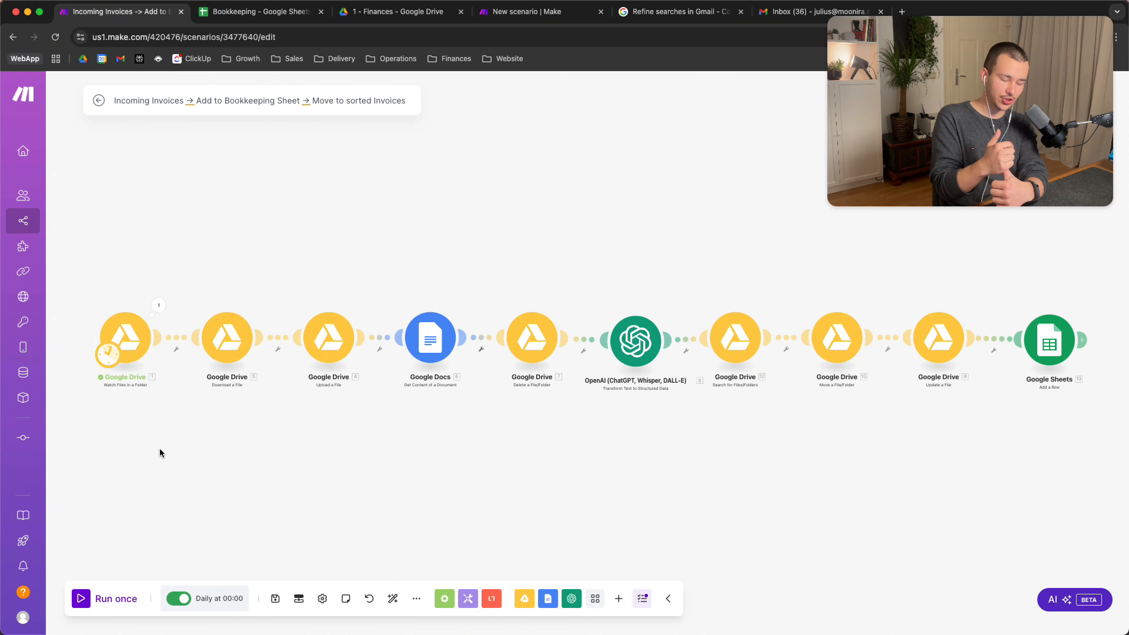
Switch from the Make scenario to the '1 - Finances' folder in Google Drive
{"action": "left_click", "coordinate": [412, 13]}
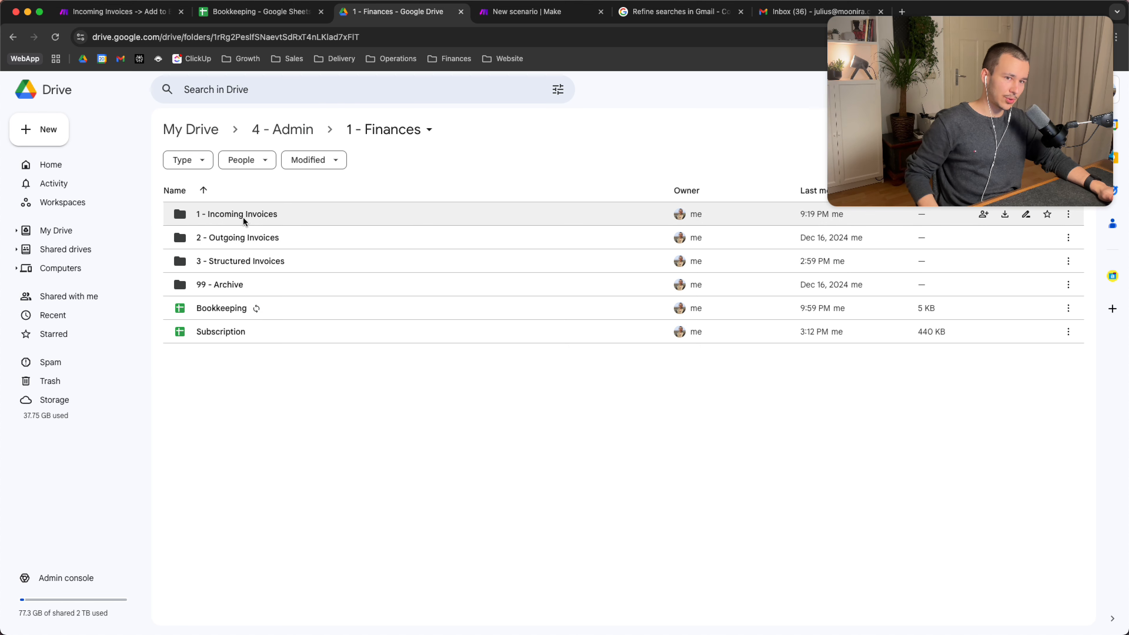
Browse '3 - Structured Invoices' > '2024', then return to the 'Emails with Invoices to folder' scenario
{"action": "double_click", "coordinate": [242, 269]}
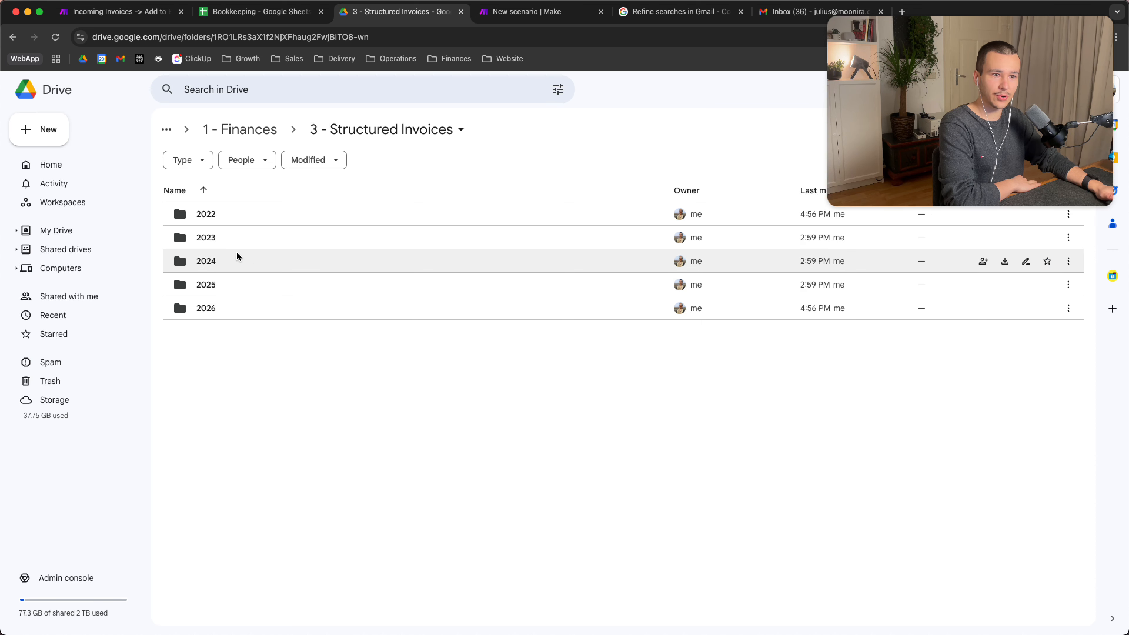
{"action": "double_click", "coordinate": [213, 267]}
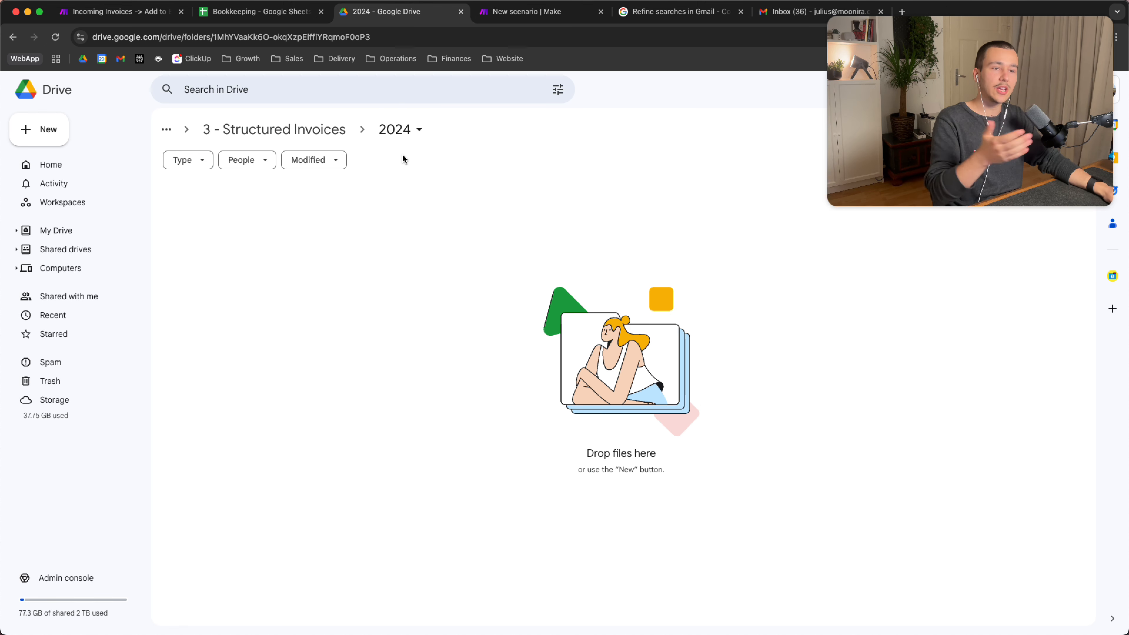
{"action": "left_click", "coordinate": [290, 130]}
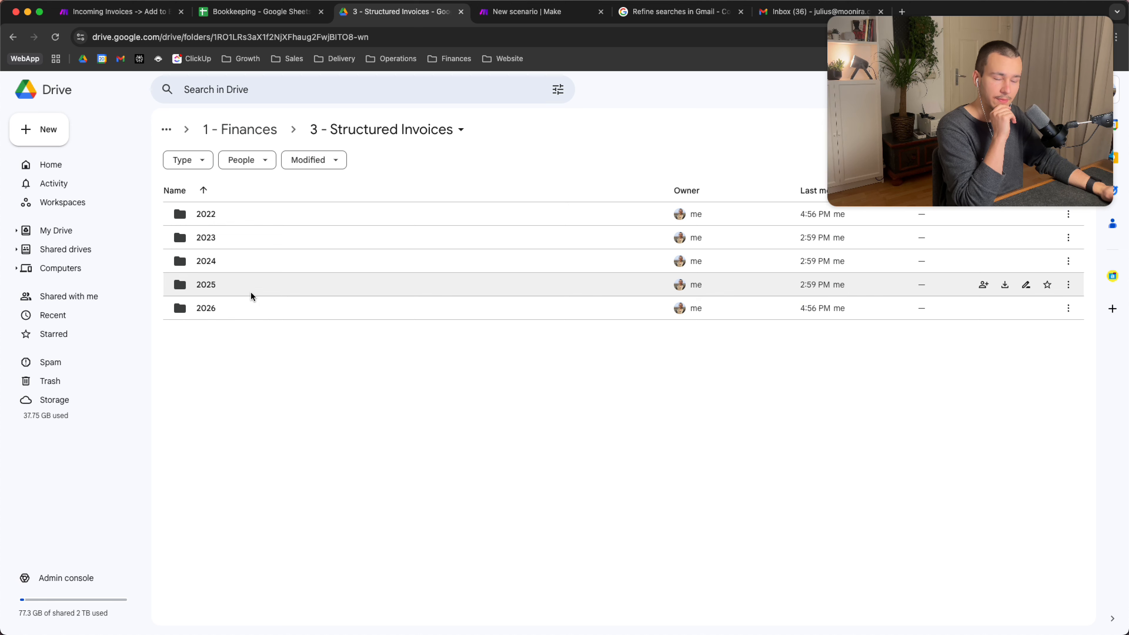
{"action": "left_click", "coordinate": [257, 129]}
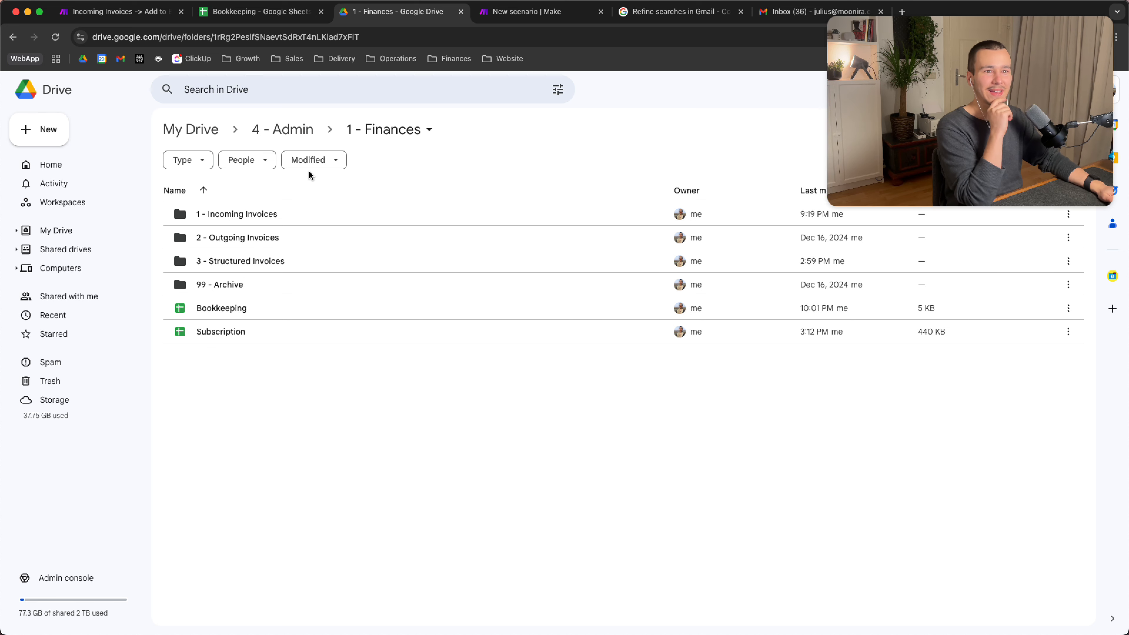
{"action": "left_click", "coordinate": [526, 12]}
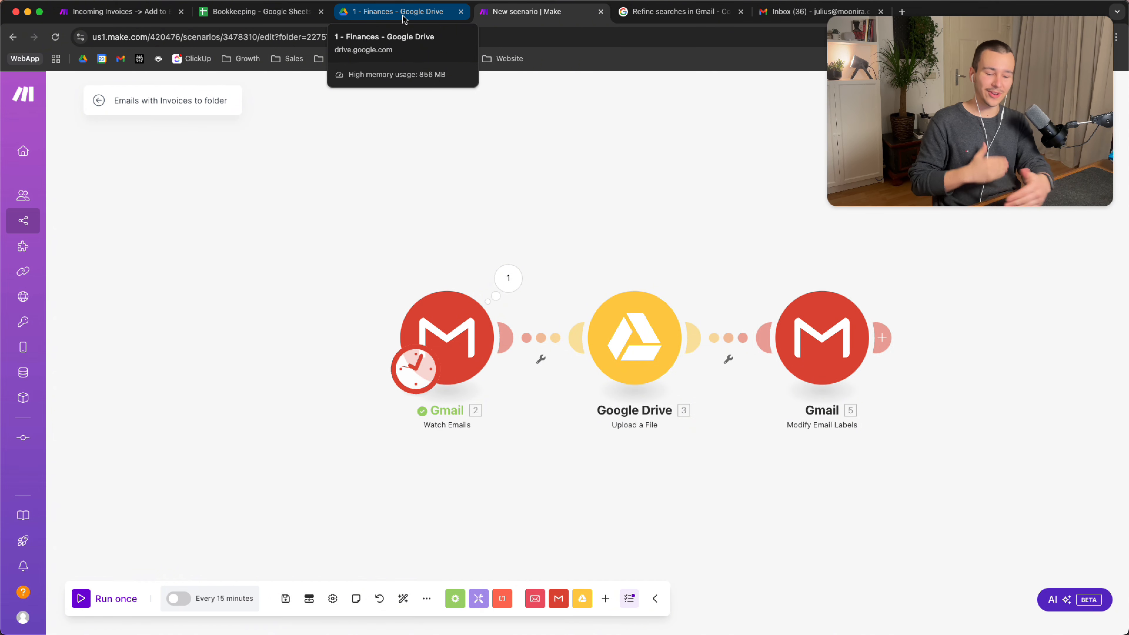
View the Incoming Invoices scenario's module chain, then open the Bookkeeping sheet's Income/Expenses tab
{"action": "left_click", "coordinate": [121, 12]}
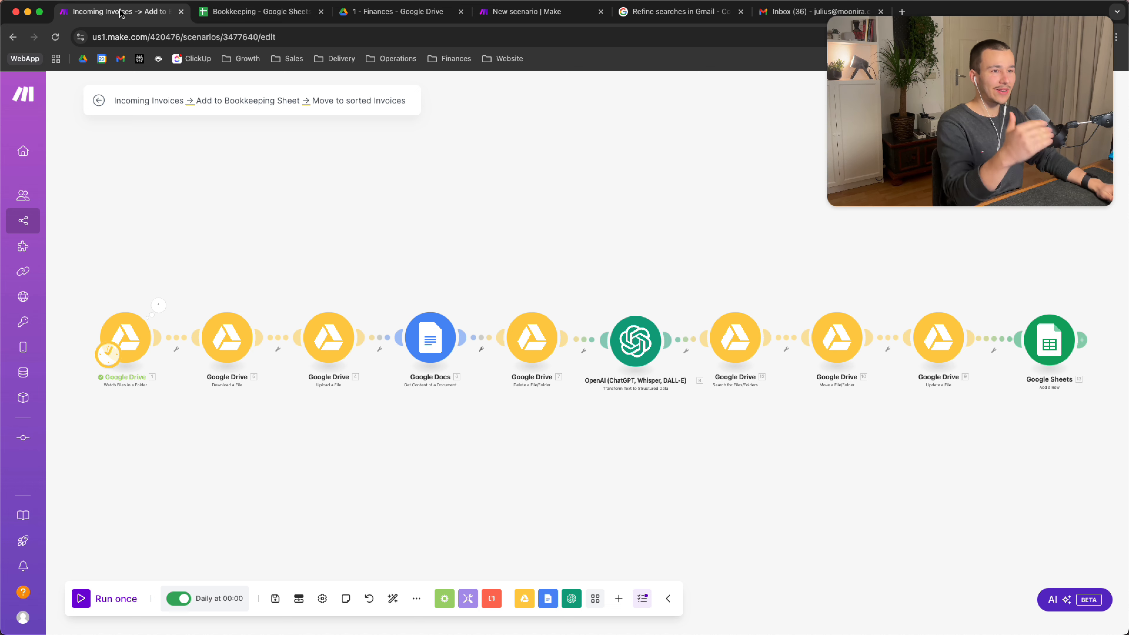
{"action": "left_click", "coordinate": [236, 17]}
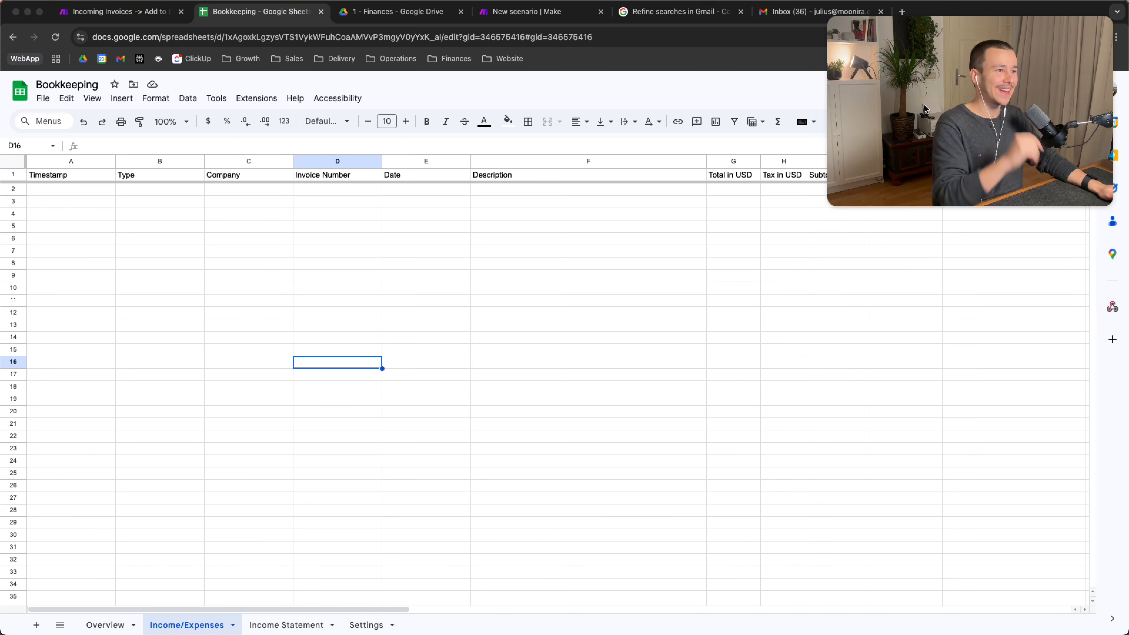
Scroll across the Income/Expenses sheet and check the Timestamp and Type headers
{"action": "left_click_drag", "start_coordinate": [939, 86], "coordinate": [938, 498]}
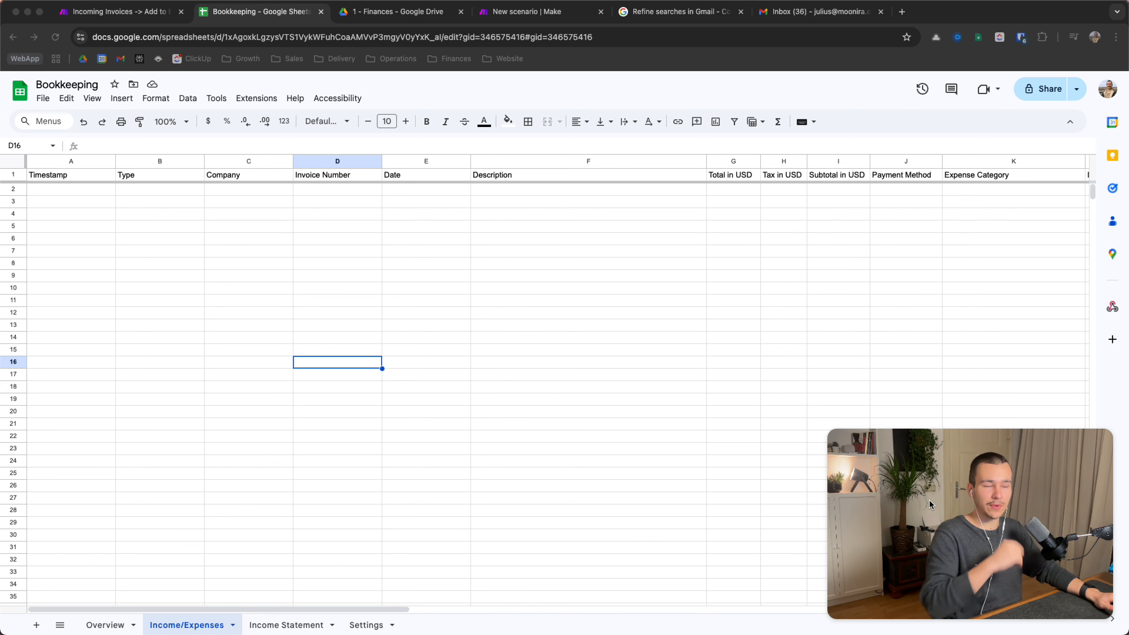
{"action": "scroll", "coordinate": [739, 330], "scroll_direction": "right", "scroll_amount": 2}
{"action": "scroll", "coordinate": [740, 330], "scroll_direction": "right", "scroll_amount": 10}
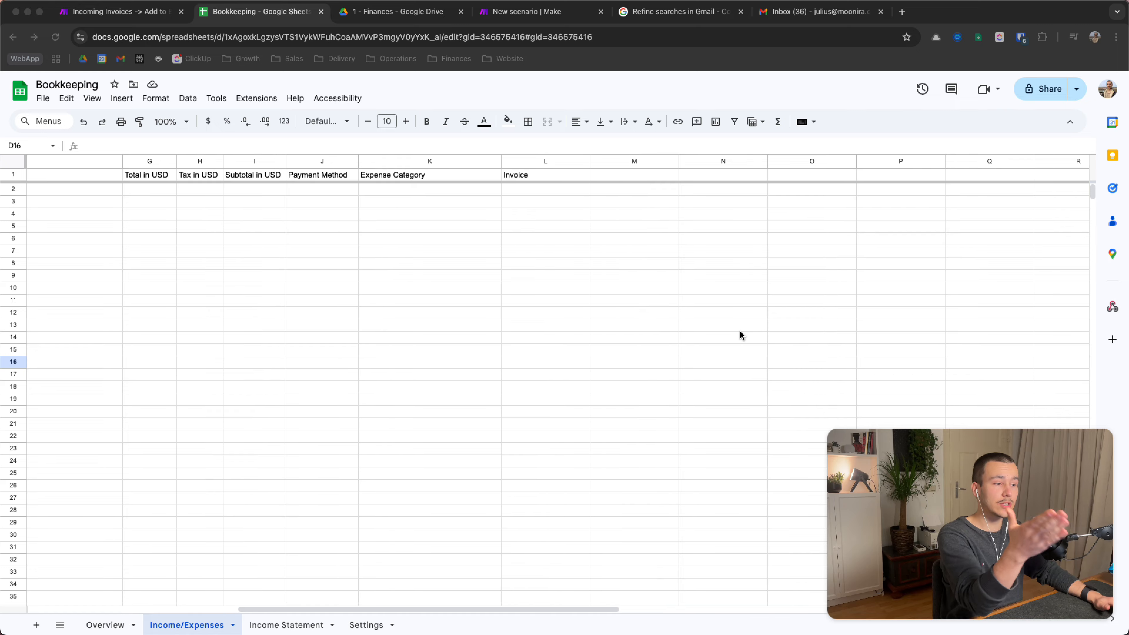
{"action": "scroll", "coordinate": [739, 330], "scroll_direction": "left", "scroll_amount": 12}
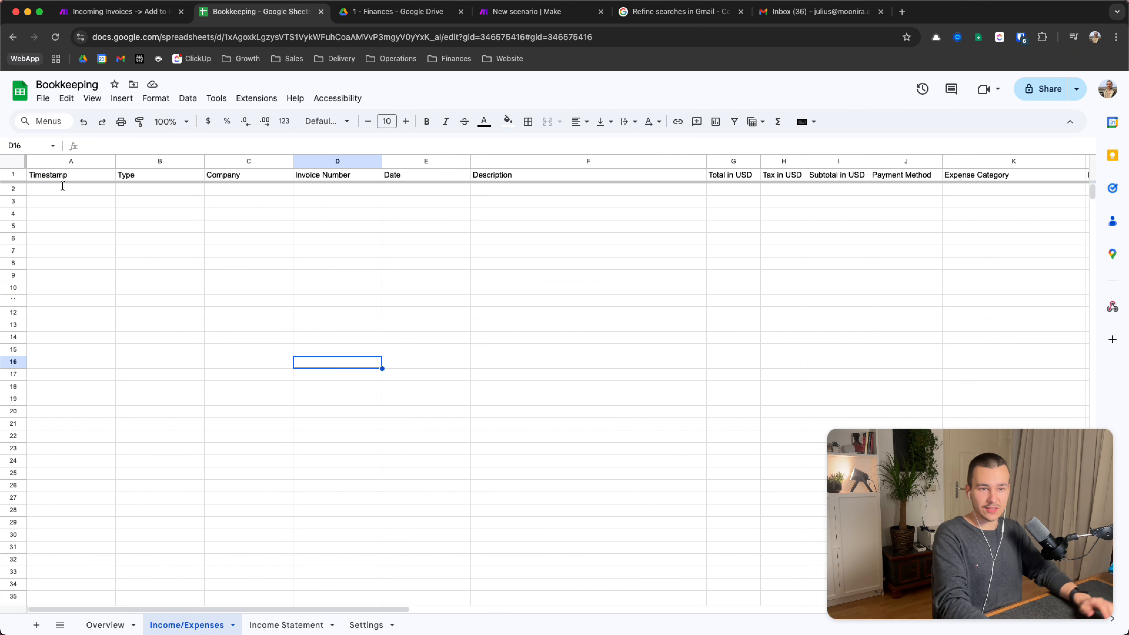
{"action": "left_click", "coordinate": [68, 191]}
{"action": "key", "text": "Tab"}
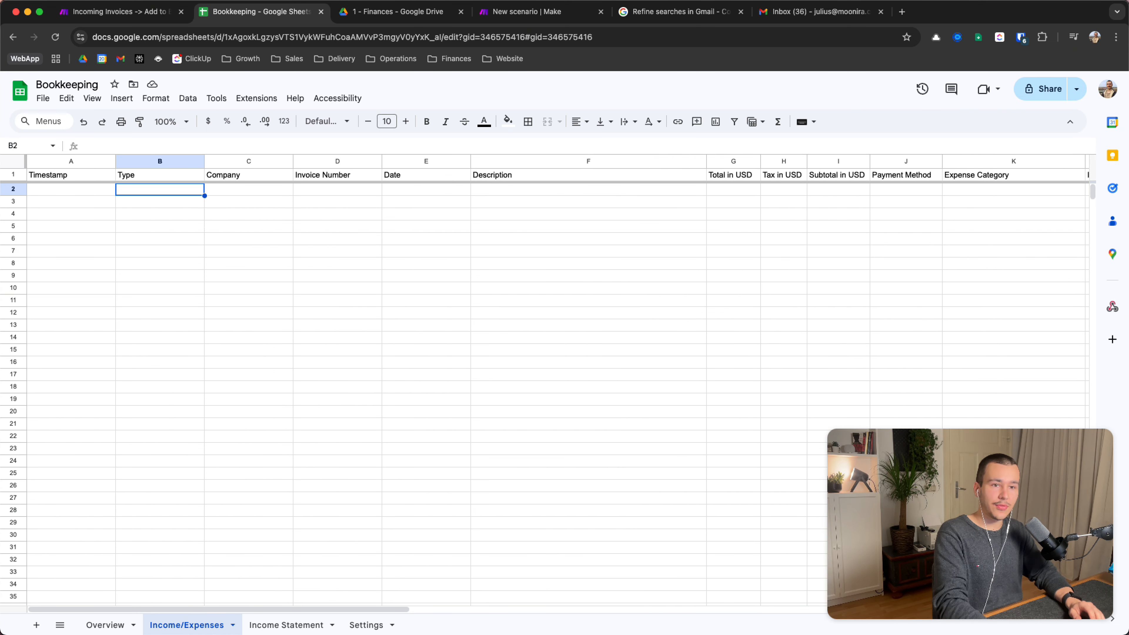
{"action": "key", "text": "Up"}
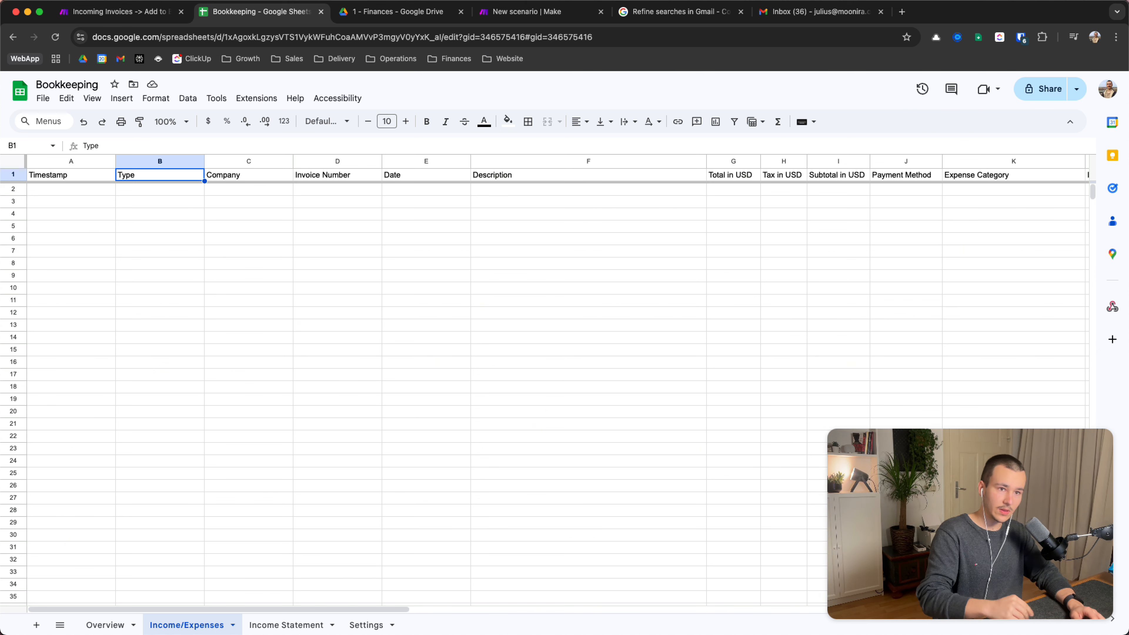
Review the Company, Date, Description, Tax in USD, Subtotal in USD, Expense Category and Invoice headers
{"action": "left_click", "coordinate": [391, 11]}
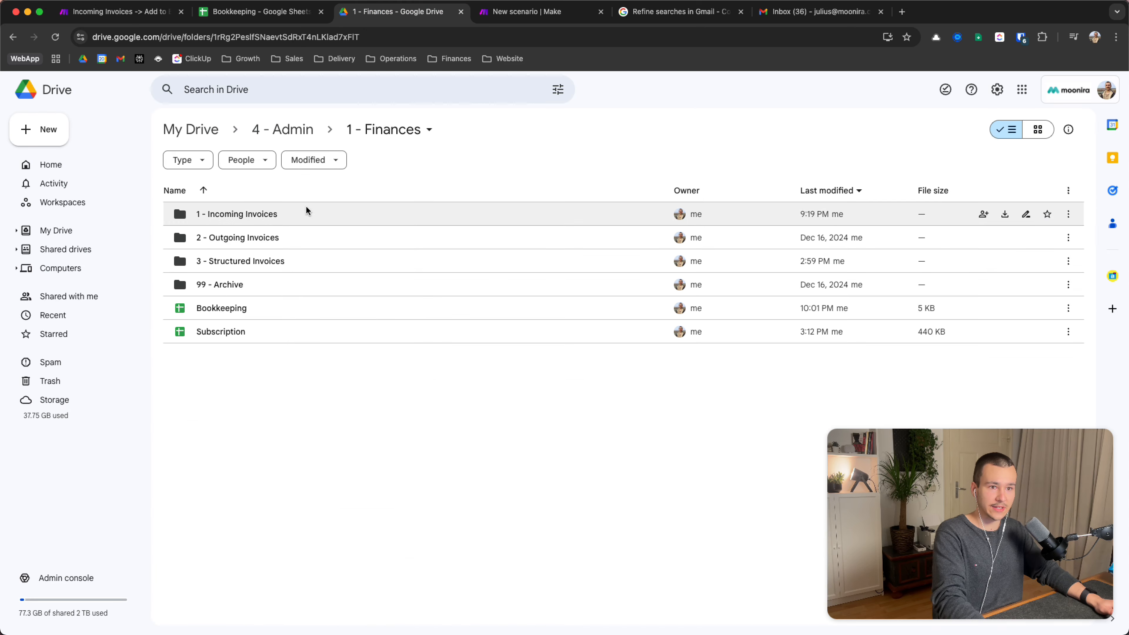
{"action": "left_click", "coordinate": [276, 237]}
{"action": "left_click", "coordinate": [234, 11]}
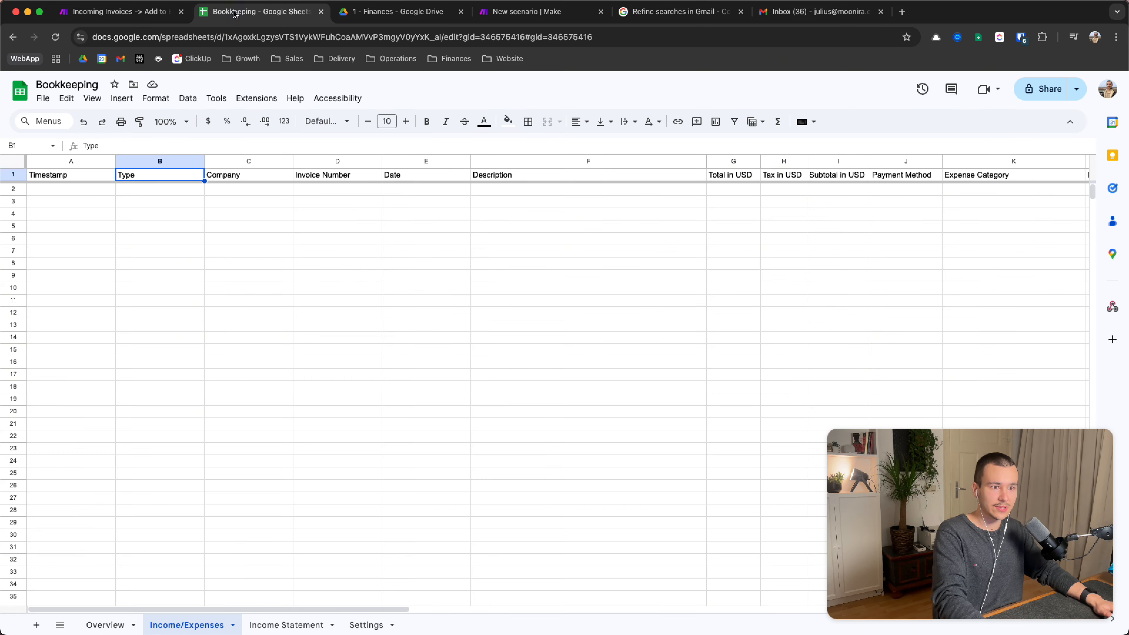
{"action": "left_click", "coordinate": [244, 174]}
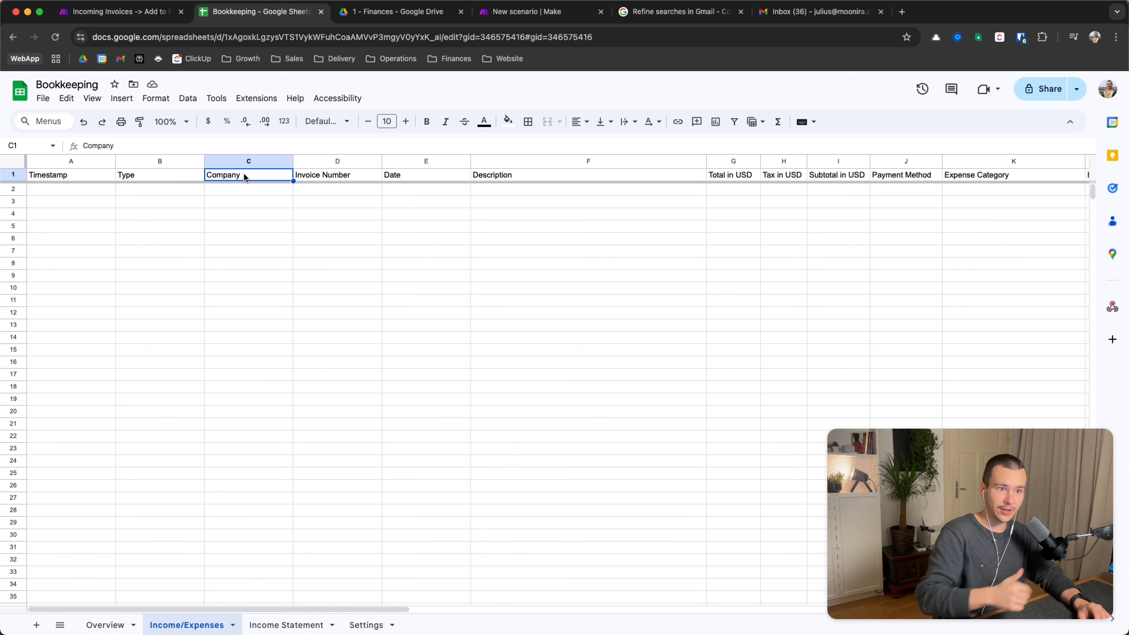
{"action": "key", "text": "Right"}
{"action": "key", "text": "Right"}
{"action": "key", "text": "Right"}
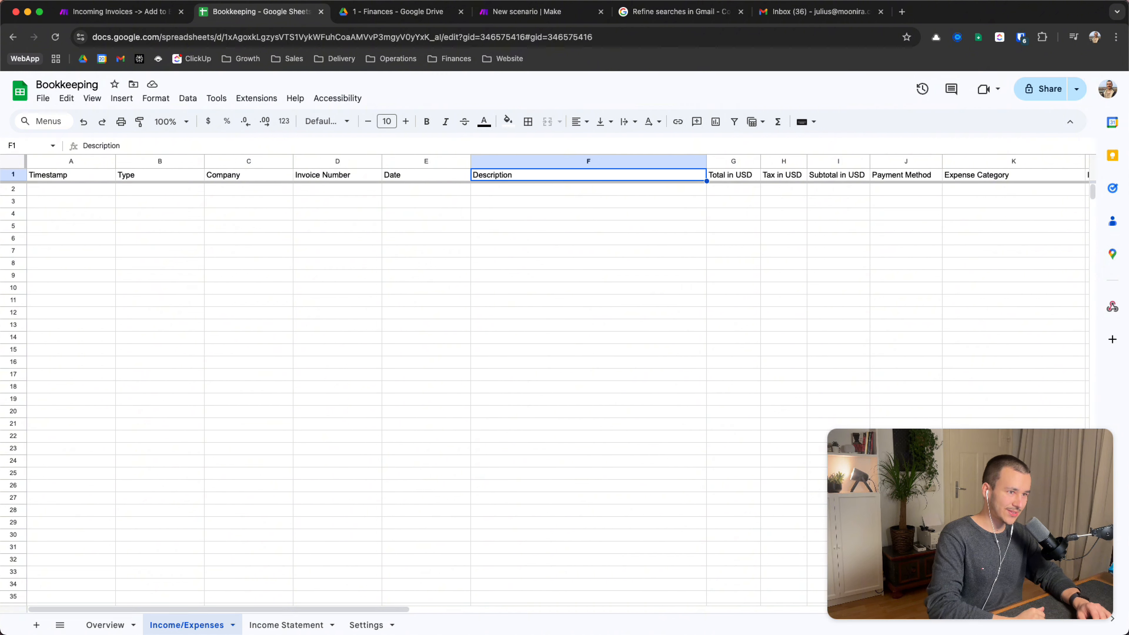
{"action": "key", "text": "Right"}
{"action": "key", "text": "Right"}
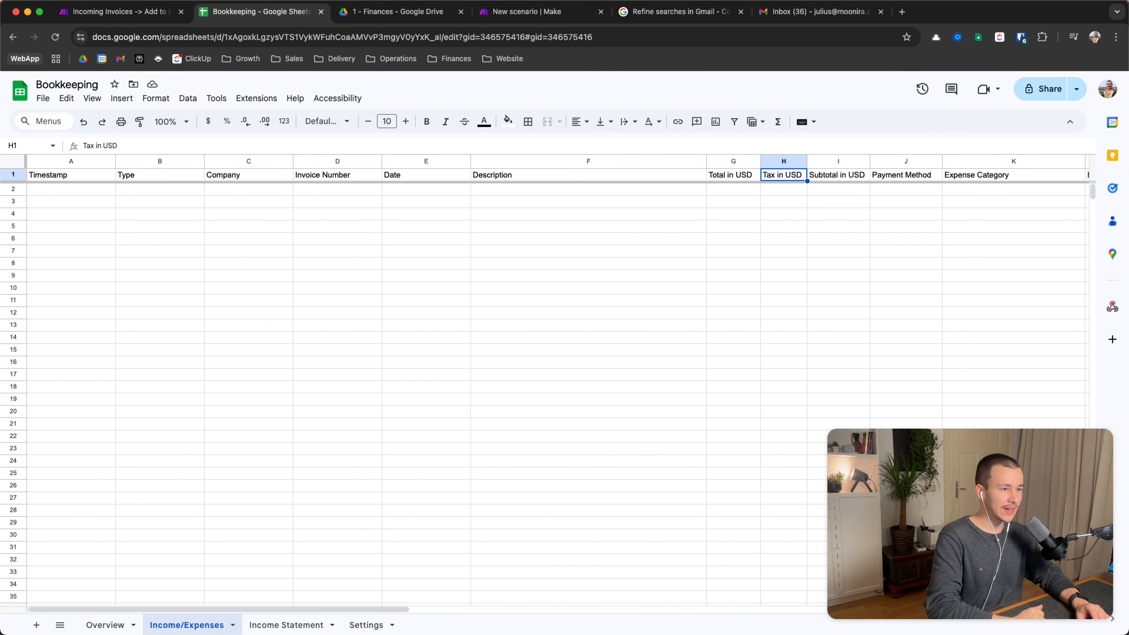
{"action": "key", "text": "Right"}
{"action": "key", "text": "Right"}
{"action": "key", "text": "Right"}
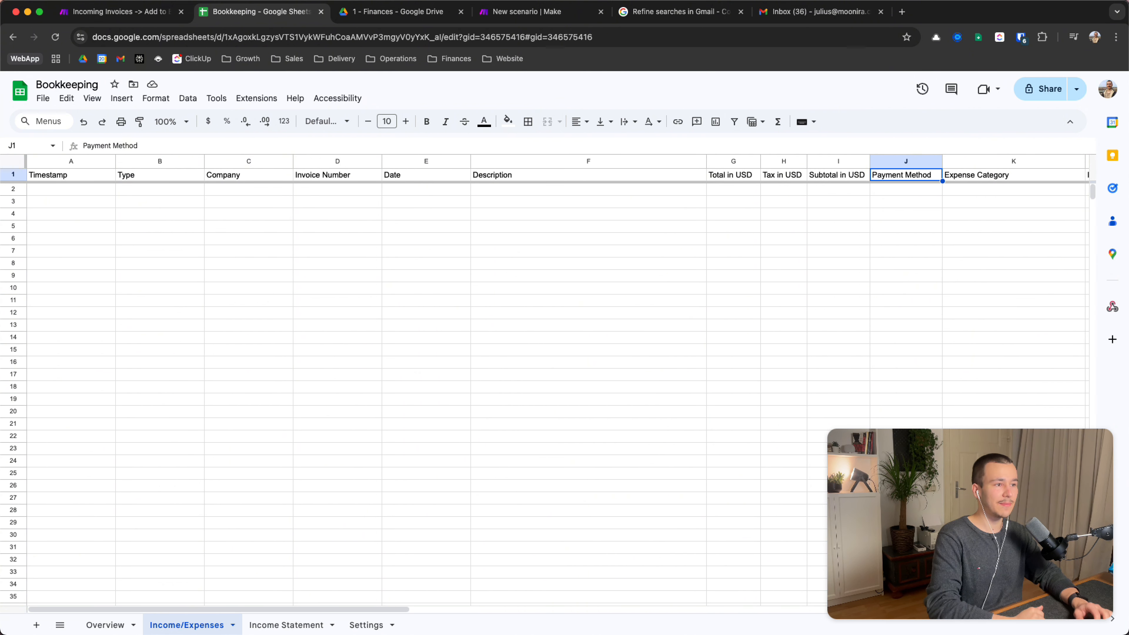
{"action": "key", "text": "Right"}
{"action": "key", "text": "Left"}
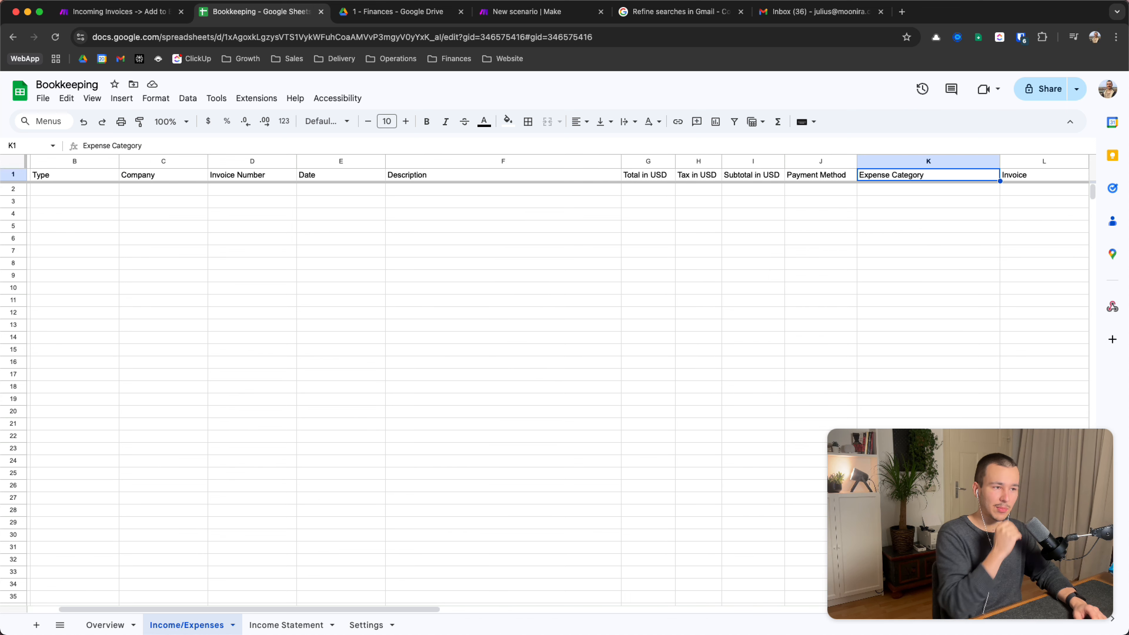
{"action": "left_click", "coordinate": [1043, 174]}
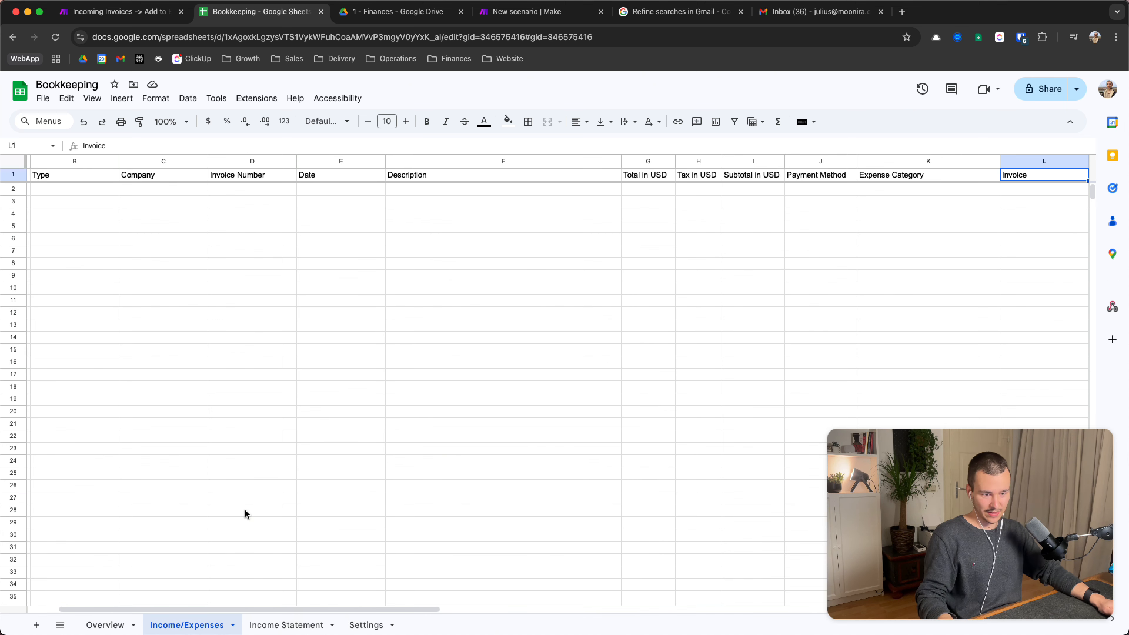
Look over the Income Statement sheet, return to Income/Expenses, then bring Google Drive beside Make
{"action": "left_click", "coordinate": [297, 626]}
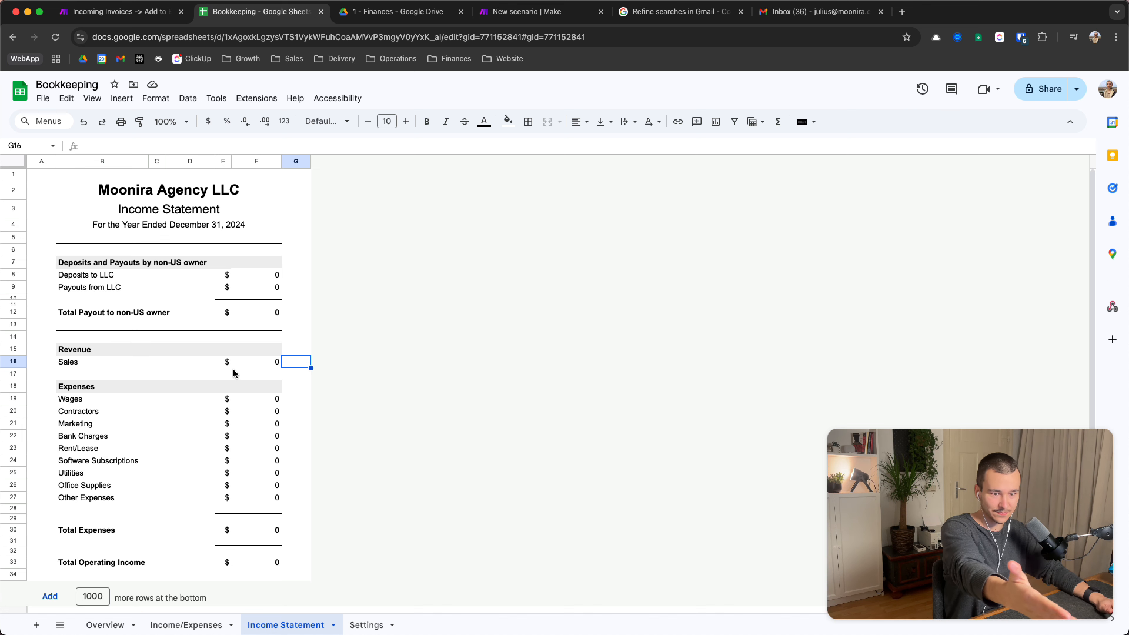
{"action": "left_click", "coordinate": [190, 620]}
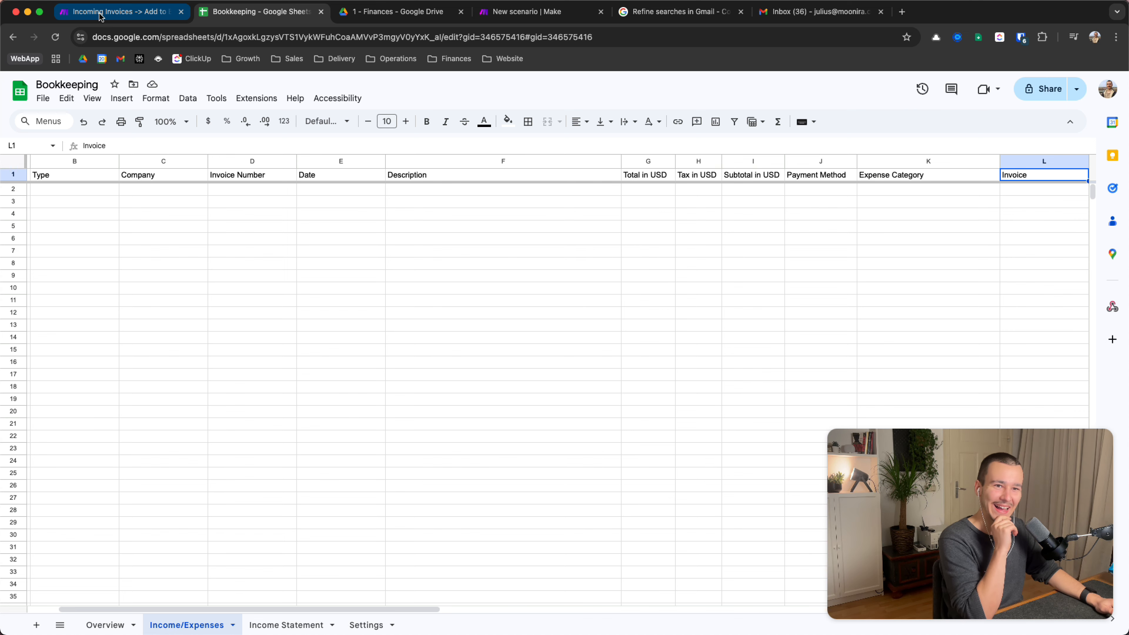
{"action": "left_click", "coordinate": [89, 11]}
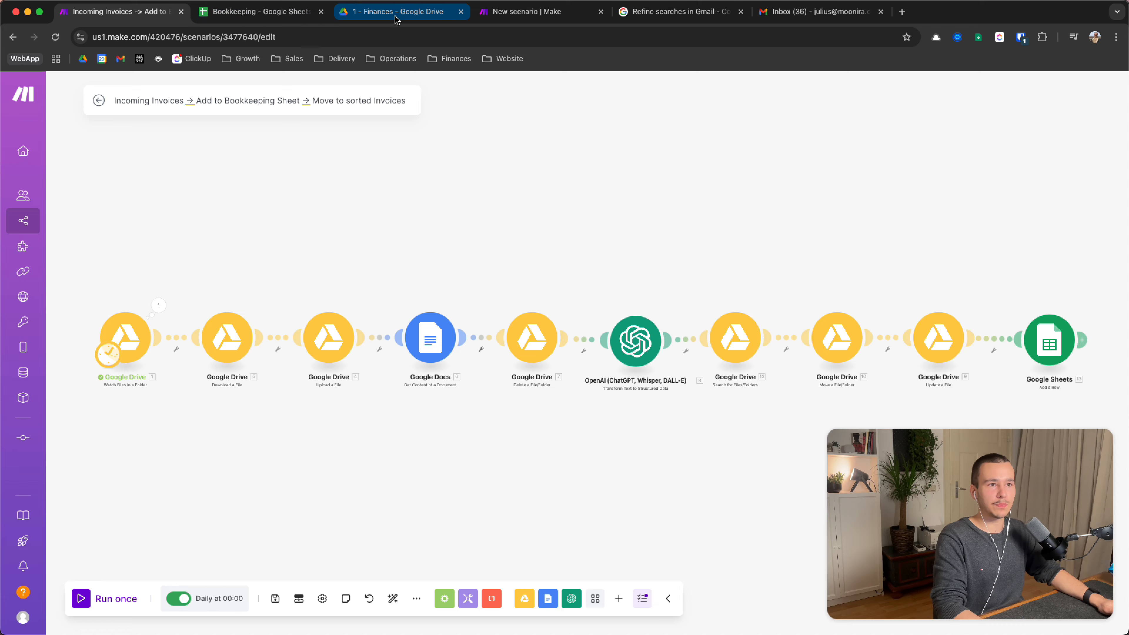
{"action": "left_click_drag", "start_coordinate": [396, 12], "coordinate": [266, 11]}
Check the PDF invoices in '1 - Incoming Invoices', then return to the Incoming Invoices scenario
{"action": "double_click", "coordinate": [245, 216]}
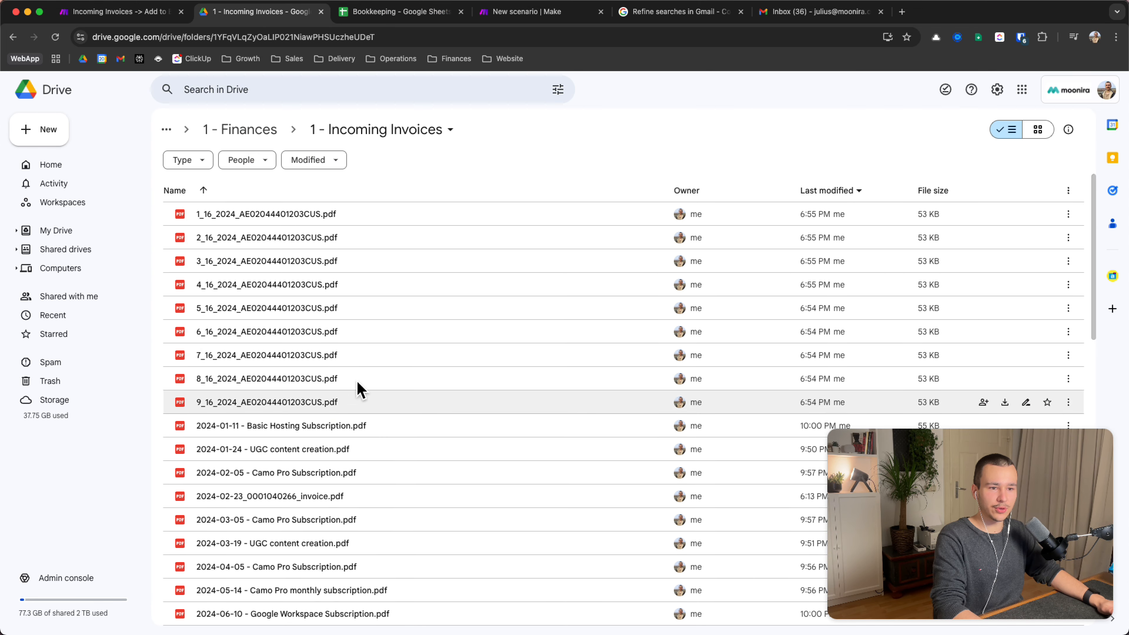
{"action": "scroll", "coordinate": [316, 466], "scroll_direction": "down", "scroll_amount": 10}
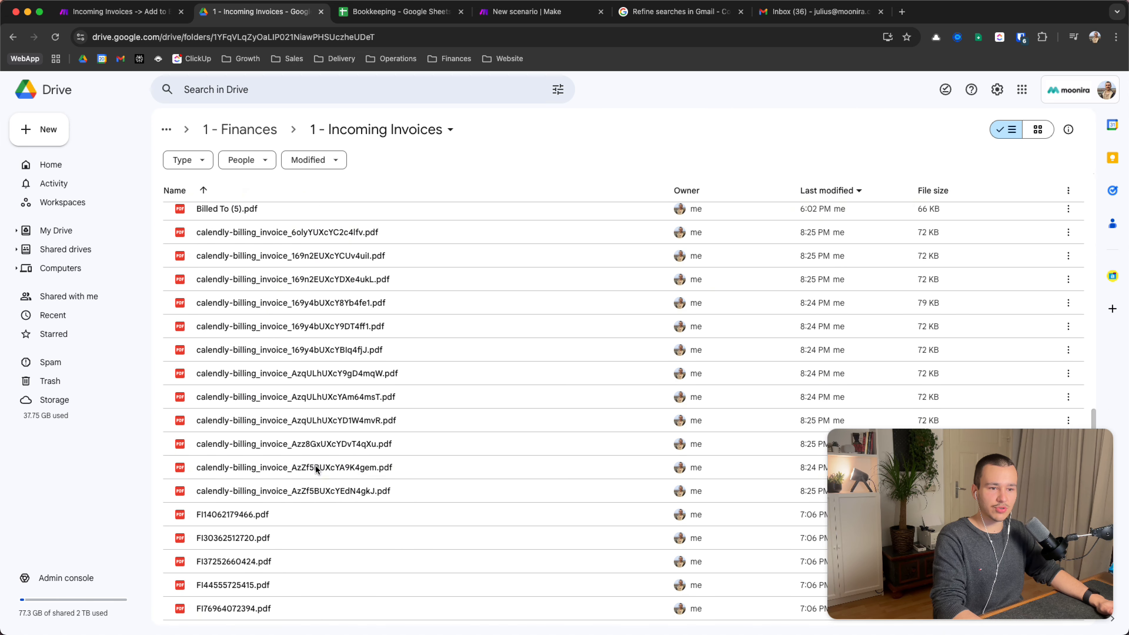
{"action": "scroll", "coordinate": [316, 467], "scroll_direction": "up", "scroll_amount": 10}
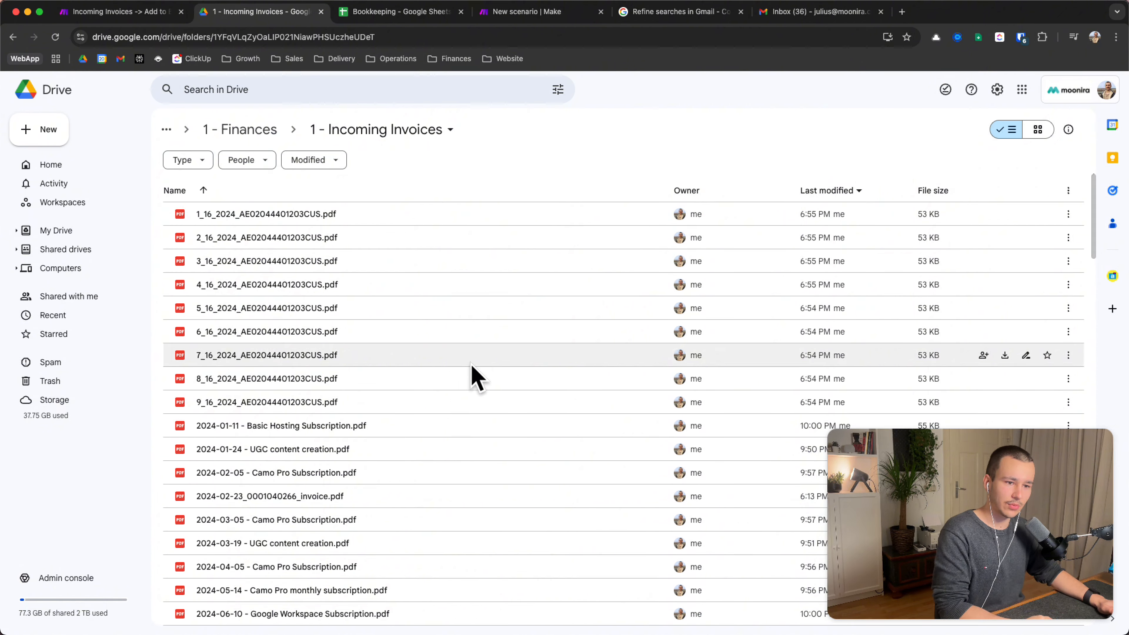
{"action": "scroll", "coordinate": [381, 301], "scroll_direction": "down", "scroll_amount": 2}
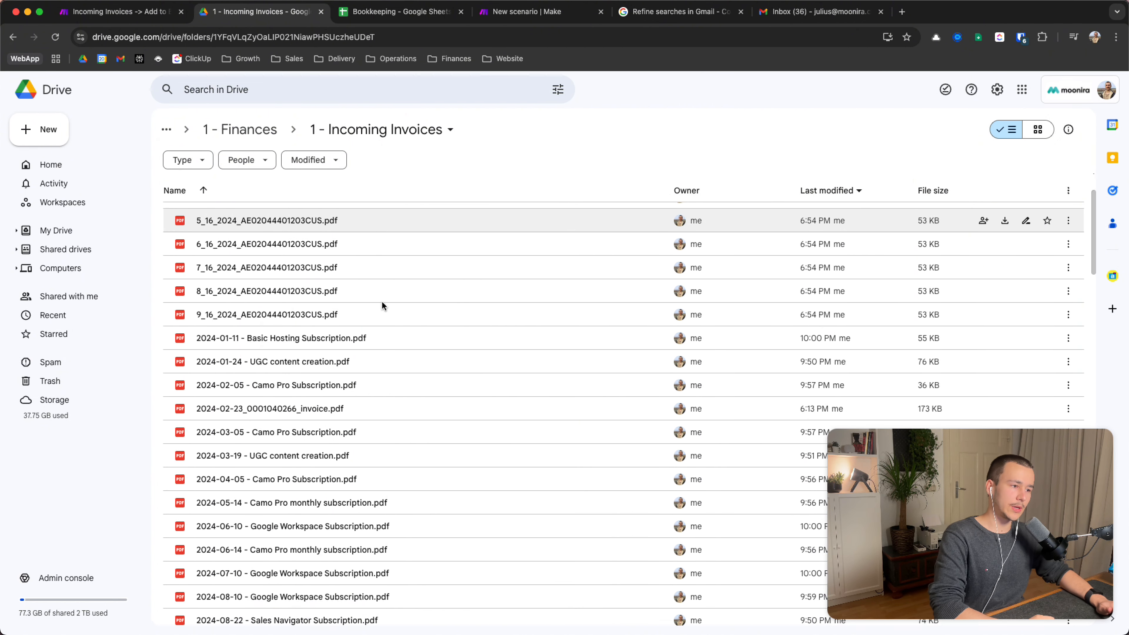
{"action": "scroll", "coordinate": [381, 301], "scroll_direction": "up", "scroll_amount": 2}
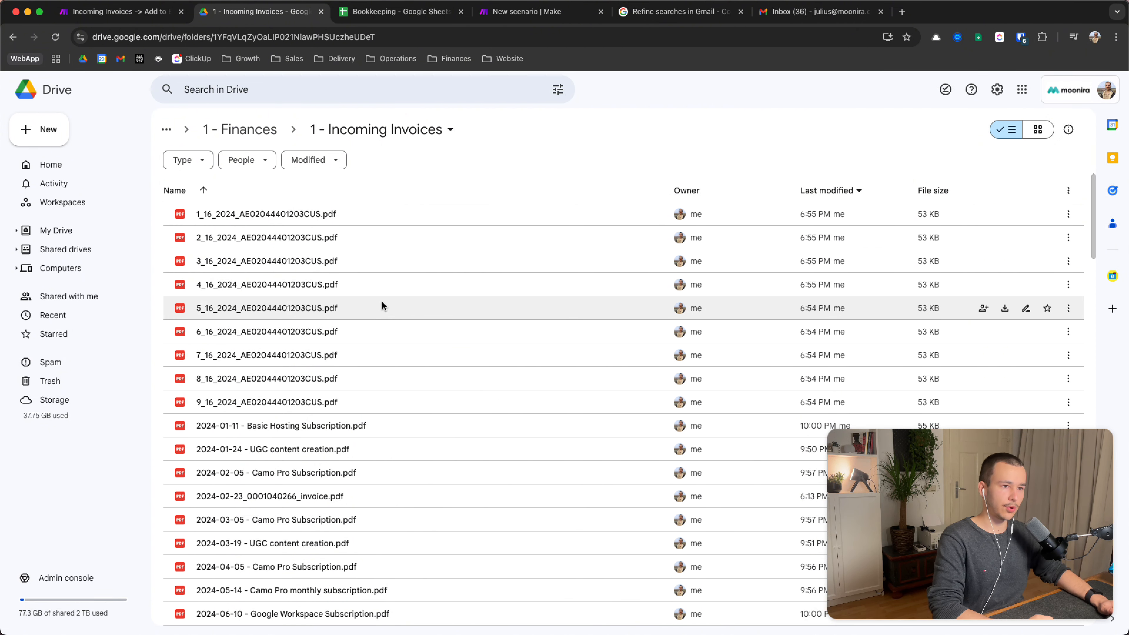
{"action": "left_click", "coordinate": [80, 14]}
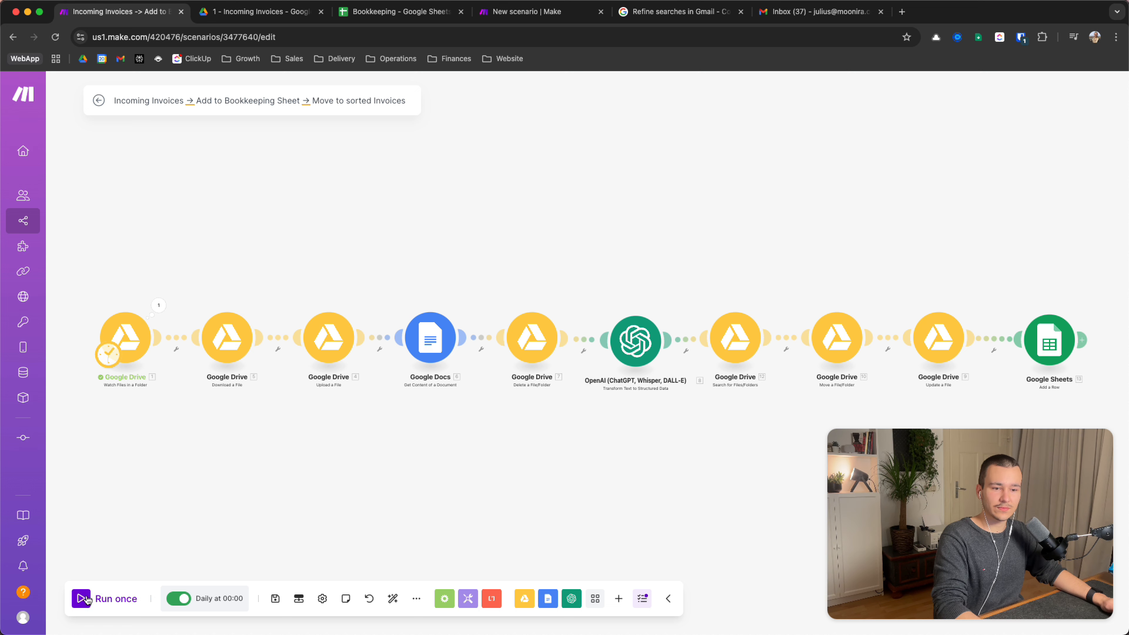
Run the invoice scenario once and watch the Bookkeeping sheet receive Slack Technologies expense rows
{"action": "left_click", "coordinate": [90, 604]}
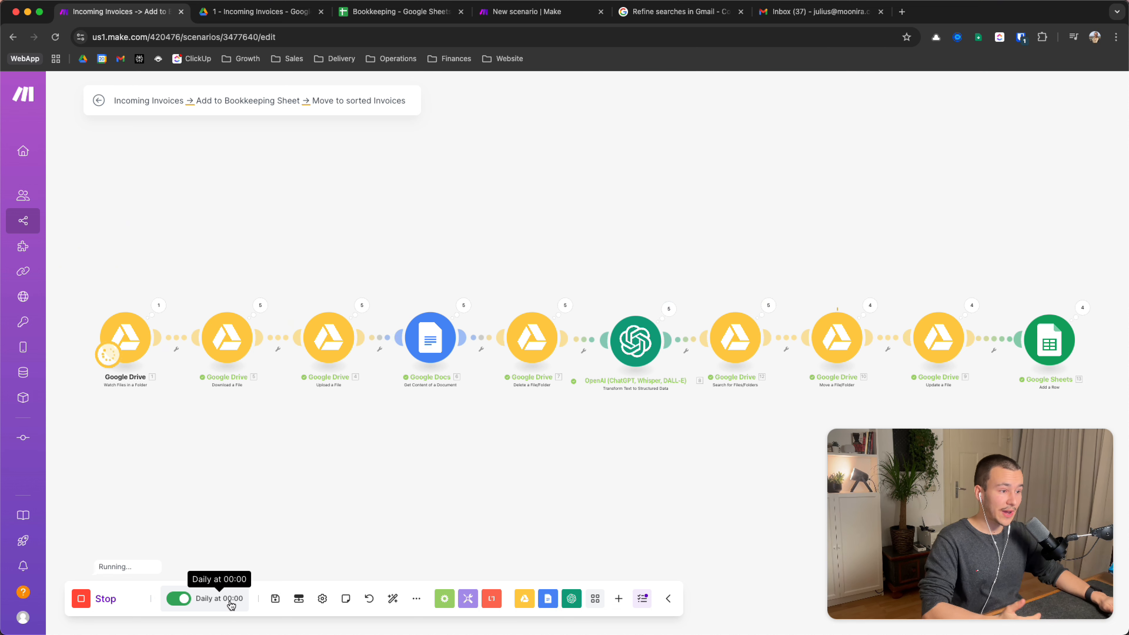
{"action": "left_click", "coordinate": [396, 13]}
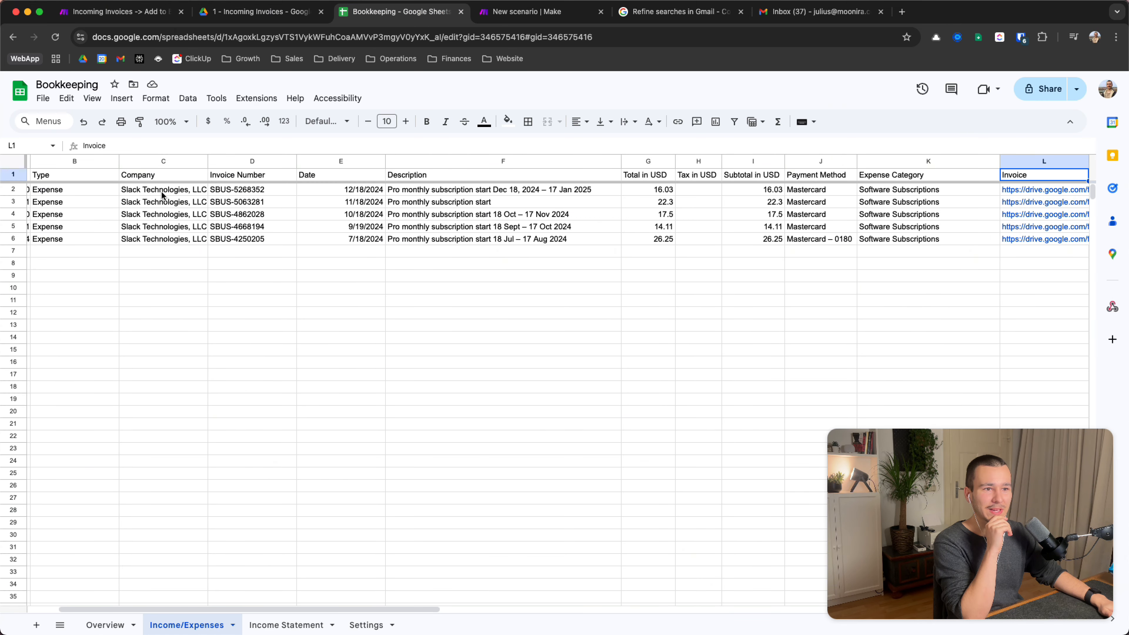
Check the company names in rows 2–6 and the first invoice's timestamp and 12/18/2024 date
{"action": "left_click_drag", "start_coordinate": [163, 195], "coordinate": [163, 239]}
{"action": "left_click", "coordinate": [161, 239]}
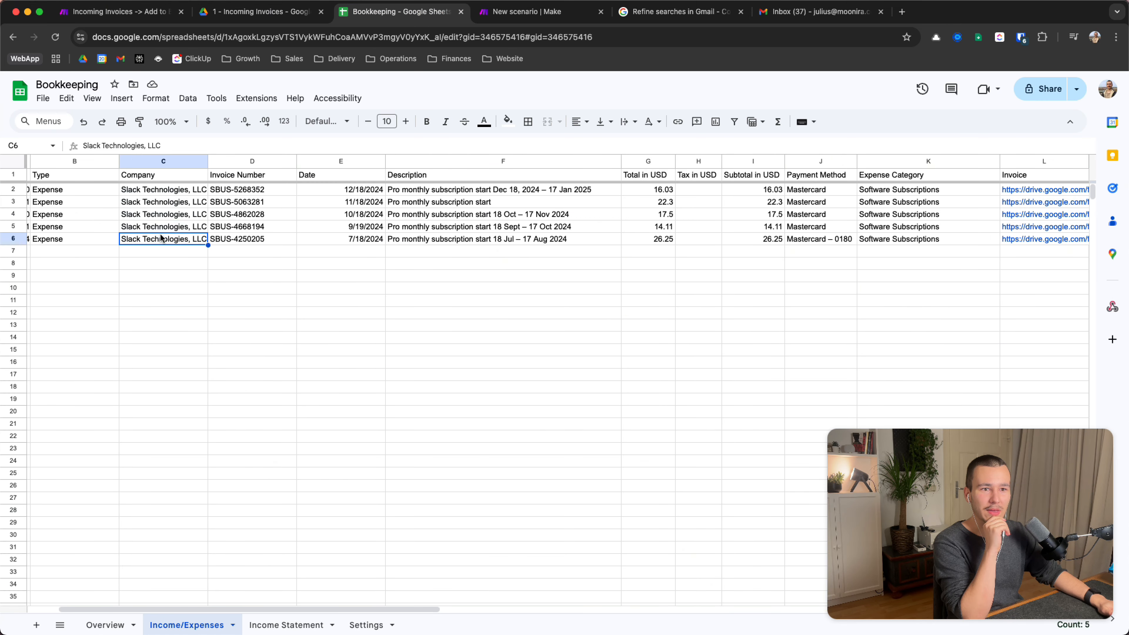
{"action": "left_click", "coordinate": [157, 204]}
{"action": "key", "text": "Up"}
{"action": "key", "text": "Left"}
{"action": "key", "text": "Left"}
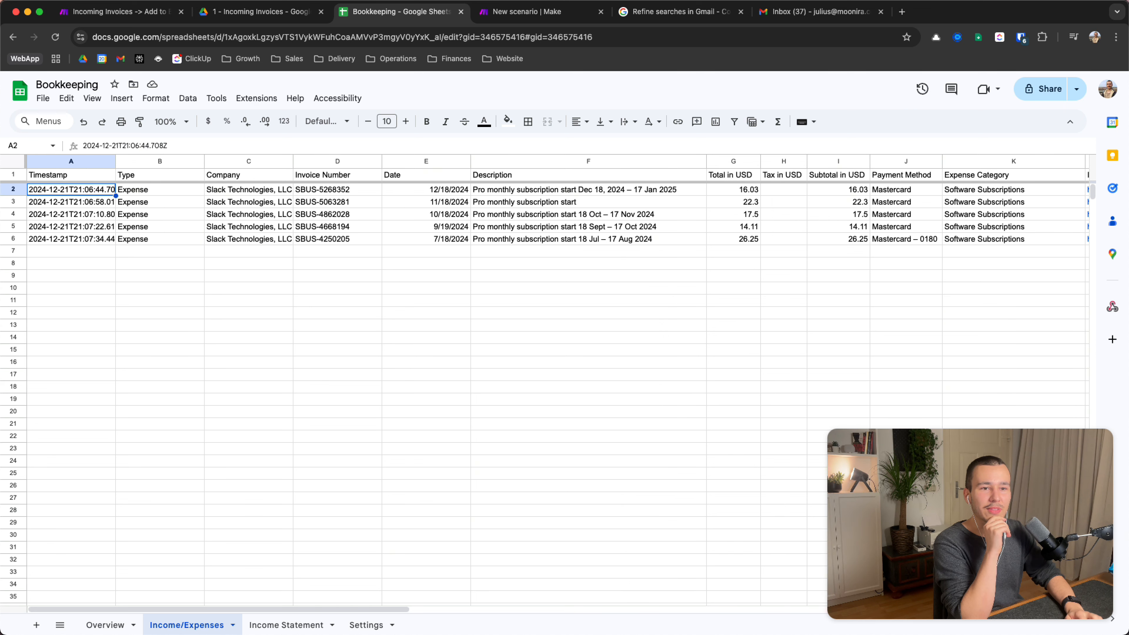
{"action": "key", "text": "Right"}
{"action": "key", "text": "Right"}
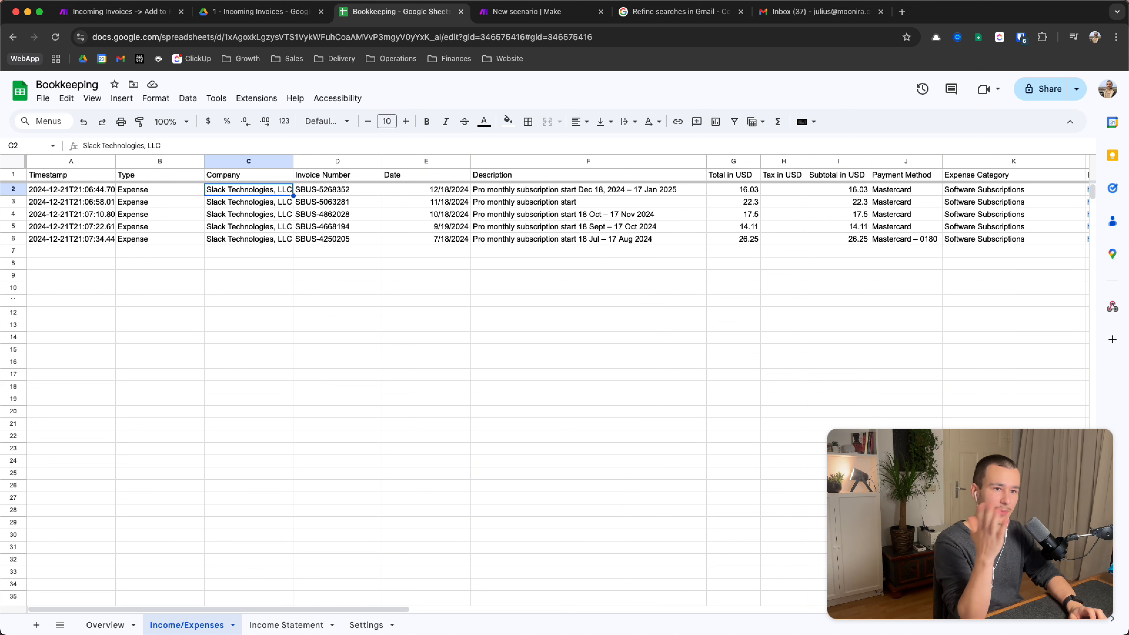
{"action": "key", "text": "Left"}
{"action": "key", "text": "Left"}
{"action": "key", "text": "Right"}
{"action": "key", "text": "Right"}
{"action": "key", "text": "Right"}
{"action": "key", "text": "Right"}
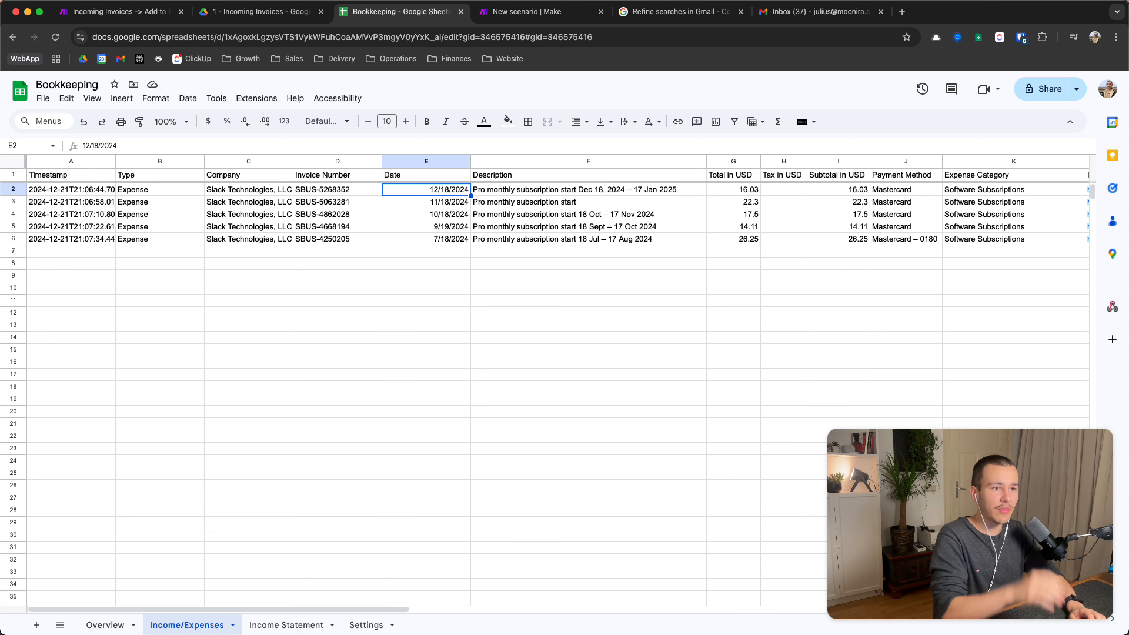
Step through the invoice dates in rows 2–7, including the newly added 6/18/2024
{"action": "key", "text": "Down"}
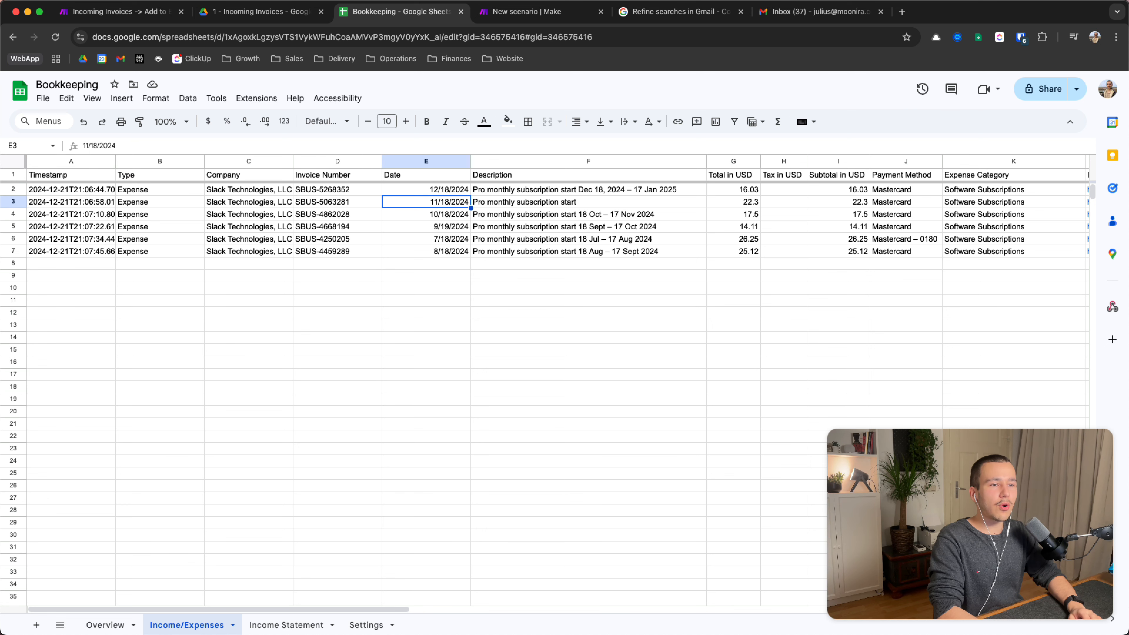
{"action": "key", "text": "Up"}
{"action": "key", "text": "Down"}
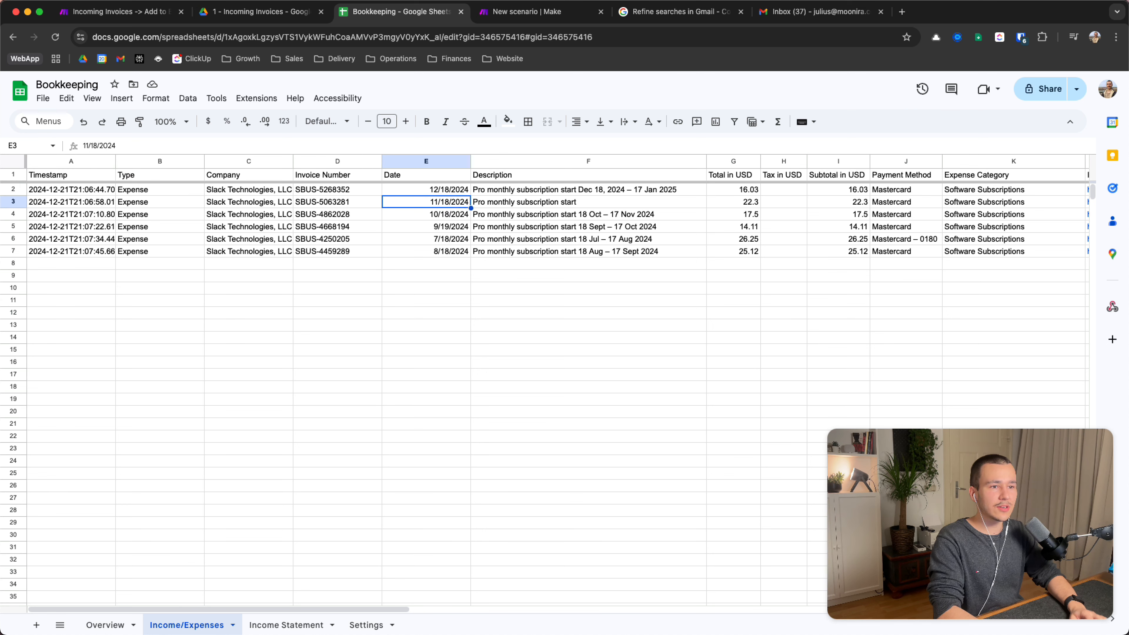
{"action": "key", "text": "Down"}
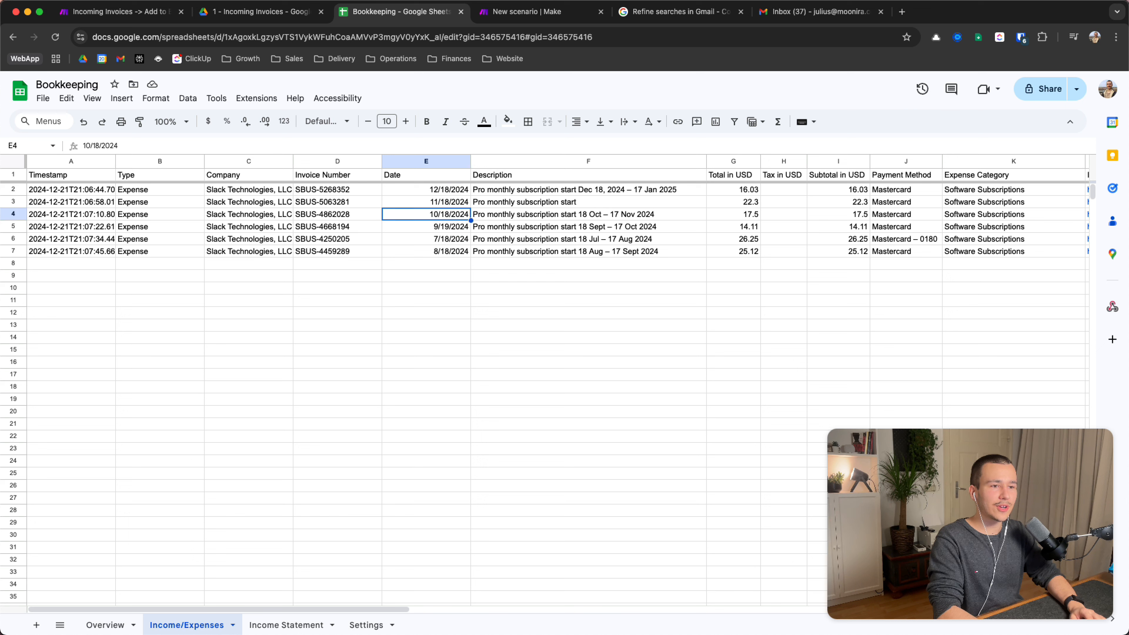
{"action": "key", "text": "Down"}
{"action": "key", "text": "Down"}
{"action": "key", "text": "Down"}
{"action": "key", "text": "Up"}
{"action": "key", "text": "Up"}
{"action": "key", "text": "Up"}
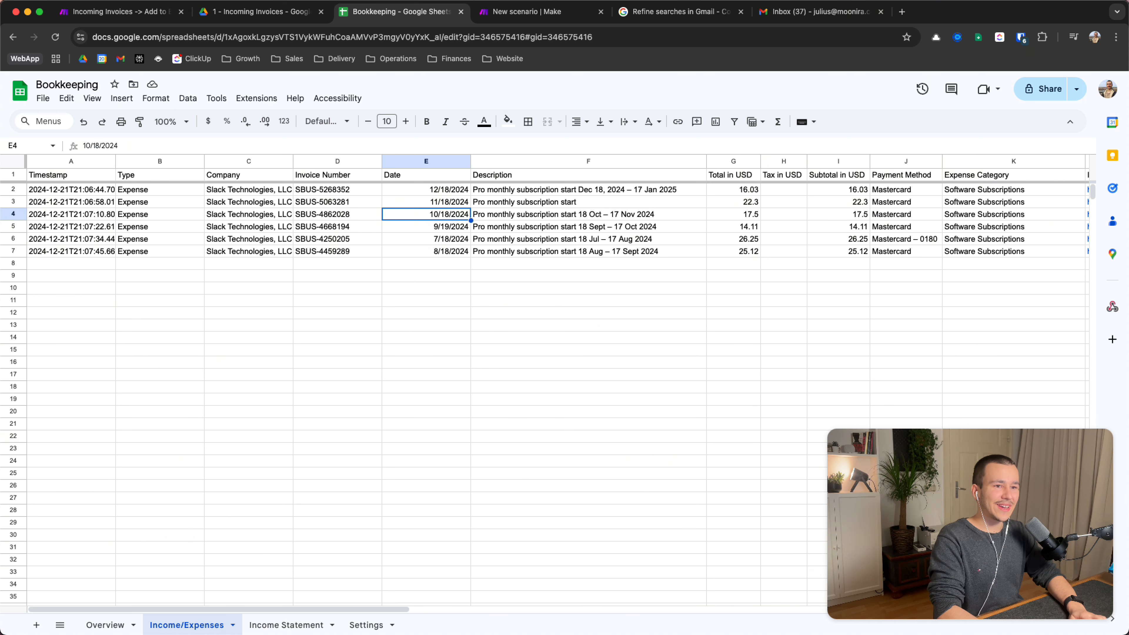
{"action": "key", "text": "Up"}
{"action": "key", "text": "Up"}
{"action": "key", "text": "shift+Down"}
{"action": "key", "text": "shift+Down"}
{"action": "key", "text": "shift+Down"}
{"action": "key", "text": "shift+Down"}
{"action": "key", "text": "shift+Down"}
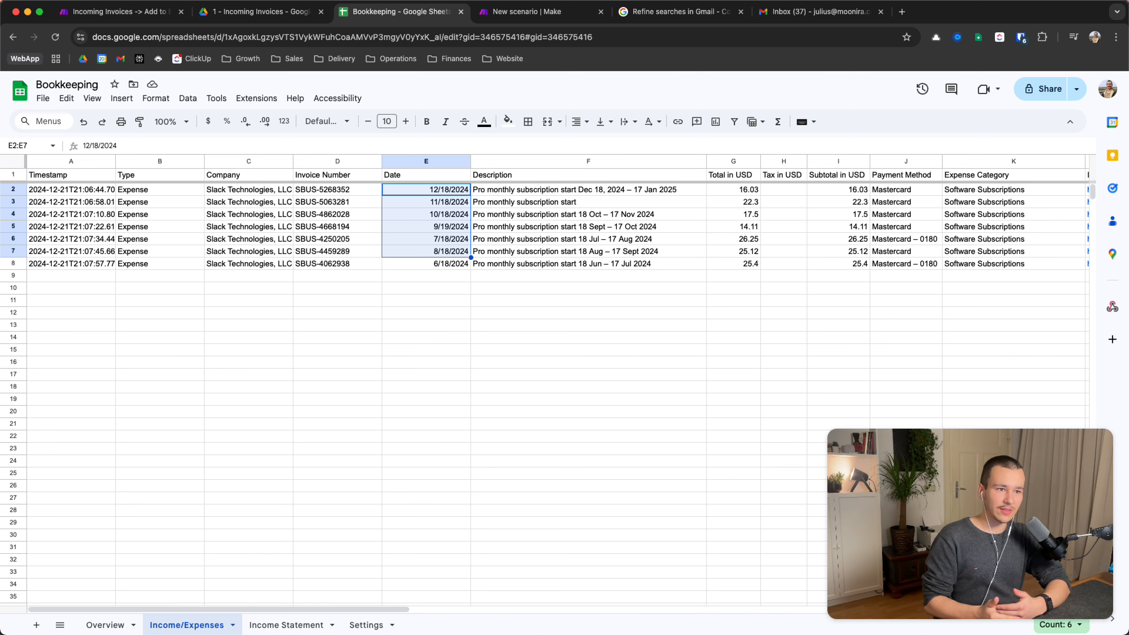
{"action": "key", "text": "Down"}
{"action": "key", "text": "Down"}
{"action": "key", "text": "Down"}
{"action": "key", "text": "Down"}
{"action": "key", "text": "Down"}
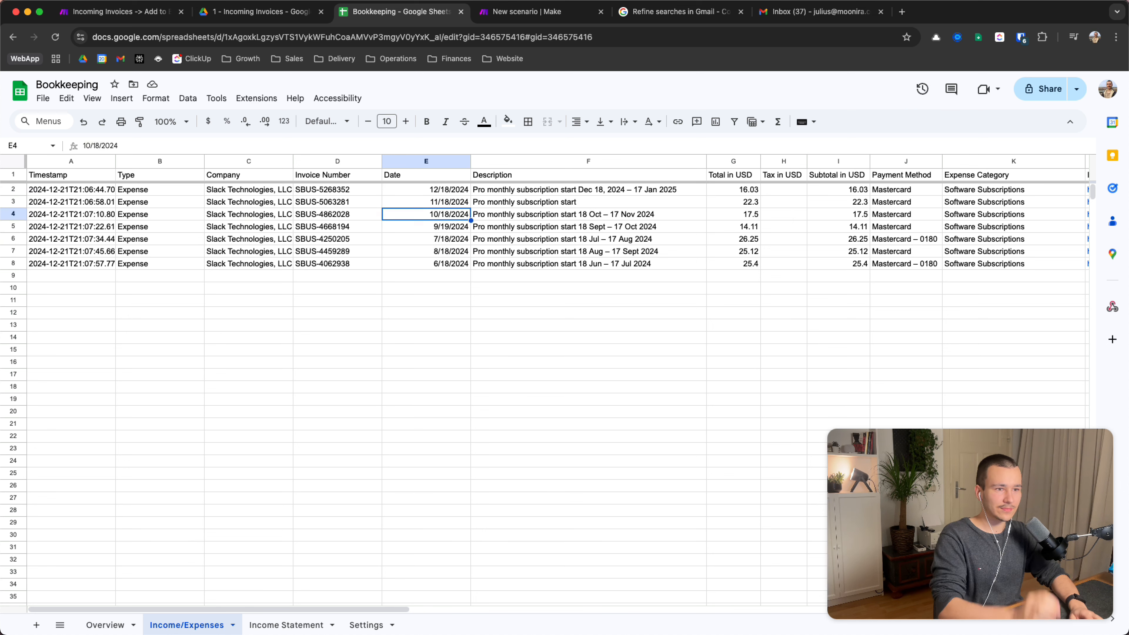
{"action": "key", "text": "Down"}
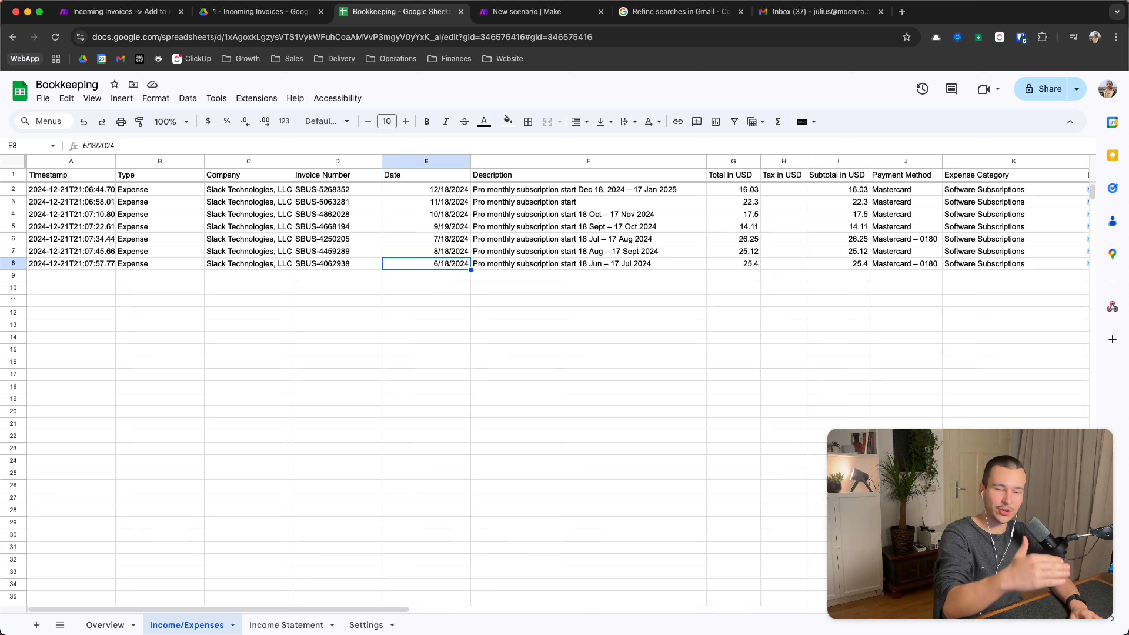
{"action": "key", "text": "Up"}
{"action": "key", "text": "Up"}
{"action": "key", "text": "Up"}
{"action": "key", "text": "Up"}
{"action": "key", "text": "Up"}
{"action": "key", "text": "Up"}
{"action": "key", "text": "Up"}
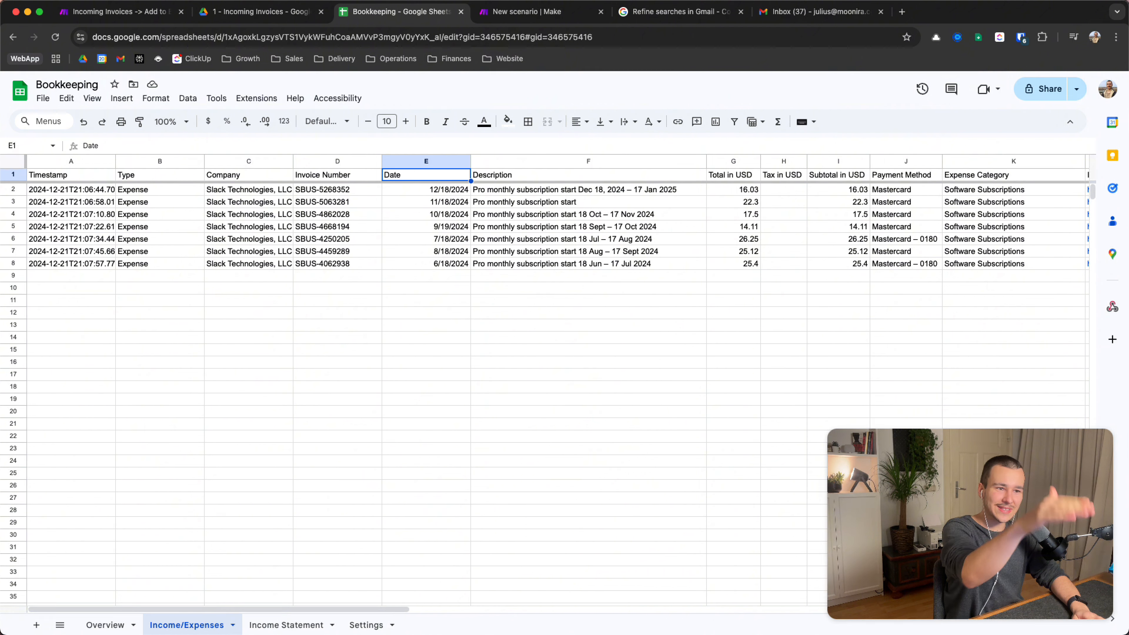
{"action": "key", "text": "Down"}
Review the invoice descriptions in F2 to F7 as new rows arrive
{"action": "key", "text": "Right"}
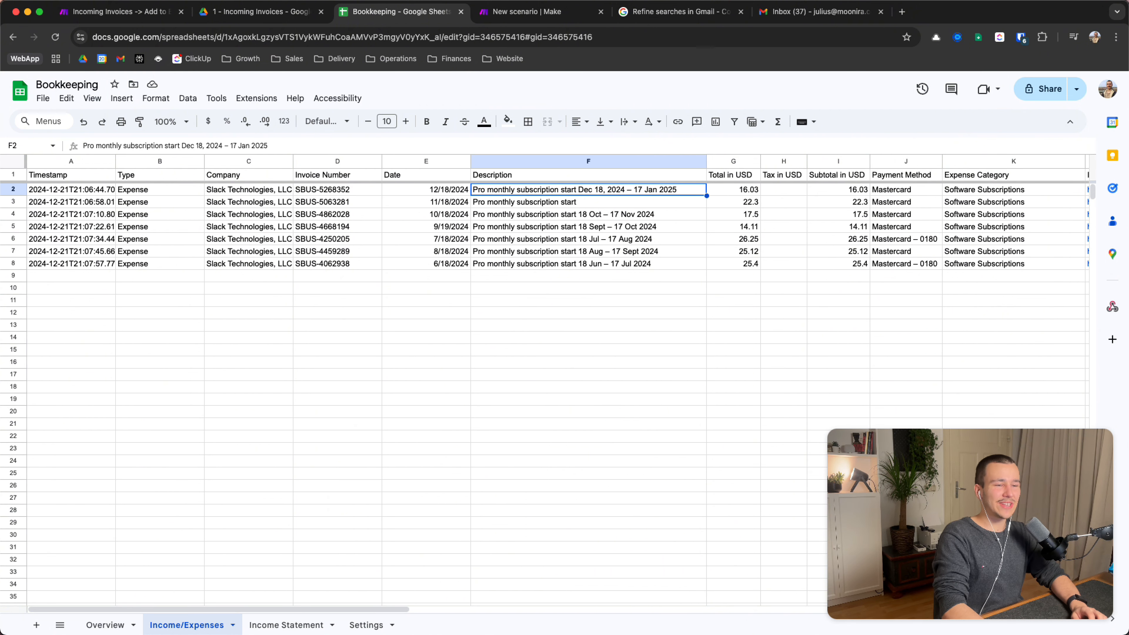
{"action": "key", "text": "shift+Down"}
{"action": "key", "text": "shift+Down"}
{"action": "key", "text": "shift+Down"}
{"action": "key", "text": "shift+Down"}
{"action": "key", "text": "shift+Down"}
{"action": "key", "text": "shift+Down"}
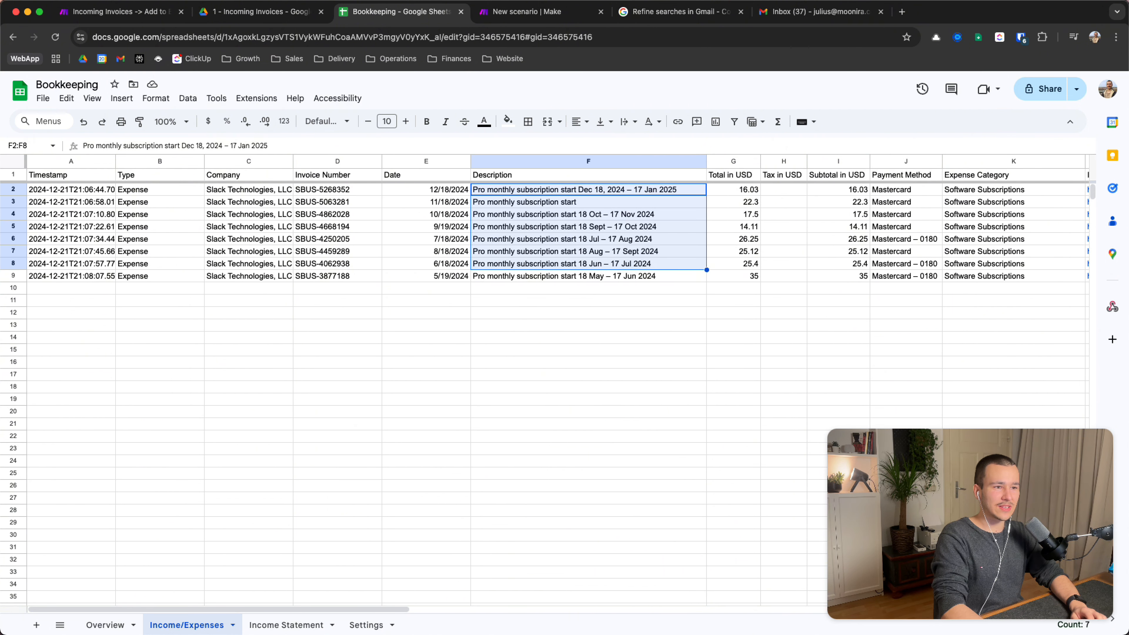
{"action": "key", "text": "shift+Down"}
{"action": "key", "text": "Up"}
{"action": "key", "text": "Down"}
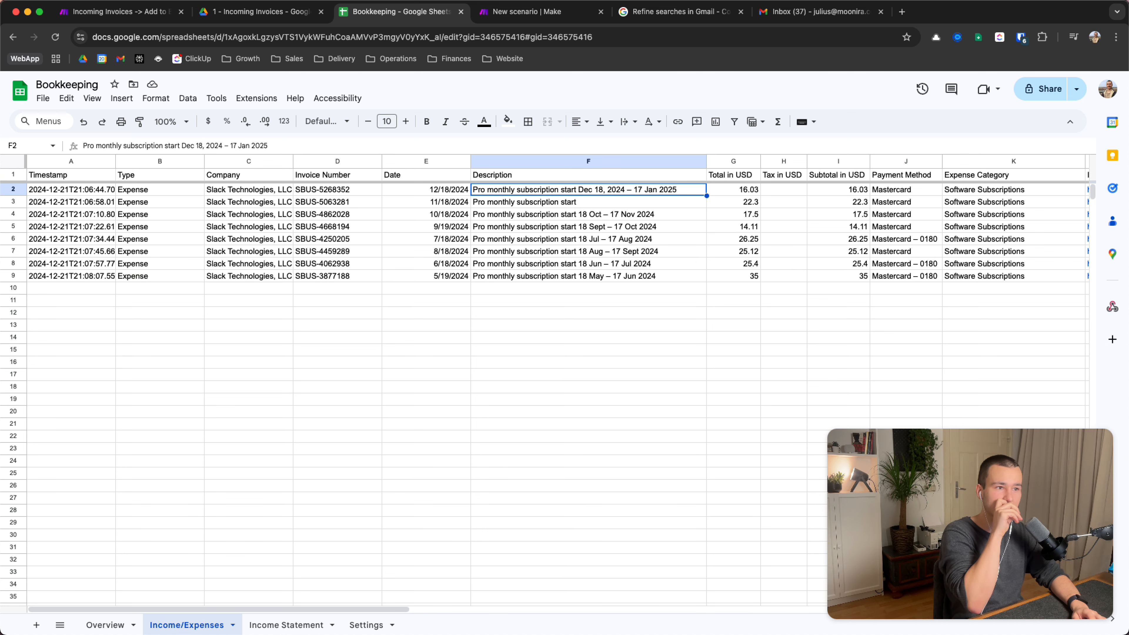
{"action": "key", "text": "Down"}
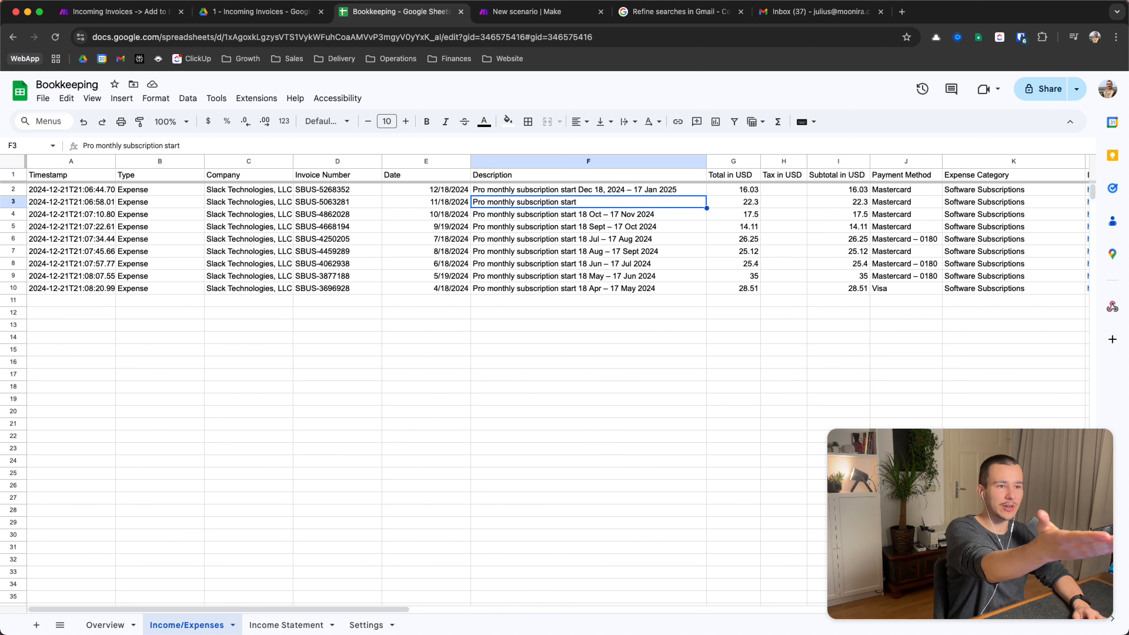
{"action": "key", "text": "Left"}
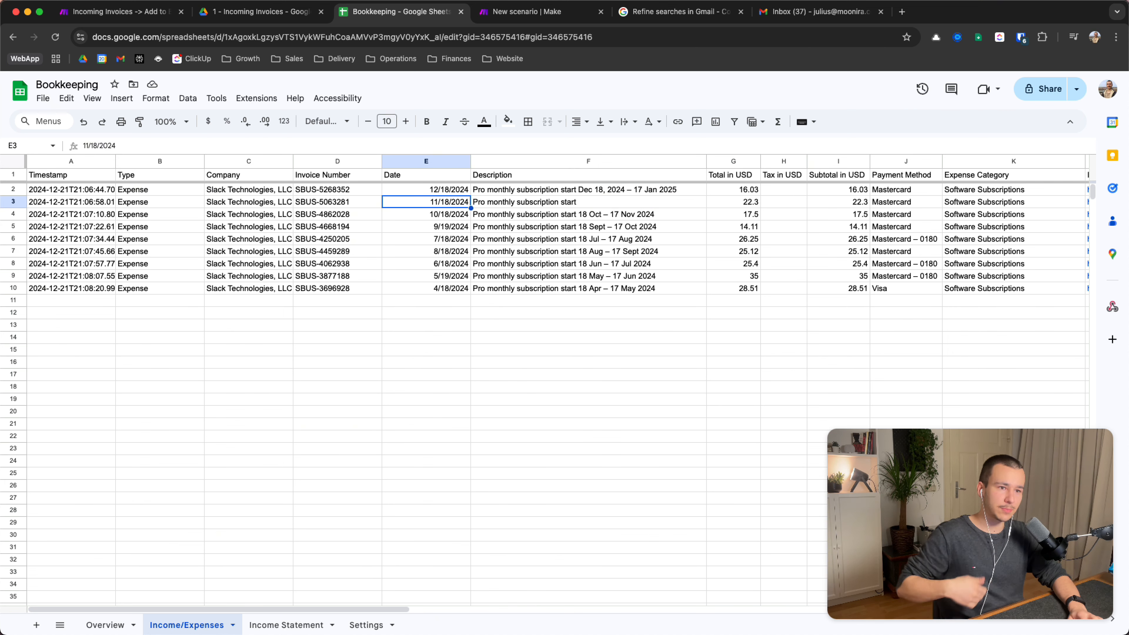
{"action": "key", "text": "Right"}
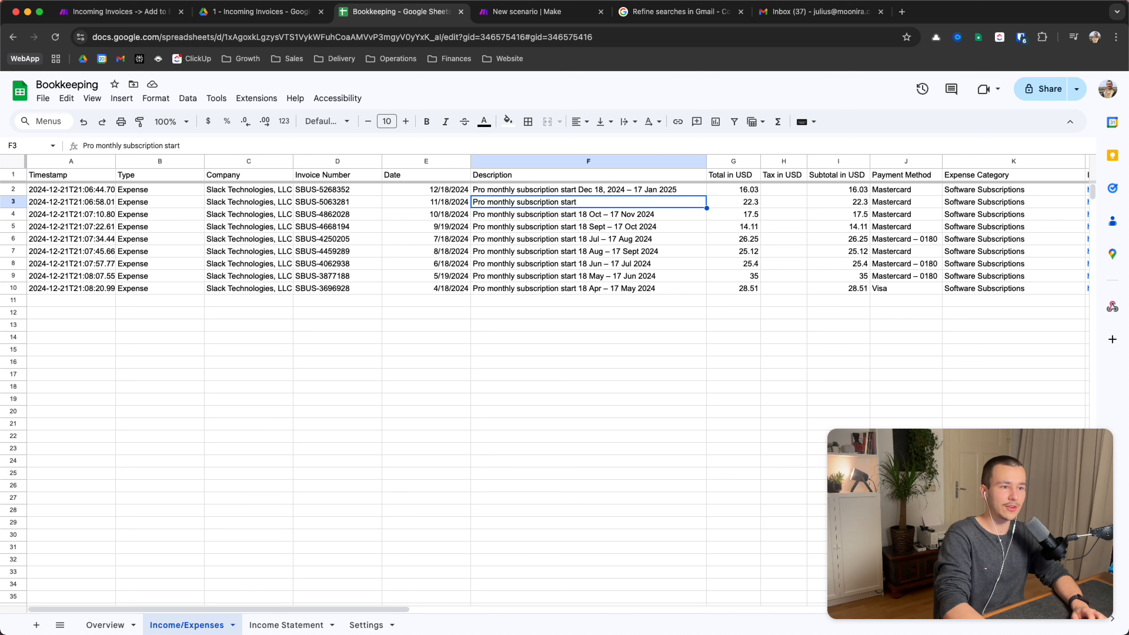
{"action": "key", "text": "Down"}
{"action": "key", "text": "Down"}
{"action": "key", "text": "Down"}
{"action": "key", "text": "Down"}
{"action": "key", "text": "Down"}
{"action": "key", "text": "Up"}
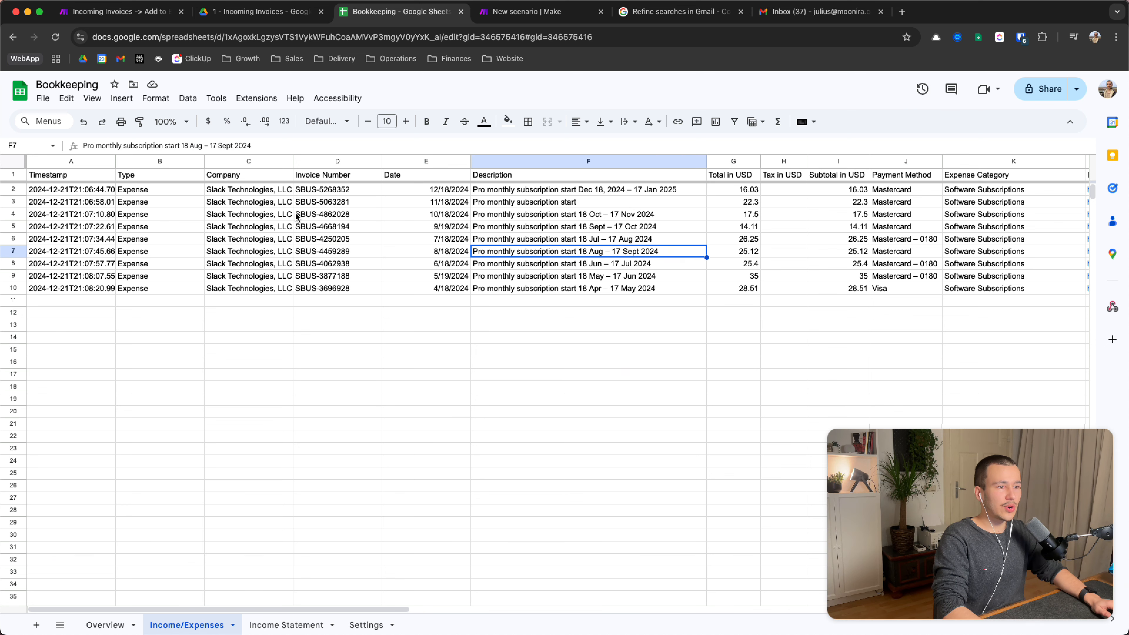
Check the empty Tax in USD values, the subtotals and the payment methods in rows 2–9
{"action": "scroll", "coordinate": [400, 218], "scroll_direction": "right", "scroll_amount": 3}
{"action": "left_click_drag", "start_coordinate": [663, 189], "coordinate": [667, 291]}
{"action": "scroll", "coordinate": [698, 229], "scroll_direction": "right", "scroll_amount": 2}
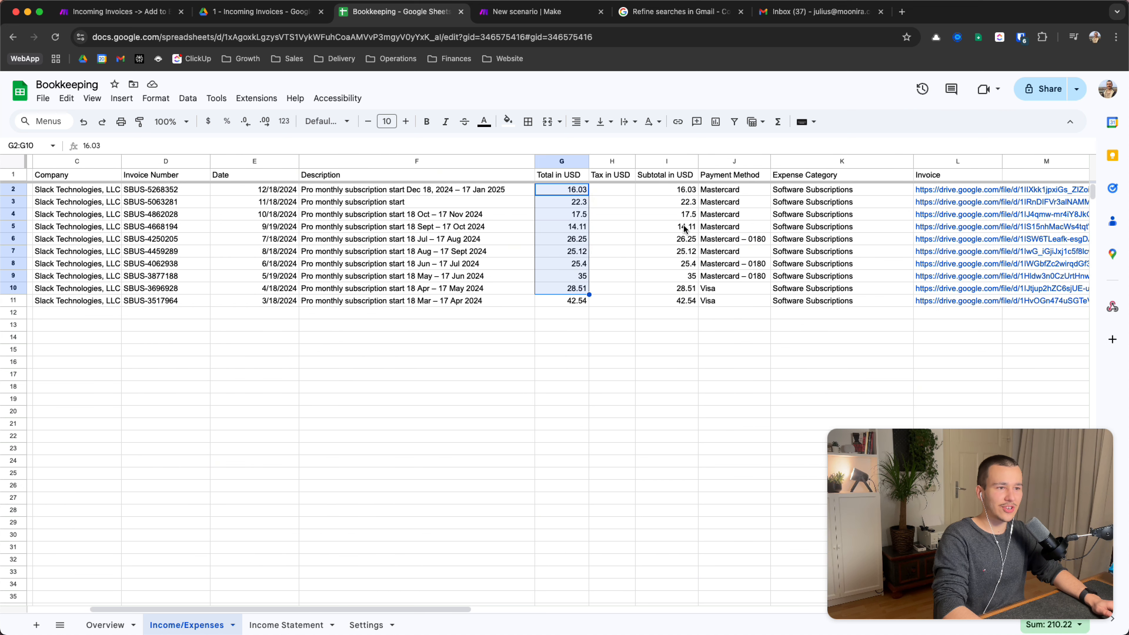
{"action": "left_click", "coordinate": [616, 190]}
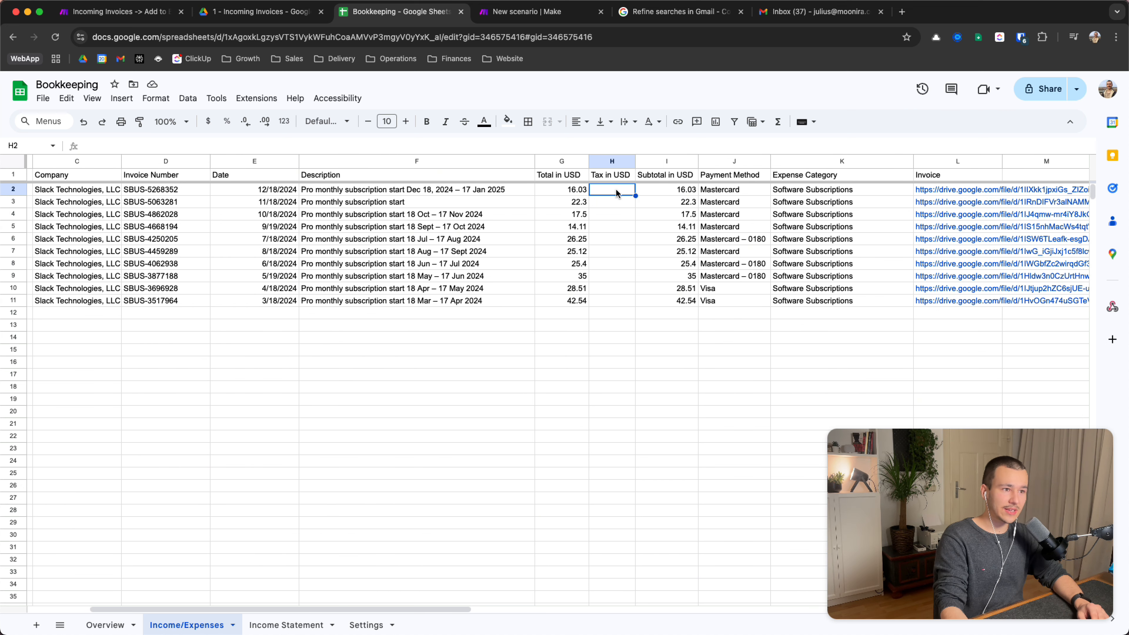
{"action": "key", "text": "Right"}
{"action": "key", "text": "shift+Down"}
{"action": "key", "text": "shift+Down"}
{"action": "key", "text": "shift+Down"}
{"action": "key", "text": "shift+Down"}
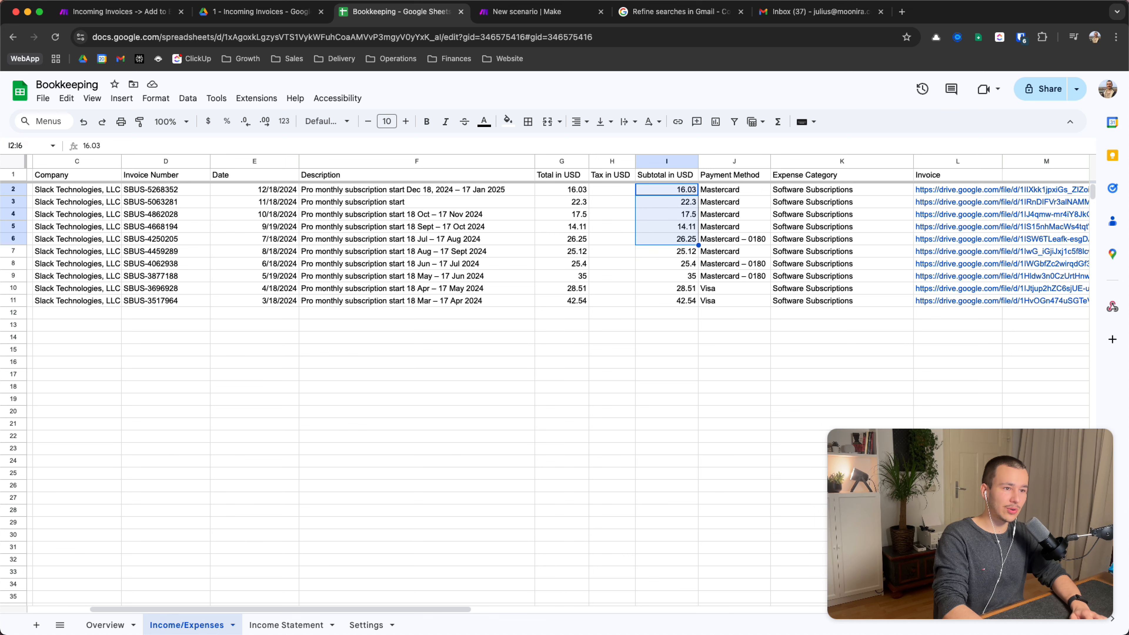
{"action": "key", "text": "shift+Down"}
{"action": "key", "text": "shift+Down"}
{"action": "key", "text": "Right"}
{"action": "key", "text": "shift+Down"}
{"action": "key", "text": "shift+Down"}
{"action": "key", "text": "shift+Down"}
{"action": "key", "text": "shift+Down"}
{"action": "key", "text": "shift+Down"}
{"action": "key", "text": "shift+Down"}
{"action": "key", "text": "shift+Down"}
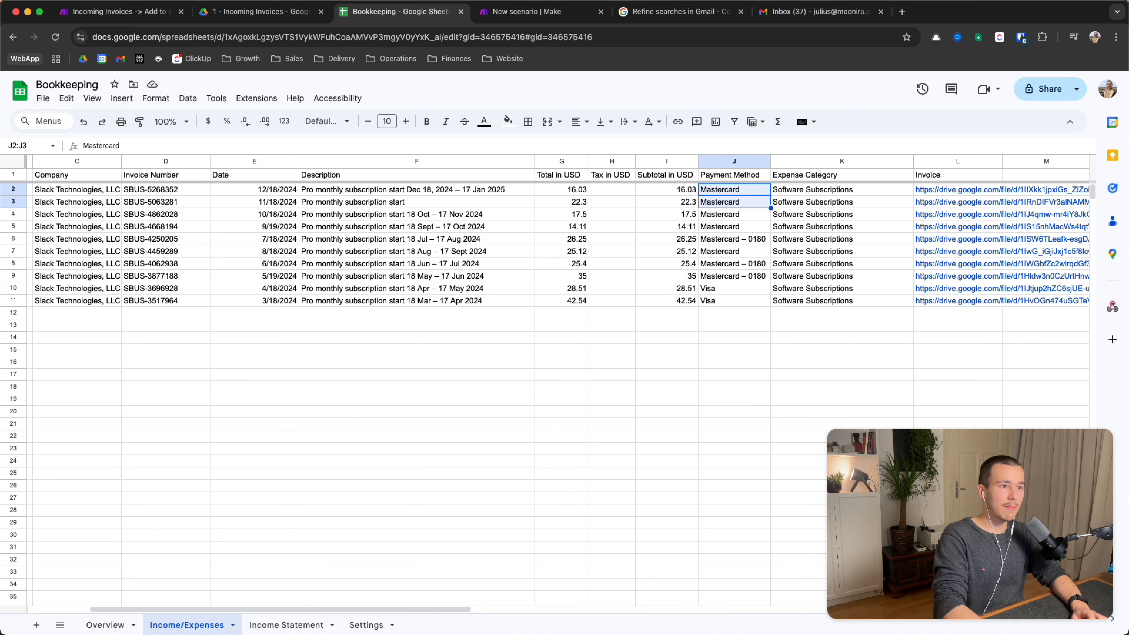
{"action": "key", "text": "Down"}
{"action": "key", "text": "Down"}
{"action": "key", "text": "Down"}
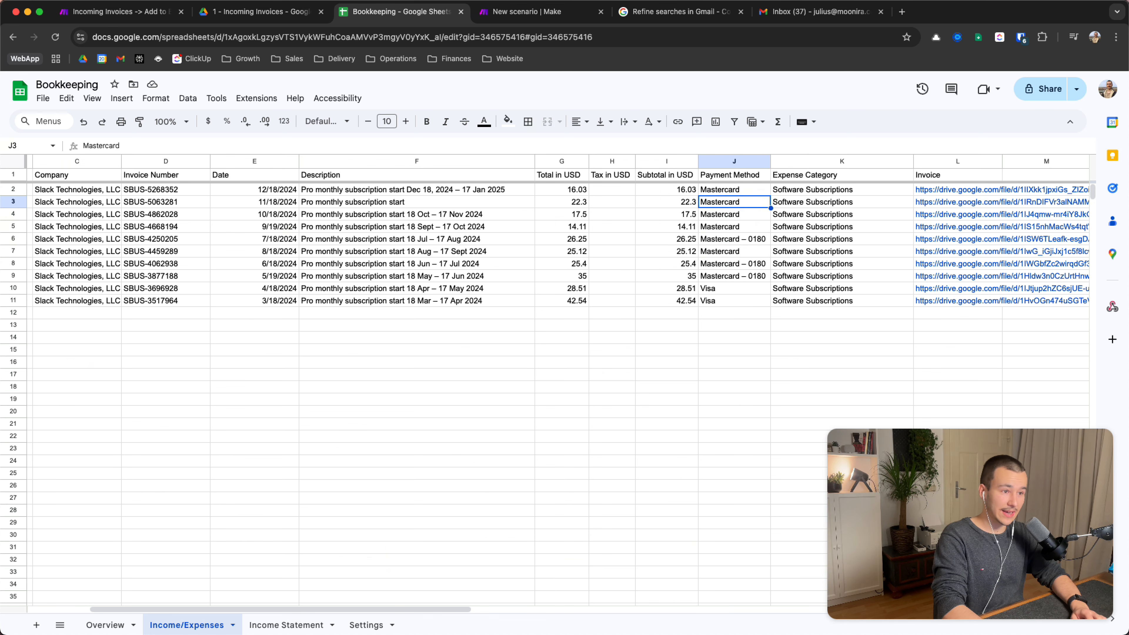
Inspect row 10's Visa payment and the Mastercard – 0180 payment entries above it
{"action": "left_click_drag", "start_coordinate": [265, 292], "coordinate": [715, 295]}
{"action": "left_click", "coordinate": [722, 295]}
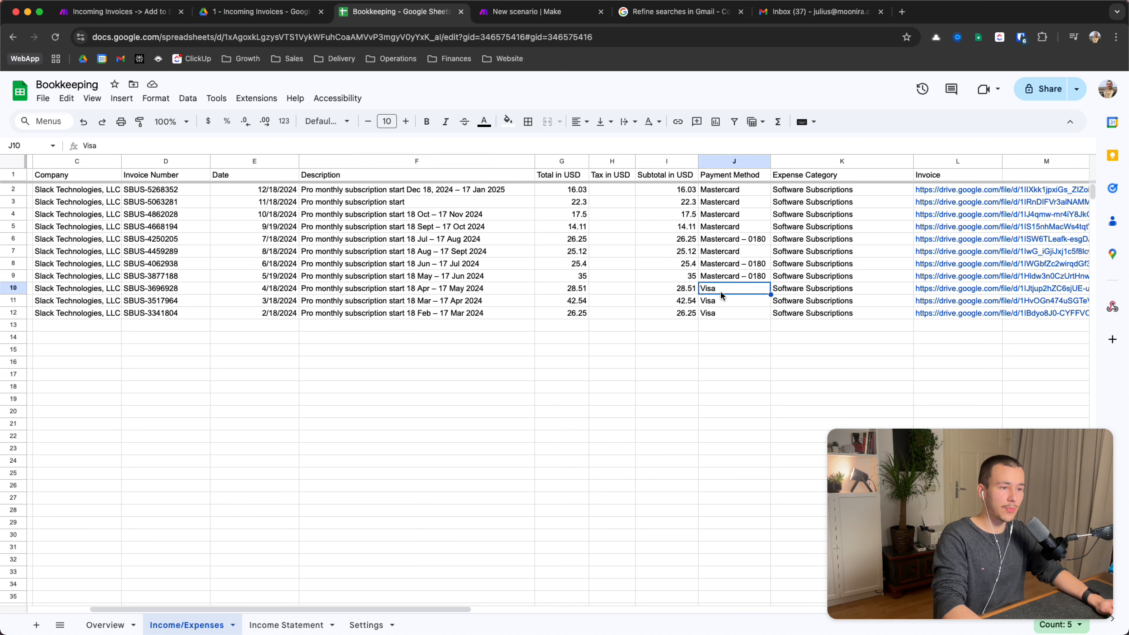
{"action": "left_click", "coordinate": [725, 276]}
{"action": "key", "text": "shift+Up"}
{"action": "key", "text": "shift+Up"}
{"action": "key", "text": "shift+Up"}
{"action": "key", "text": "shift+Up"}
{"action": "key", "text": "shift+Up"}
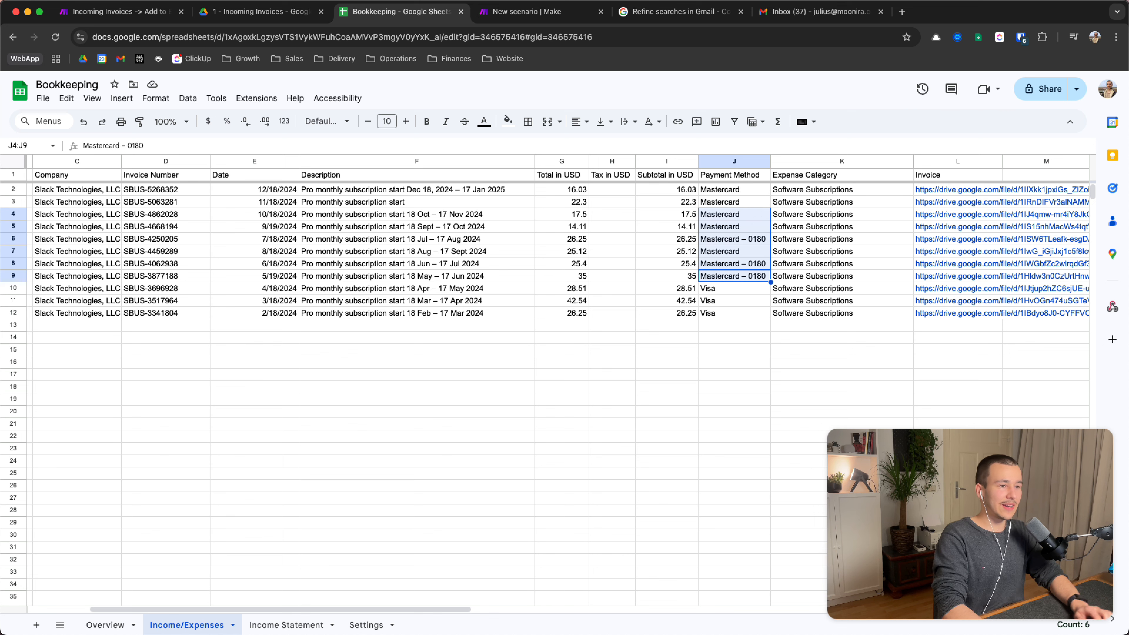
{"action": "left_click", "coordinate": [755, 239]}
{"action": "scroll", "coordinate": [755, 244], "scroll_direction": "right", "scroll_amount": 5}
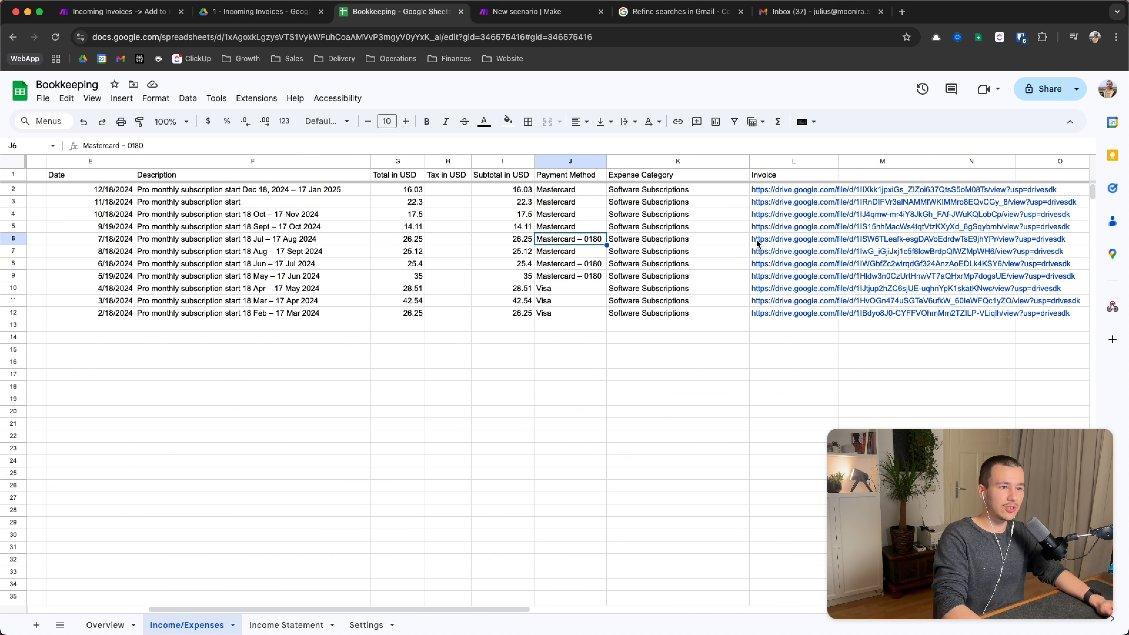
Review the Expense Category values to row 12, the invoice links and the 1/18/2024 row's 0 tax
{"action": "left_click", "coordinate": [658, 194]}
{"action": "key", "text": "shift+Down"}
{"action": "key", "text": "shift+Down"}
{"action": "key", "text": "shift+Down"}
{"action": "key", "text": "shift+Down"}
{"action": "key", "text": "shift+Down"}
{"action": "key", "text": "shift+Down"}
{"action": "key", "text": "shift+Down"}
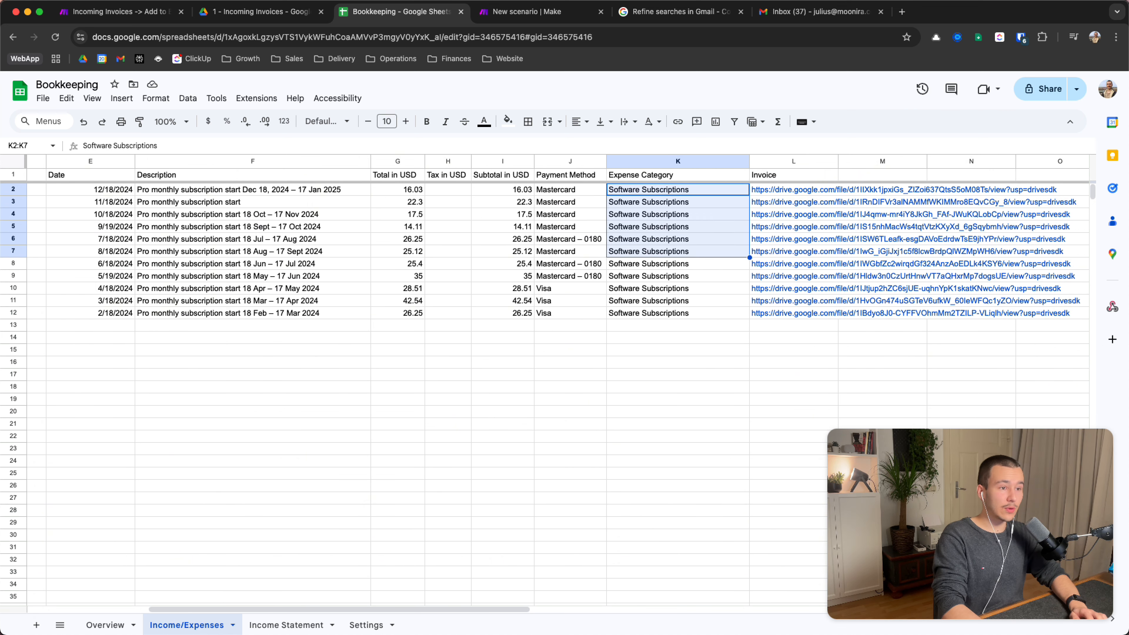
{"action": "key", "text": "shift+Down"}
{"action": "key", "text": "shift+Down"}
{"action": "key", "text": "shift+Down"}
{"action": "key", "text": "Up"}
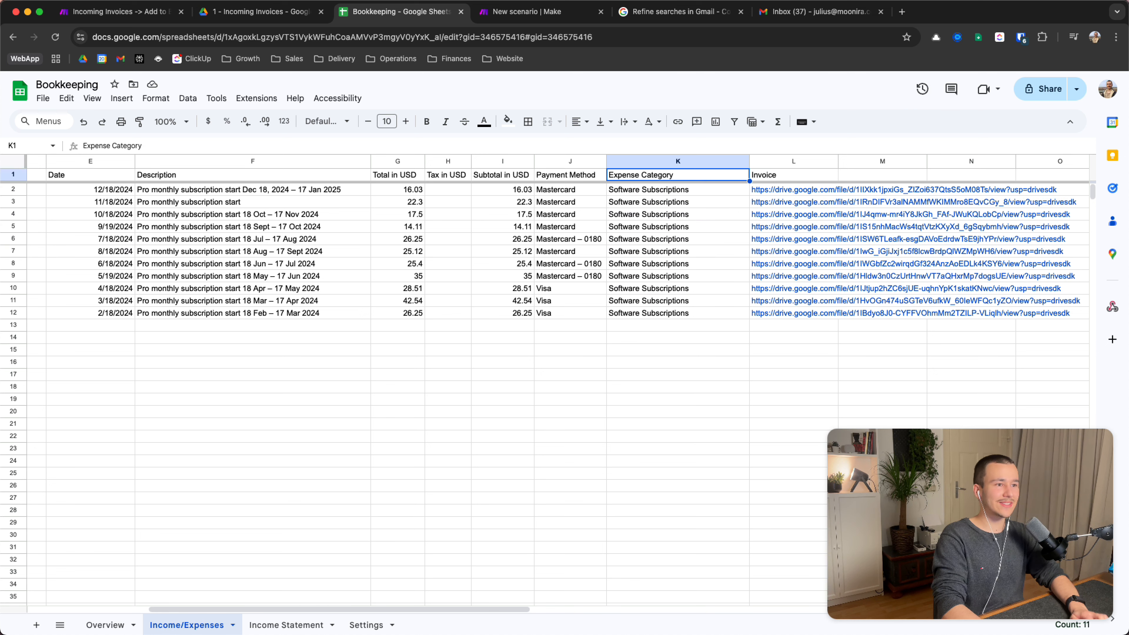
{"action": "key", "text": "Right"}
{"action": "key", "text": "Down"}
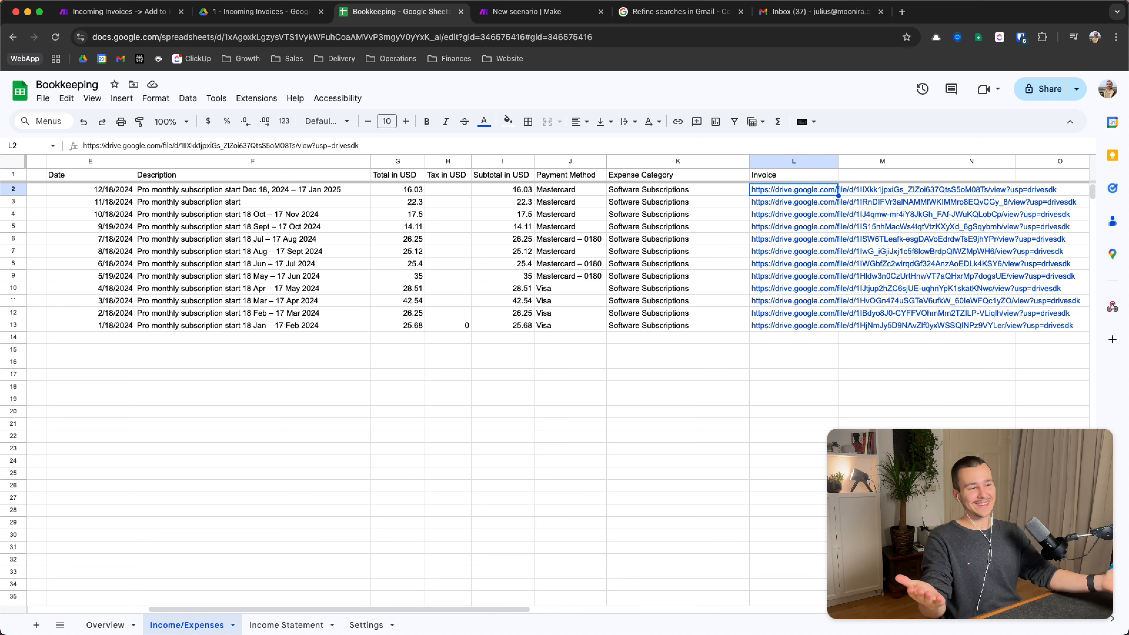
{"action": "scroll", "coordinate": [832, 219], "scroll_direction": "left", "scroll_amount": 5}
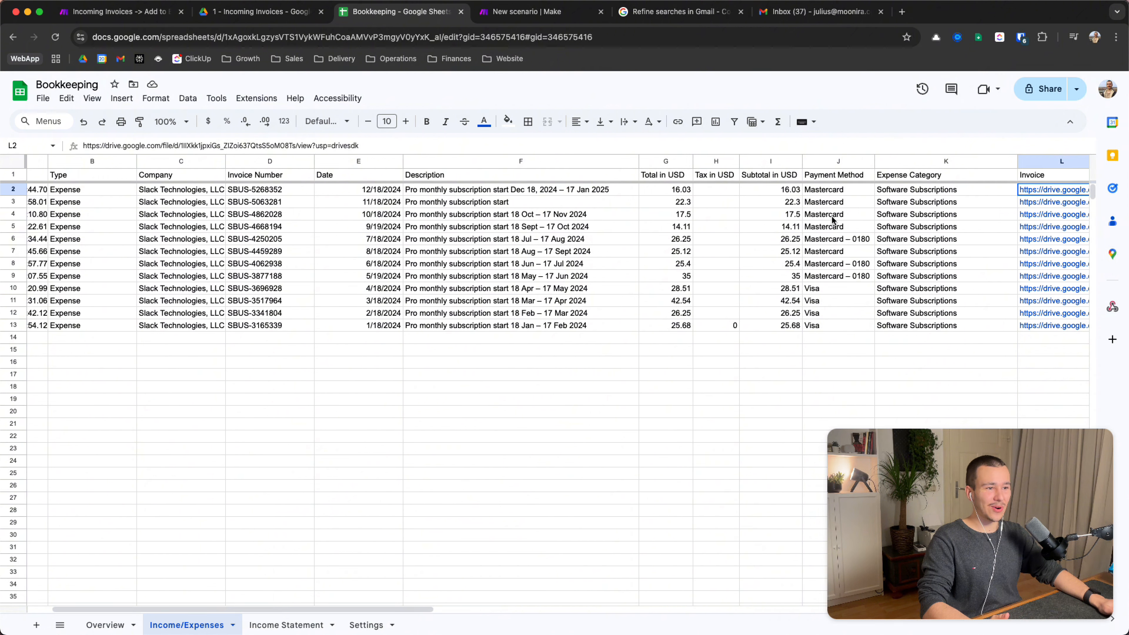
{"action": "left_click", "coordinate": [720, 324]}
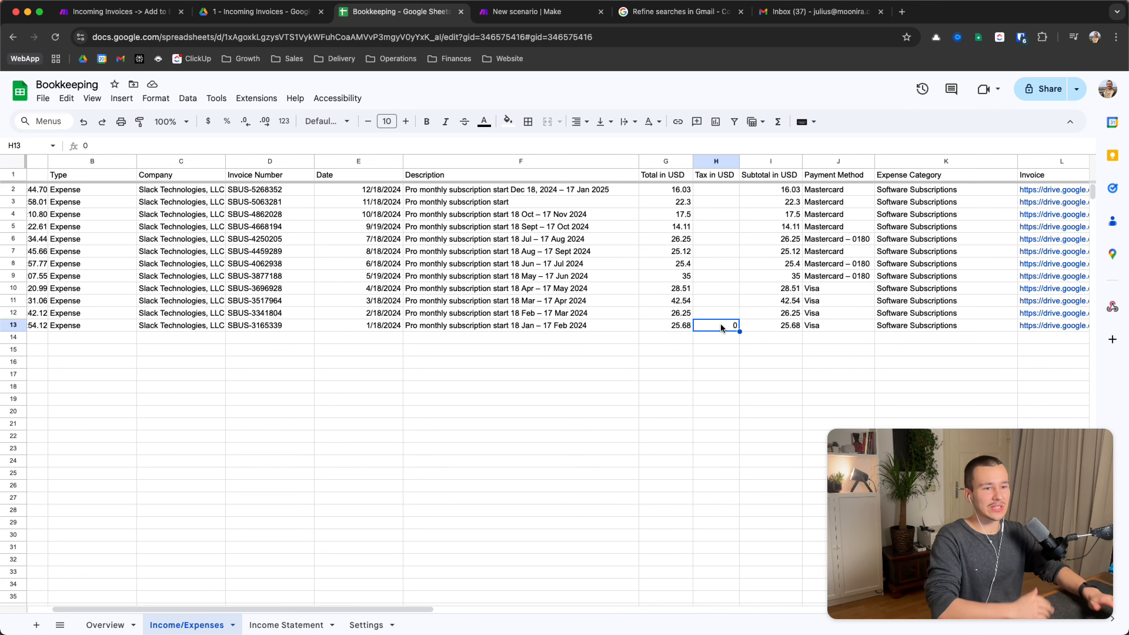
{"action": "scroll", "coordinate": [720, 328], "scroll_direction": "left", "scroll_amount": 3}
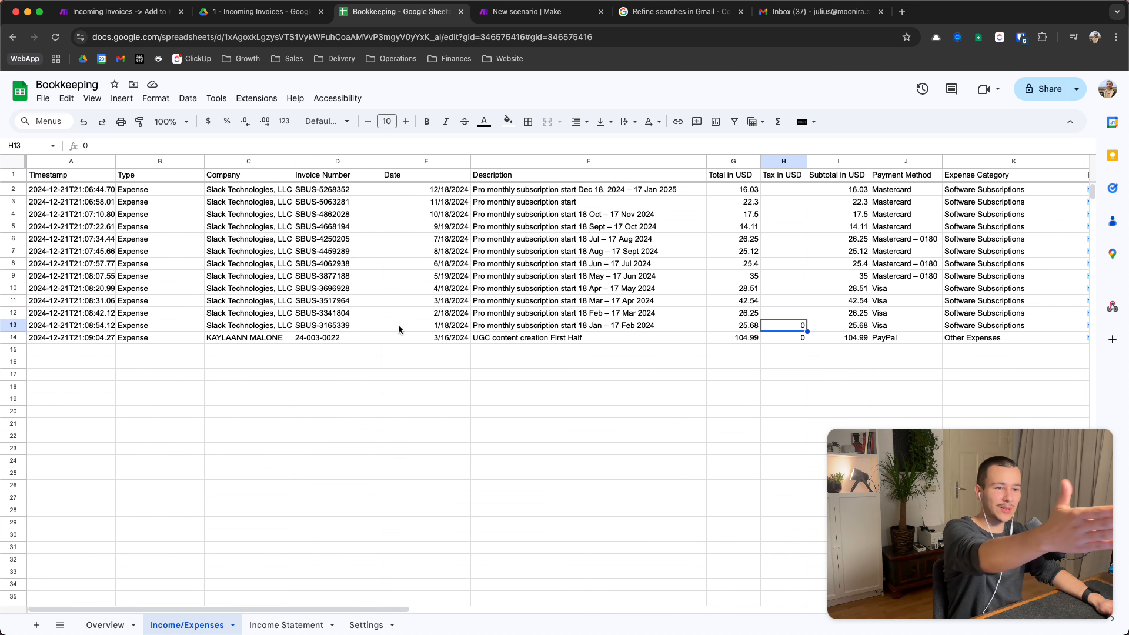
Inspect the new UGC content creation row 14, its date and description
{"action": "left_click", "coordinate": [446, 326]}
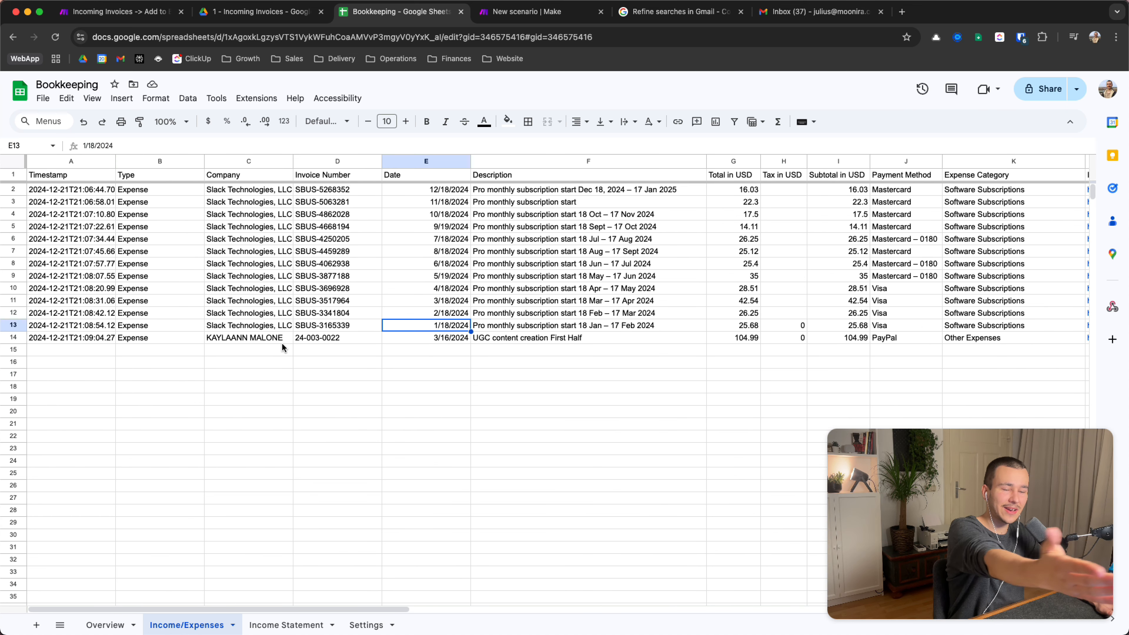
{"action": "left_click_drag", "start_coordinate": [282, 343], "coordinate": [521, 354]}
{"action": "left_click", "coordinate": [574, 339]}
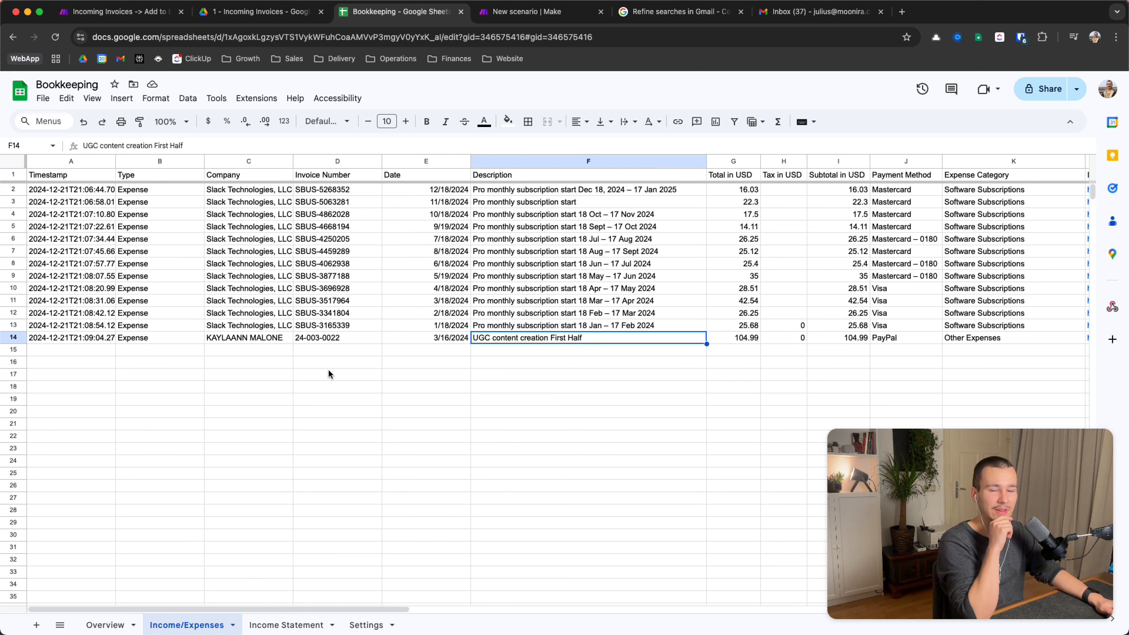
{"action": "left_click", "coordinate": [13, 338]}
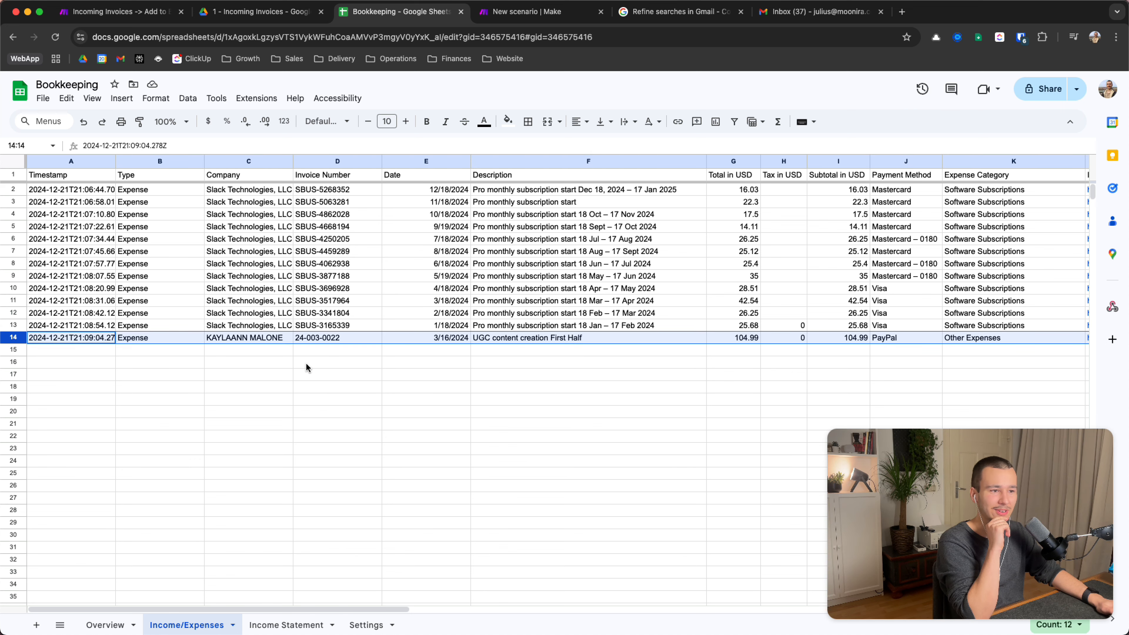
{"action": "left_click", "coordinate": [322, 364]}
Check both UGC rows' tax, PayPal payment, Other Expenses category, invoice link and 206.1 total
{"action": "scroll", "coordinate": [628, 358], "scroll_direction": "right", "scroll_amount": 5}
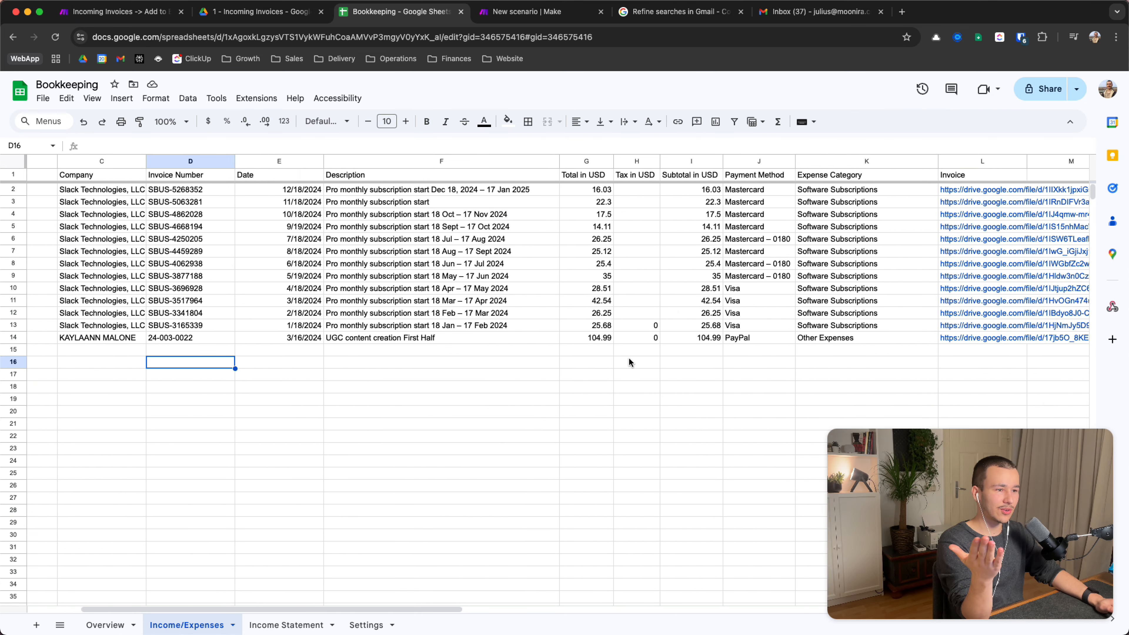
{"action": "left_click", "coordinate": [636, 338]}
{"action": "key", "text": "Right"}
{"action": "key", "text": "Right"}
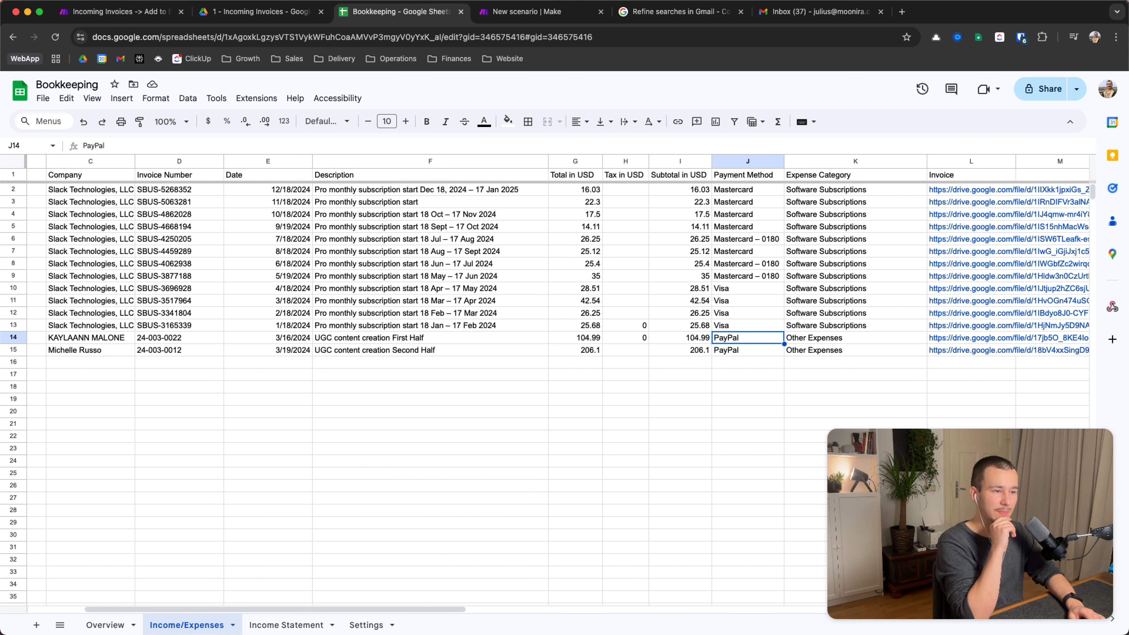
{"action": "key", "text": "Right"}
{"action": "key", "text": "Right"}
{"action": "key", "text": "Right"}
{"action": "key", "text": "Right"}
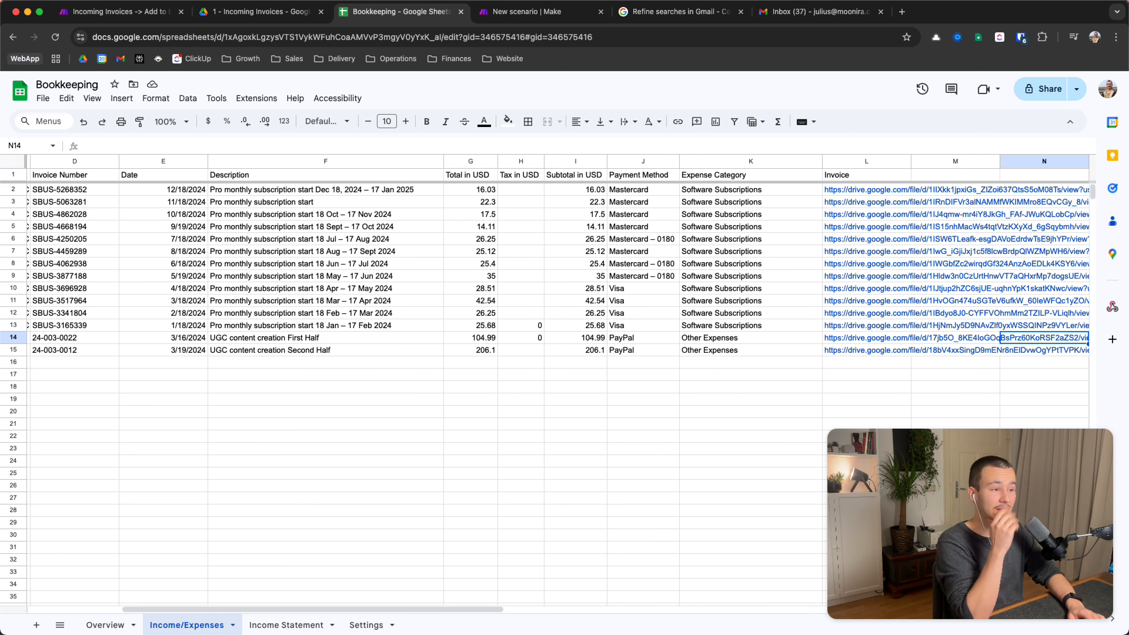
{"action": "key", "text": "Left"}
{"action": "key", "text": "Left"}
{"action": "key", "text": "Left"}
{"action": "key", "text": "Down"}
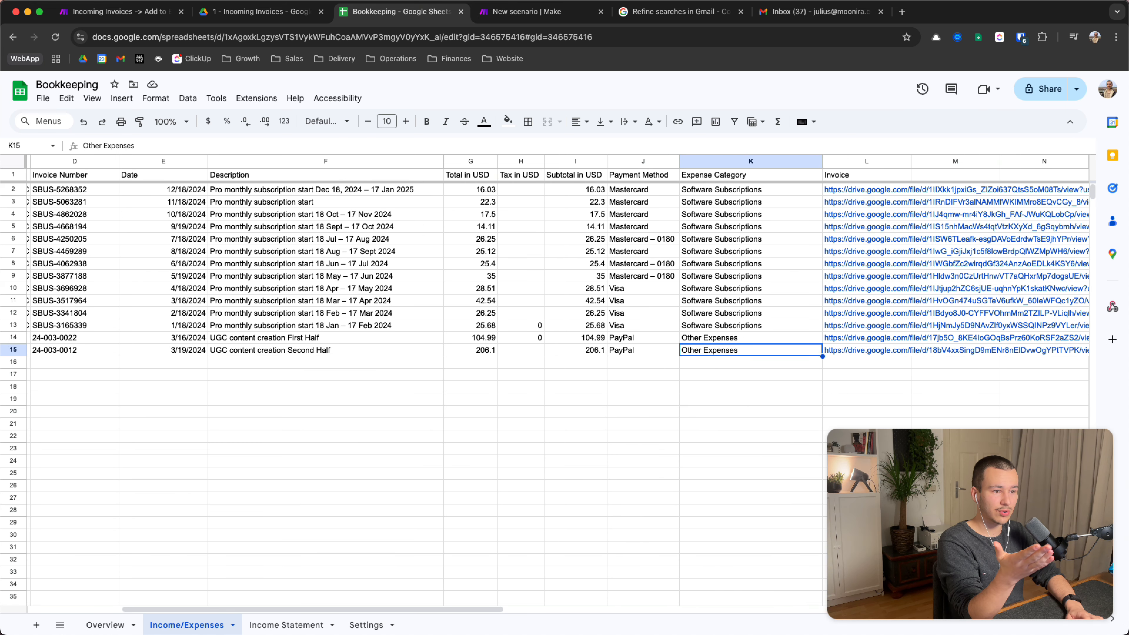
{"action": "key", "text": "Left"}
{"action": "key", "text": "Right"}
{"action": "key", "text": "Left"}
{"action": "key", "text": "Left"}
{"action": "key", "text": "Left"}
{"action": "key", "text": "Left"}
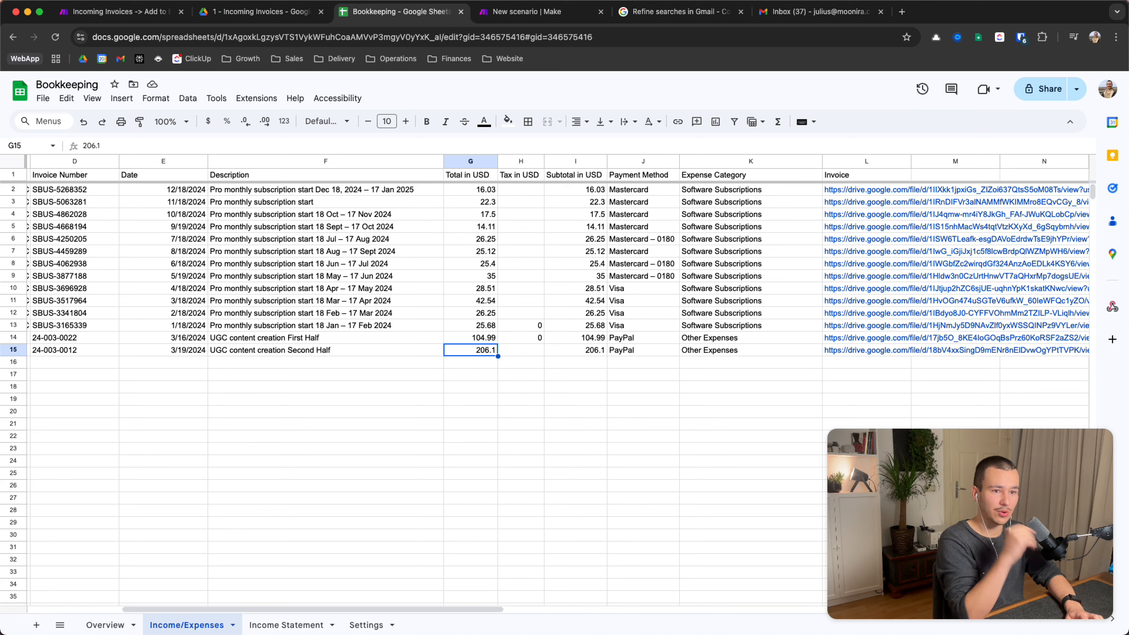
{"action": "key", "text": "super+Left"}
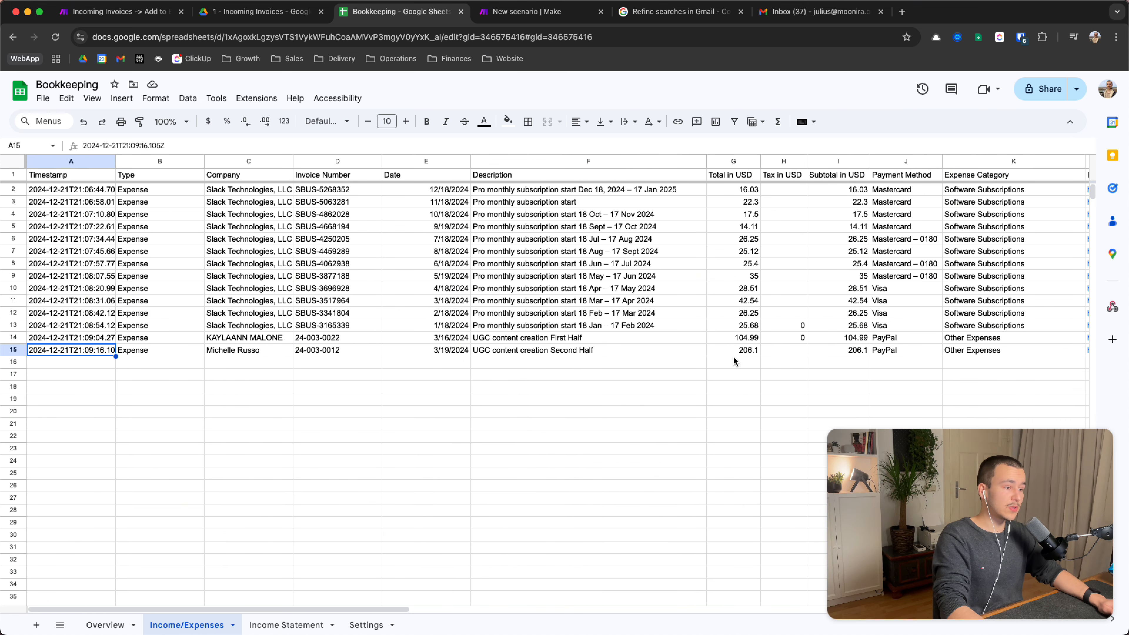
In Drive, go from Incoming Invoices up to '1 - Finances', then into '3 - Structured Invoices' > '2024'
{"action": "left_click", "coordinate": [239, 19]}
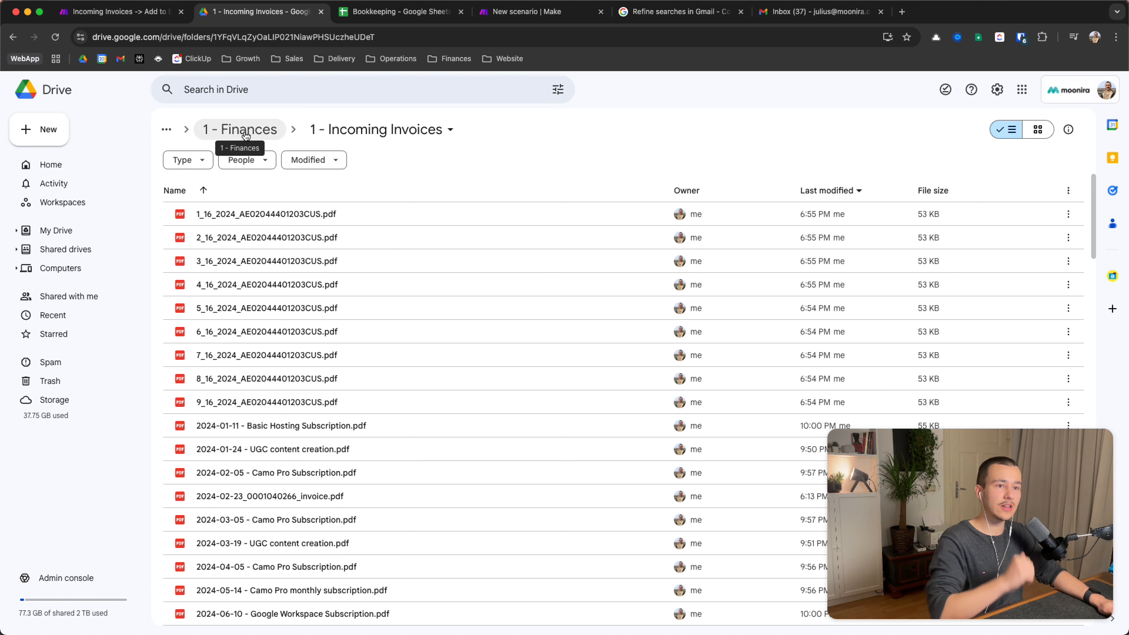
{"action": "left_click", "coordinate": [241, 133]}
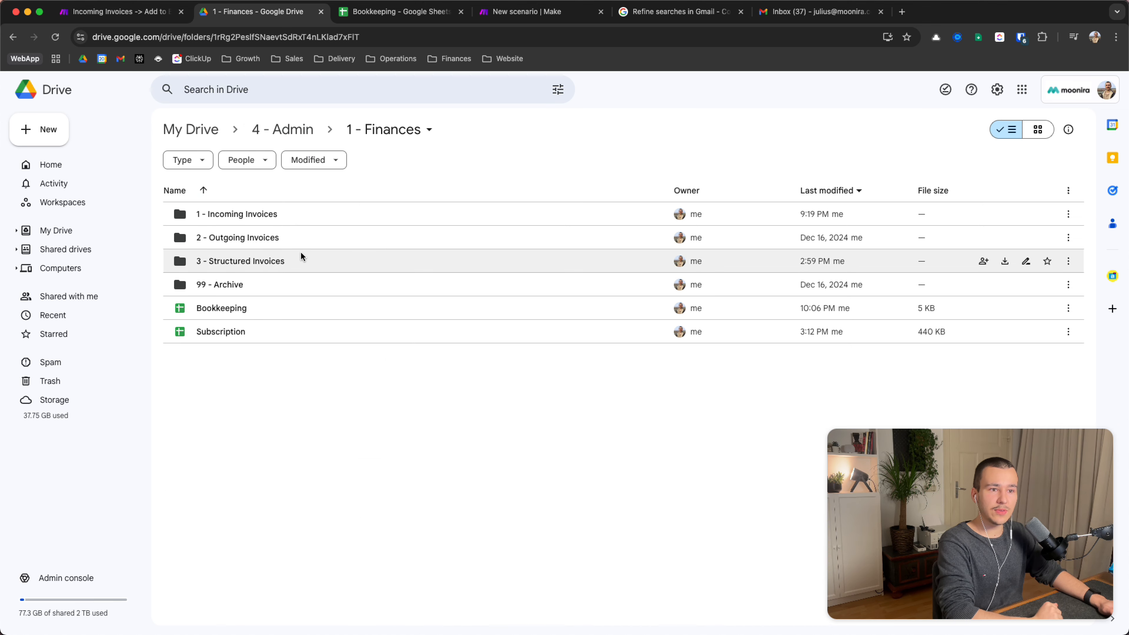
{"action": "double_click", "coordinate": [262, 261]}
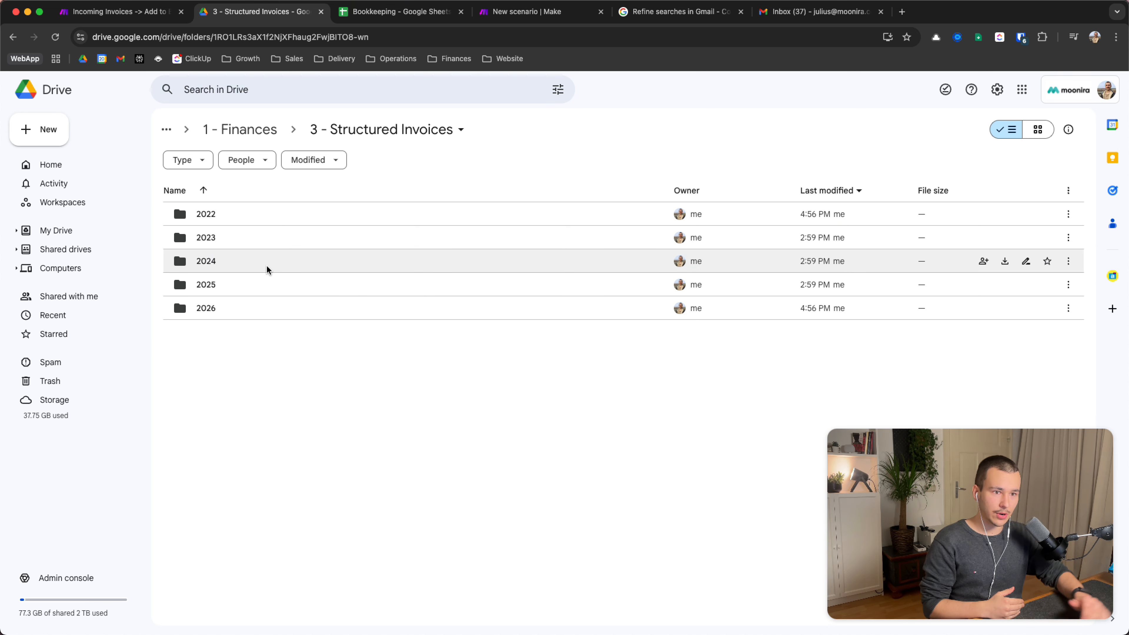
{"action": "double_click", "coordinate": [267, 267]}
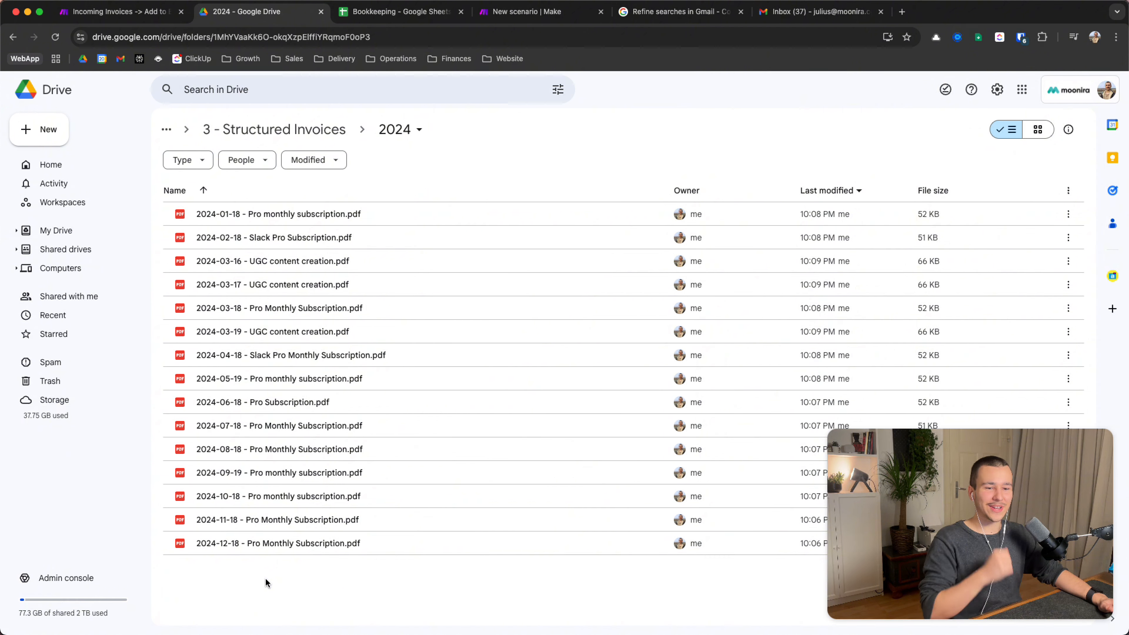
Select and inspect the 2024-12-18, 2024-03-16 UGC, 2024-04-18 and 2024-02-18 Slack Pro invoices
{"action": "left_click", "coordinate": [256, 543]}
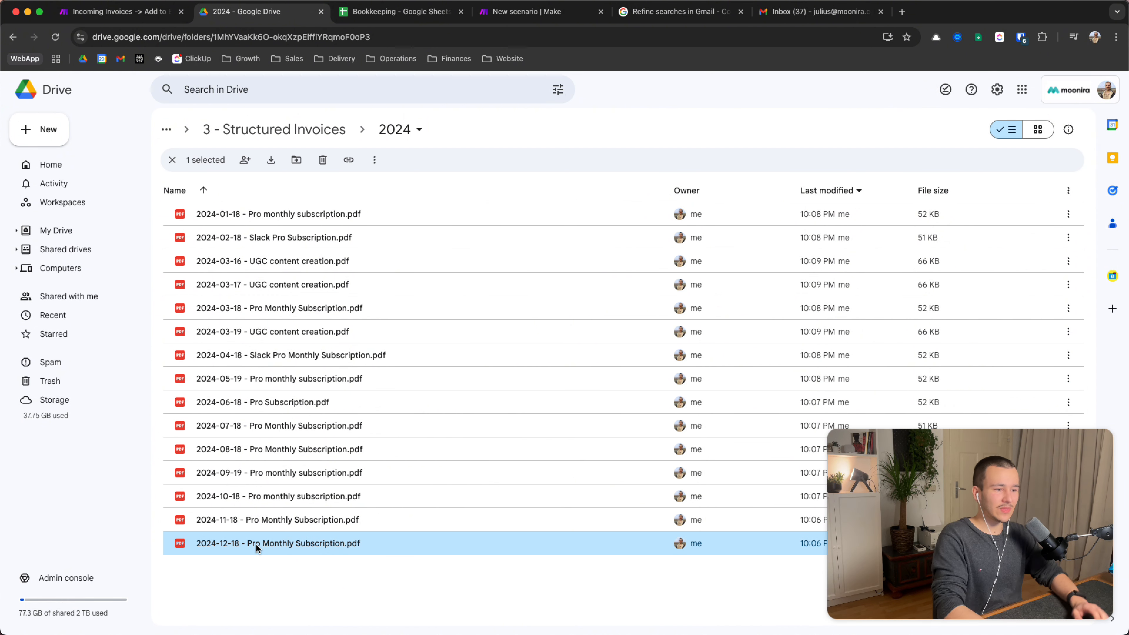
{"action": "key", "text": "shift+Up"}
{"action": "key", "text": "shift+Up"}
{"action": "key", "text": "shift+Up"}
{"action": "key", "text": "shift+Up"}
{"action": "key", "text": "shift+Up"}
{"action": "key", "text": "shift+Up"}
{"action": "key", "text": "shift+Up"}
{"action": "key", "text": "shift+Up"}
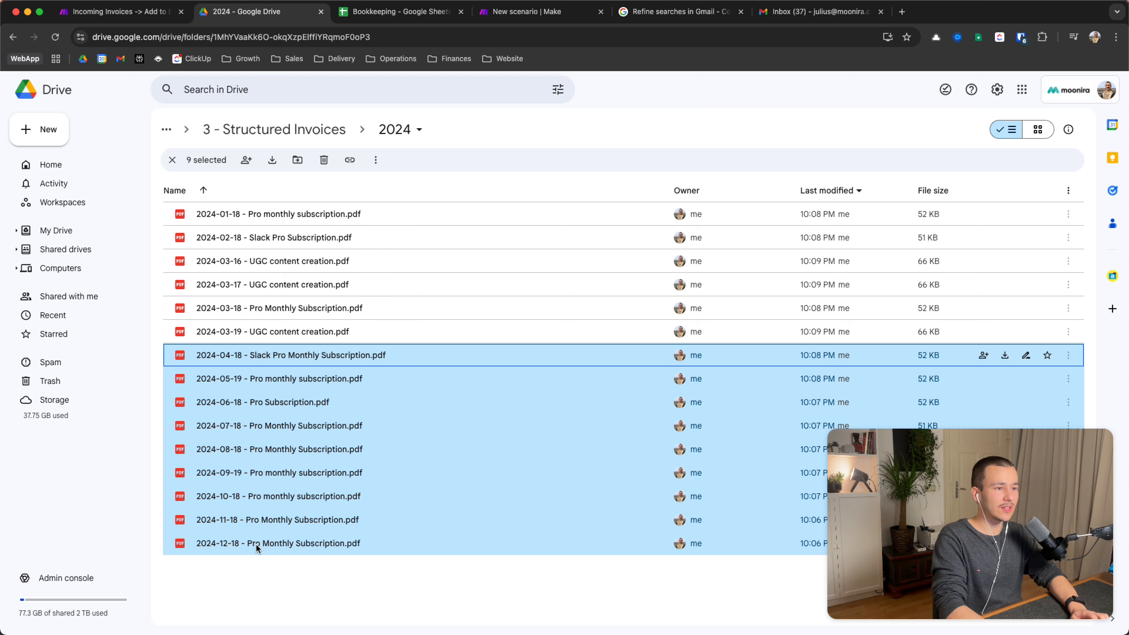
{"action": "key", "text": "shift+Up"}
{"action": "key", "text": "shift+Up"}
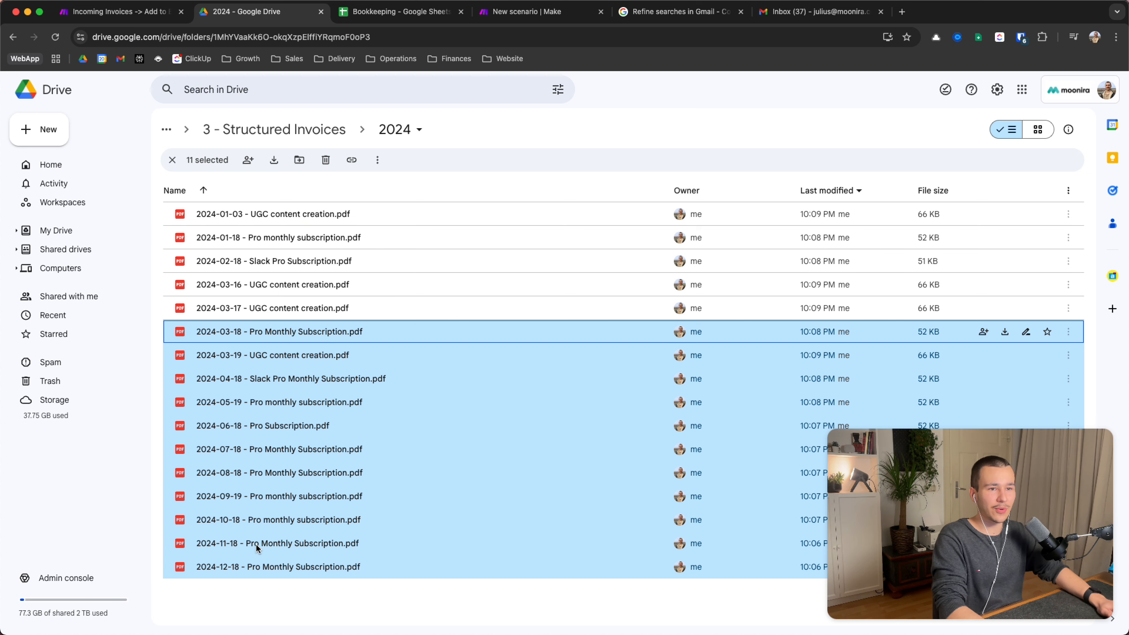
{"action": "left_click", "coordinate": [289, 305]}
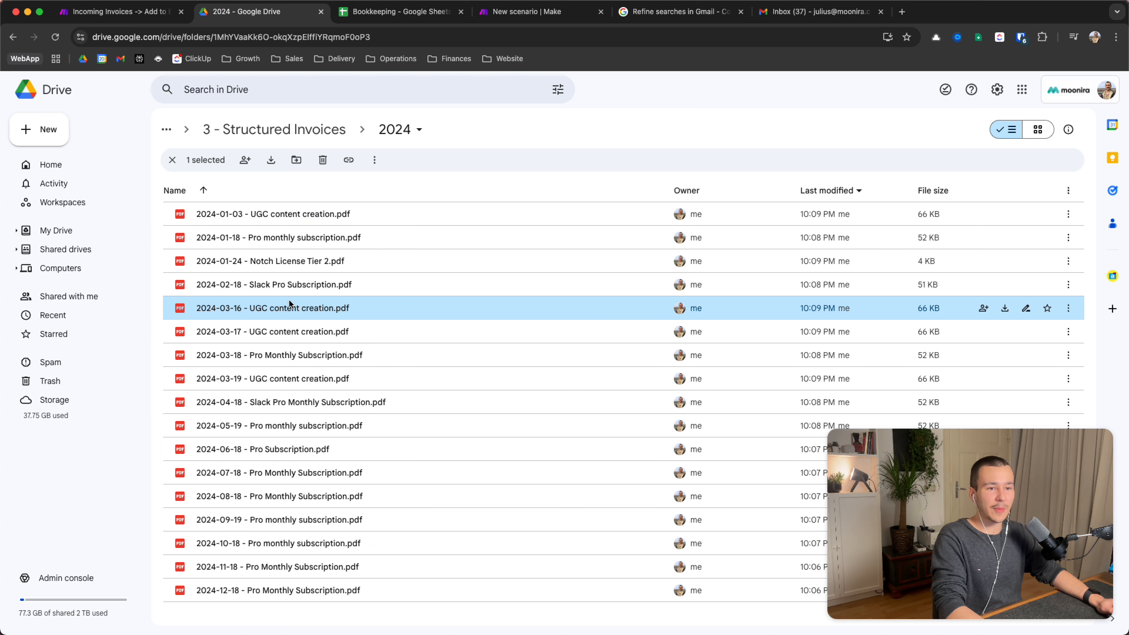
{"action": "left_click", "coordinate": [295, 411]}
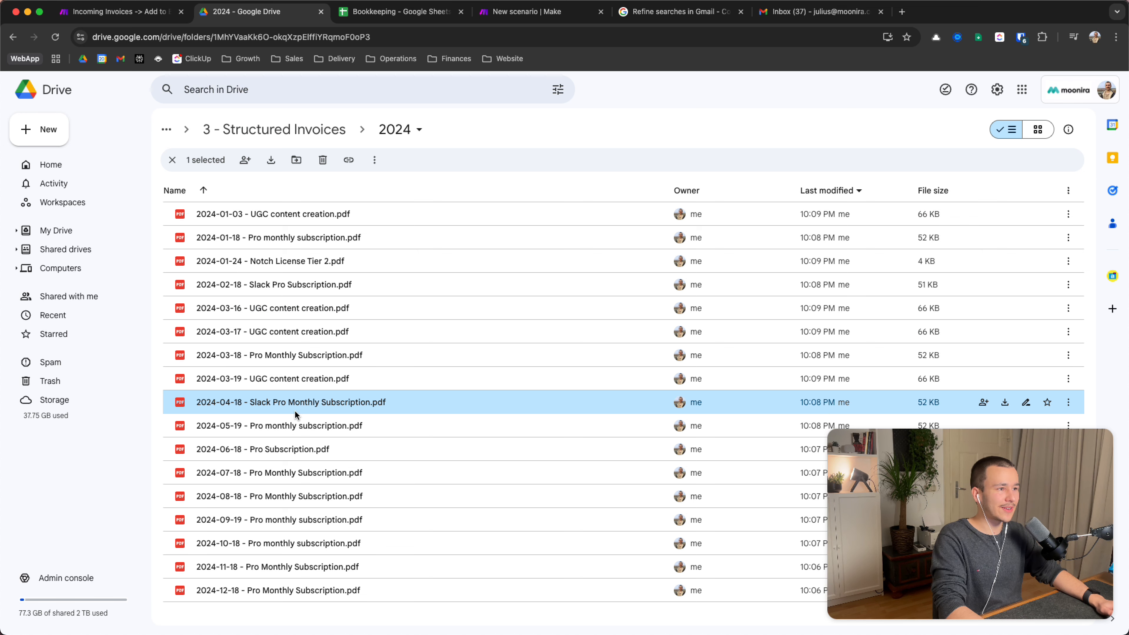
{"action": "left_click", "coordinate": [384, 284]}
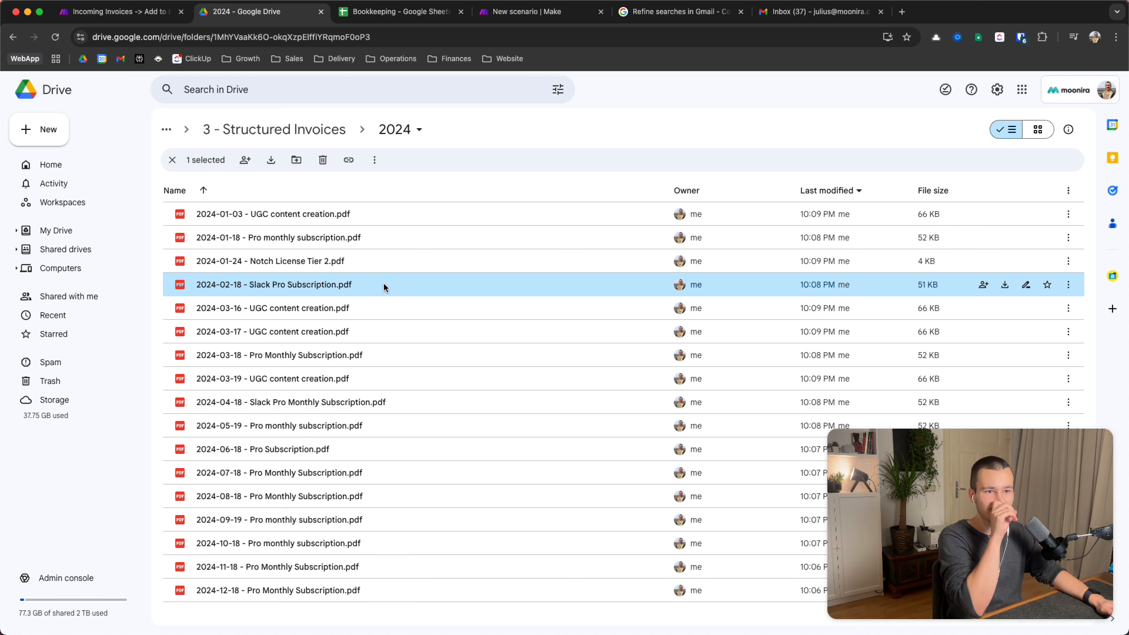
Check the 2024-01-03 UGC content creation invoice and neighbours, then return to the running scenario
{"action": "left_click", "coordinate": [114, 13]}
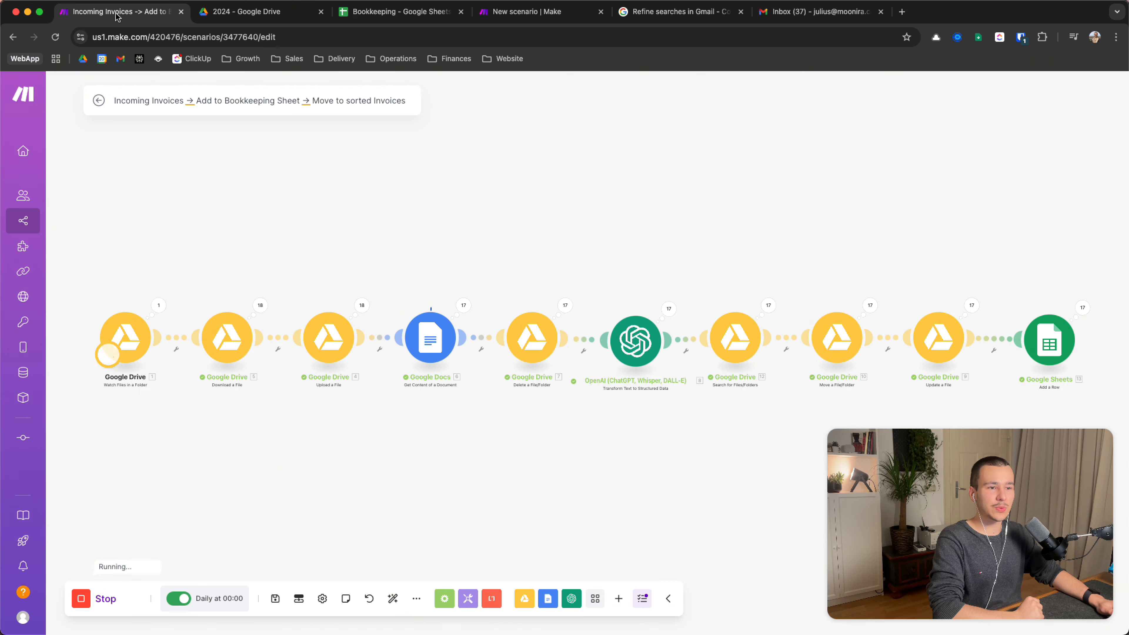
{"action": "left_click", "coordinate": [240, 13]}
{"action": "left_click", "coordinate": [305, 222]}
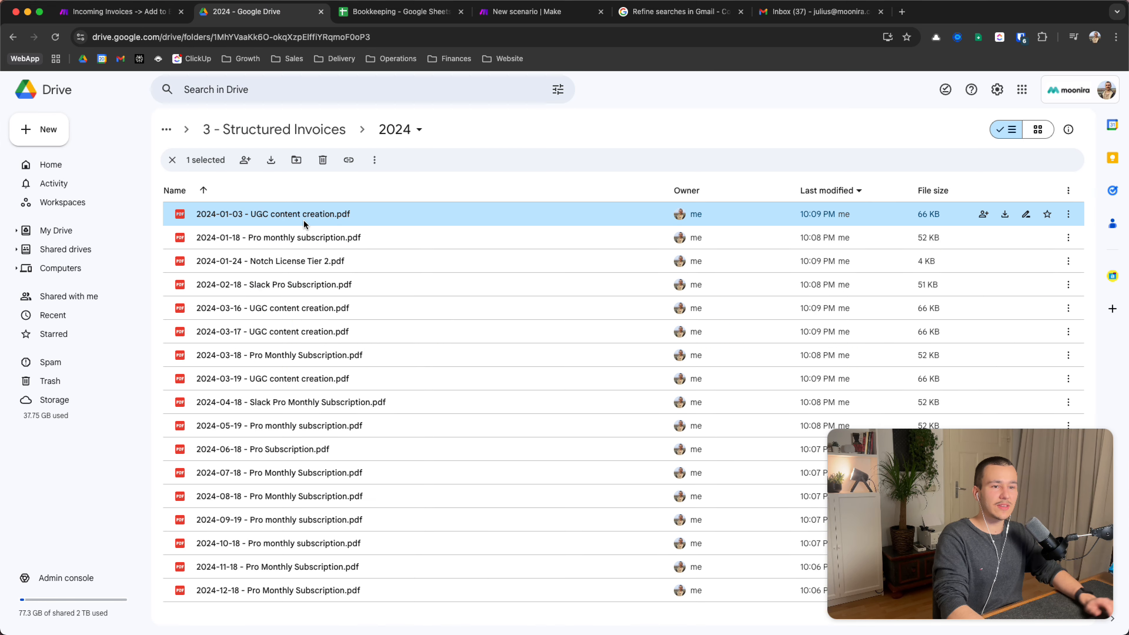
{"action": "key", "text": "shift+Down"}
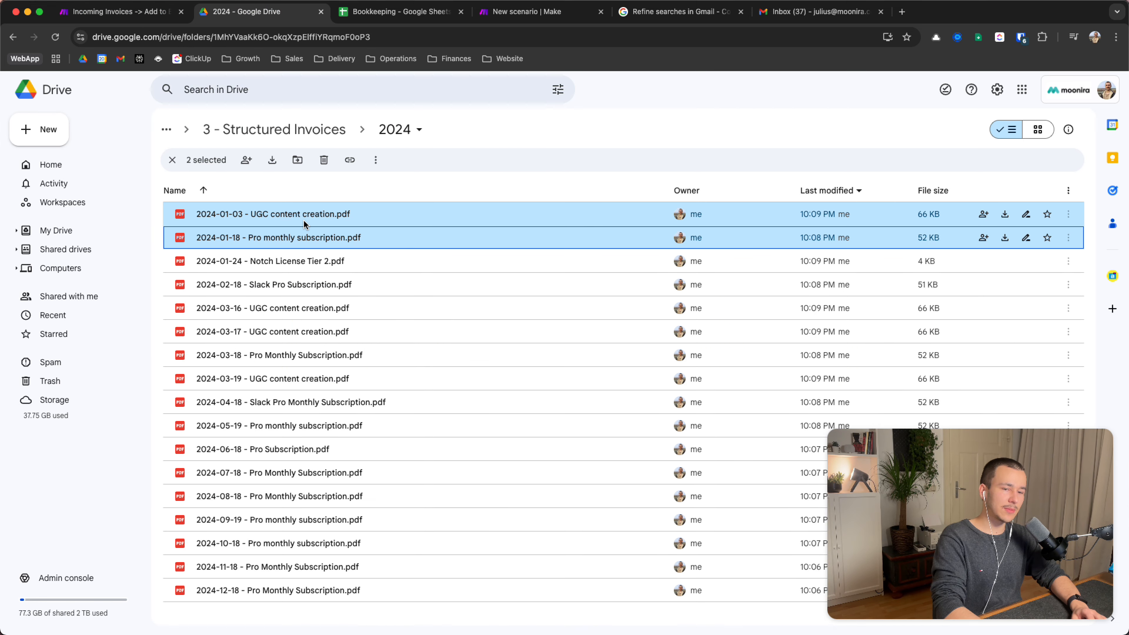
{"action": "key", "text": "Down"}
{"action": "key", "text": "Up"}
{"action": "key", "text": "Up"}
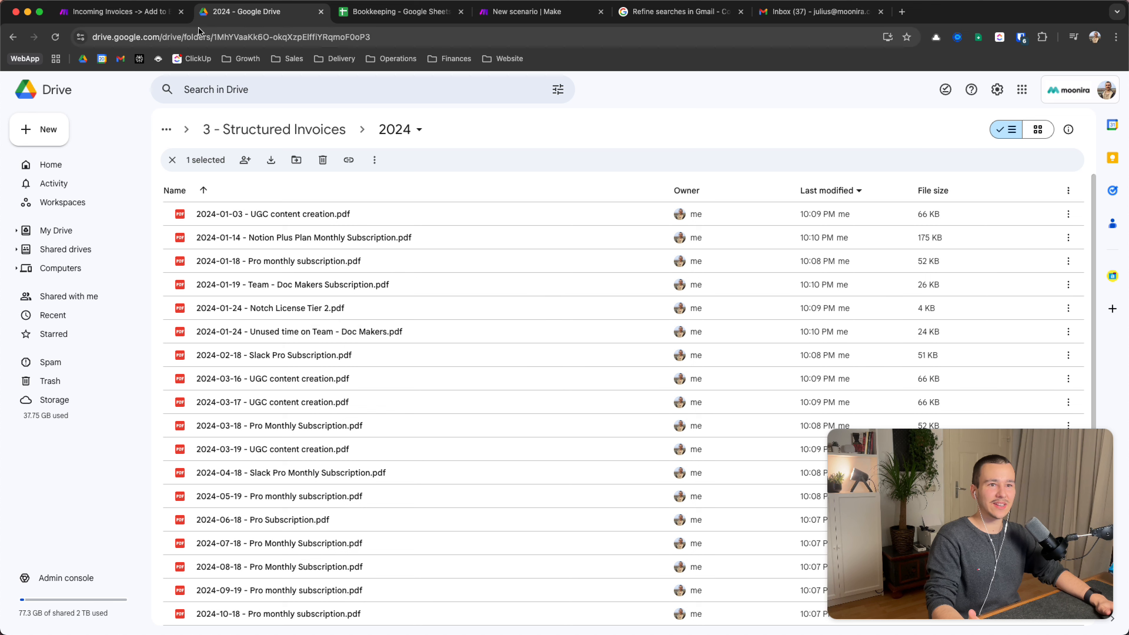
{"action": "left_click", "coordinate": [118, 11]}
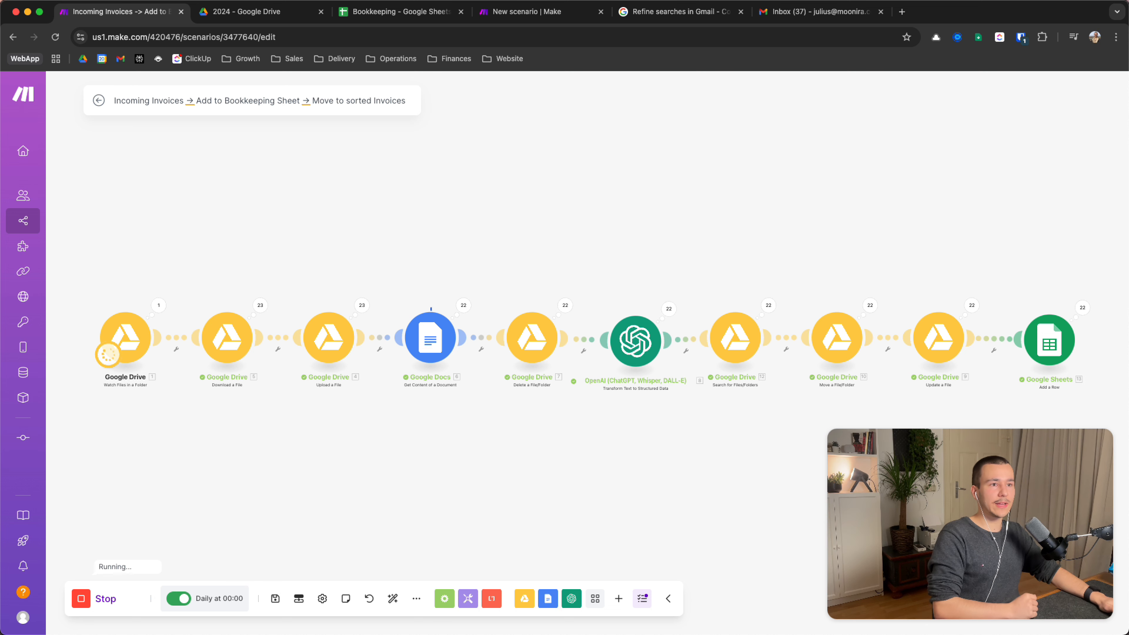
Switch to the 'Emails with Invoices to folder' scenario and pan until its three modules show
{"action": "left_click", "coordinate": [547, 18]}
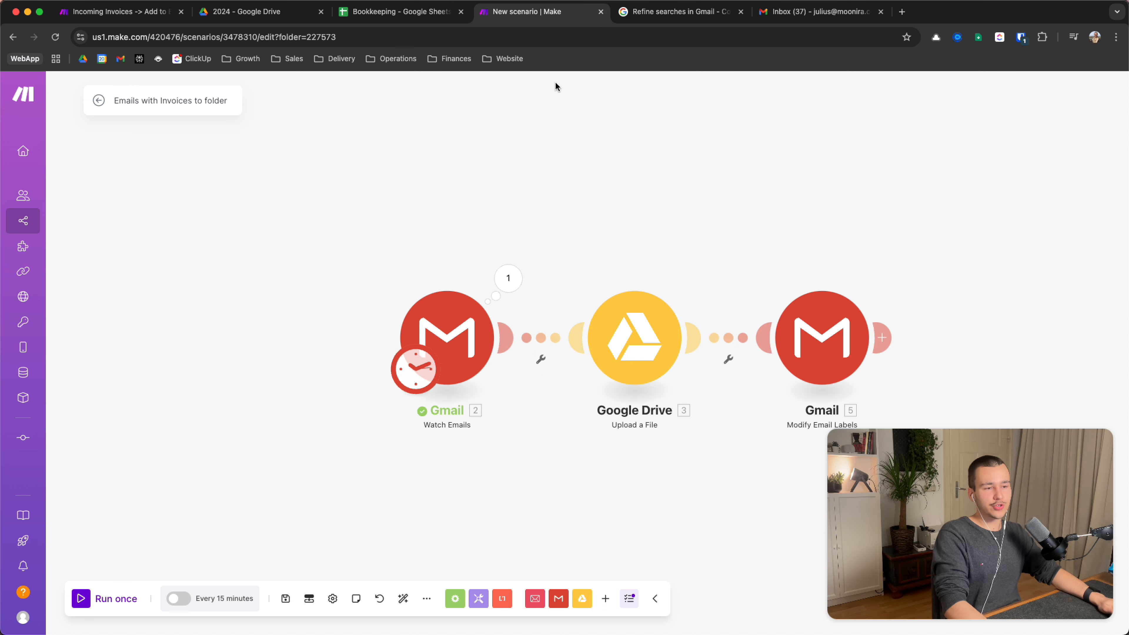
{"action": "left_click_drag", "start_coordinate": [645, 185], "coordinate": [493, 173]}
{"action": "left_click_drag", "start_coordinate": [558, 198], "coordinate": [594, 210]}
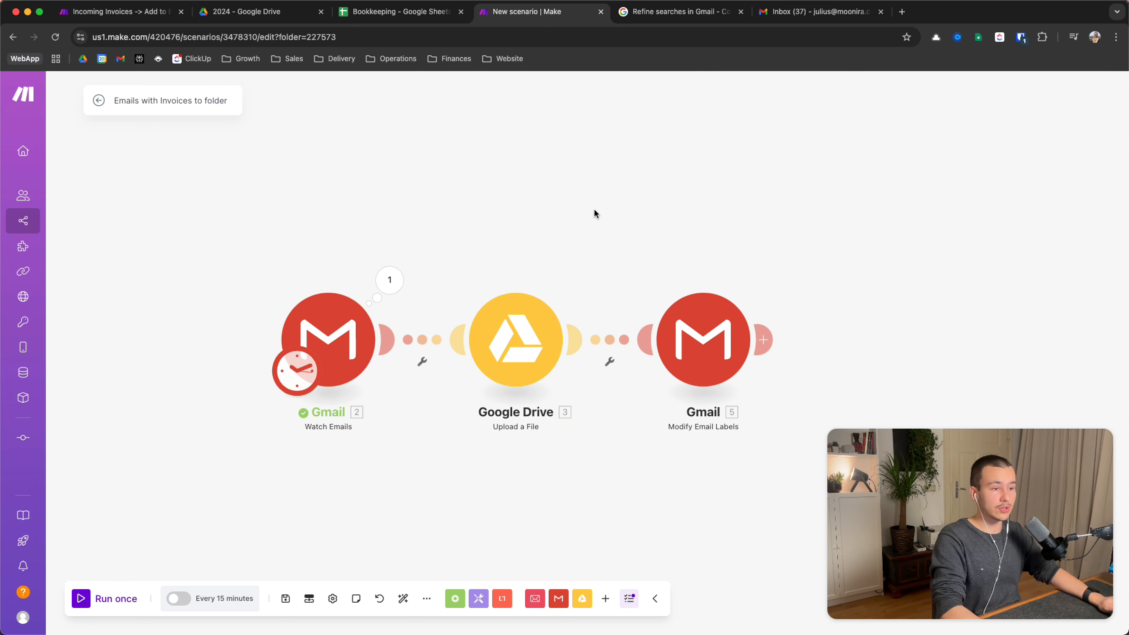
{"action": "left_click_drag", "start_coordinate": [558, 259], "coordinate": [546, 258]}
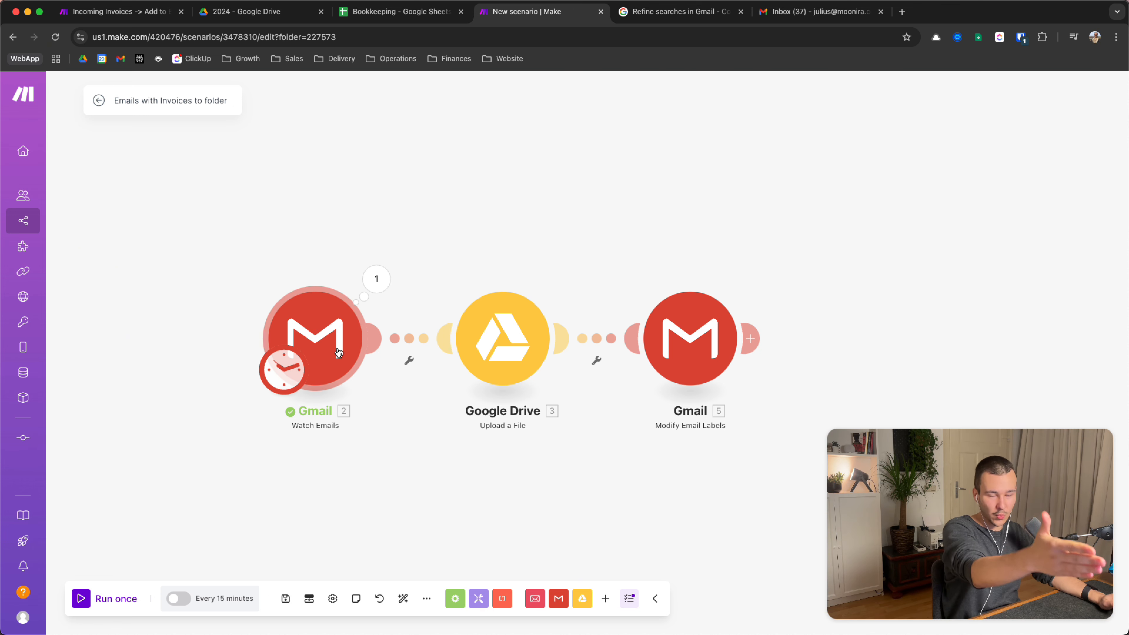
{"action": "mouse_move", "coordinate": [328, 363]}
{"action": "left_mouse_down"}
{"action": "mouse_move", "coordinate": [345, 363]}
{"action": "mouse_move", "coordinate": [328, 359]}
{"action": "left_mouse_up"}
Open the Gmail Watch Emails settings, inspect the search query text, then close them
{"action": "left_click", "coordinate": [355, 361]}
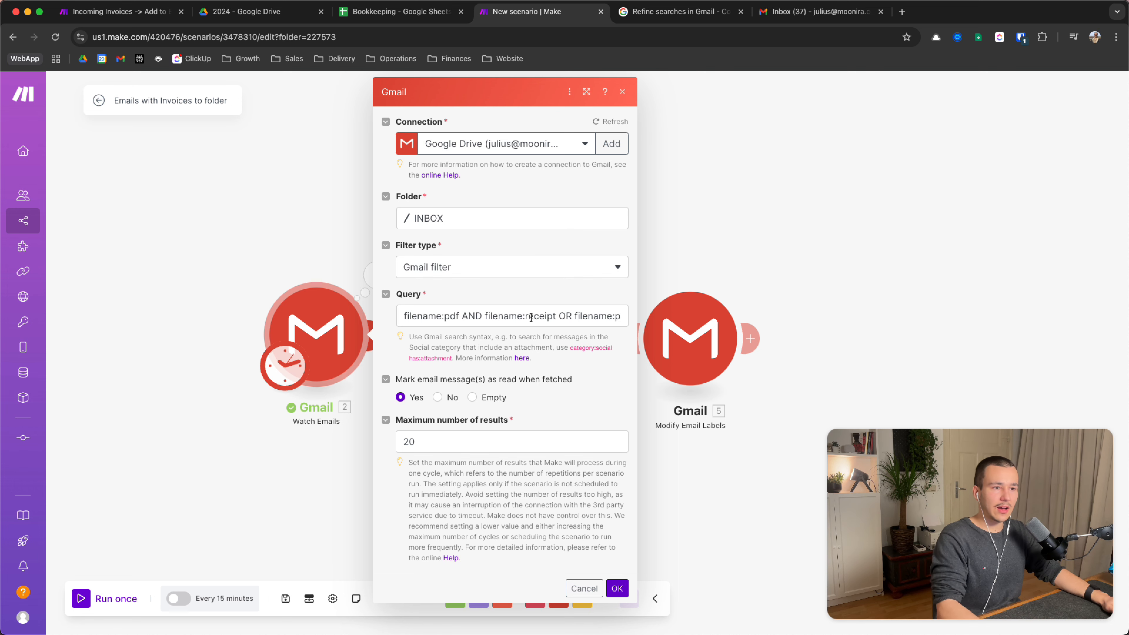
{"action": "scroll", "coordinate": [531, 317], "scroll_direction": "right", "scroll_amount": 3}
{"action": "scroll", "coordinate": [531, 318], "scroll_direction": "left", "scroll_amount": 3}
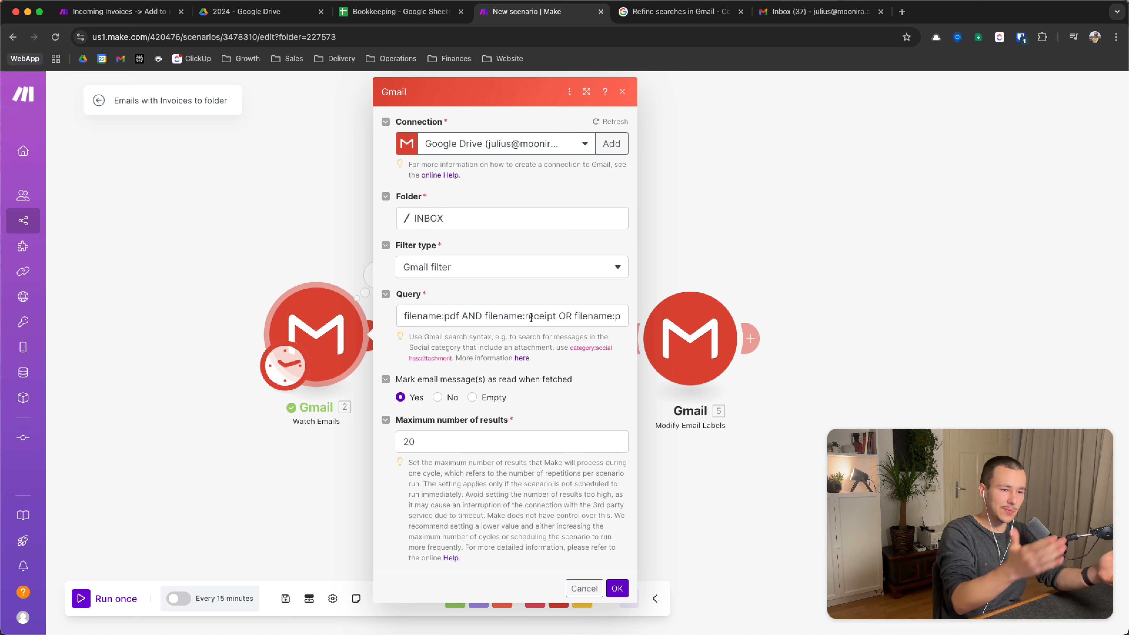
{"action": "triple_click", "coordinate": [531, 317]}
{"action": "left_click", "coordinate": [572, 316]}
{"action": "scroll", "coordinate": [572, 316], "scroll_direction": "right", "scroll_amount": 2}
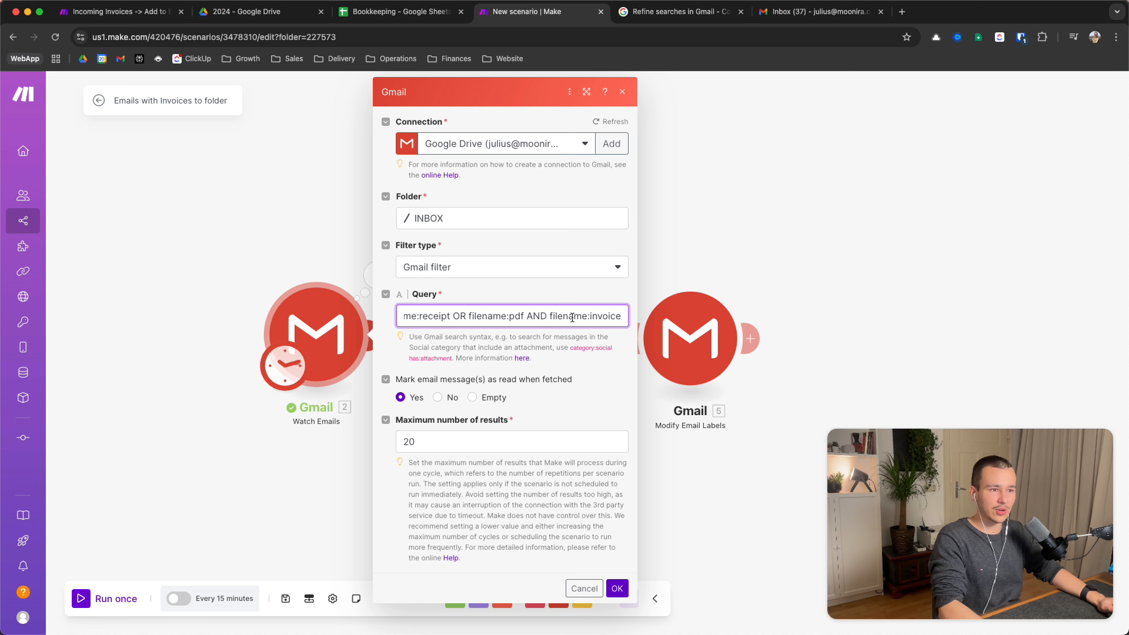
{"action": "scroll", "coordinate": [572, 316], "scroll_direction": "left", "scroll_amount": 2}
{"action": "double_click", "coordinate": [417, 317]}
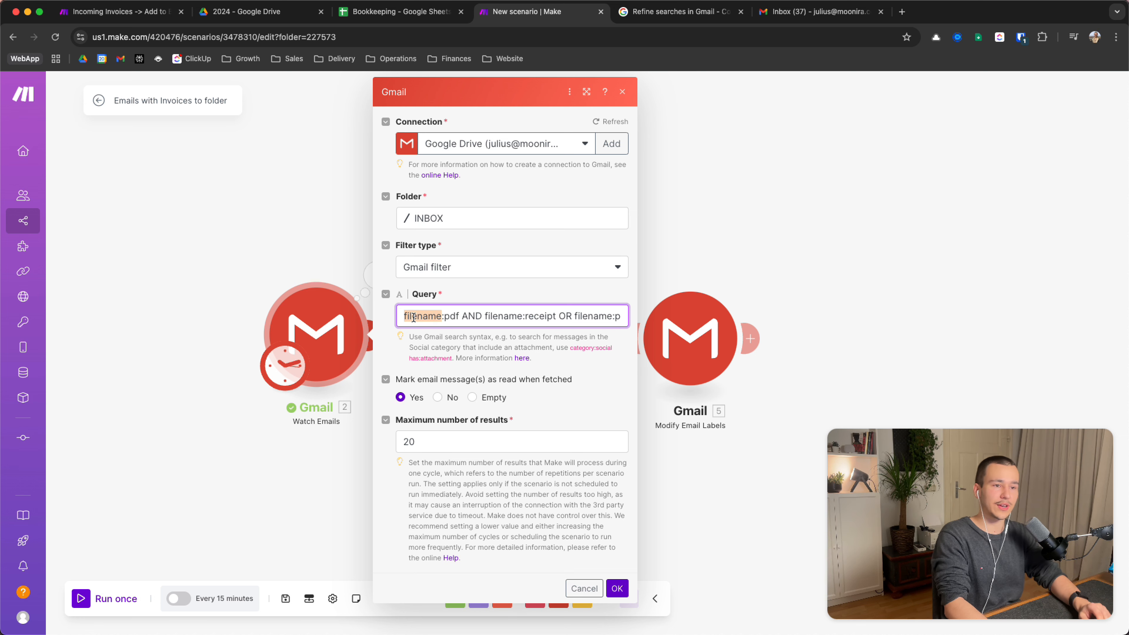
{"action": "left_click", "coordinate": [329, 195]}
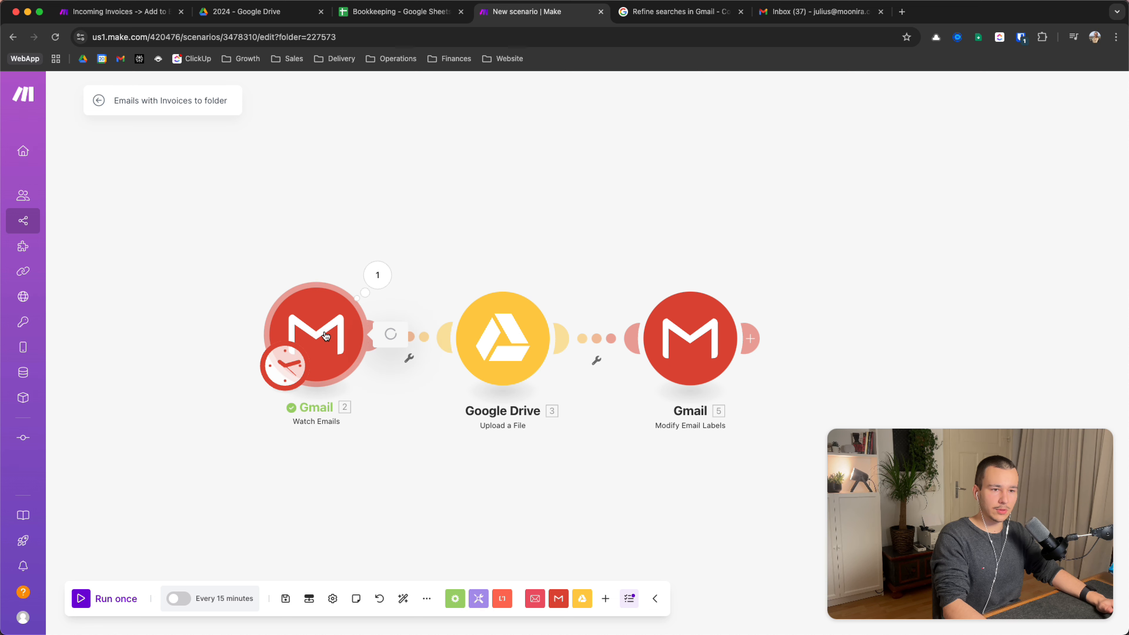
Reopen the Watch Emails settings and keep 'Gmail filter' as the filter type
{"action": "left_click", "coordinate": [302, 351]}
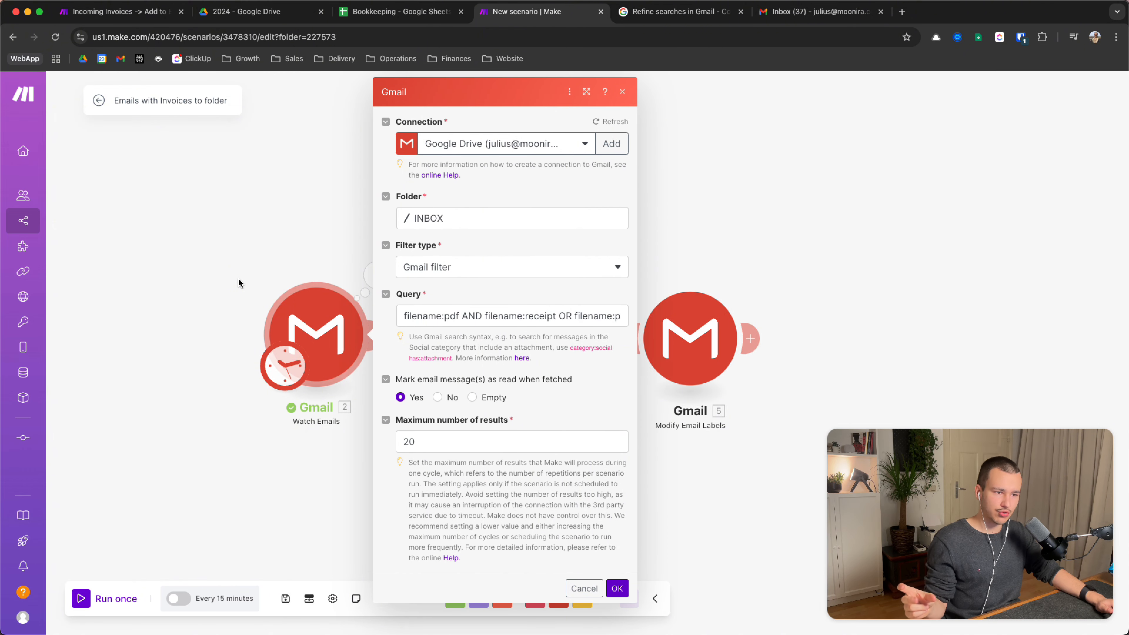
{"action": "left_click", "coordinate": [468, 319]}
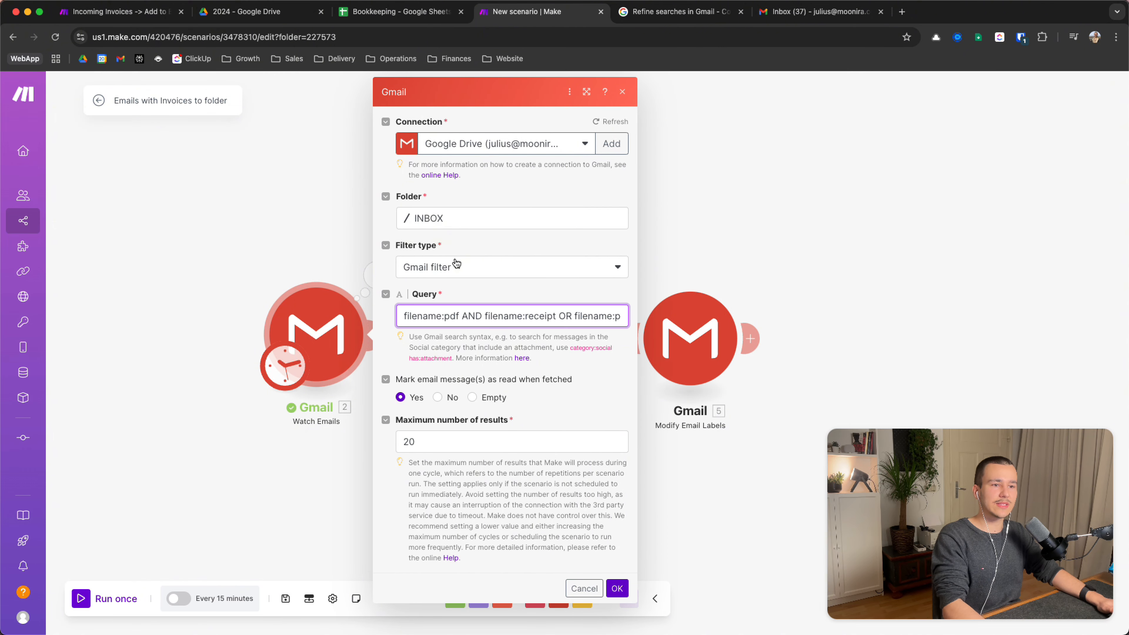
{"action": "left_click", "coordinate": [432, 269]}
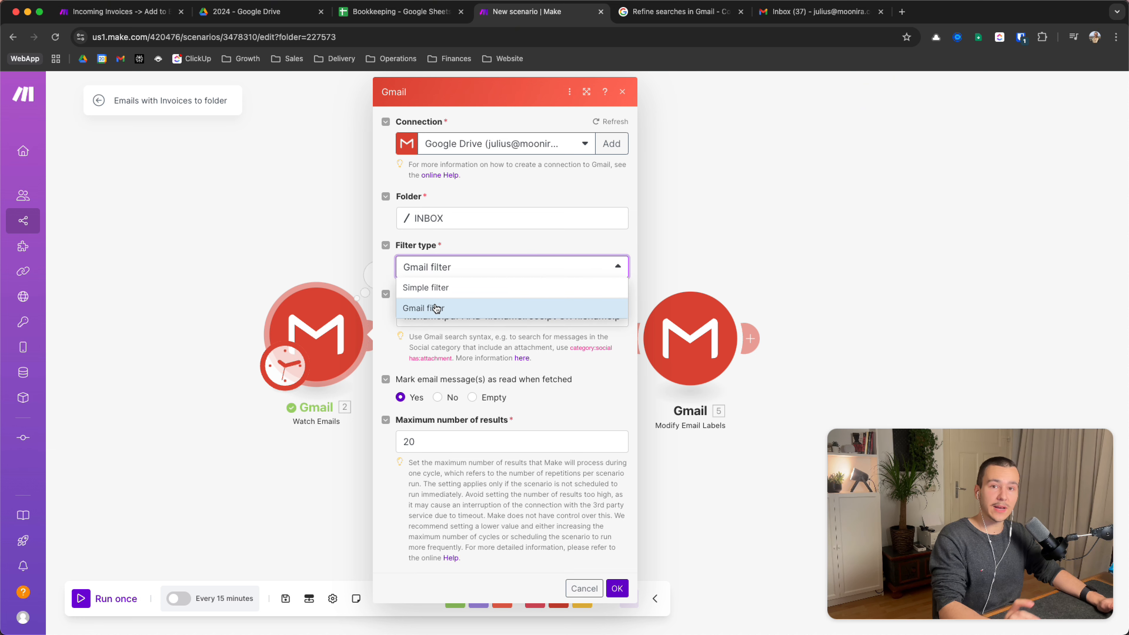
{"action": "left_click", "coordinate": [503, 230]}
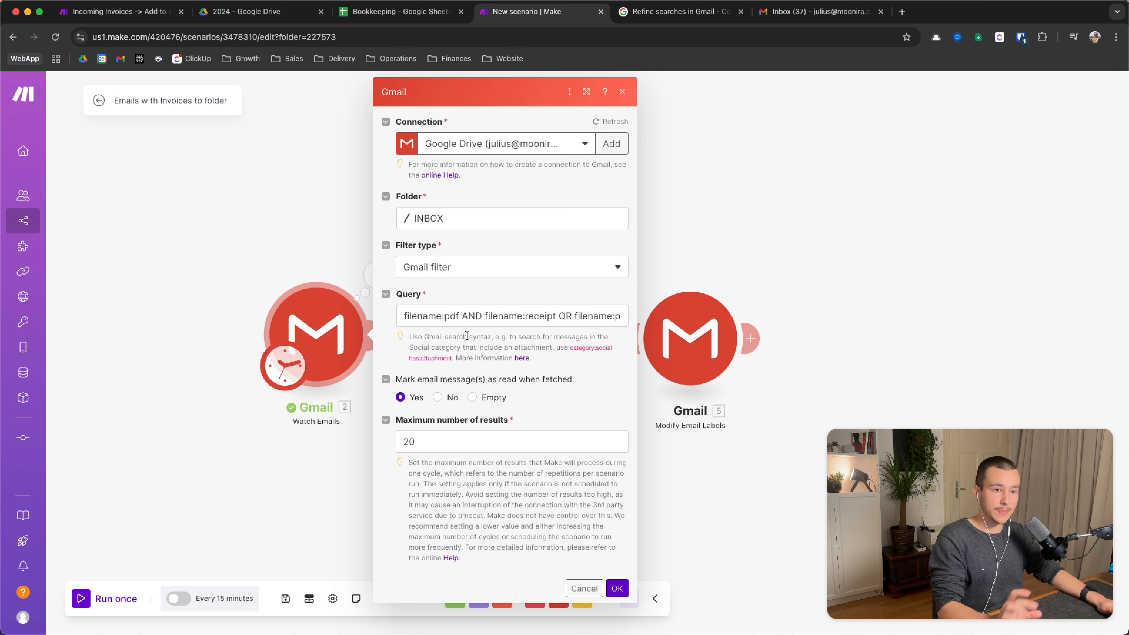
{"action": "left_click", "coordinate": [436, 322]}
{"action": "key", "text": "super+a"}
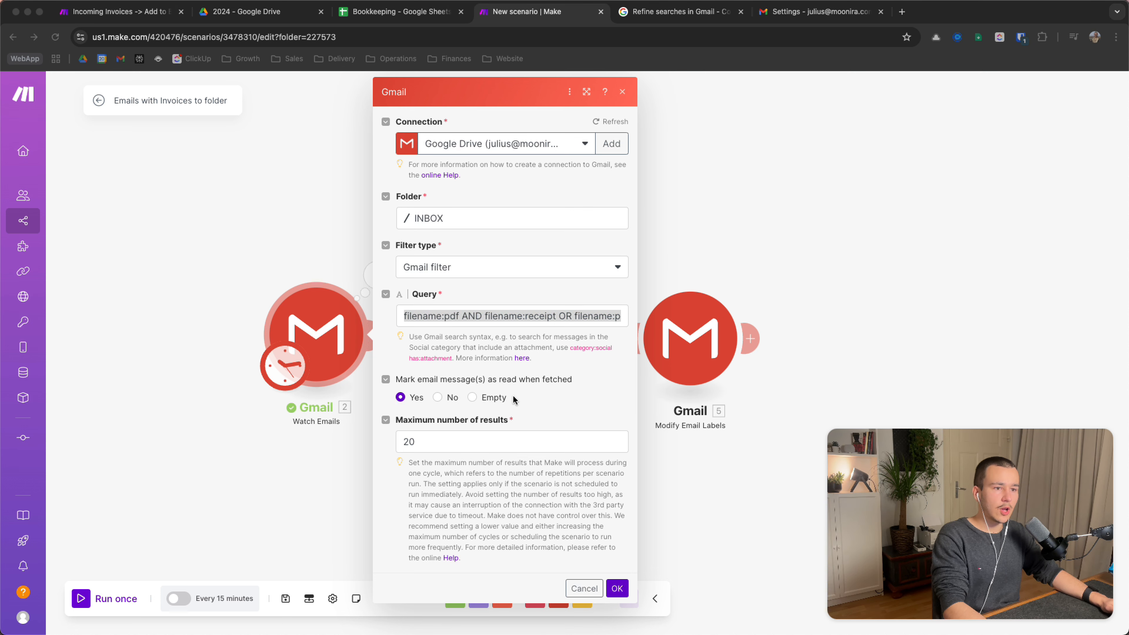
Select parts of the query to examine its 'AND filename:receipt' and OR clauses
{"action": "left_click", "coordinate": [466, 315]}
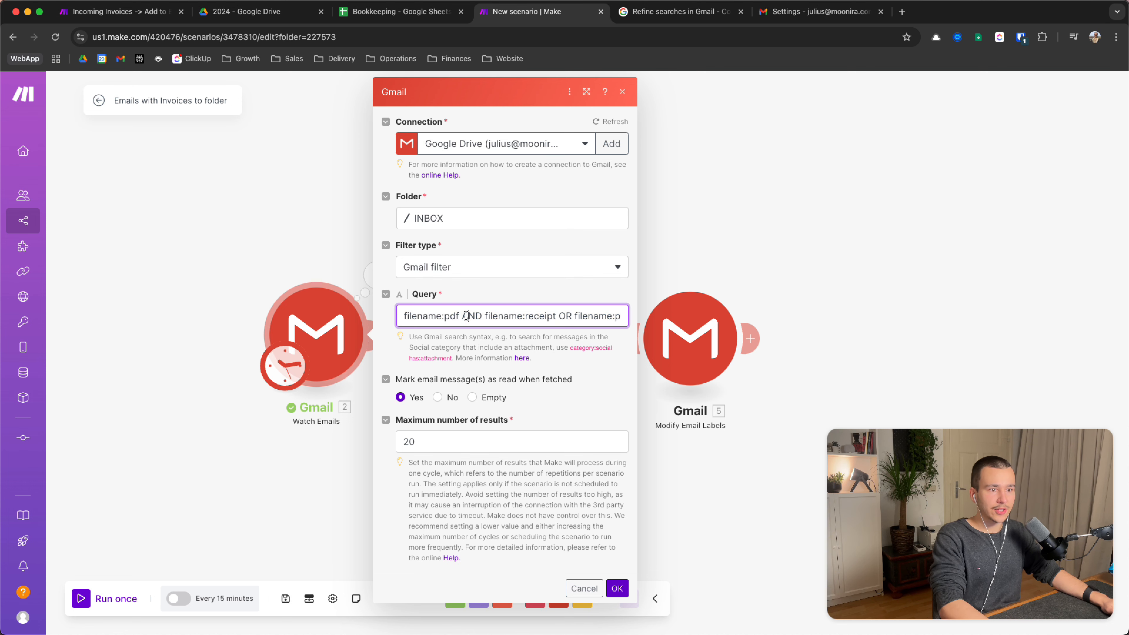
{"action": "double_click", "coordinate": [424, 317]}
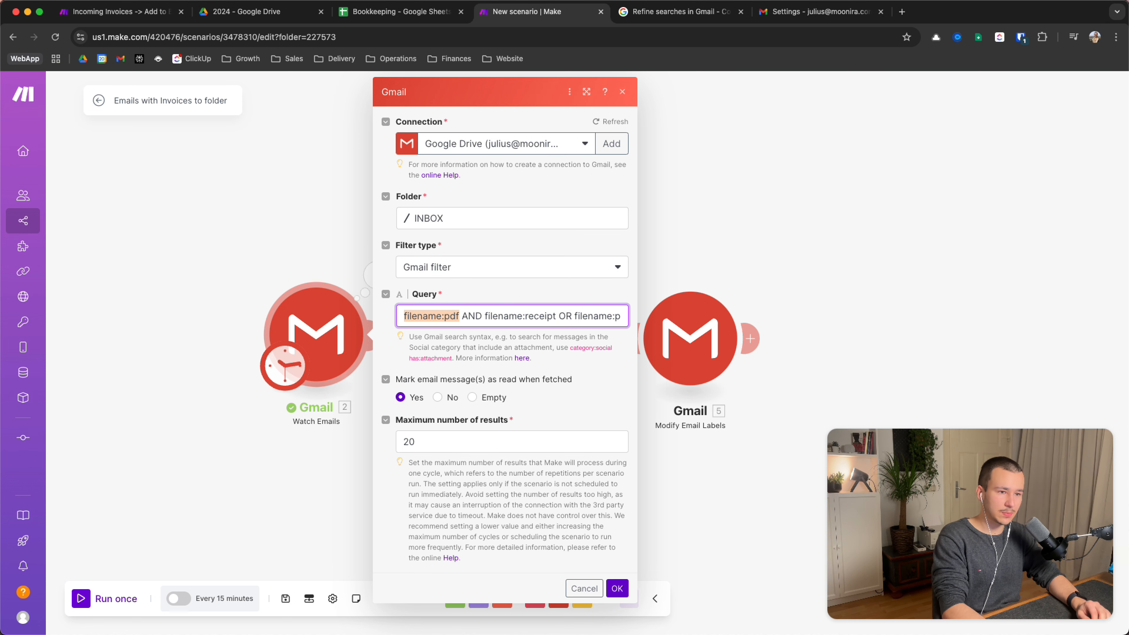
{"action": "left_click", "coordinate": [459, 316]}
{"action": "left_click_drag", "start_coordinate": [468, 316], "coordinate": [546, 316]}
{"action": "left_click", "coordinate": [558, 316]}
{"action": "left_click_drag", "start_coordinate": [562, 315], "coordinate": [623, 315]}
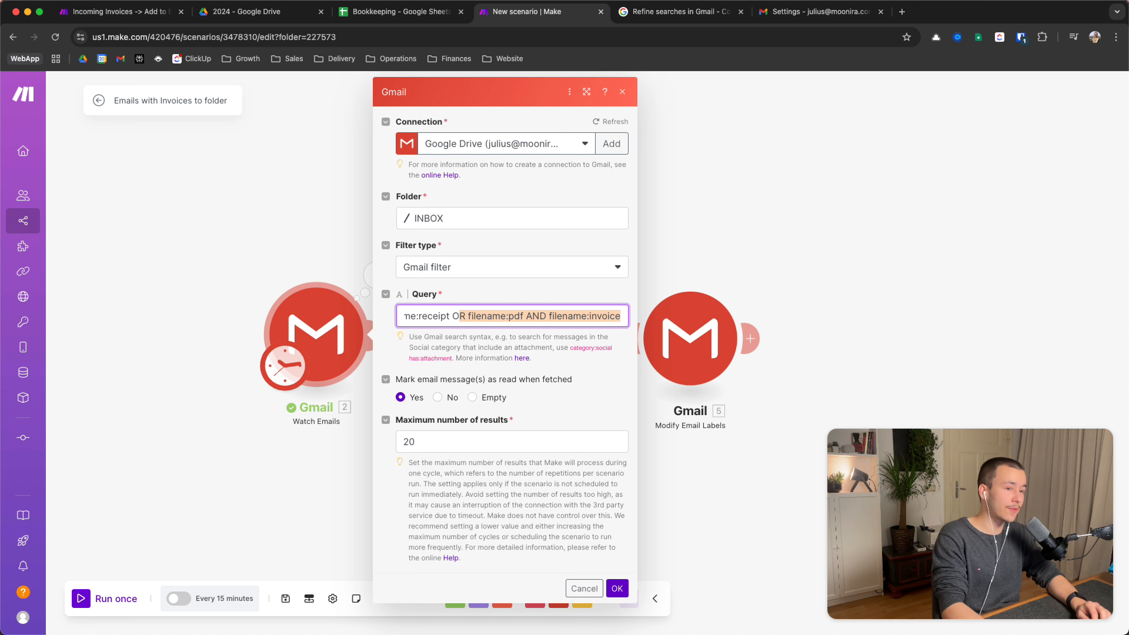
{"action": "left_click", "coordinate": [459, 316]}
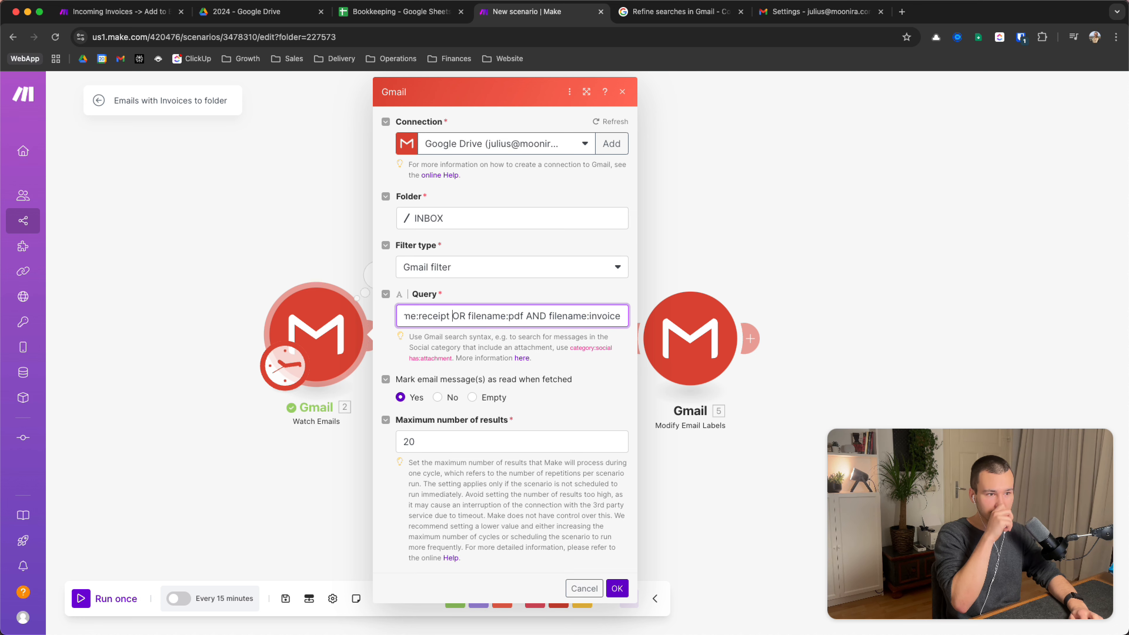
Step through the query start around 'filename:pdf', then bring up Gmail's search operators help
{"action": "key", "text": "super+Left"}
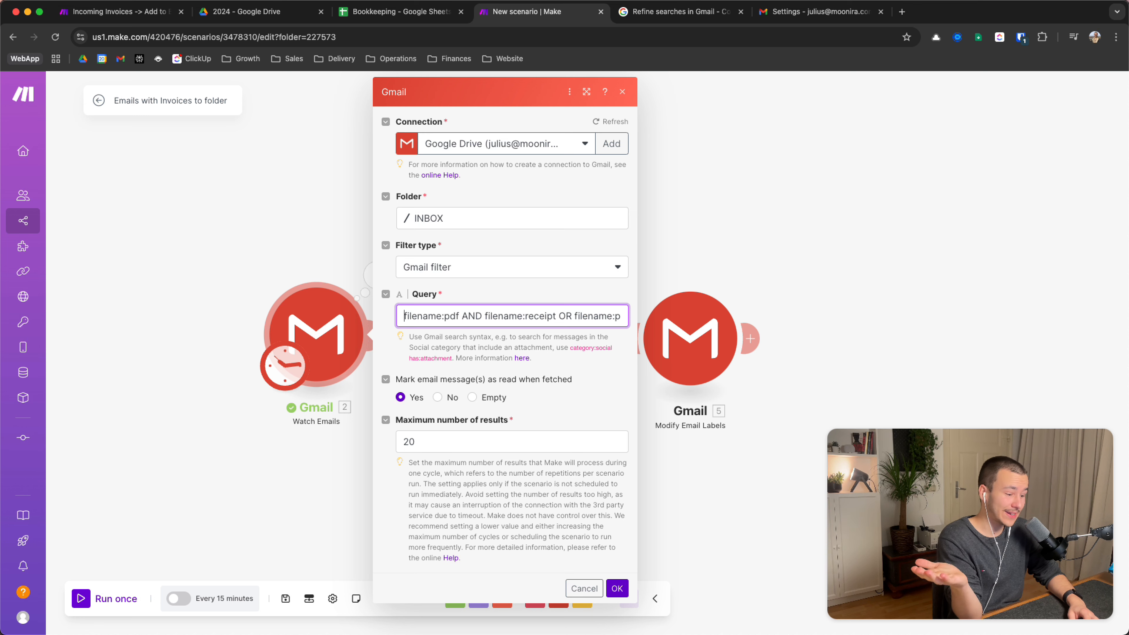
{"action": "key", "text": "super+a"}
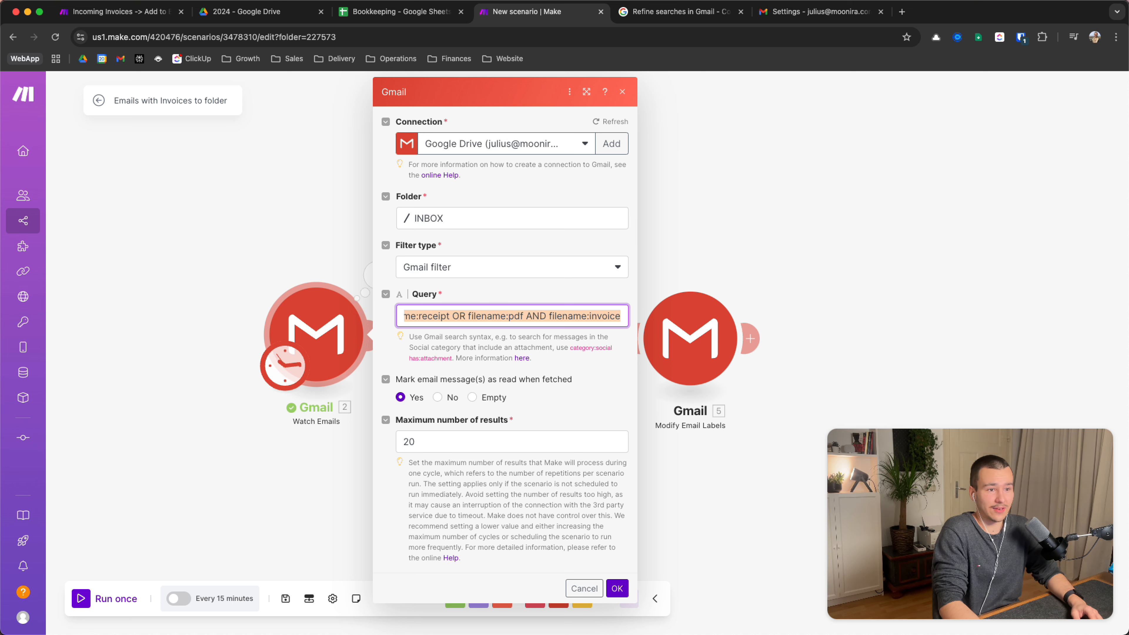
{"action": "key", "text": "Left"}
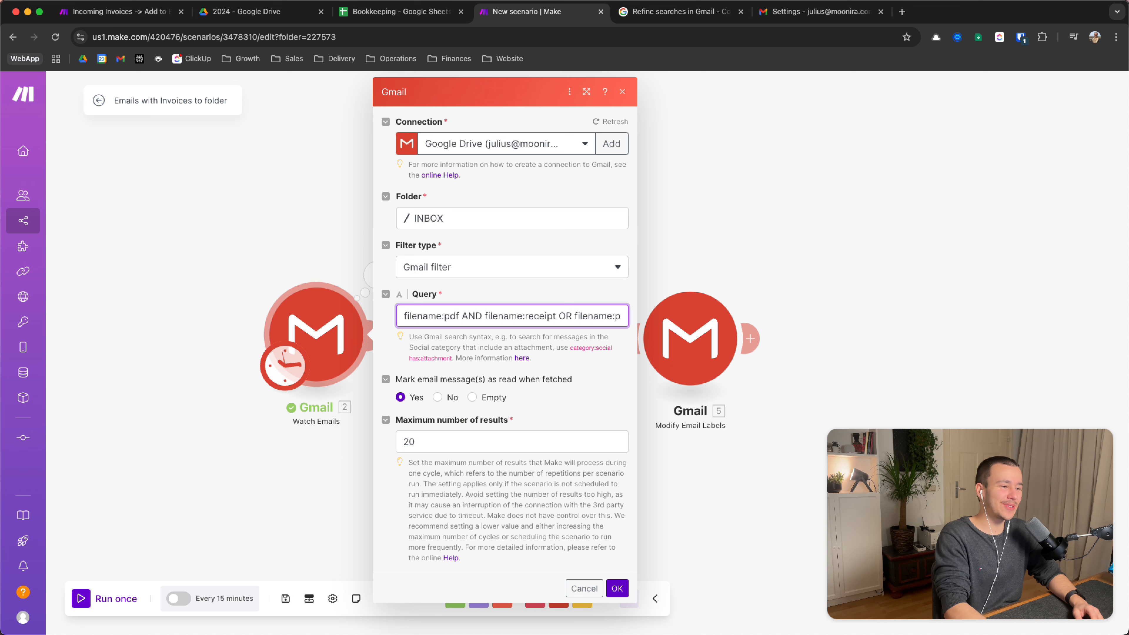
{"action": "key", "text": "shift+Right"}
{"action": "key", "text": "shift+Right"}
{"action": "key", "text": "shift+Right"}
{"action": "key", "text": "shift+Right"}
{"action": "key", "text": "shift+Right"}
{"action": "key", "text": "shift+Right"}
{"action": "key", "text": "shift+Right"}
{"action": "key", "text": "shift+Right"}
{"action": "key", "text": "shift+Right"}
{"action": "key", "text": "shift+Right"}
{"action": "key", "text": "shift+Right"}
{"action": "key", "text": "shift+Right"}
{"action": "key", "text": "shift+Right"}
{"action": "key", "text": "shift+Right"}
{"action": "key", "text": "shift+Right"}
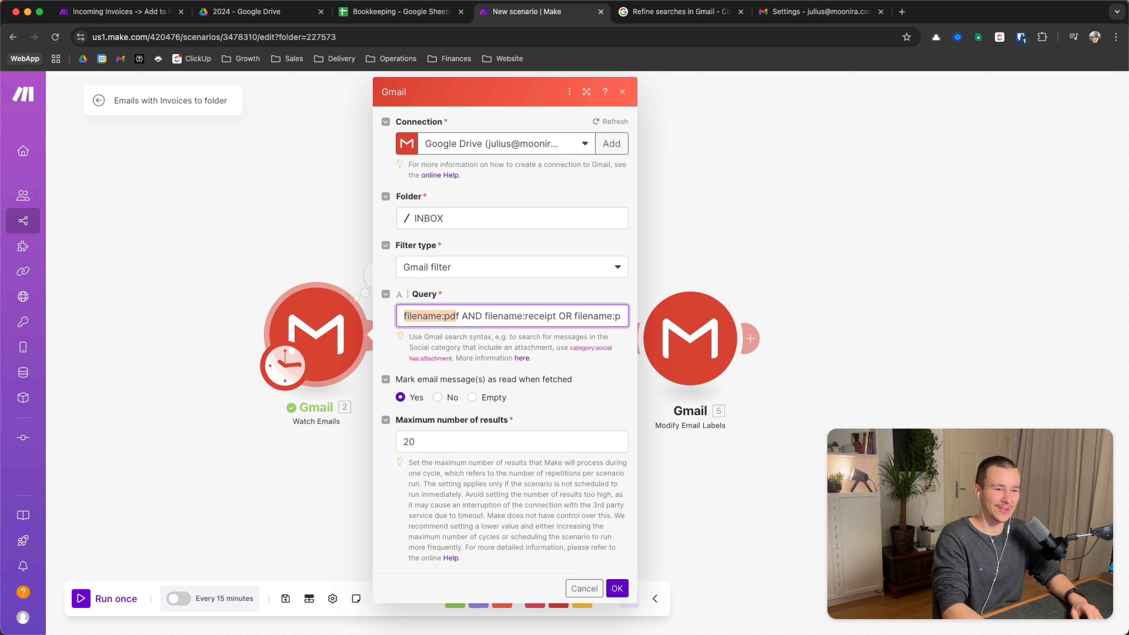
{"action": "key", "text": "shift+Left"}
{"action": "key", "text": "shift+Left"}
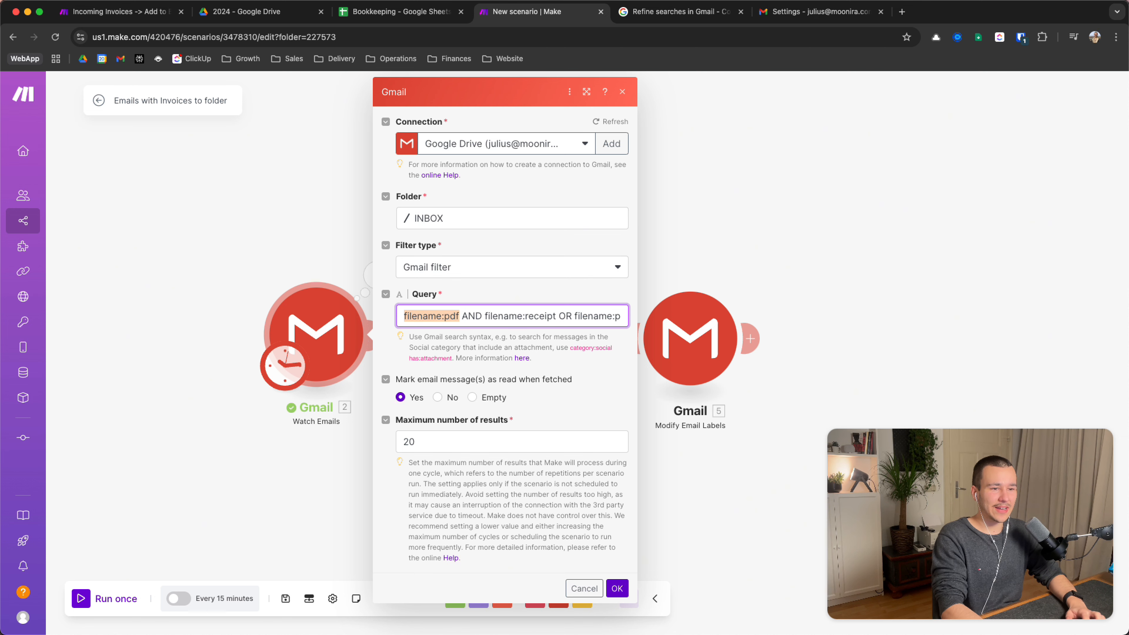
{"action": "key", "text": "Right"}
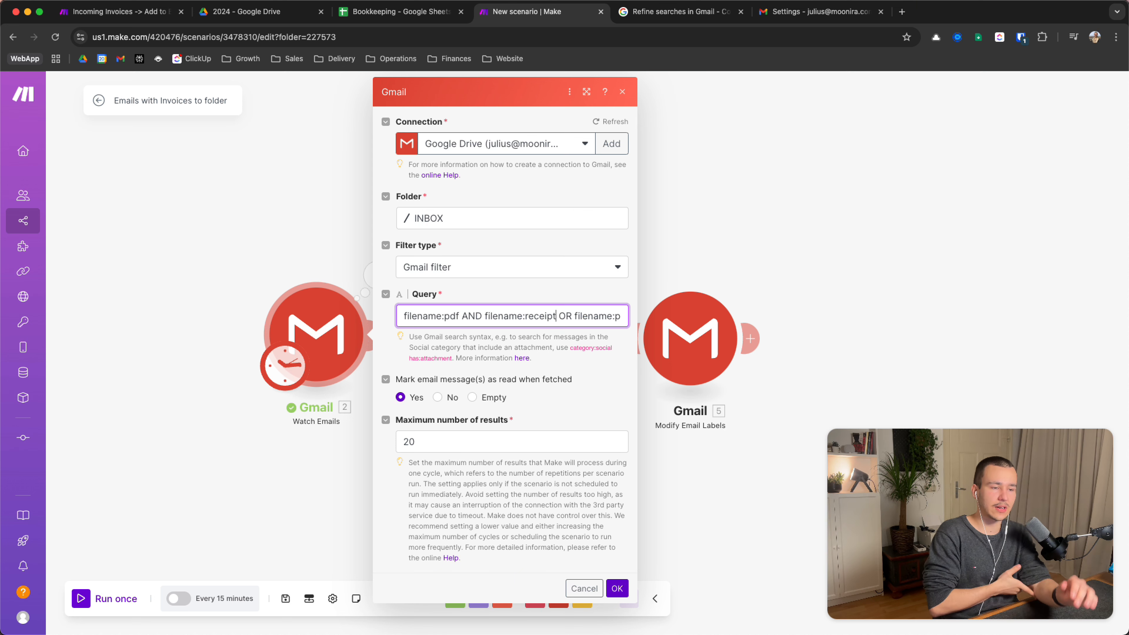
{"action": "left_click", "coordinate": [695, 6]}
Scan the help page's operator table and its web address, then return to the Make tab
{"action": "scroll", "coordinate": [394, 315], "scroll_direction": "up", "scroll_amount": 15}
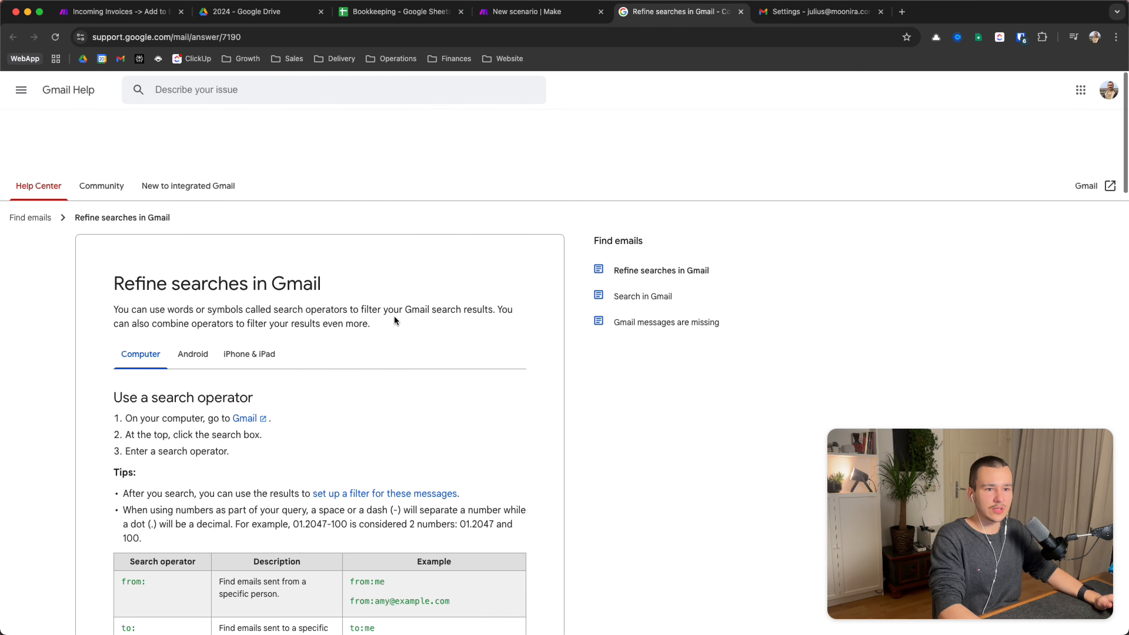
{"action": "scroll", "coordinate": [394, 320], "scroll_direction": "down", "scroll_amount": 20}
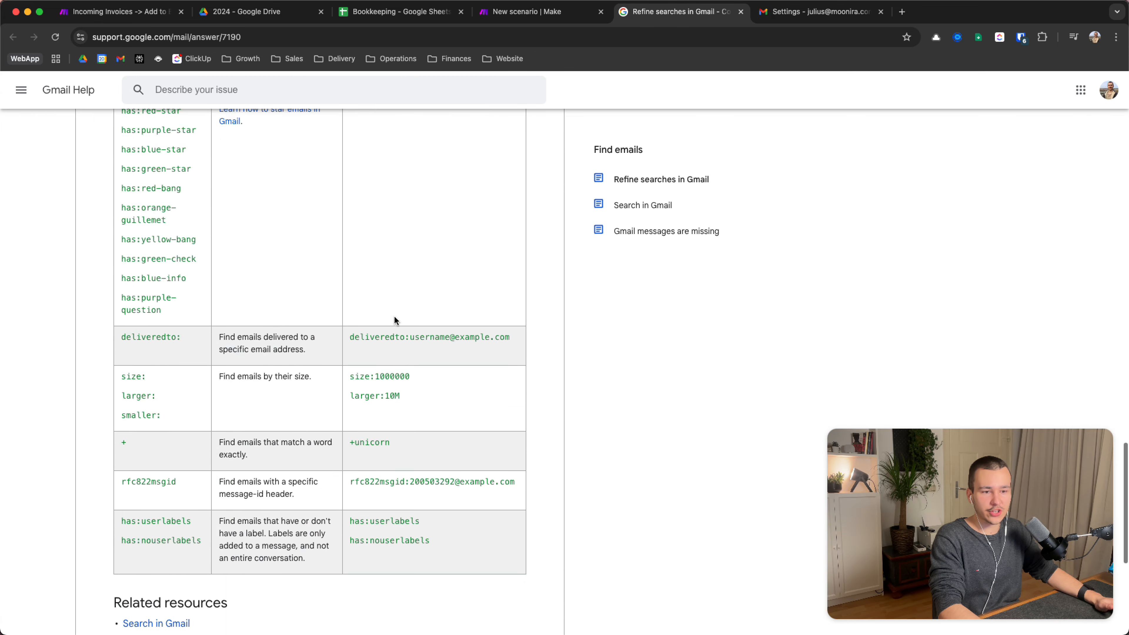
{"action": "scroll", "coordinate": [394, 320], "scroll_direction": "up", "scroll_amount": 10}
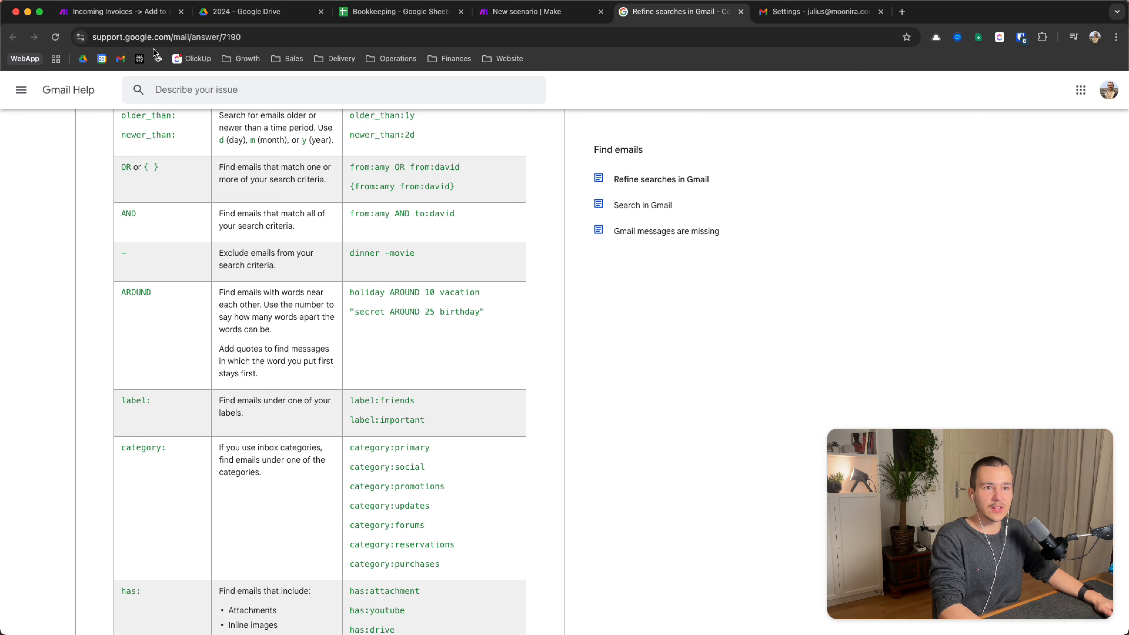
{"action": "left_click", "coordinate": [138, 35]}
{"action": "left_click", "coordinate": [222, 41]}
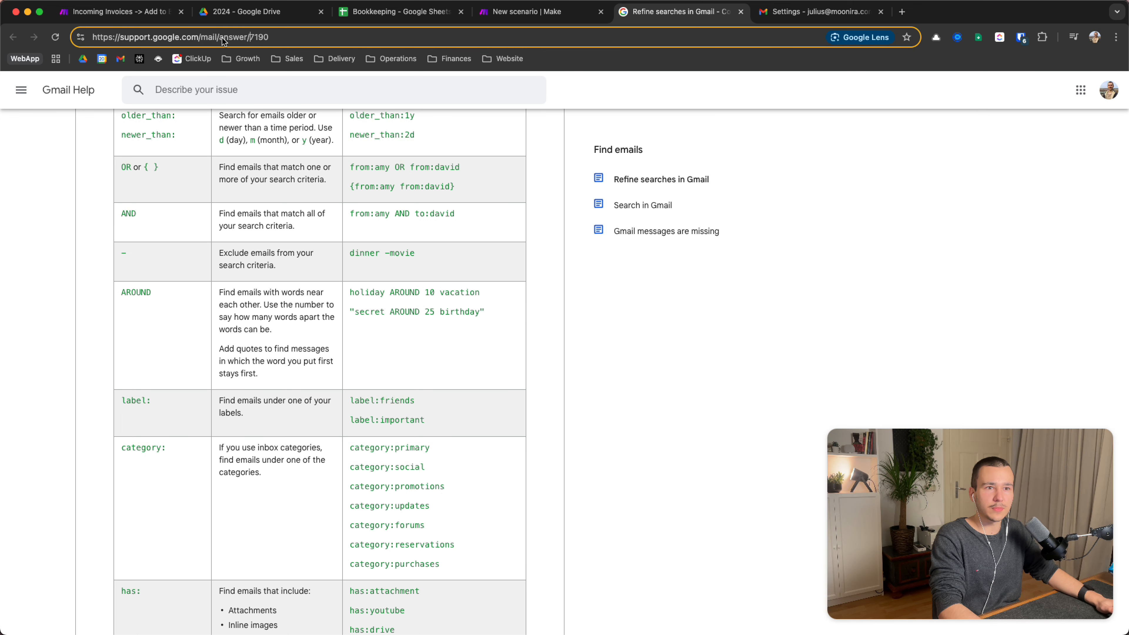
{"action": "left_click", "coordinate": [279, 37]}
{"action": "left_click", "coordinate": [357, 230]}
{"action": "scroll", "coordinate": [357, 230], "scroll_direction": "up", "scroll_amount": 8}
{"action": "scroll", "coordinate": [357, 229], "scroll_direction": "down", "scroll_amount": 14}
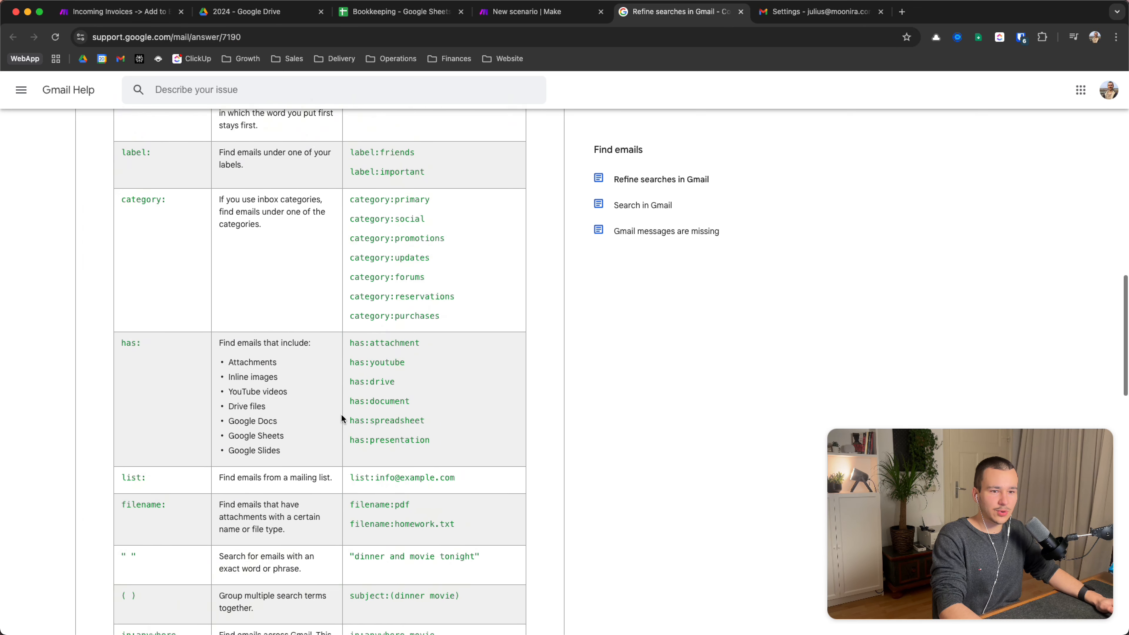
{"action": "scroll", "coordinate": [343, 445], "scroll_direction": "down", "scroll_amount": 20}
{"action": "scroll", "coordinate": [748, 190], "scroll_direction": "up", "scroll_amount": 15}
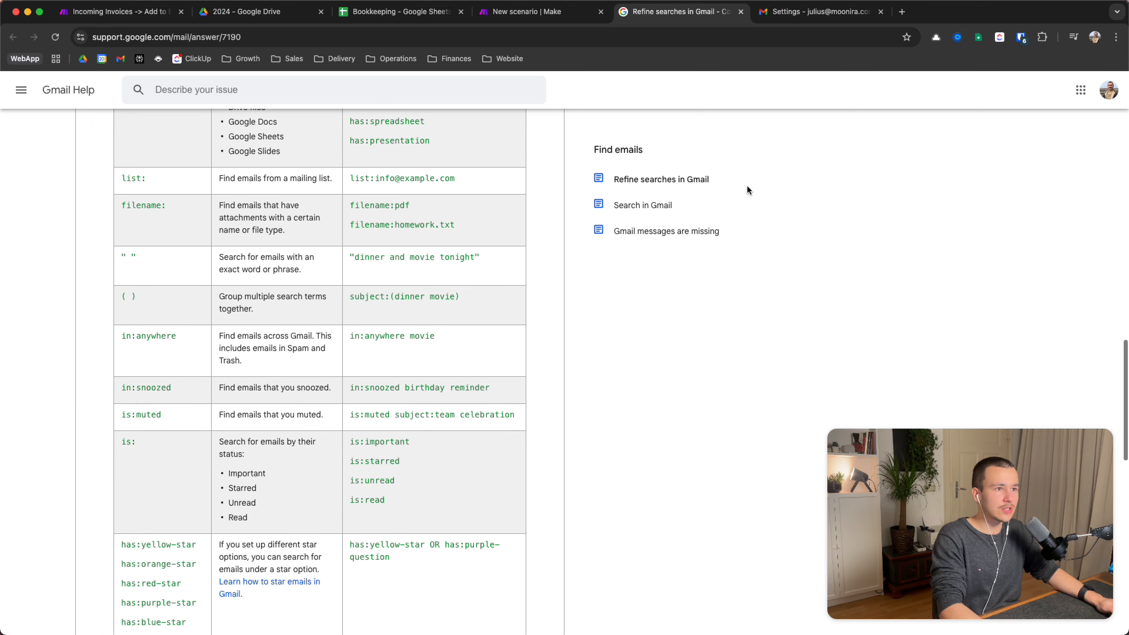
{"action": "left_click", "coordinate": [538, 13]}
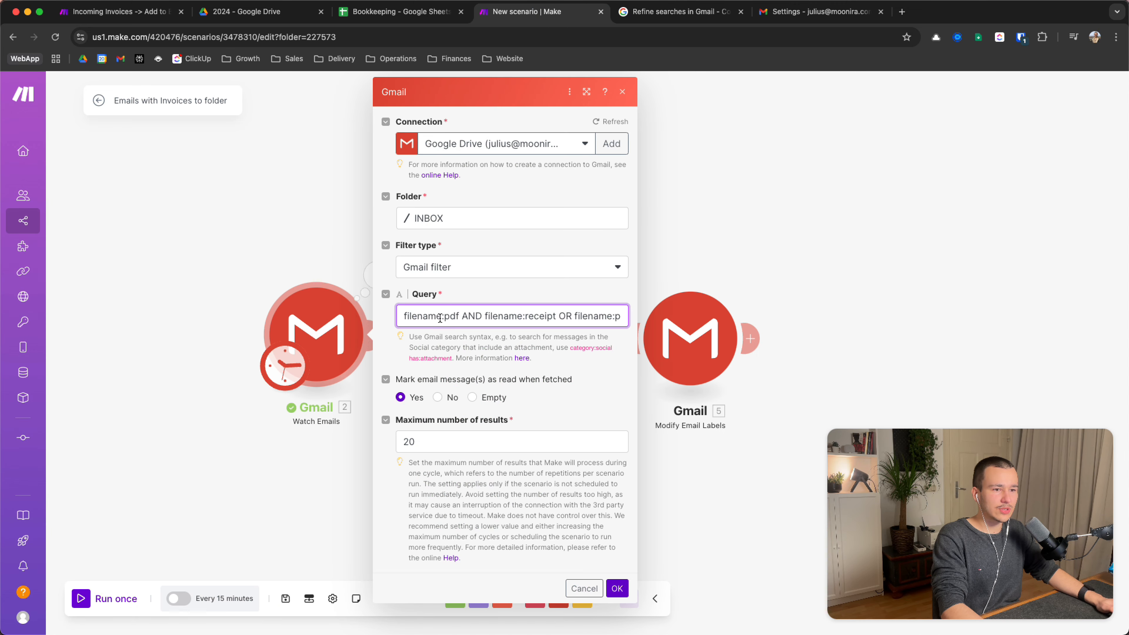
Scroll across the filename:pdf search query to review it in full
{"action": "scroll", "coordinate": [523, 318], "scroll_direction": "right", "scroll_amount": 1}
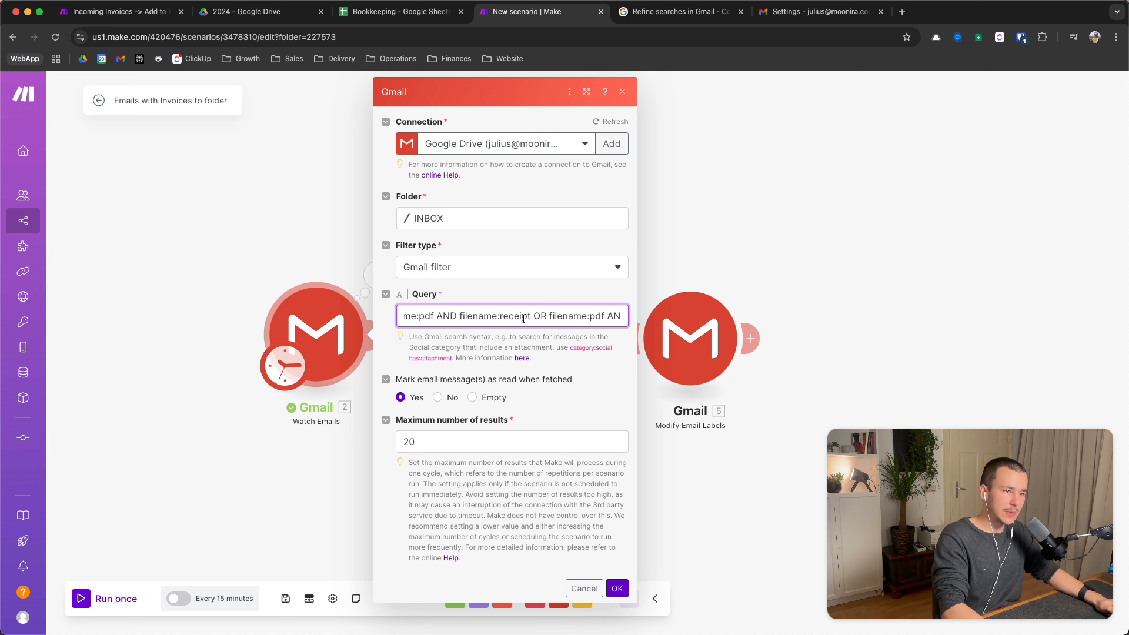
{"action": "scroll", "coordinate": [523, 318], "scroll_direction": "right", "scroll_amount": 2}
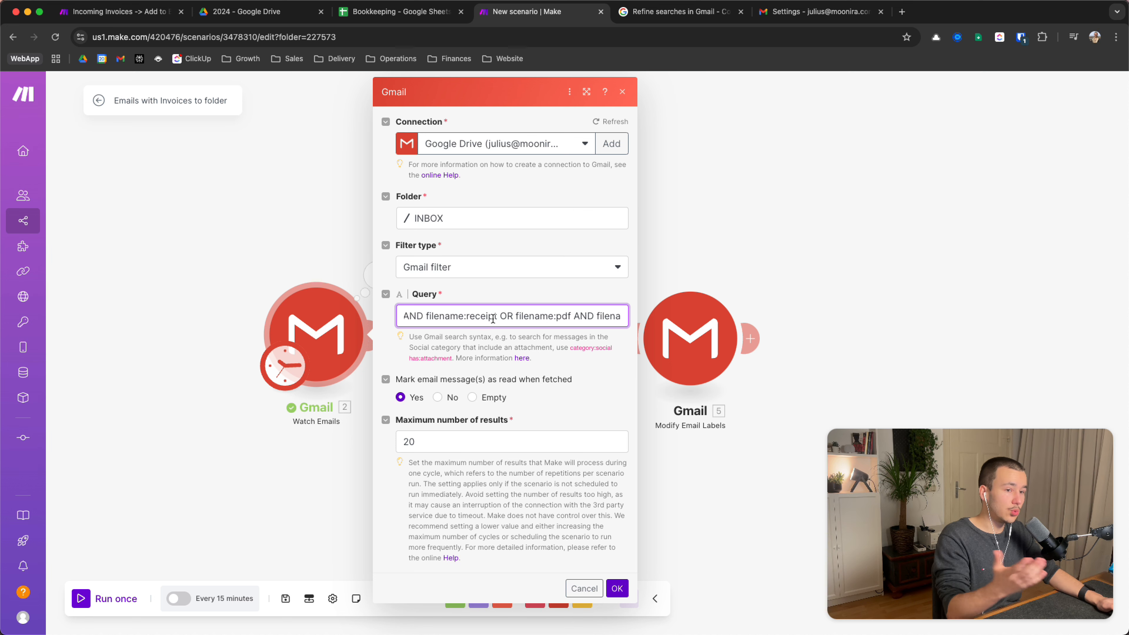
{"action": "scroll", "coordinate": [492, 319], "scroll_direction": "right", "scroll_amount": 3}
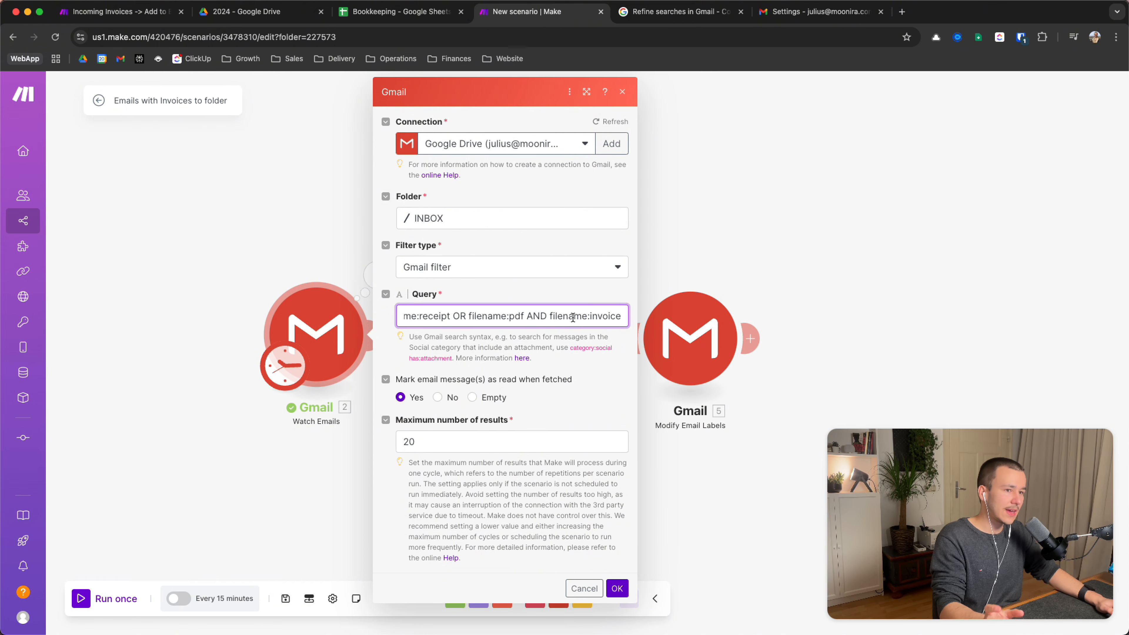
{"action": "triple_click", "coordinate": [615, 310]}
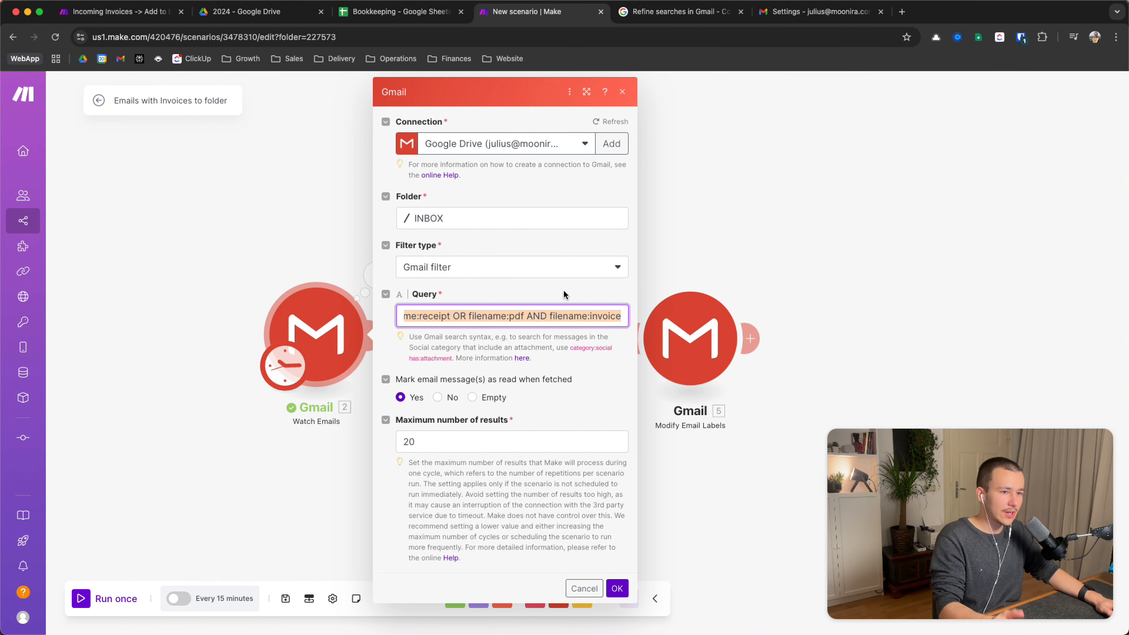
{"action": "scroll", "coordinate": [566, 311], "scroll_direction": "left", "scroll_amount": 5}
{"action": "left_click", "coordinate": [525, 318]}
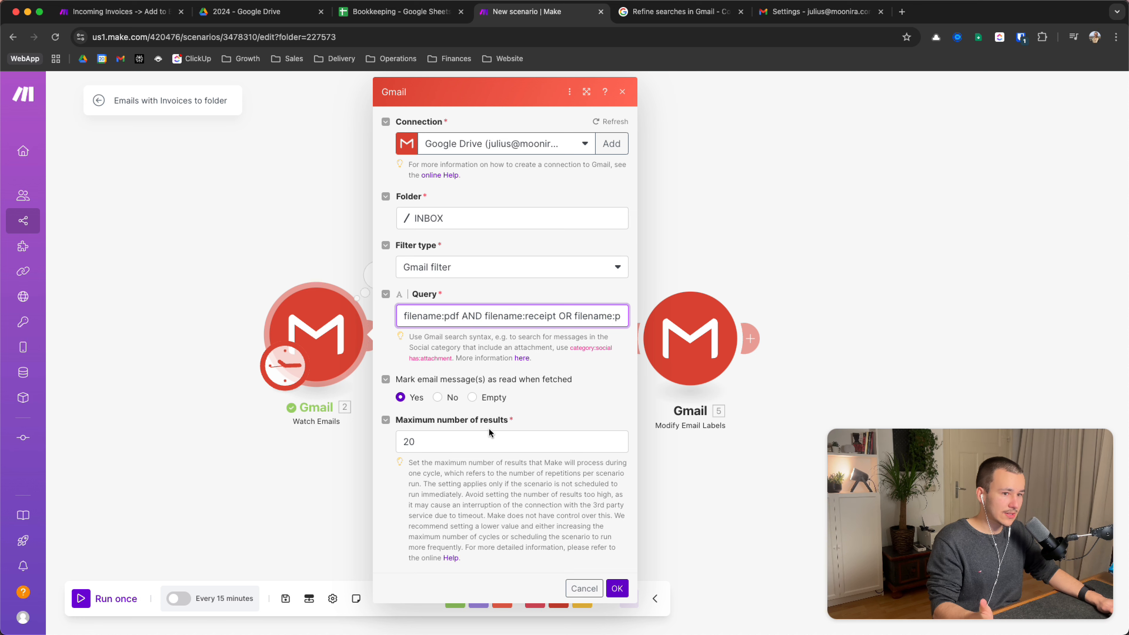
Change Maximum number of results from 20 to 200 and confirm with OK
{"action": "double_click", "coordinate": [431, 445]}
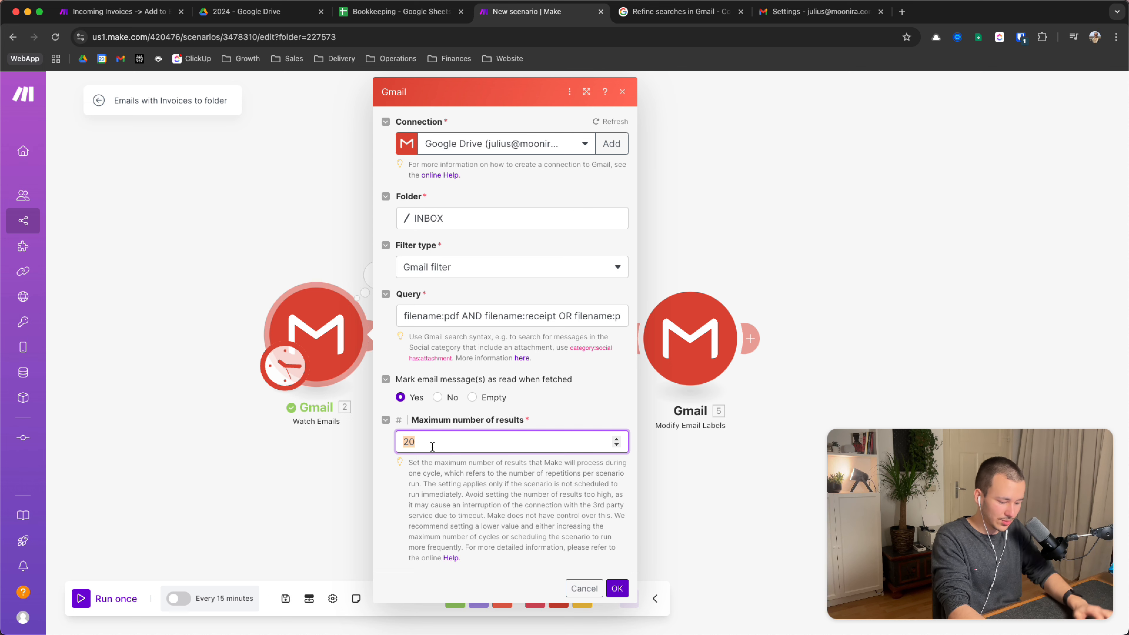
{"action": "type", "text": "200"}
{"action": "left_click", "coordinate": [487, 506]}
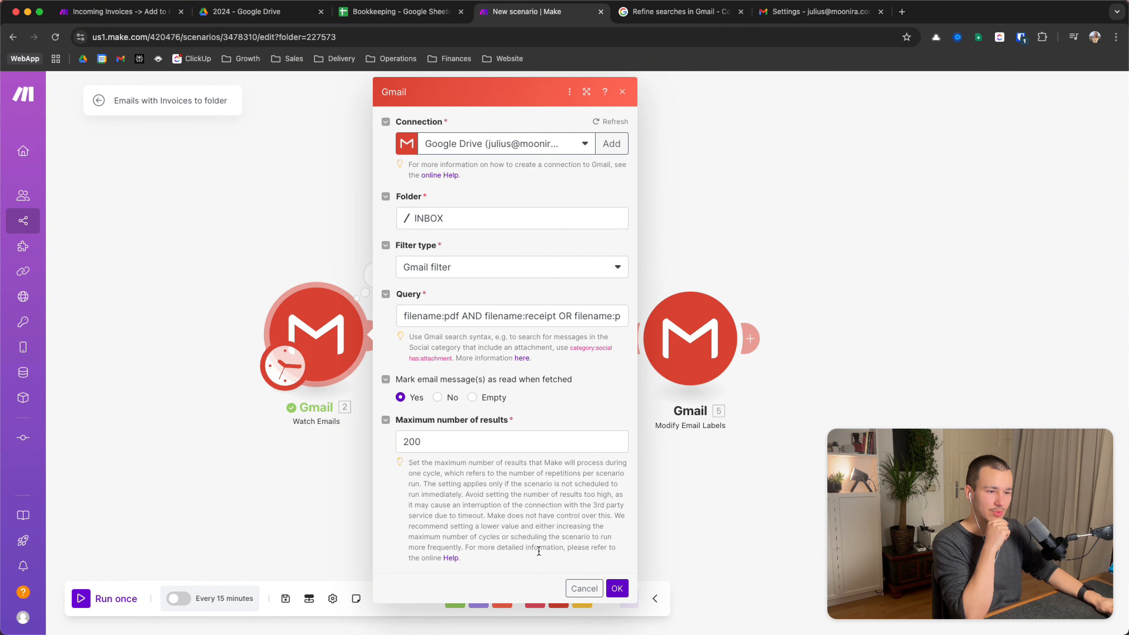
{"action": "left_click", "coordinate": [617, 587]}
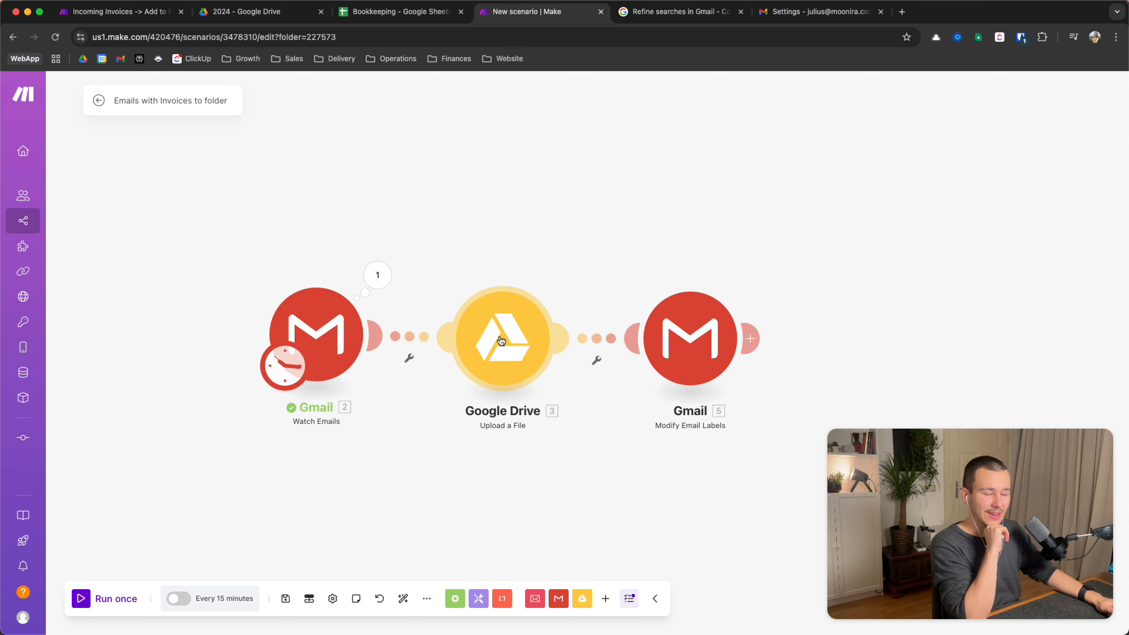
{"action": "left_click_drag", "start_coordinate": [616, 239], "coordinate": [554, 243]}
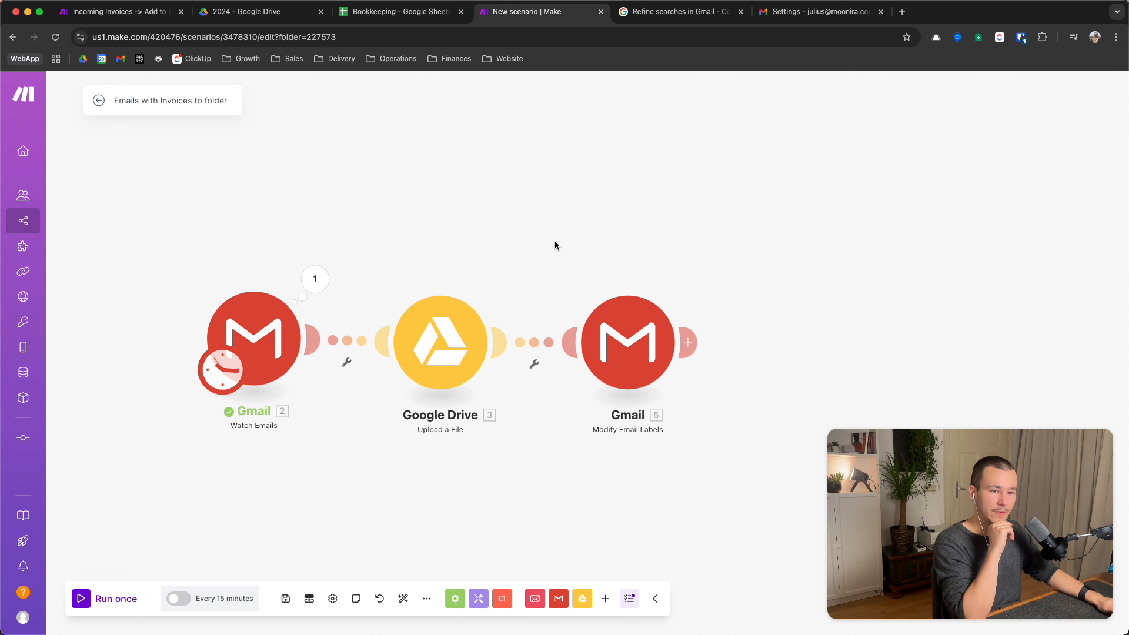
{"action": "left_click", "coordinate": [454, 345]}
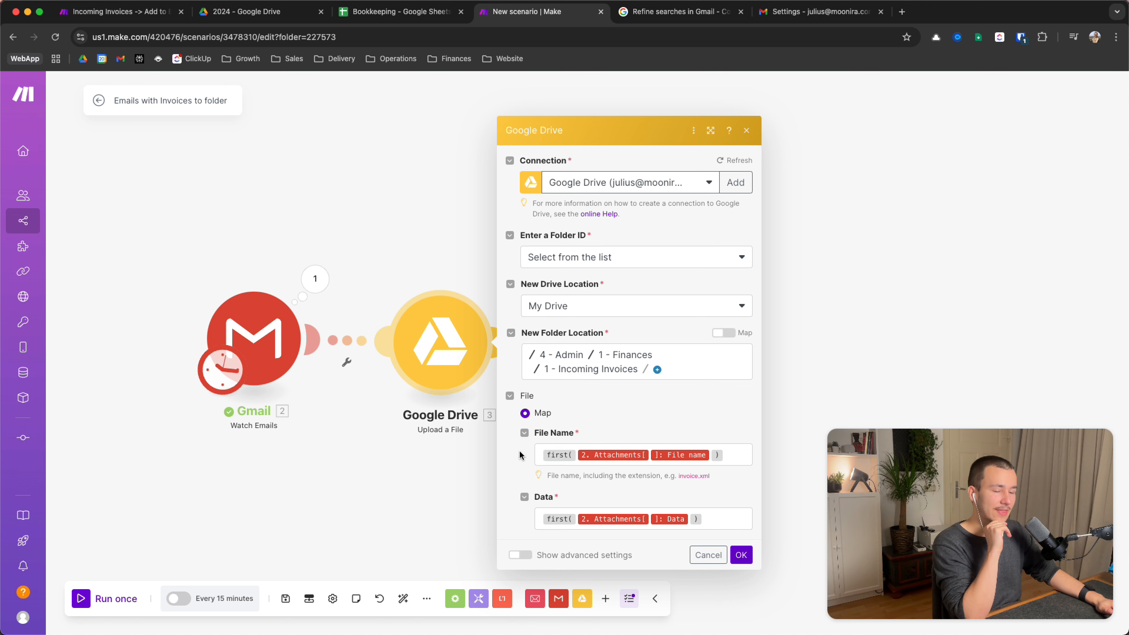
{"action": "left_click_drag", "start_coordinate": [540, 452], "coordinate": [578, 453]}
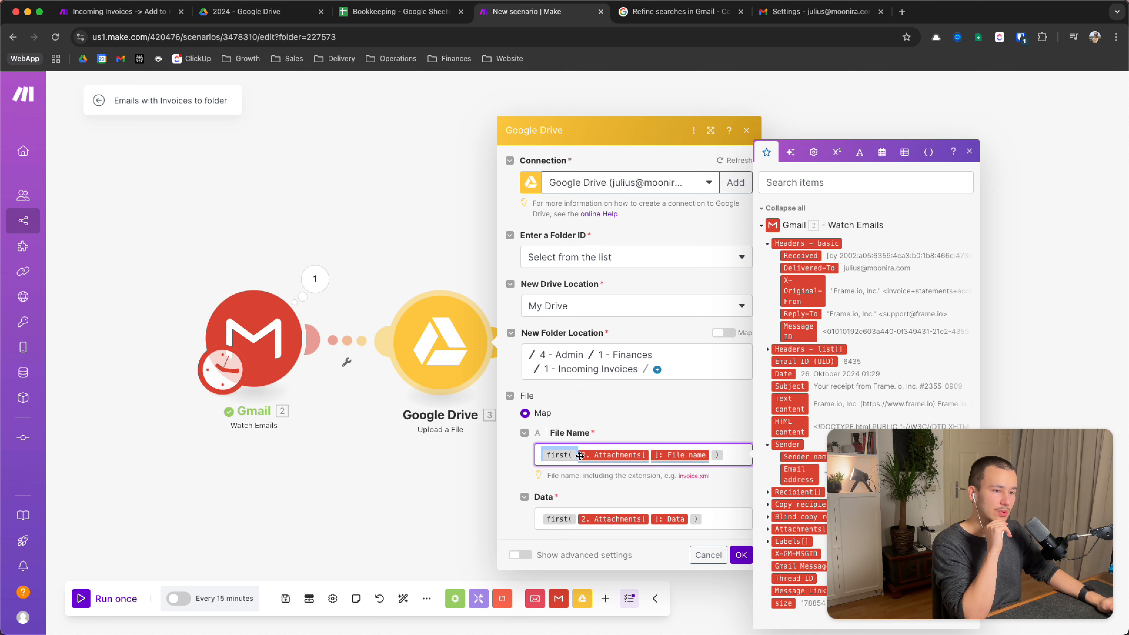
{"action": "left_click_drag", "start_coordinate": [726, 453], "coordinate": [716, 458]}
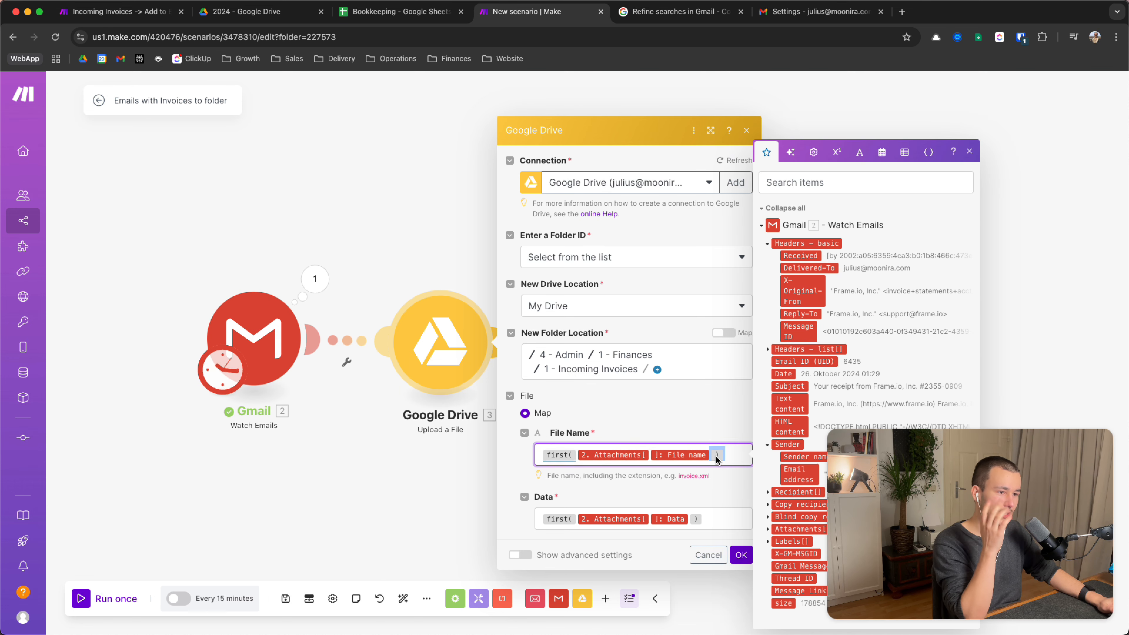
{"action": "left_click", "coordinate": [731, 454]}
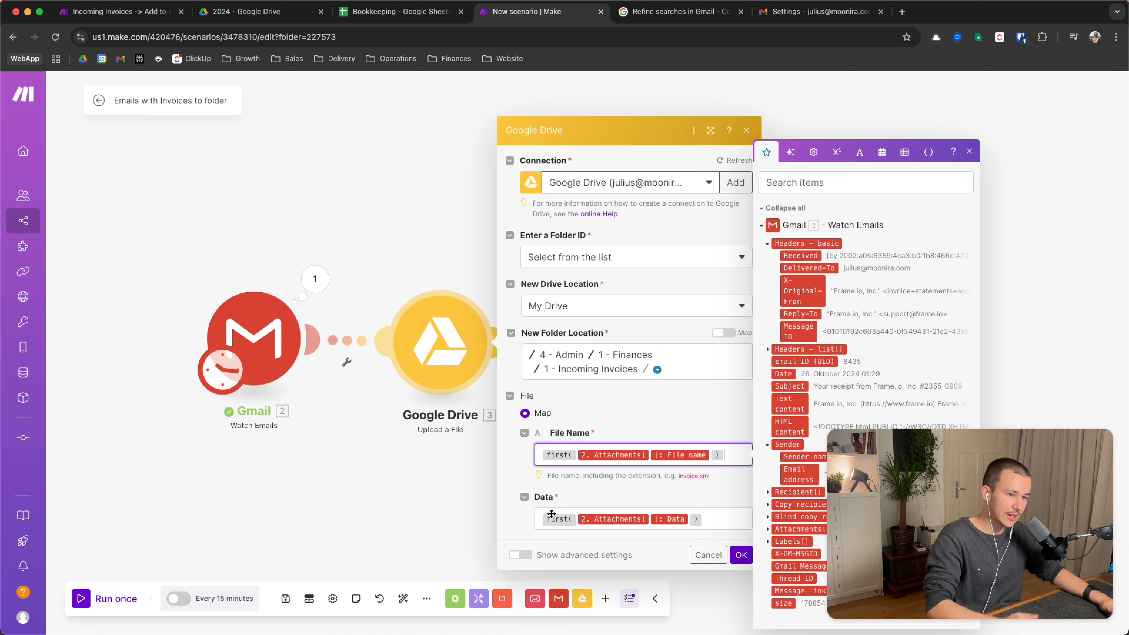
{"action": "left_click_drag", "start_coordinate": [538, 519], "coordinate": [708, 527]}
{"action": "left_click", "coordinate": [708, 526]}
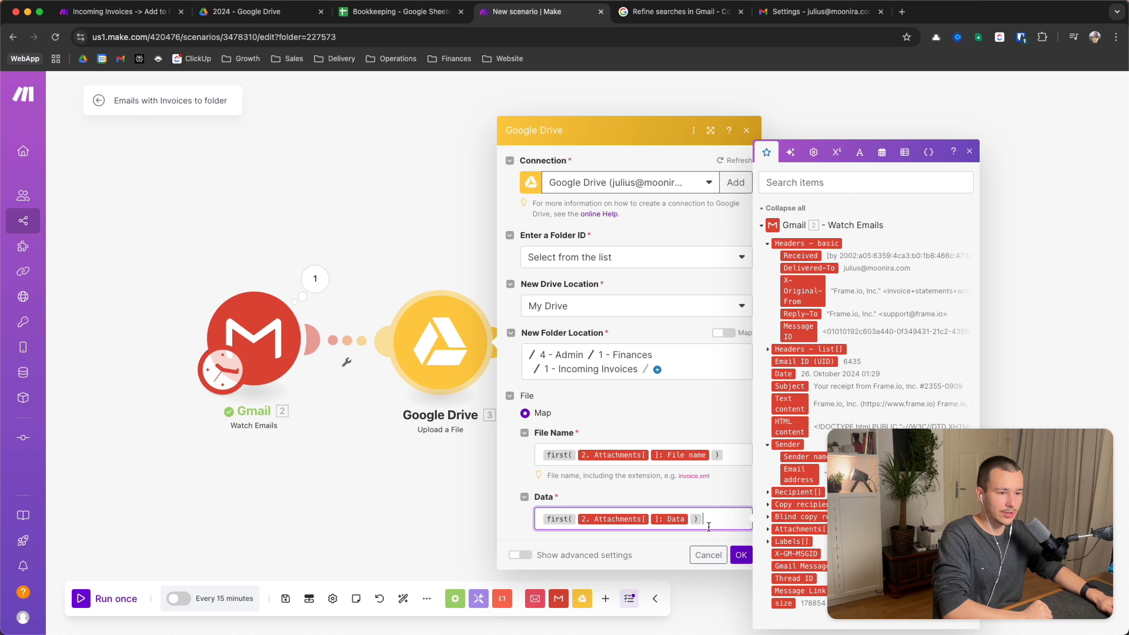
{"action": "left_click_drag", "start_coordinate": [707, 520], "coordinate": [516, 521]}
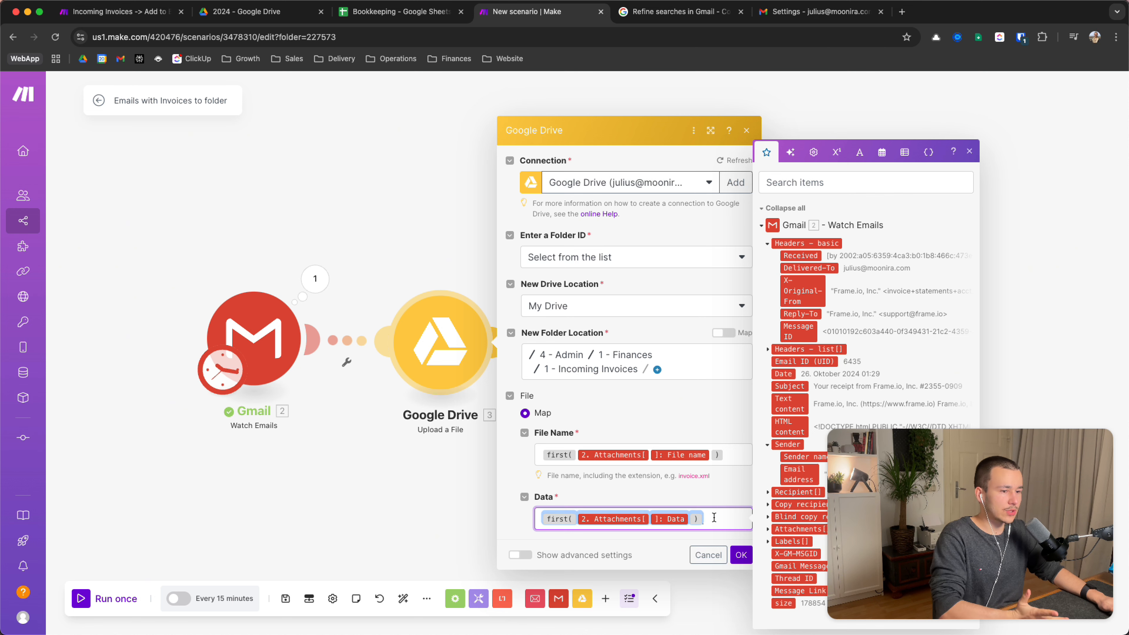
{"action": "left_click", "coordinate": [738, 556]}
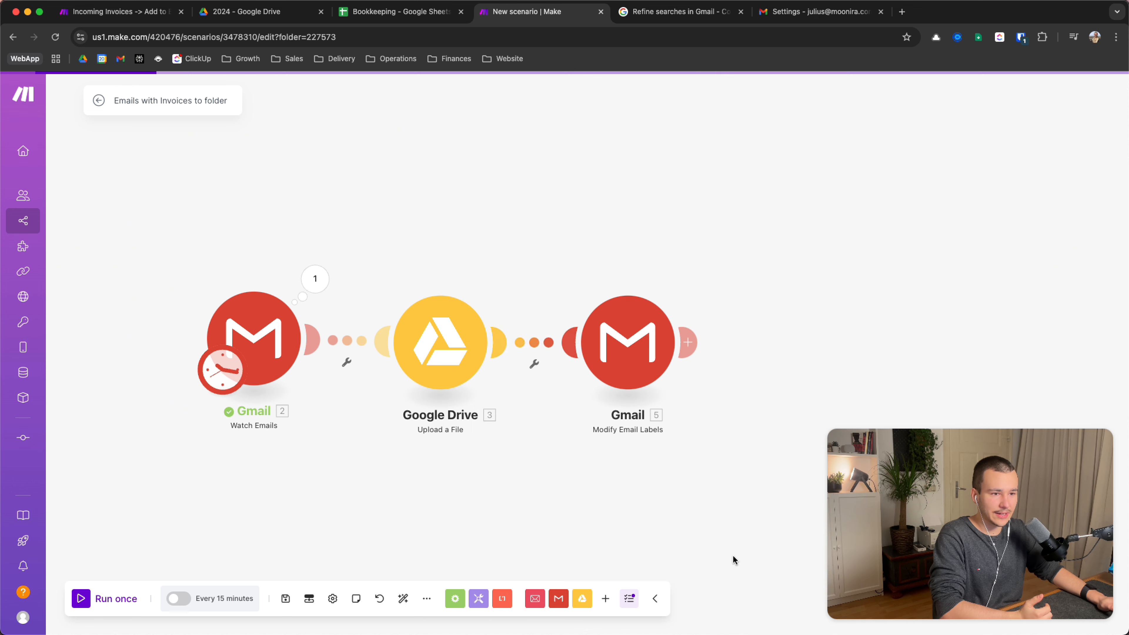
{"action": "left_click", "coordinate": [200, 353]}
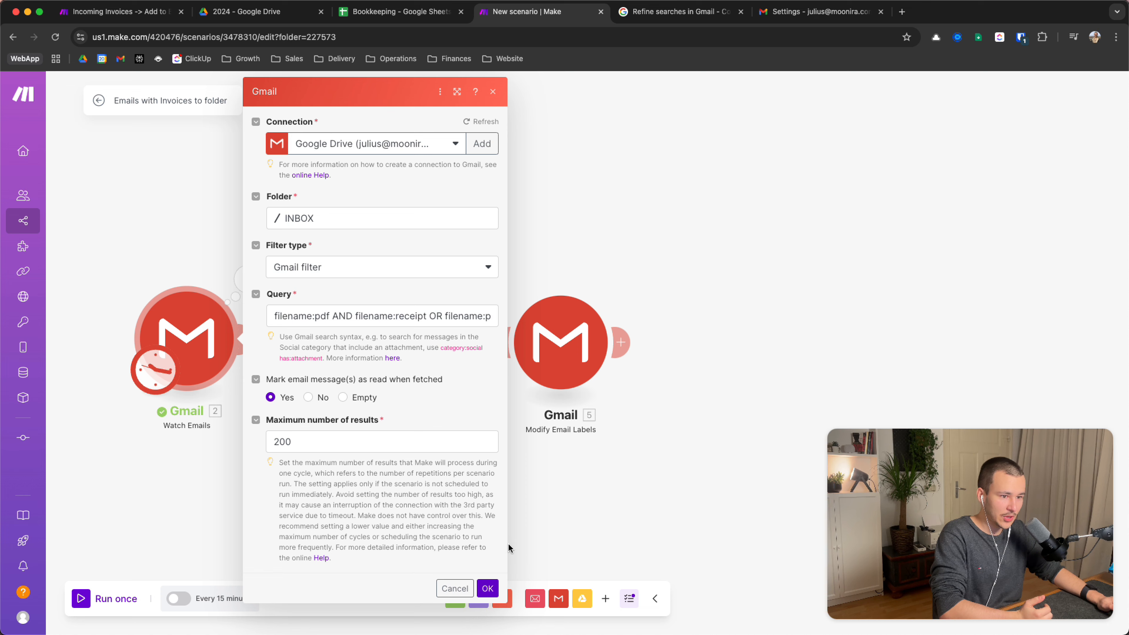
{"action": "left_click", "coordinate": [487, 588]}
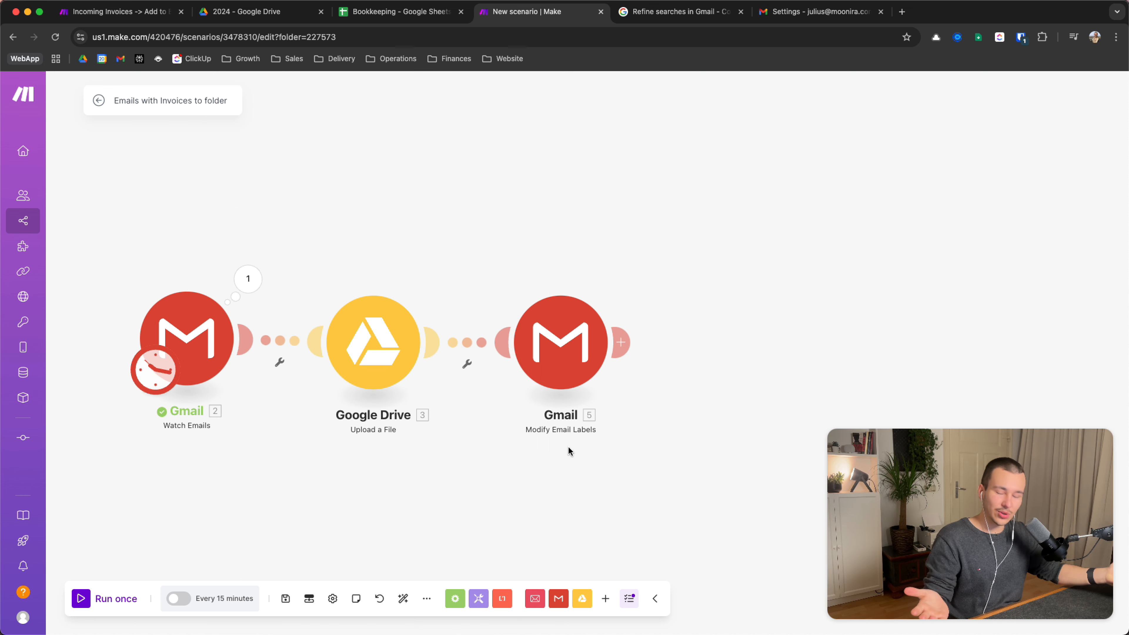
{"action": "left_click", "coordinate": [563, 362]}
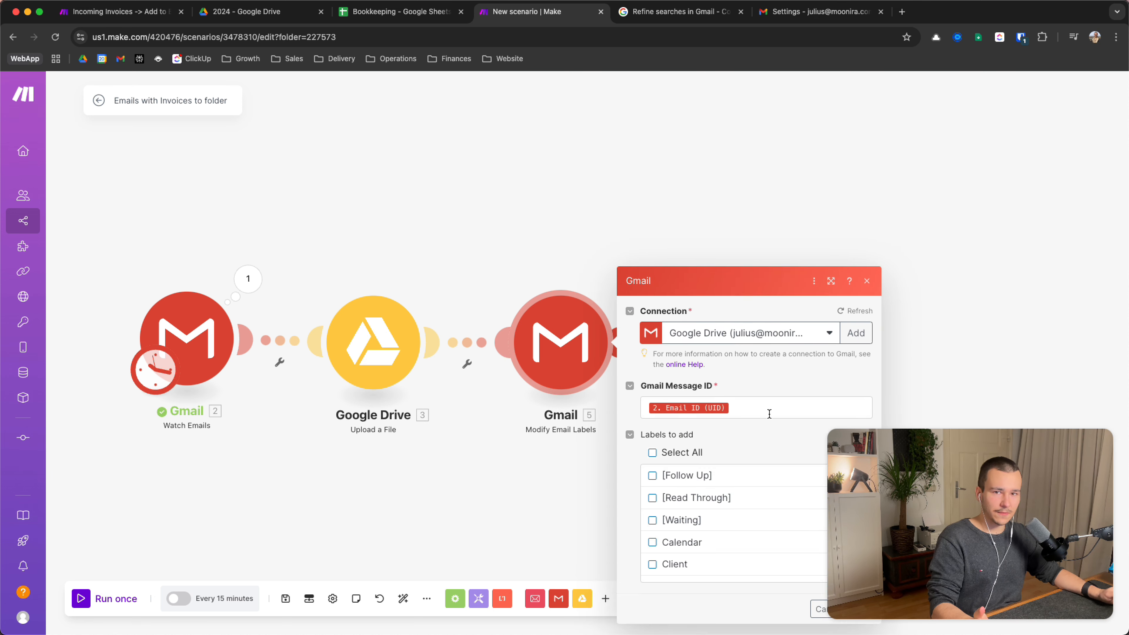
{"action": "scroll", "coordinate": [748, 331], "scroll_direction": "down", "scroll_amount": 2}
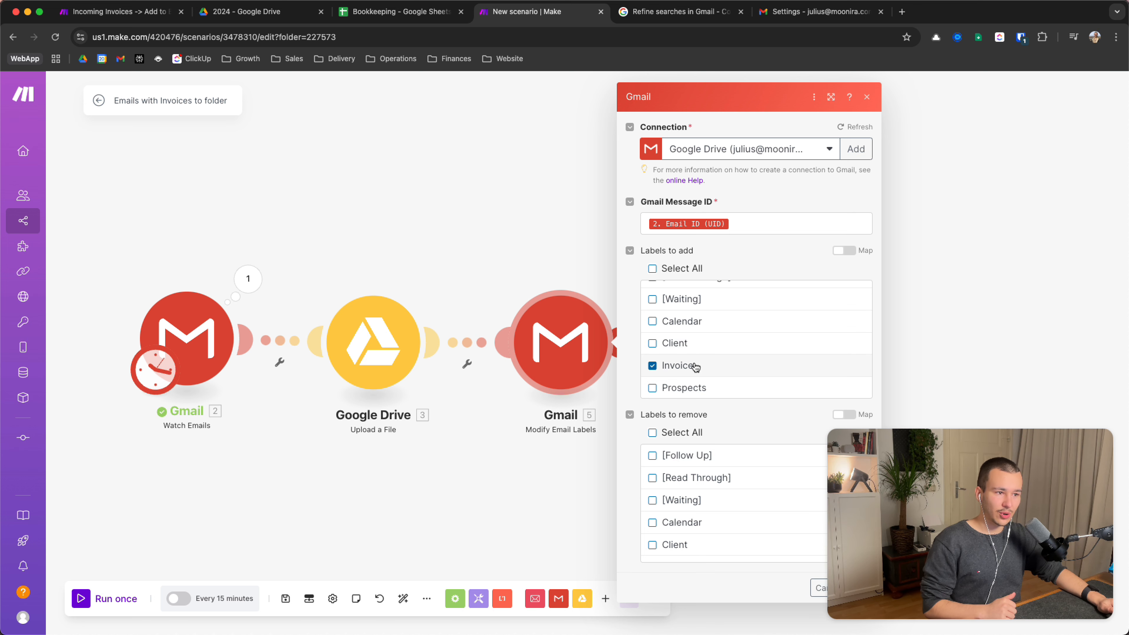
{"action": "scroll", "coordinate": [696, 368], "scroll_direction": "up", "scroll_amount": 2}
{"action": "scroll", "coordinate": [695, 367], "scroll_direction": "down", "scroll_amount": 2}
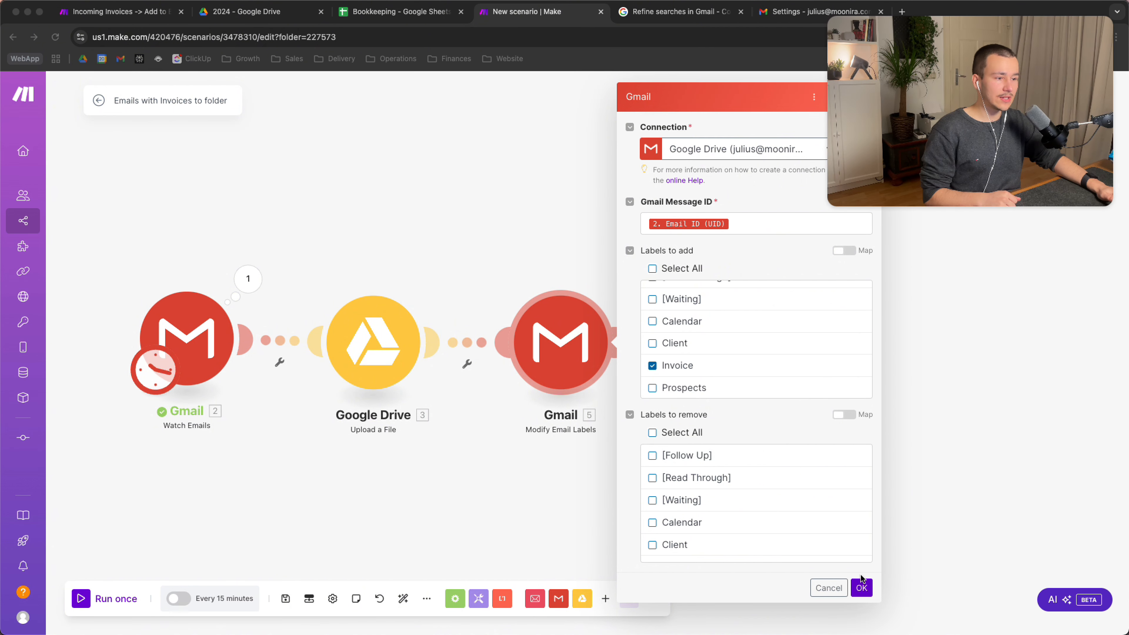
{"action": "left_click", "coordinate": [860, 588]}
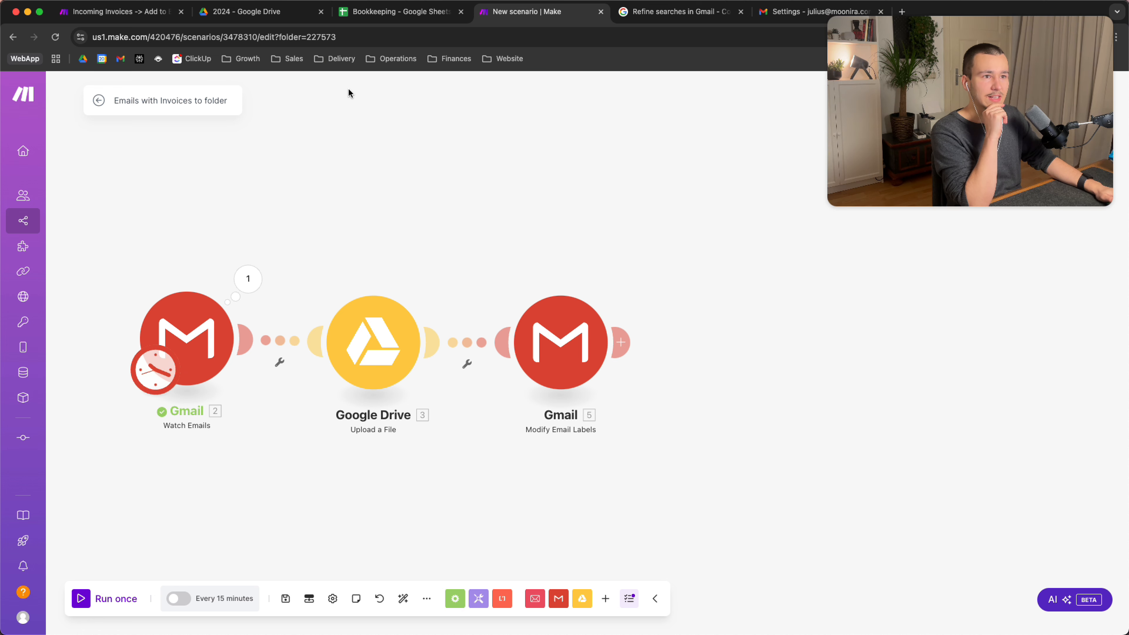
Switch to the Incoming Invoices scenario's browser tab
{"action": "left_click", "coordinate": [114, 11]}
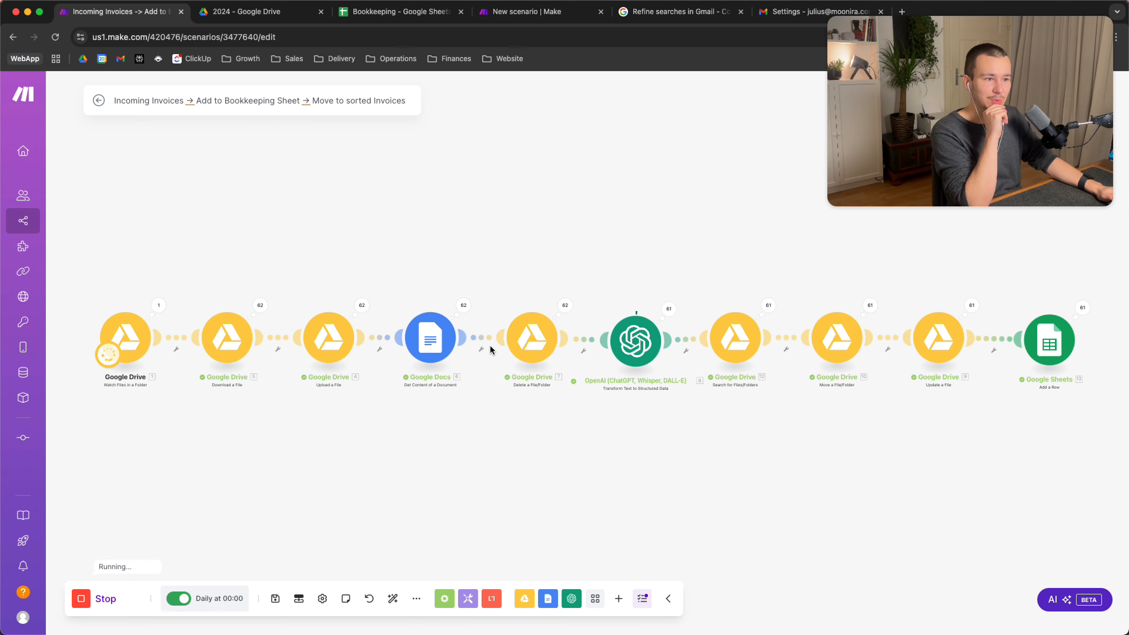
Stop the running Incoming Invoices scenario
{"action": "scroll", "coordinate": [491, 350], "scroll_direction": "up", "scroll_amount": 2}
{"action": "scroll", "coordinate": [491, 349], "scroll_direction": "down", "scroll_amount": 4}
{"action": "scroll", "coordinate": [492, 350], "scroll_direction": "down", "scroll_amount": 1}
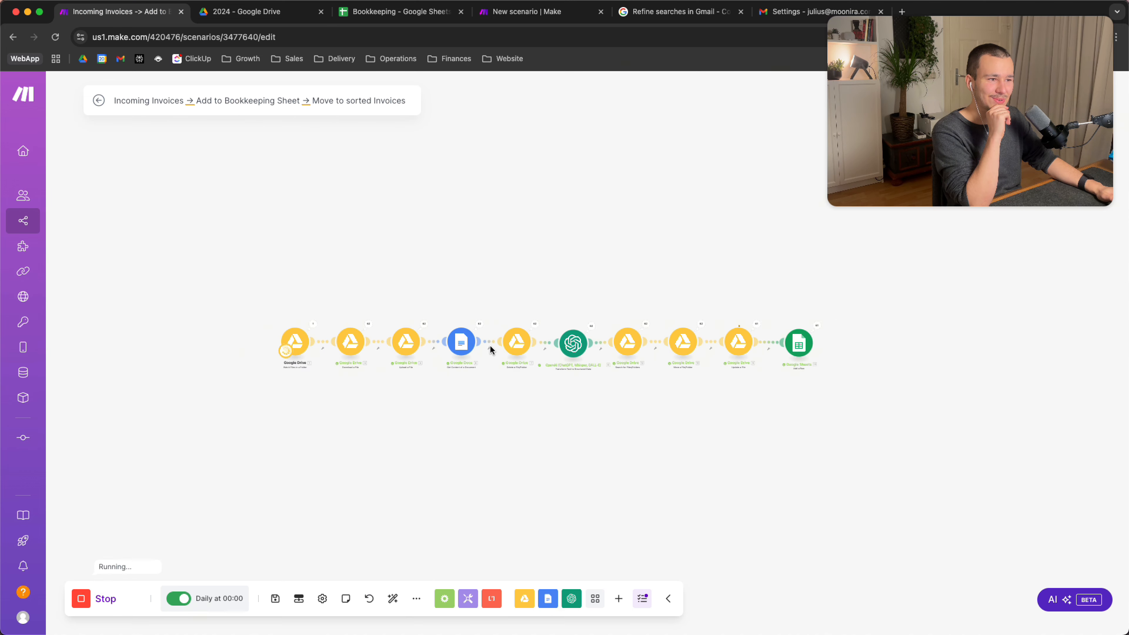
{"action": "scroll", "coordinate": [491, 350], "scroll_direction": "up", "scroll_amount": 3}
{"action": "scroll", "coordinate": [491, 350], "scroll_direction": "down", "scroll_amount": 3}
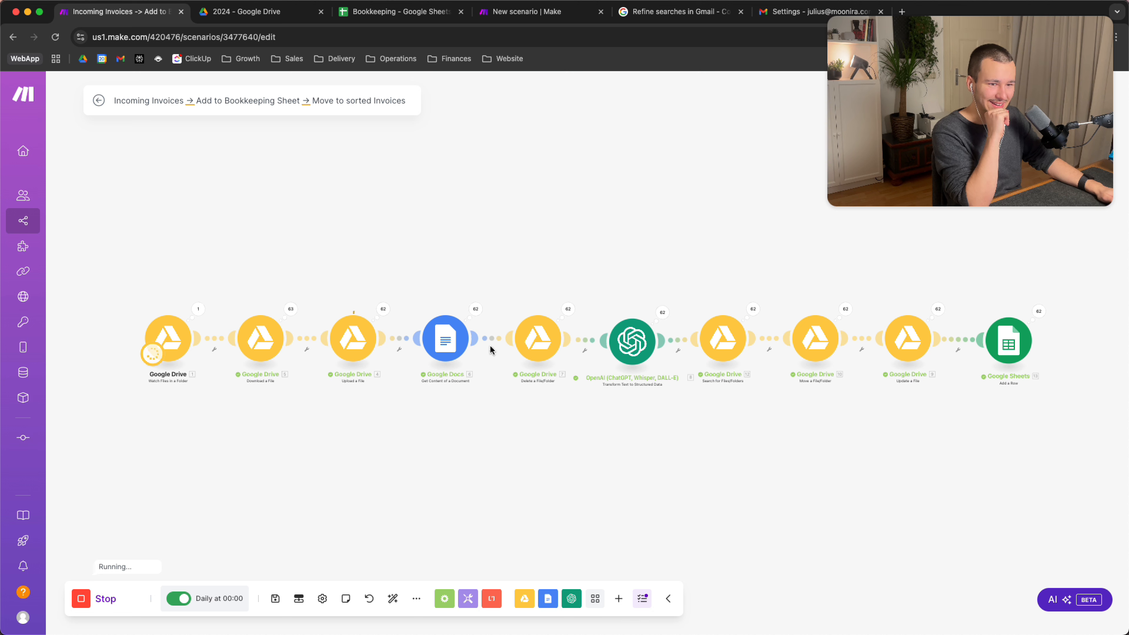
{"action": "left_click", "coordinate": [84, 601]}
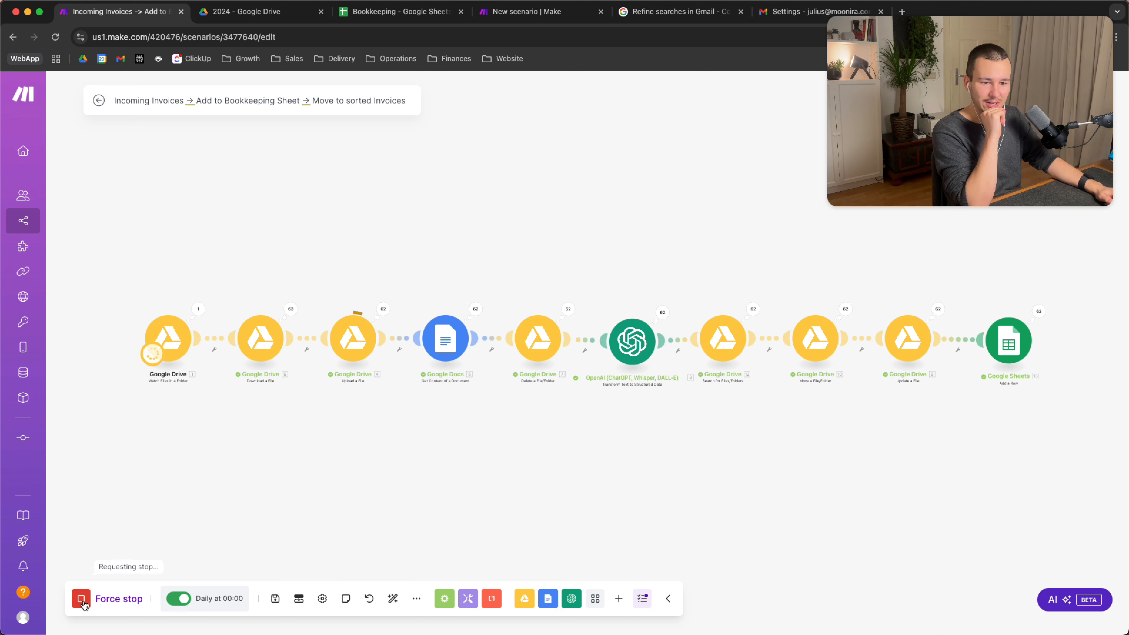
{"action": "left_click", "coordinate": [83, 600]}
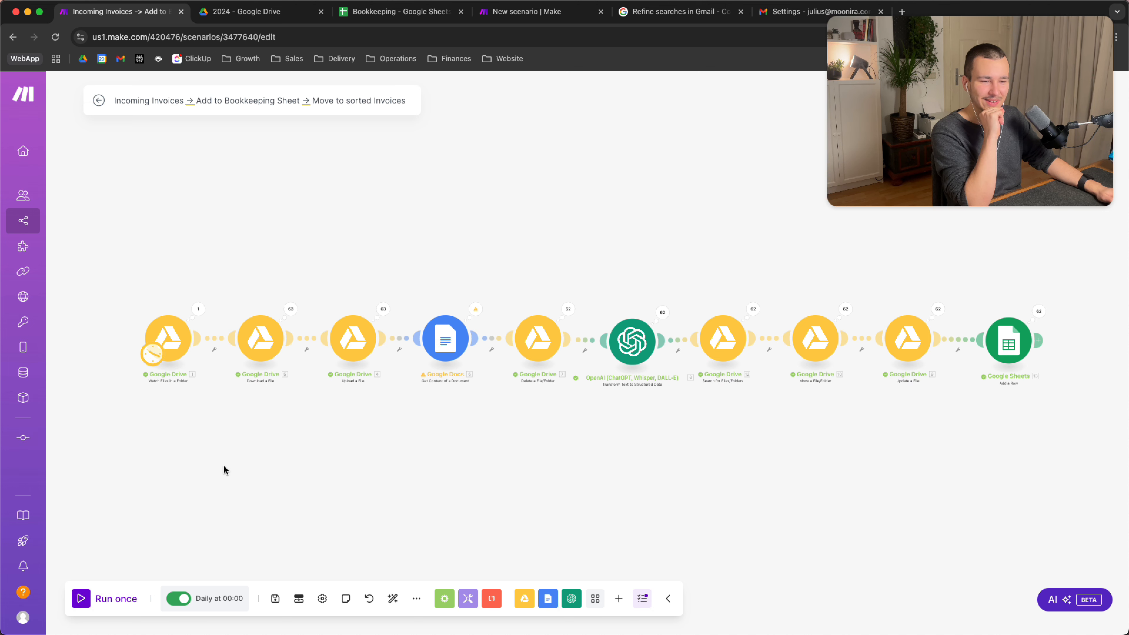
Bring the first Google Drive modules into view and open 'Watch Files in a Folder' settings
{"action": "left_click_drag", "start_coordinate": [200, 455], "coordinate": [284, 478]}
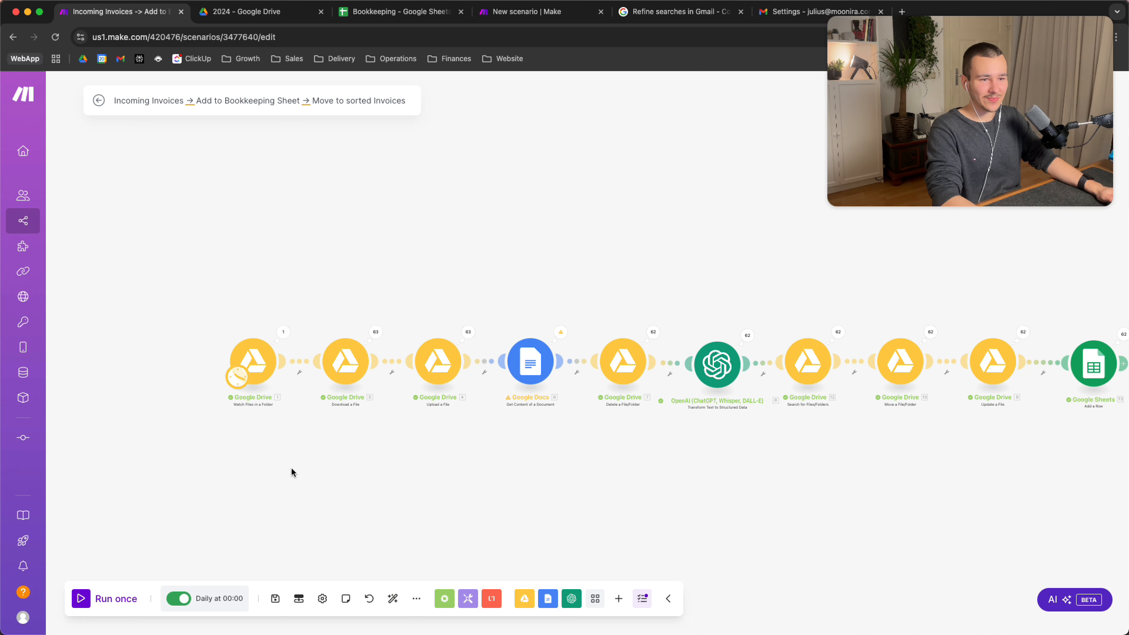
{"action": "scroll", "coordinate": [272, 377], "scroll_direction": "up", "scroll_amount": 2}
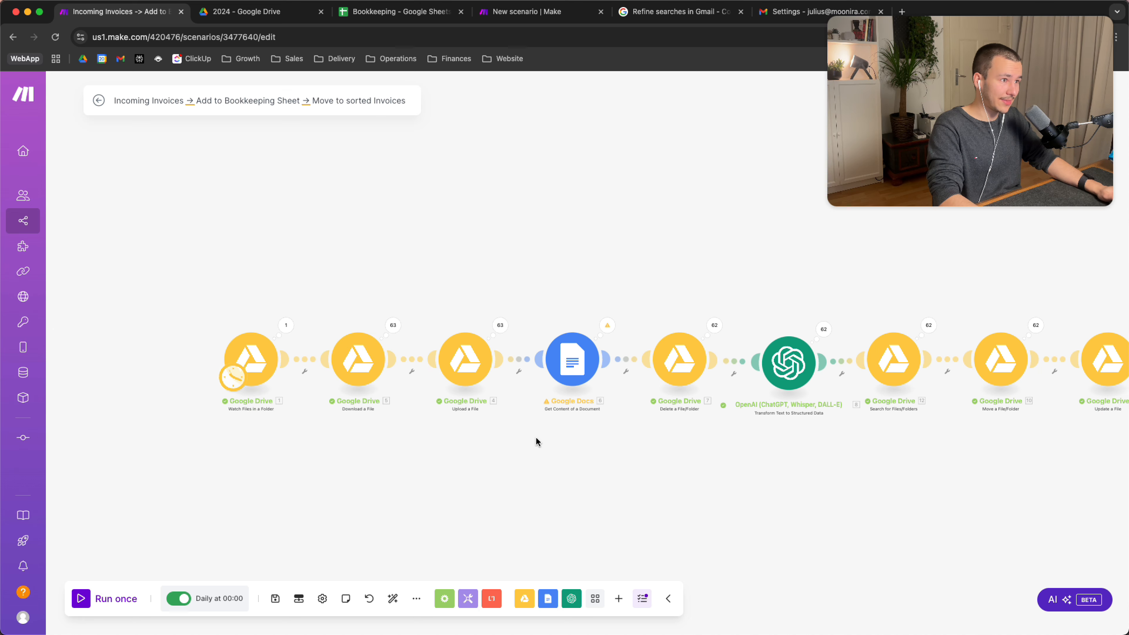
{"action": "left_click_drag", "start_coordinate": [535, 441], "coordinate": [428, 442]}
{"action": "scroll", "coordinate": [428, 442], "scroll_direction": "down", "scroll_amount": 2}
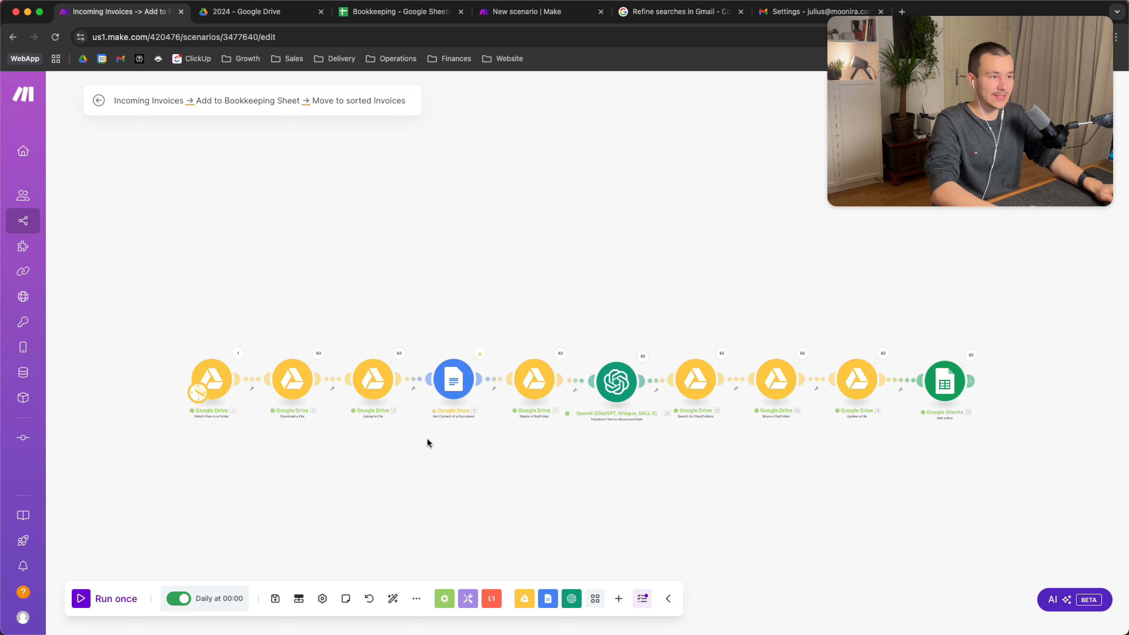
{"action": "scroll", "coordinate": [222, 416], "scroll_direction": "up", "scroll_amount": 5}
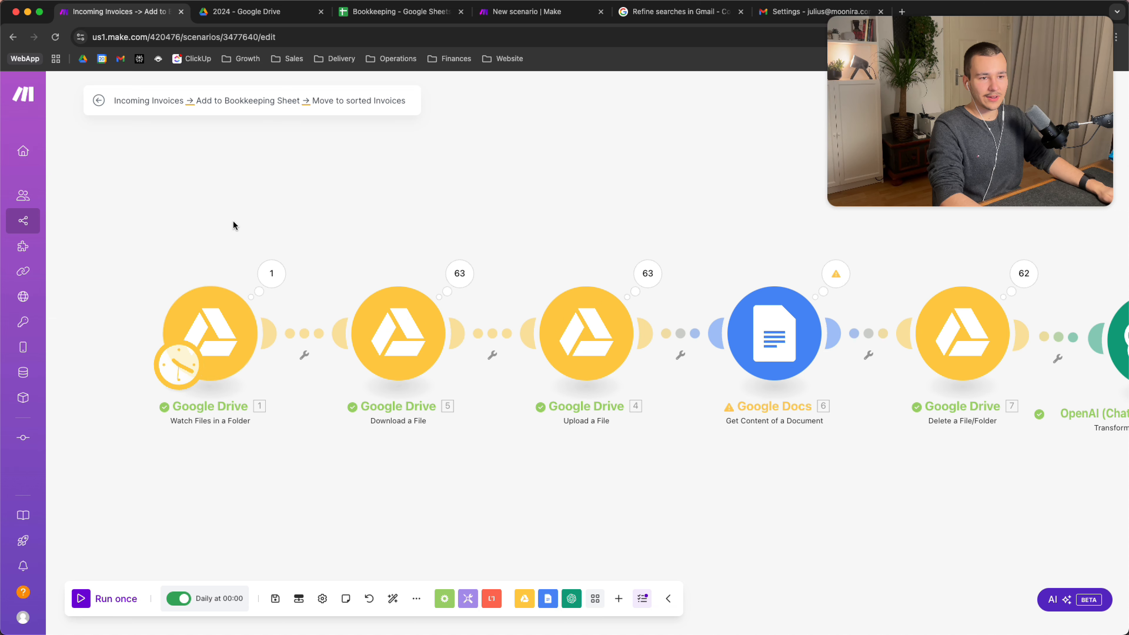
{"action": "left_click_drag", "start_coordinate": [233, 219], "coordinate": [328, 304]}
{"action": "scroll", "coordinate": [328, 304], "scroll_direction": "down", "scroll_amount": 2}
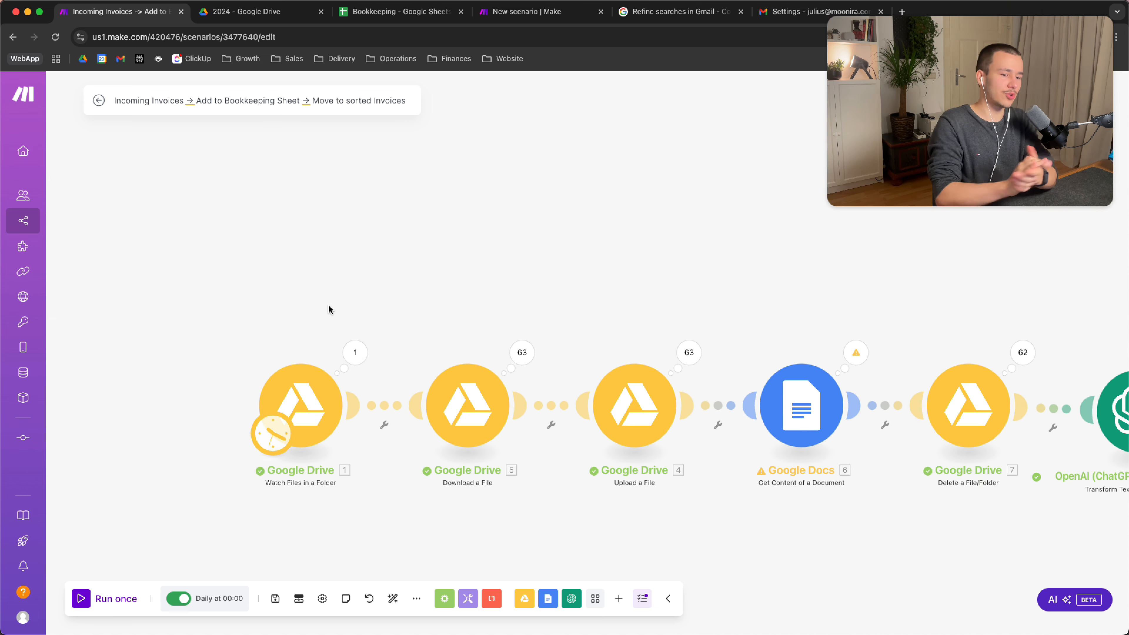
{"action": "scroll", "coordinate": [378, 383], "scroll_direction": "down", "scroll_amount": 1}
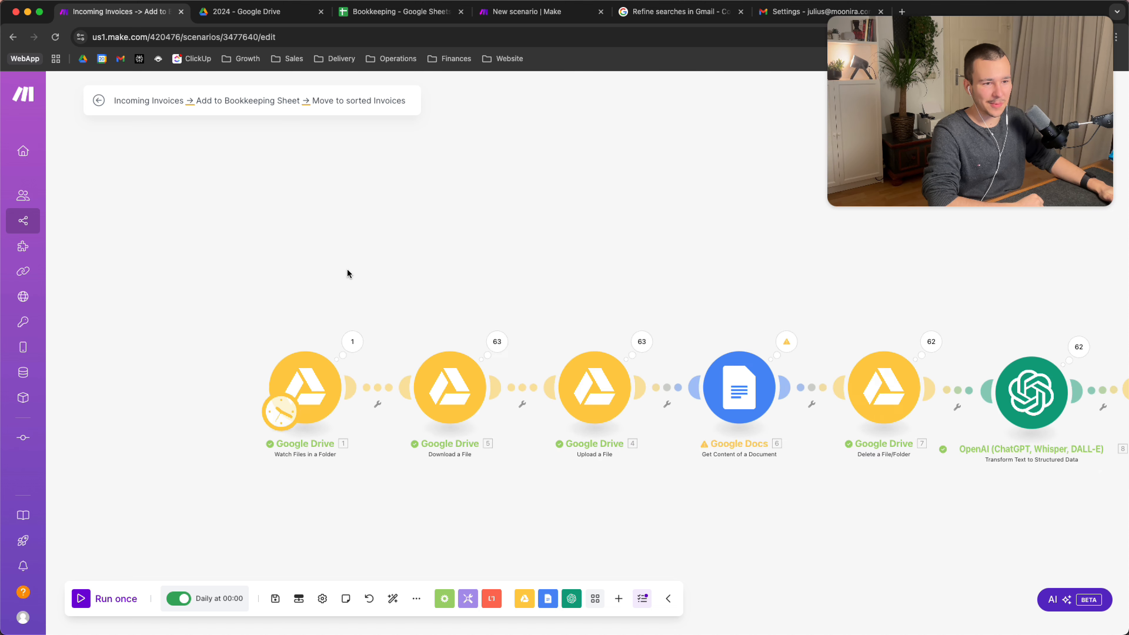
{"action": "scroll", "coordinate": [347, 270], "scroll_direction": "up", "scroll_amount": 3}
{"action": "left_click_drag", "start_coordinate": [367, 292], "coordinate": [553, 140]}
{"action": "left_click_drag", "start_coordinate": [401, 192], "coordinate": [409, 192]}
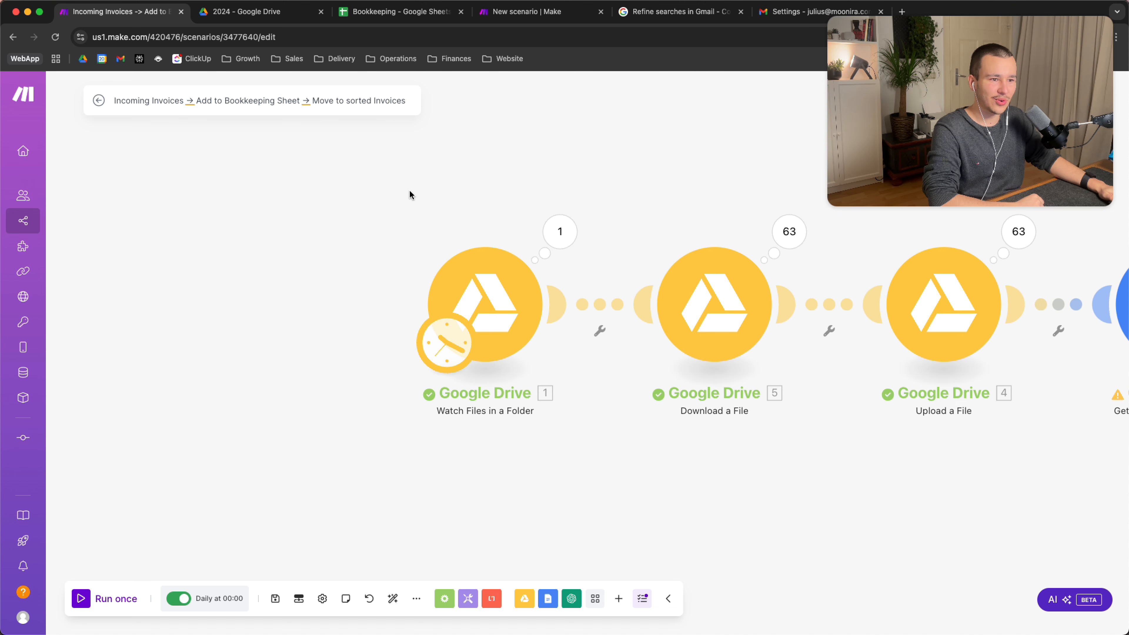
{"action": "left_click_drag", "start_coordinate": [508, 154], "coordinate": [494, 197]}
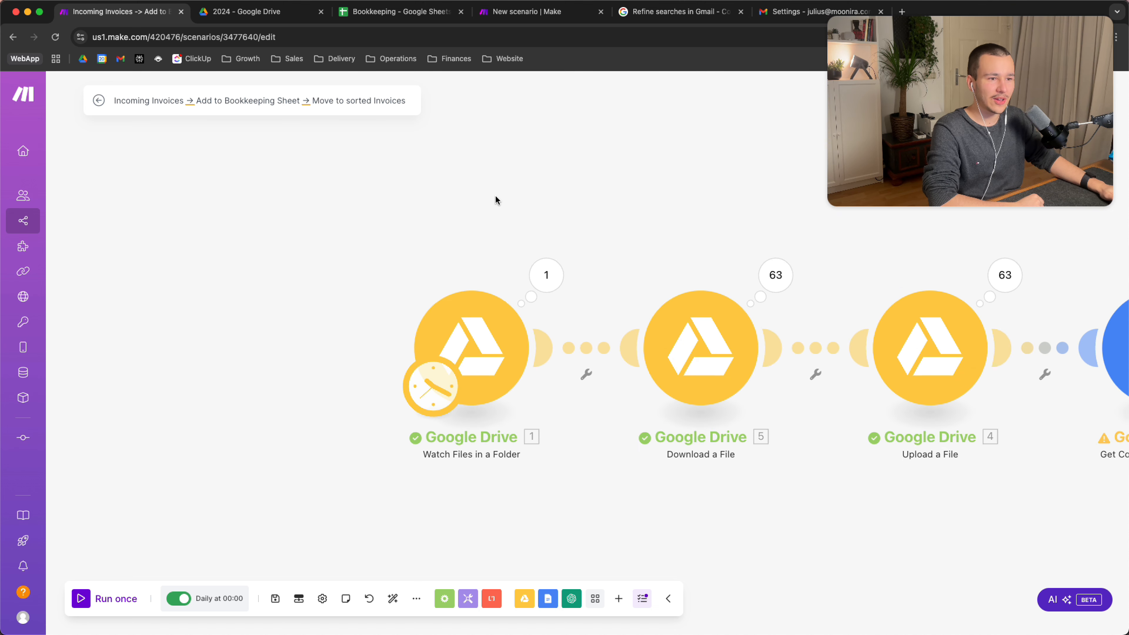
{"action": "left_click", "coordinate": [482, 355]}
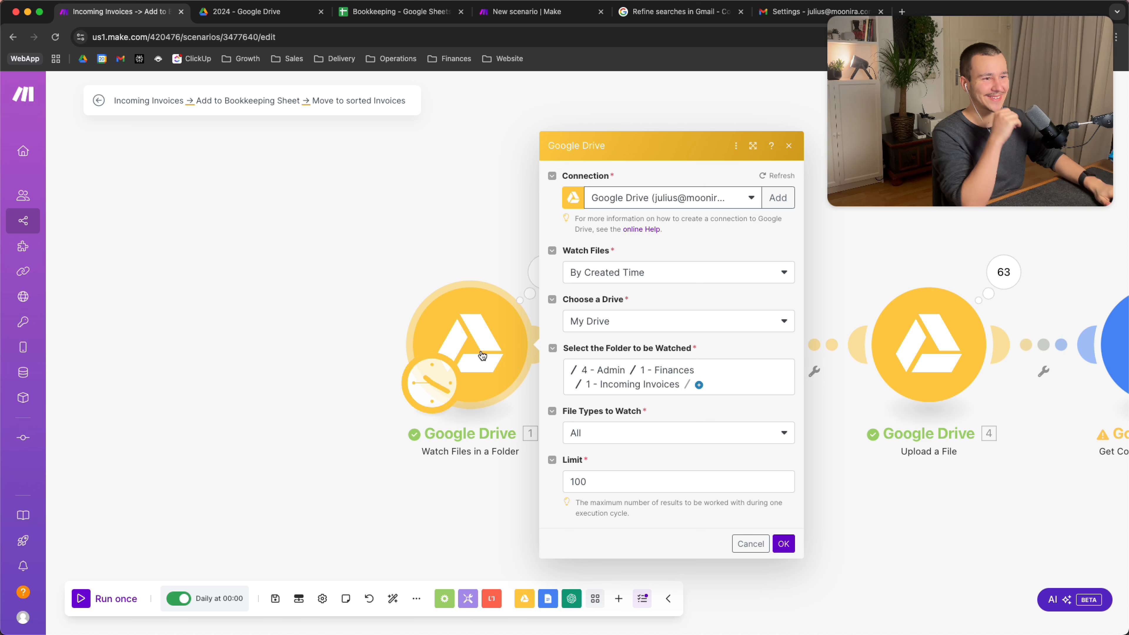
Review the Watch Files options, keep 'By Created Time', and confirm with OK
{"action": "left_click", "coordinate": [616, 278]}
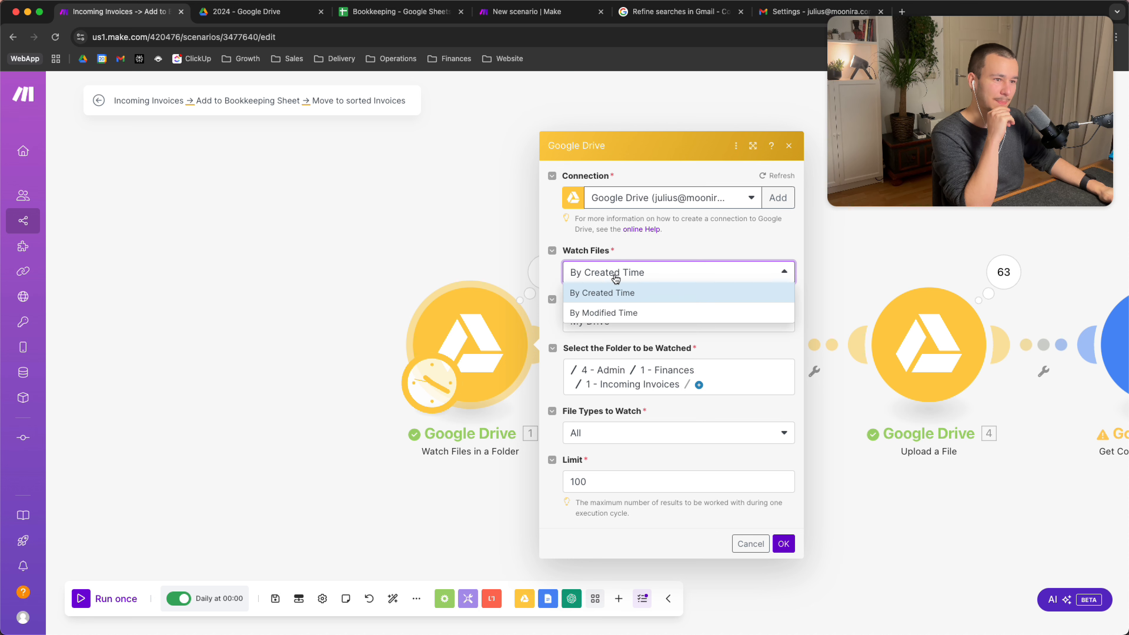
{"action": "left_click", "coordinate": [615, 278]}
{"action": "left_click", "coordinate": [615, 277]}
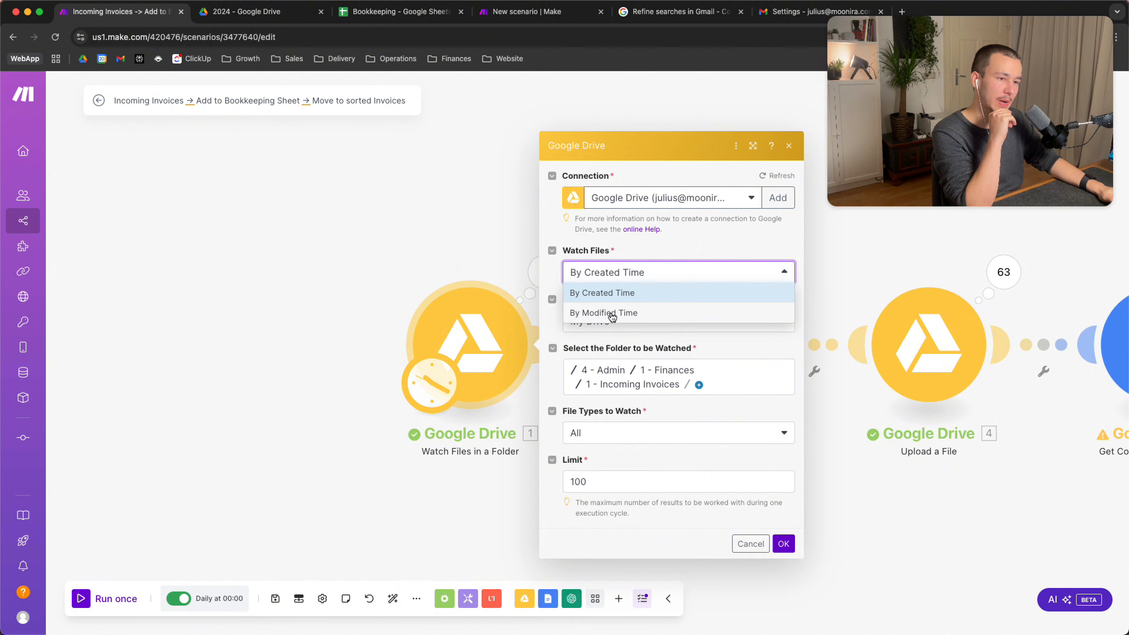
{"action": "left_click", "coordinate": [668, 252]}
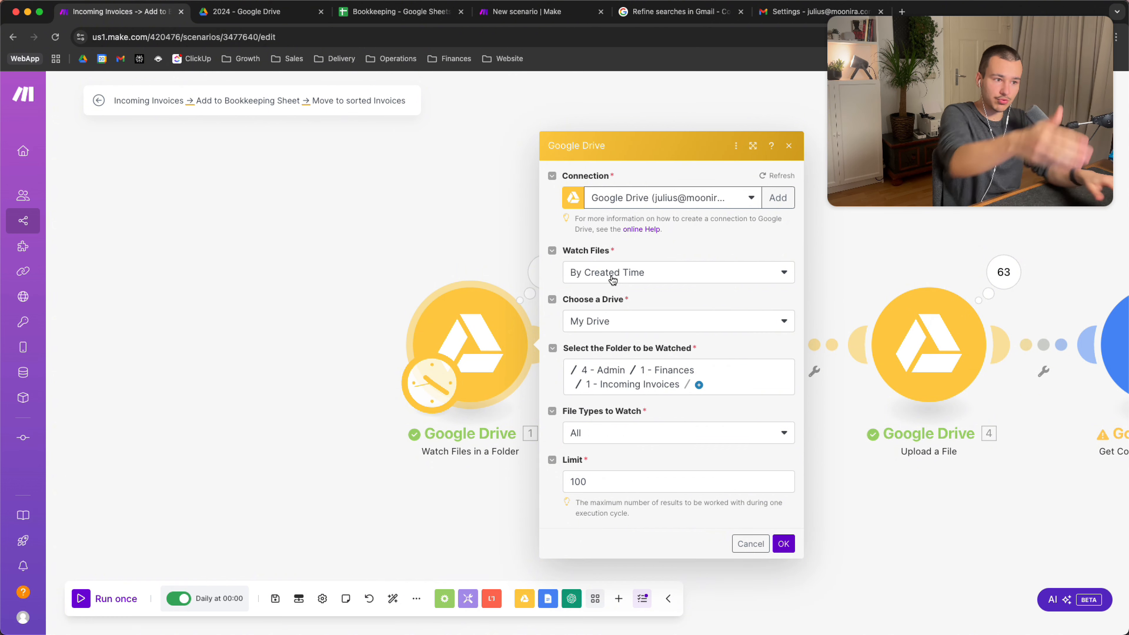
{"action": "left_click", "coordinate": [783, 544]}
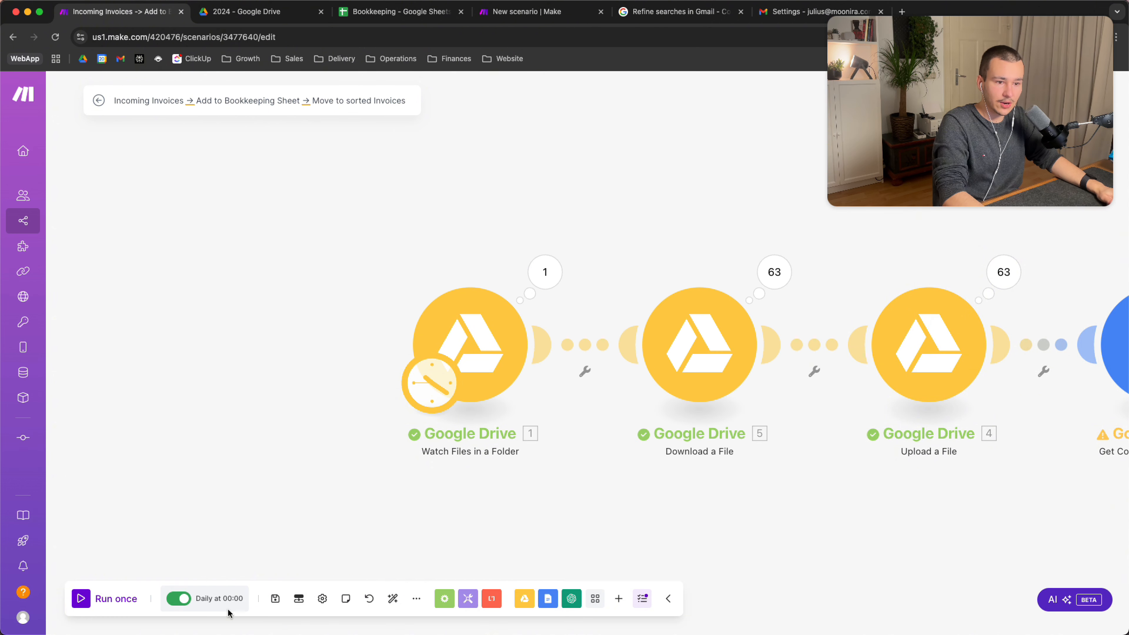
Run the scenario once and stop it early, twice in a row
{"action": "left_click", "coordinate": [102, 598]}
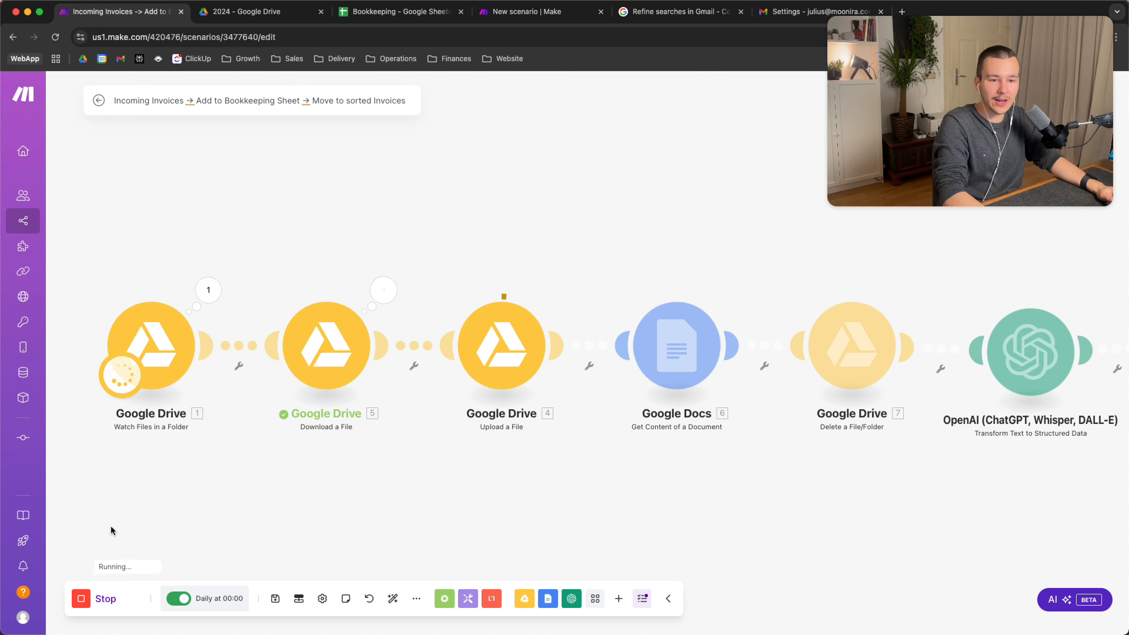
{"action": "left_click", "coordinate": [88, 603]}
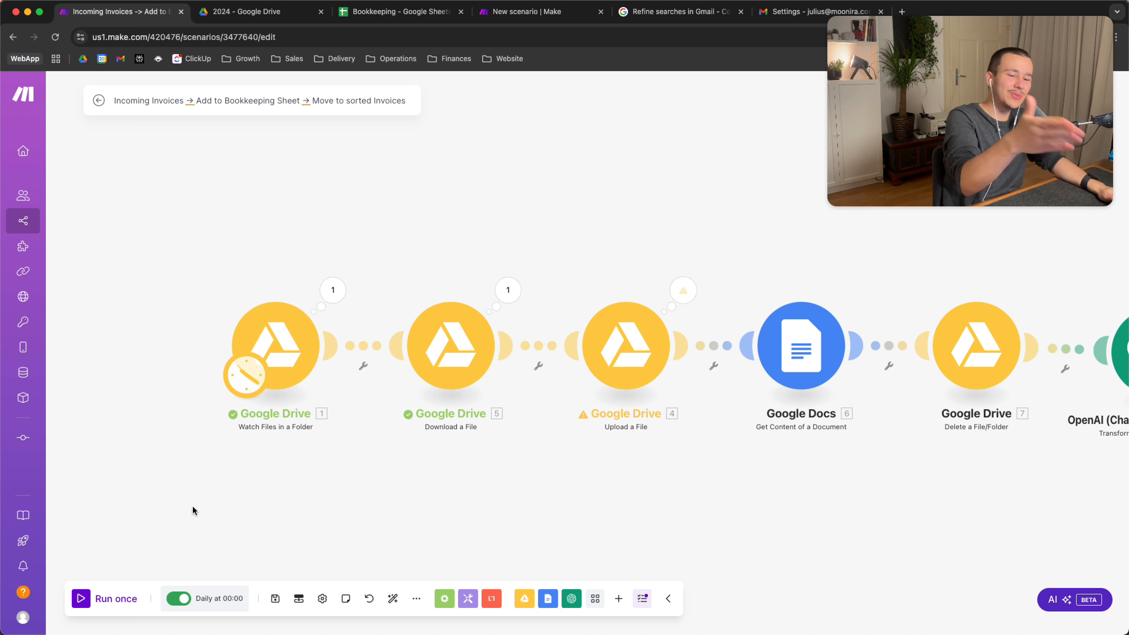
{"action": "left_click", "coordinate": [91, 603]}
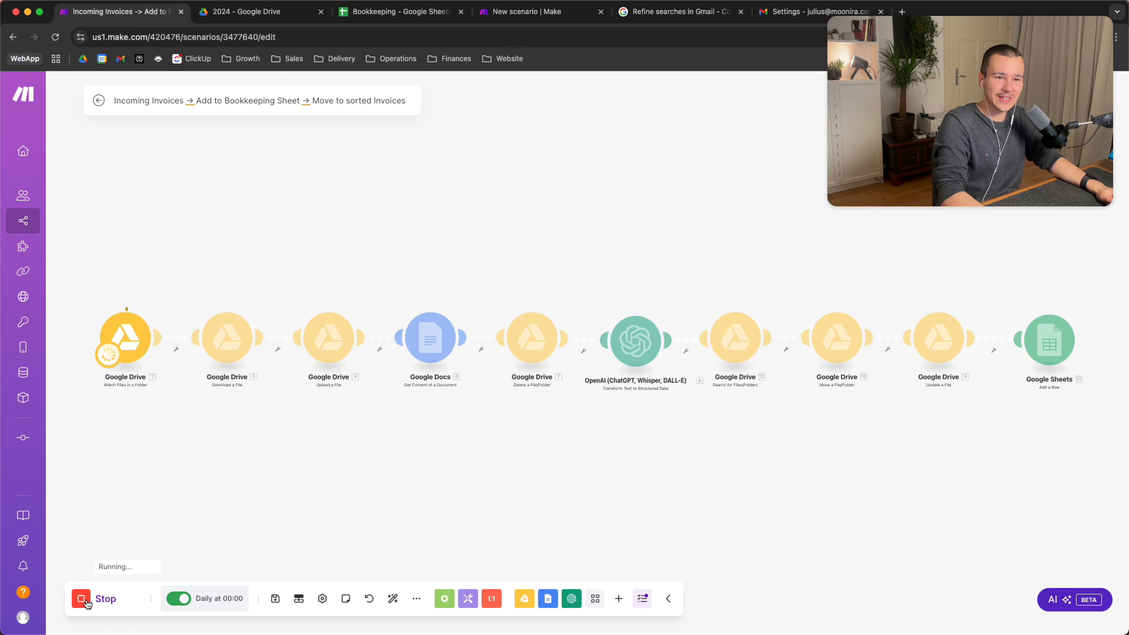
{"action": "left_click", "coordinate": [87, 604]}
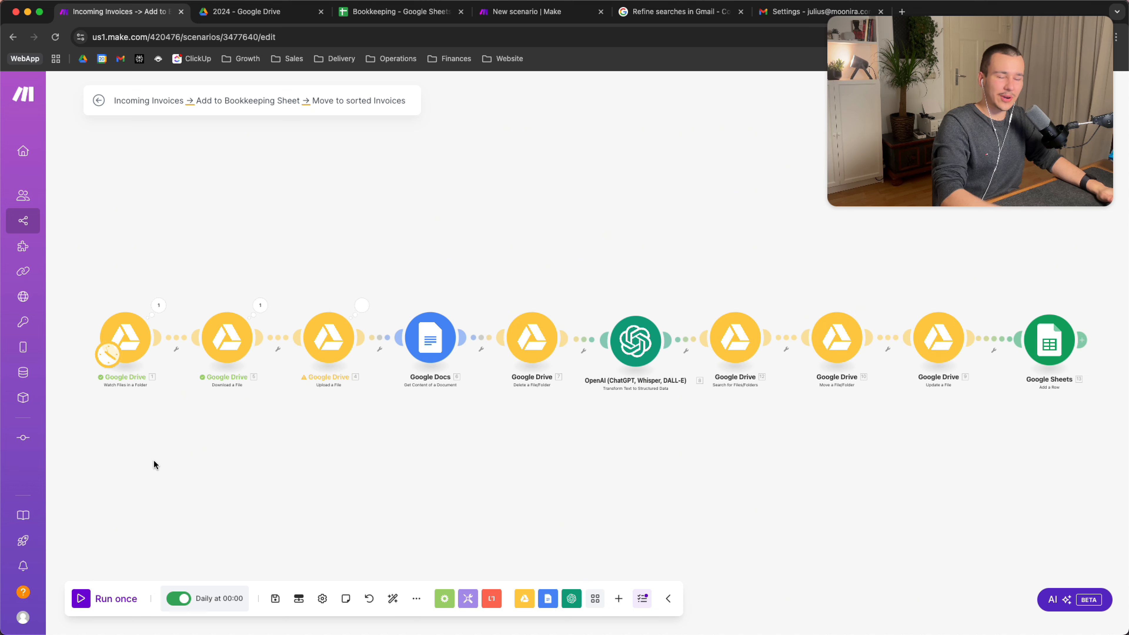
Zoom in, open the Watch Files trigger's settings, and close them again
{"action": "scroll", "coordinate": [448, 474], "scroll_direction": "up", "scroll_amount": 5}
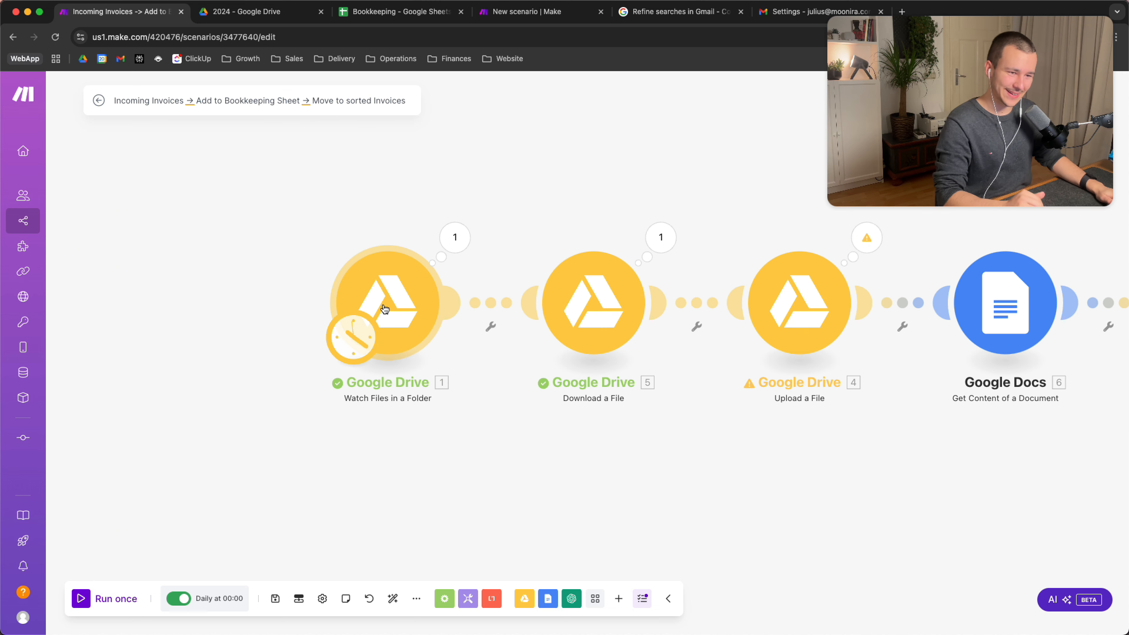
{"action": "left_click_drag", "start_coordinate": [476, 403], "coordinate": [476, 441]}
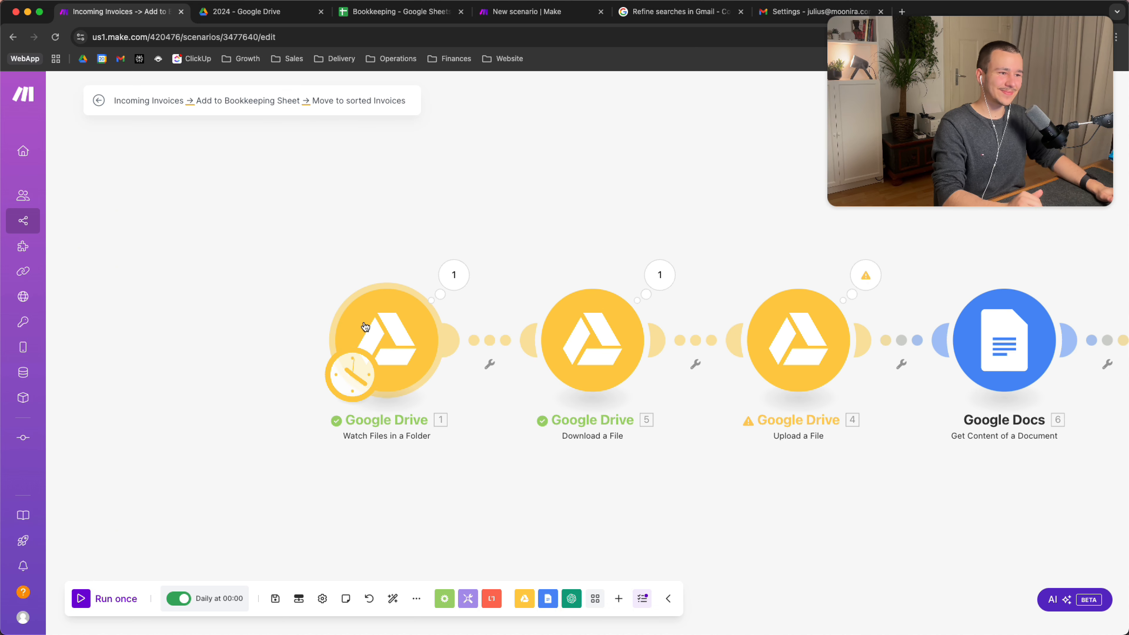
{"action": "left_click", "coordinate": [355, 302]}
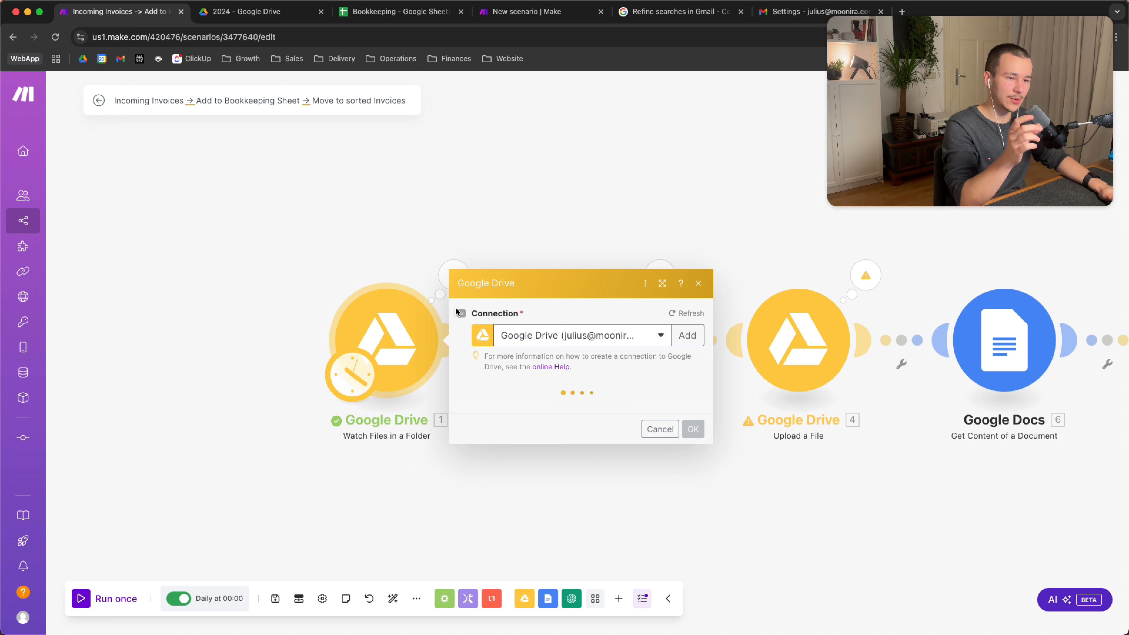
{"action": "left_click", "coordinate": [247, 498]}
Add an empty module, browse Google Drive modules, search 'get', then clear and close the picker
{"action": "right_click", "coordinate": [191, 459]}
{"action": "left_click", "coordinate": [225, 473]}
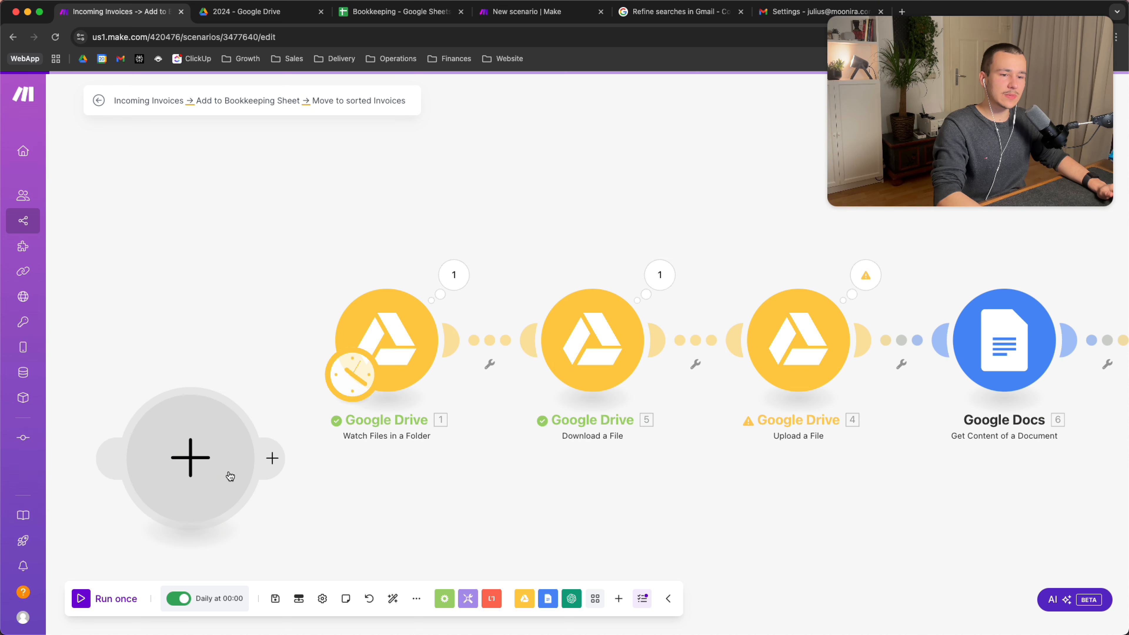
{"action": "left_click", "coordinate": [198, 464]}
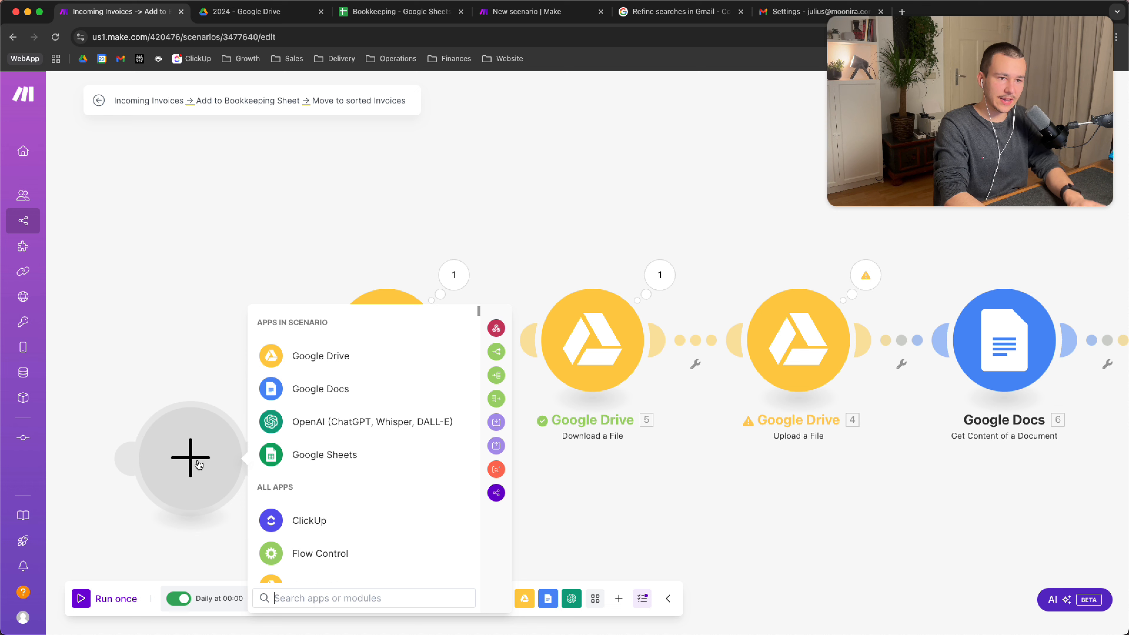
{"action": "left_click", "coordinate": [320, 355]}
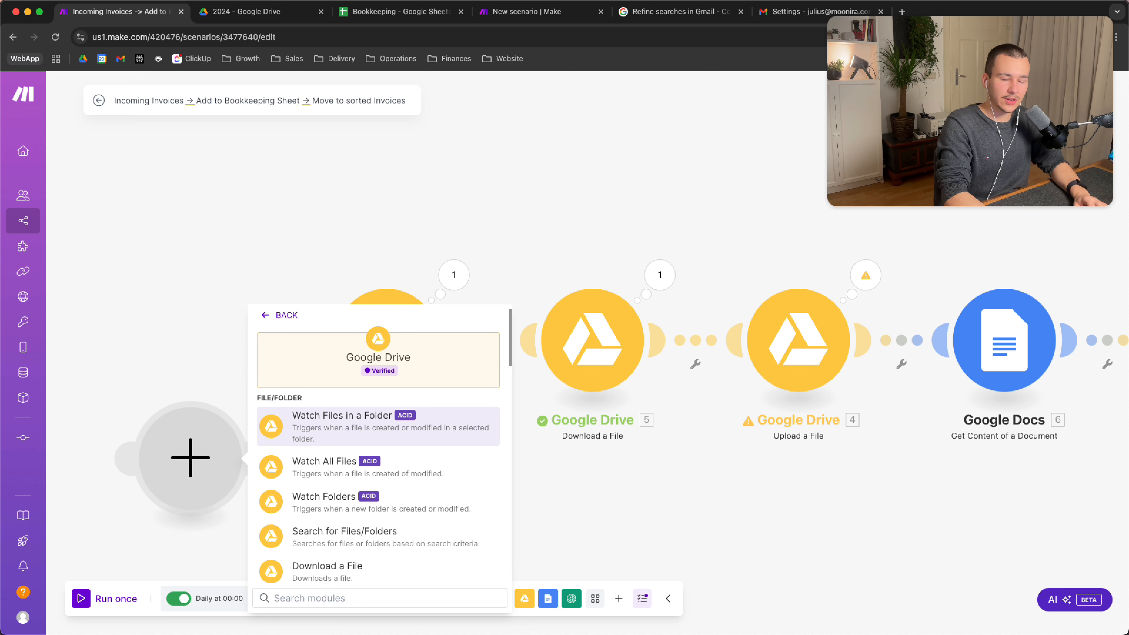
{"action": "scroll", "coordinate": [378, 444], "scroll_direction": "down", "scroll_amount": 2}
{"action": "scroll", "coordinate": [378, 445], "scroll_direction": "down", "scroll_amount": 1}
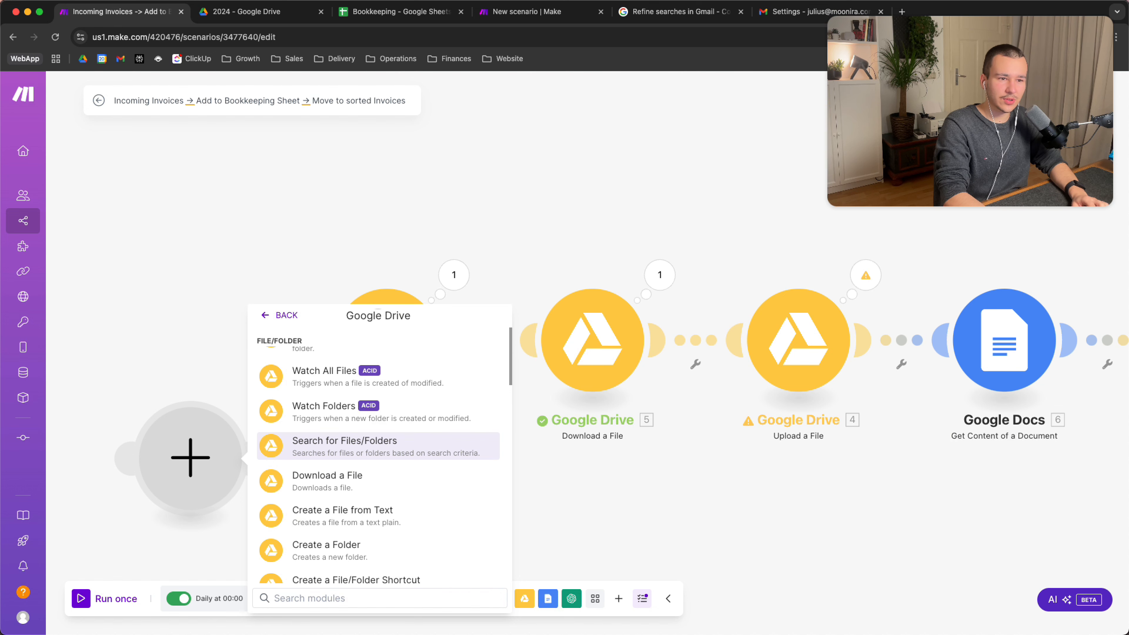
{"action": "scroll", "coordinate": [377, 444], "scroll_direction": "down", "scroll_amount": 4}
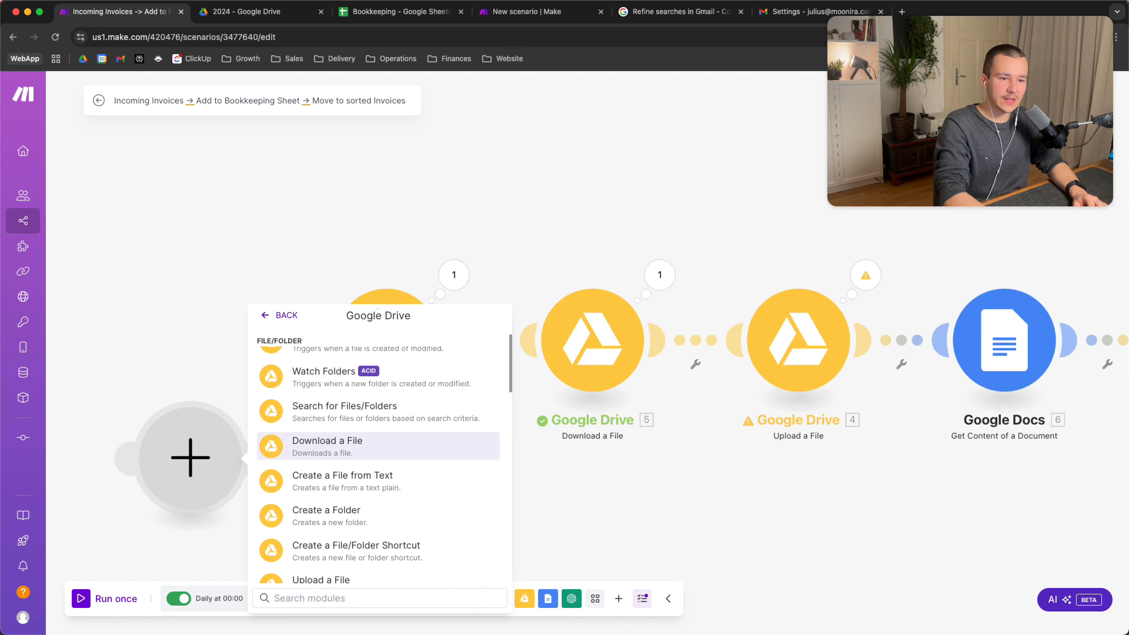
{"action": "scroll", "coordinate": [378, 445], "scroll_direction": "down", "scroll_amount": 2}
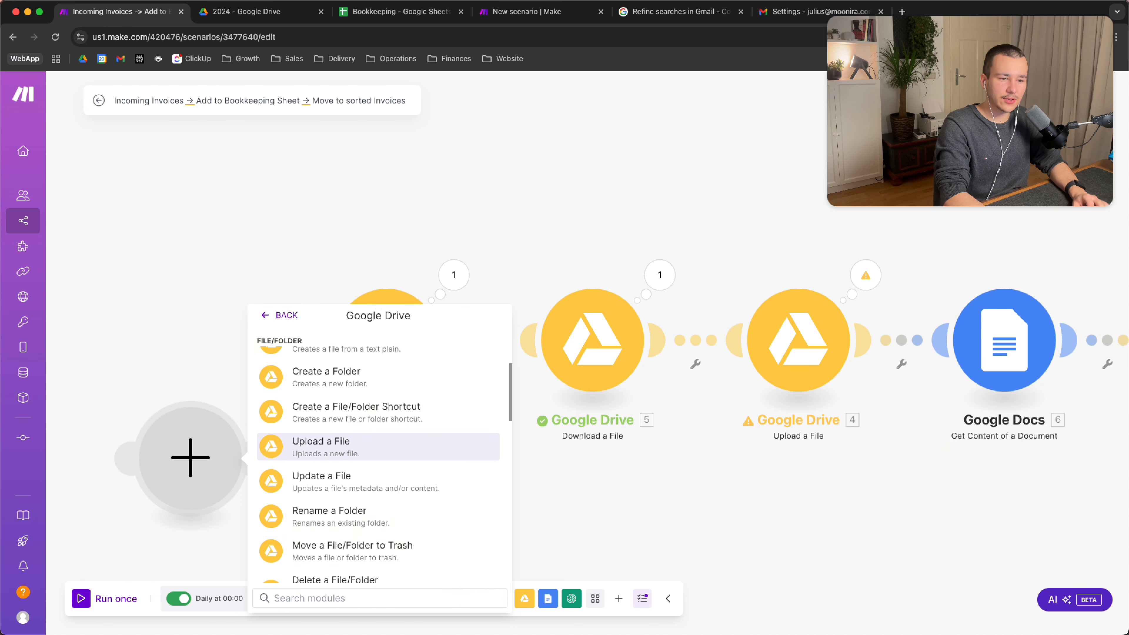
{"action": "type", "text": "get"}
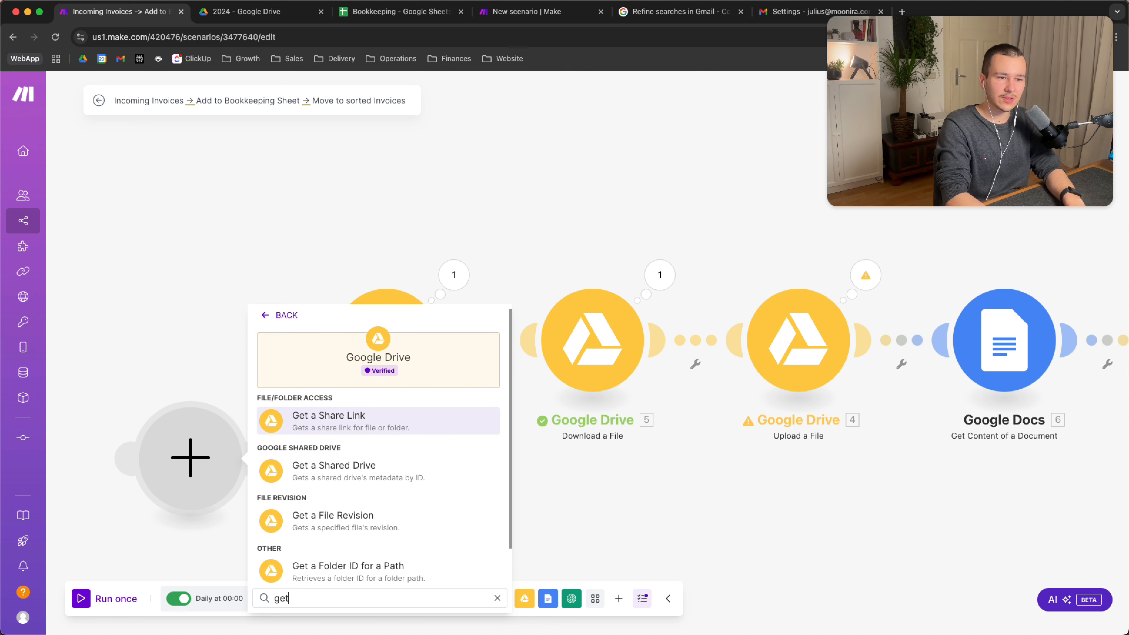
{"action": "key", "text": "BackSpace"}
{"action": "key", "text": "BackSpace"}
{"action": "key", "text": "BackSpace"}
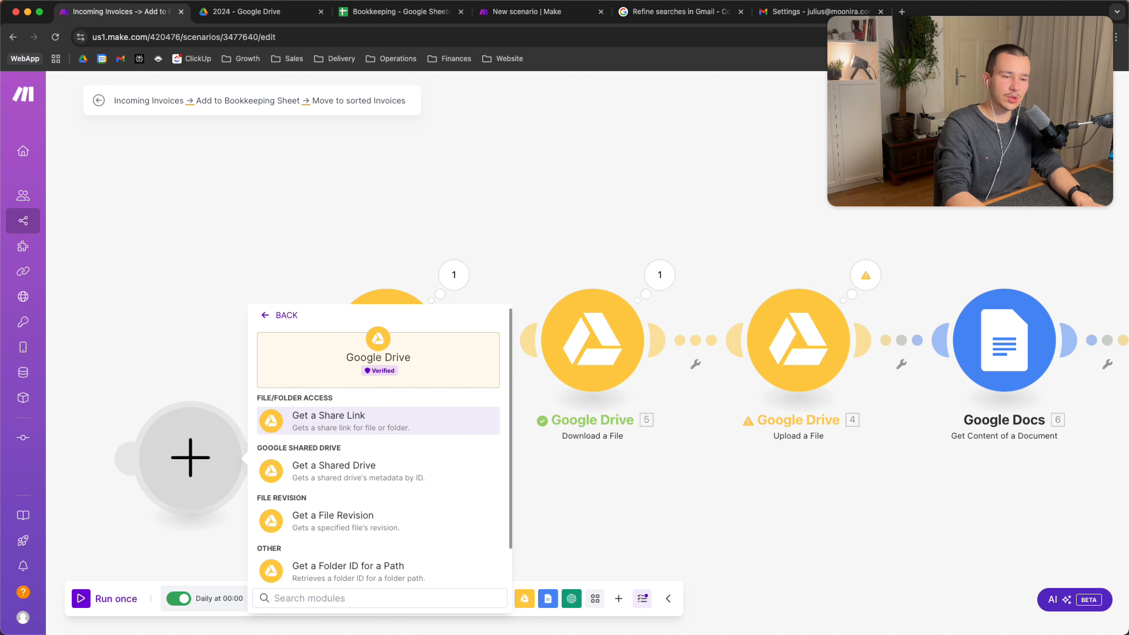
{"action": "left_click", "coordinate": [95, 365]}
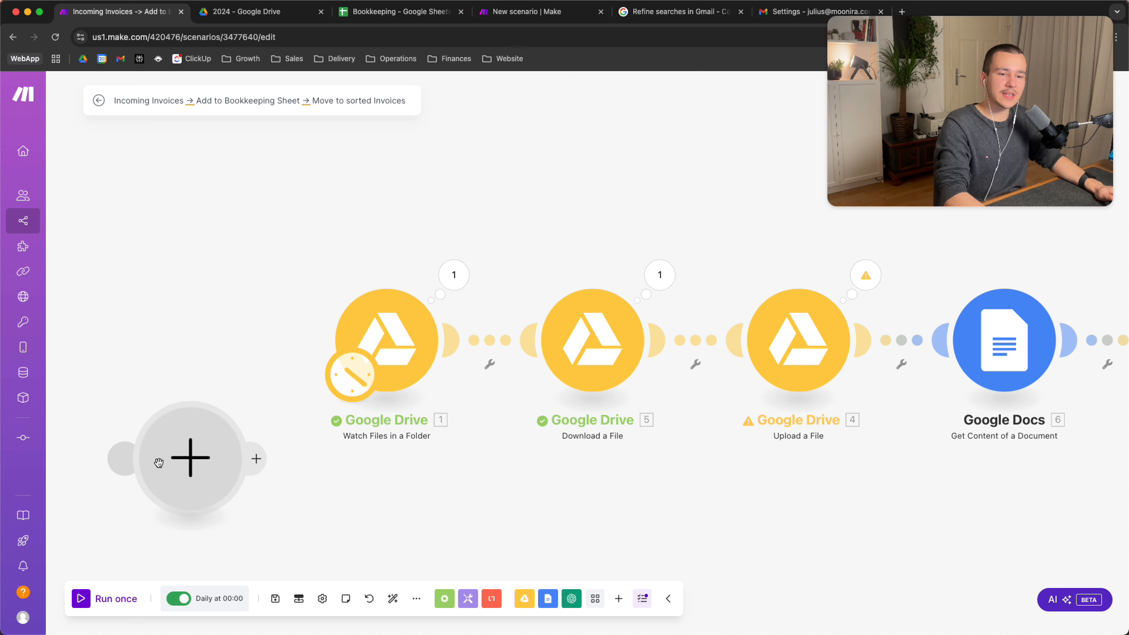
Delete the empty module and check the schedule runs every day at 00:00
{"action": "right_click", "coordinate": [194, 435]}
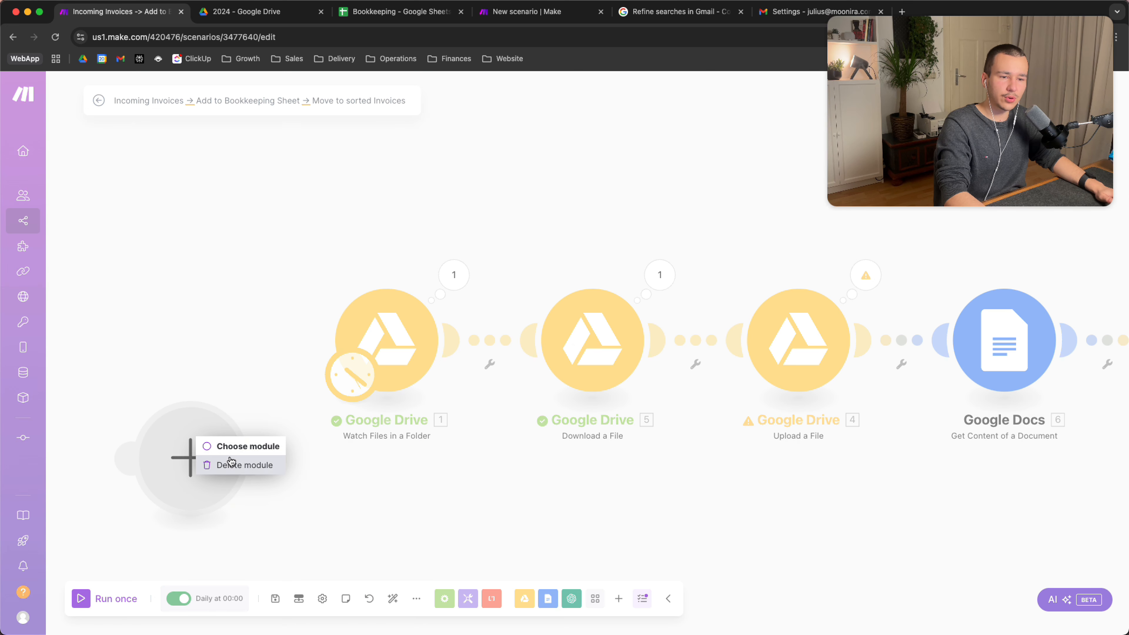
{"action": "left_click", "coordinate": [235, 464]}
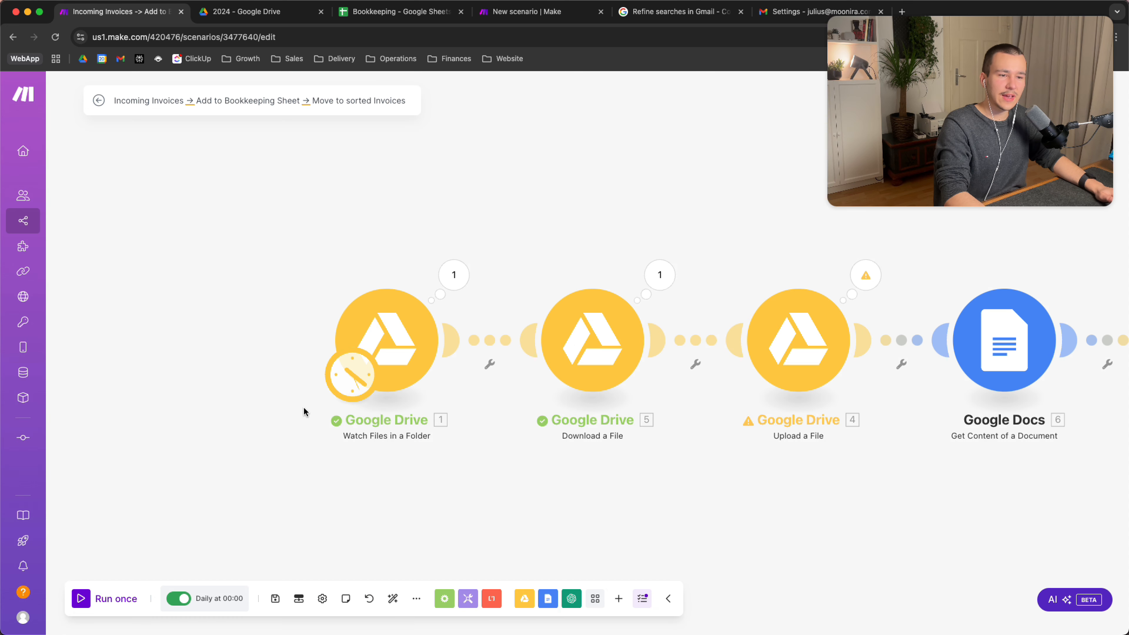
{"action": "left_click", "coordinate": [353, 376]}
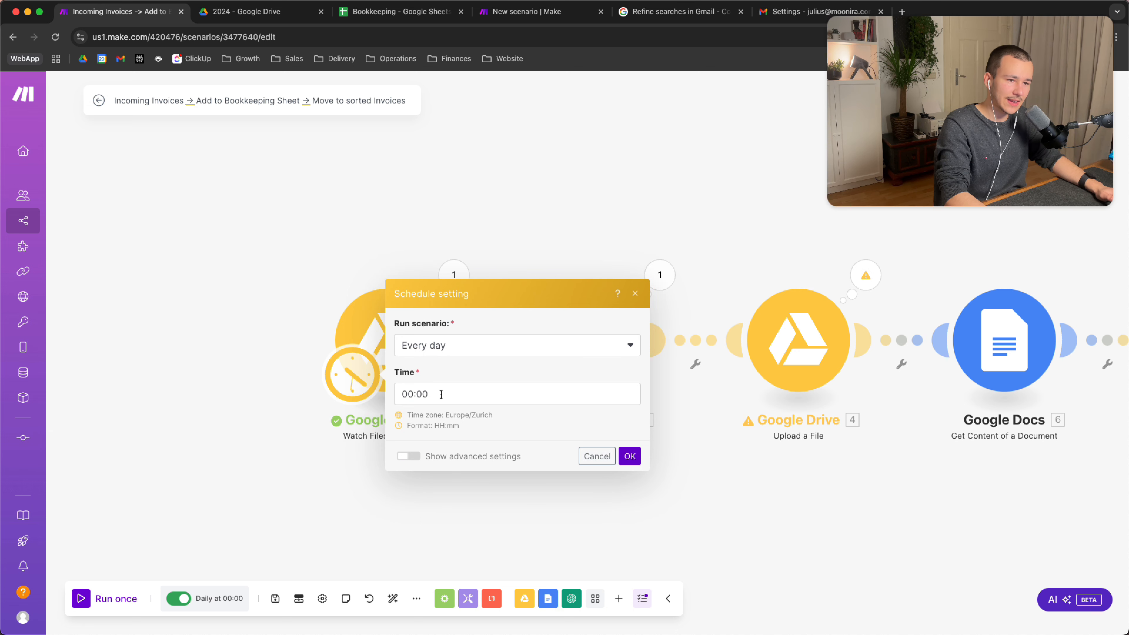
{"action": "left_click", "coordinate": [257, 387]}
{"action": "left_click", "coordinate": [356, 372]}
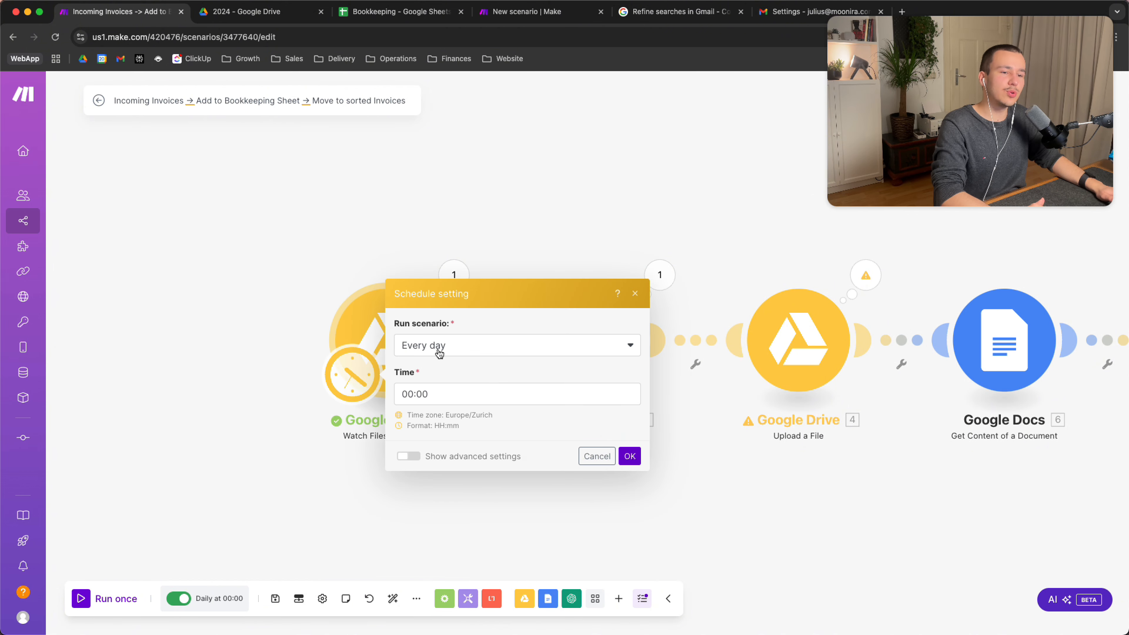
{"action": "left_click", "coordinate": [298, 316]}
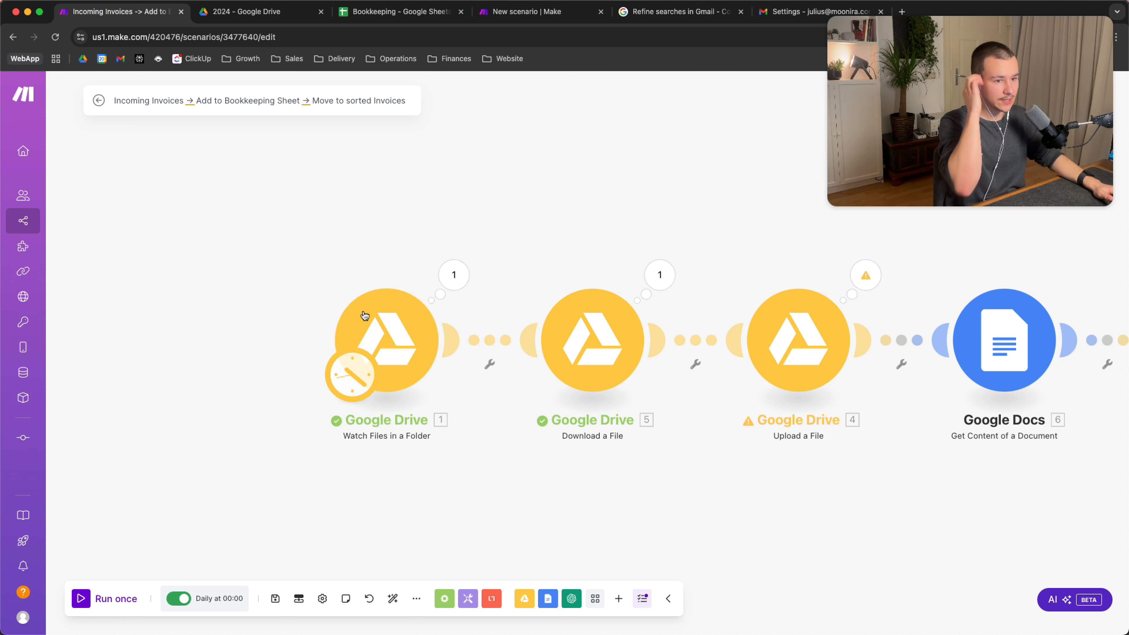
Replace the Watch Files trigger's Limit of 100 with 500 and confirm the settings
{"action": "left_click", "coordinate": [427, 339]}
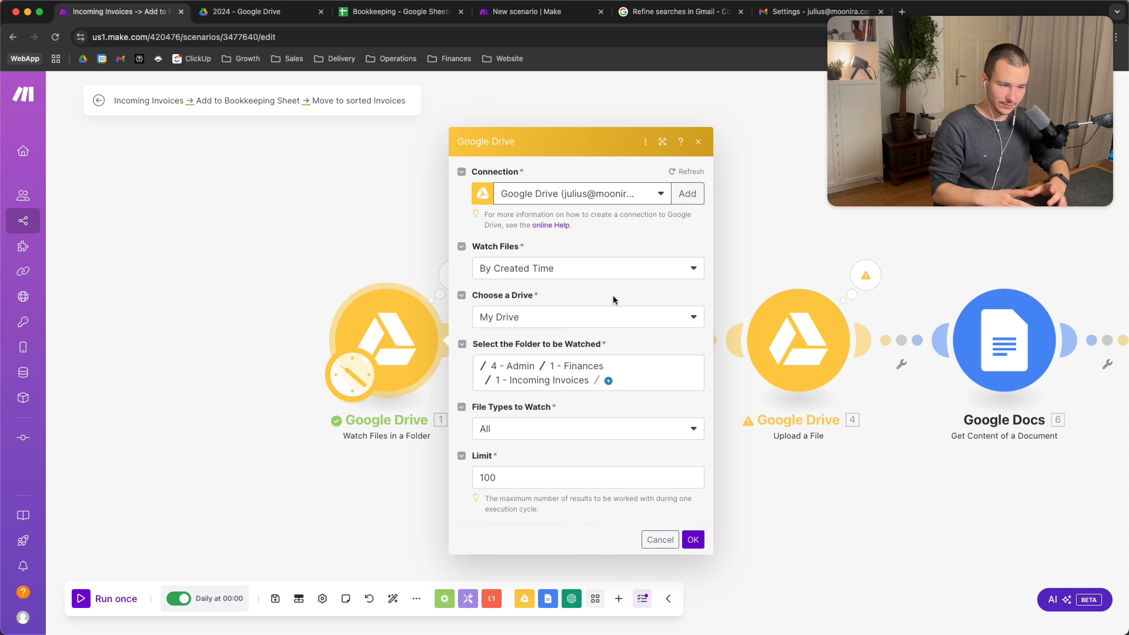
{"action": "double_click", "coordinate": [503, 471]}
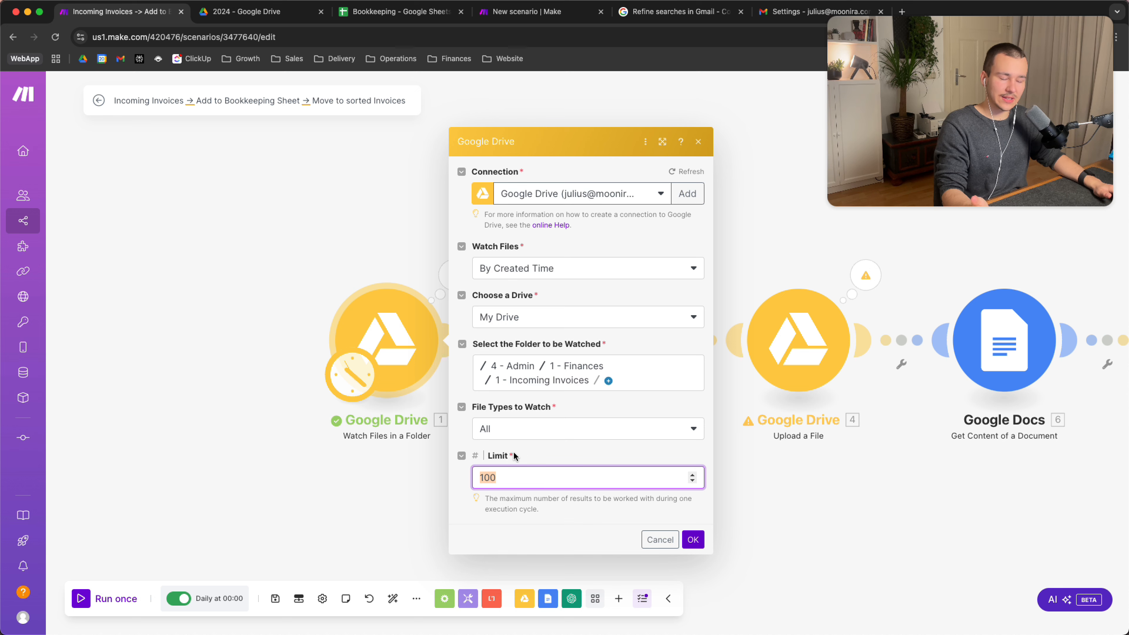
{"action": "left_click", "coordinate": [524, 443]}
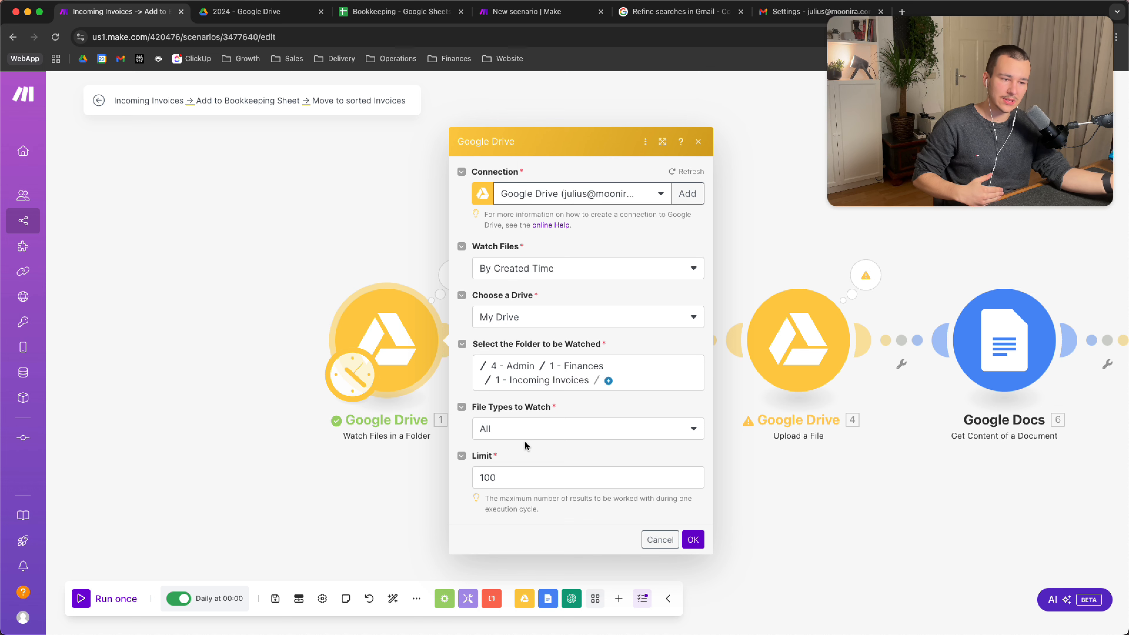
{"action": "left_click", "coordinate": [561, 467]}
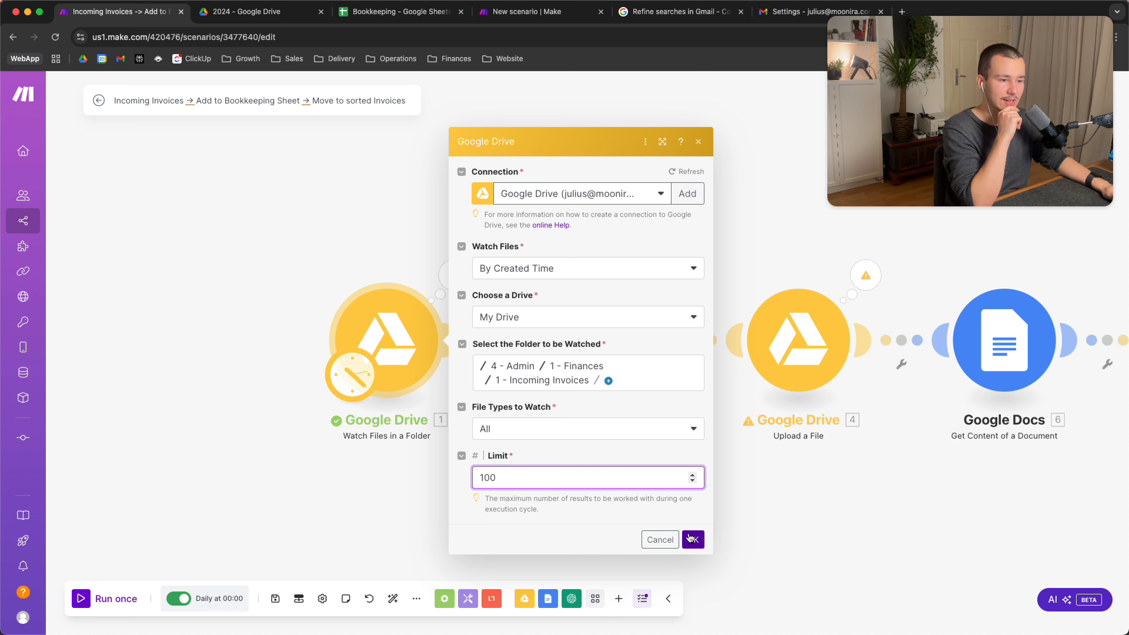
{"action": "double_click", "coordinate": [612, 479]}
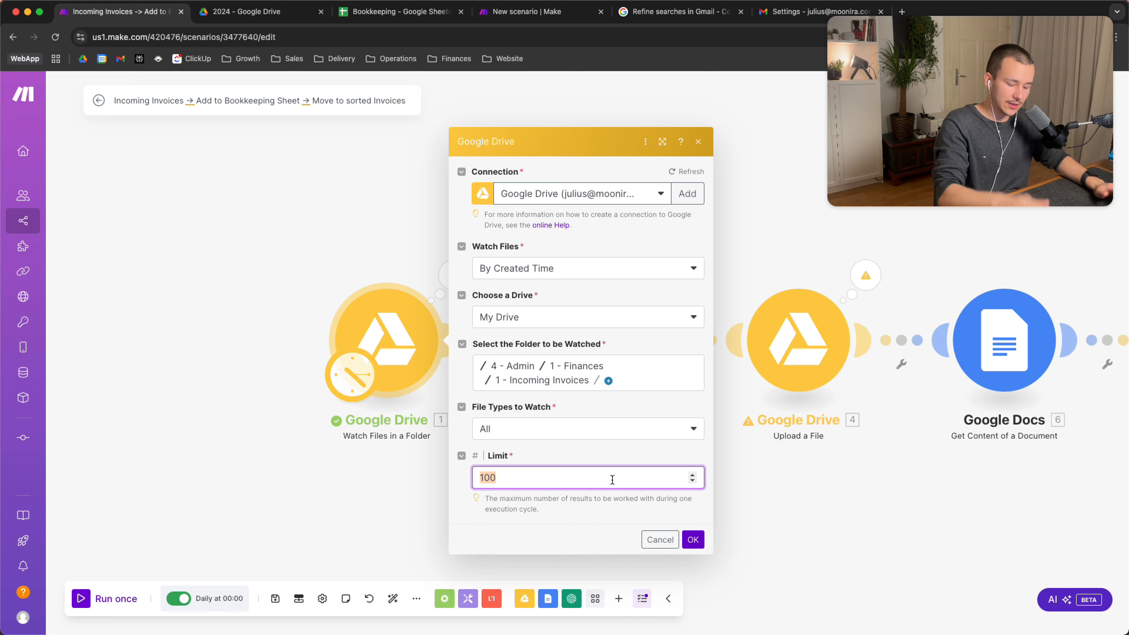
{"action": "type", "text": "5"}
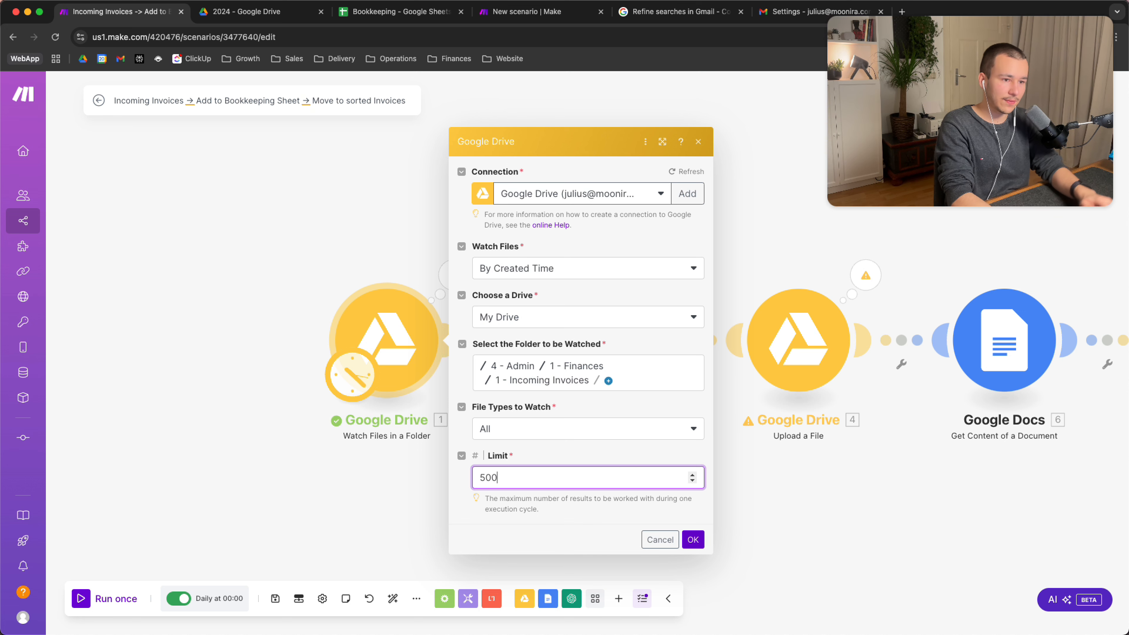
{"action": "left_click", "coordinate": [556, 452]}
{"action": "double_click", "coordinate": [586, 482]}
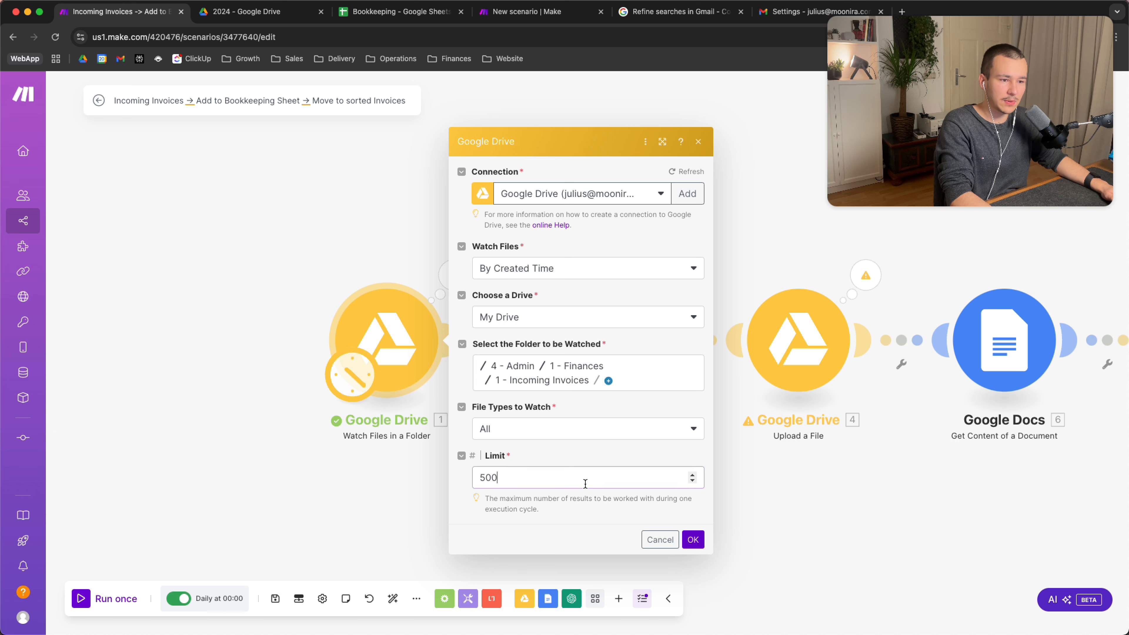
{"action": "type", "text": "100"}
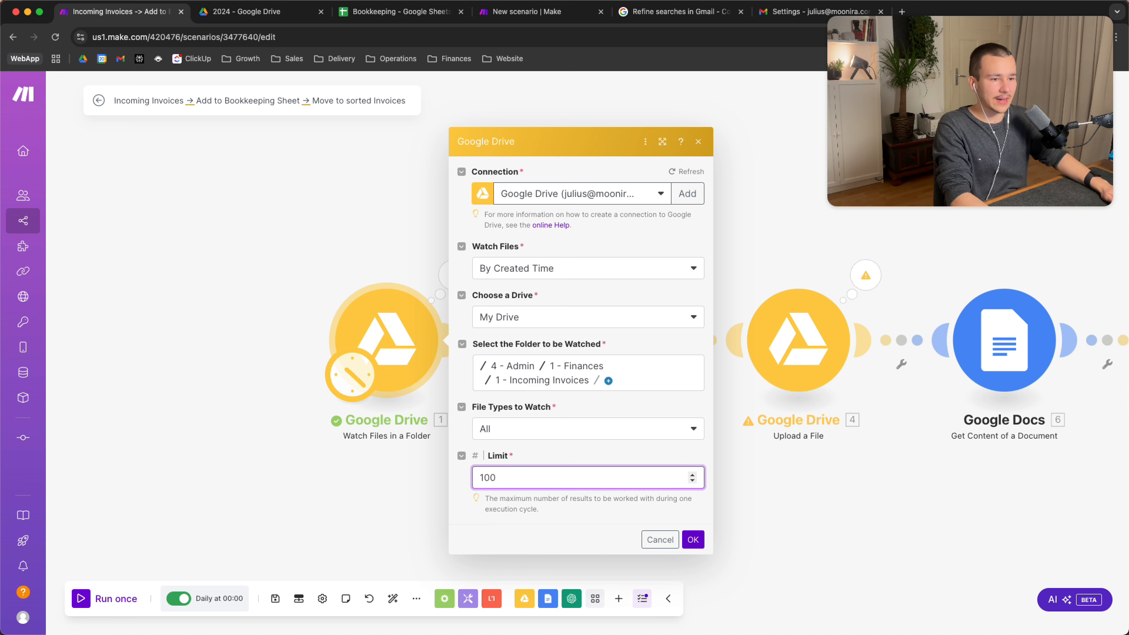
{"action": "double_click", "coordinate": [590, 481]}
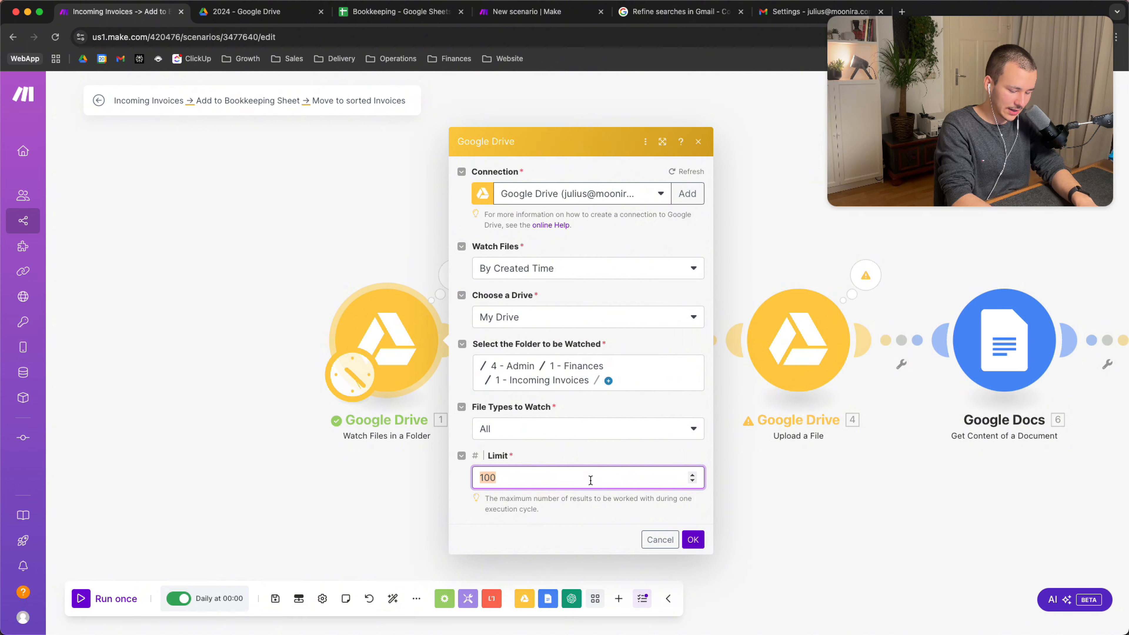
{"action": "type", "text": "500"}
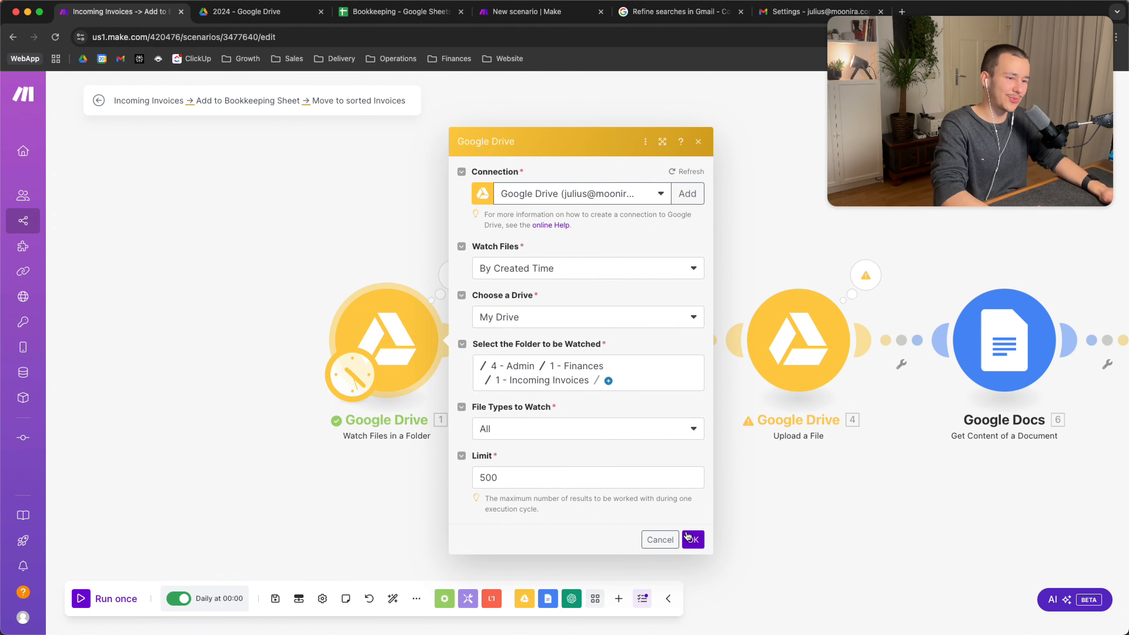
{"action": "left_click", "coordinate": [692, 540]}
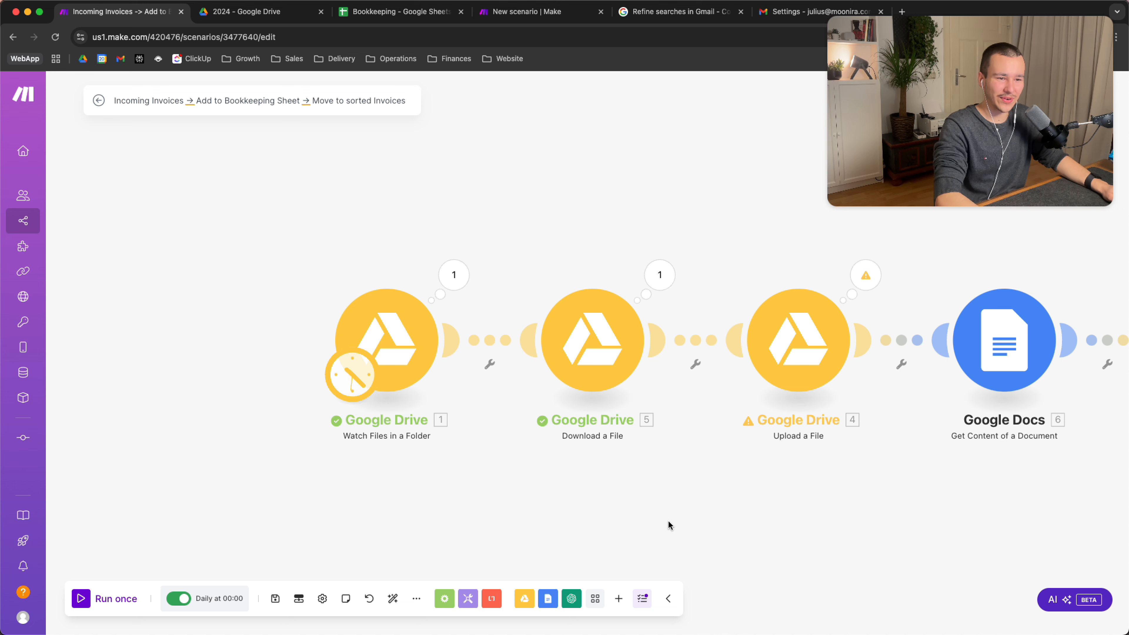
{"action": "left_click_drag", "start_coordinate": [667, 520], "coordinate": [590, 517]}
{"action": "left_click", "coordinate": [339, 353]}
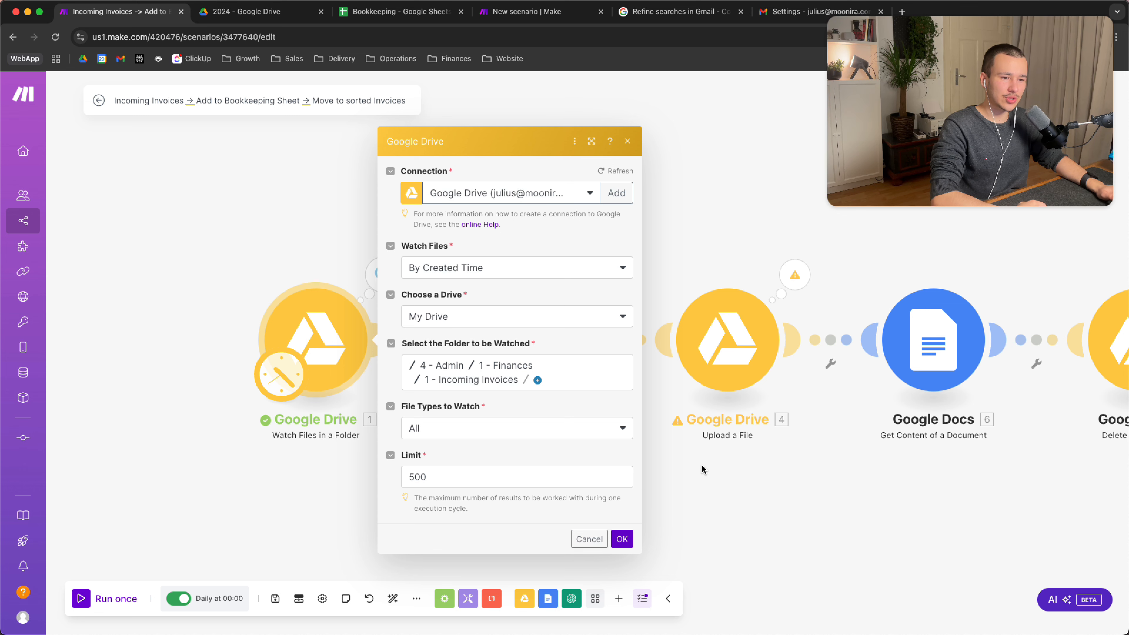
{"action": "left_click", "coordinate": [743, 472]}
{"action": "left_click_drag", "start_coordinate": [750, 482], "coordinate": [644, 480]}
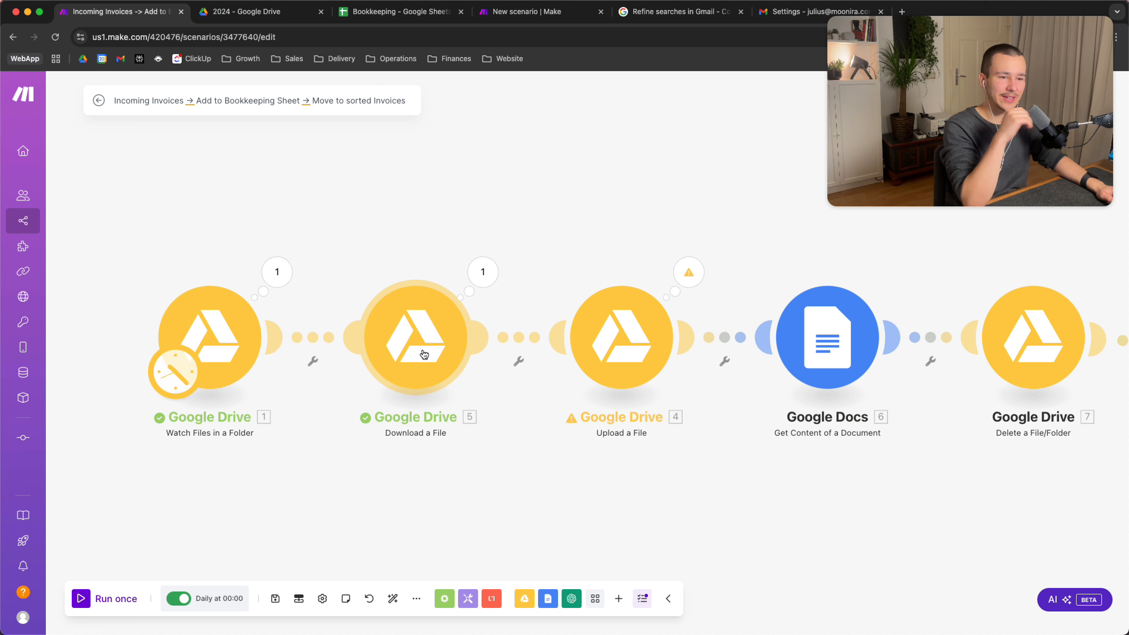
{"action": "left_click", "coordinate": [412, 348]}
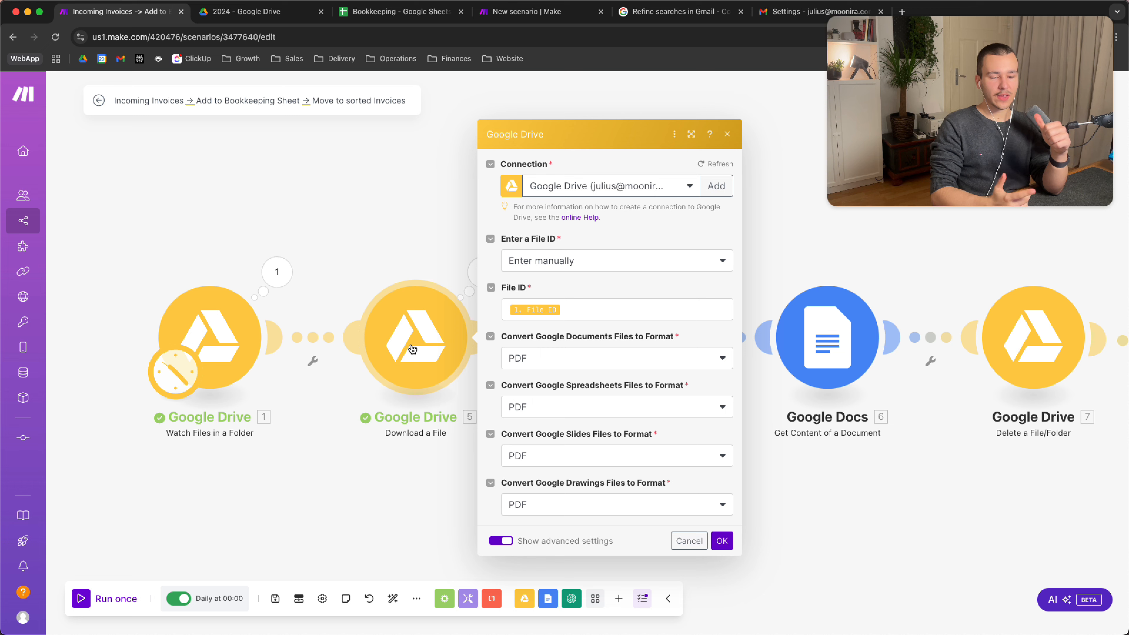
{"action": "left_click", "coordinate": [376, 491]}
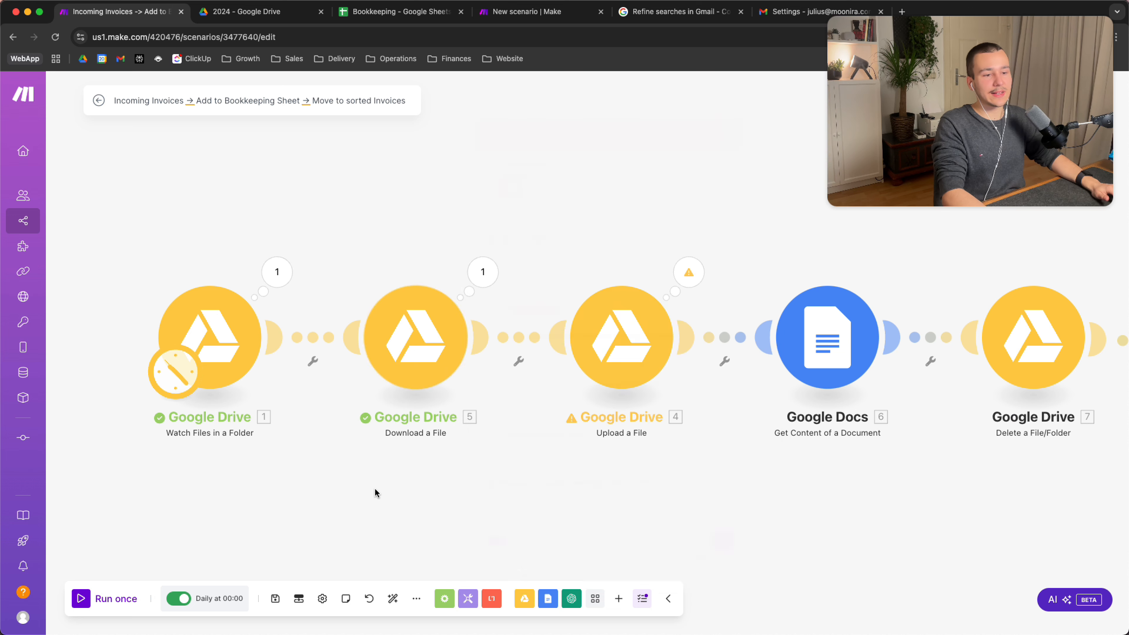
{"action": "scroll", "coordinate": [376, 491], "scroll_direction": "down", "scroll_amount": 5}
{"action": "scroll", "coordinate": [376, 491], "scroll_direction": "up", "scroll_amount": 3}
{"action": "left_click_drag", "start_coordinate": [377, 491], "coordinate": [377, 391]}
{"action": "right_click", "coordinate": [377, 391]}
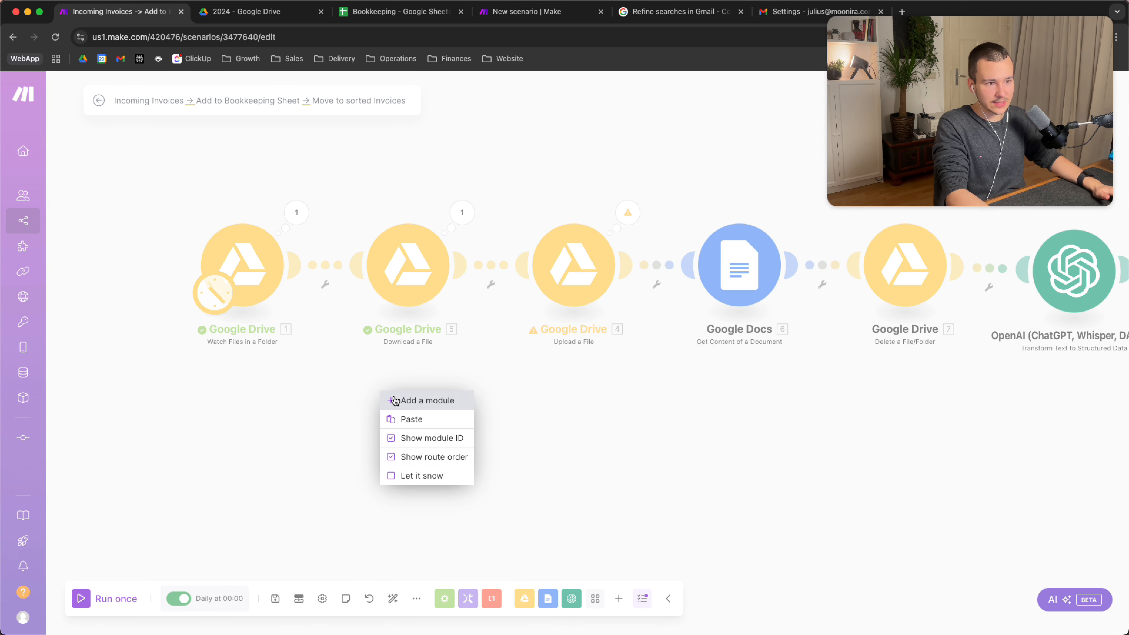
{"action": "left_click", "coordinate": [397, 399]}
{"action": "type", "text": "pdf"}
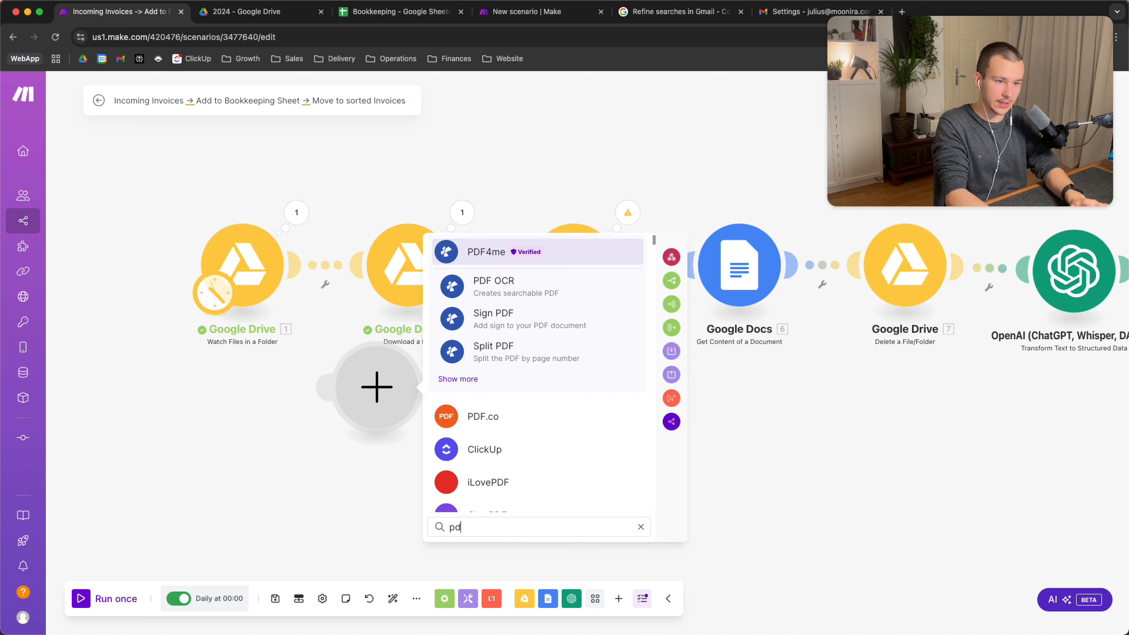
{"action": "key", "text": "Down"}
{"action": "key", "text": "Down"}
{"action": "key", "text": "Down"}
{"action": "key", "text": "Down"}
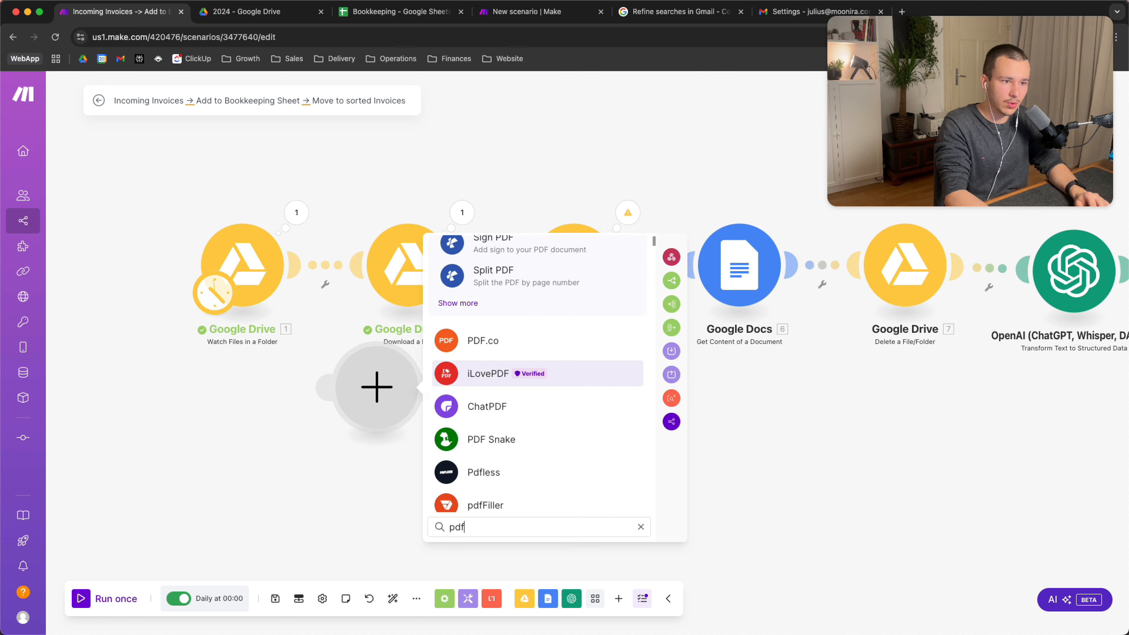
{"action": "key", "text": "Up"}
{"action": "key", "text": "Down"}
{"action": "key", "text": "Up"}
{"action": "key", "text": "Up"}
{"action": "key", "text": "Up"}
{"action": "key", "text": "Up"}
{"action": "key", "text": "Up"}
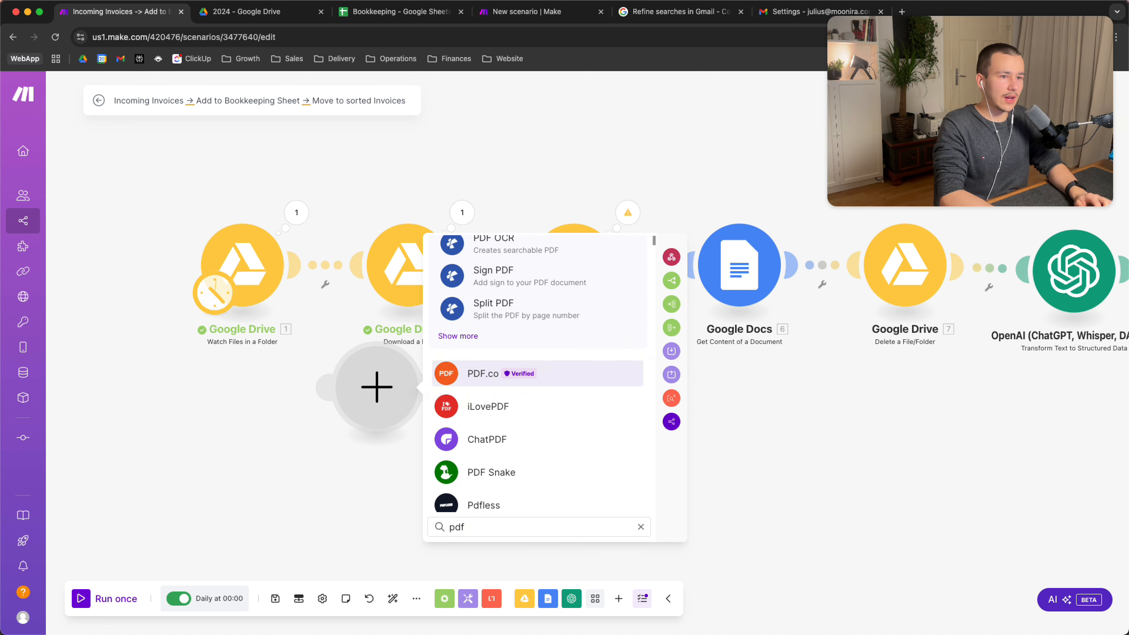
{"action": "key", "text": "Down"}
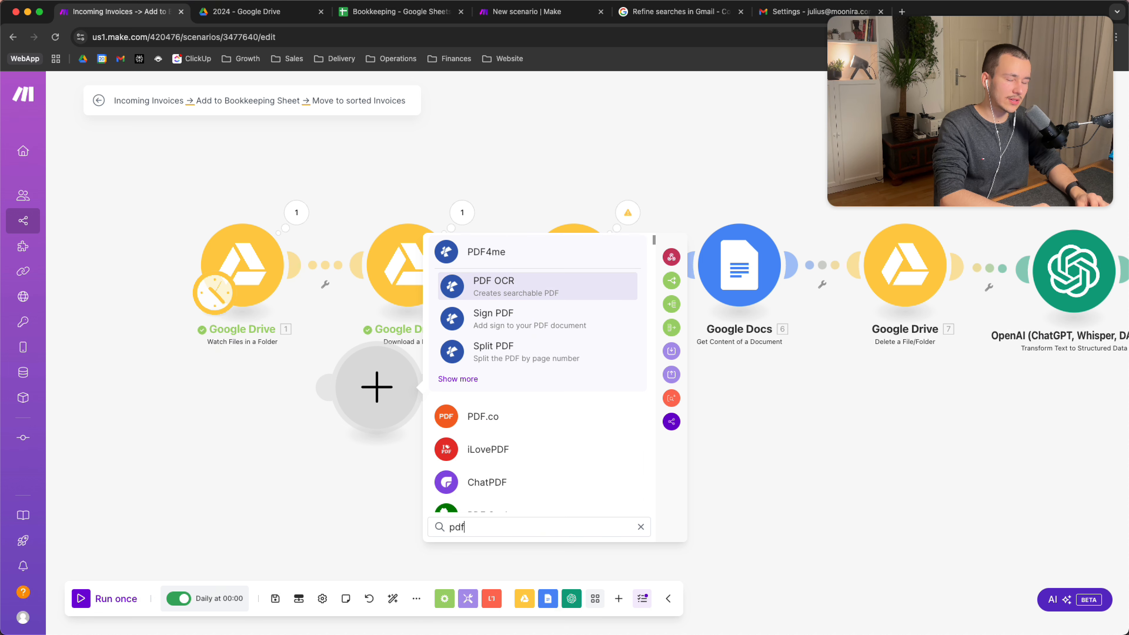
{"action": "key", "text": "Down"}
{"action": "key", "text": "Down"}
{"action": "key", "text": "Down"}
{"action": "key", "text": "Down"}
{"action": "key", "text": "Down"}
{"action": "key", "text": "Down"}
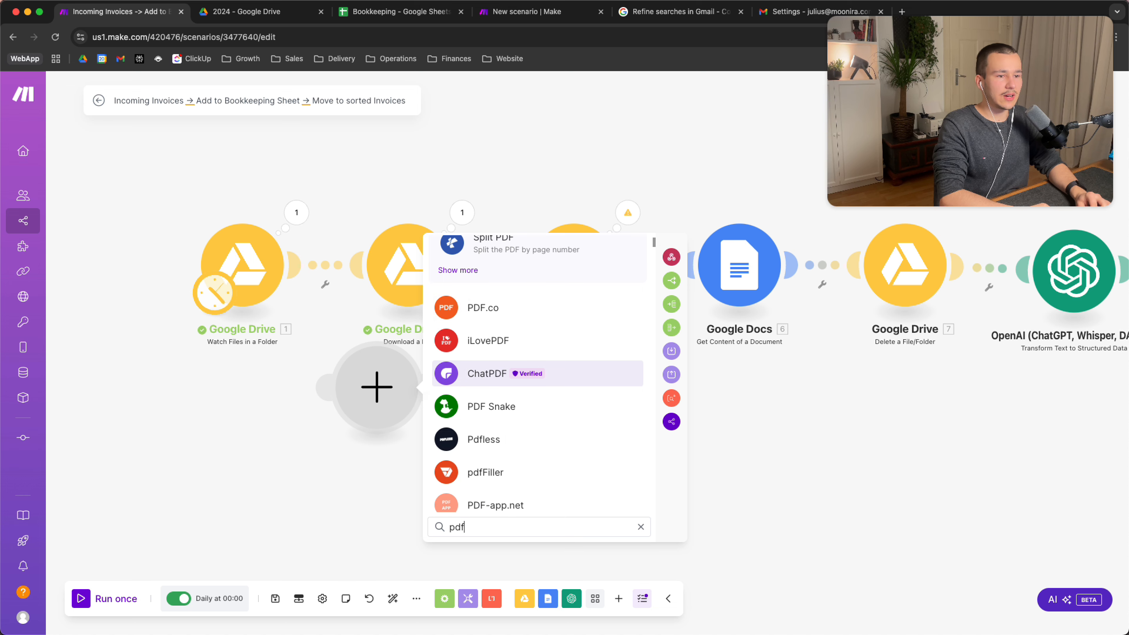
{"action": "key", "text": "Escape"}
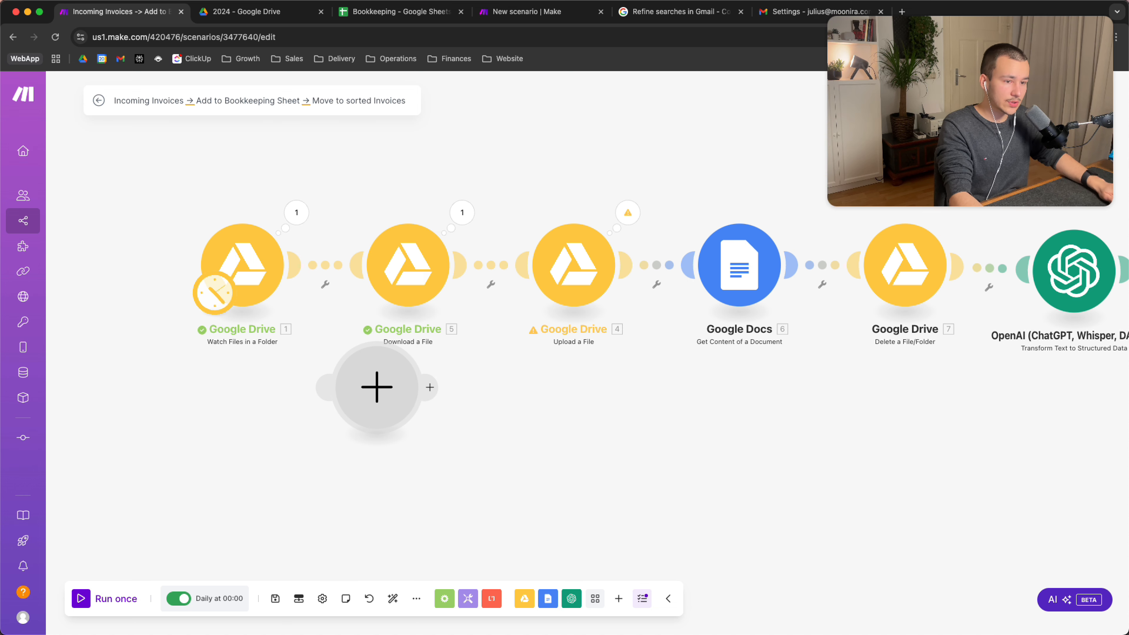
{"action": "right_click", "coordinate": [391, 391]}
{"action": "left_click", "coordinate": [415, 420]}
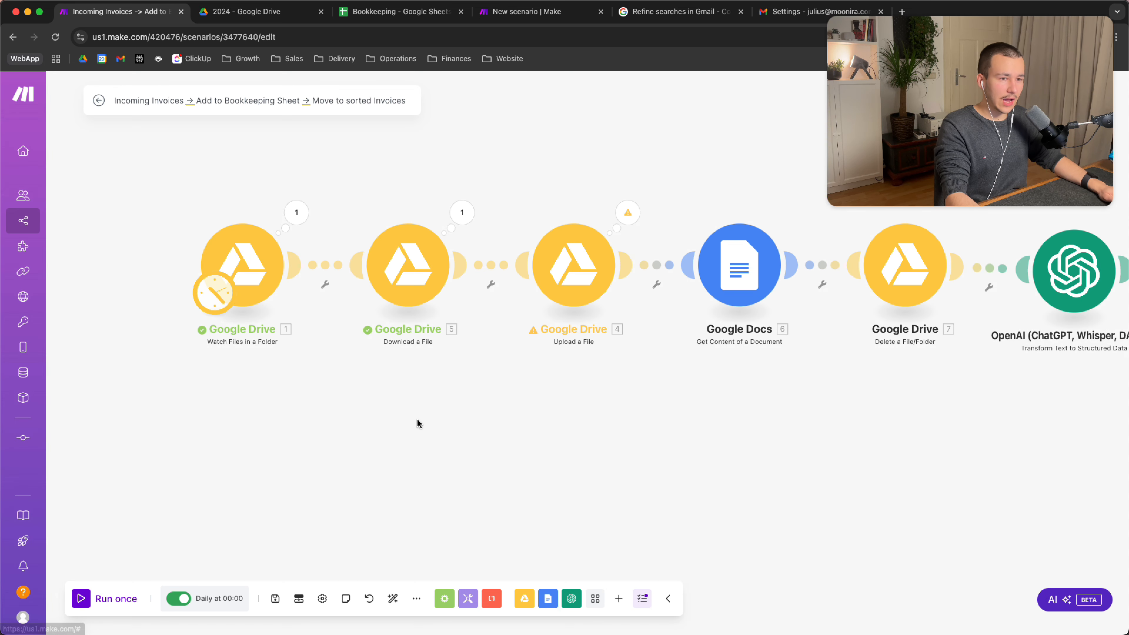
{"action": "scroll", "coordinate": [457, 440], "scroll_direction": "up", "scroll_amount": 5}
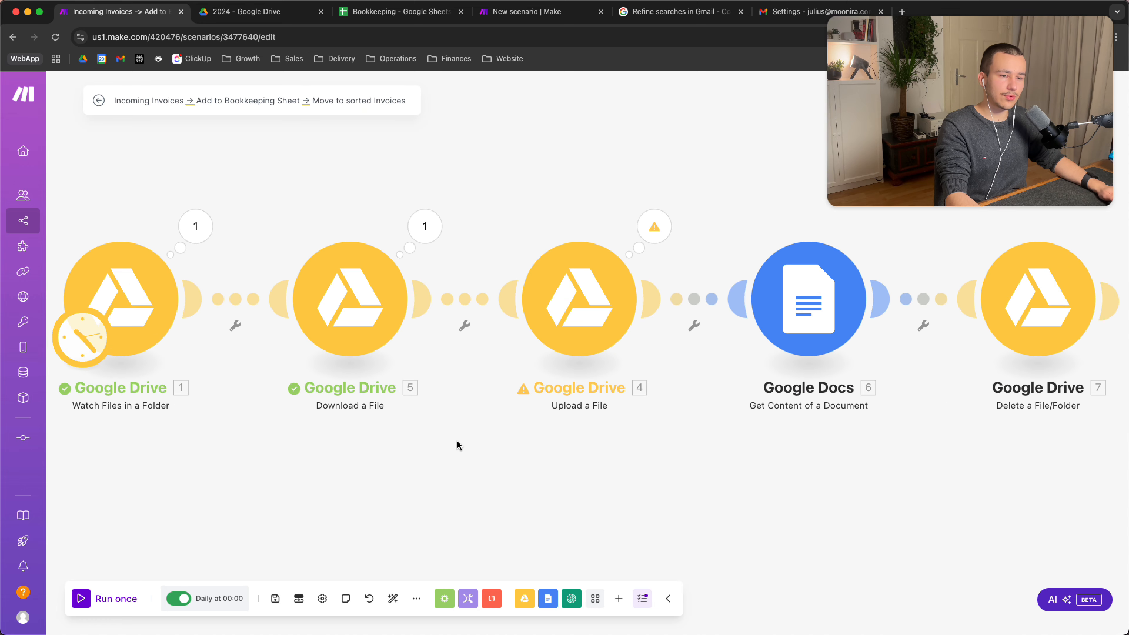
Check that the Download a File step's File ID comes from the trigger, hide advanced conversion settings, and confirm
{"action": "left_click_drag", "start_coordinate": [452, 465], "coordinate": [479, 471]}
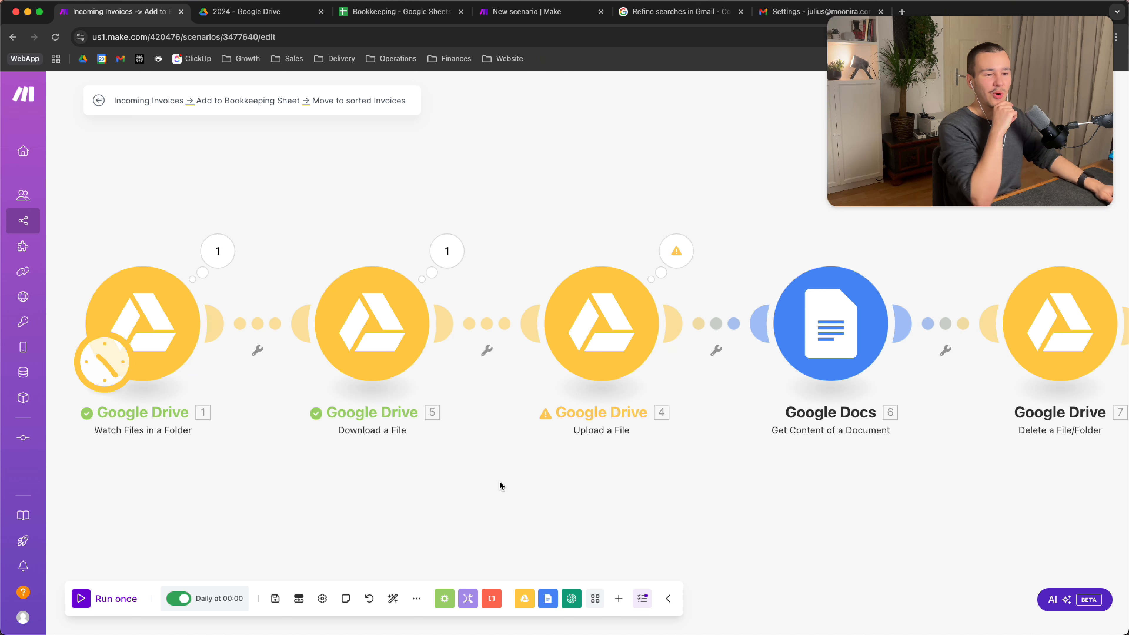
{"action": "scroll", "coordinate": [498, 484], "scroll_direction": "right", "scroll_amount": 2}
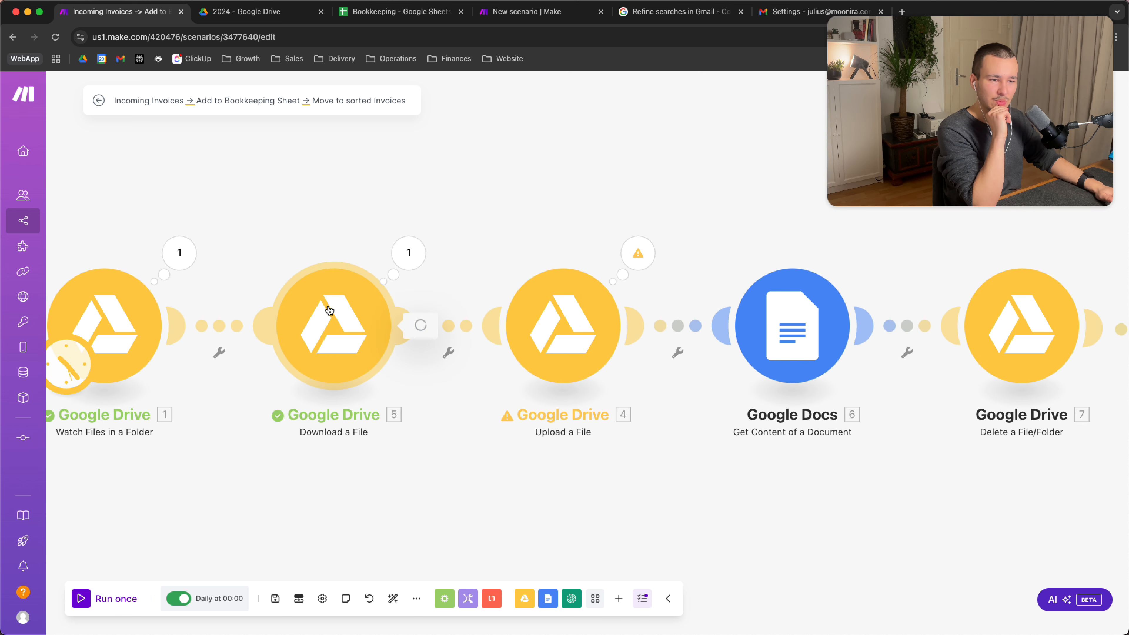
{"action": "left_click", "coordinate": [334, 313]}
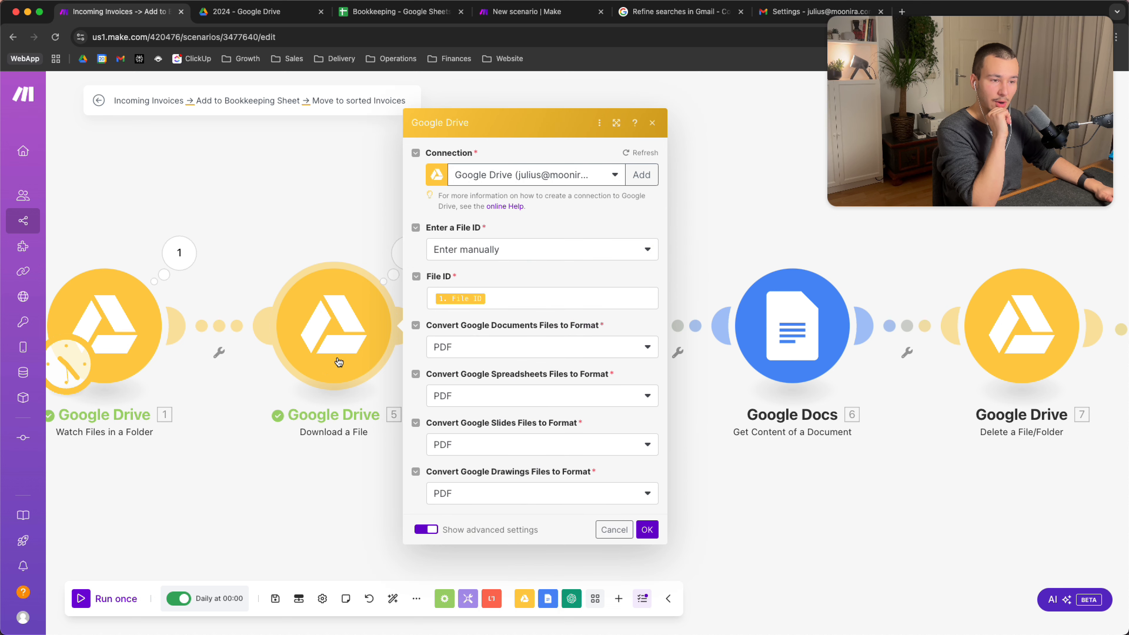
{"action": "left_click", "coordinate": [508, 301]}
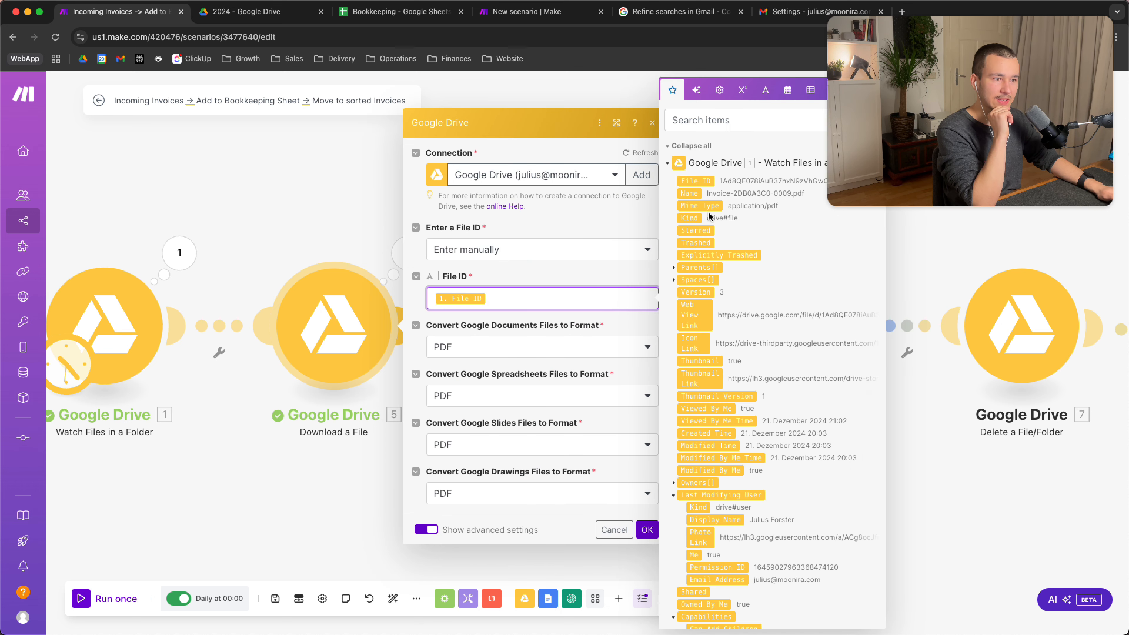
{"action": "left_click", "coordinate": [544, 266]}
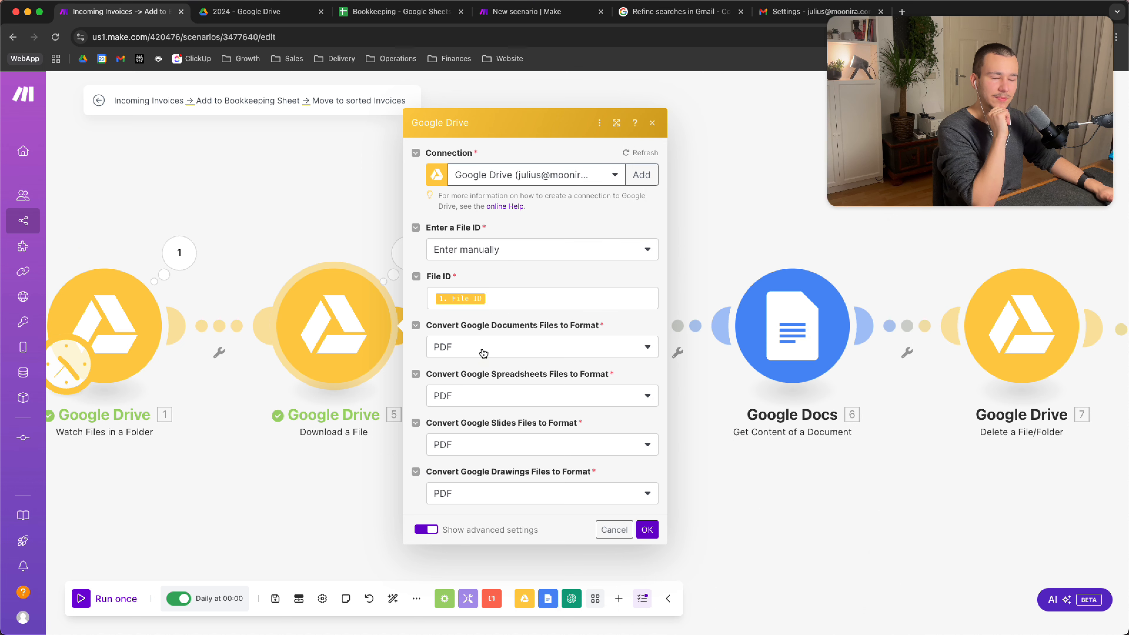
{"action": "left_click", "coordinate": [420, 530]}
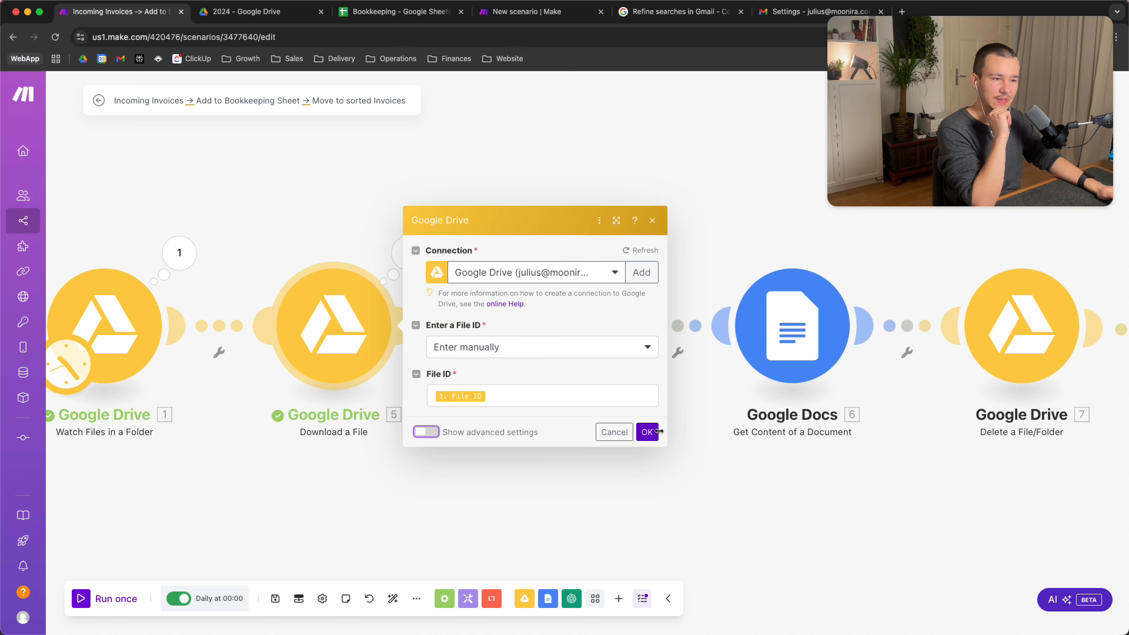
{"action": "left_click", "coordinate": [647, 432]}
{"action": "scroll", "coordinate": [640, 445], "scroll_direction": "right", "scroll_amount": 3}
{"action": "left_click", "coordinate": [458, 323]}
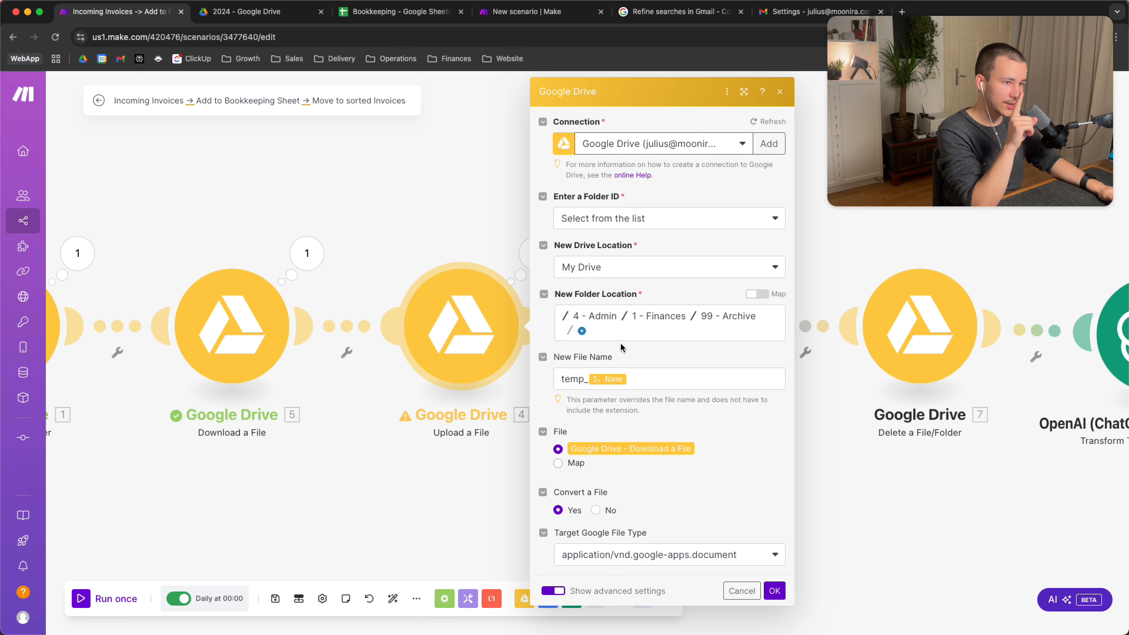
{"action": "triple_click", "coordinate": [566, 377]}
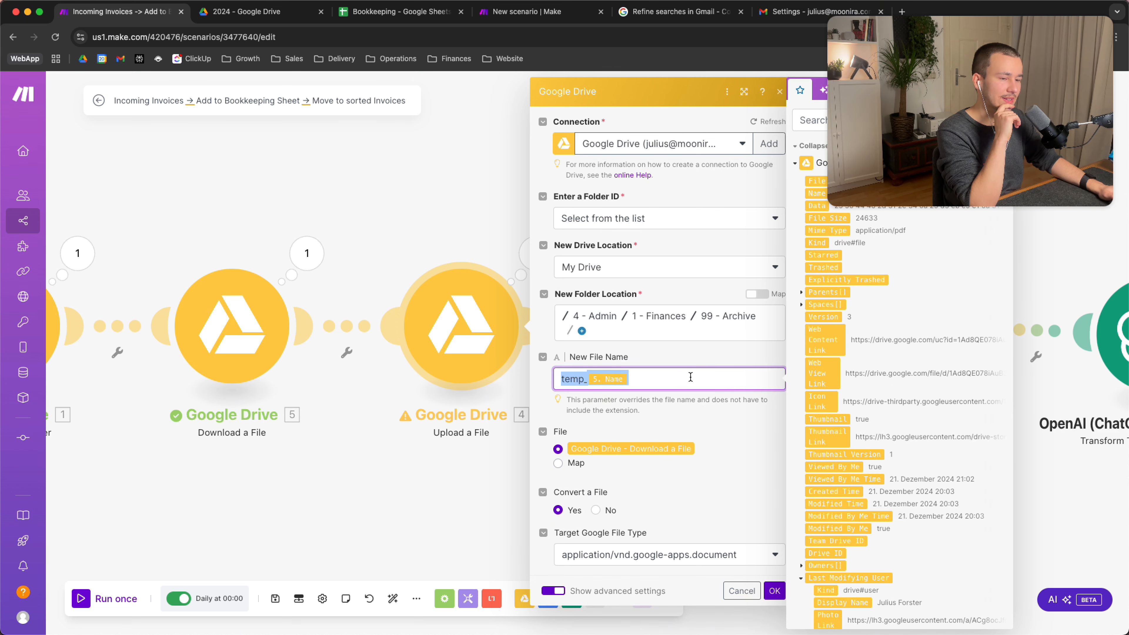
{"action": "left_click", "coordinate": [738, 453]}
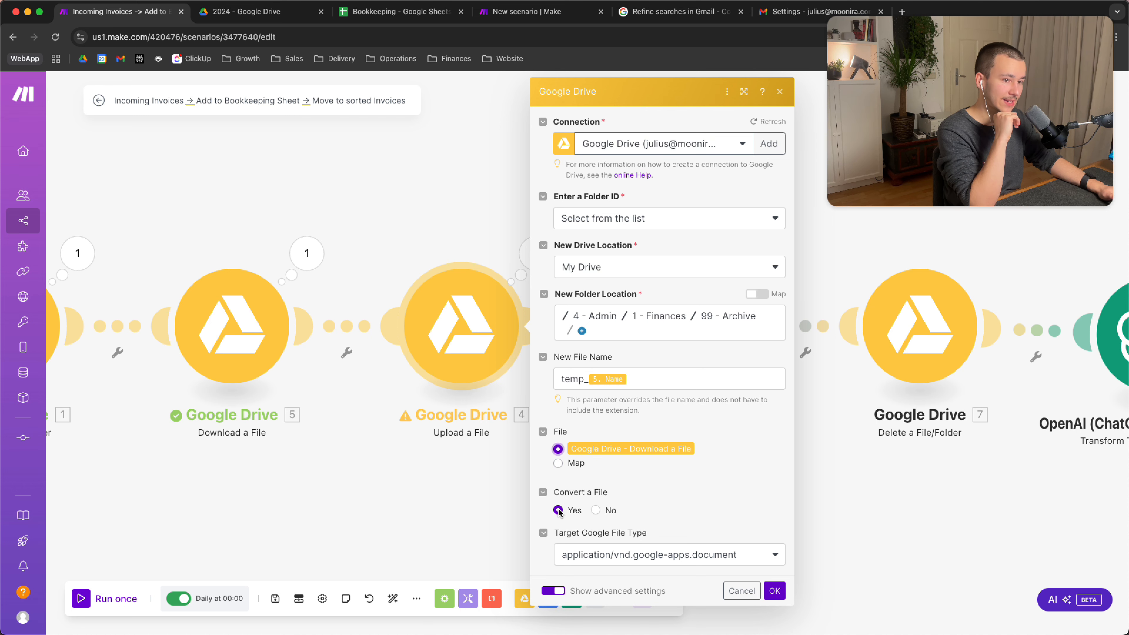
{"action": "left_click", "coordinate": [592, 557]}
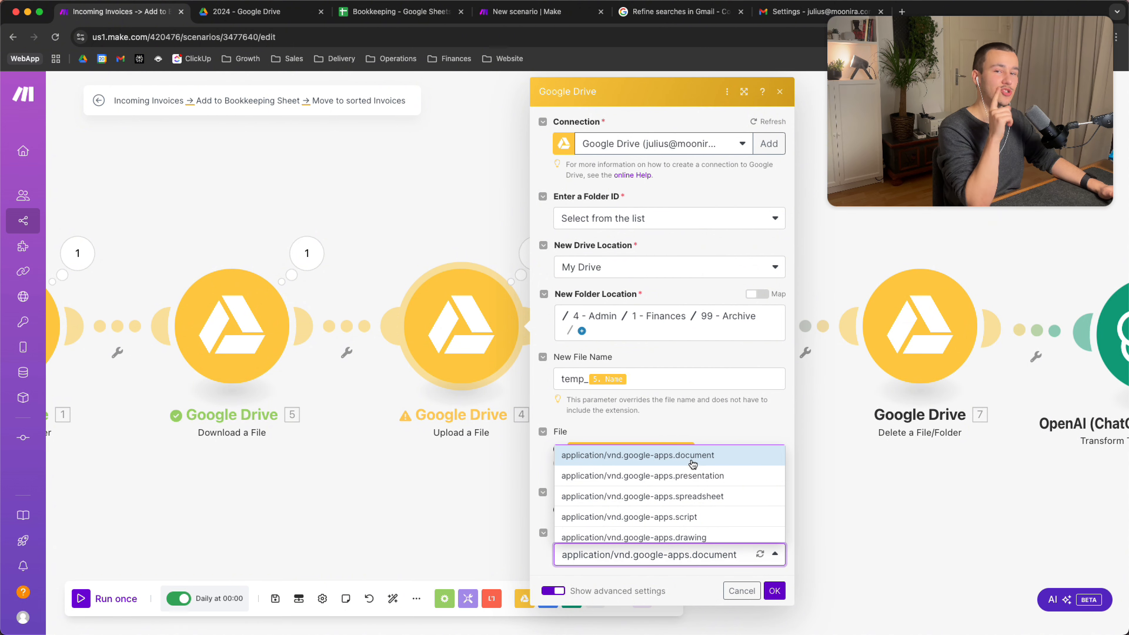
{"action": "left_click", "coordinate": [706, 429]}
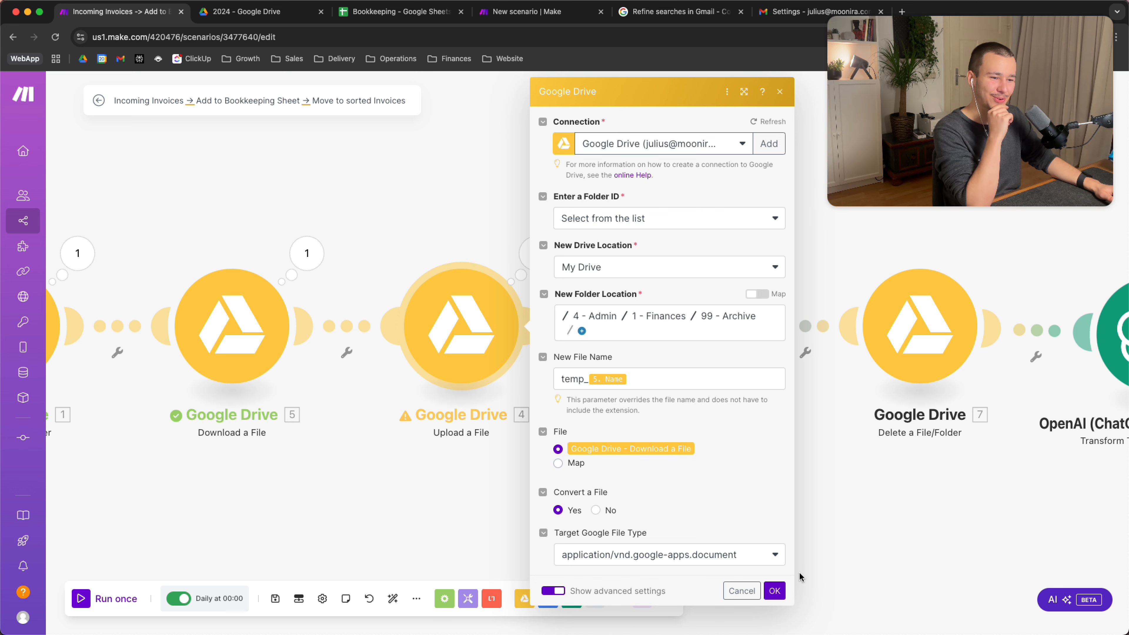
{"action": "left_click", "coordinate": [775, 590]}
{"action": "left_click_drag", "start_coordinate": [562, 474], "coordinate": [478, 513]}
{"action": "left_click_drag", "start_coordinate": [582, 511], "coordinate": [752, 508]}
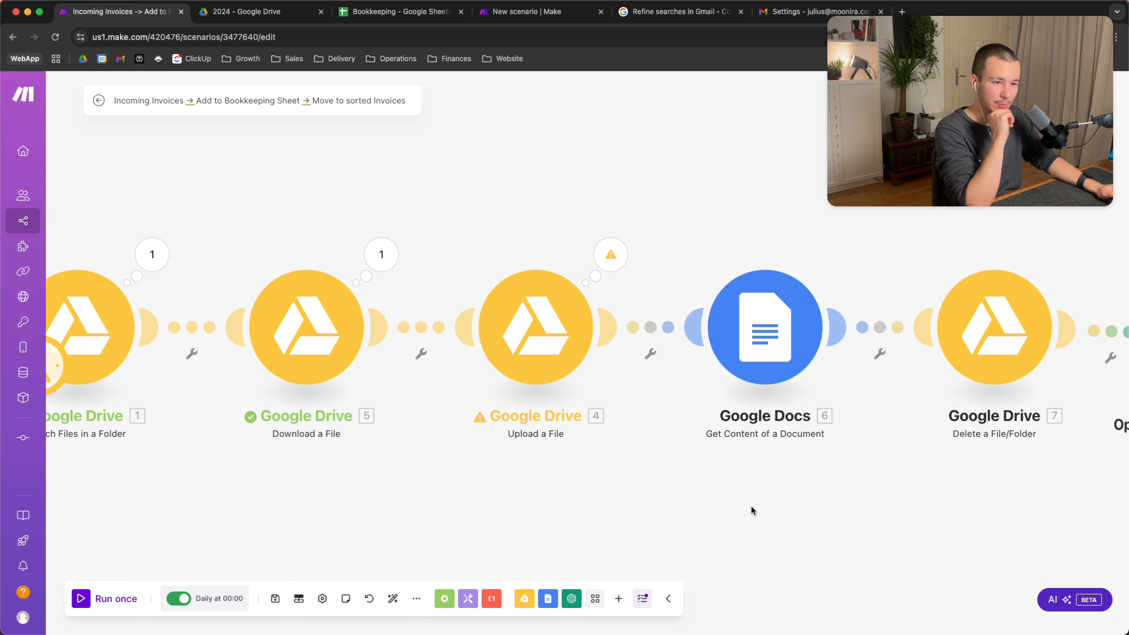
{"action": "left_click", "coordinate": [551, 349]}
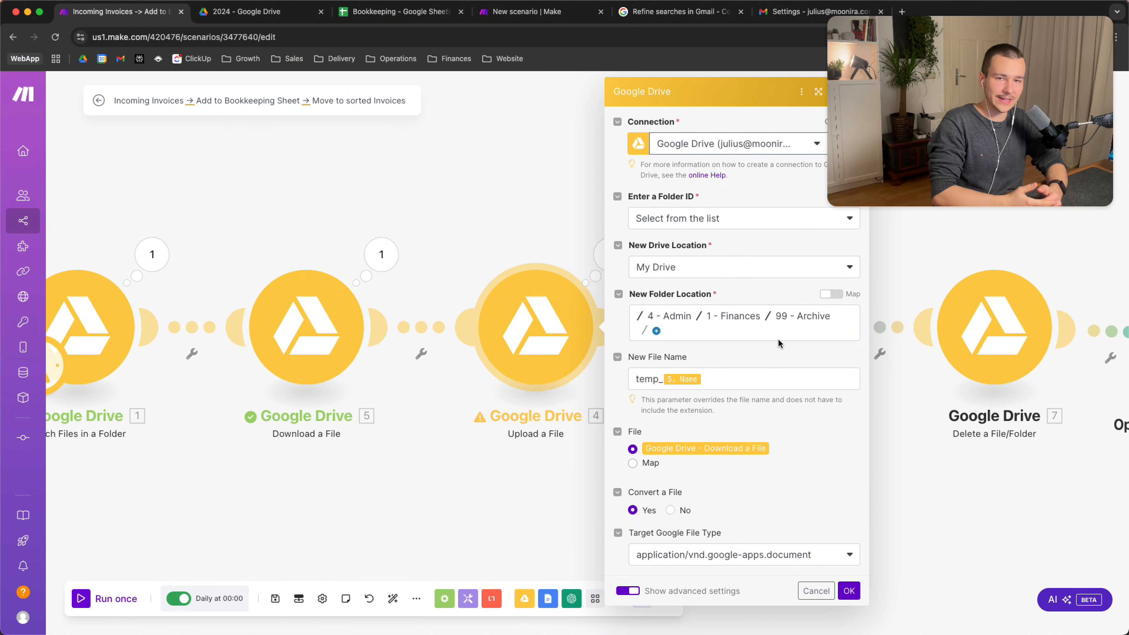
{"action": "left_click", "coordinate": [653, 377]}
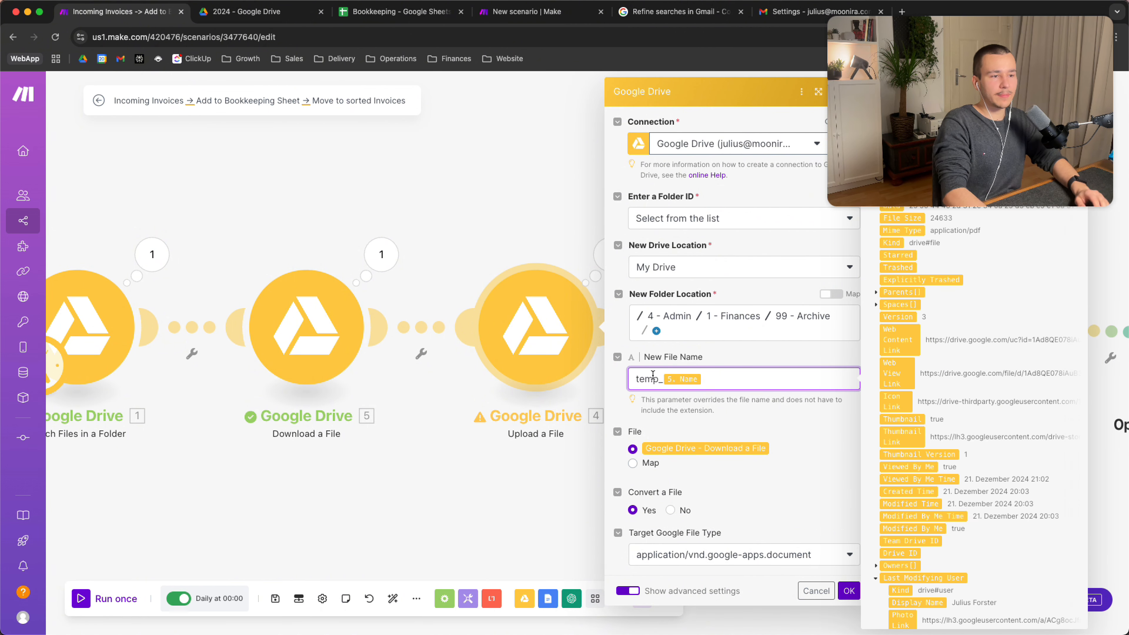
{"action": "key", "text": "shift+Left"}
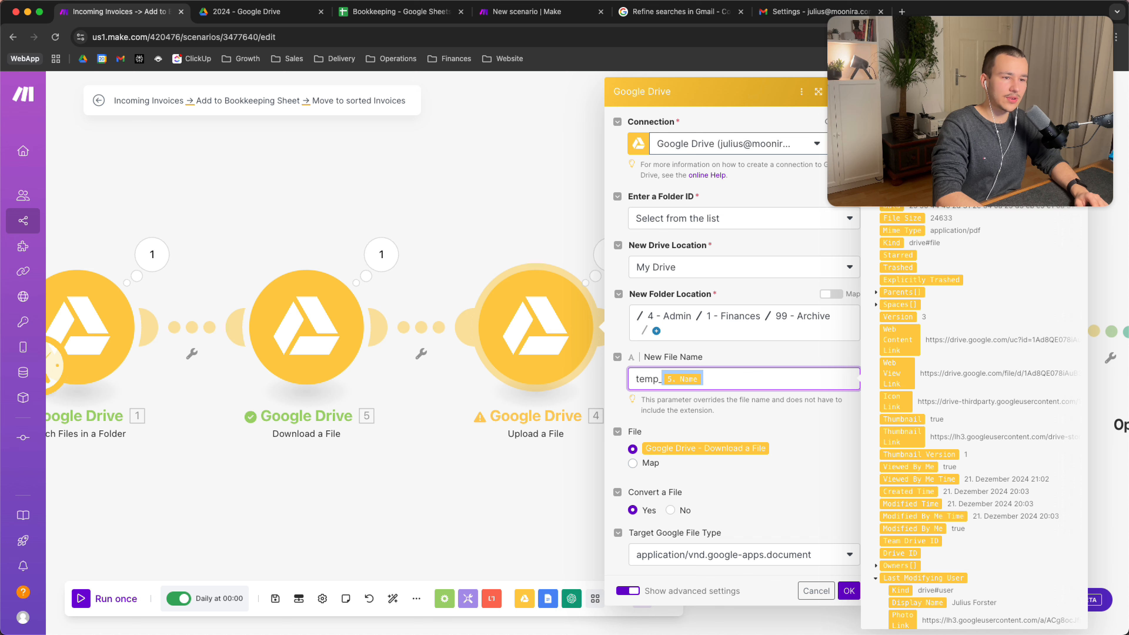
{"action": "left_click_drag", "start_coordinate": [1033, 69], "coordinate": [216, 73]}
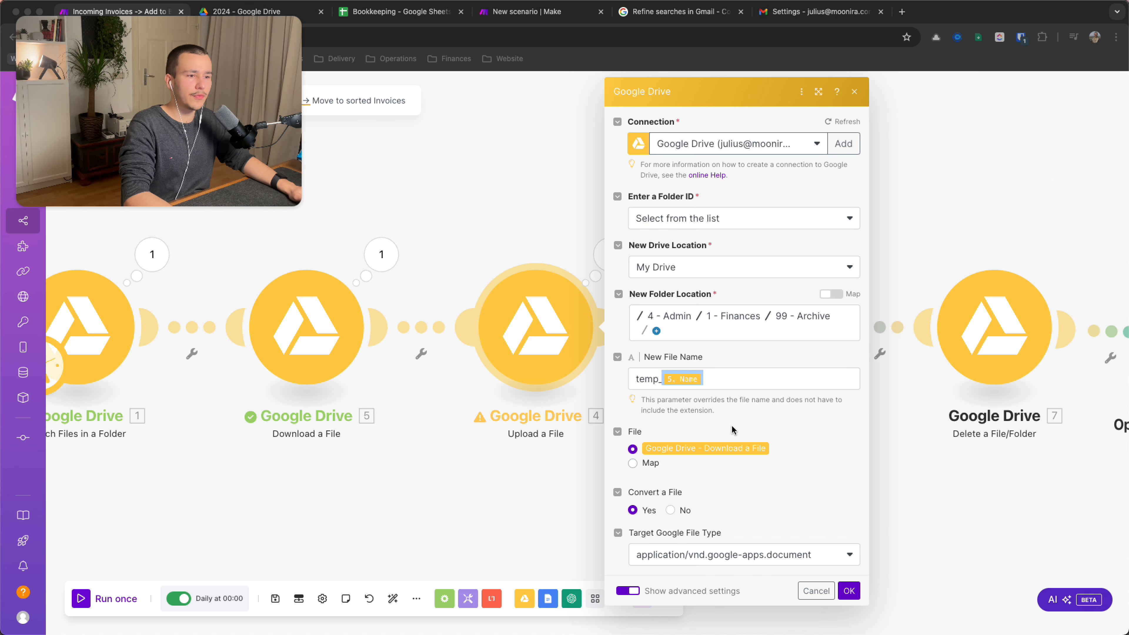
{"action": "left_click", "coordinate": [727, 377]}
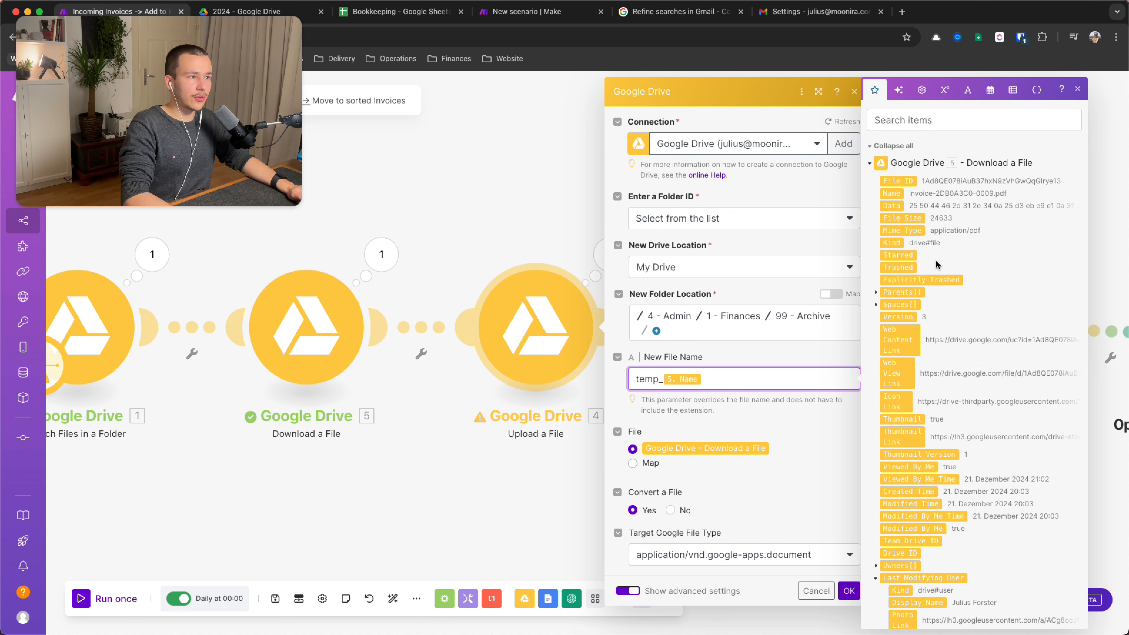
{"action": "scroll", "coordinate": [937, 267], "scroll_direction": "down", "scroll_amount": 5}
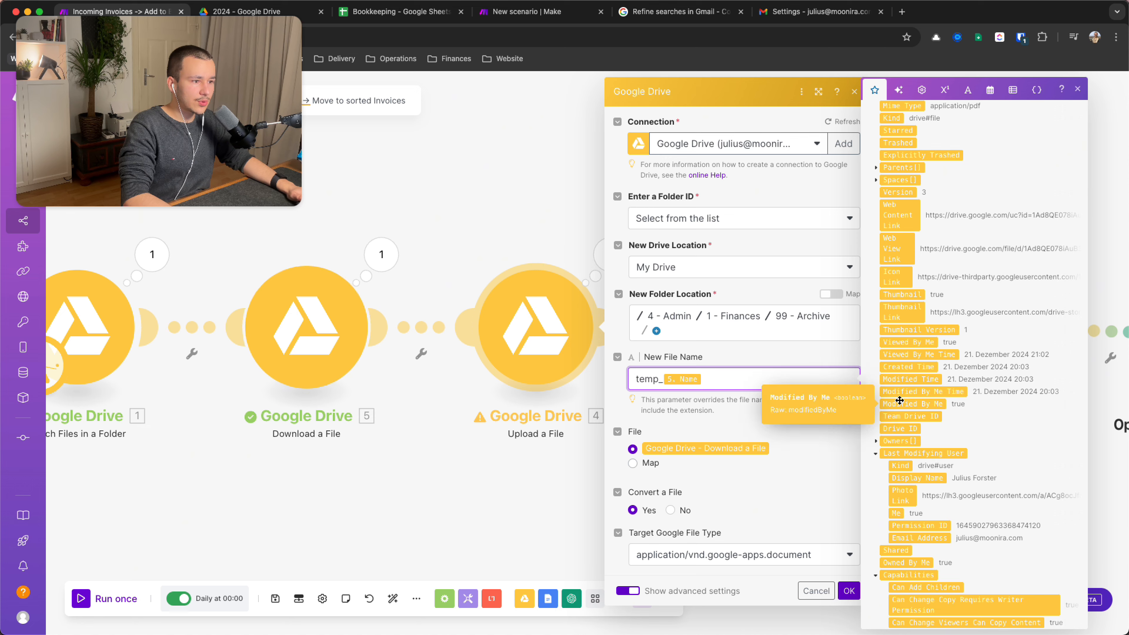
{"action": "scroll", "coordinate": [922, 356], "scroll_direction": "down", "scroll_amount": 4}
{"action": "scroll", "coordinate": [919, 391], "scroll_direction": "up", "scroll_amount": 9}
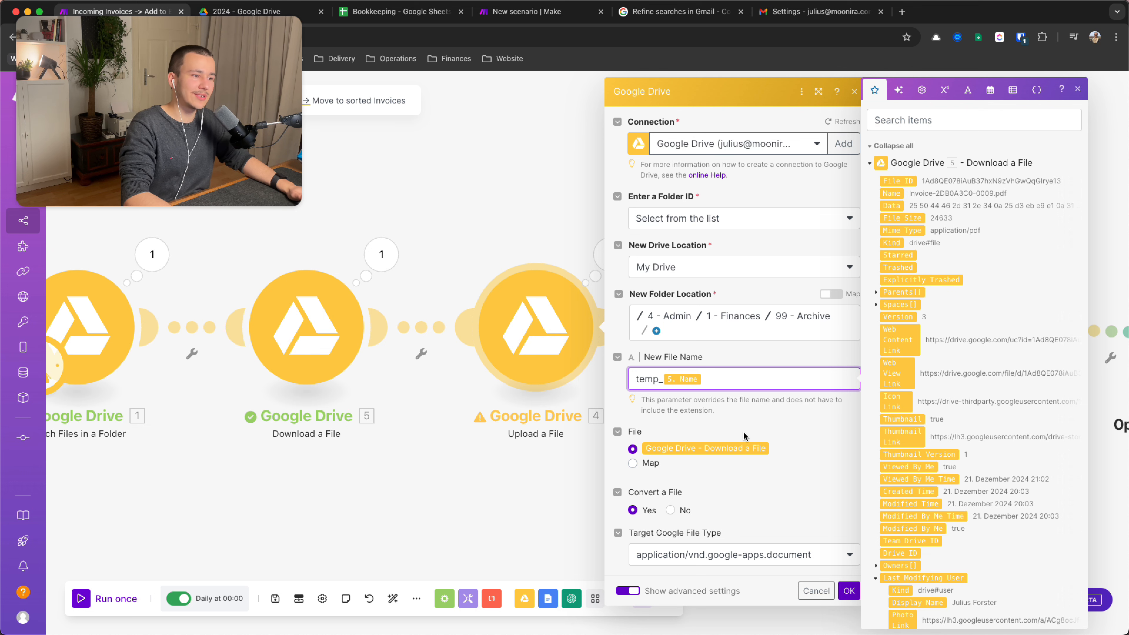
{"action": "left_click_drag", "start_coordinate": [711, 381], "coordinate": [662, 379]}
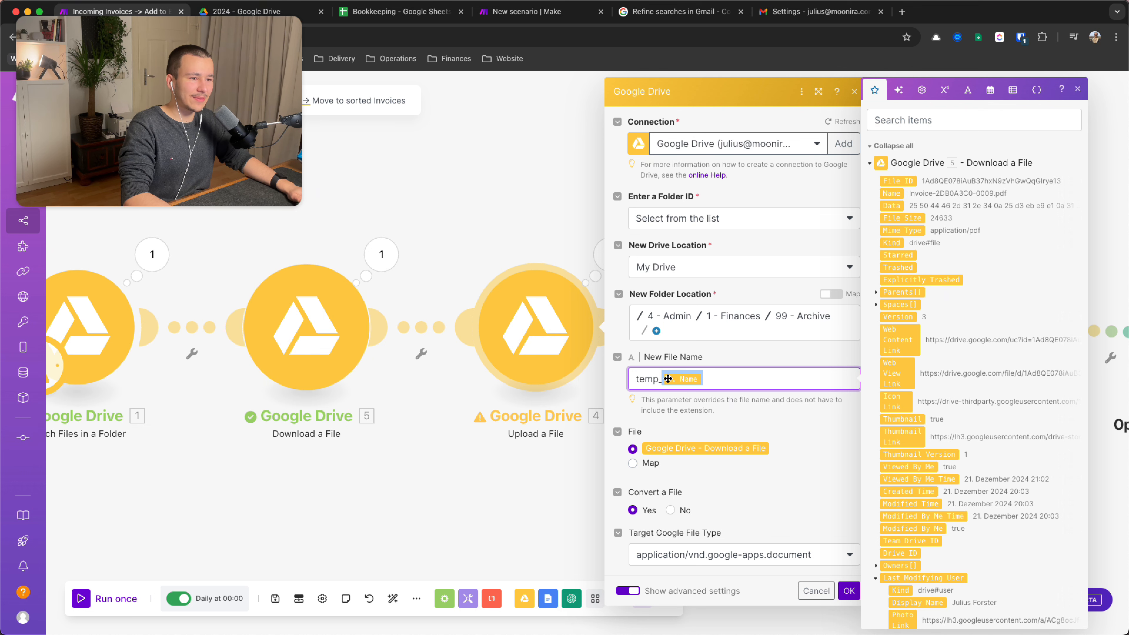
{"action": "left_click", "coordinate": [736, 378]}
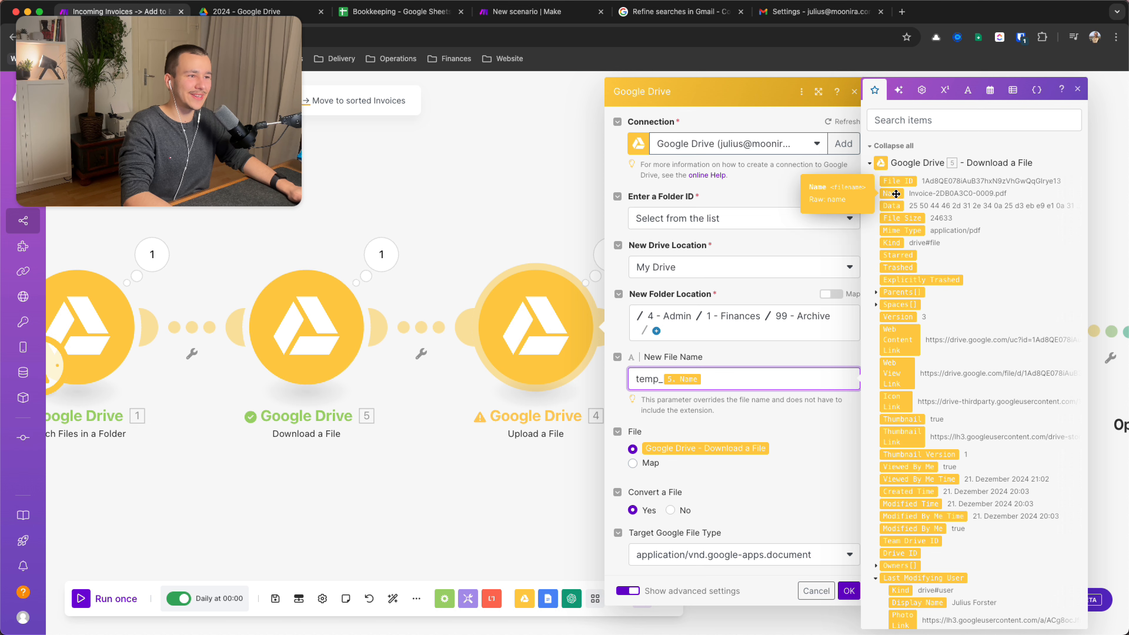
{"action": "key", "text": "super+a"}
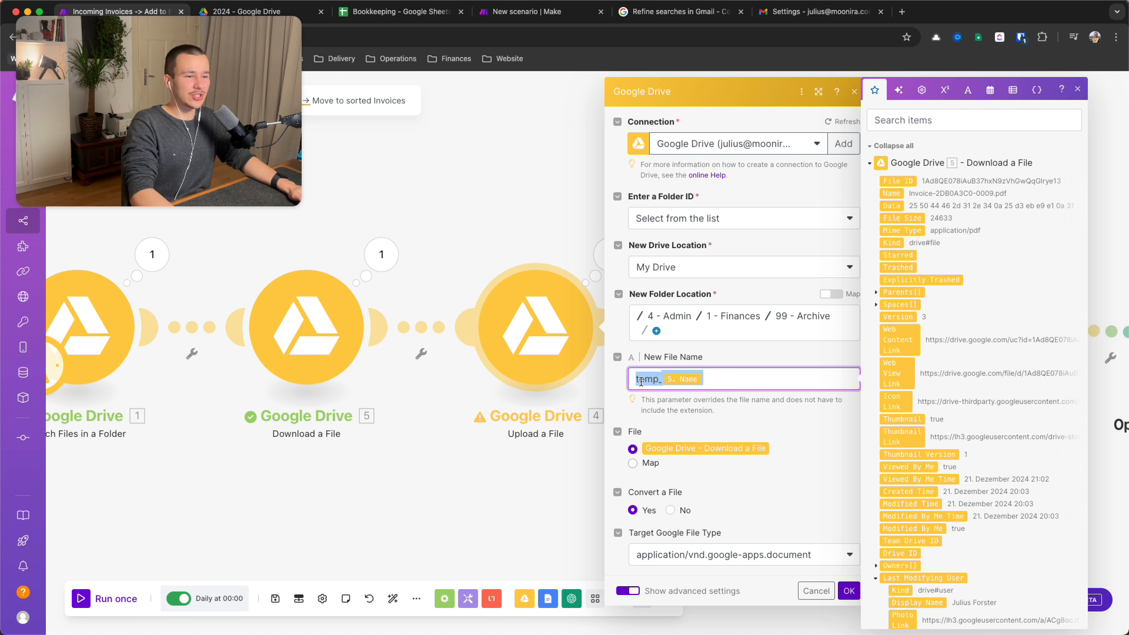
{"action": "key", "text": "Left"}
{"action": "key", "text": "shift+Right"}
{"action": "key", "text": "shift+Right"}
{"action": "key", "text": "shift+Right"}
{"action": "key", "text": "shift+Right"}
{"action": "key", "text": "shift+Right"}
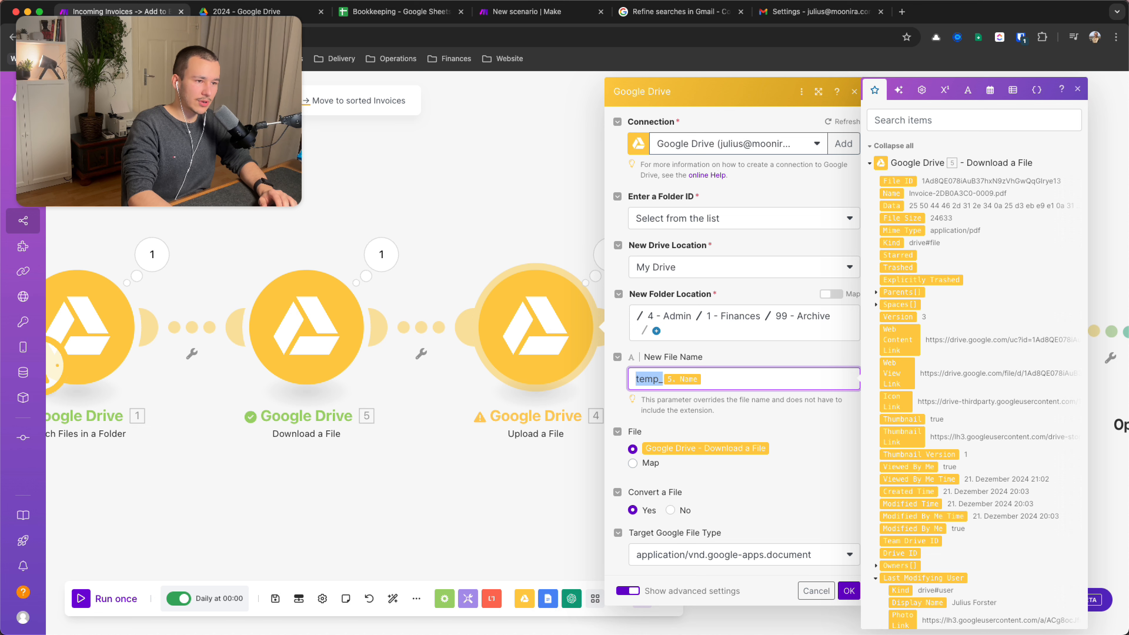
{"action": "left_click", "coordinate": [746, 406]}
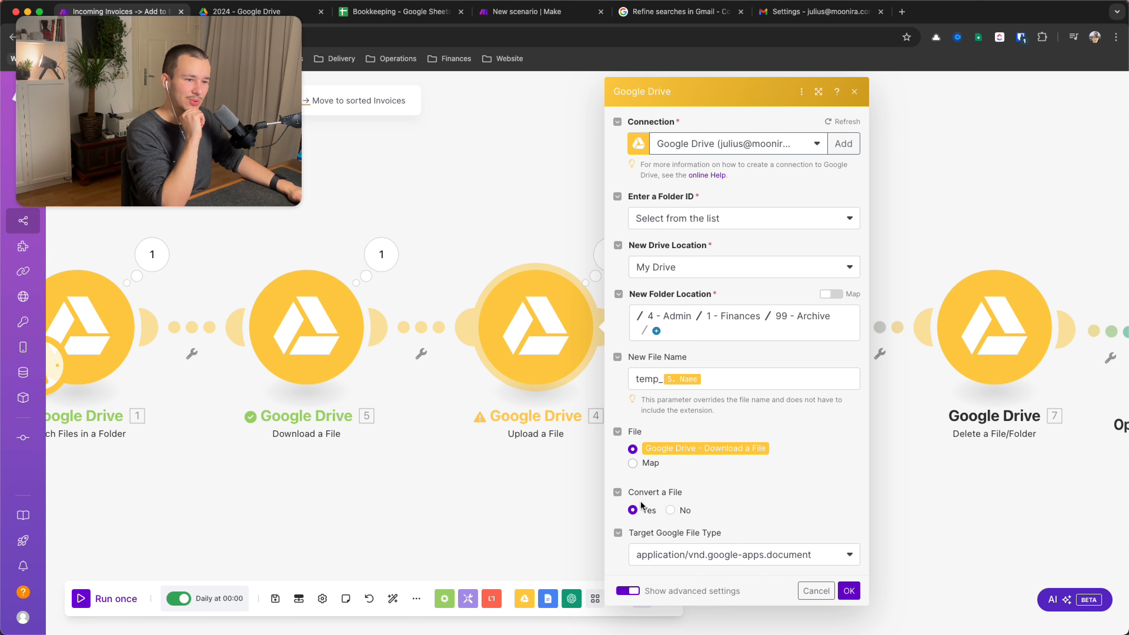
{"action": "left_click", "coordinate": [849, 590]}
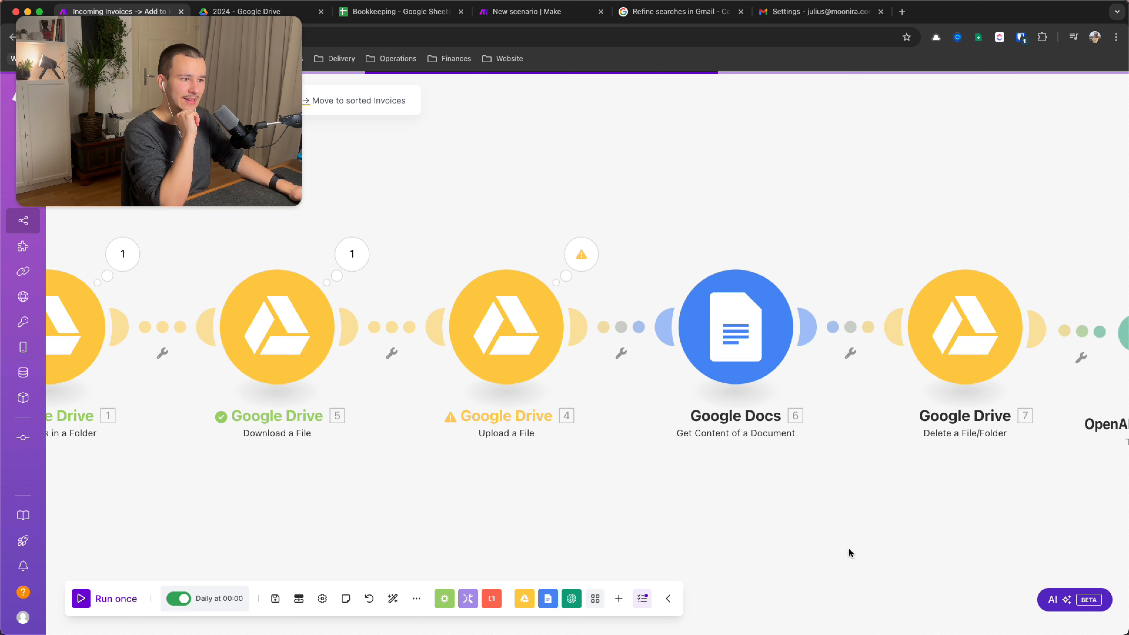
Keep Get Content of a Document on By Mapping with Document ID 4. File ID, hide advanced settings, and confirm
{"action": "left_click_drag", "start_coordinate": [848, 552], "coordinate": [680, 549]}
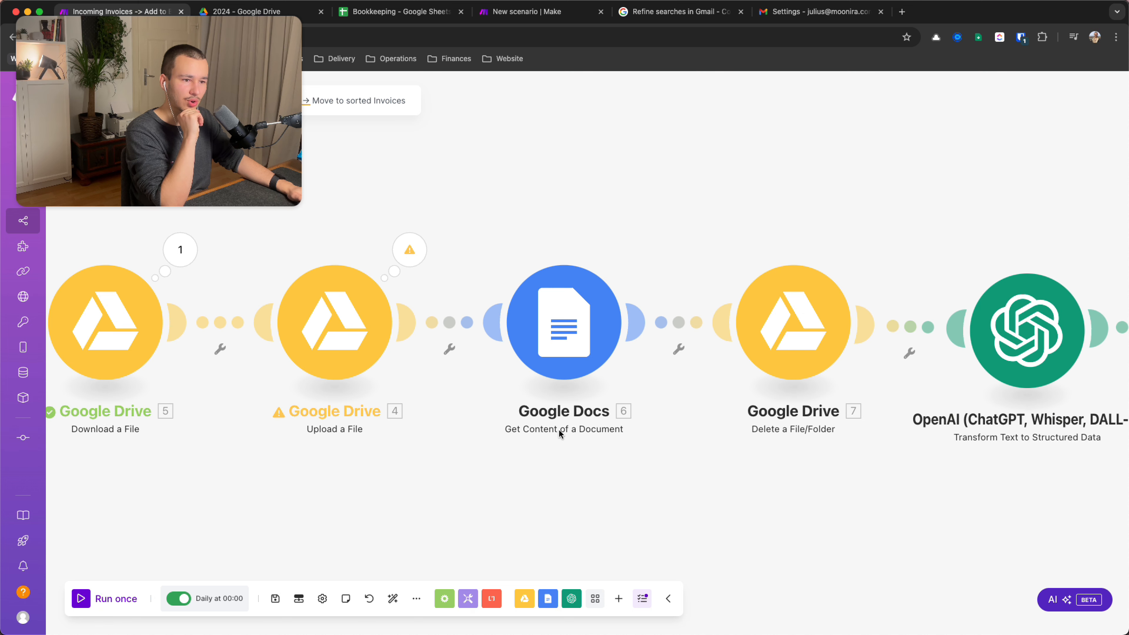
{"action": "left_click", "coordinate": [564, 355]}
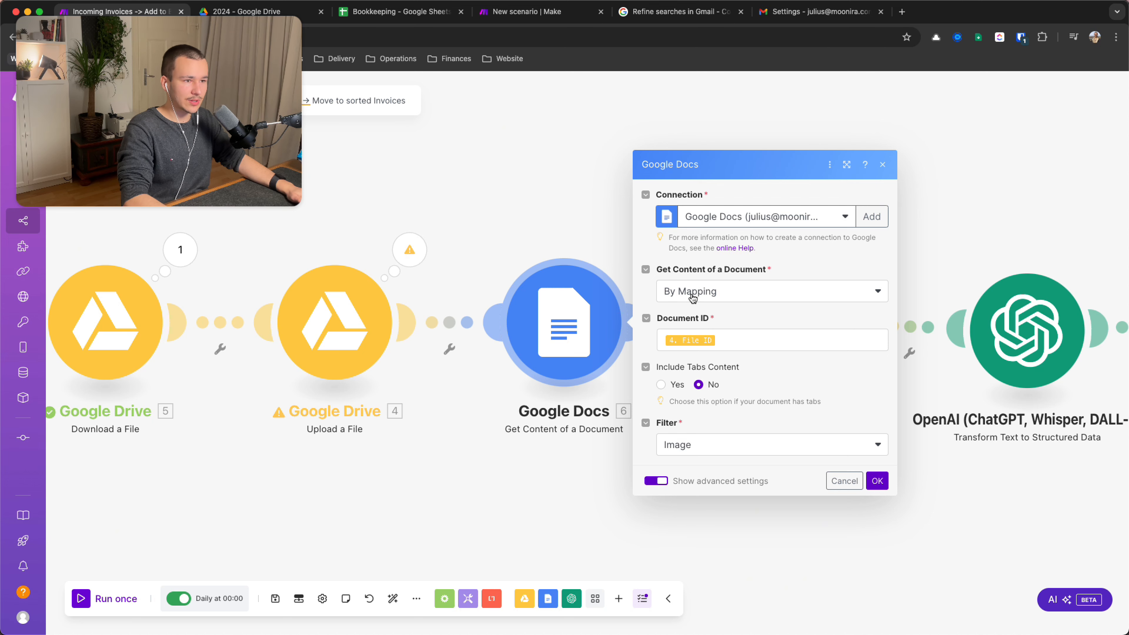
{"action": "left_click", "coordinate": [747, 338]}
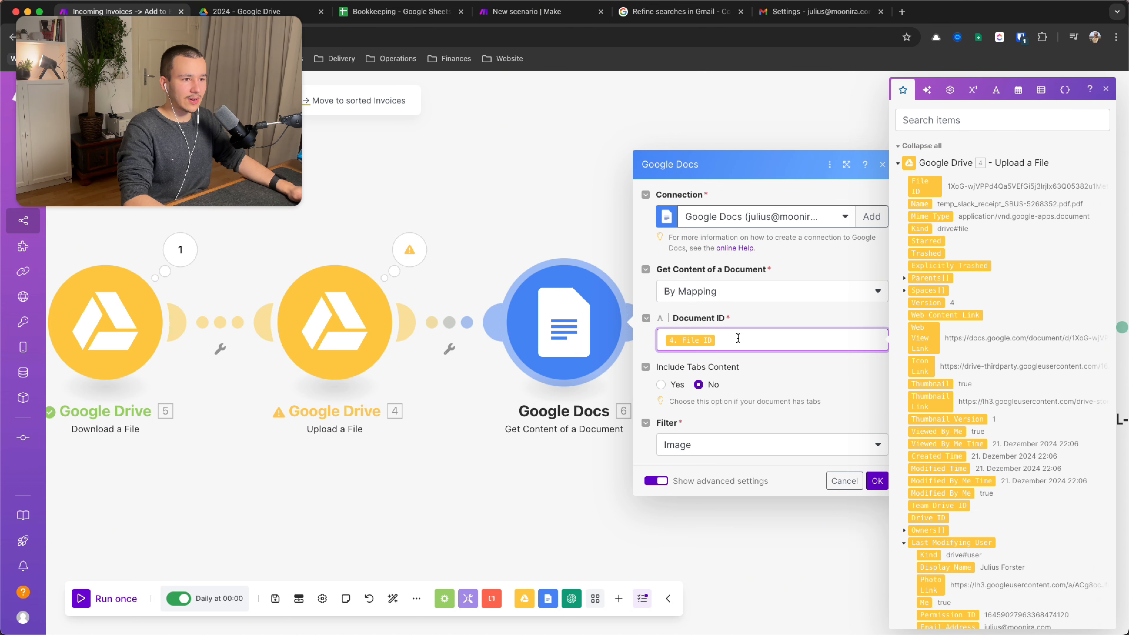
{"action": "left_click", "coordinate": [699, 293]}
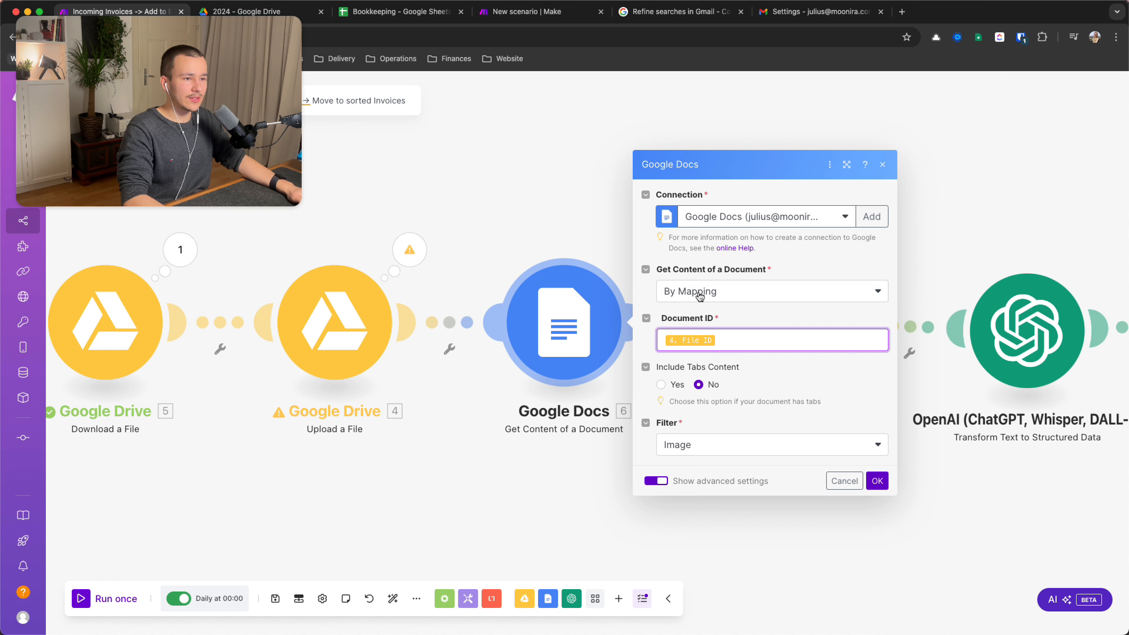
{"action": "left_click", "coordinate": [699, 294]}
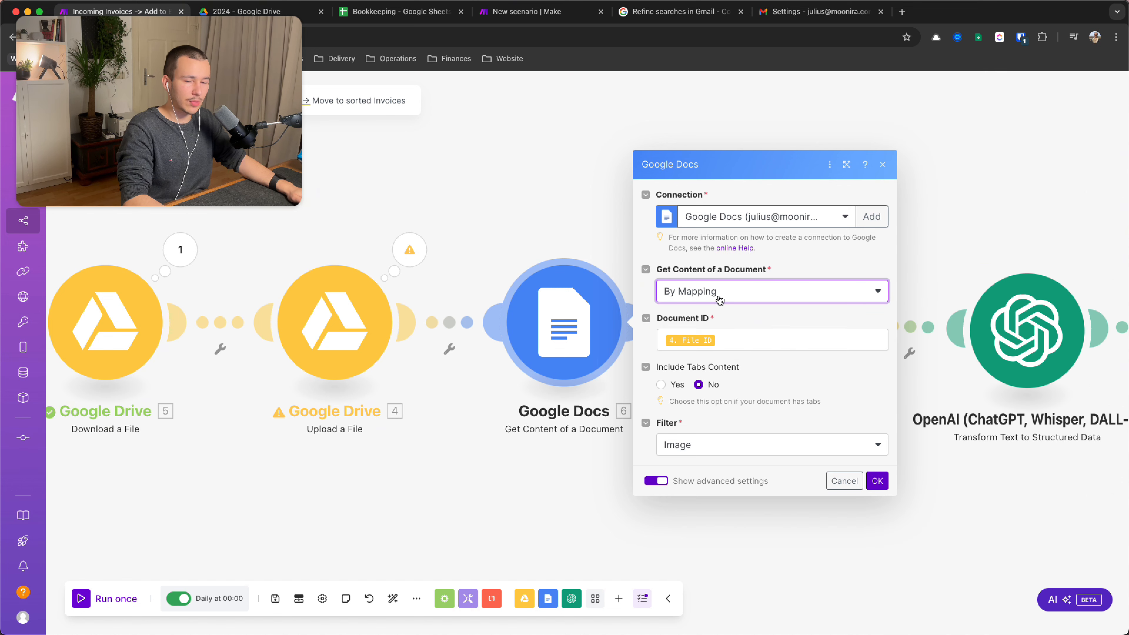
{"action": "left_click", "coordinate": [736, 341]}
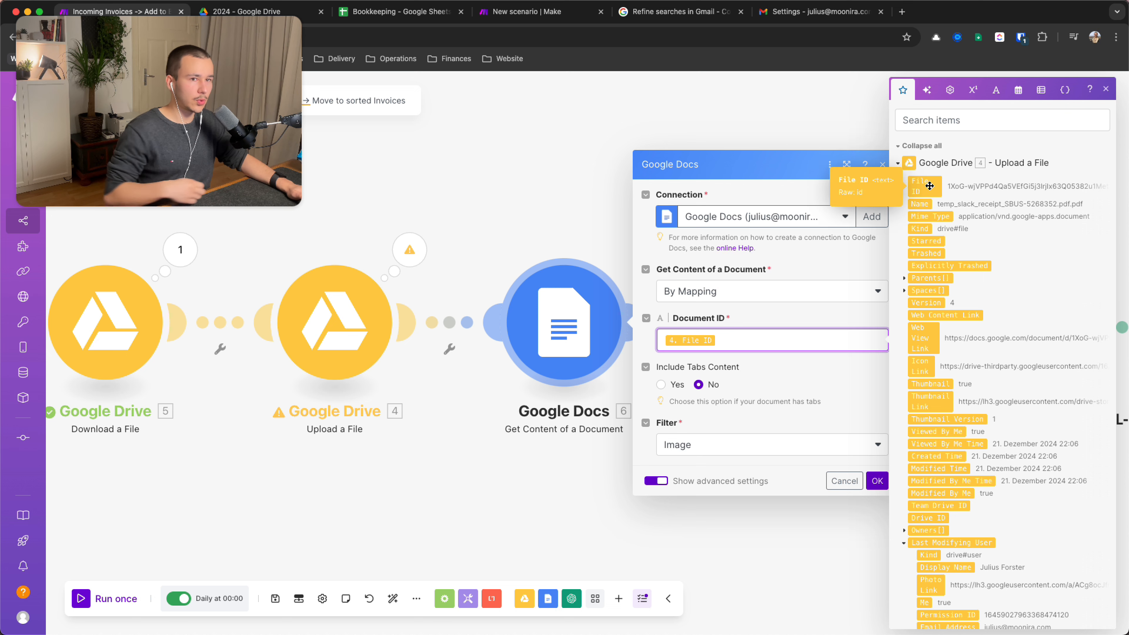
{"action": "left_click", "coordinate": [750, 316]}
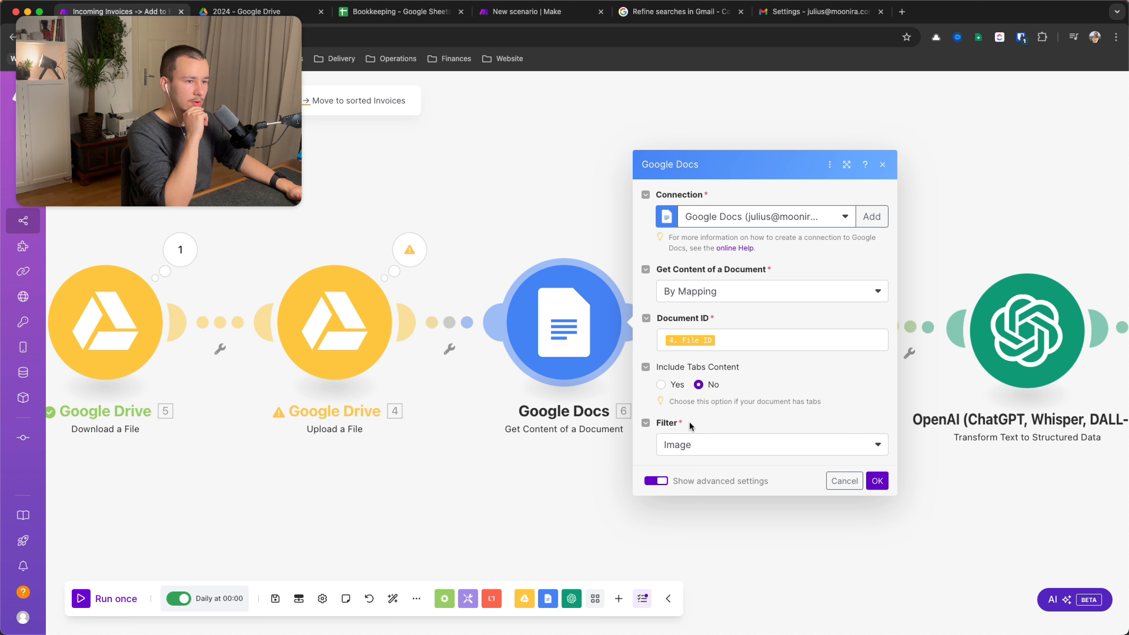
{"action": "left_click", "coordinate": [686, 447]}
{"action": "left_click", "coordinate": [700, 466]}
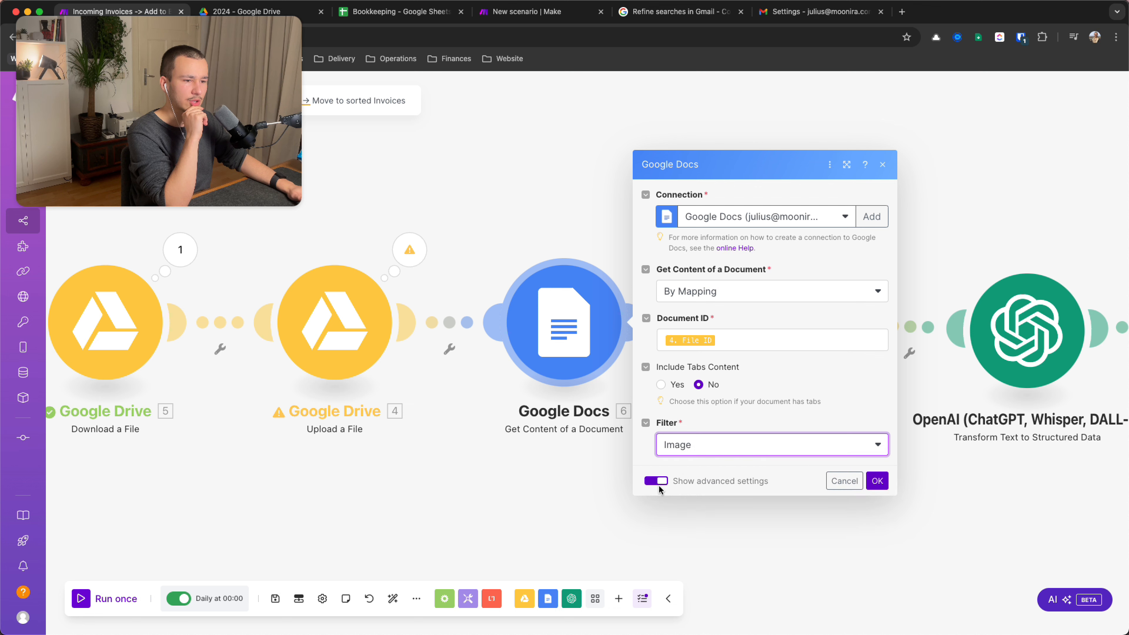
{"action": "left_click", "coordinate": [656, 482]}
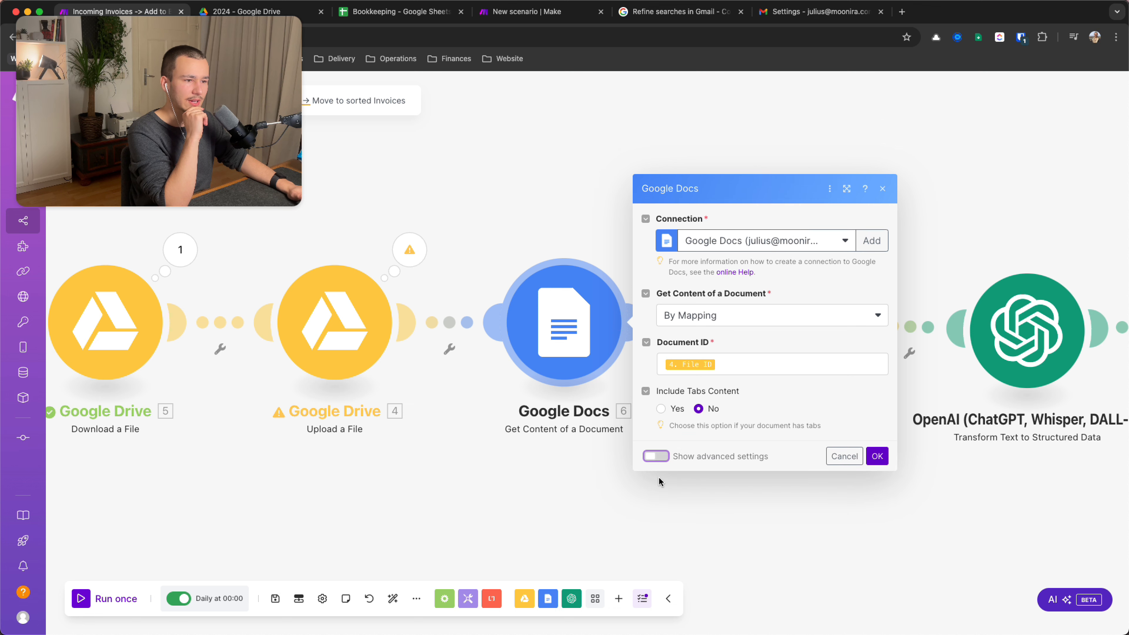
{"action": "left_click", "coordinate": [876, 456]}
{"action": "left_click_drag", "start_coordinate": [885, 471], "coordinate": [704, 467]}
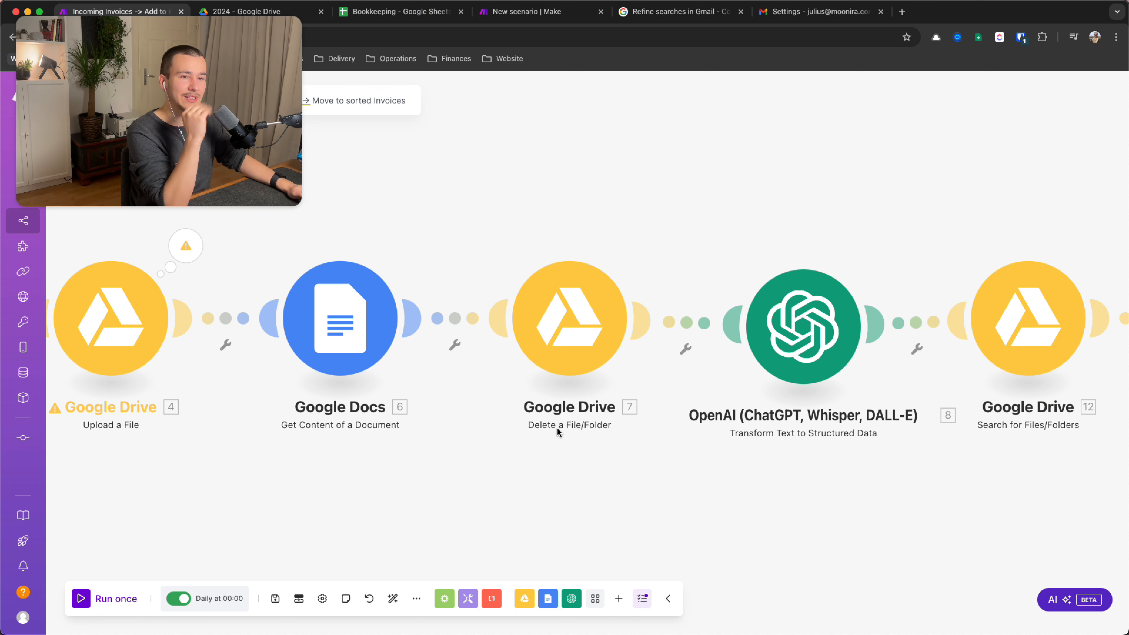
Verify the Delete a File/Folder step's File ID is mapped to 4. File ID and confirm it
{"action": "left_click", "coordinate": [565, 355]}
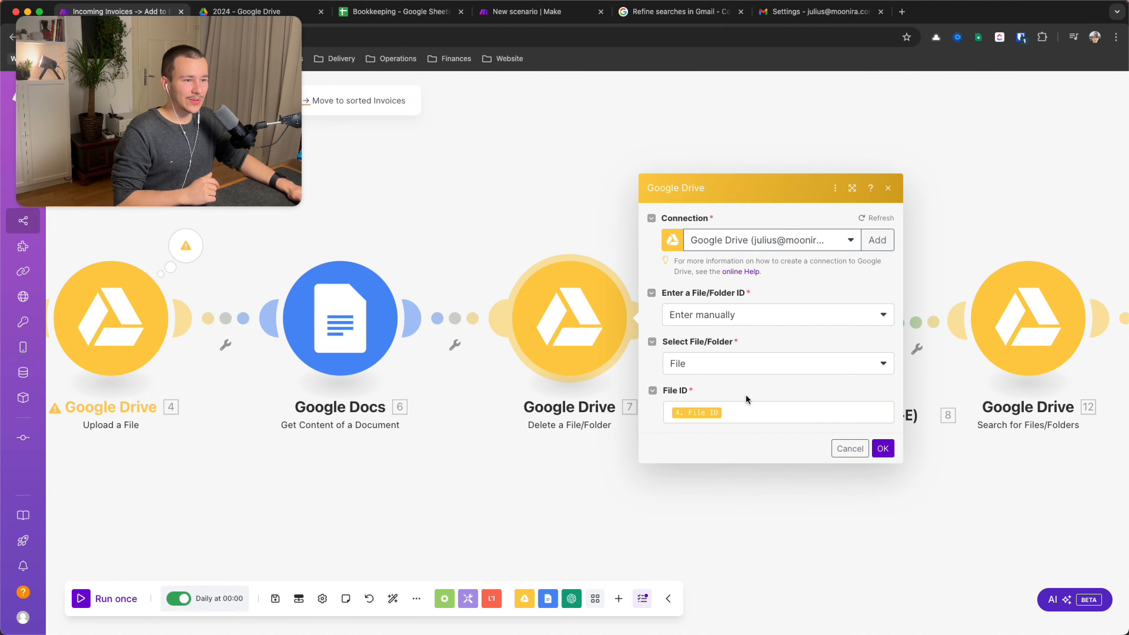
{"action": "left_click", "coordinate": [761, 414]}
{"action": "scroll", "coordinate": [982, 353], "scroll_direction": "down", "scroll_amount": 10}
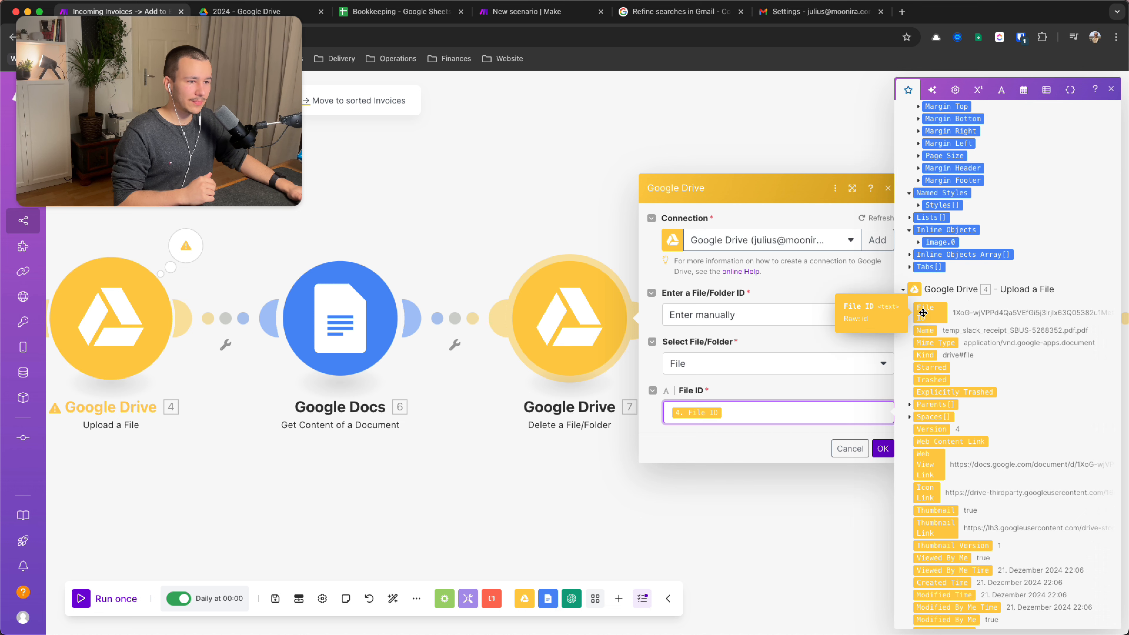
{"action": "left_click", "coordinate": [805, 397]}
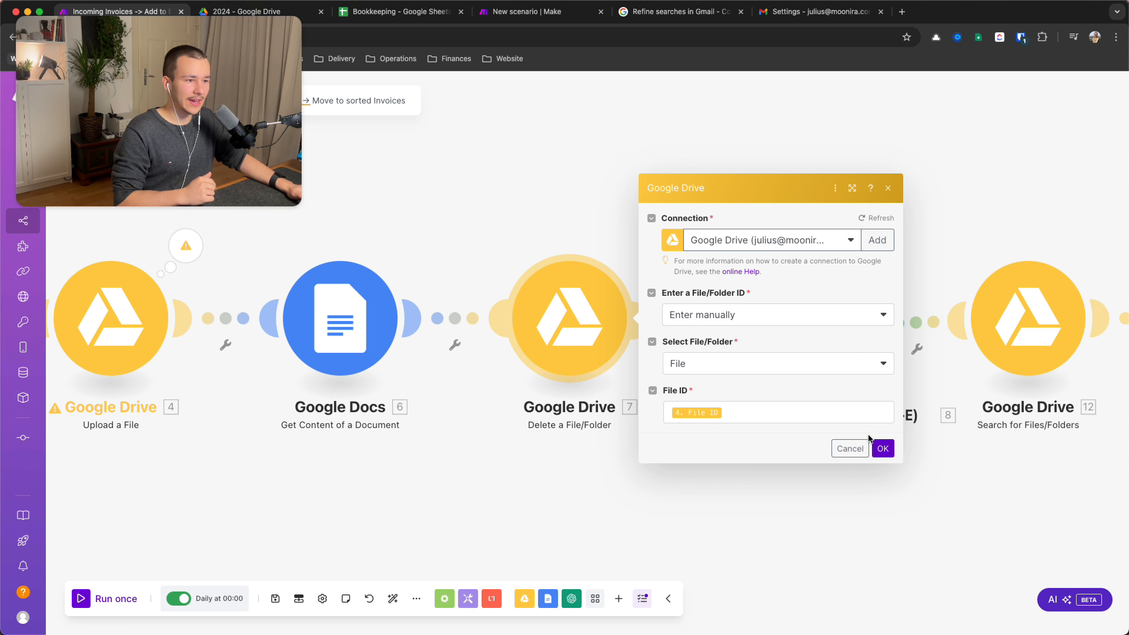
{"action": "left_click", "coordinate": [882, 448]}
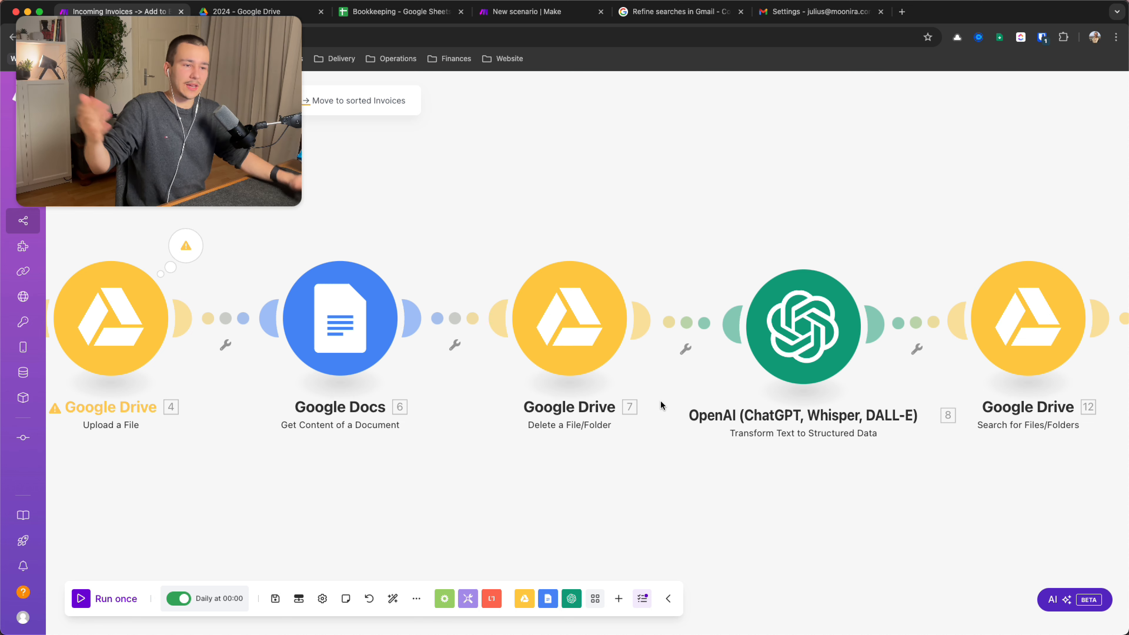
{"action": "scroll", "coordinate": [702, 444], "scroll_direction": "right", "scroll_amount": 5}
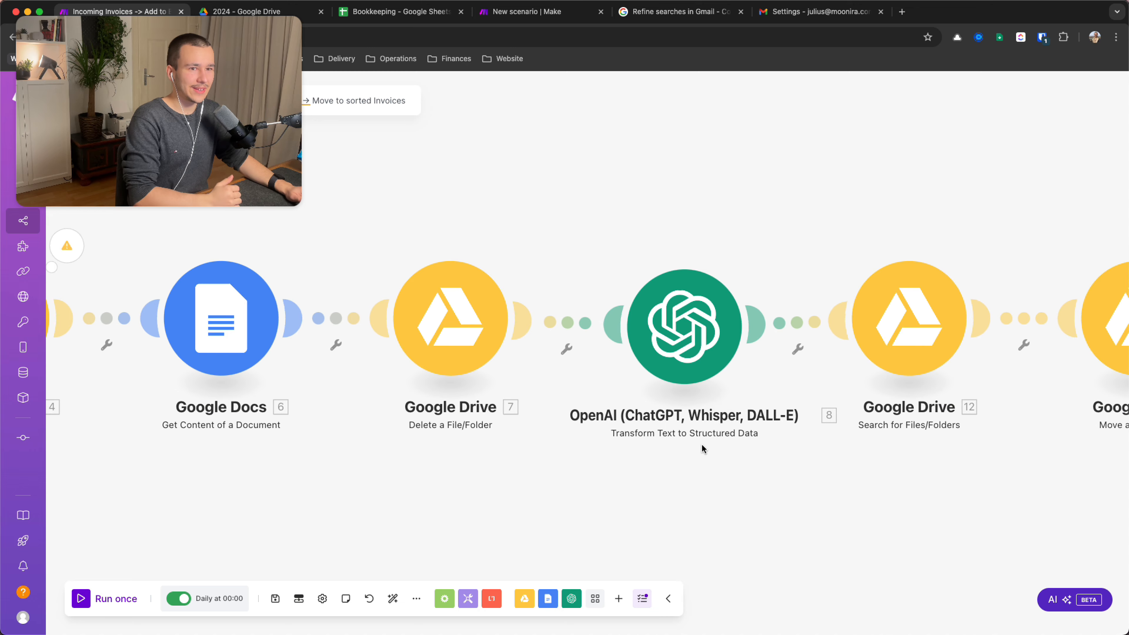
{"action": "scroll", "coordinate": [701, 444], "scroll_direction": "right", "scroll_amount": 1}
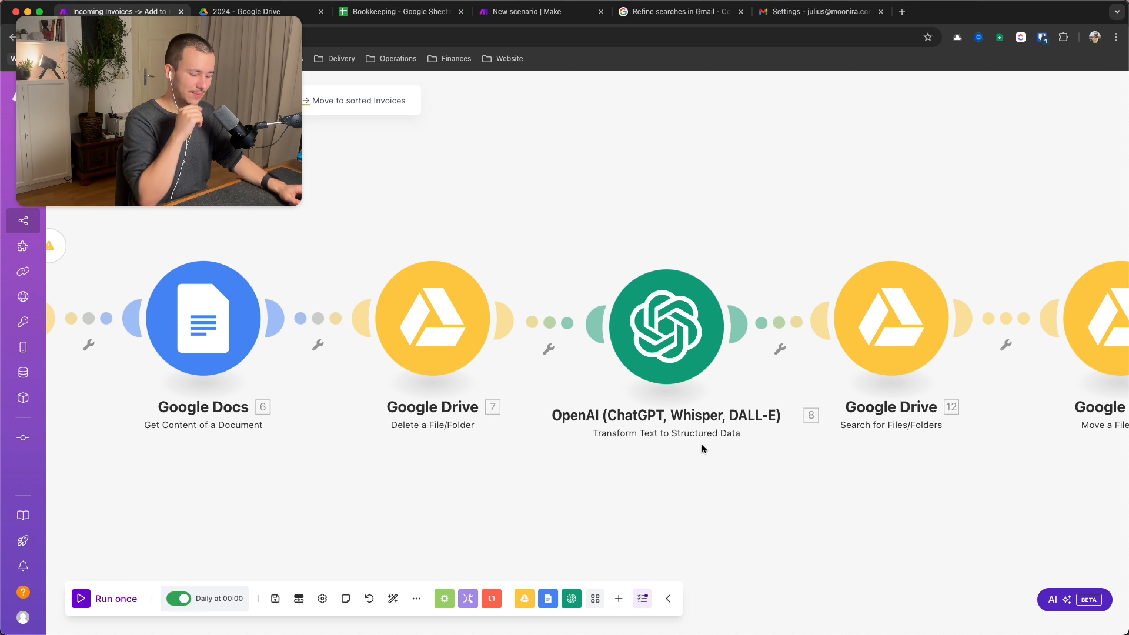
{"action": "scroll", "coordinate": [702, 445], "scroll_direction": "right", "scroll_amount": 5}
{"action": "scroll", "coordinate": [701, 445], "scroll_direction": "down", "scroll_amount": 1}
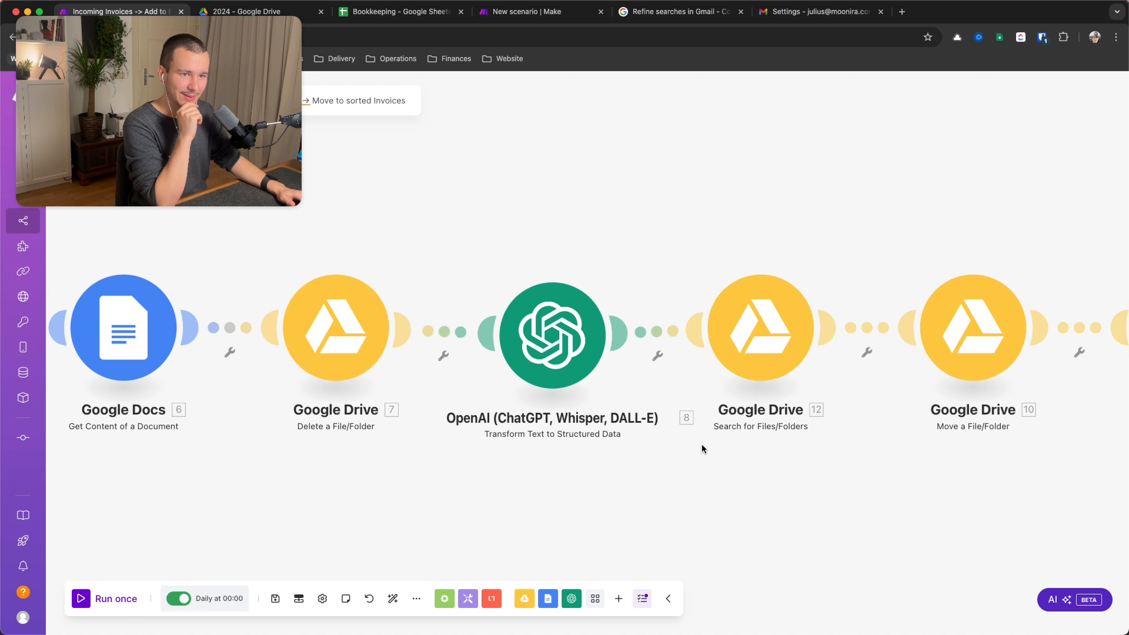
{"action": "scroll", "coordinate": [701, 443], "scroll_direction": "right", "scroll_amount": 3}
{"action": "scroll", "coordinate": [701, 443], "scroll_direction": "up", "scroll_amount": 1}
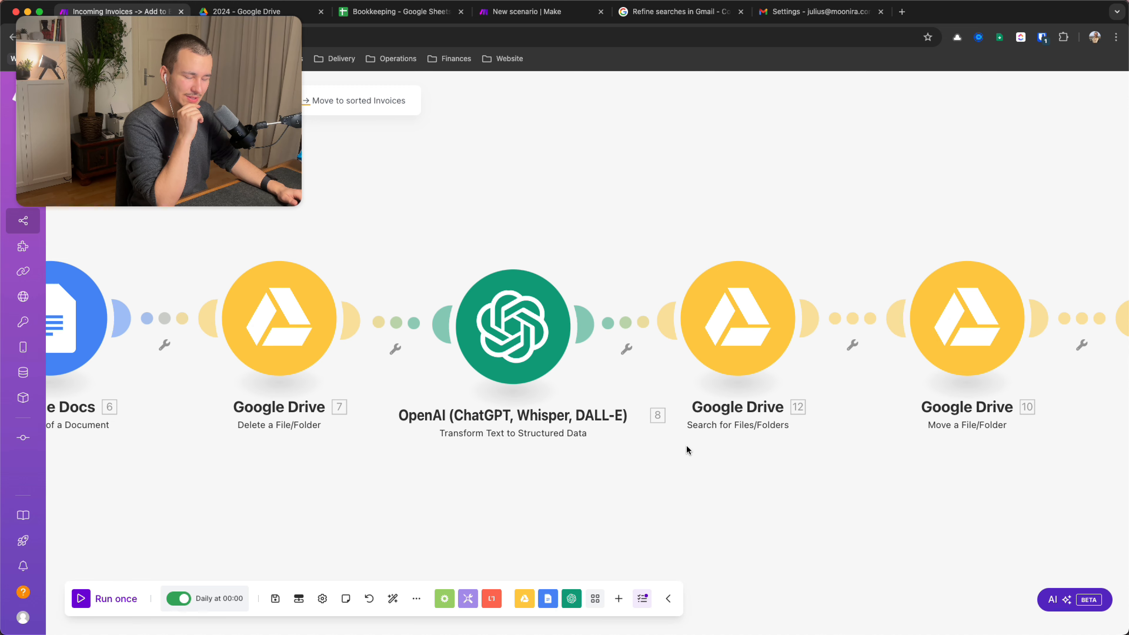
{"action": "scroll", "coordinate": [687, 449], "scroll_direction": "left", "scroll_amount": 2}
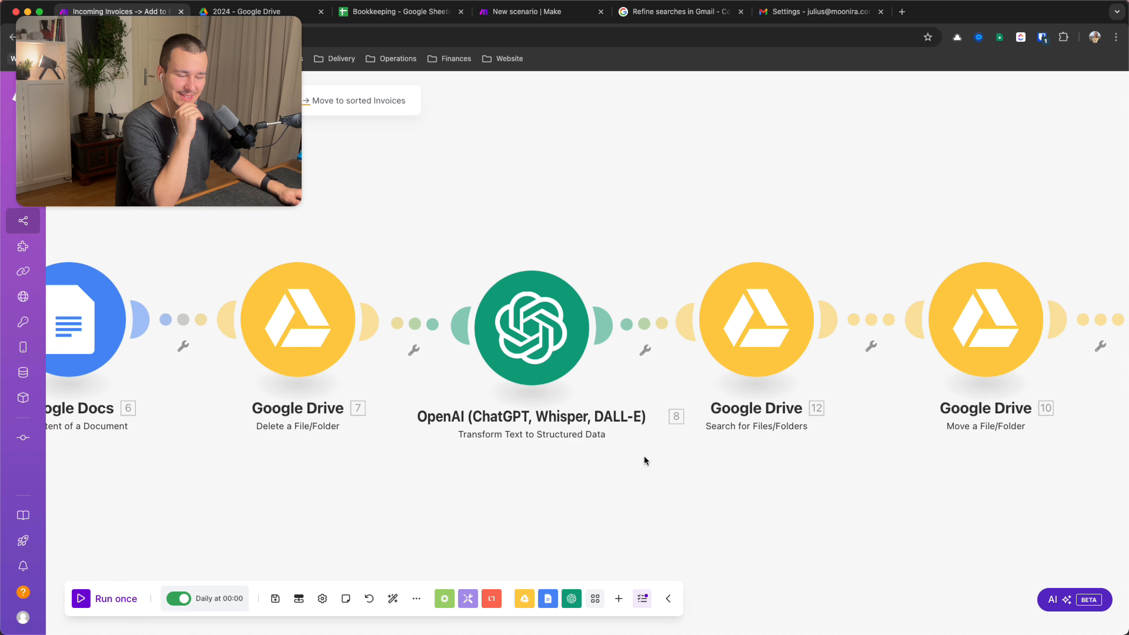
{"action": "scroll", "coordinate": [645, 461], "scroll_direction": "right", "scroll_amount": 2}
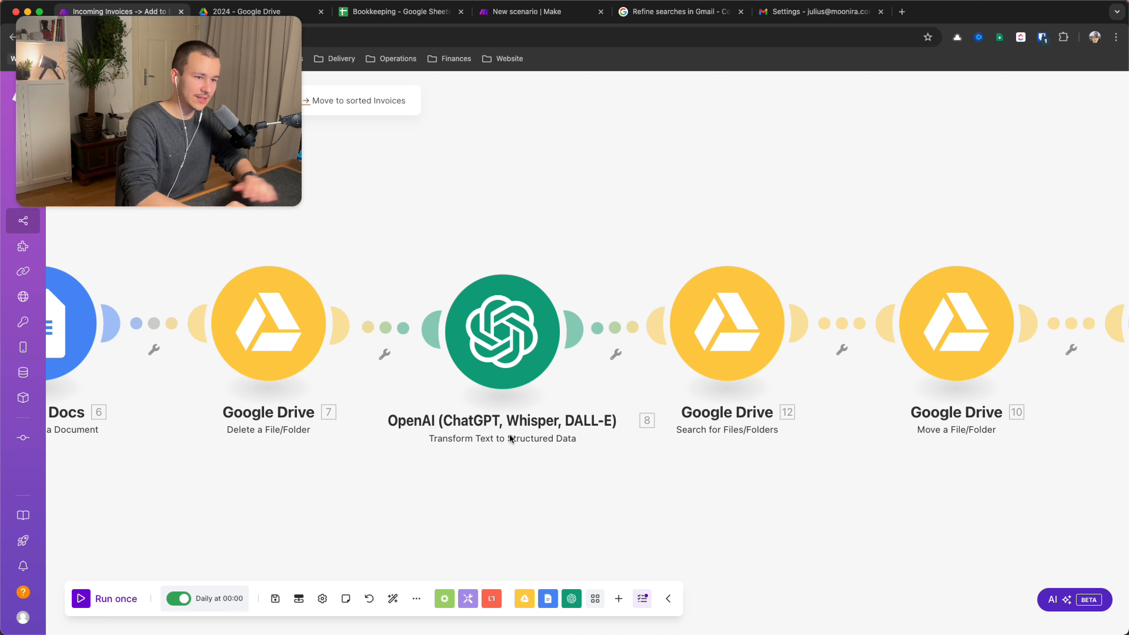
{"action": "scroll", "coordinate": [509, 436], "scroll_direction": "down", "scroll_amount": 3}
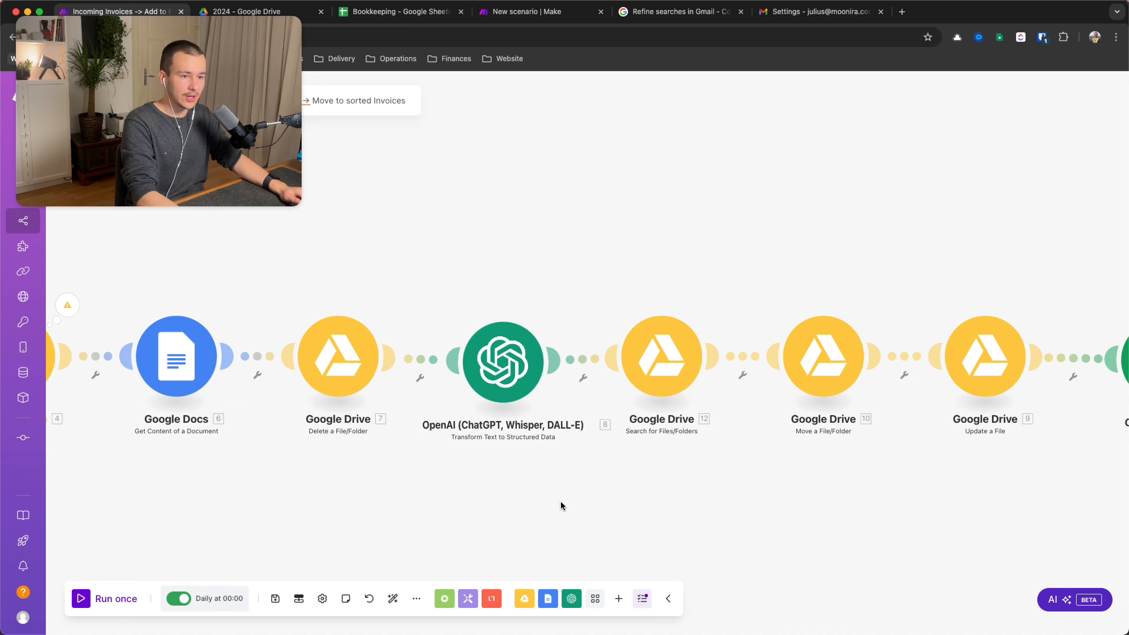
{"action": "left_click_drag", "start_coordinate": [561, 505], "coordinate": [570, 403]}
{"action": "scroll", "coordinate": [571, 402], "scroll_direction": "up", "scroll_amount": 2}
{"action": "right_click", "coordinate": [442, 444]}
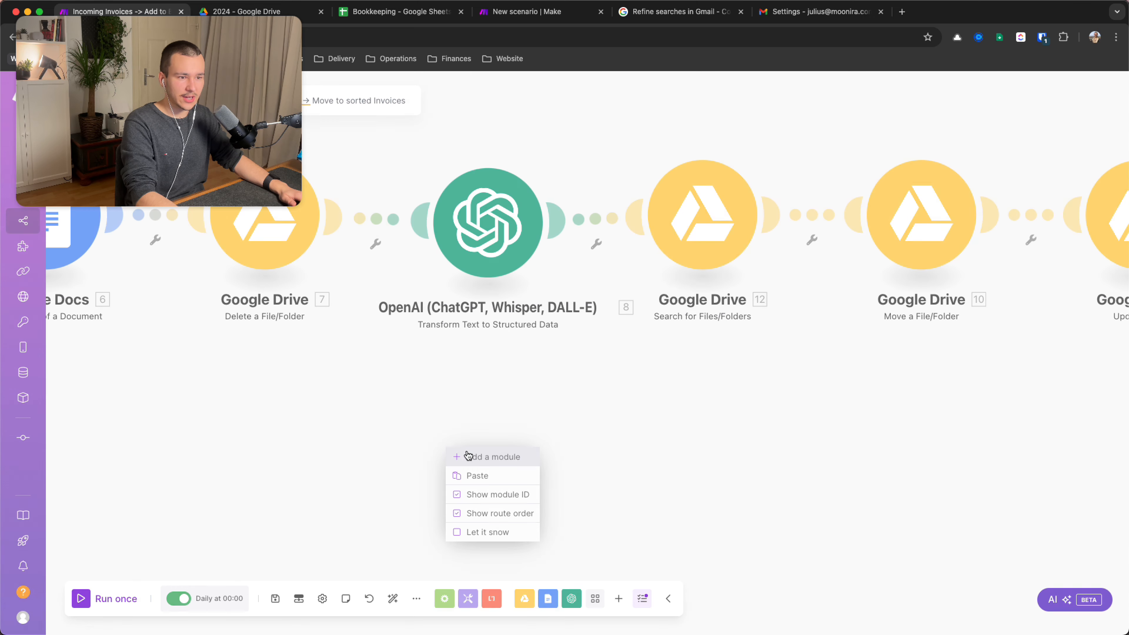
{"action": "left_click", "coordinate": [482, 457]}
{"action": "left_click", "coordinate": [444, 454]}
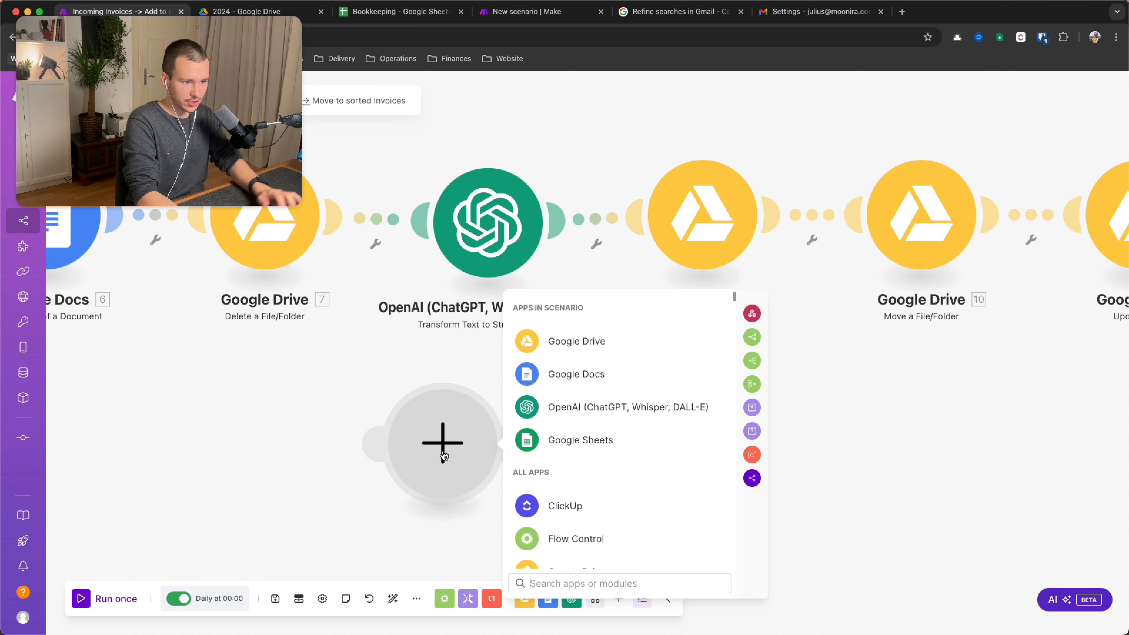
{"action": "left_click", "coordinate": [566, 408]}
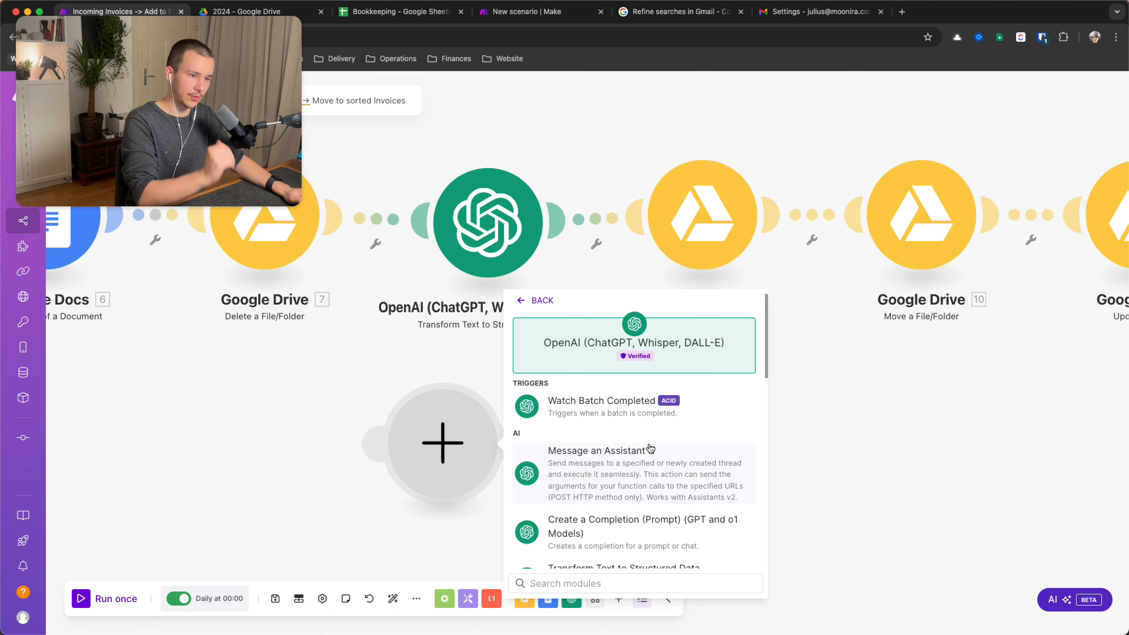
{"action": "scroll", "coordinate": [632, 461], "scroll_direction": "down", "scroll_amount": 1}
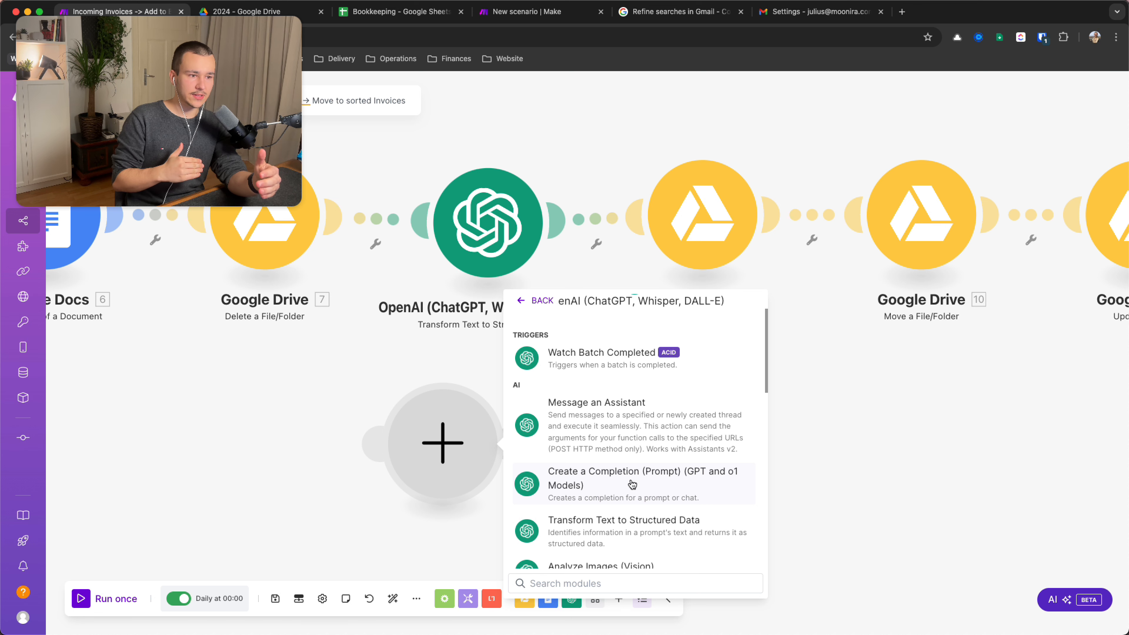
{"action": "scroll", "coordinate": [631, 484], "scroll_direction": "down", "scroll_amount": 2}
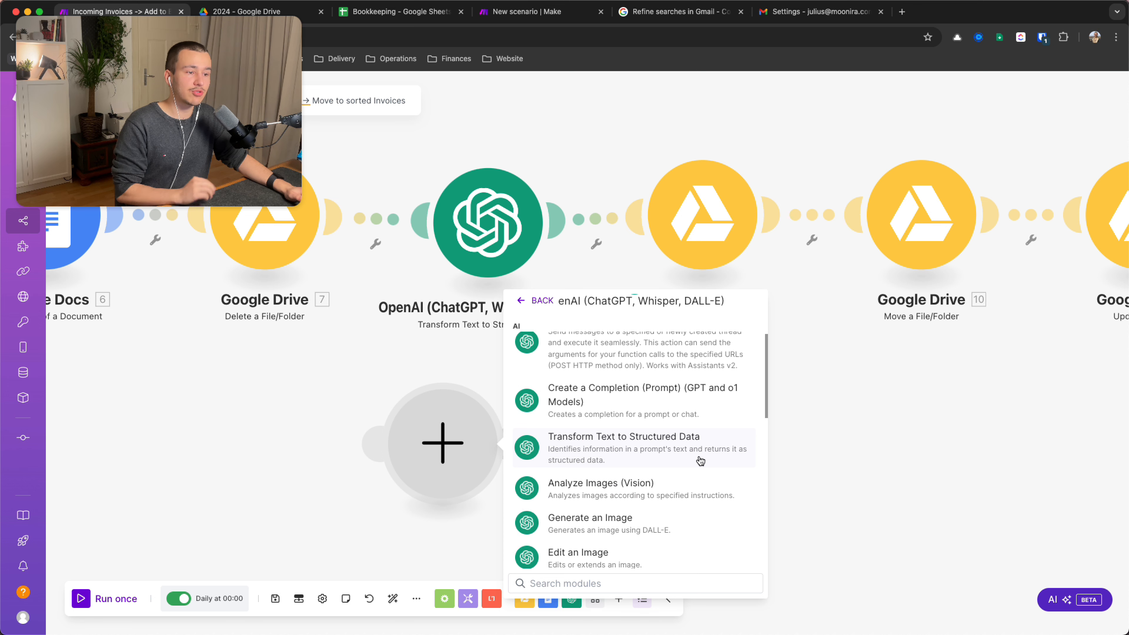
{"action": "left_click", "coordinate": [846, 450]}
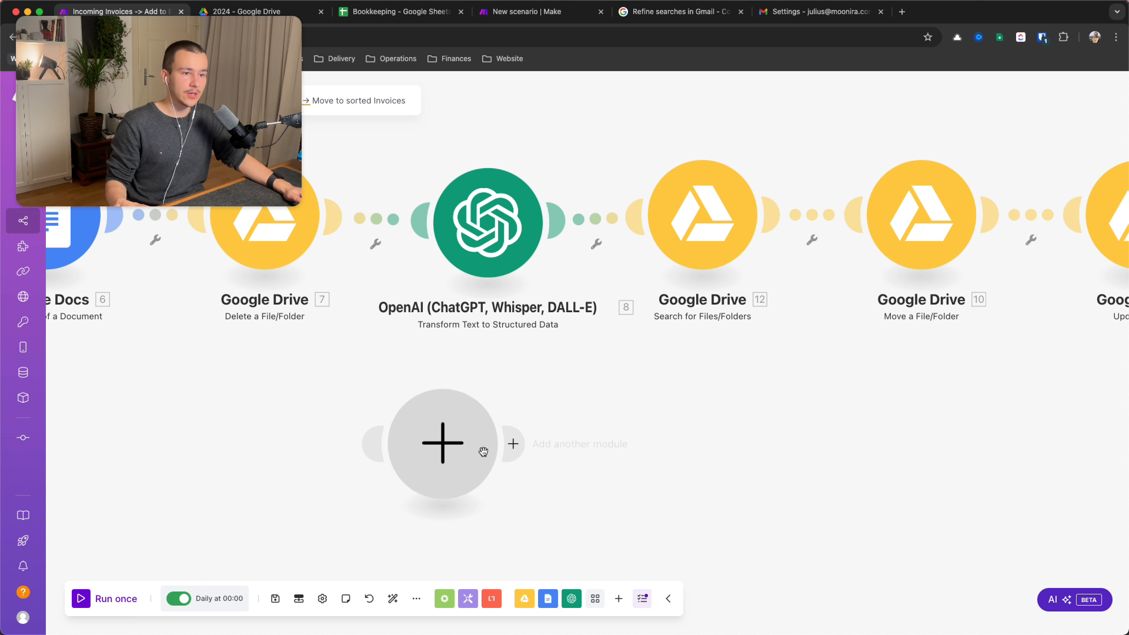
{"action": "right_click", "coordinate": [454, 442]}
{"action": "left_click", "coordinate": [482, 471]}
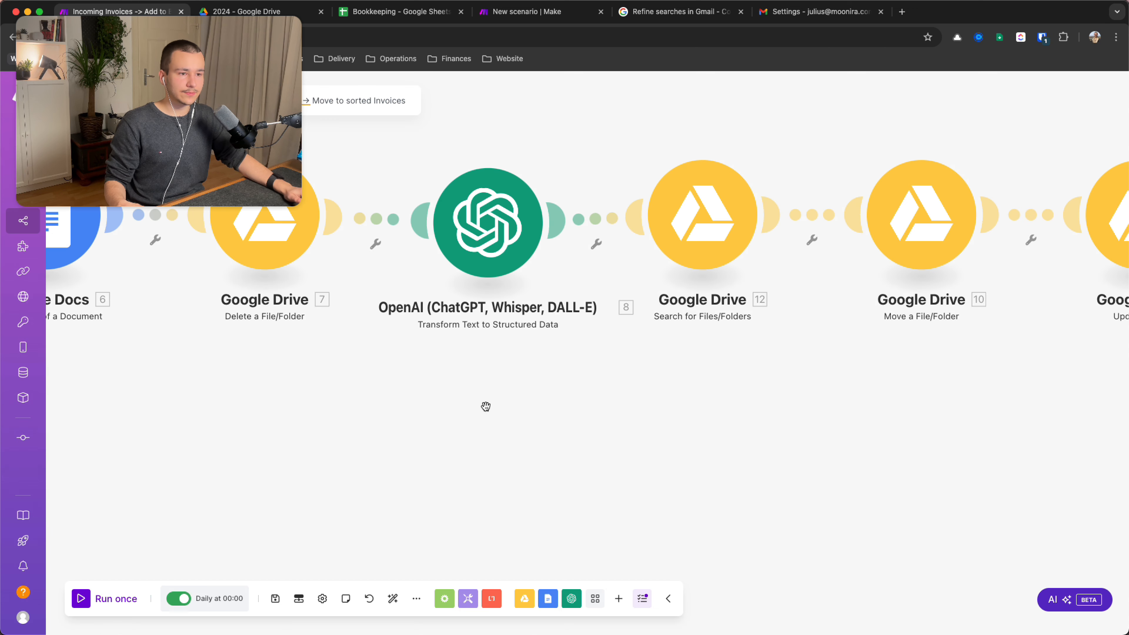
{"action": "left_click", "coordinate": [479, 198]}
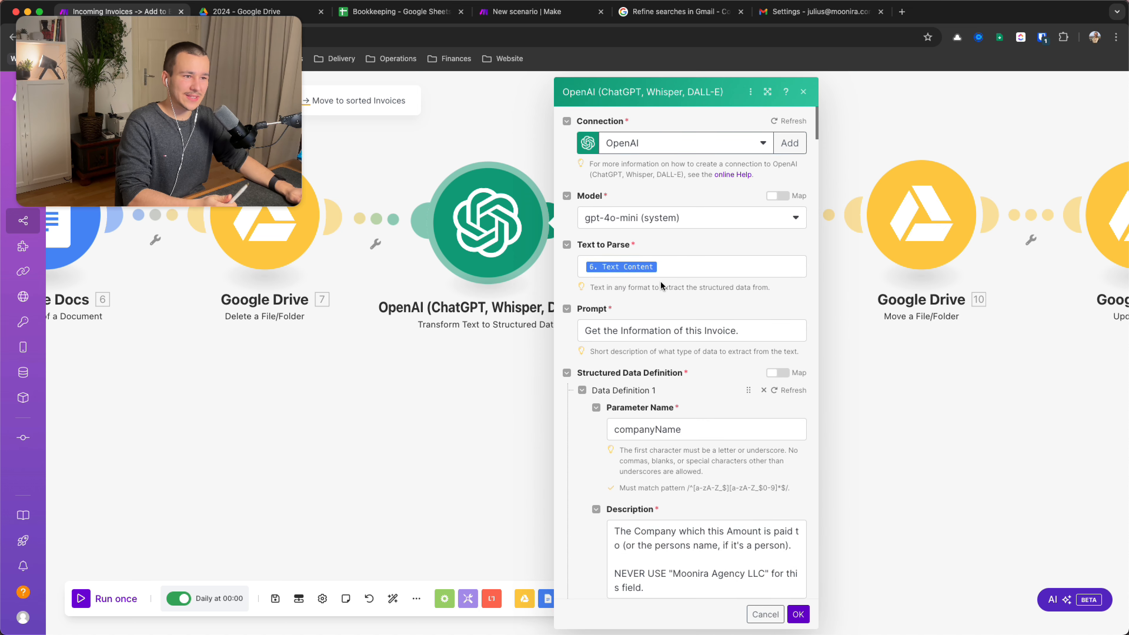
Select gpt-4o (system) as the OpenAI step's model in place of gpt-4o-mini
{"action": "scroll", "coordinate": [660, 285], "scroll_direction": "down", "scroll_amount": 1}
{"action": "scroll", "coordinate": [661, 282], "scroll_direction": "up", "scroll_amount": 1}
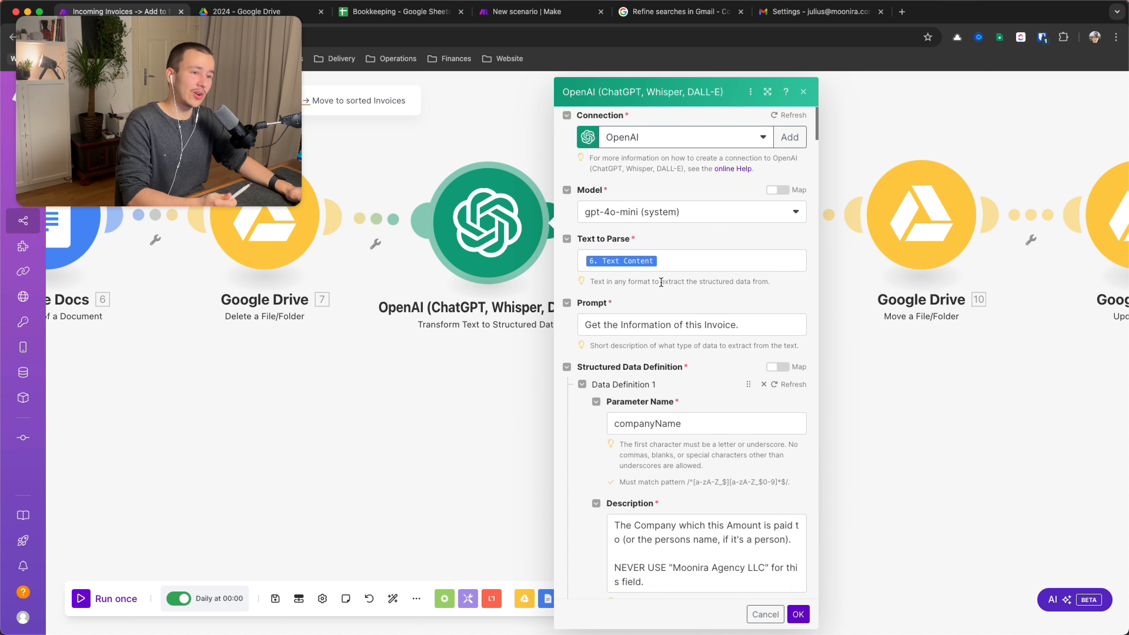
{"action": "left_click", "coordinate": [686, 259]}
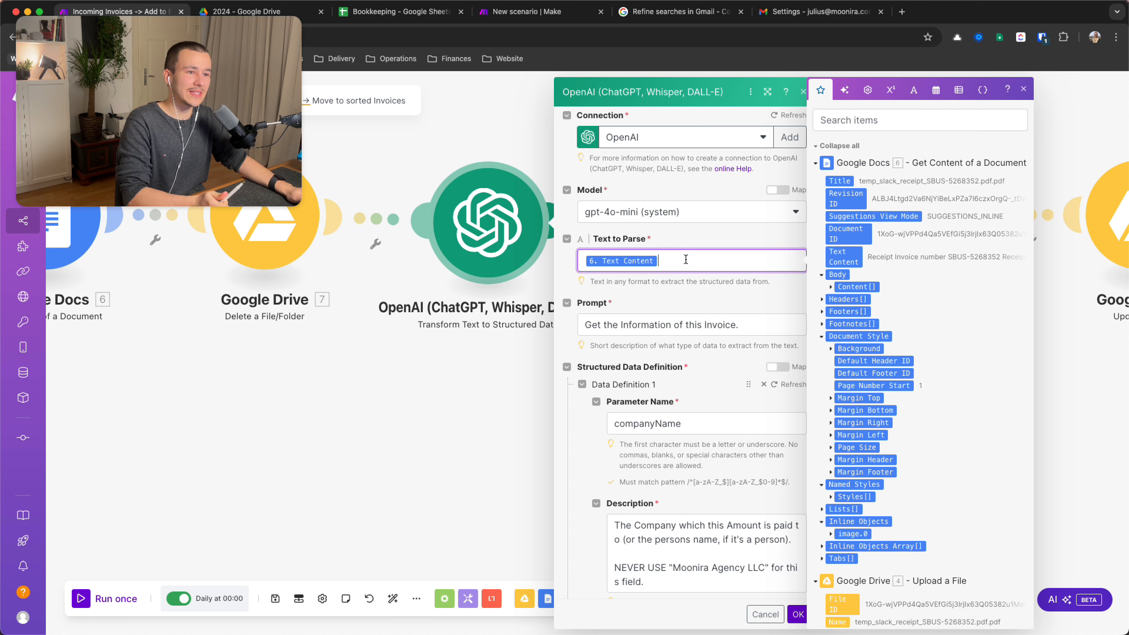
{"action": "left_click", "coordinate": [642, 219]}
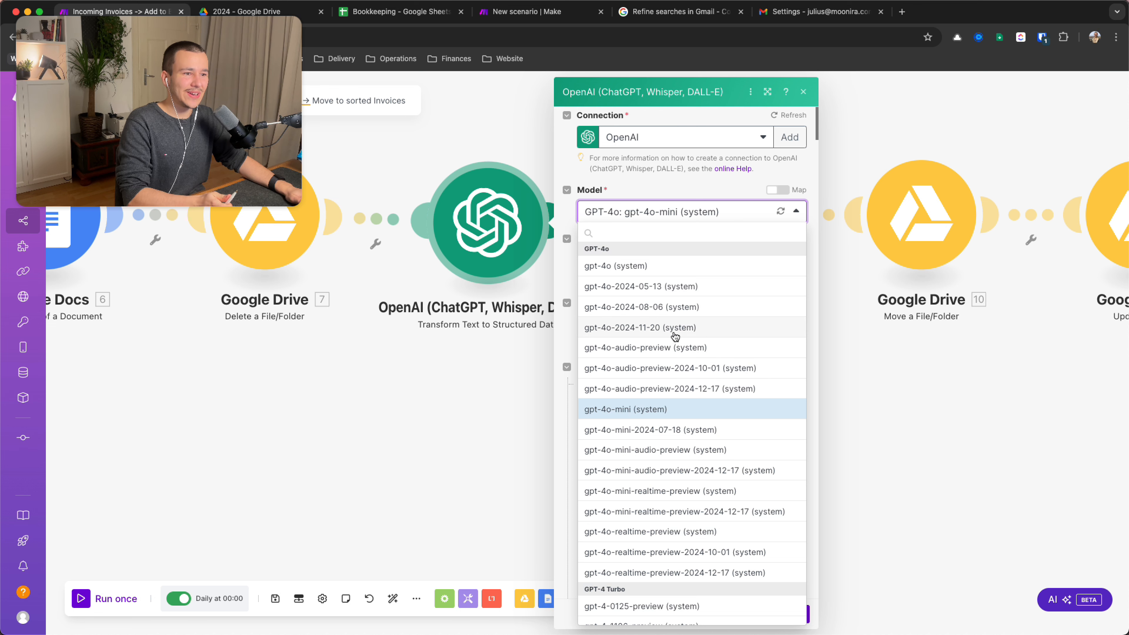
{"action": "scroll", "coordinate": [667, 338], "scroll_direction": "down", "scroll_amount": 3}
{"action": "scroll", "coordinate": [671, 311], "scroll_direction": "up", "scroll_amount": 3}
{"action": "left_click", "coordinate": [653, 266]}
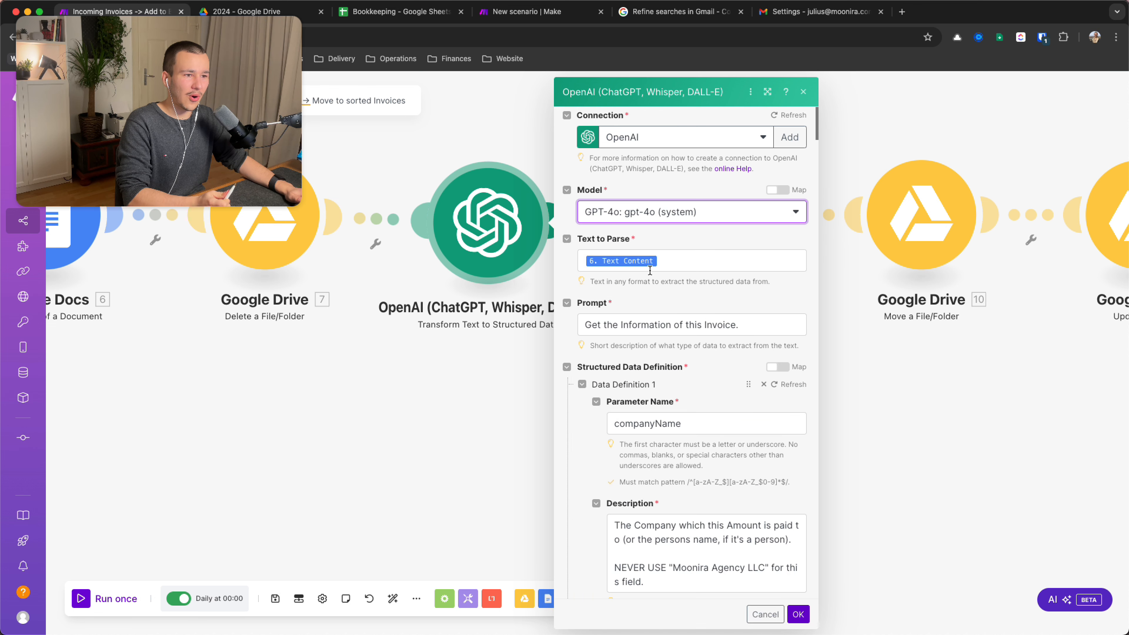
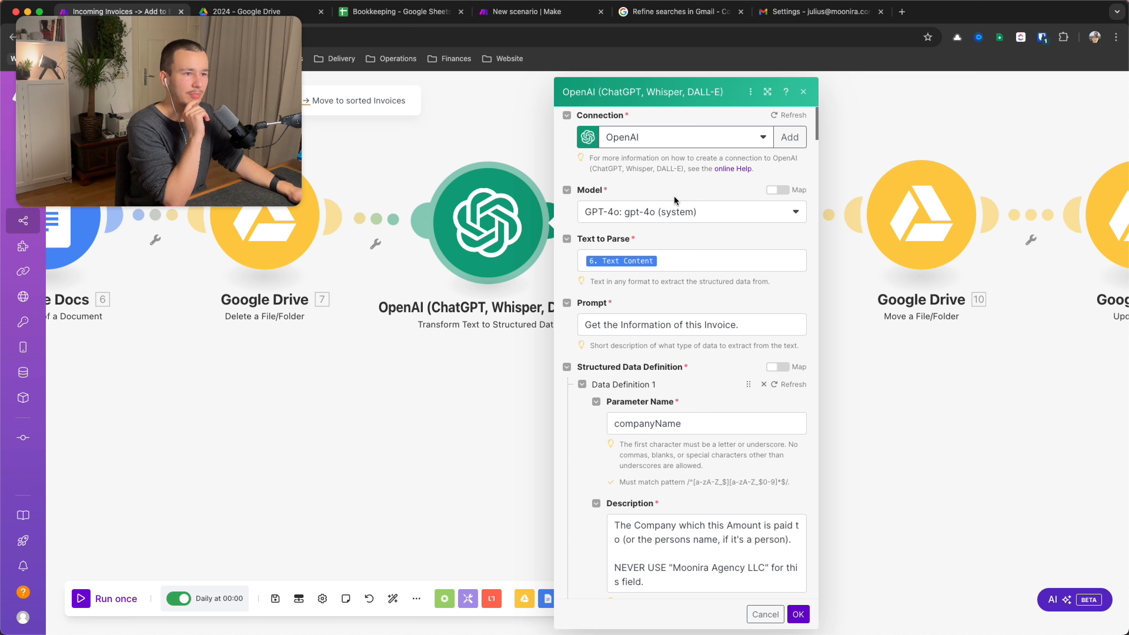
Scroll down and review the OpenAI prompt text, then close the mapping panel
{"action": "scroll", "coordinate": [664, 213], "scroll_direction": "down", "scroll_amount": 1}
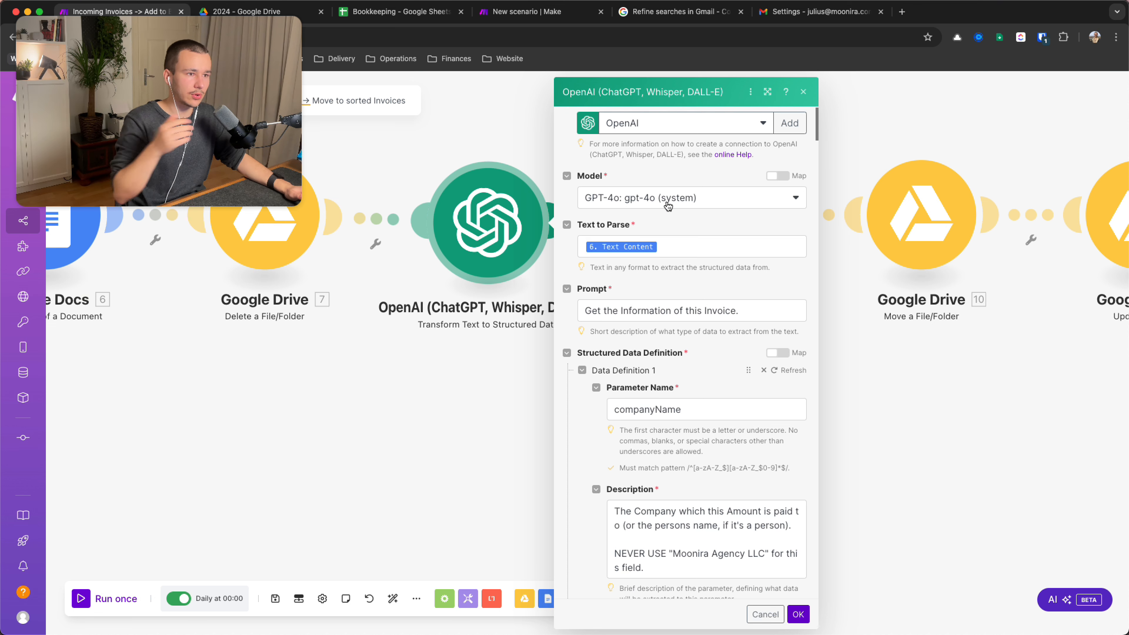
{"action": "scroll", "coordinate": [698, 229], "scroll_direction": "down", "scroll_amount": 1}
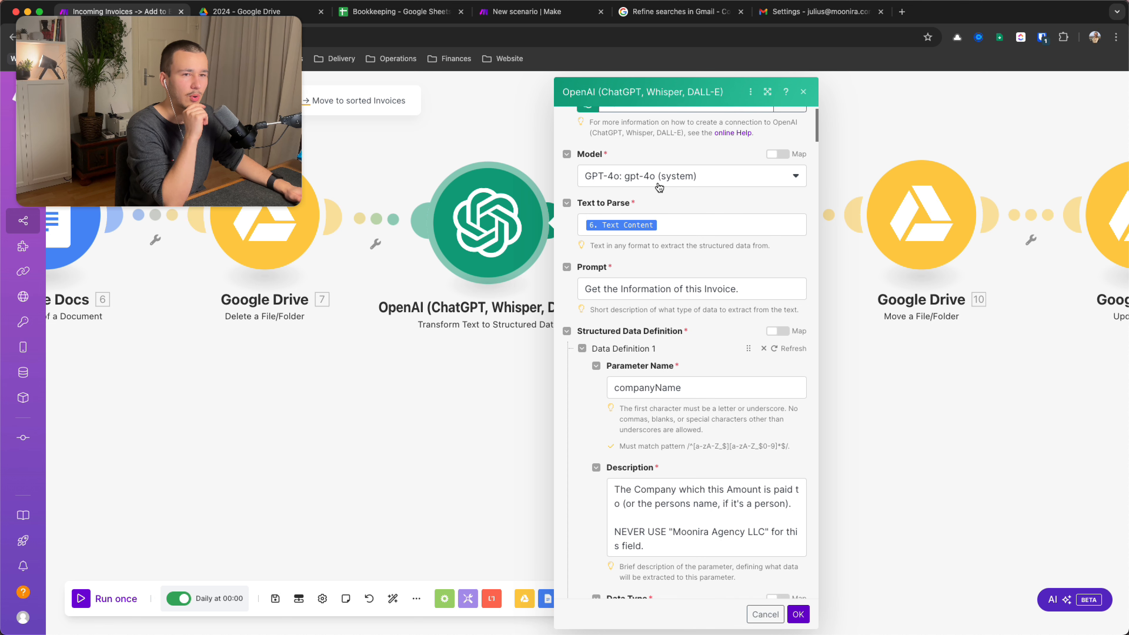
{"action": "scroll", "coordinate": [705, 203], "scroll_direction": "down", "scroll_amount": 3}
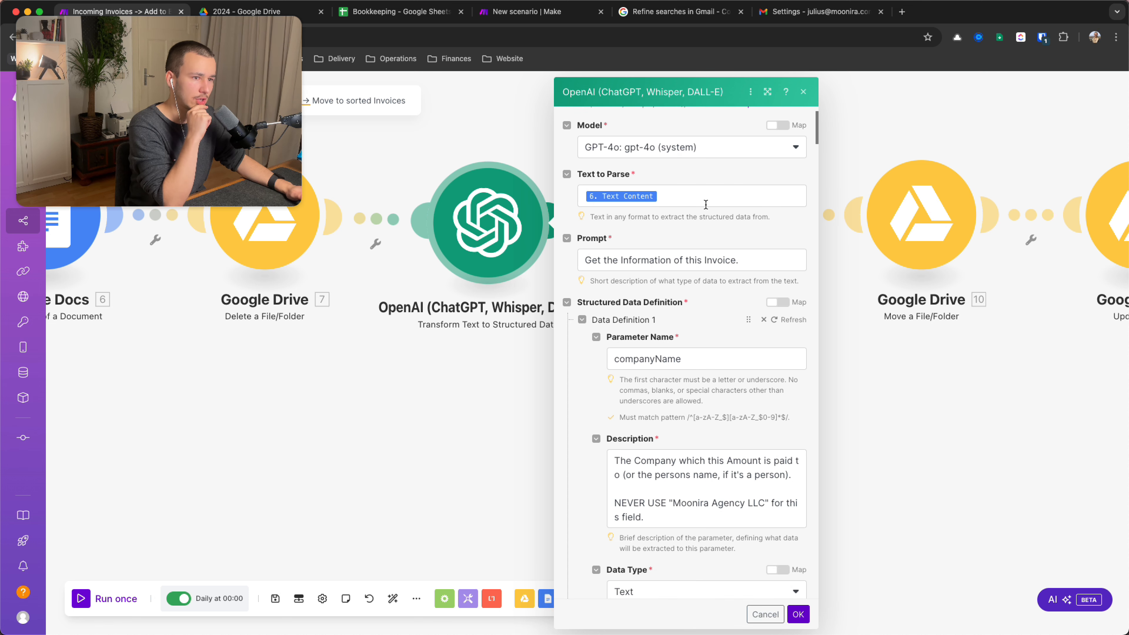
{"action": "triple_click", "coordinate": [668, 228]}
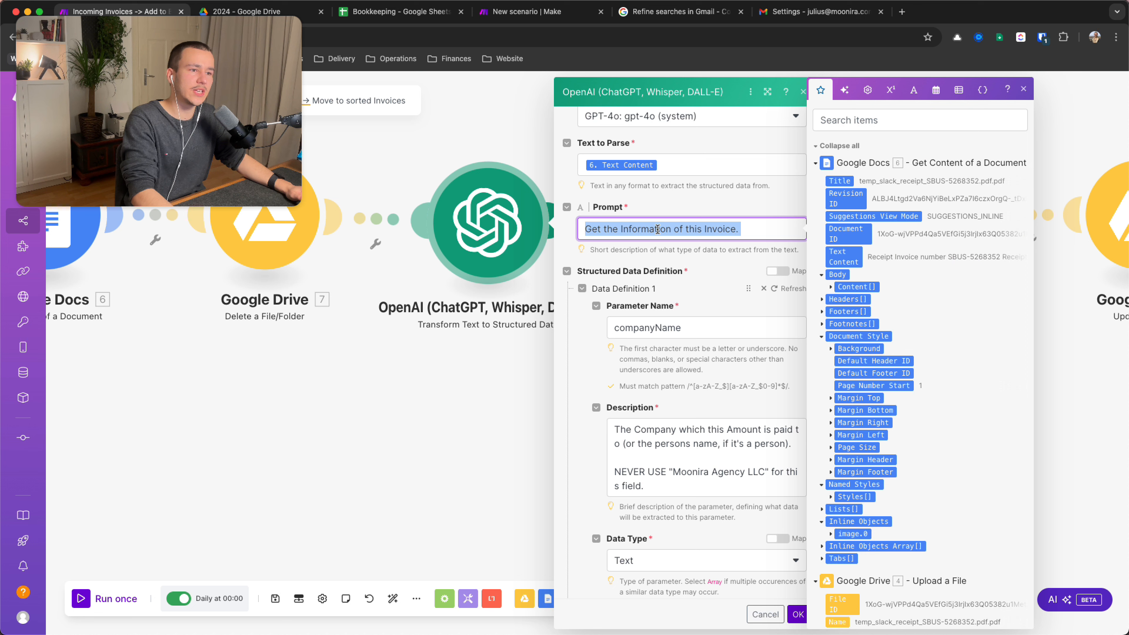
{"action": "triple_click", "coordinate": [657, 229]}
{"action": "triple_click", "coordinate": [679, 229]}
{"action": "triple_click", "coordinate": [713, 227]}
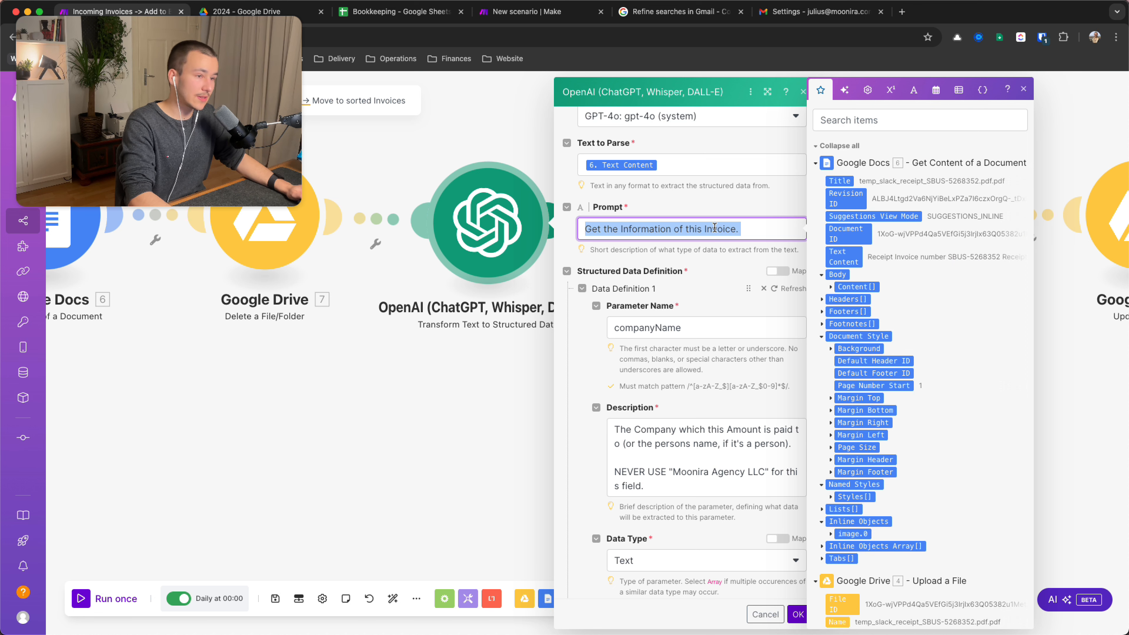
{"action": "left_click", "coordinate": [714, 228]}
{"action": "left_click", "coordinate": [683, 215]}
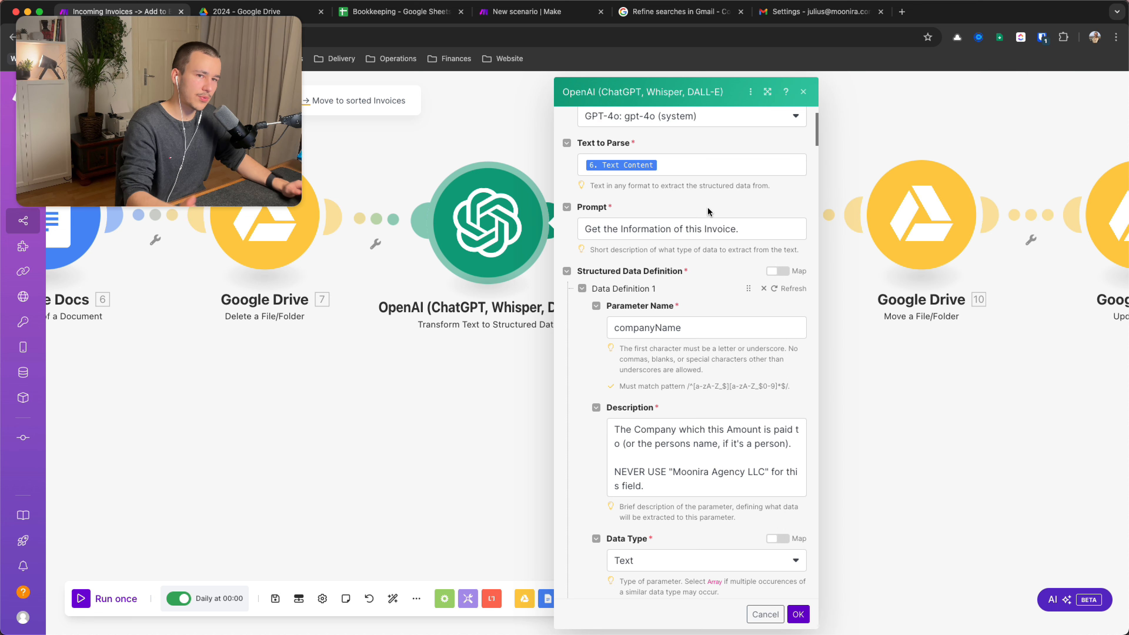
{"action": "scroll", "coordinate": [707, 211], "scroll_direction": "down", "scroll_amount": 5}
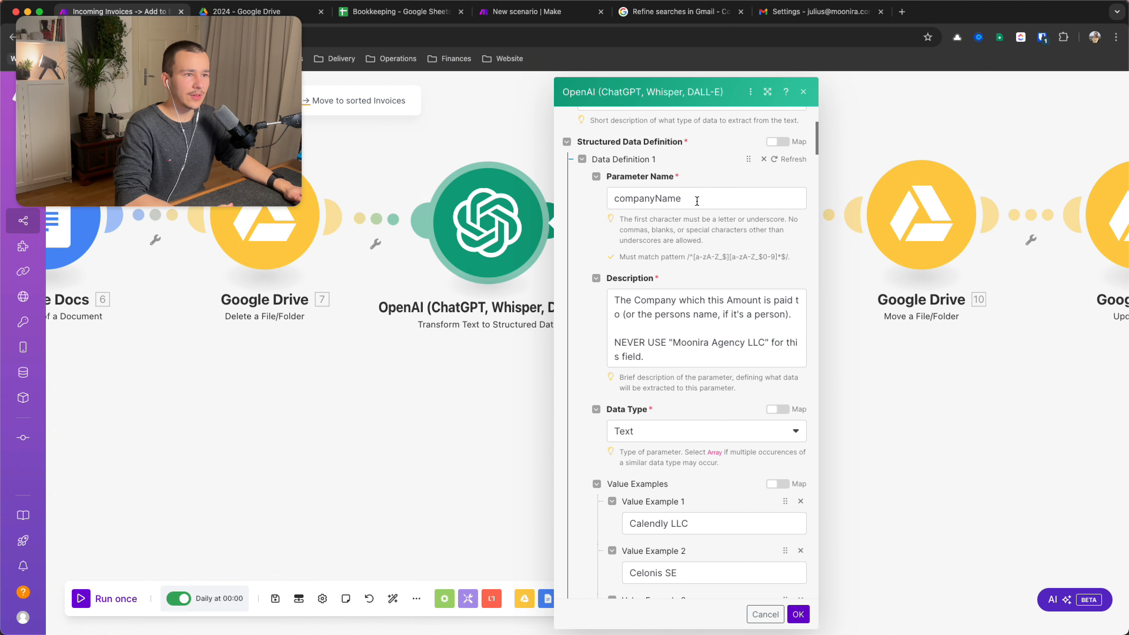
Collapse all ten structured Data Definitions, from 1 through 10
{"action": "left_click", "coordinate": [697, 198]}
{"action": "left_click", "coordinate": [582, 195]}
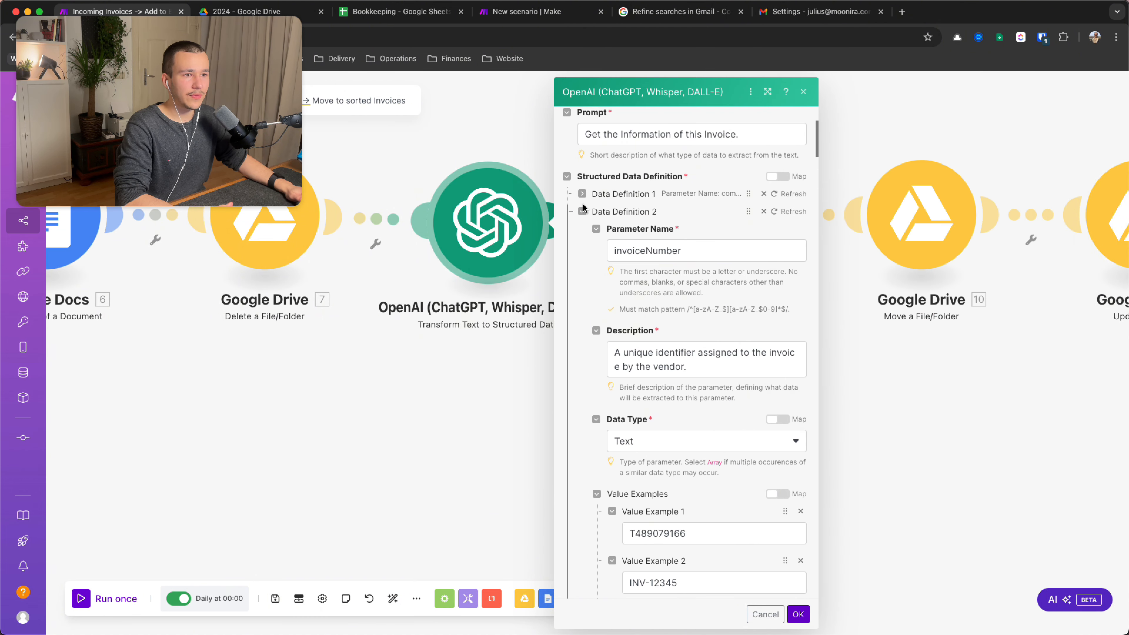
{"action": "left_click", "coordinate": [583, 210]}
{"action": "left_click", "coordinate": [582, 229]}
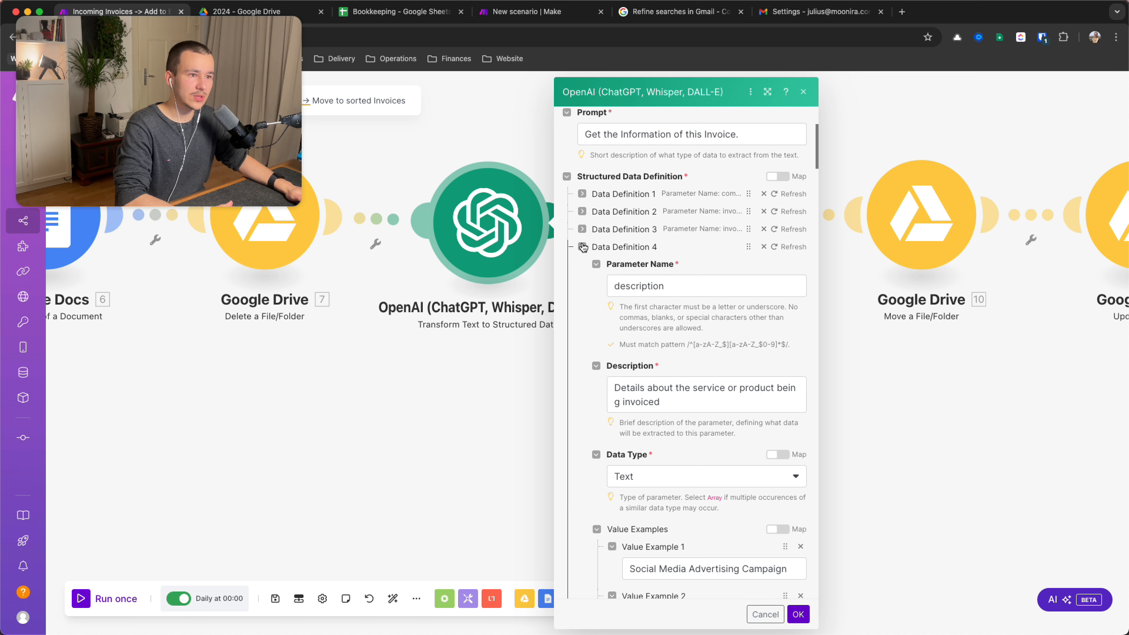
{"action": "left_click", "coordinate": [582, 247]}
{"action": "left_click", "coordinate": [582, 264]}
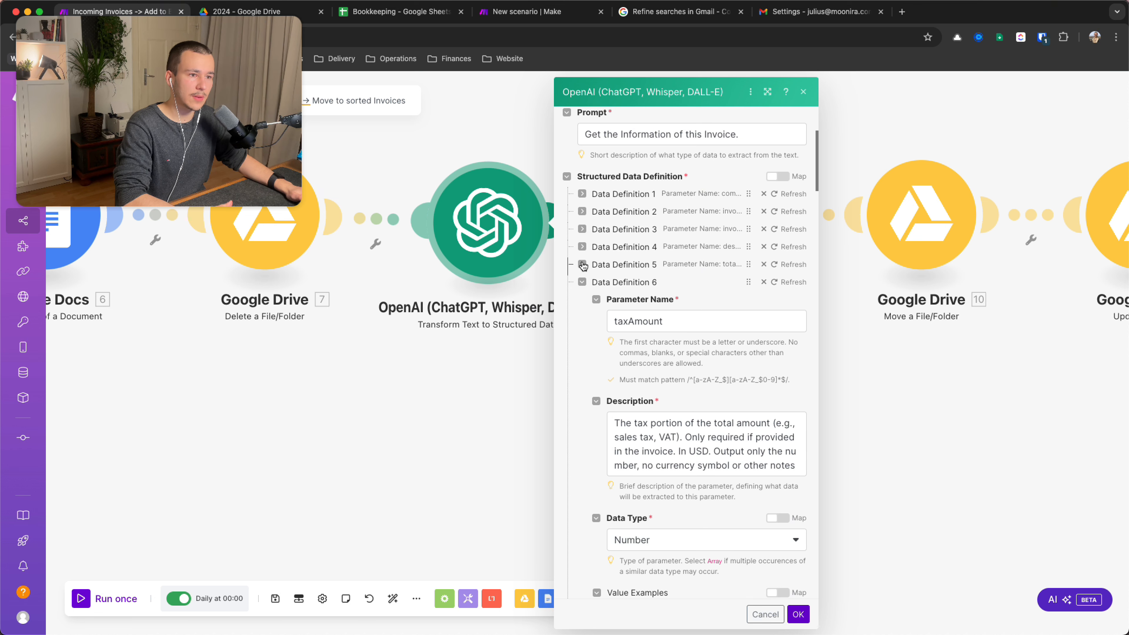
{"action": "left_click", "coordinate": [583, 283]}
{"action": "left_click", "coordinate": [582, 301]}
{"action": "left_click", "coordinate": [582, 318]}
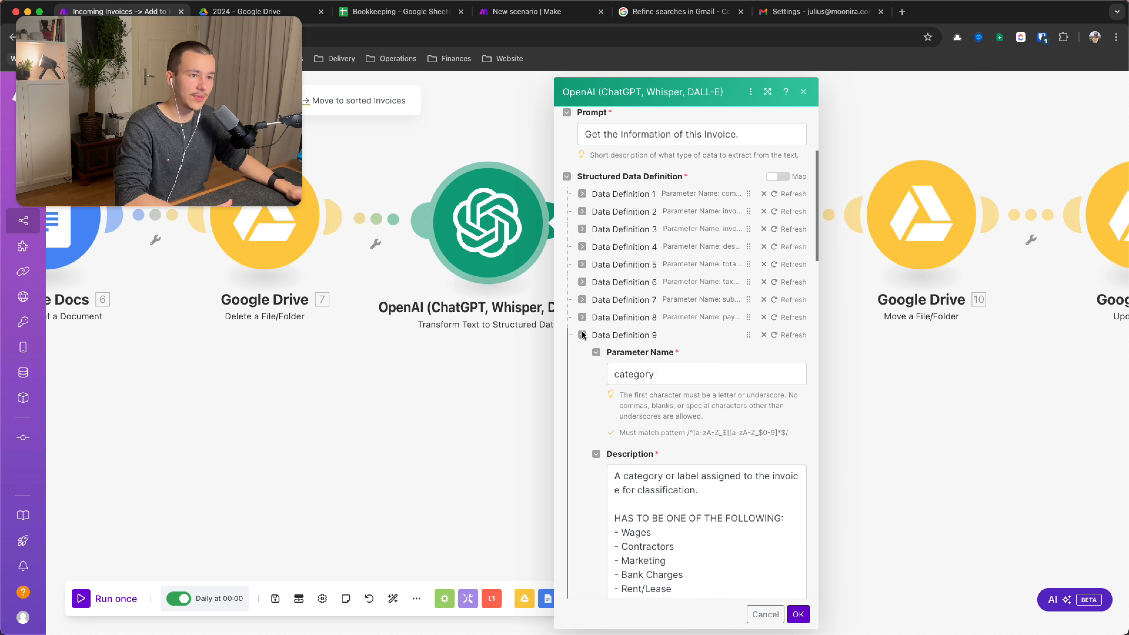
{"action": "left_click", "coordinate": [583, 334]}
{"action": "left_click", "coordinate": [582, 352]}
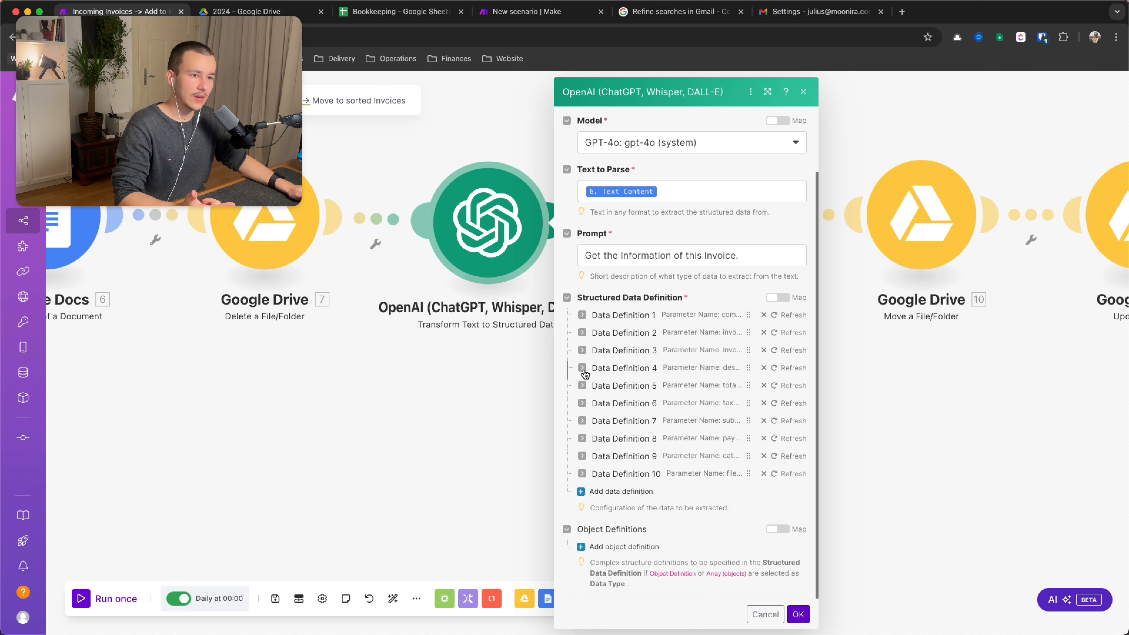
Inspect the invoiceDate, paymentMethod and fileName definitions, collapsing each again afterwards
{"action": "left_click", "coordinate": [582, 350]}
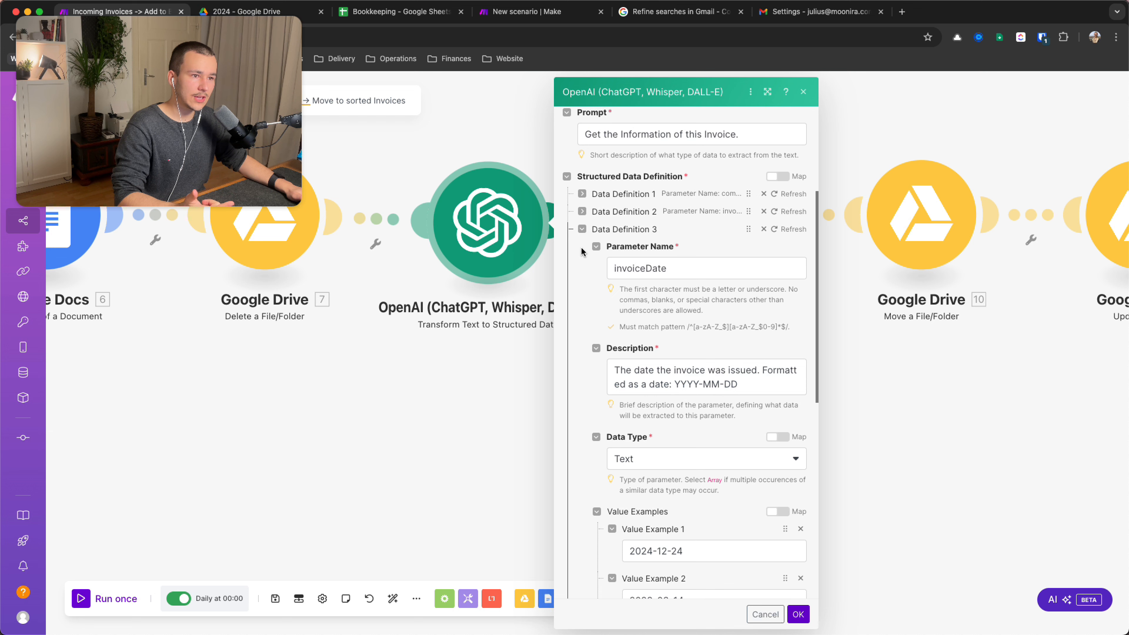
{"action": "left_click", "coordinate": [581, 229]}
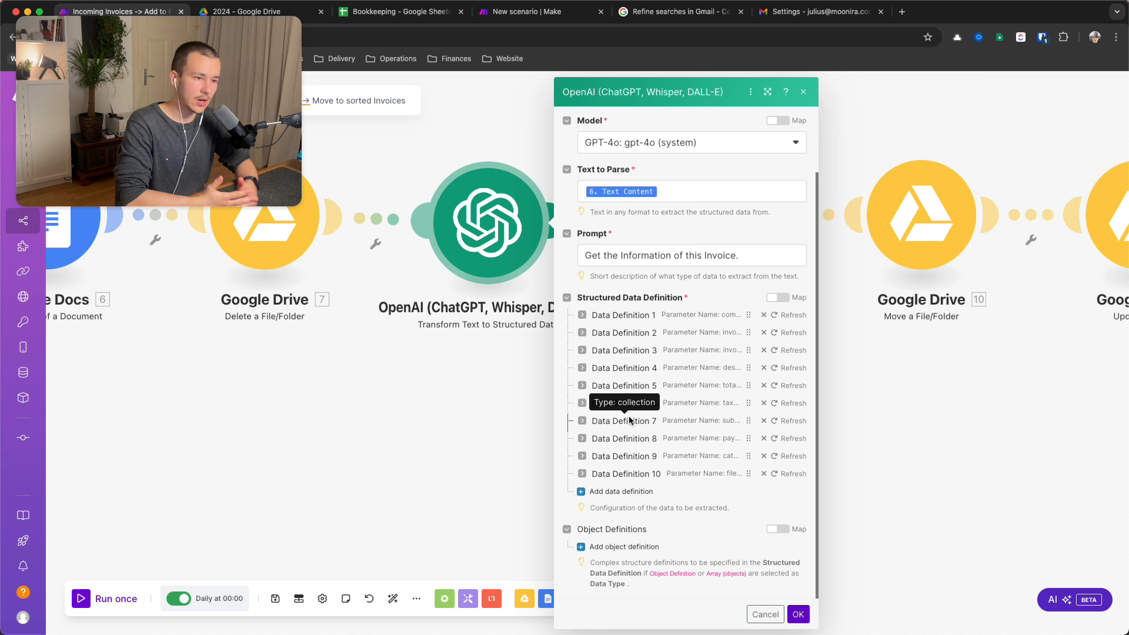
{"action": "left_click", "coordinate": [582, 439]}
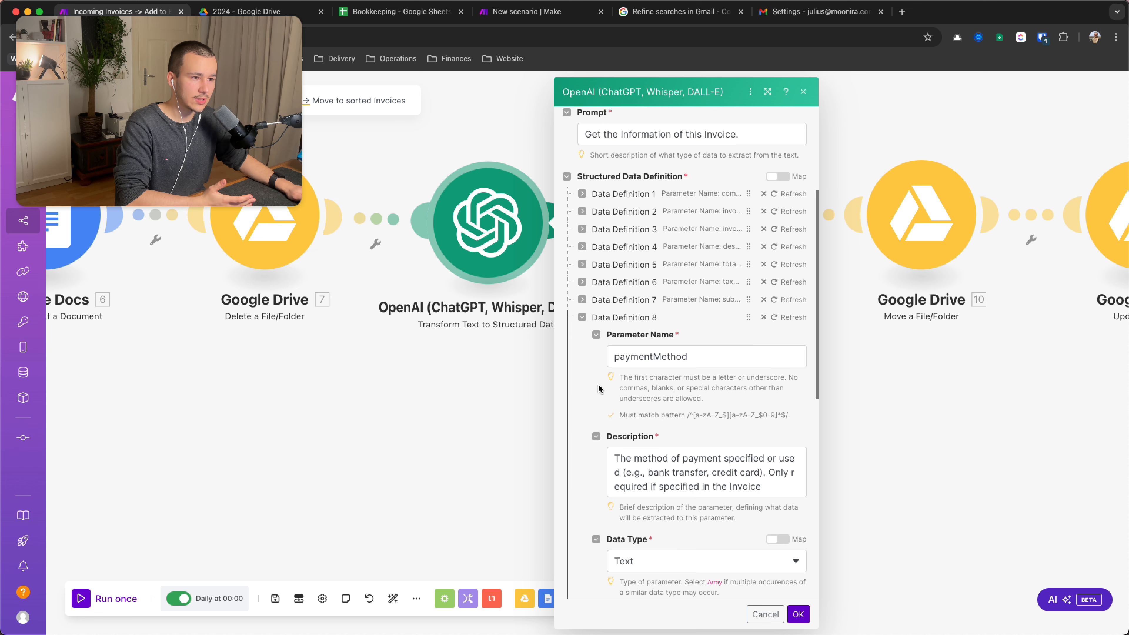
{"action": "left_click", "coordinate": [582, 318]}
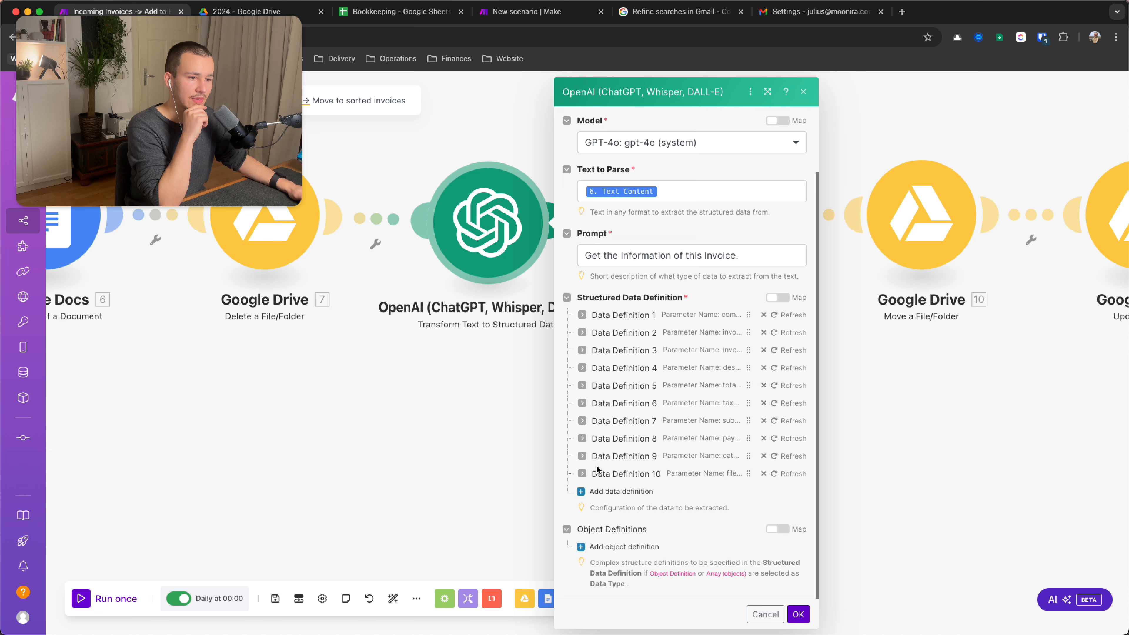
{"action": "left_click", "coordinate": [582, 457]}
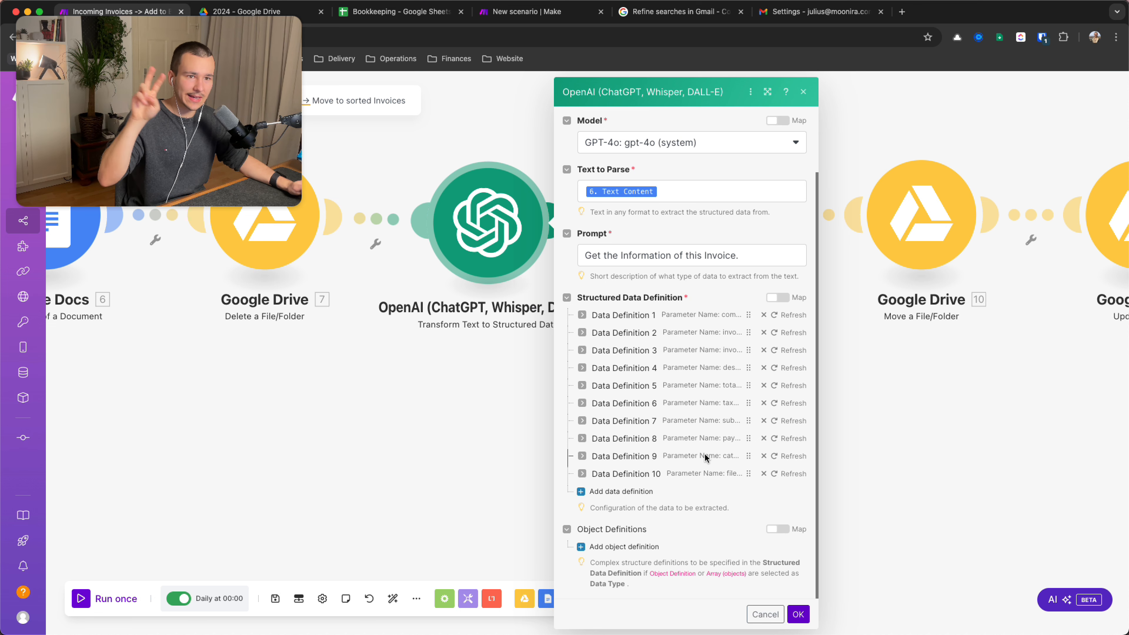
{"action": "left_click", "coordinate": [581, 472]}
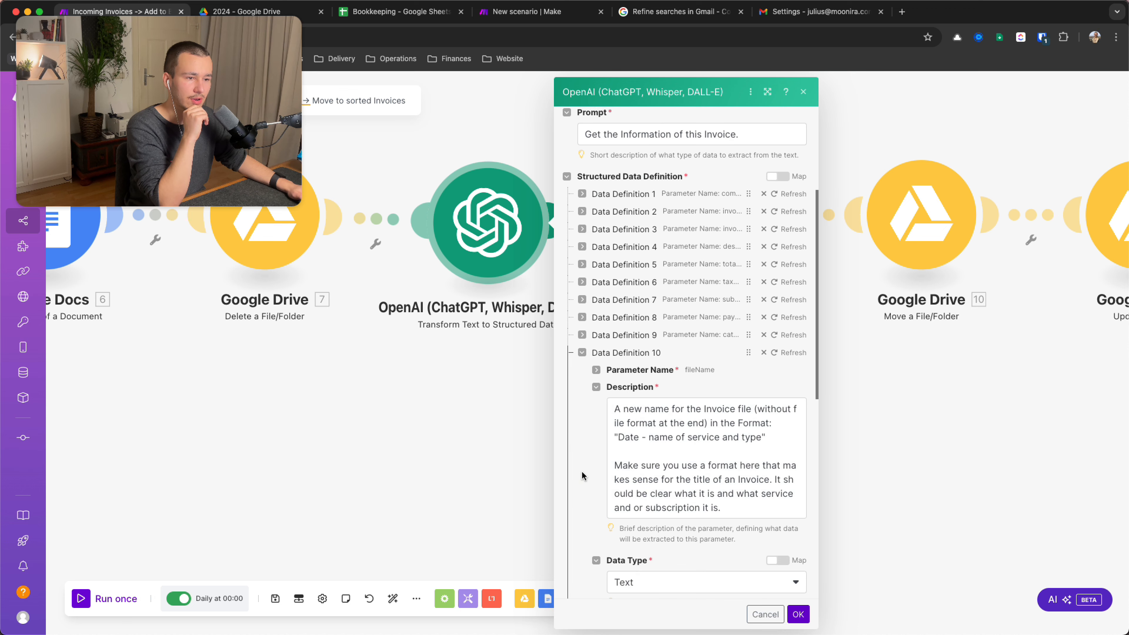
{"action": "scroll", "coordinate": [611, 351], "scroll_direction": "down", "scroll_amount": 5}
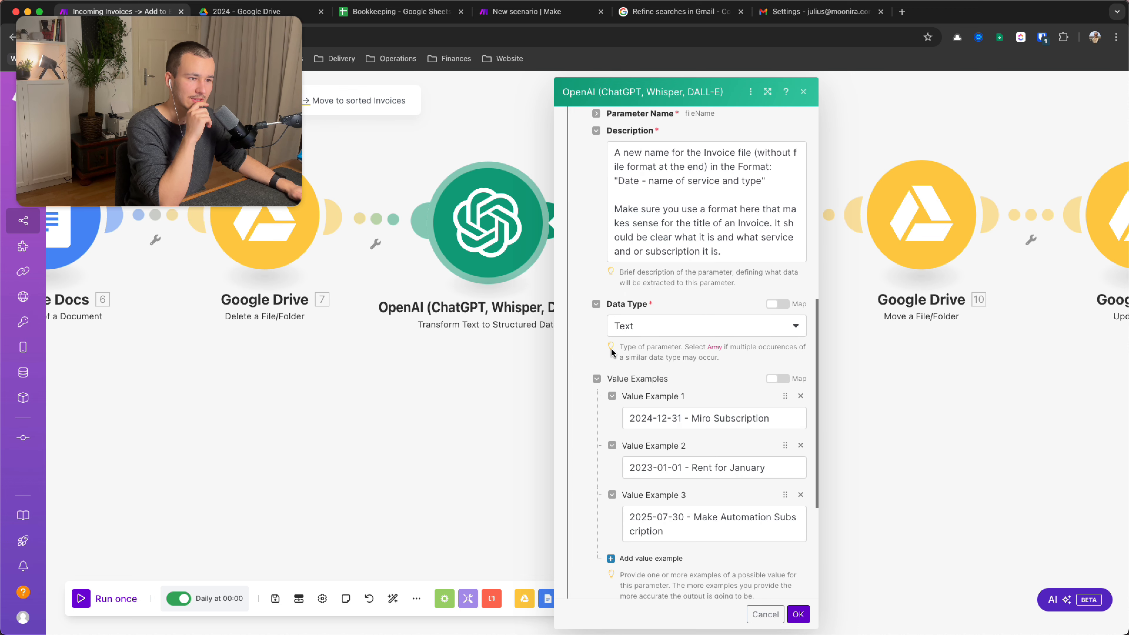
{"action": "scroll", "coordinate": [611, 352], "scroll_direction": "up", "scroll_amount": 10}
{"action": "scroll", "coordinate": [611, 349], "scroll_direction": "down", "scroll_amount": 4}
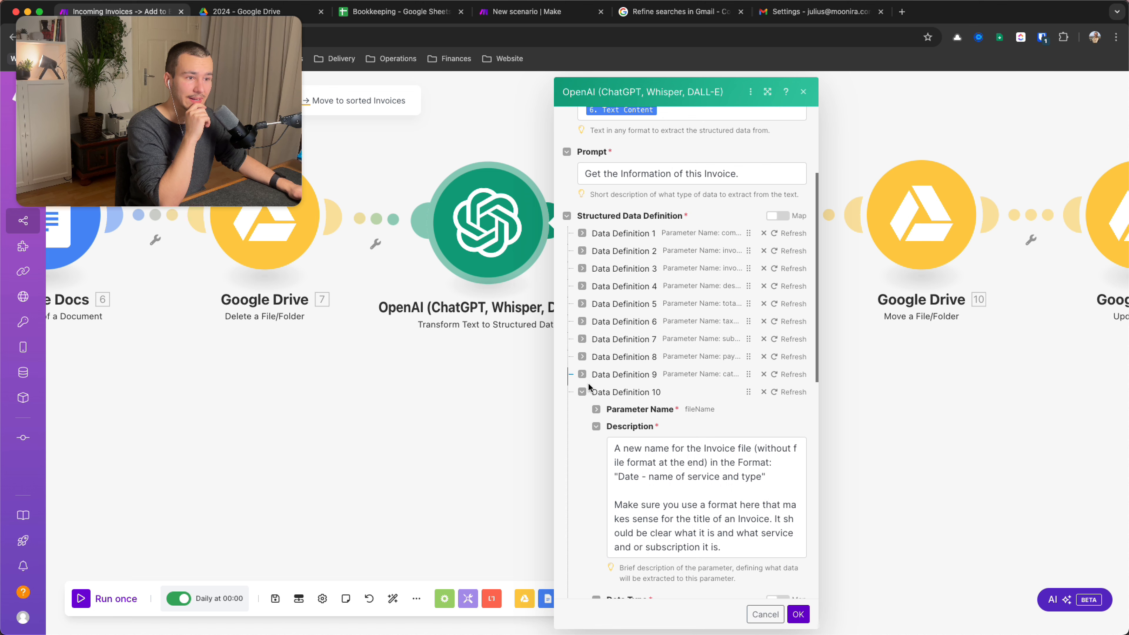
{"action": "left_click", "coordinate": [583, 390]}
Expand Data Definition 1 and inspect the companyName parameter name
{"action": "left_click", "coordinate": [582, 314]}
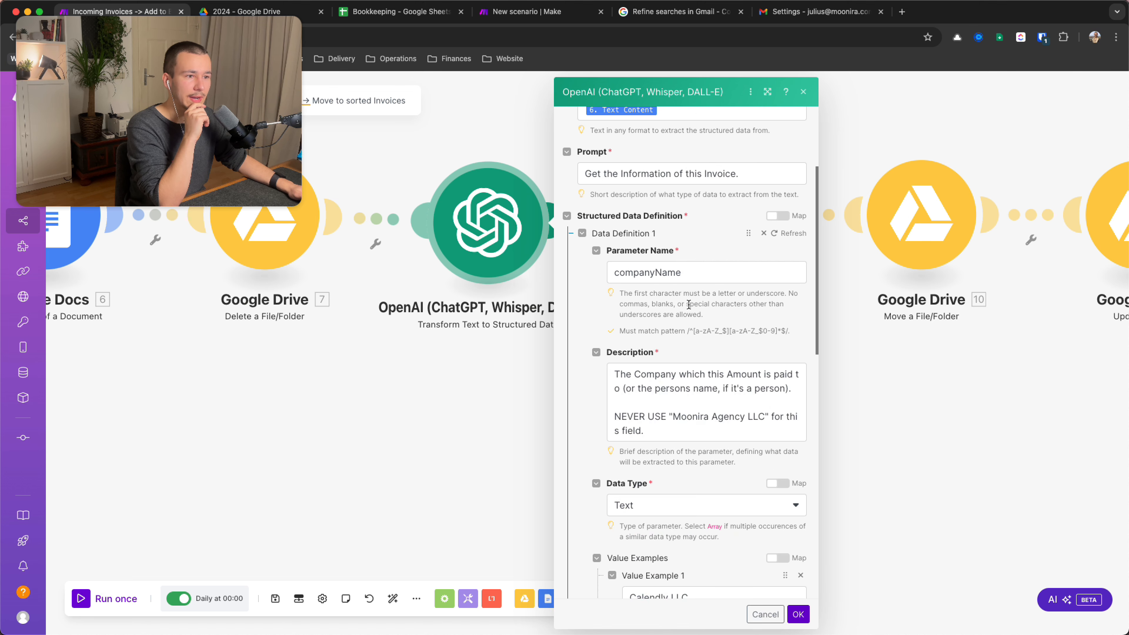
{"action": "left_click", "coordinate": [692, 271]}
{"action": "double_click", "coordinate": [692, 271]}
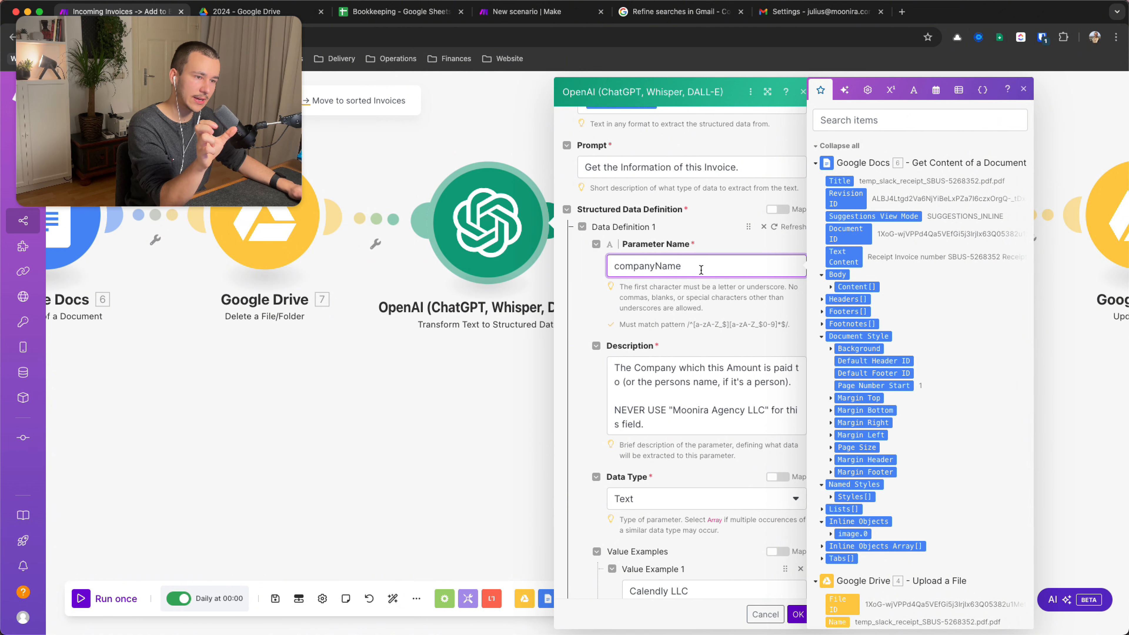
{"action": "scroll", "coordinate": [698, 267], "scroll_direction": "down", "scroll_amount": 3}
{"action": "left_click", "coordinate": [684, 263]}
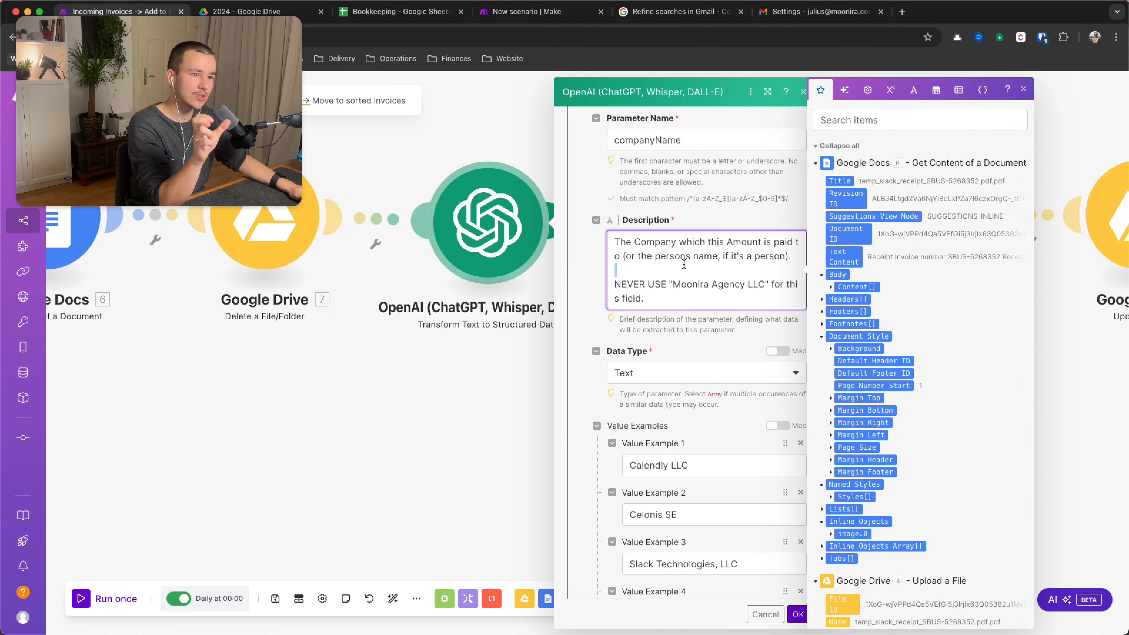
{"action": "scroll", "coordinate": [712, 281], "scroll_direction": "down", "scroll_amount": 4}
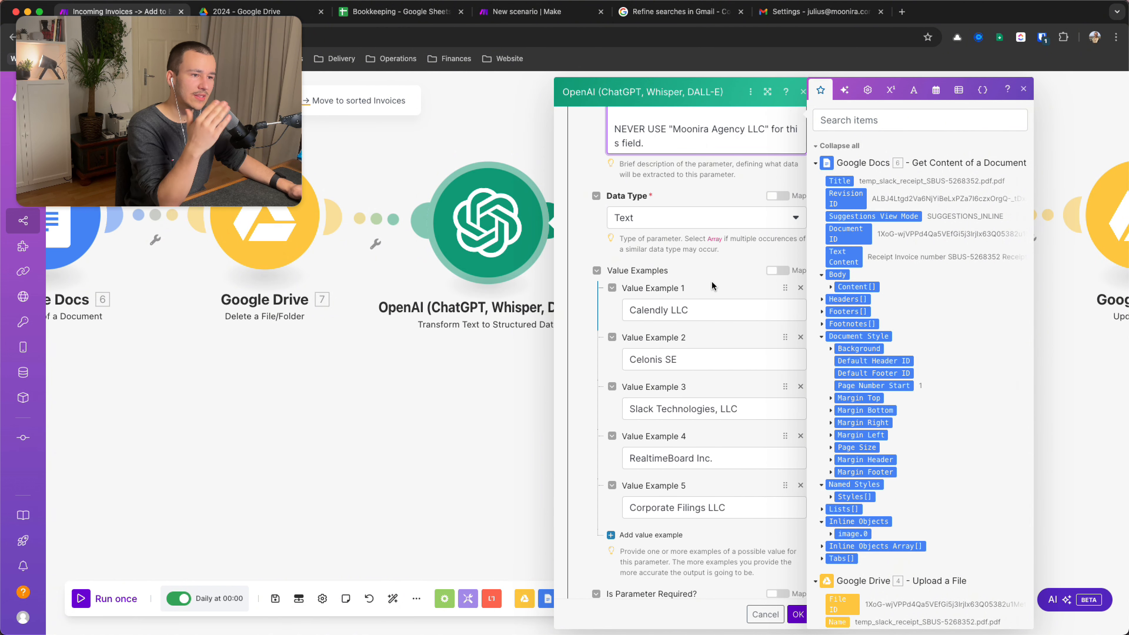
{"action": "scroll", "coordinate": [711, 280], "scroll_direction": "up", "scroll_amount": 6}
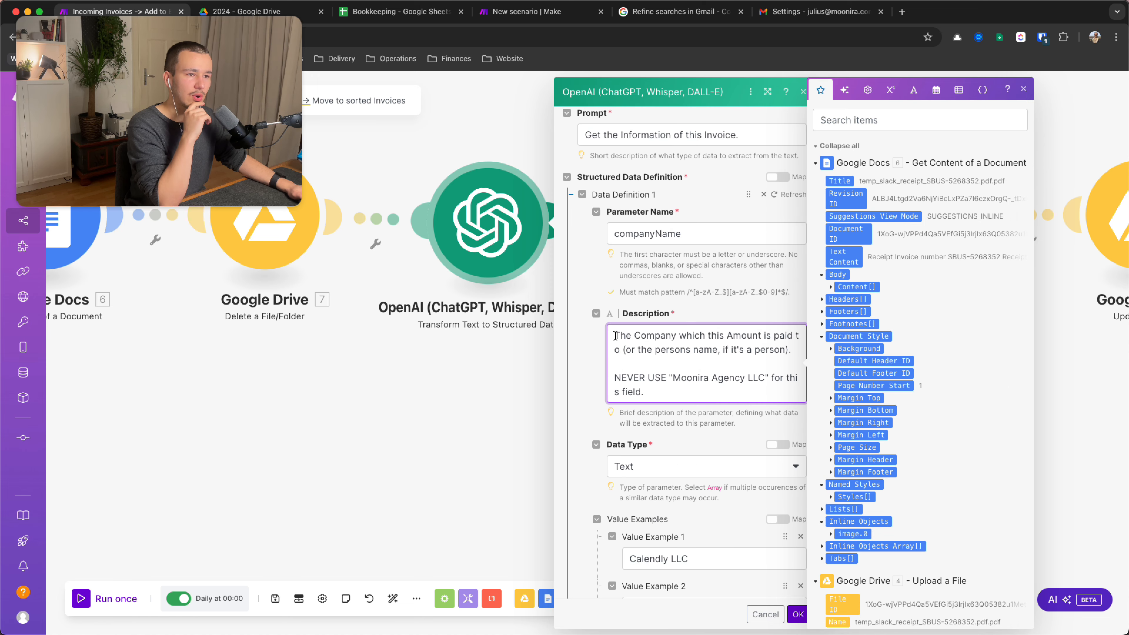
Read the companyName description's rule never to return the user's own agency name, then collapse it
{"action": "left_click_drag", "start_coordinate": [614, 334], "coordinate": [794, 350]}
{"action": "triple_click", "coordinate": [634, 378]}
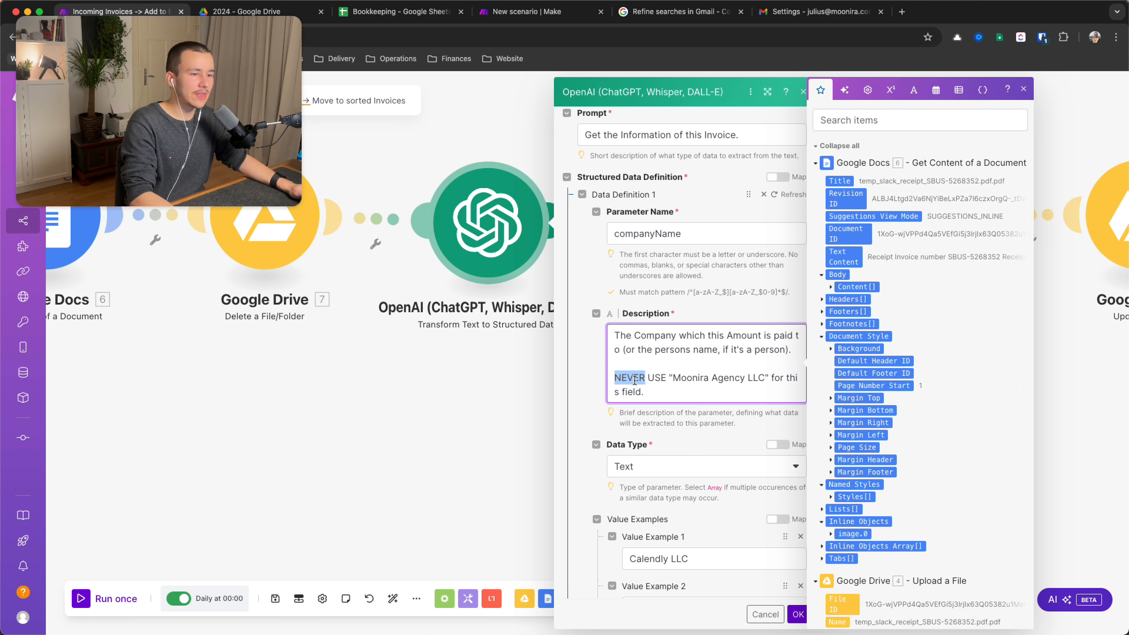
{"action": "type", "text": "a"}
{"action": "key", "text": "super+z"}
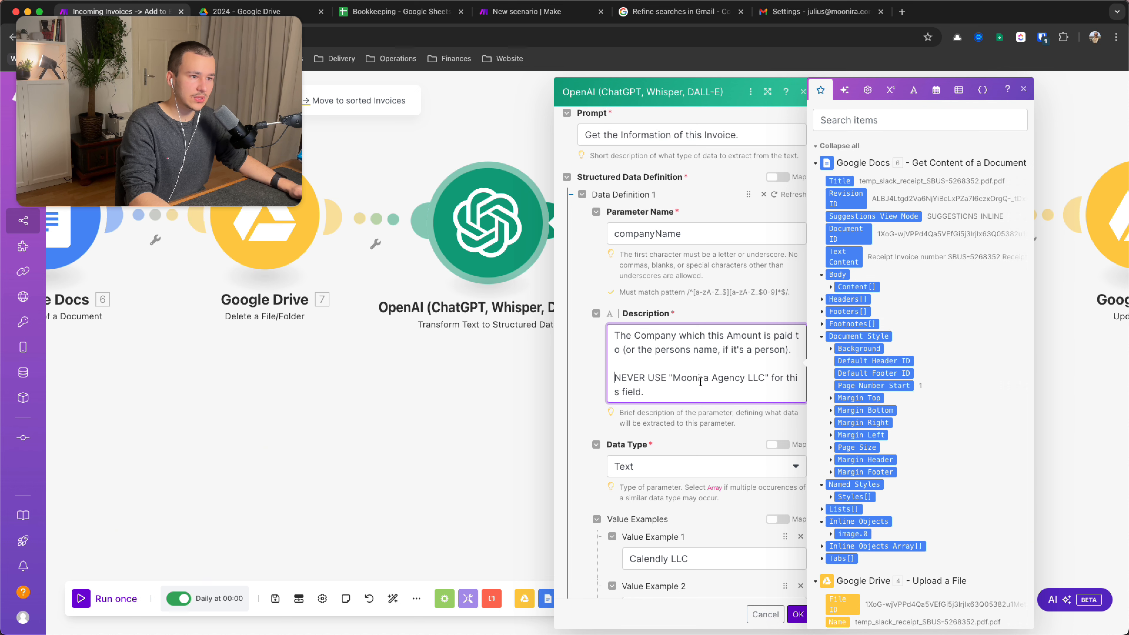
{"action": "double_click", "coordinate": [700, 381]}
{"action": "triple_click", "coordinate": [729, 380]}
{"action": "triple_click", "coordinate": [723, 380]}
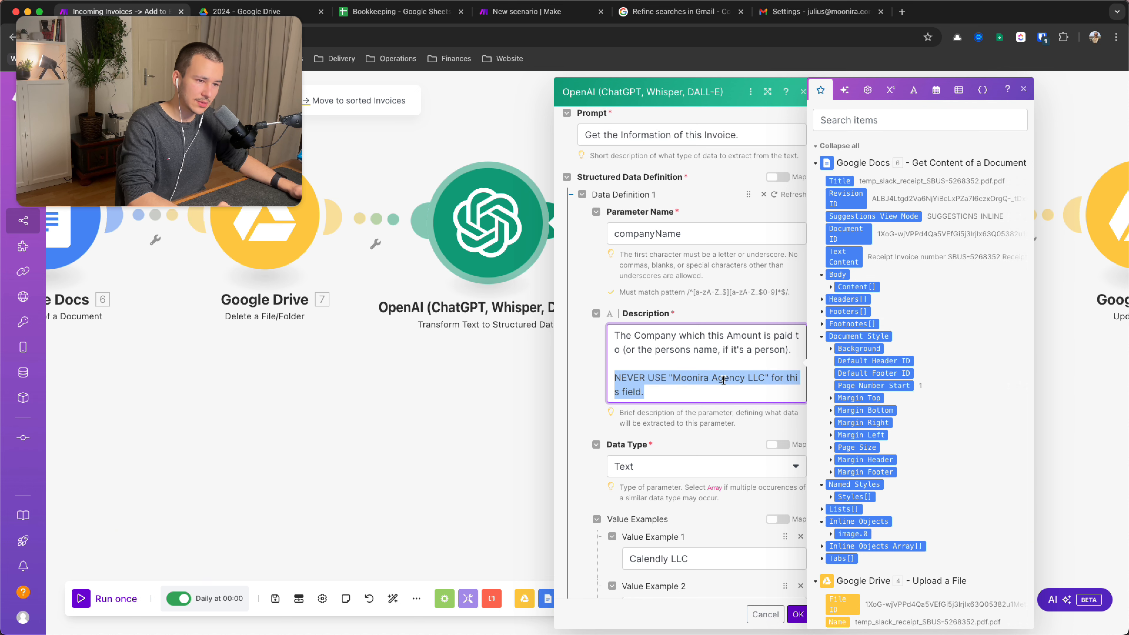
{"action": "left_click", "coordinate": [742, 379]}
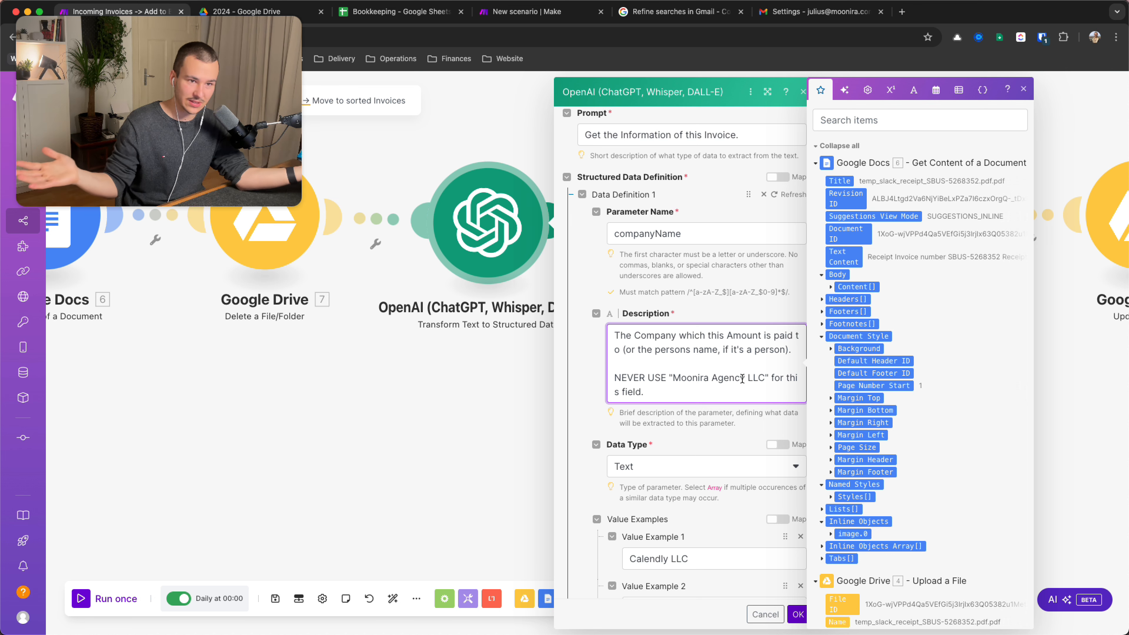
{"action": "triple_click", "coordinate": [742, 378]}
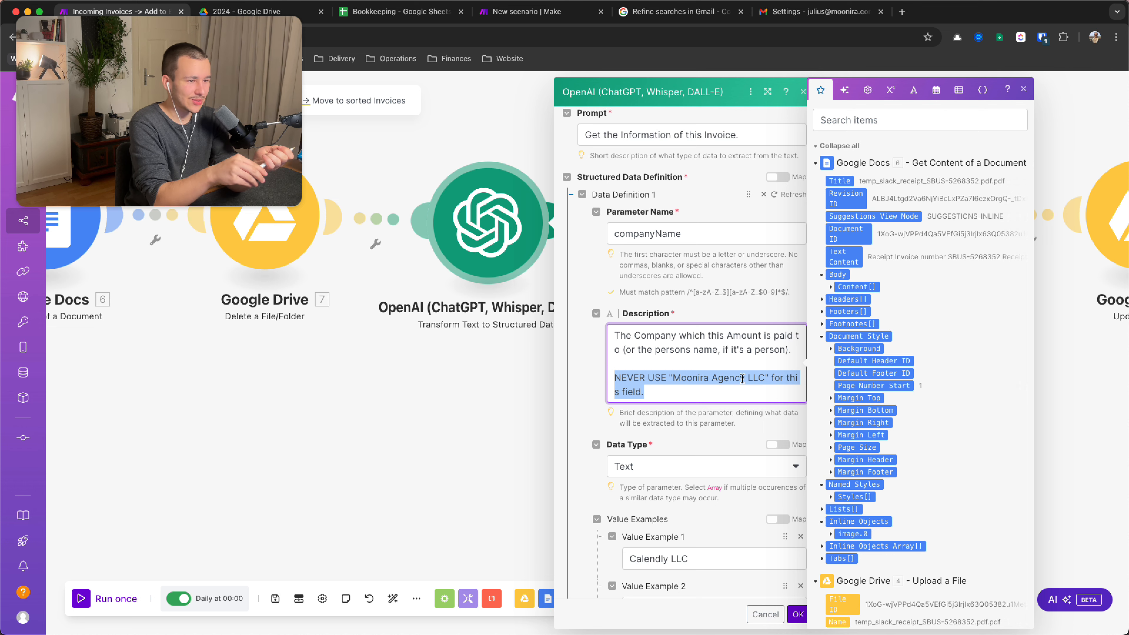
{"action": "scroll", "coordinate": [741, 378], "scroll_direction": "down", "scroll_amount": 1}
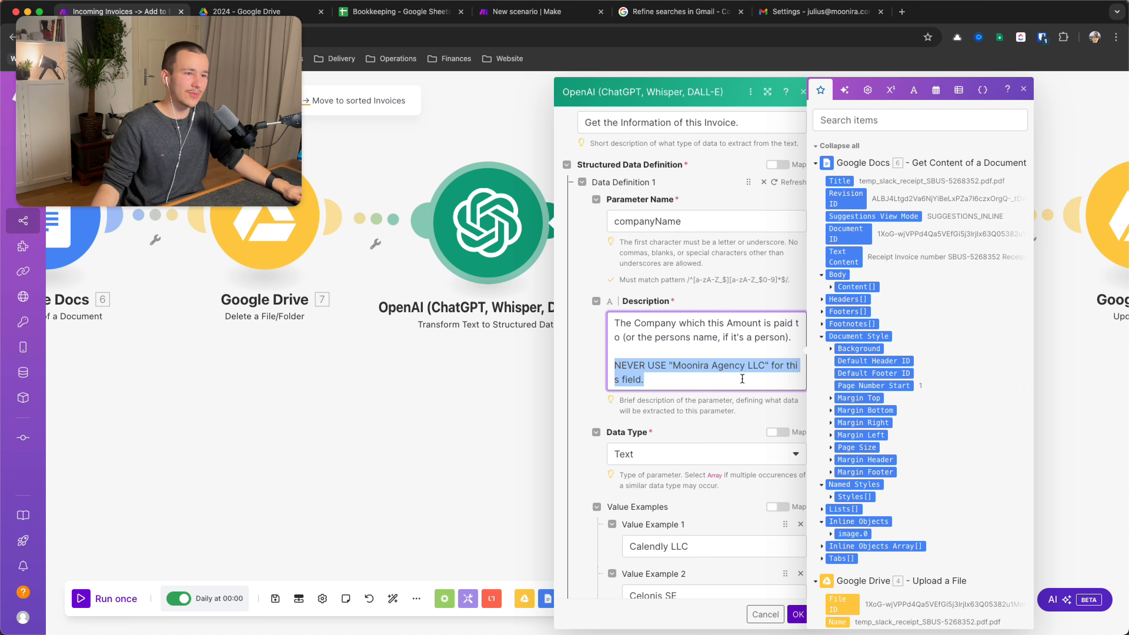
{"action": "left_click", "coordinate": [582, 182]}
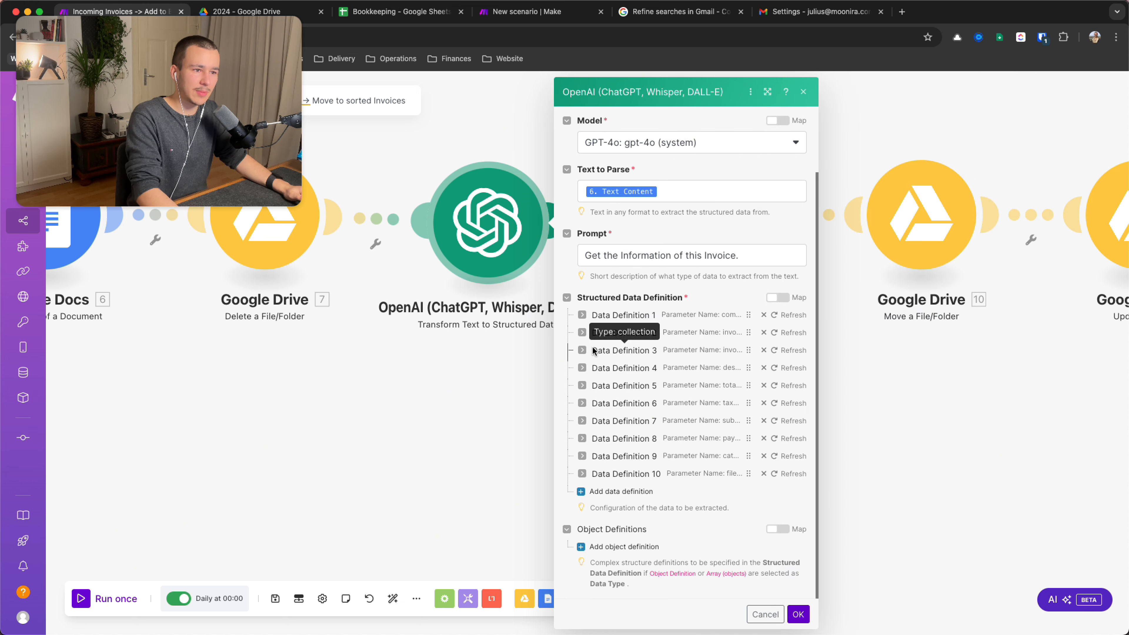
{"action": "left_click", "coordinate": [586, 335]}
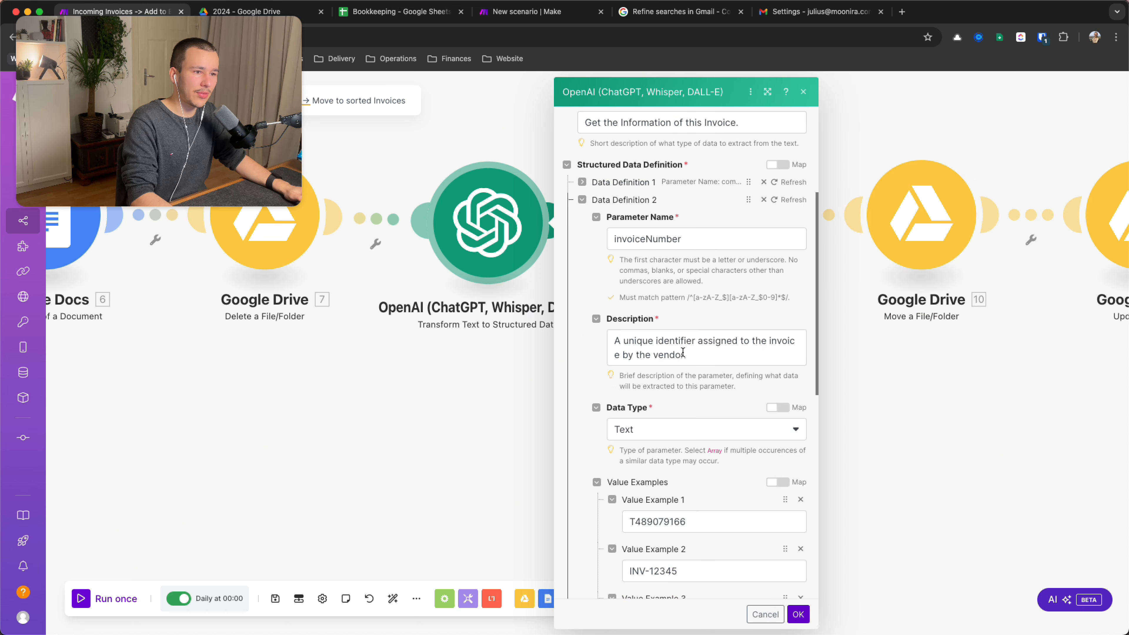
{"action": "triple_click", "coordinate": [648, 351]}
{"action": "triple_click", "coordinate": [670, 339]}
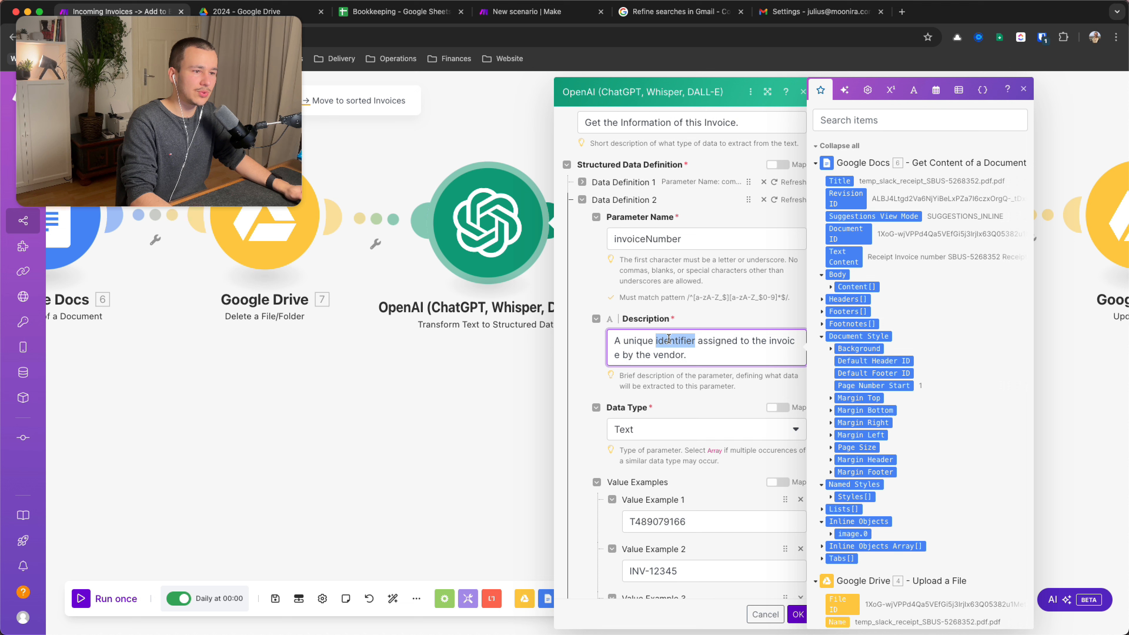
{"action": "left_click", "coordinate": [742, 341]}
{"action": "scroll", "coordinate": [742, 340], "scroll_direction": "down", "scroll_amount": 6}
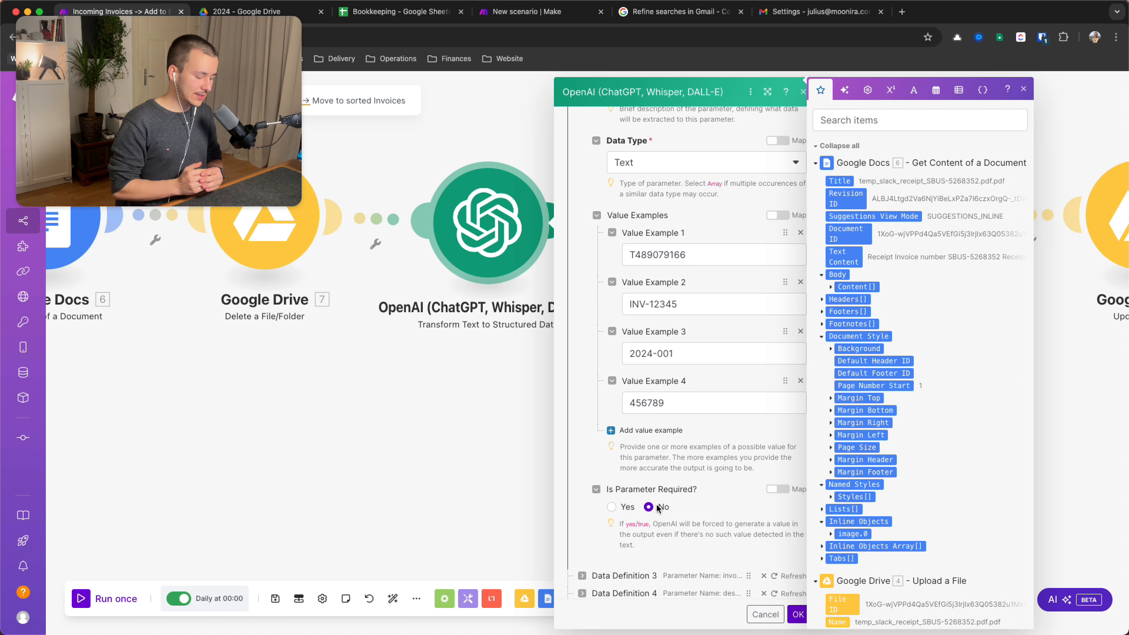
{"action": "scroll", "coordinate": [582, 248], "scroll_direction": "up", "scroll_amount": 10}
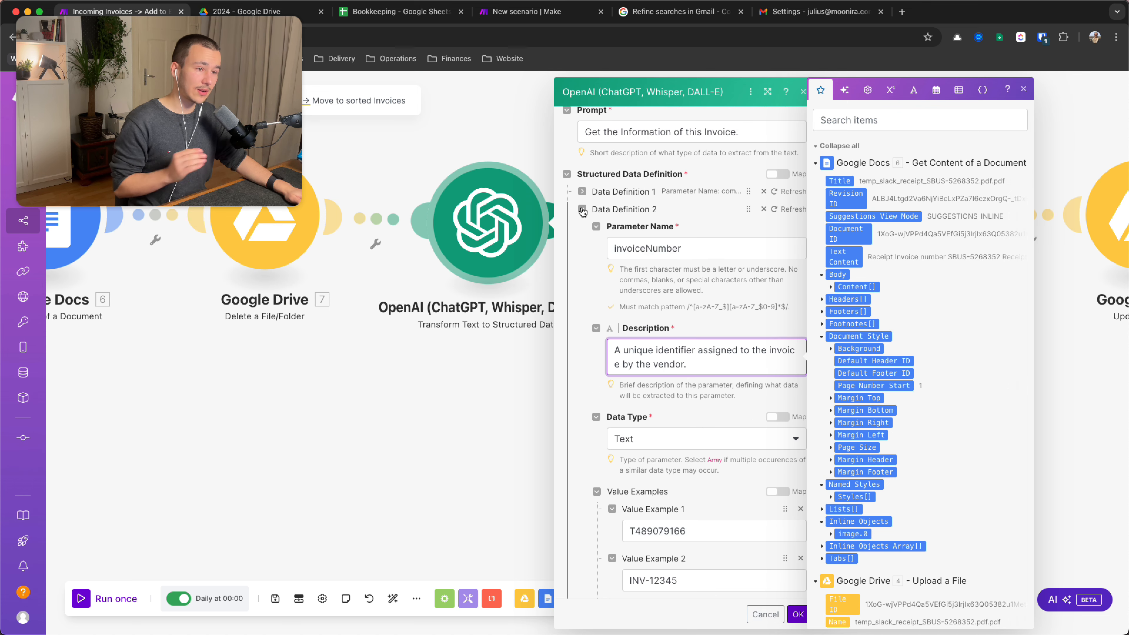
{"action": "left_click", "coordinate": [582, 212]}
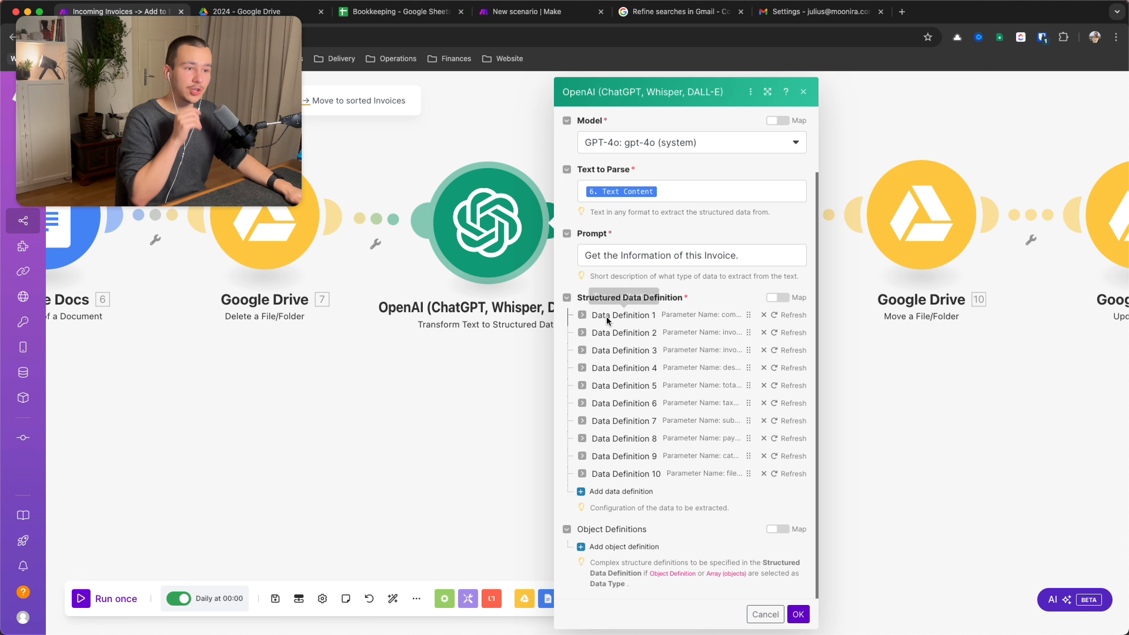
{"action": "left_click", "coordinate": [582, 314]}
{"action": "scroll", "coordinate": [701, 303], "scroll_direction": "down", "scroll_amount": 3}
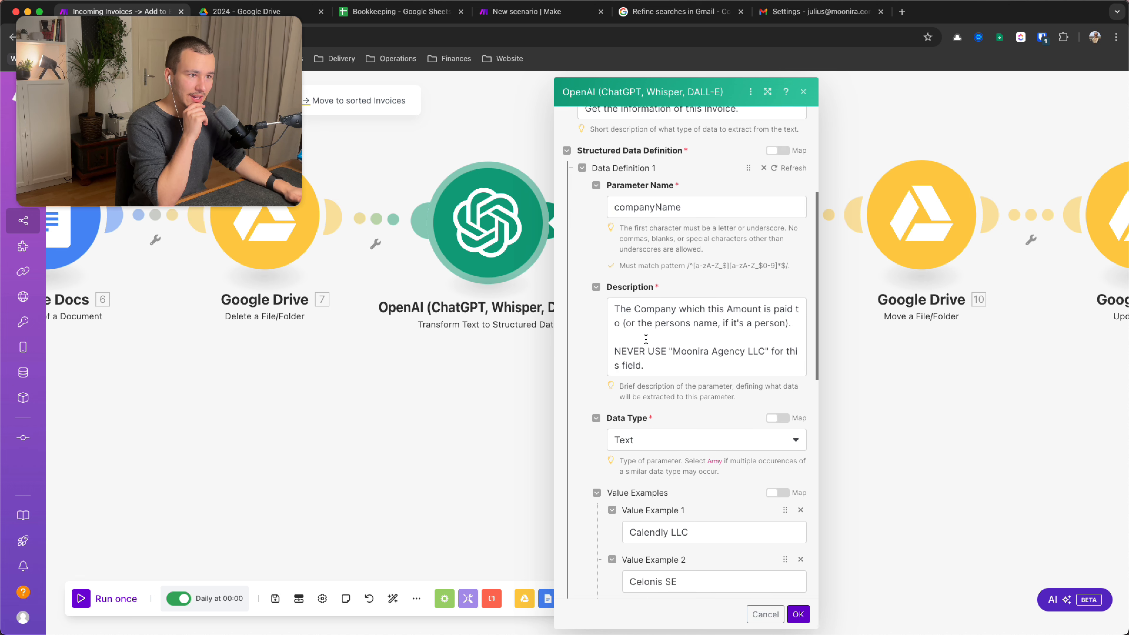
{"action": "scroll", "coordinate": [702, 303], "scroll_direction": "down", "scroll_amount": 2}
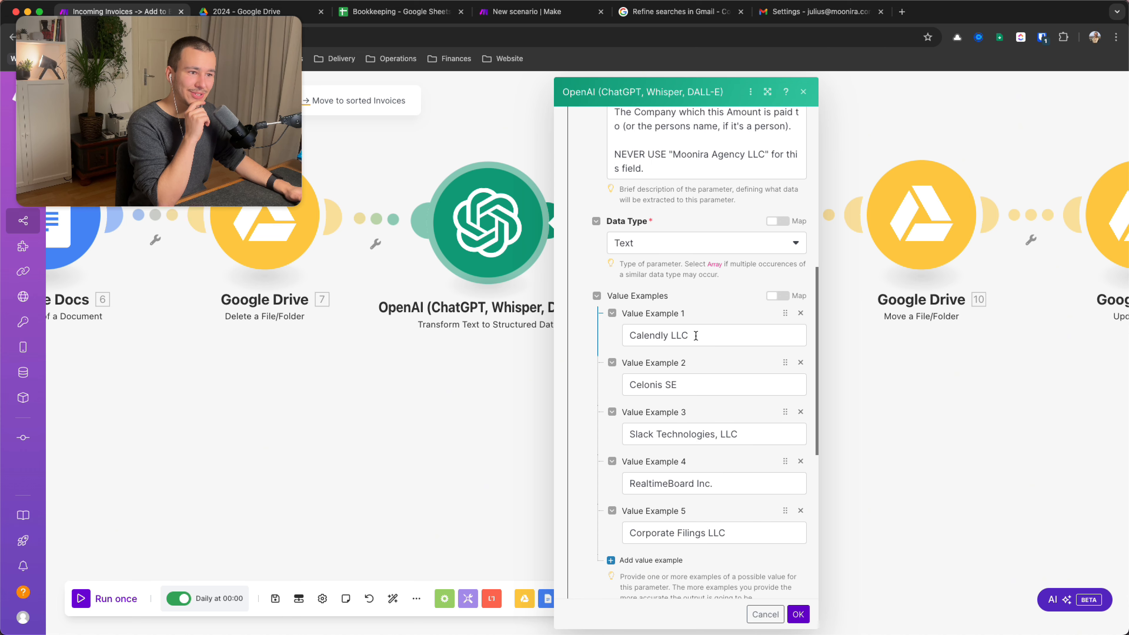
{"action": "triple_click", "coordinate": [668, 336]}
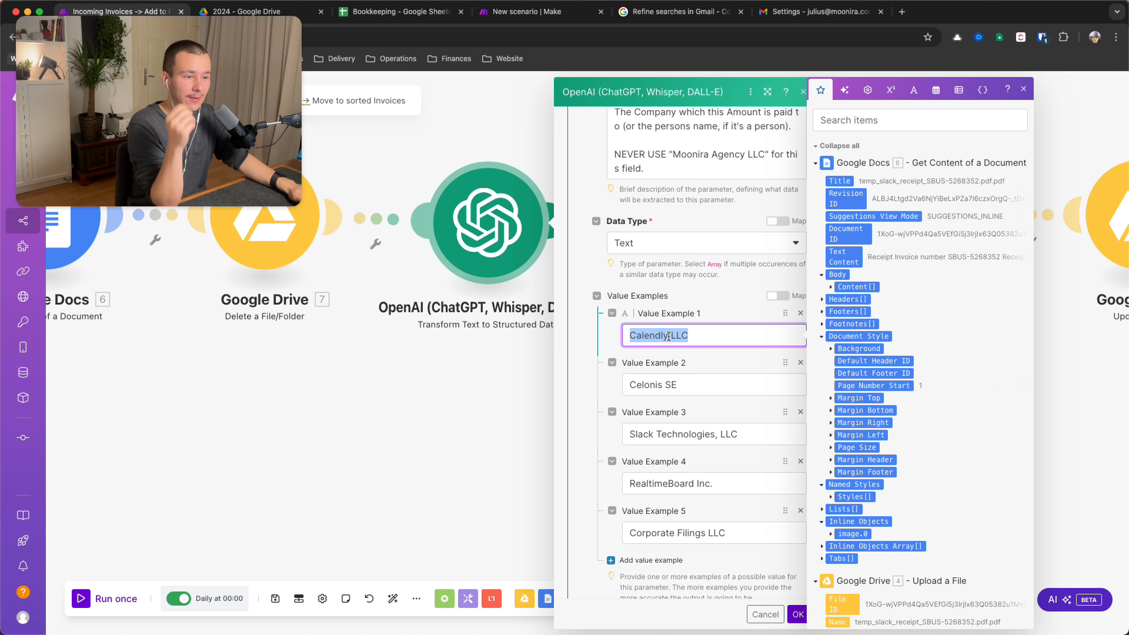
{"action": "scroll", "coordinate": [667, 356], "scroll_direction": "down", "scroll_amount": 5}
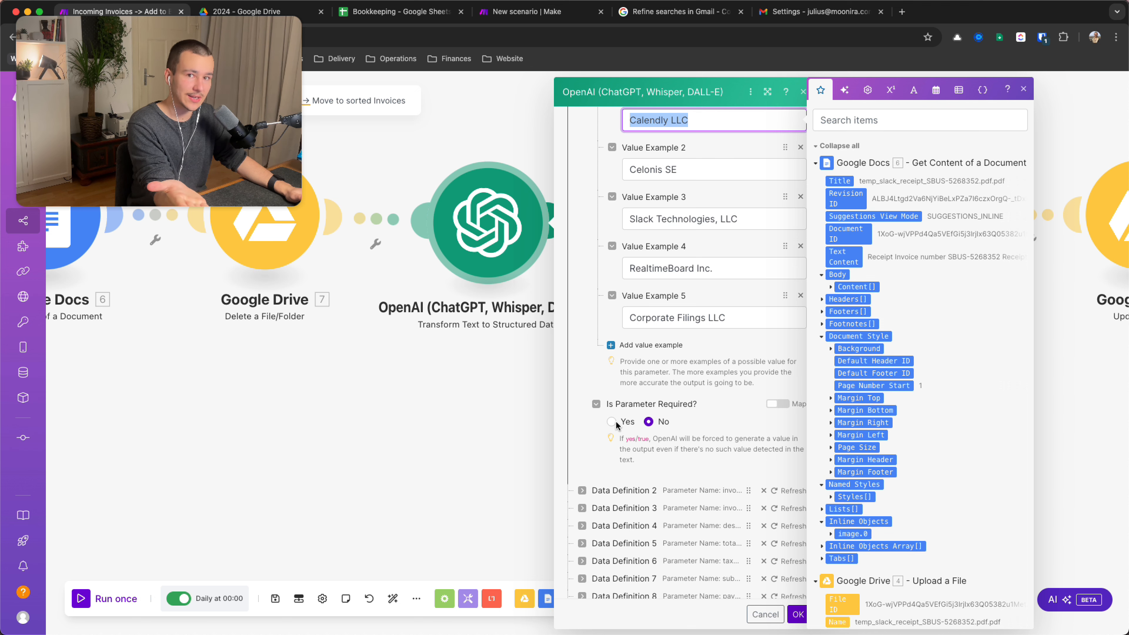
{"action": "scroll", "coordinate": [645, 424], "scroll_direction": "up", "scroll_amount": 10}
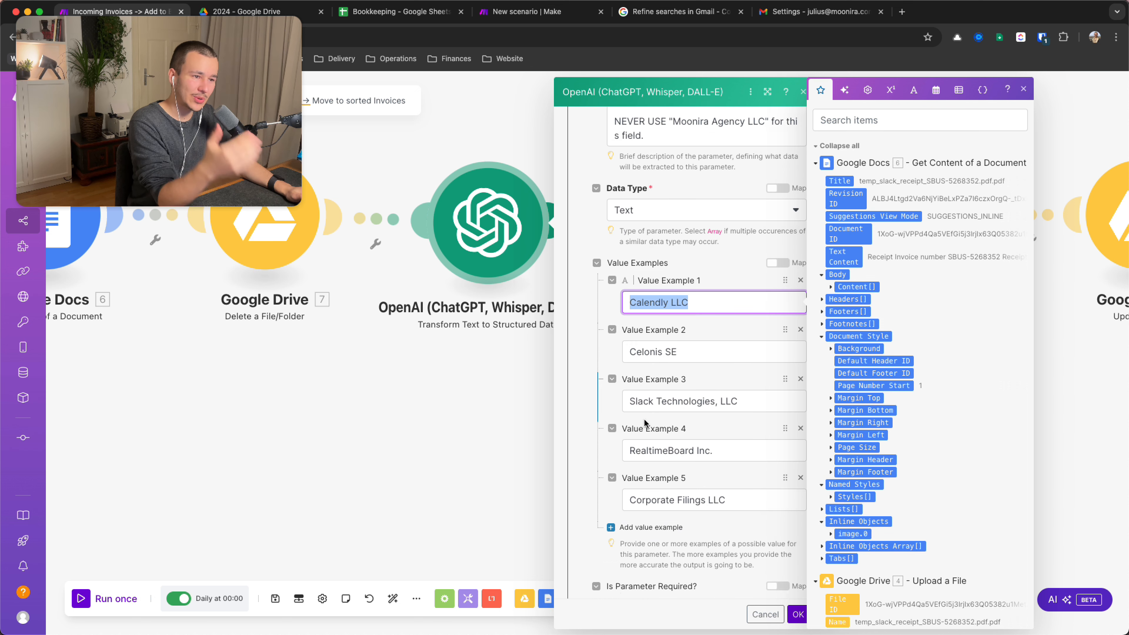
{"action": "scroll", "coordinate": [646, 400], "scroll_direction": "up", "scroll_amount": 3}
{"action": "left_click", "coordinate": [583, 295]}
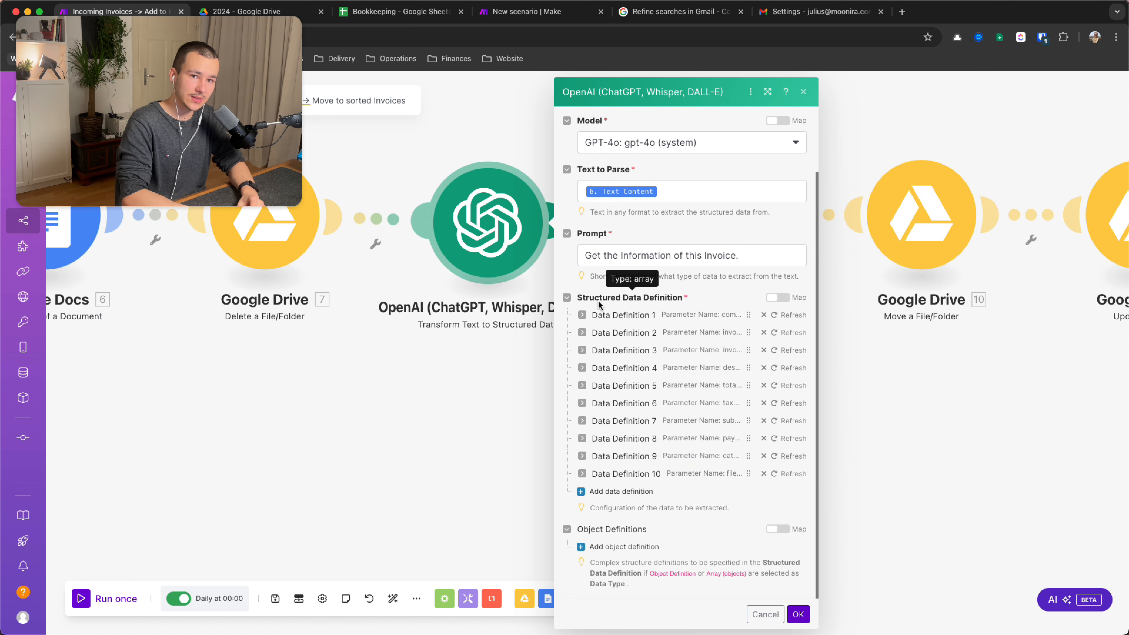
{"action": "left_click", "coordinate": [582, 315]}
{"action": "scroll", "coordinate": [674, 343], "scroll_direction": "down", "scroll_amount": 5}
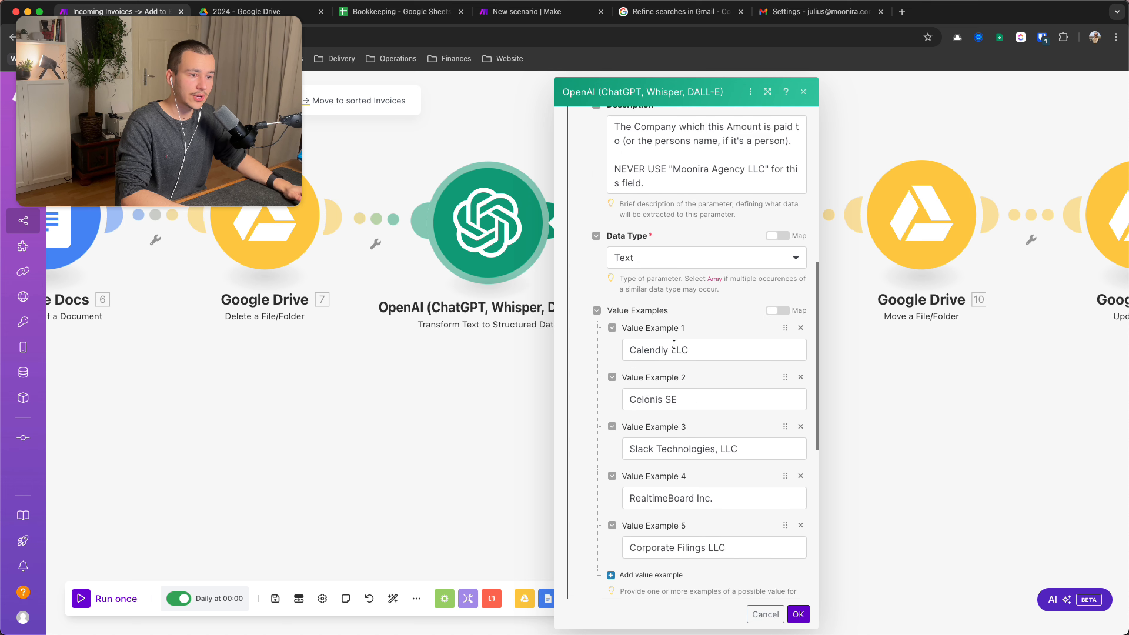
{"action": "scroll", "coordinate": [674, 344], "scroll_direction": "down", "scroll_amount": 2}
{"action": "scroll", "coordinate": [673, 343], "scroll_direction": "up", "scroll_amount": 5}
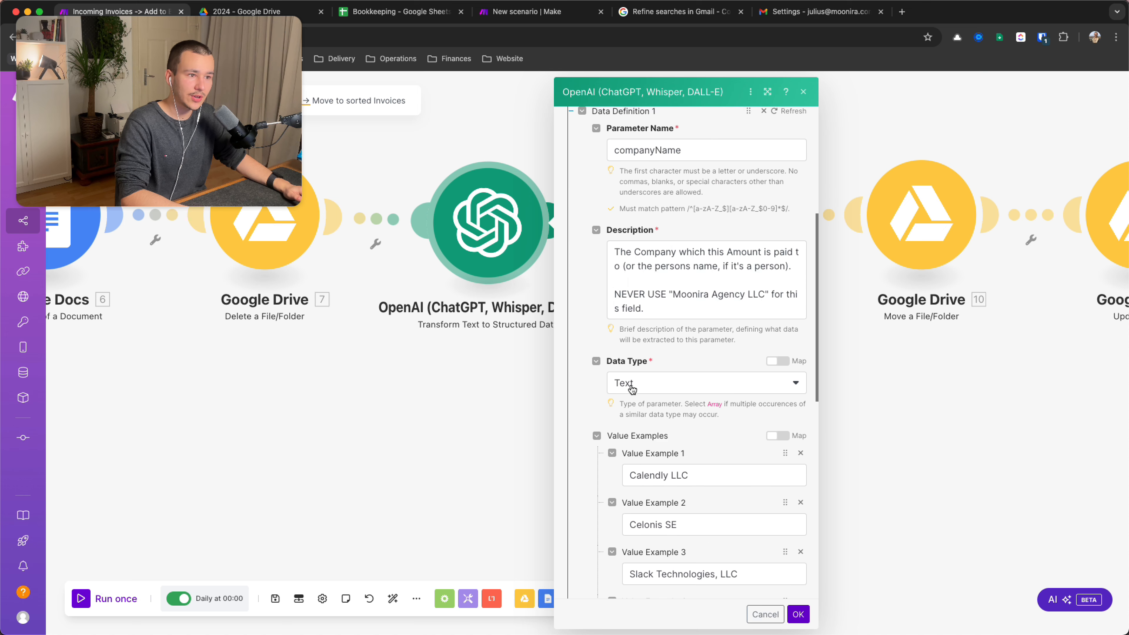
{"action": "scroll", "coordinate": [631, 388], "scroll_direction": "down", "scroll_amount": 6}
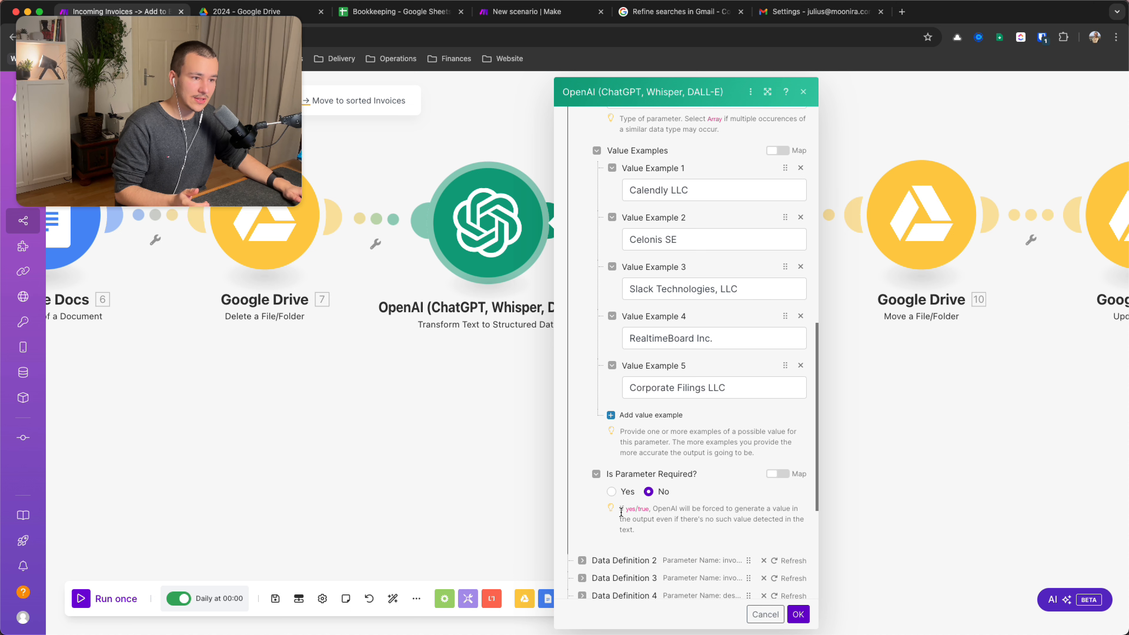
{"action": "left_click_drag", "start_coordinate": [621, 513], "coordinate": [756, 529]}
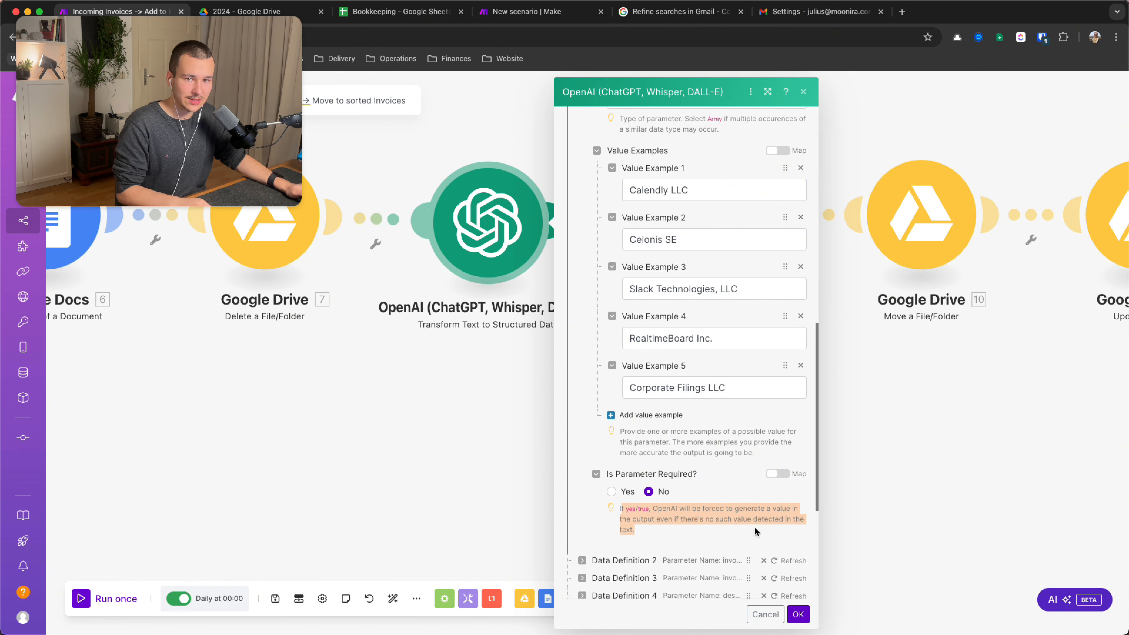
{"action": "left_click", "coordinate": [734, 521]}
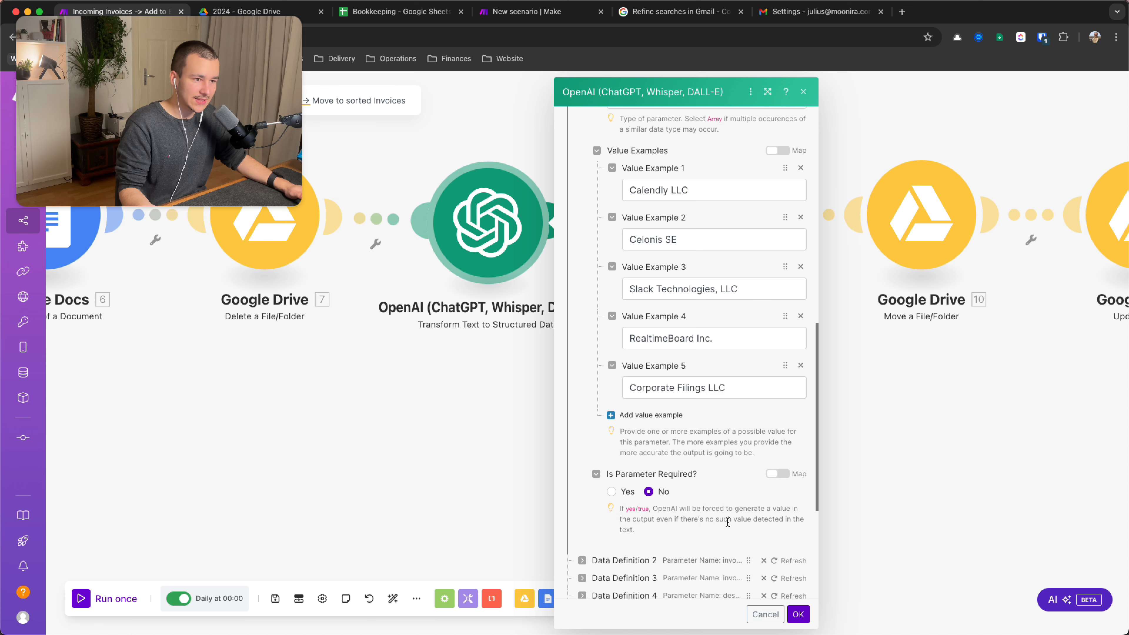
{"action": "scroll", "coordinate": [727, 521], "scroll_direction": "up", "scroll_amount": 10}
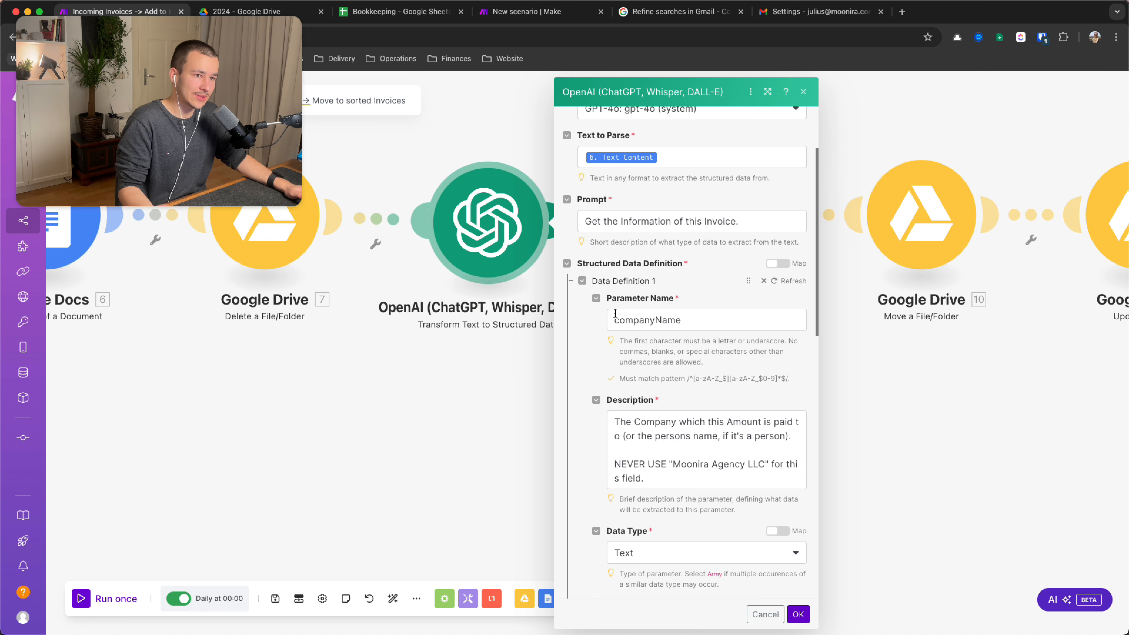
{"action": "left_click", "coordinate": [582, 280]}
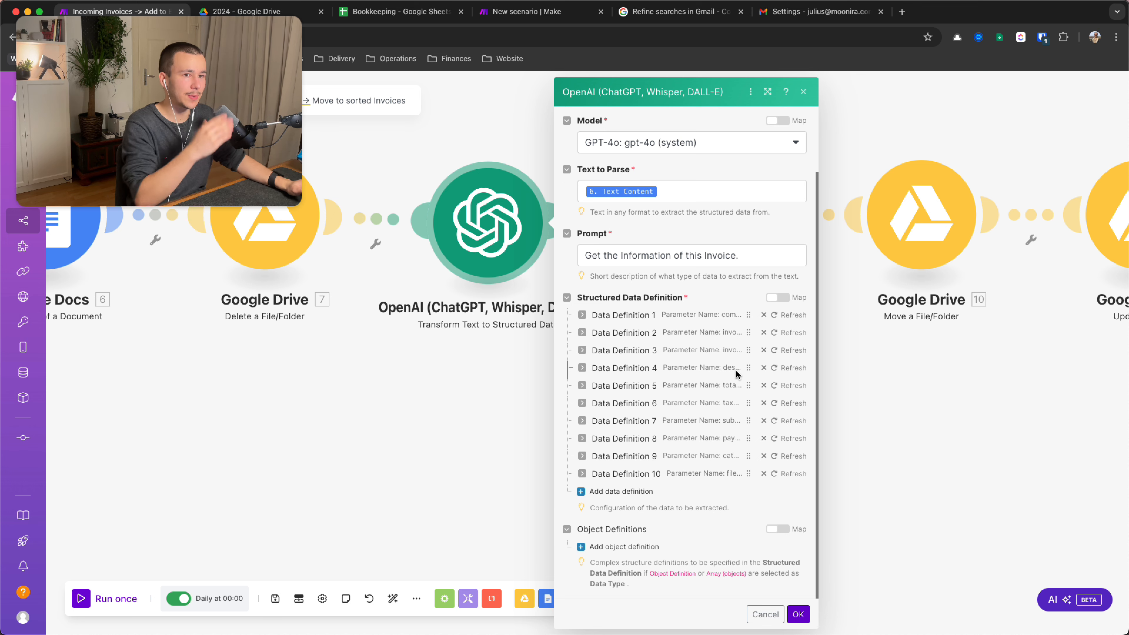
Expand the totalAmount, subtotal, paymentMethod and category data definitions
{"action": "scroll", "coordinate": [735, 370], "scroll_direction": "up", "scroll_amount": 3}
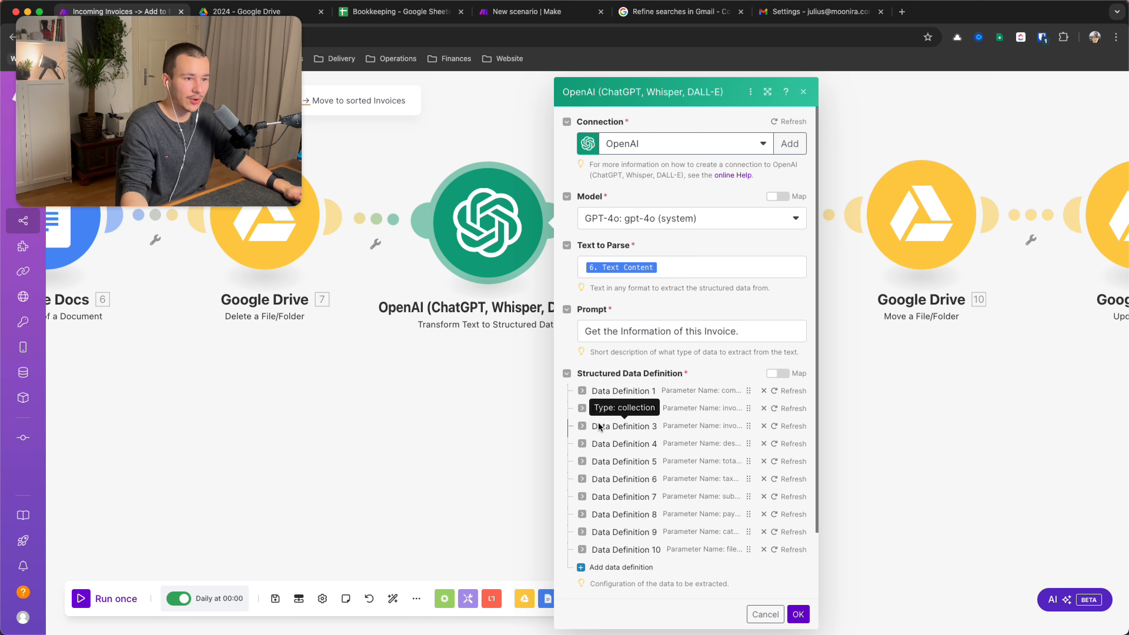
{"action": "left_click", "coordinate": [582, 462]}
{"action": "scroll", "coordinate": [720, 455], "scroll_direction": "down", "scroll_amount": 10}
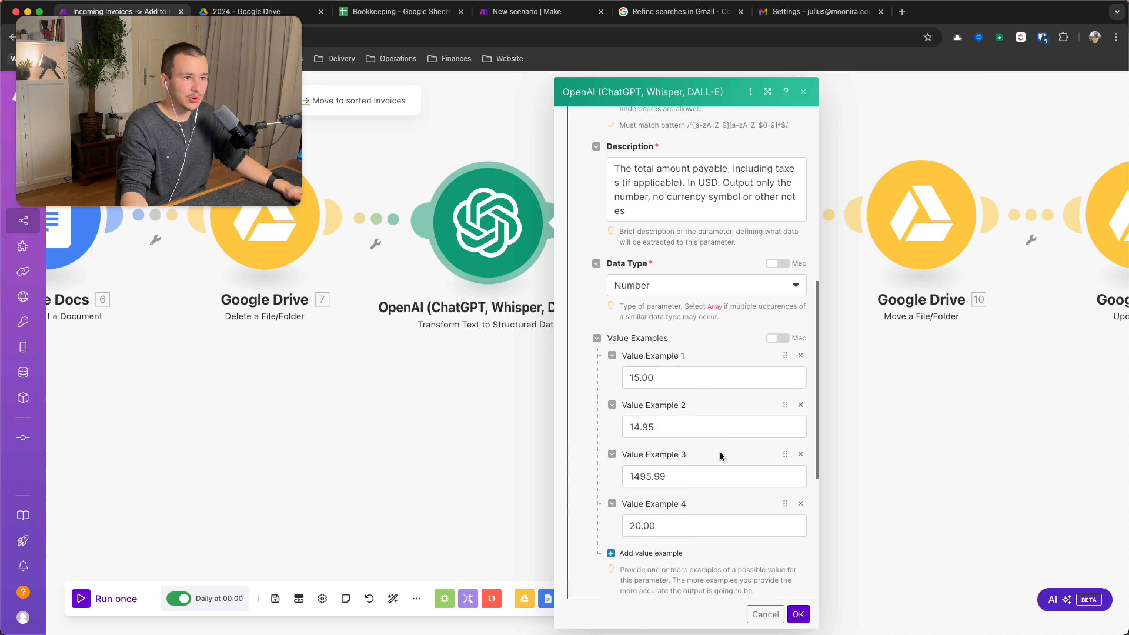
{"action": "left_click", "coordinate": [582, 421]}
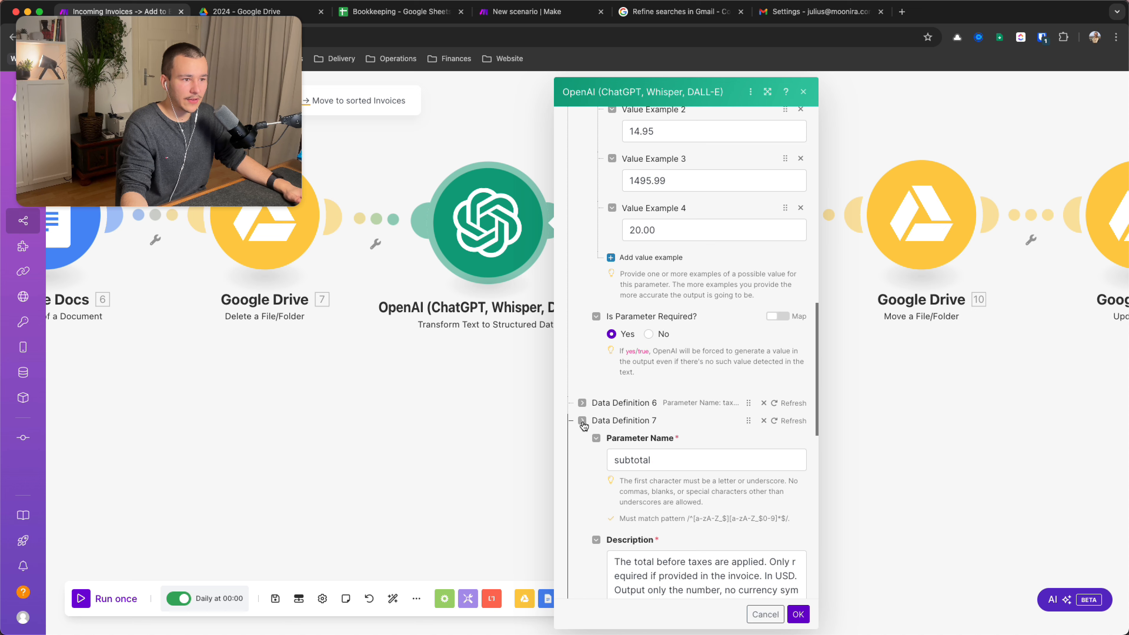
{"action": "scroll", "coordinate": [583, 422], "scroll_direction": "down", "scroll_amount": 6}
{"action": "scroll", "coordinate": [583, 425], "scroll_direction": "down", "scroll_amount": 7}
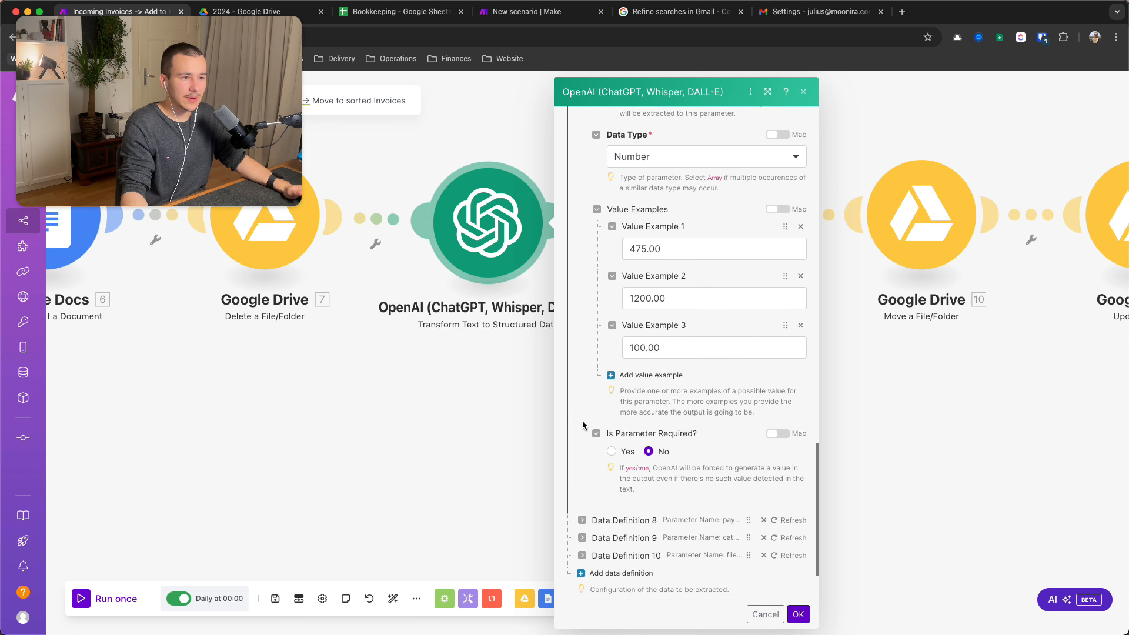
{"action": "left_click", "coordinate": [582, 439]}
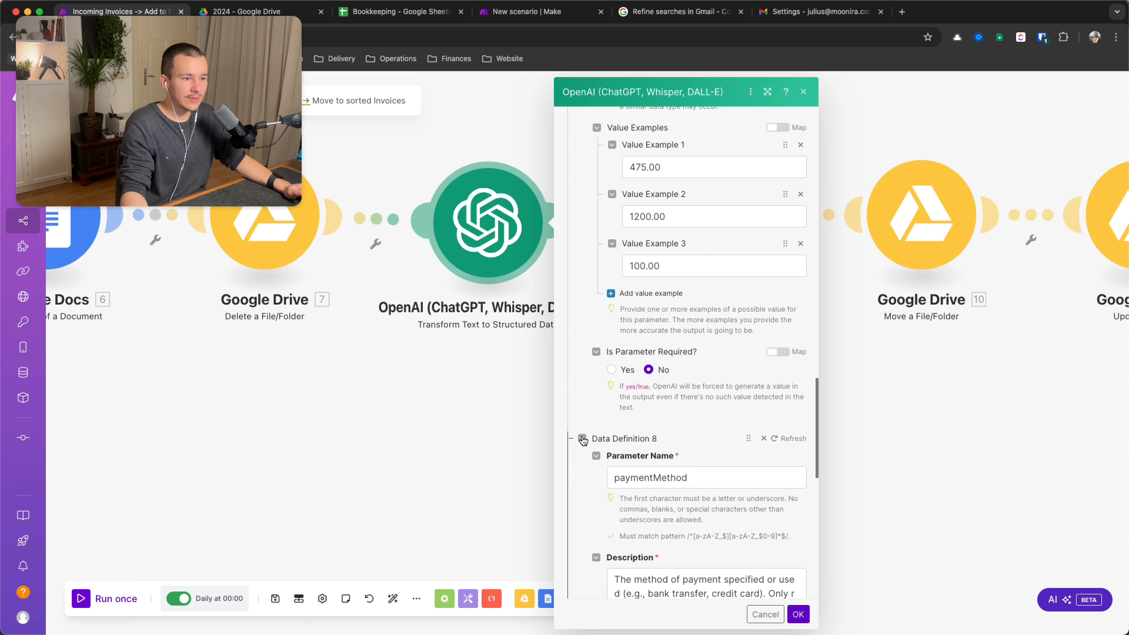
{"action": "scroll", "coordinate": [581, 436], "scroll_direction": "down", "scroll_amount": 7}
{"action": "scroll", "coordinate": [581, 434], "scroll_direction": "down", "scroll_amount": 3}
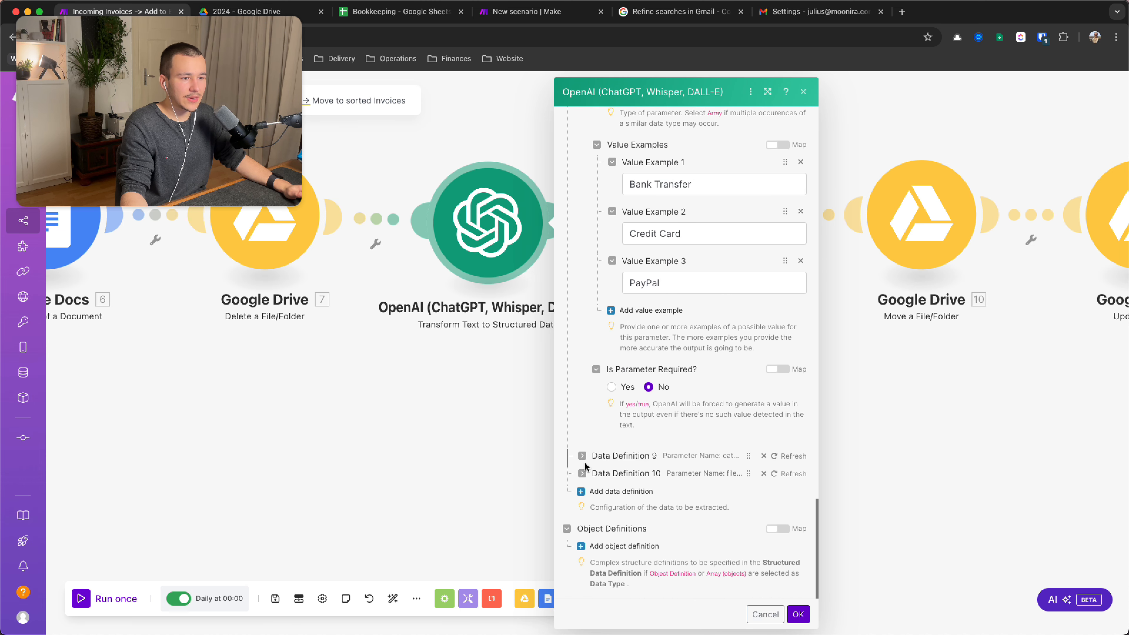
{"action": "left_click", "coordinate": [583, 459]}
{"action": "scroll", "coordinate": [696, 408], "scroll_direction": "down", "scroll_amount": 6}
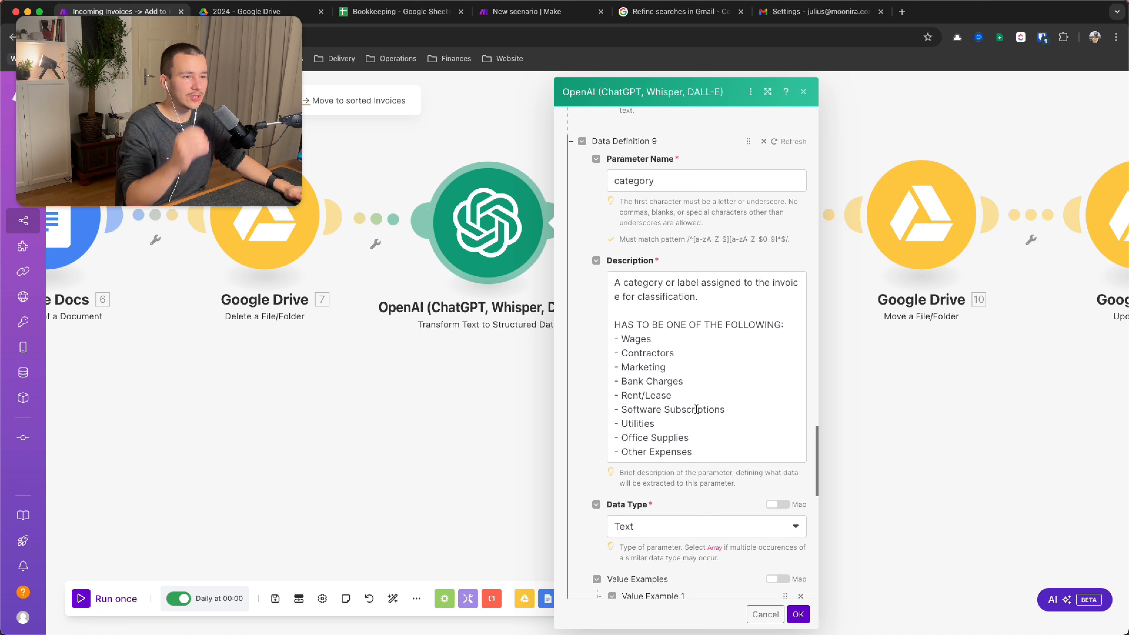
Review the category description's allowed list, from Wages onward, then close the mapping panel
{"action": "left_click_drag", "start_coordinate": [726, 320], "coordinate": [558, 306]}
{"action": "left_click", "coordinate": [745, 452]}
{"action": "left_click", "coordinate": [632, 327]}
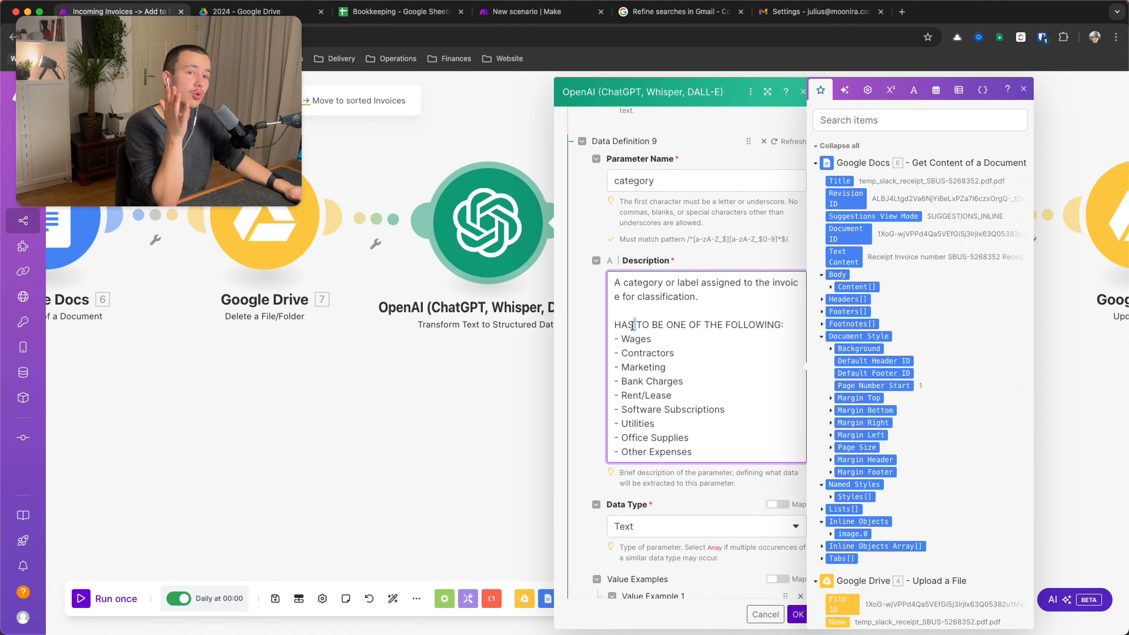
{"action": "triple_click", "coordinate": [632, 327]}
{"action": "left_click", "coordinate": [632, 329]}
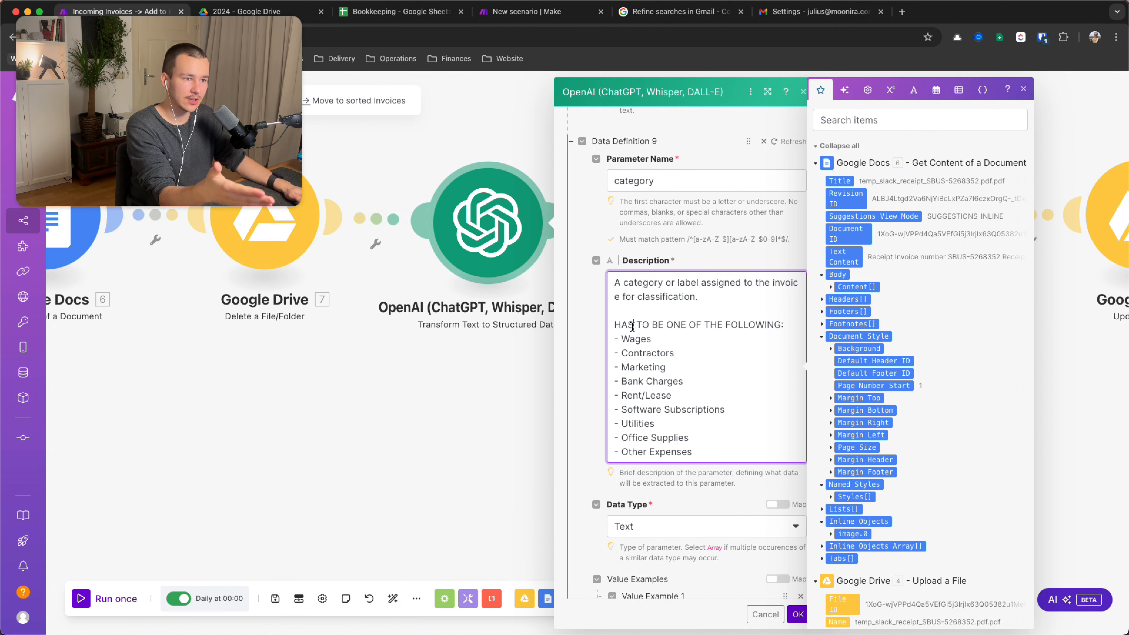
{"action": "triple_click", "coordinate": [637, 341]}
{"action": "left_click", "coordinate": [684, 341]}
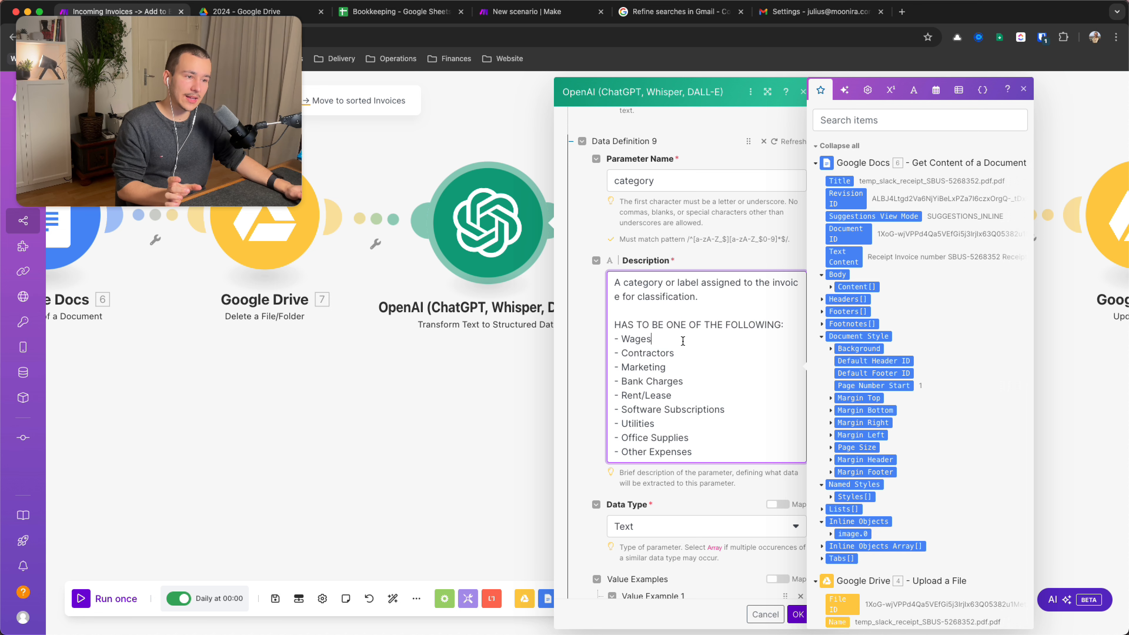
{"action": "scroll", "coordinate": [683, 341], "scroll_direction": "down", "scroll_amount": 15}
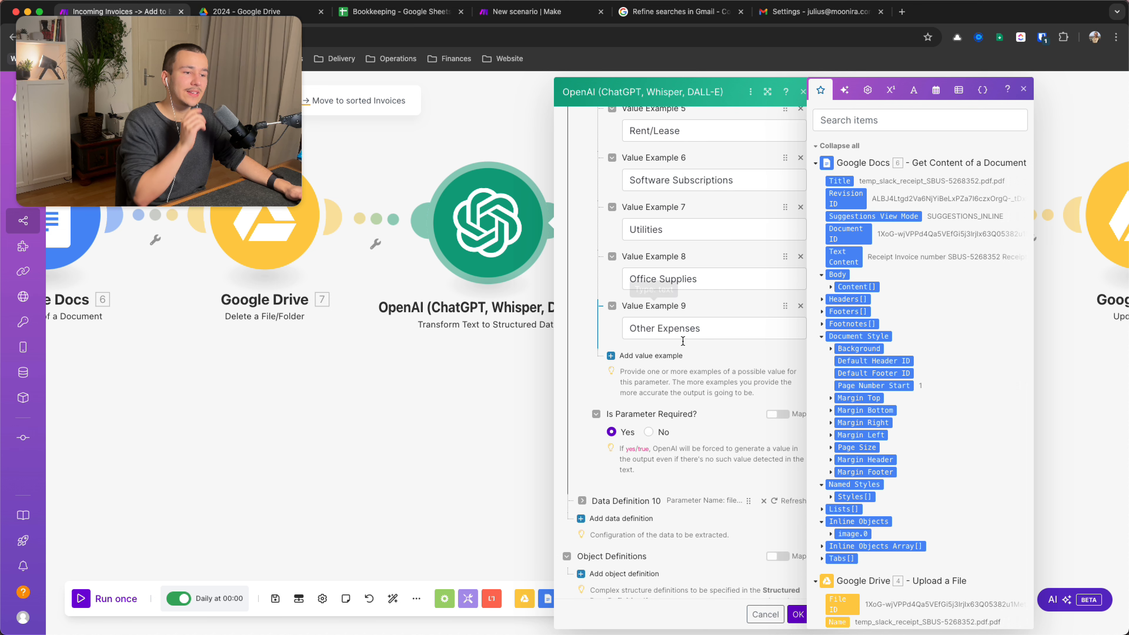
{"action": "left_click", "coordinate": [650, 414]}
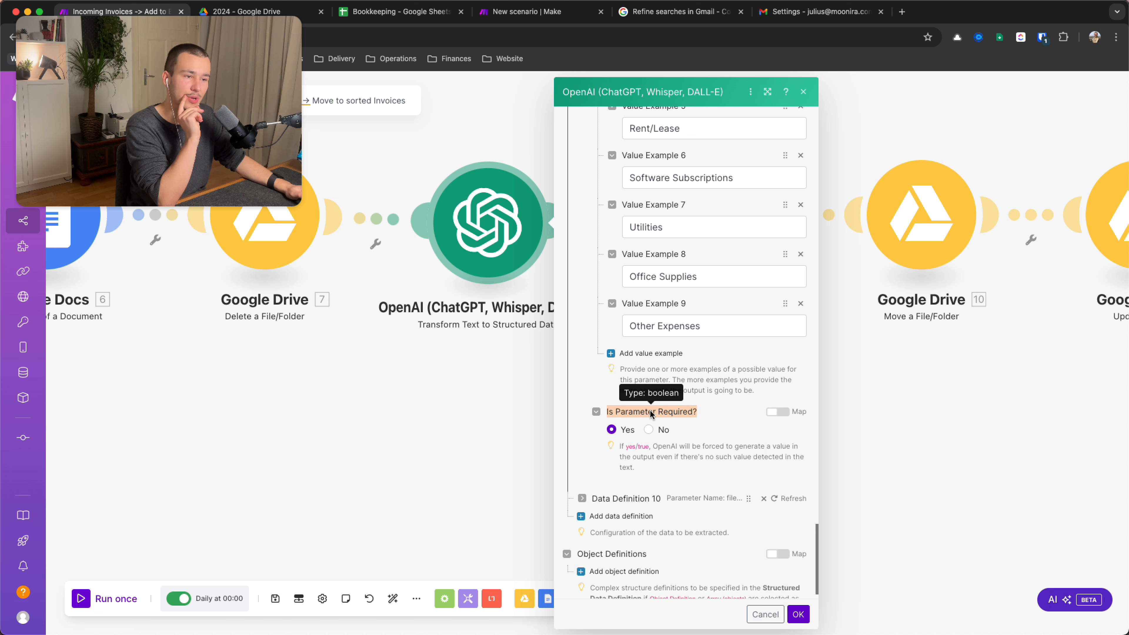
Expand Data Definition 10 and focus its fileName Parameter Name field
{"action": "scroll", "coordinate": [657, 413], "scroll_direction": "up", "scroll_amount": 10}
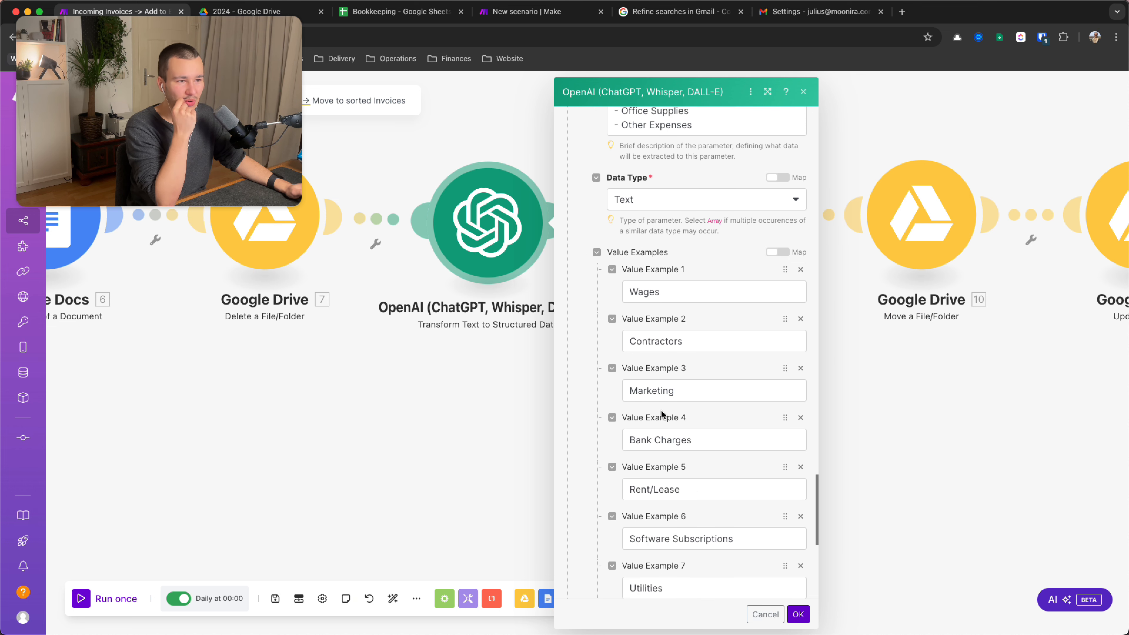
{"action": "scroll", "coordinate": [684, 229], "scroll_direction": "down", "scroll_amount": 1}
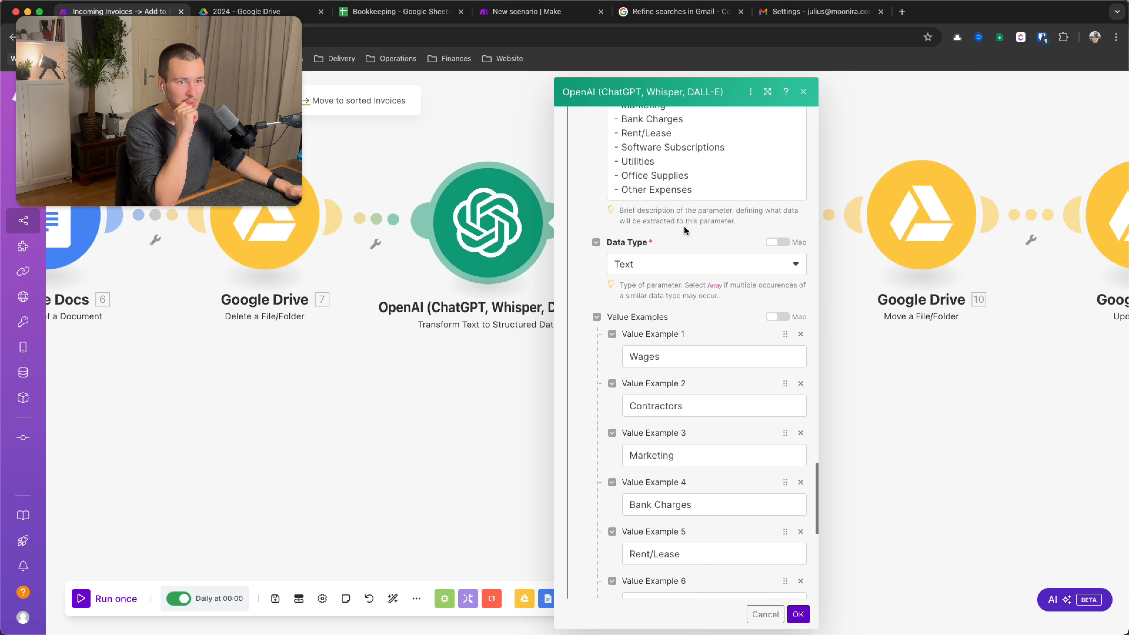
{"action": "scroll", "coordinate": [684, 225], "scroll_direction": "down", "scroll_amount": 10}
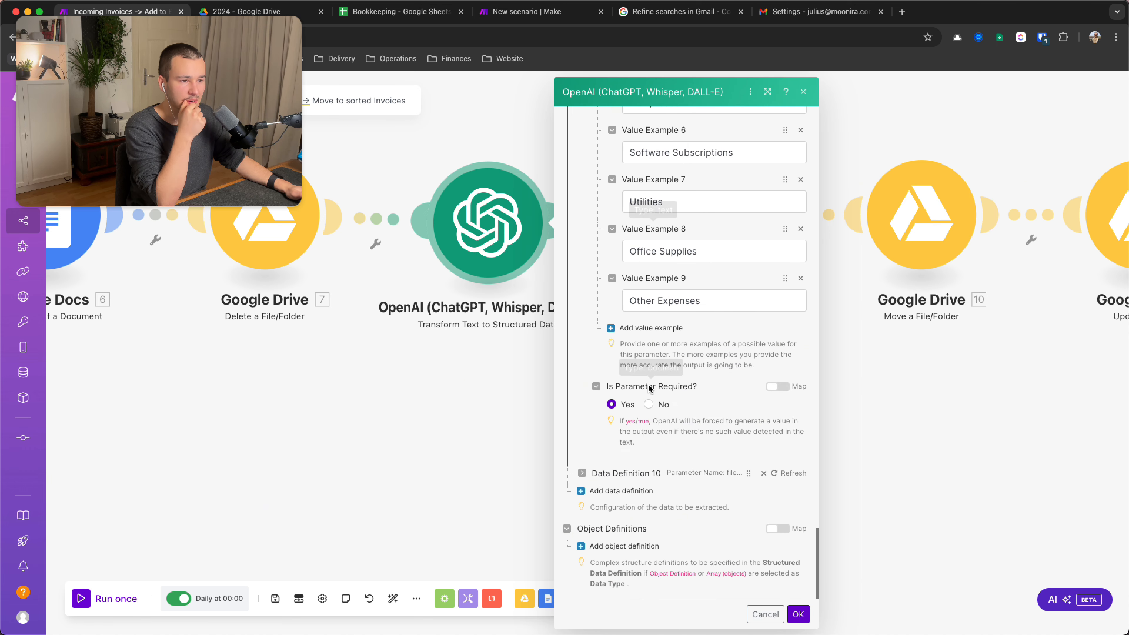
{"action": "left_click", "coordinate": [582, 474]}
{"action": "scroll", "coordinate": [707, 400], "scroll_direction": "down", "scroll_amount": 3}
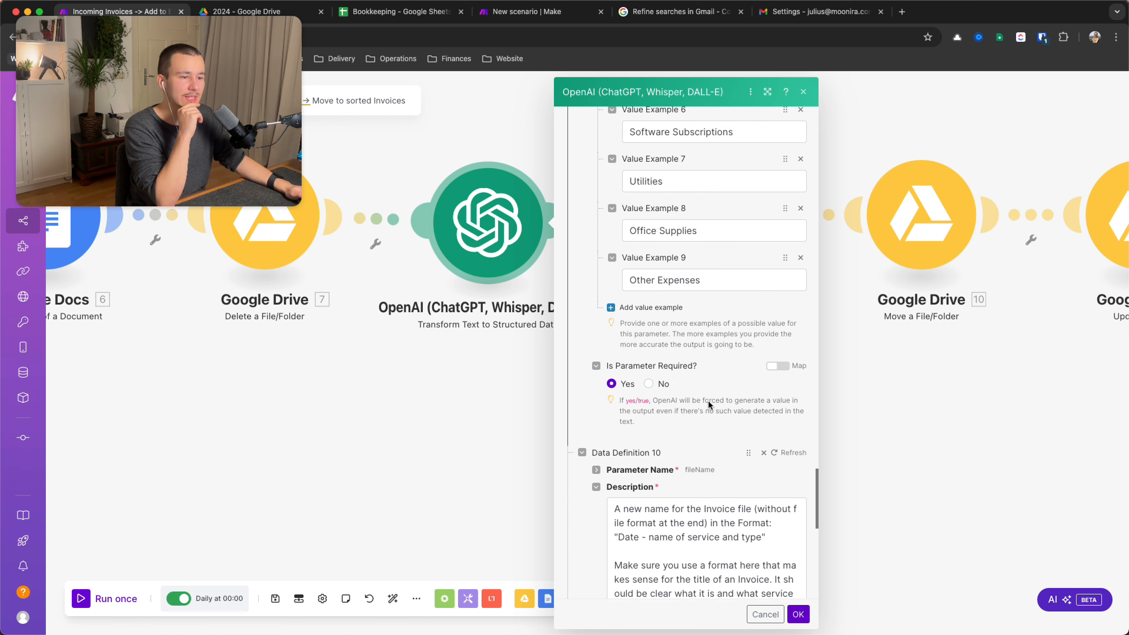
{"action": "scroll", "coordinate": [720, 454], "scroll_direction": "down", "scroll_amount": 2}
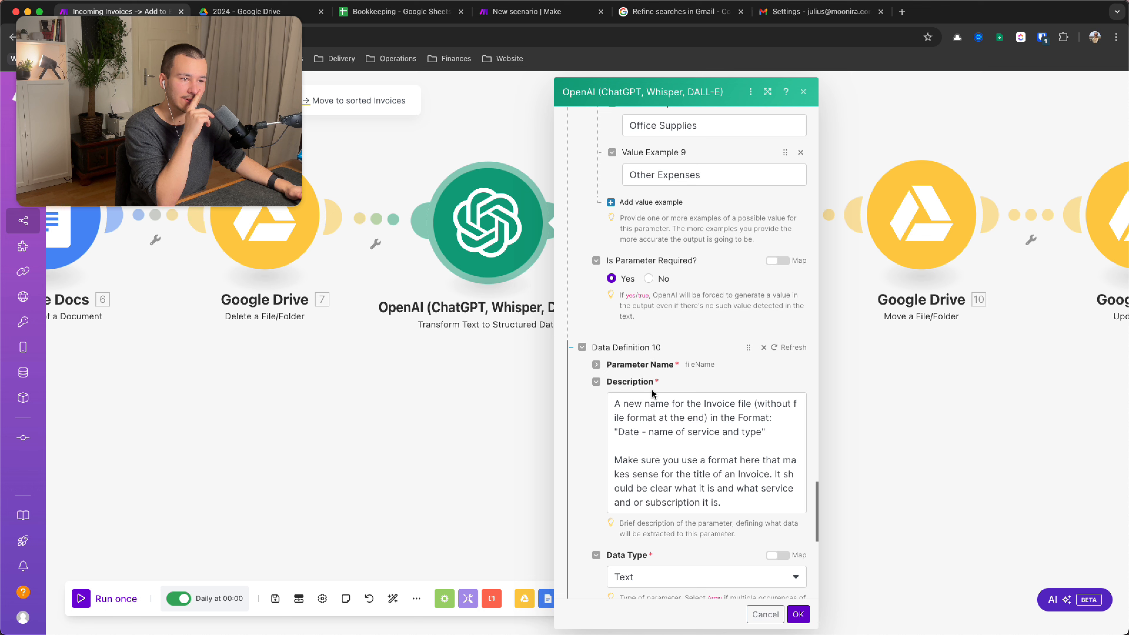
{"action": "left_click", "coordinate": [595, 364]}
{"action": "left_click", "coordinate": [665, 382]}
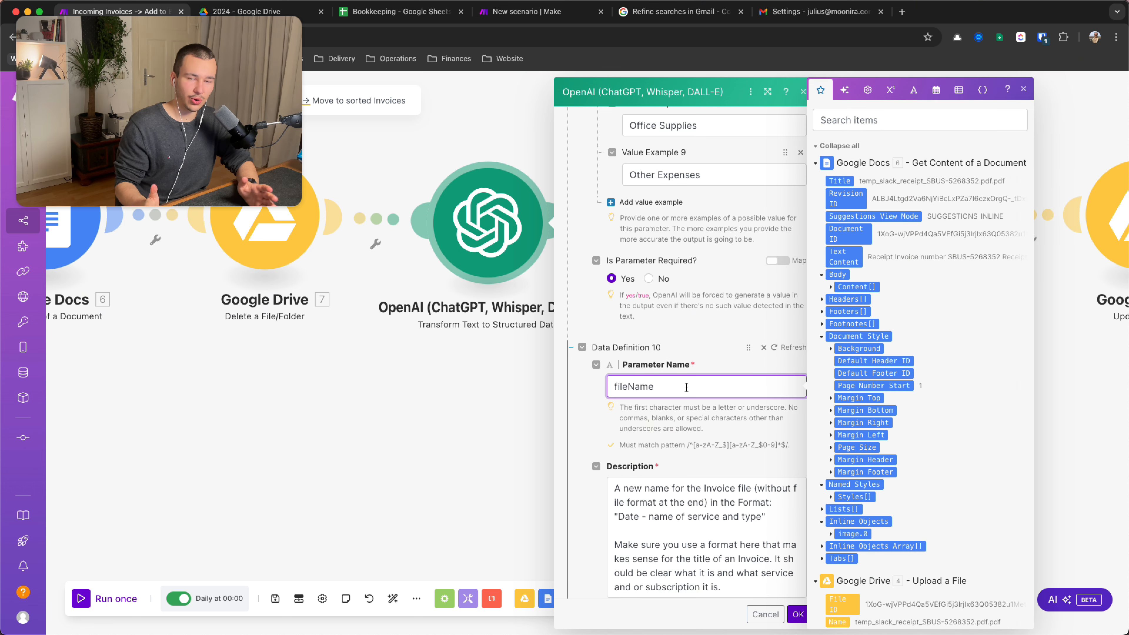
Read the fileName description's first paragraph and format line
{"action": "scroll", "coordinate": [680, 389], "scroll_direction": "down", "scroll_amount": 3}
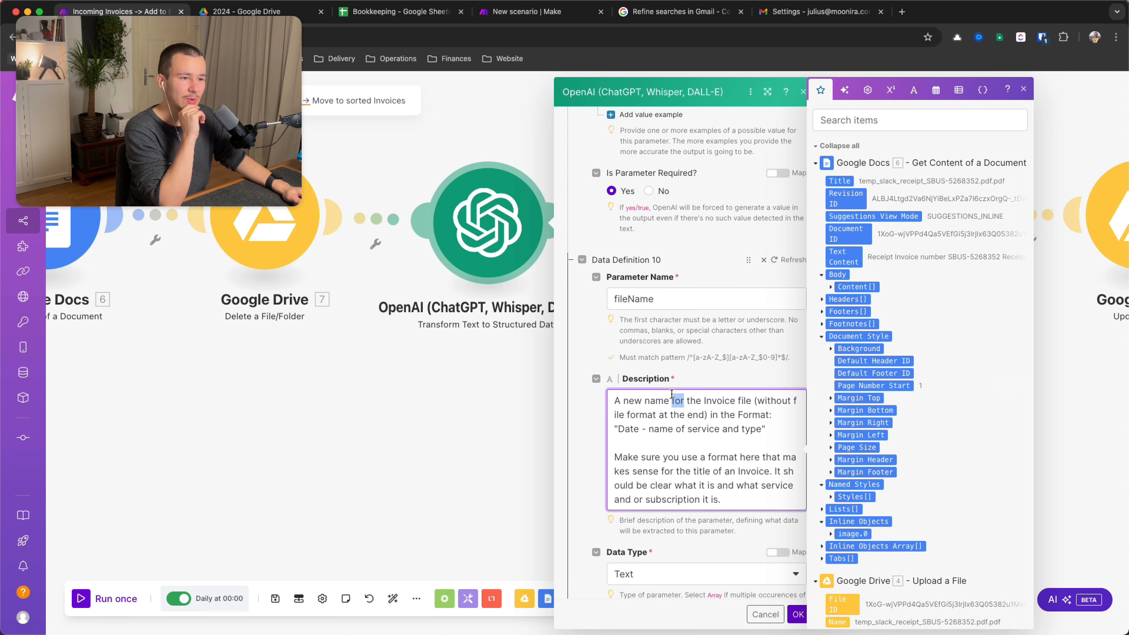
{"action": "triple_click", "coordinate": [677, 390]}
{"action": "key", "text": "Left"}
{"action": "key", "text": "shift+Right"}
{"action": "key", "text": "shift+Right"}
{"action": "key", "text": "shift+Right"}
{"action": "key", "text": "shift+Right"}
{"action": "key", "text": "shift+Right"}
{"action": "key", "text": "shift+Right"}
{"action": "key", "text": "shift+Right"}
{"action": "key", "text": "shift+Right"}
{"action": "key", "text": "shift+Right"}
{"action": "key", "text": "shift+Right"}
{"action": "key", "text": "shift+Right"}
{"action": "key", "text": "shift+Right"}
{"action": "key", "text": "shift+Right"}
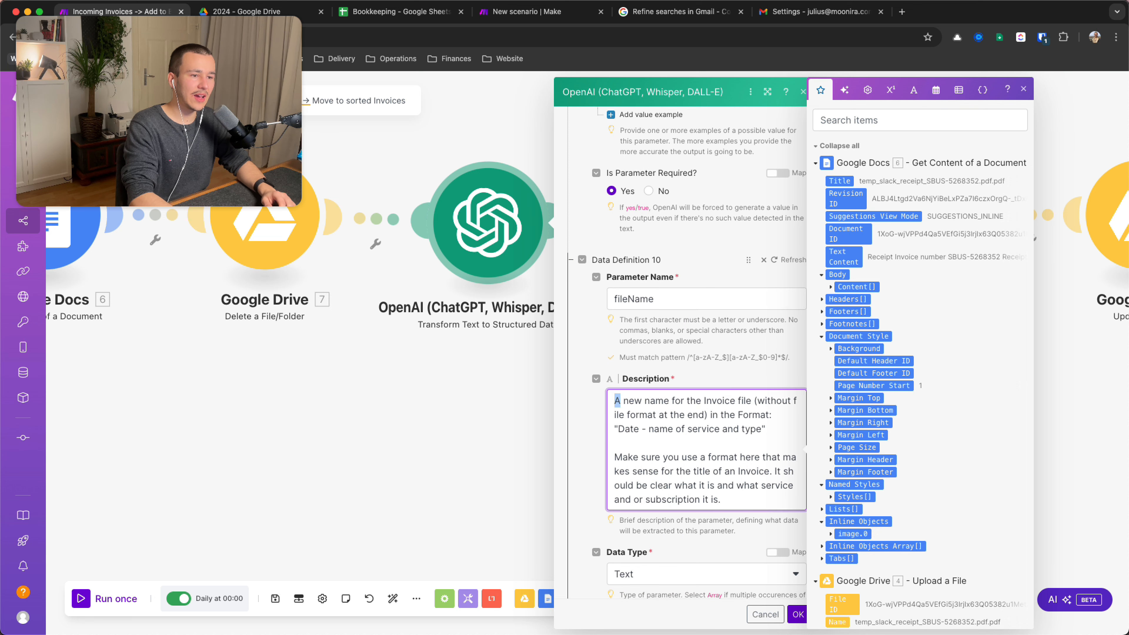
{"action": "key", "text": "shift+Right"}
{"action": "key", "text": "shift+Right"}
{"action": "key", "text": "shift+Right"}
{"action": "key", "text": "shift+Right"}
{"action": "key", "text": "shift+Right"}
{"action": "key", "text": "shift+Right"}
{"action": "key", "text": "shift+Right"}
{"action": "key", "text": "shift+Right"}
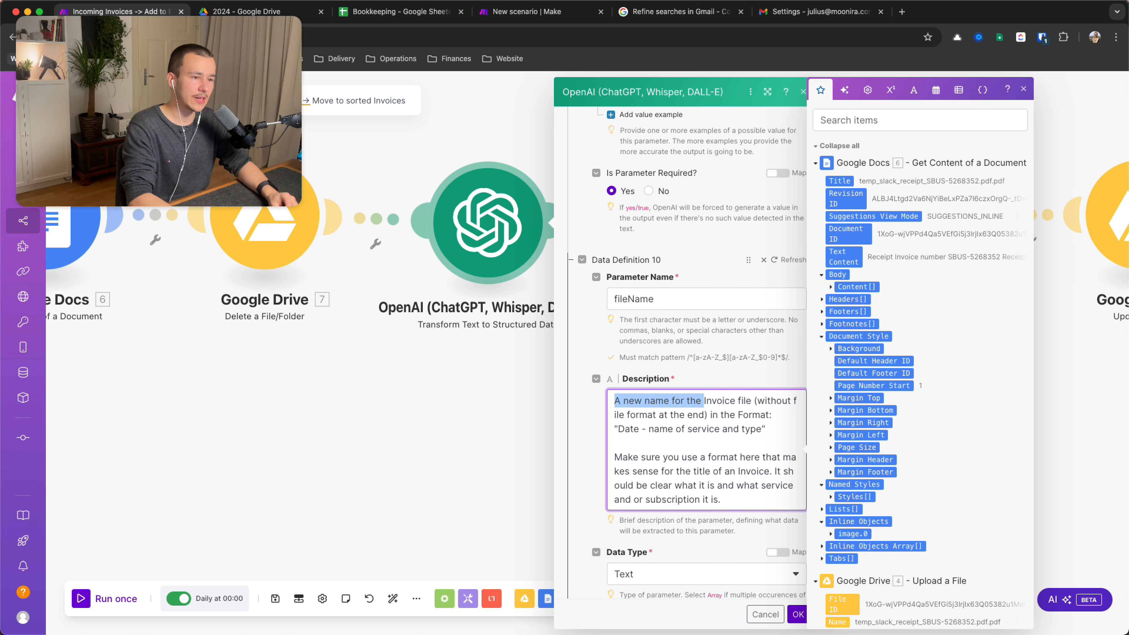
{"action": "key", "text": "shift+Down"}
{"action": "key", "text": "shift+Left"}
{"action": "key", "text": "shift+Left"}
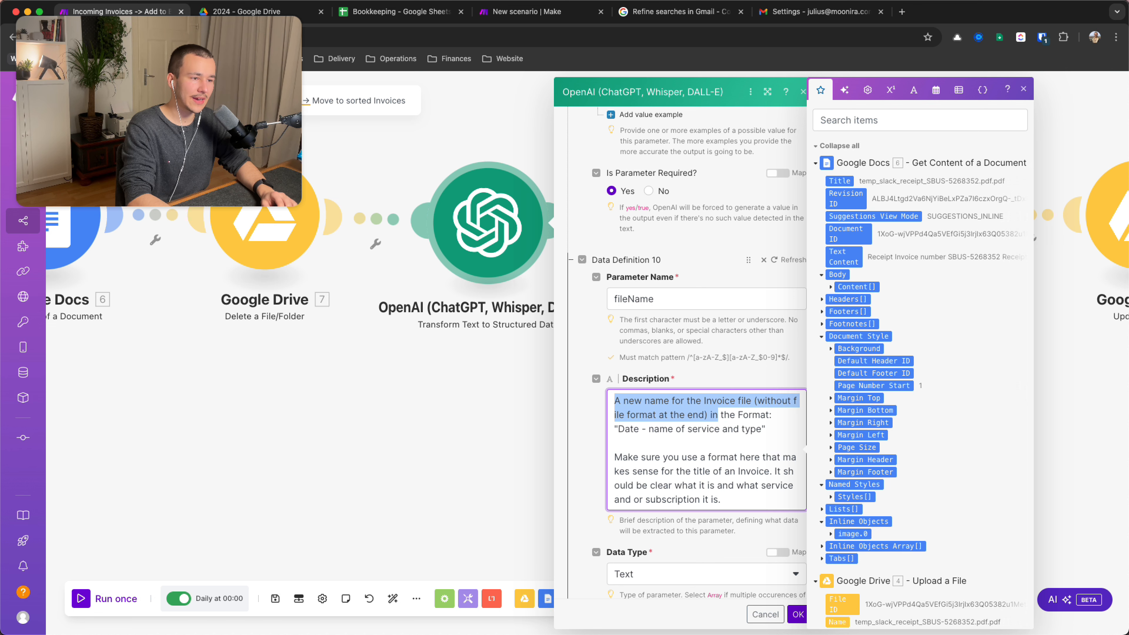
{"action": "key", "text": "shift+Right"}
{"action": "key", "text": "shift+Right"}
{"action": "key", "text": "shift+Right"}
{"action": "key", "text": "shift+Right"}
{"action": "key", "text": "shift+Right"}
{"action": "key", "text": "shift+Down"}
{"action": "key", "text": "Left"}
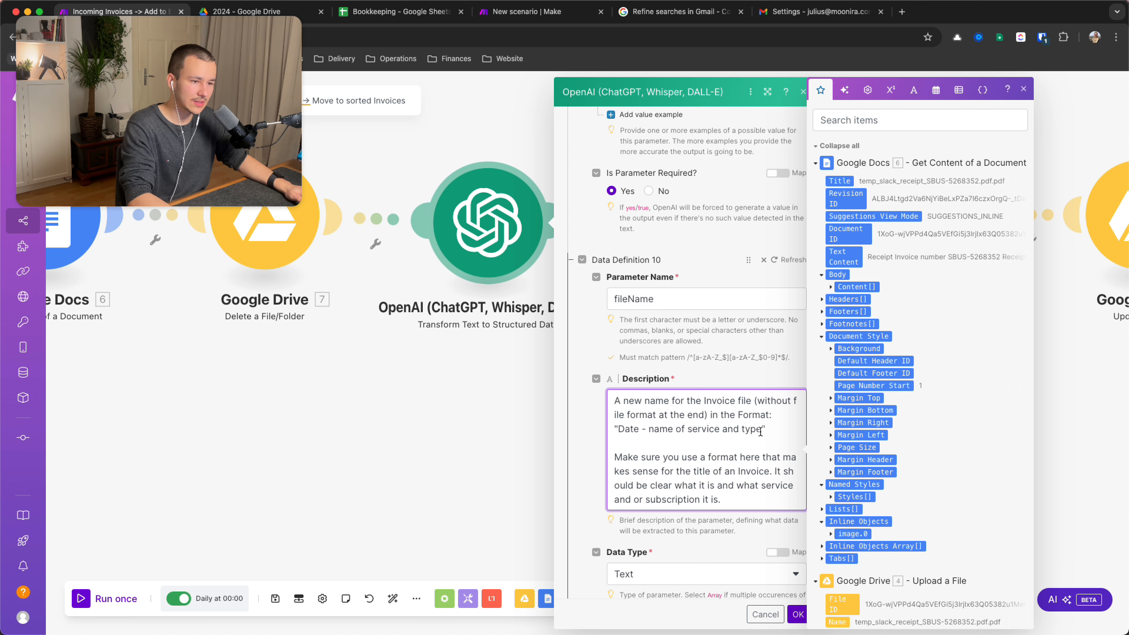
Review the second paragraph of the fileName description
{"action": "scroll", "coordinate": [726, 436], "scroll_direction": "down", "scroll_amount": 2}
{"action": "triple_click", "coordinate": [667, 418]}
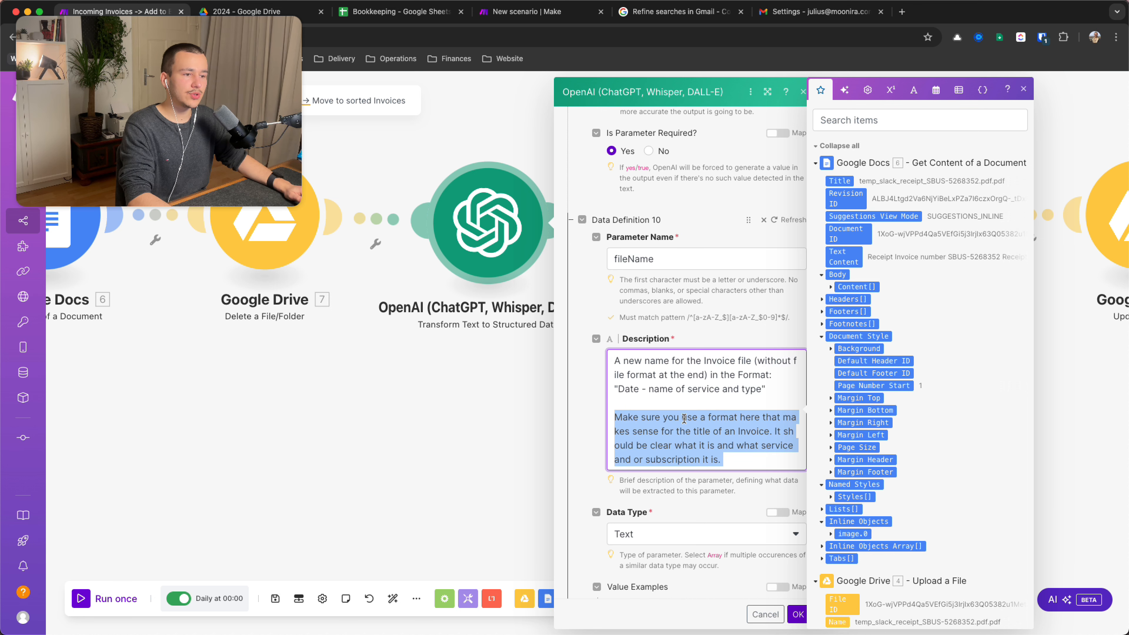
{"action": "key", "text": "Left"}
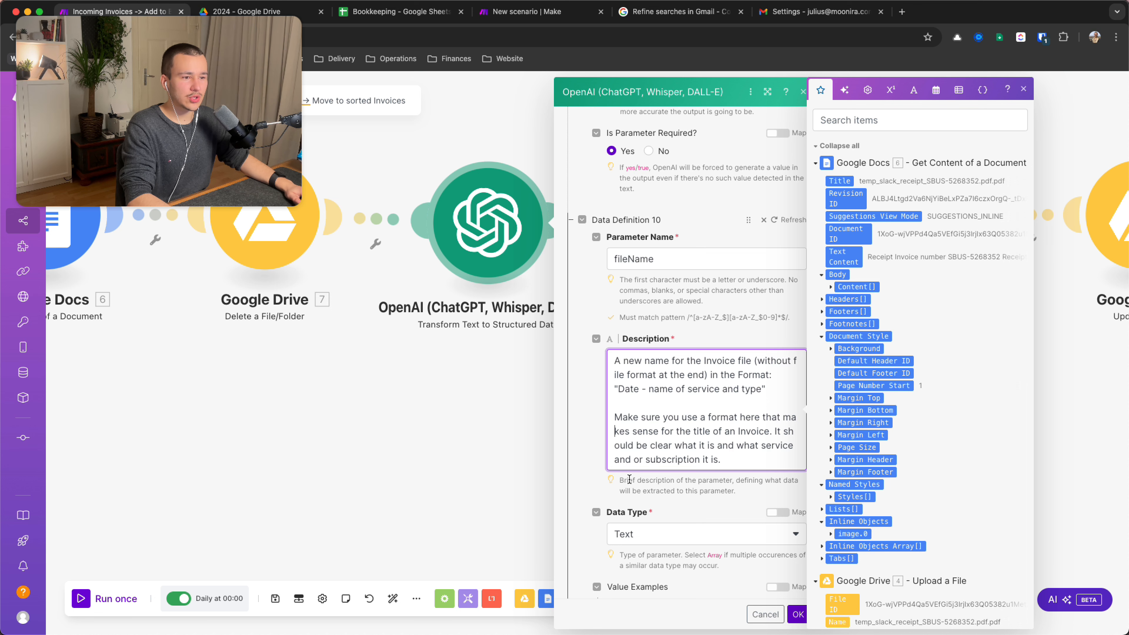
{"action": "triple_click", "coordinate": [619, 459]}
{"action": "left_click", "coordinate": [672, 460]}
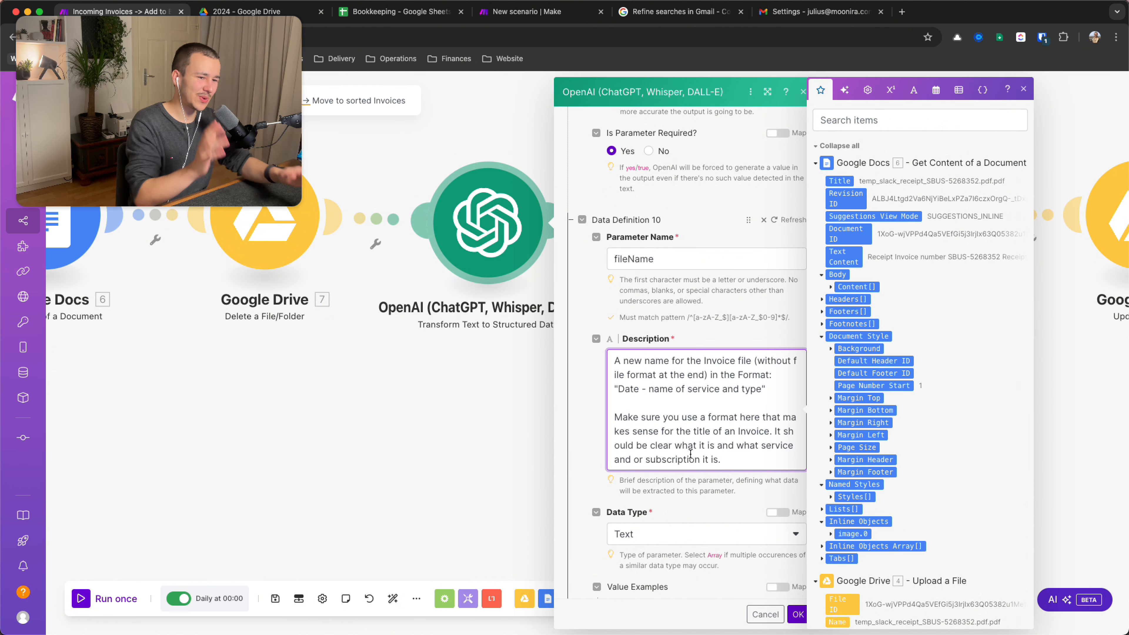
Scroll past the fileName value examples and save the OpenAI module settings with OK
{"action": "scroll", "coordinate": [690, 454], "scroll_direction": "down", "scroll_amount": 2}
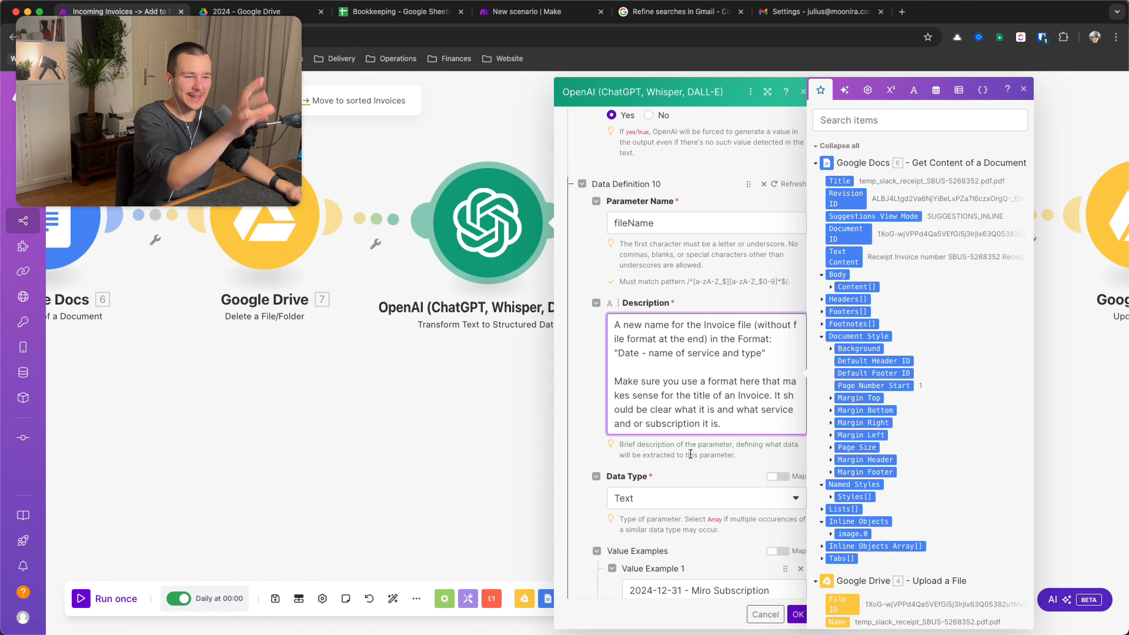
{"action": "scroll", "coordinate": [690, 453], "scroll_direction": "down", "scroll_amount": 6}
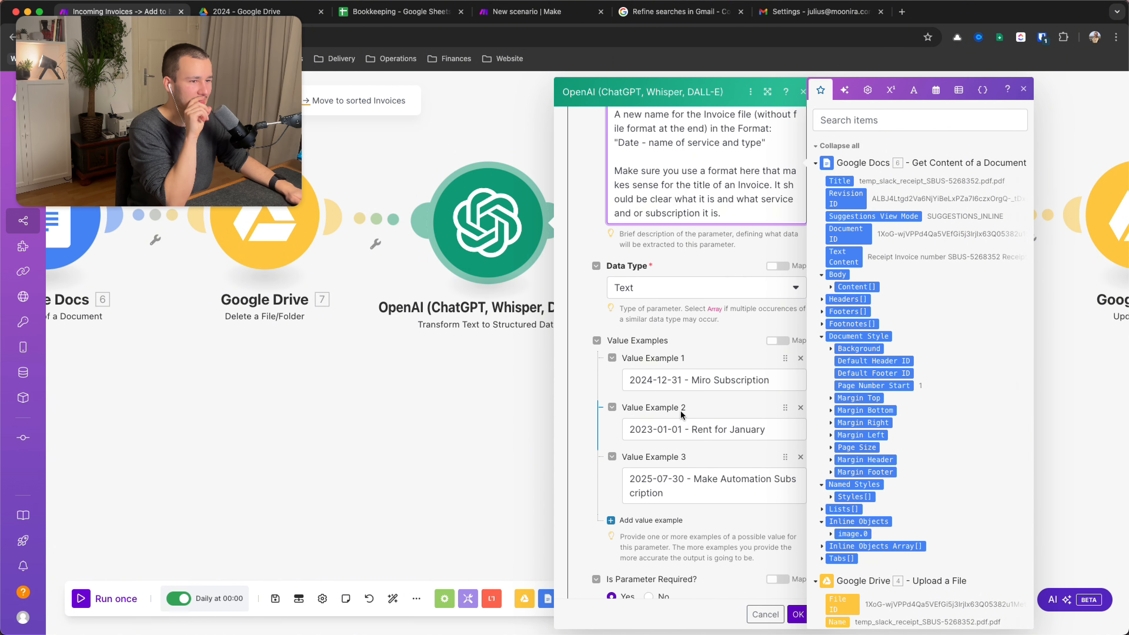
{"action": "scroll", "coordinate": [751, 510], "scroll_direction": "down", "scroll_amount": 5}
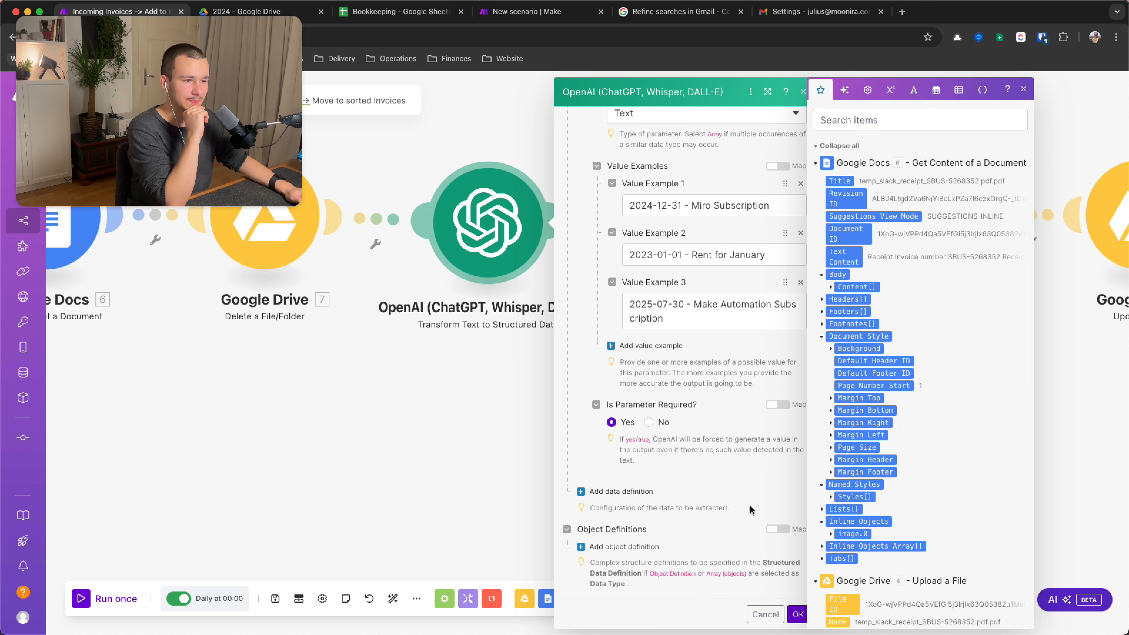
{"action": "left_click", "coordinate": [797, 614]}
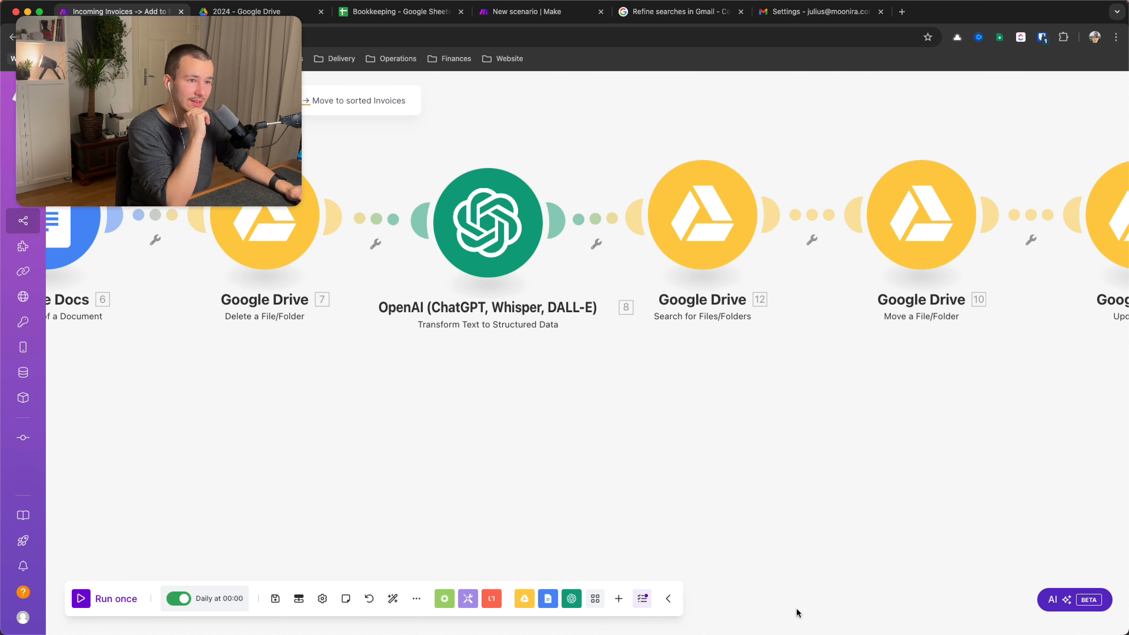
Recenter the canvas and open the Google Drive Search for Files/Folders module
{"action": "scroll", "coordinate": [544, 350], "scroll_direction": "down", "scroll_amount": 2}
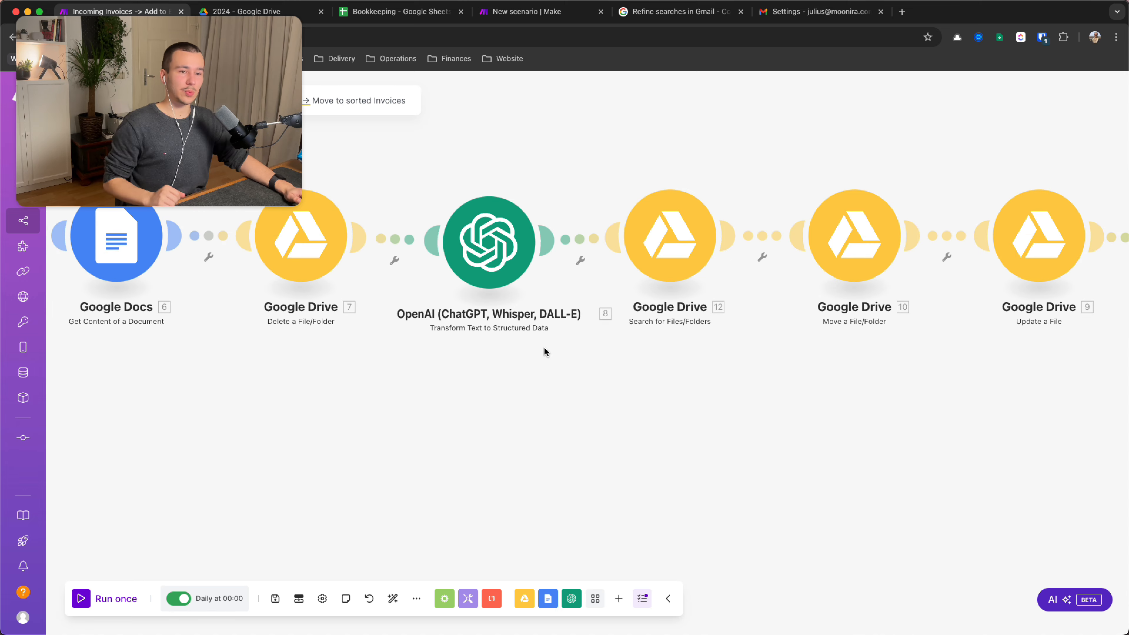
{"action": "left_click_drag", "start_coordinate": [562, 370], "coordinate": [578, 464]}
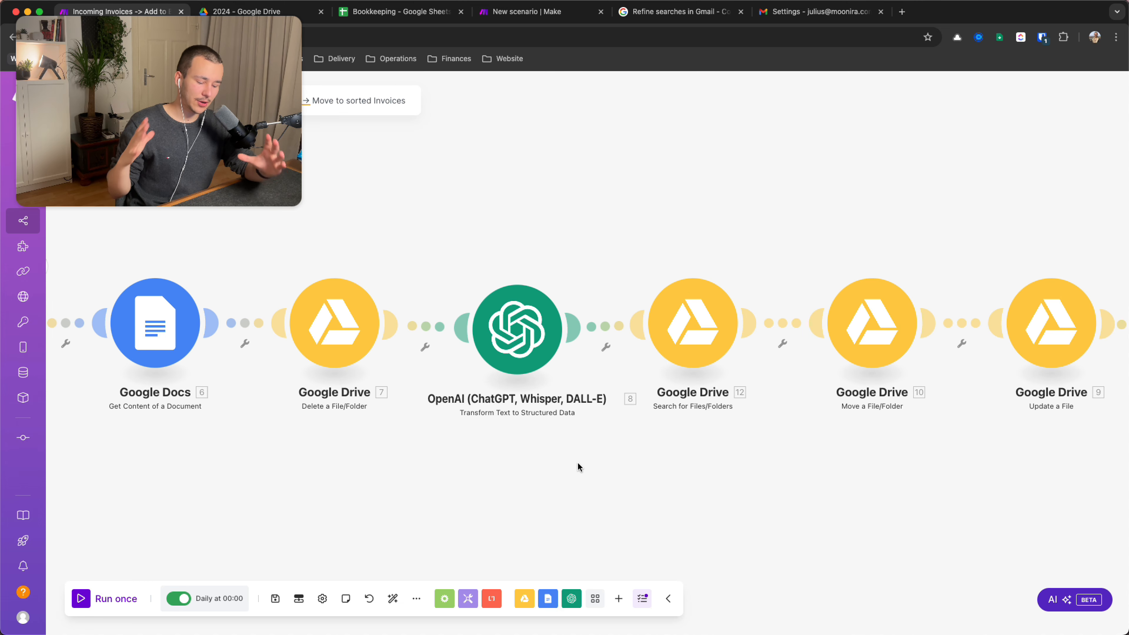
{"action": "scroll", "coordinate": [586, 470], "scroll_direction": "right", "scroll_amount": 2}
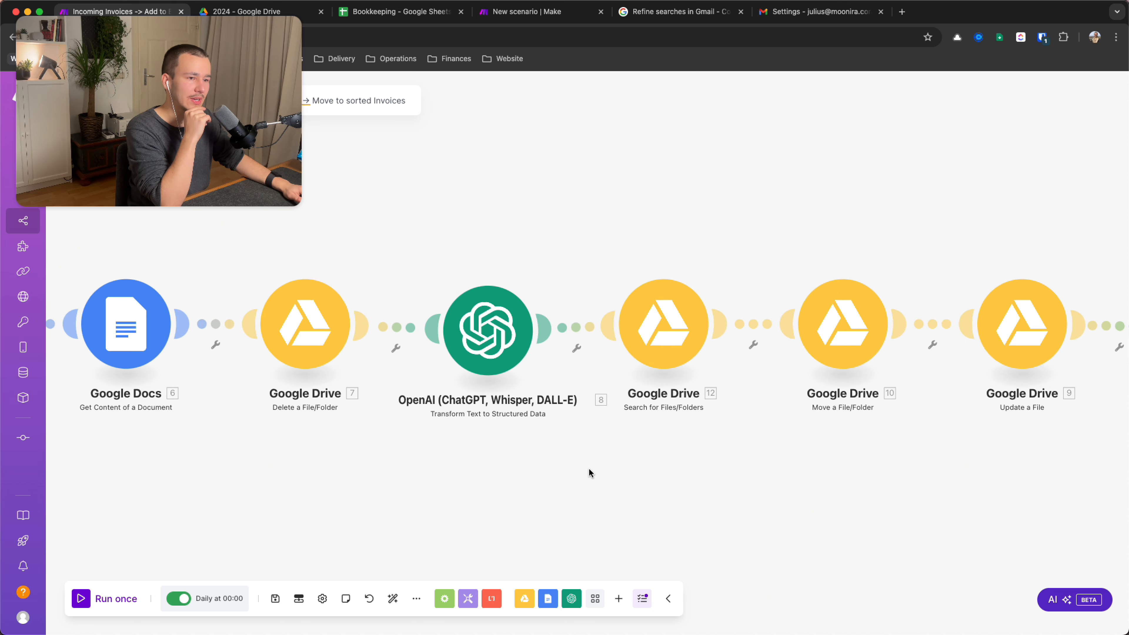
{"action": "left_click_drag", "start_coordinate": [590, 472], "coordinate": [448, 465]}
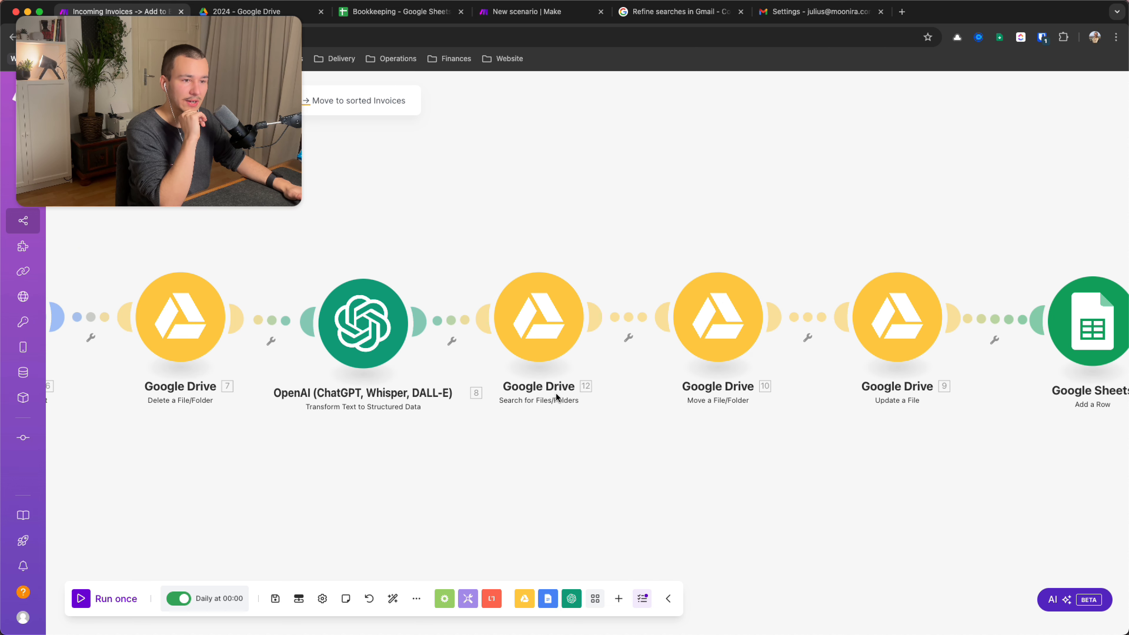
{"action": "left_click", "coordinate": [534, 339]}
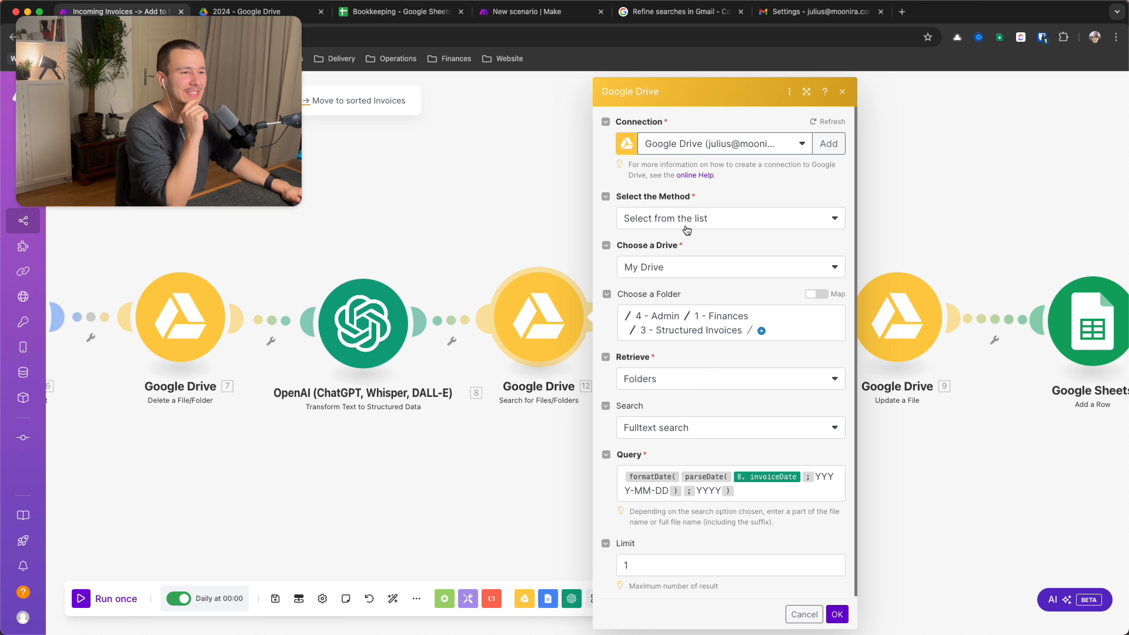
{"action": "scroll", "coordinate": [731, 293], "scroll_direction": "down", "scroll_amount": 1}
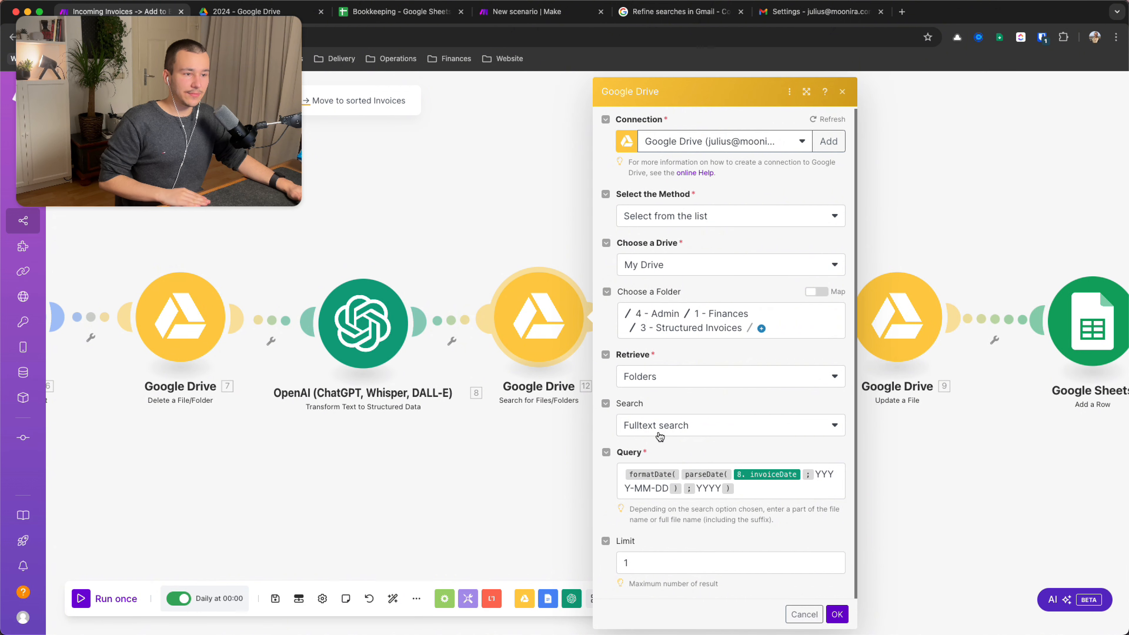
{"action": "left_click", "coordinate": [801, 491]}
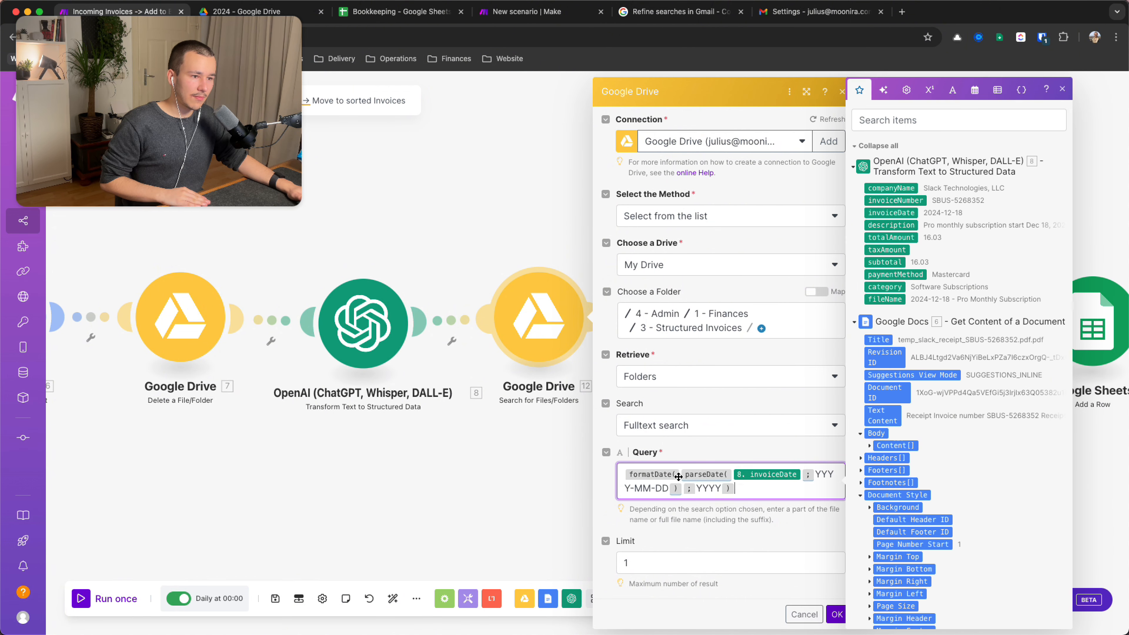
{"action": "left_click", "coordinate": [820, 474]}
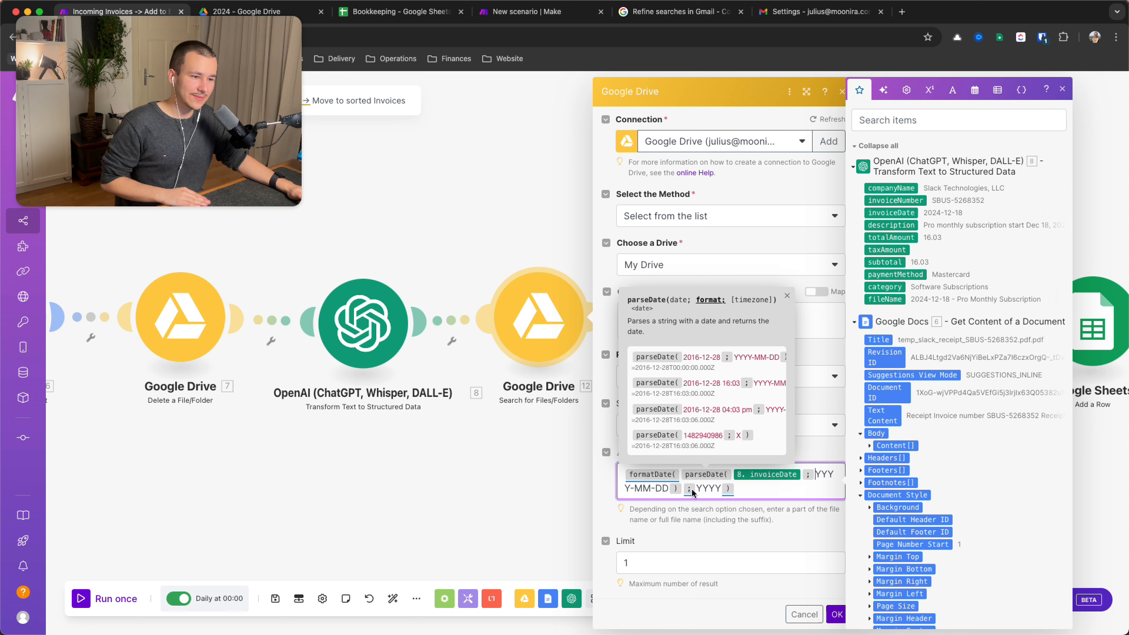
{"action": "double_click", "coordinate": [708, 489]}
{"action": "left_click", "coordinate": [754, 488]}
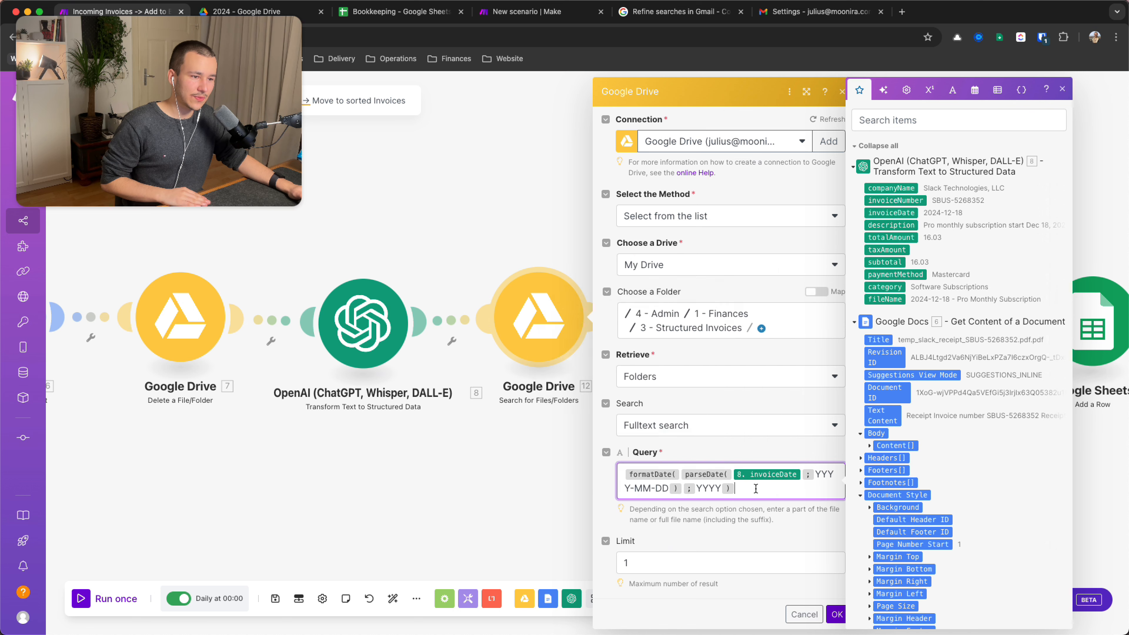
{"action": "left_click", "coordinate": [683, 474]}
{"action": "left_click", "coordinate": [705, 474]}
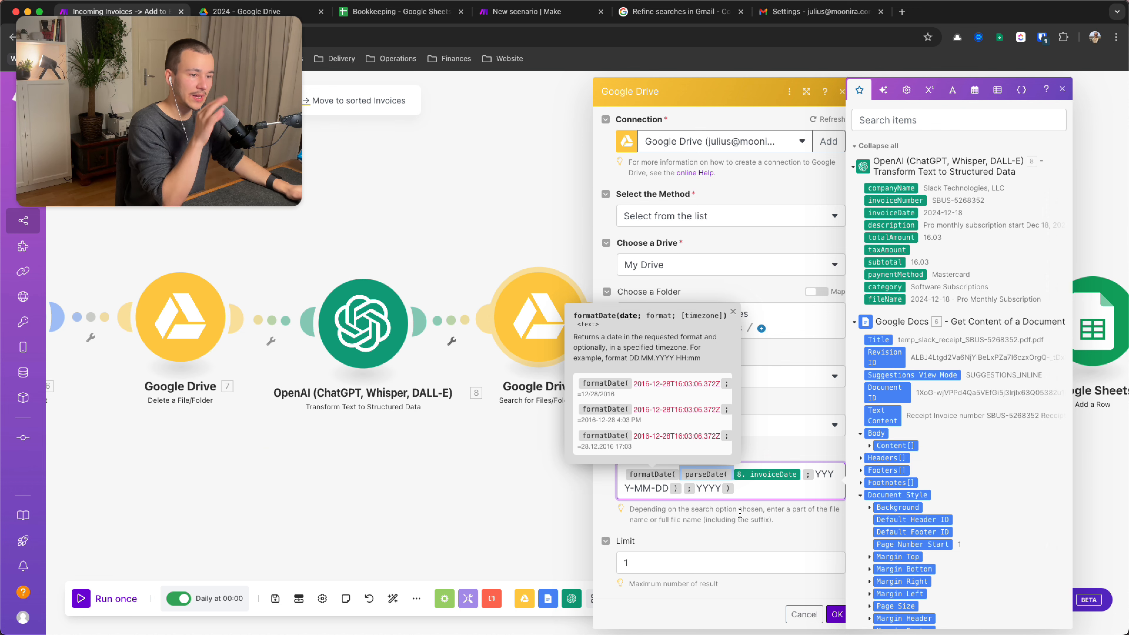
{"action": "left_click", "coordinate": [739, 492]}
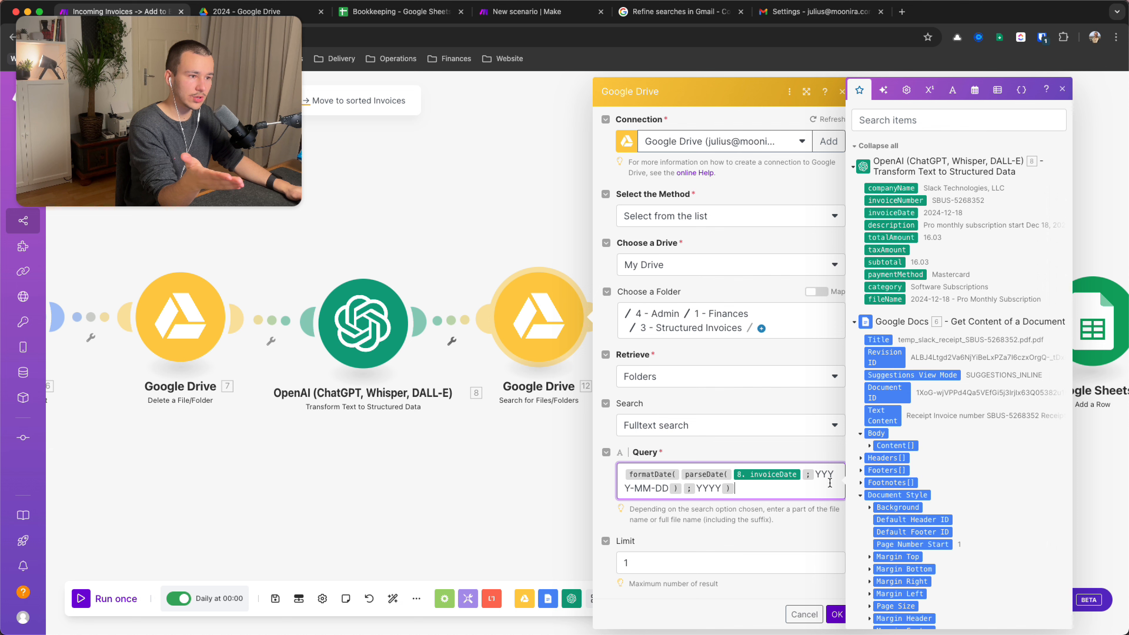
{"action": "left_click", "coordinate": [816, 475]}
{"action": "key", "text": "shift+Right"}
{"action": "key", "text": "shift+Right"}
{"action": "key", "text": "shift+Right"}
{"action": "key", "text": "shift+Right"}
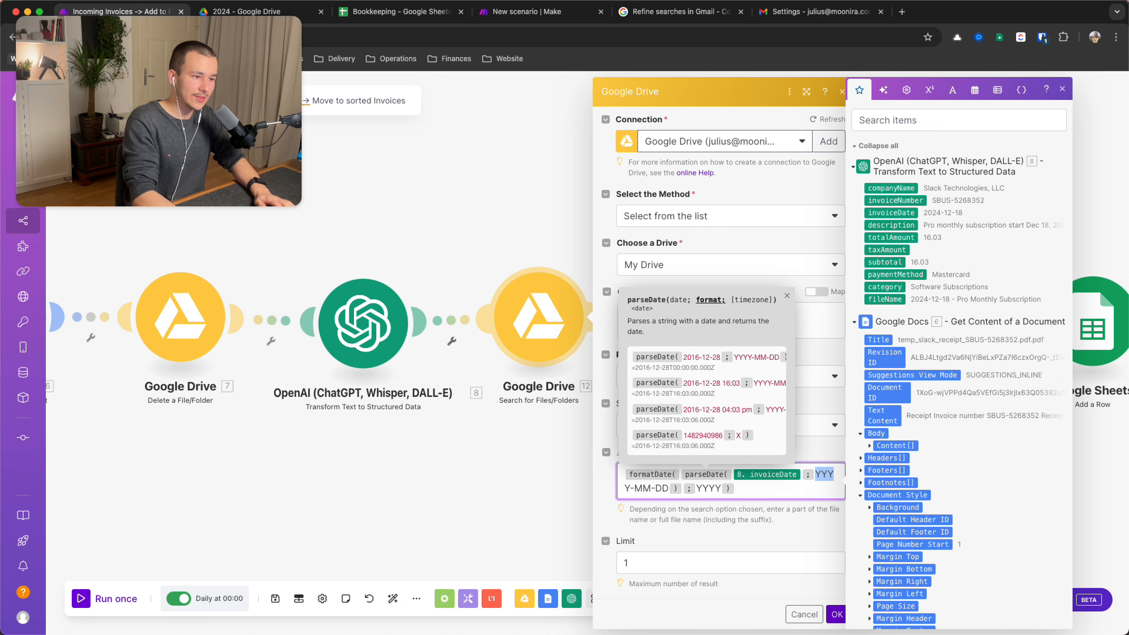
{"action": "key", "text": "shift+Right"}
{"action": "key", "text": "shift+Right"}
{"action": "key", "text": "shift+Right"}
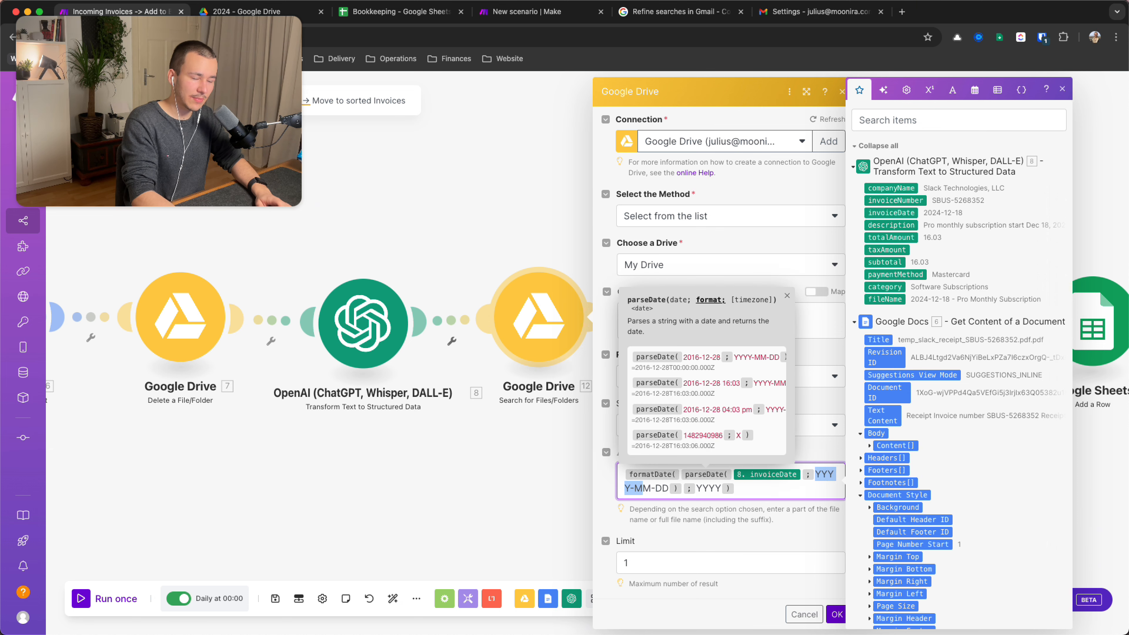
{"action": "key", "text": "shift+Right"}
{"action": "key", "text": "shift+Right"}
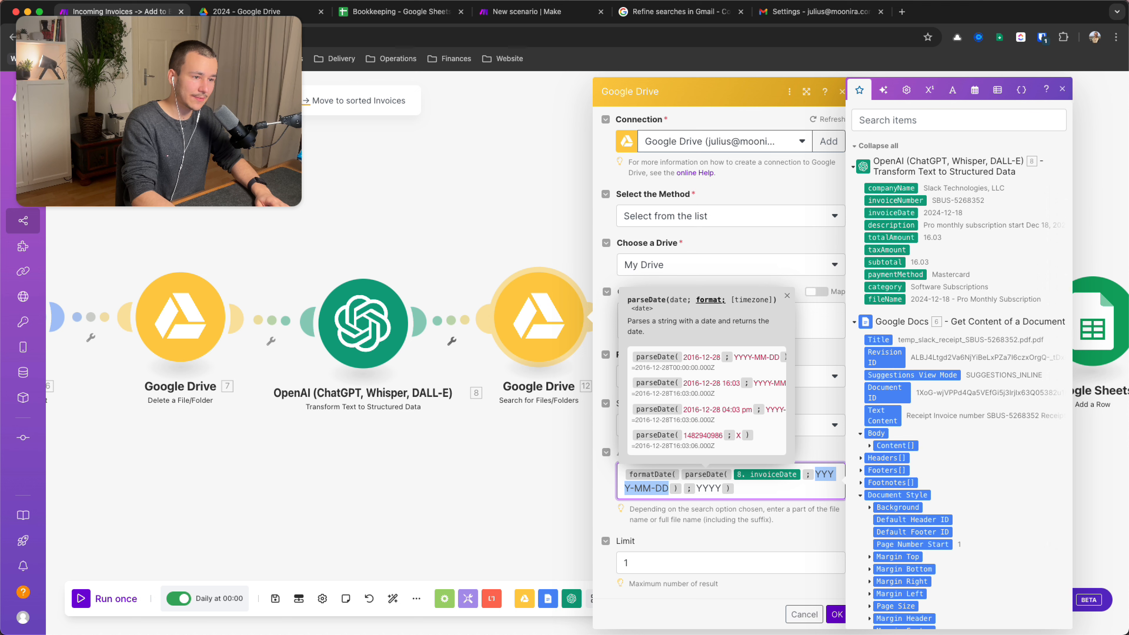
{"action": "key", "text": "Left"}
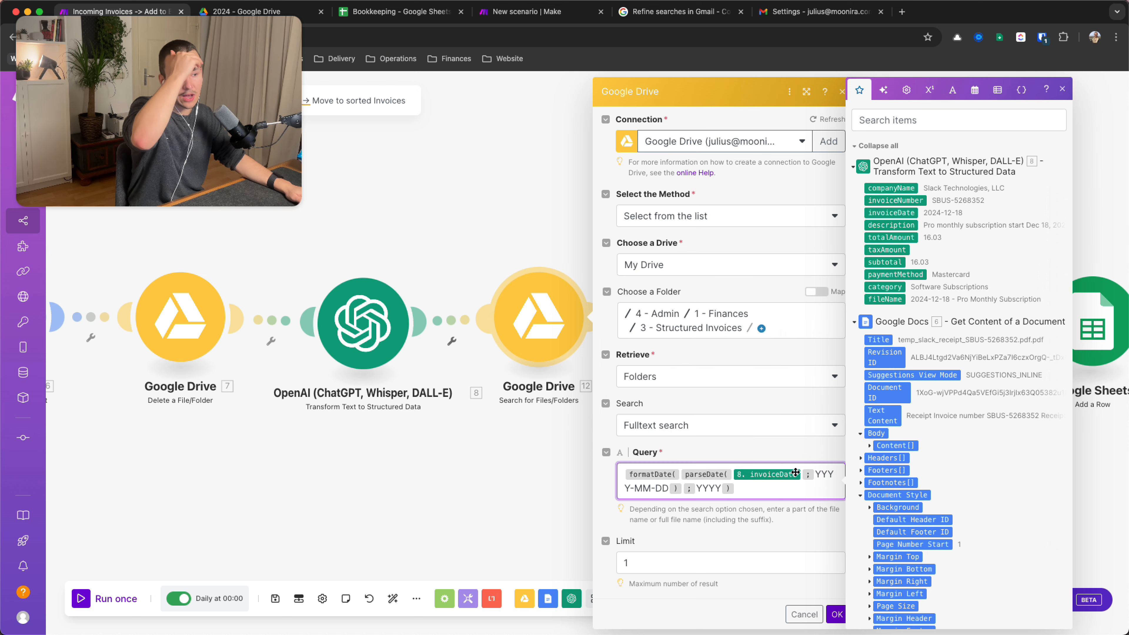
{"action": "mouse_move", "coordinate": [681, 475]}
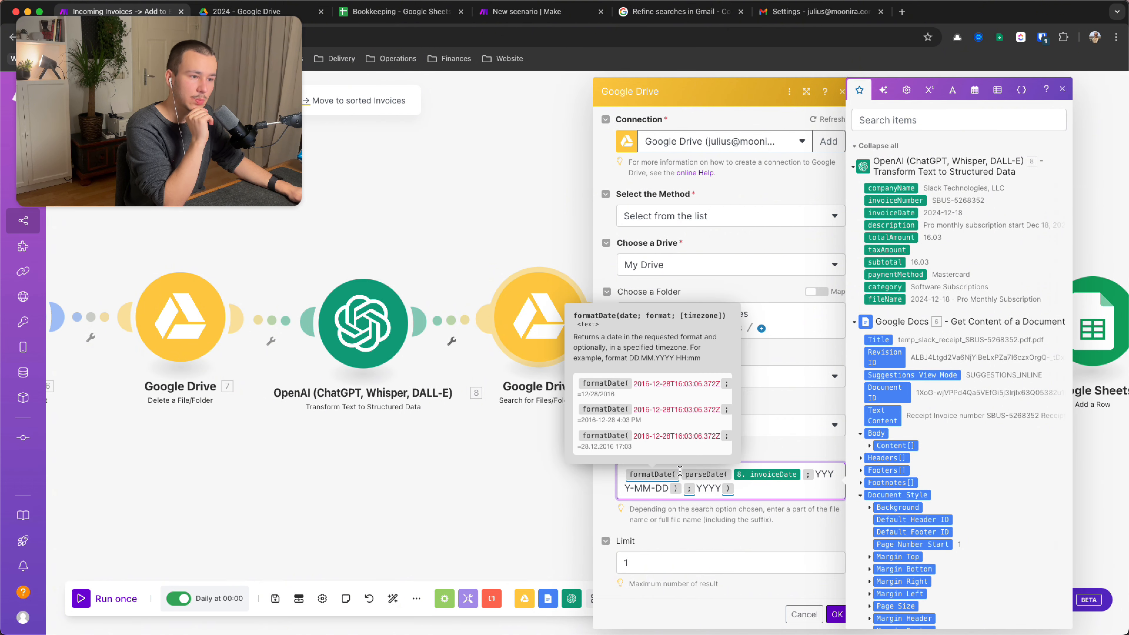
{"action": "double_click", "coordinate": [702, 488]}
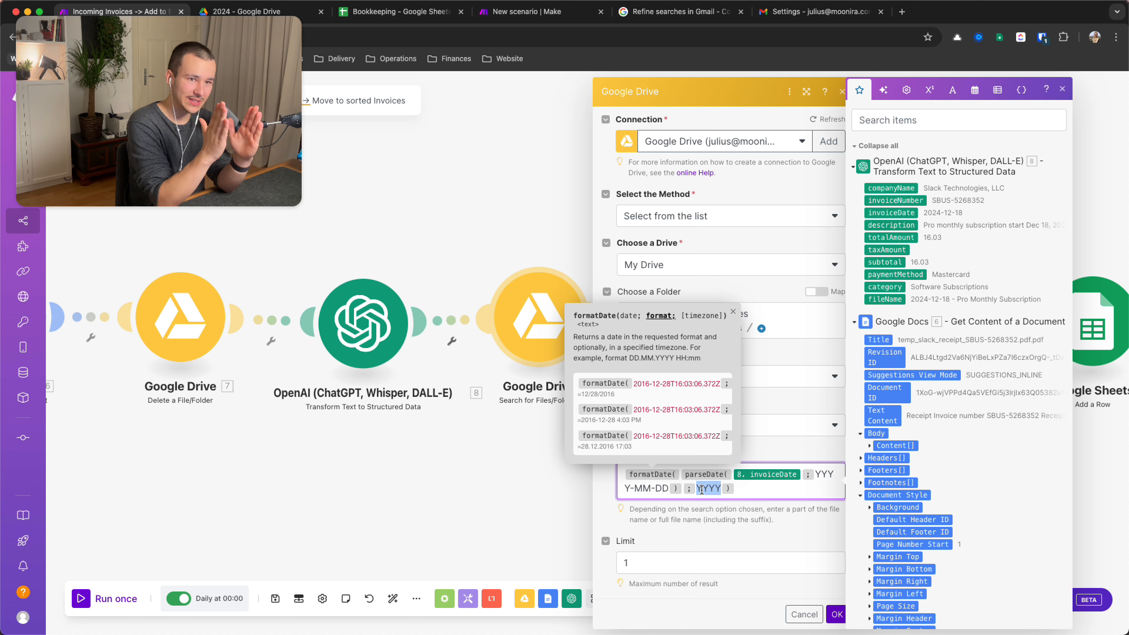
{"action": "left_click_drag", "start_coordinate": [815, 474], "coordinate": [632, 486]}
{"action": "left_click", "coordinate": [731, 491]}
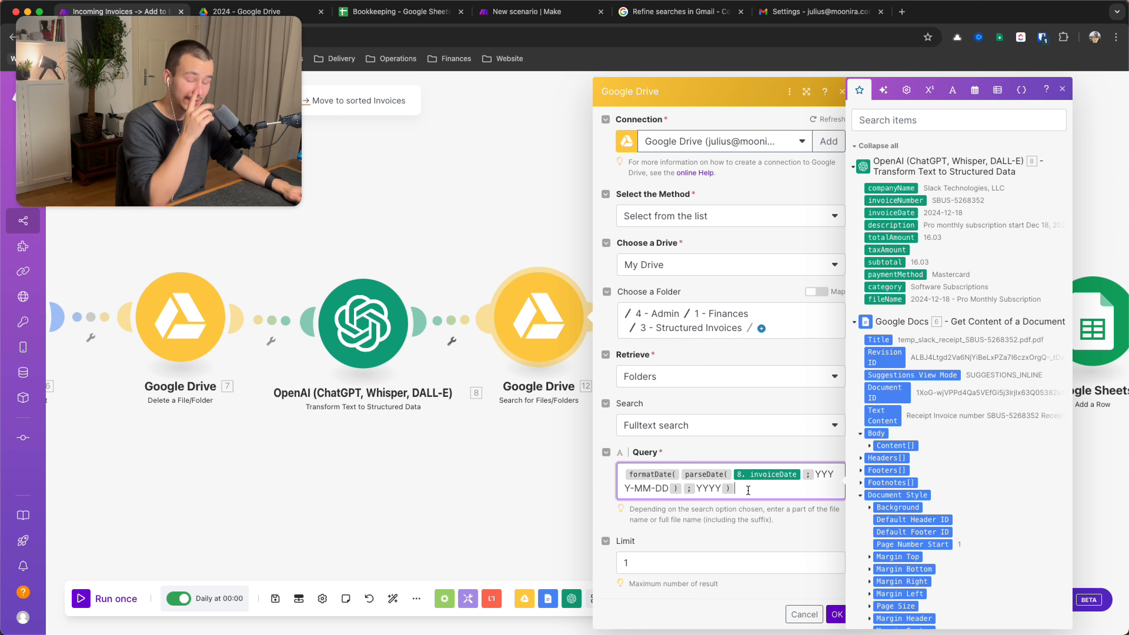
{"action": "left_click", "coordinate": [671, 558]}
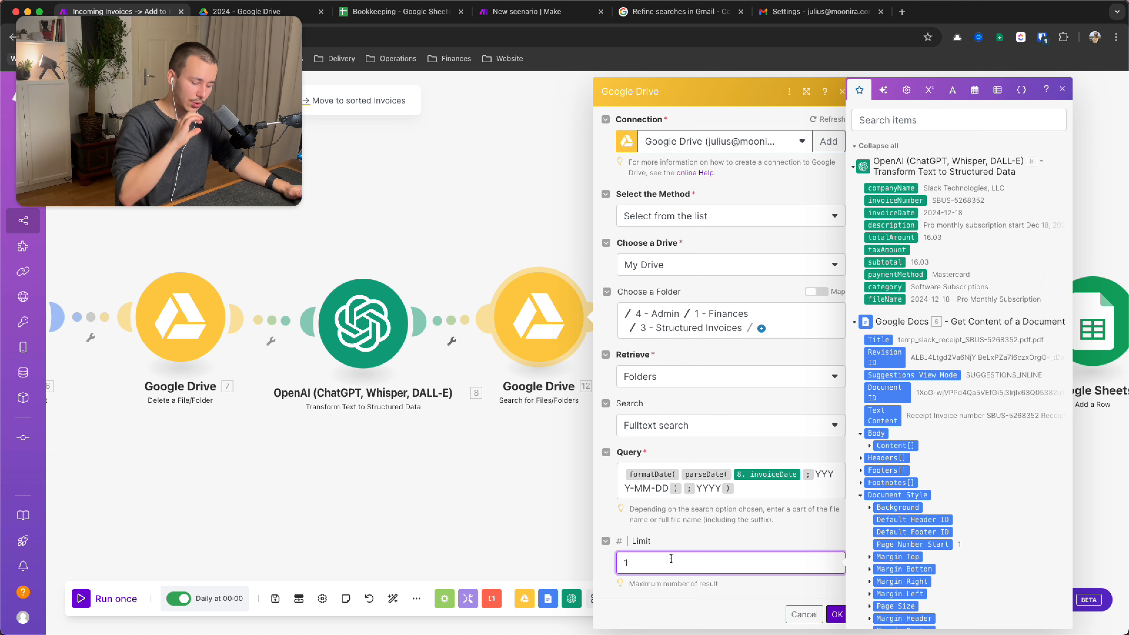
{"action": "left_click", "coordinate": [736, 492]}
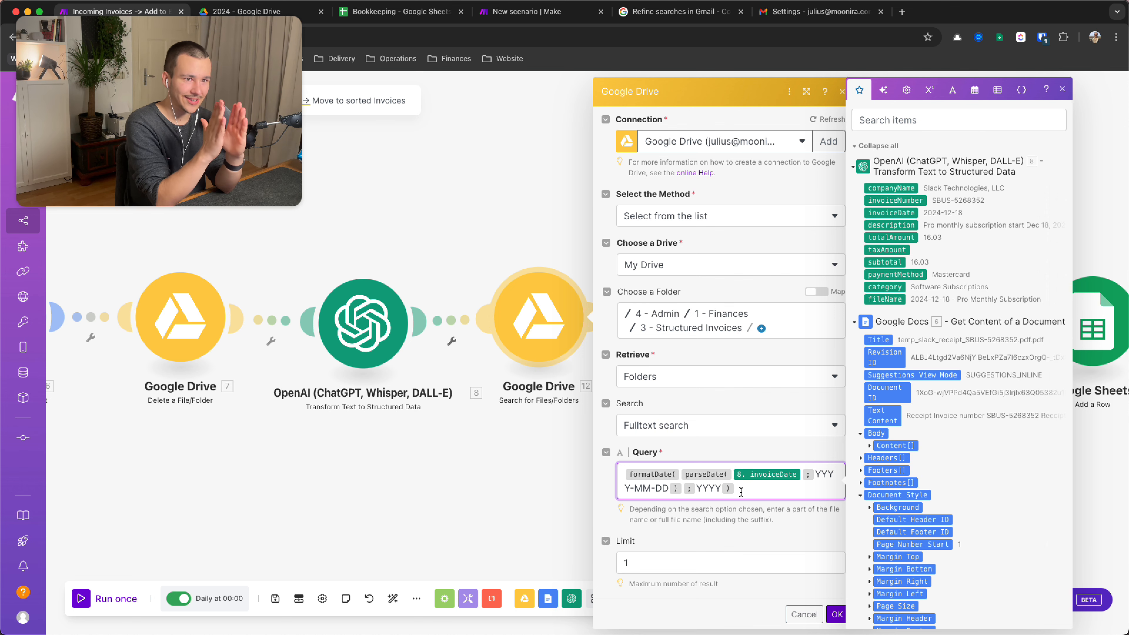
{"action": "left_click", "coordinate": [288, 18]}
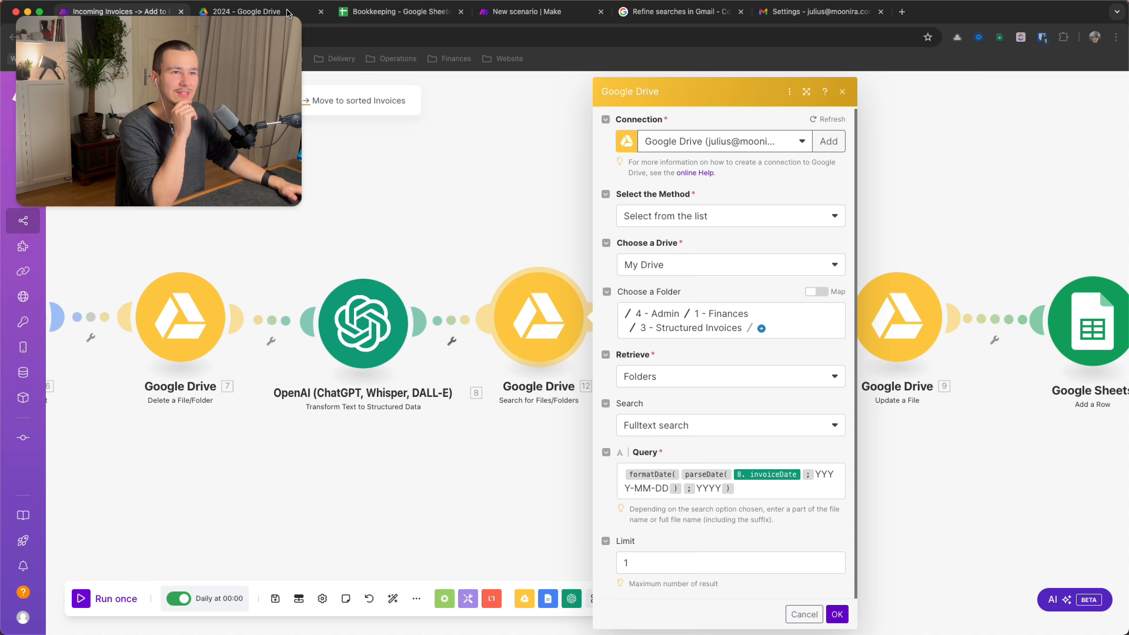
{"action": "left_click", "coordinate": [288, 18]}
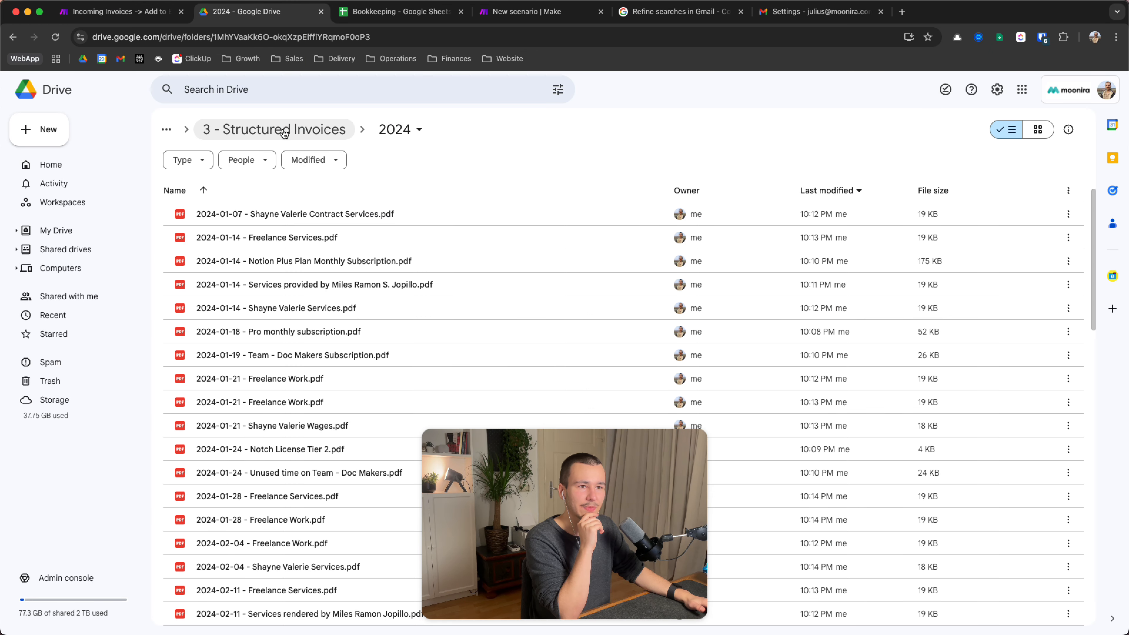
{"action": "left_click", "coordinate": [318, 129]}
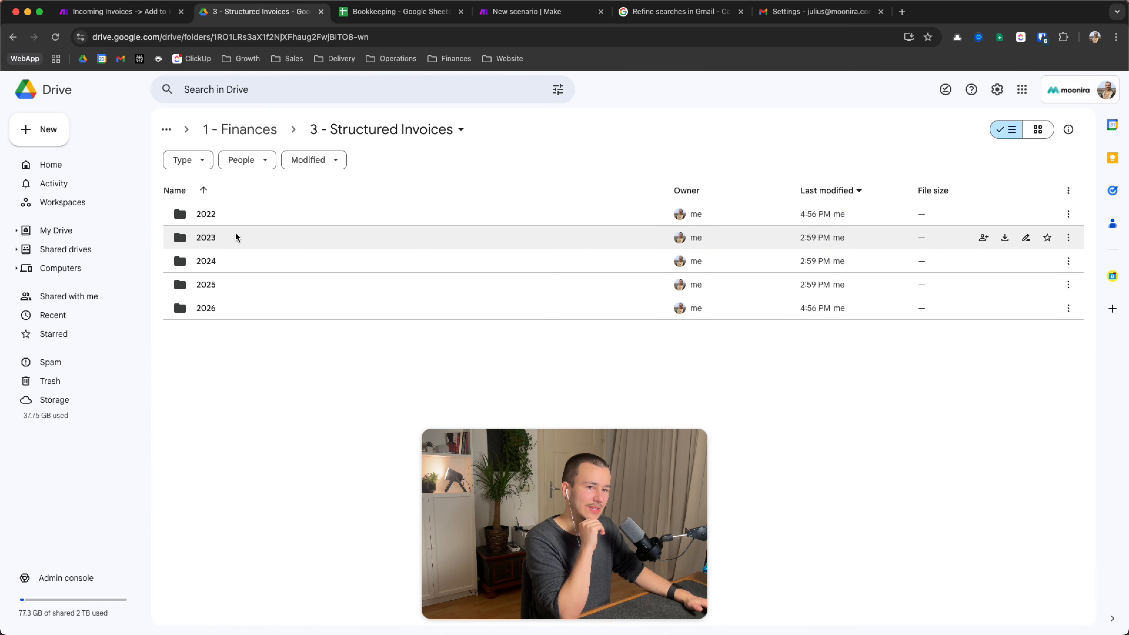
{"action": "left_click", "coordinate": [155, 12]}
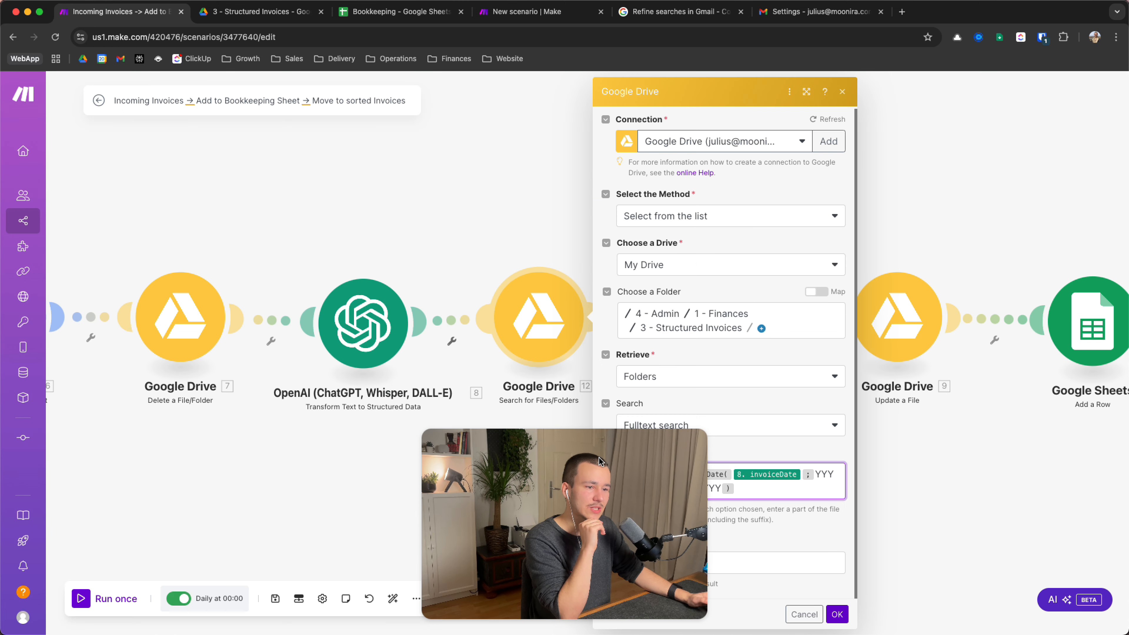
Save the folder search settings, check Move a File/Folder's mapped File ID, and reframe the canvas
{"action": "left_click", "coordinate": [837, 614]}
{"action": "left_click_drag", "start_coordinate": [882, 518], "coordinate": [844, 515]}
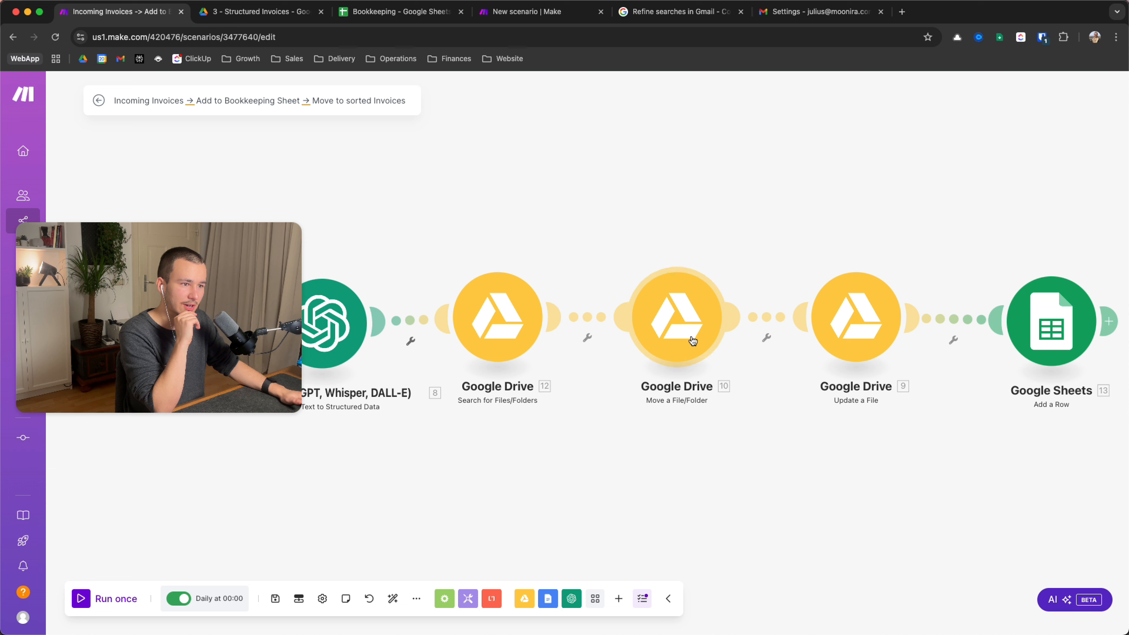
{"action": "left_click", "coordinate": [686, 323]}
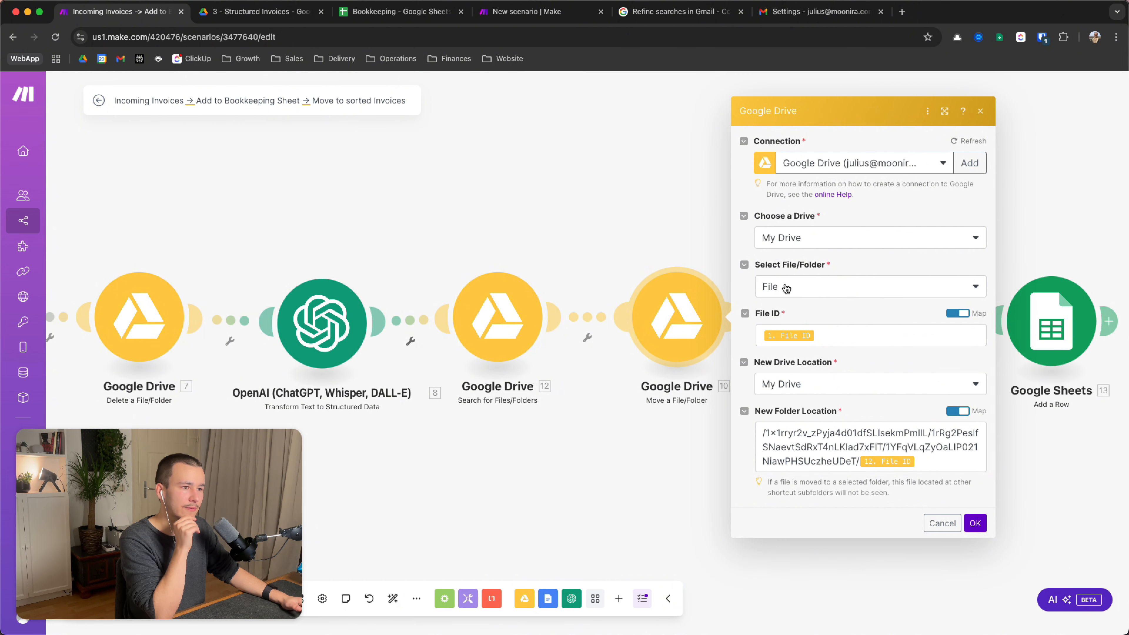
{"action": "left_click", "coordinate": [851, 337]}
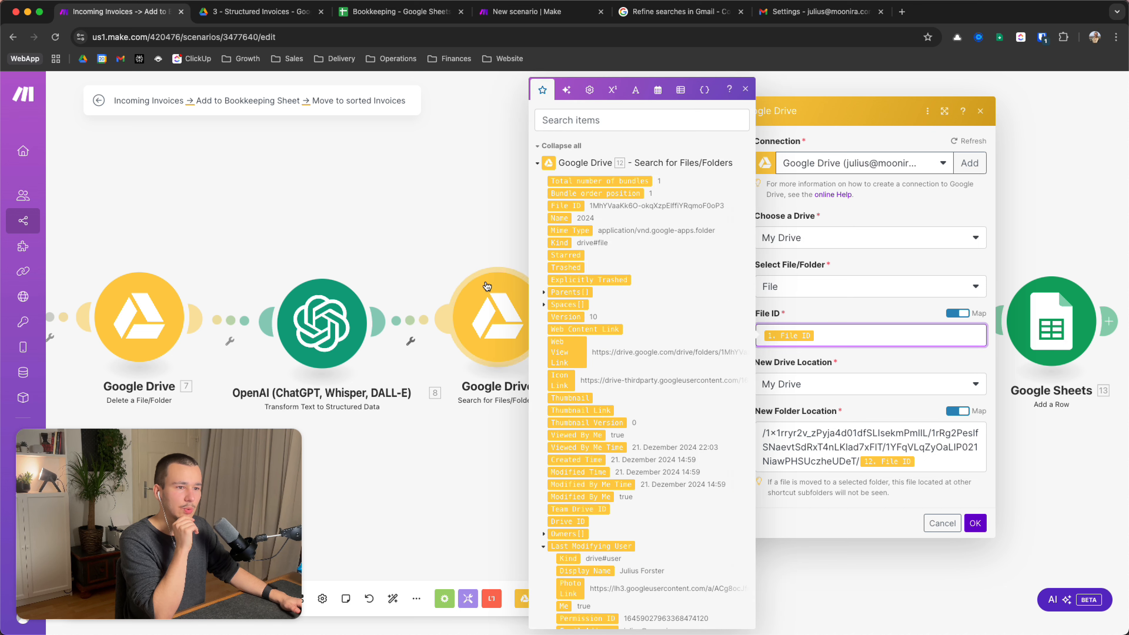
{"action": "left_click", "coordinate": [474, 466]}
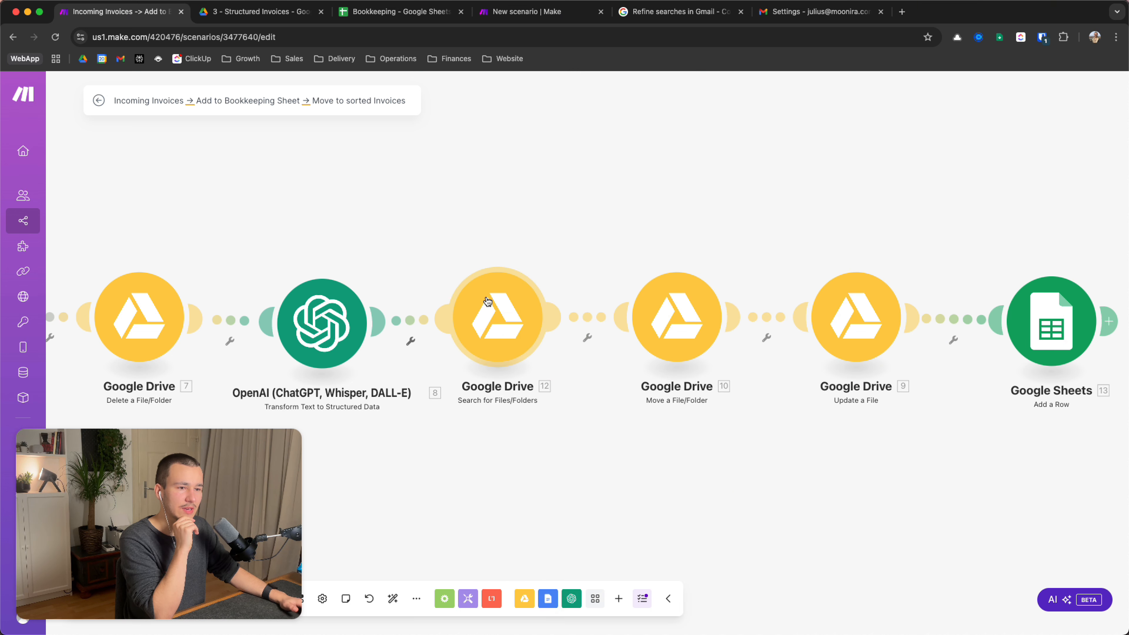
{"action": "scroll", "coordinate": [421, 417], "scroll_direction": "left", "scroll_amount": 15}
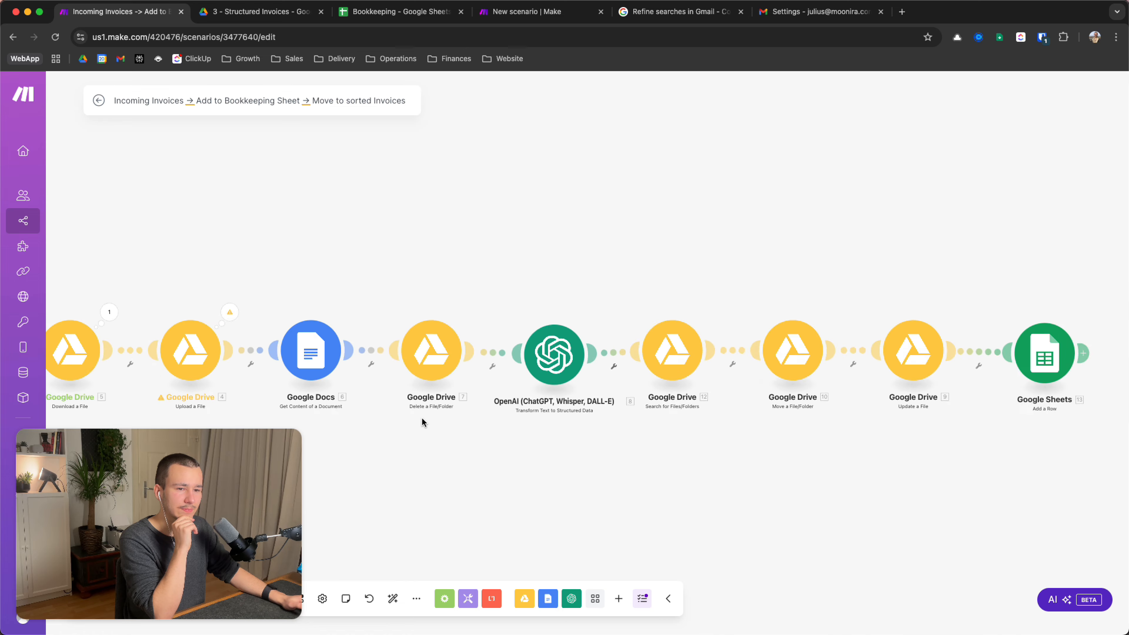
{"action": "scroll", "coordinate": [422, 417], "scroll_direction": "left", "scroll_amount": 10}
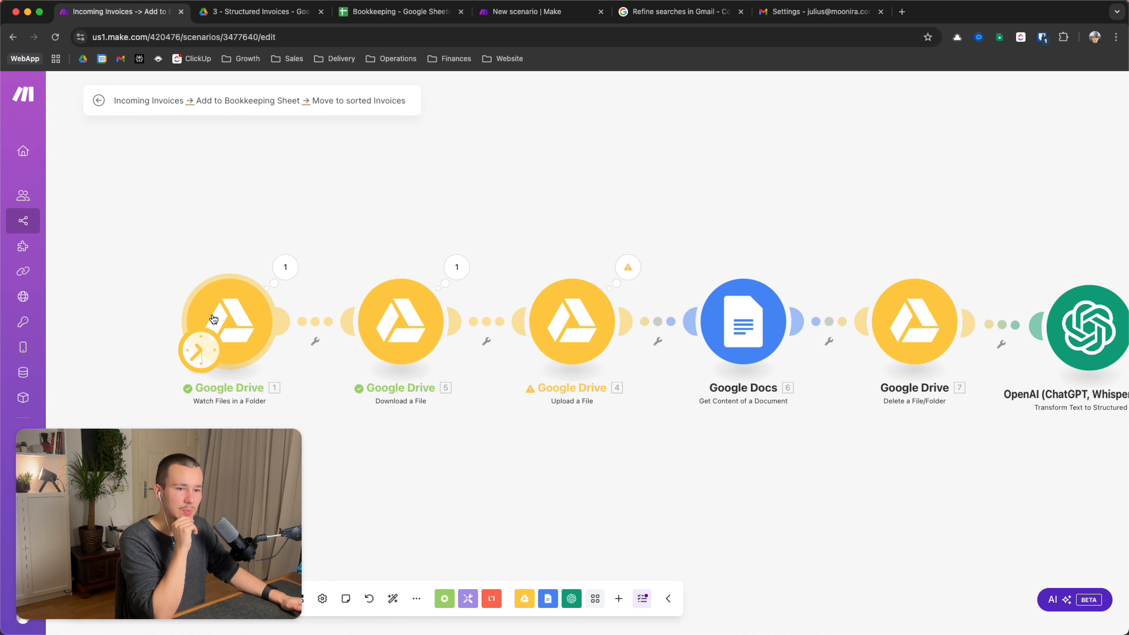
{"action": "scroll", "coordinate": [787, 505], "scroll_direction": "right", "scroll_amount": 20}
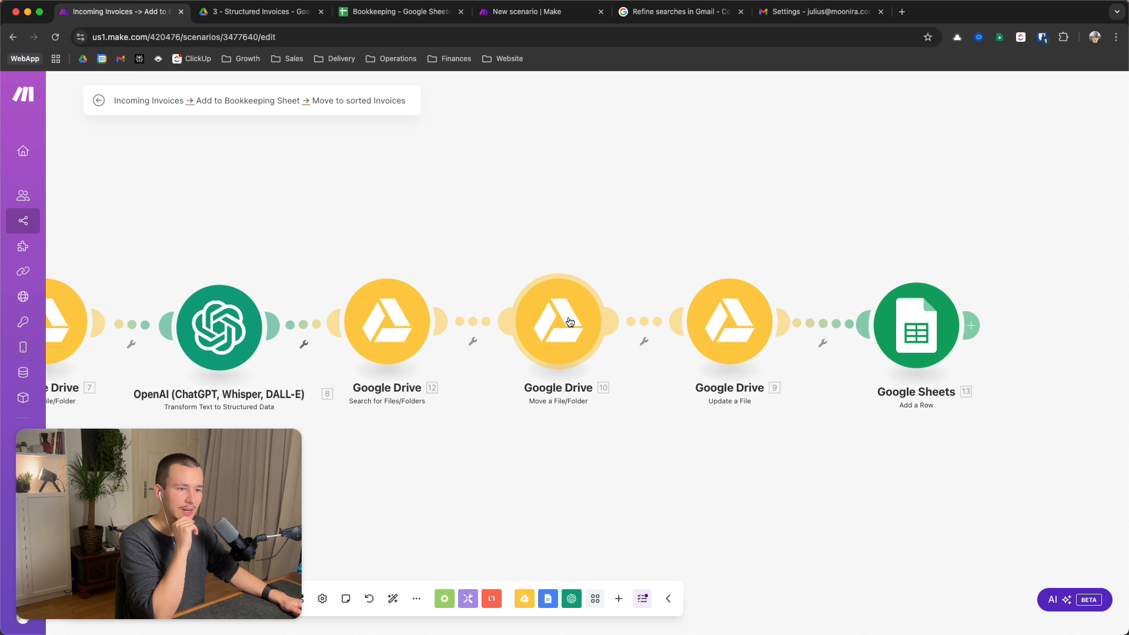
In Move a File/Folder, select the New Folder Location value and turn off mapping
{"action": "left_click", "coordinate": [567, 322]}
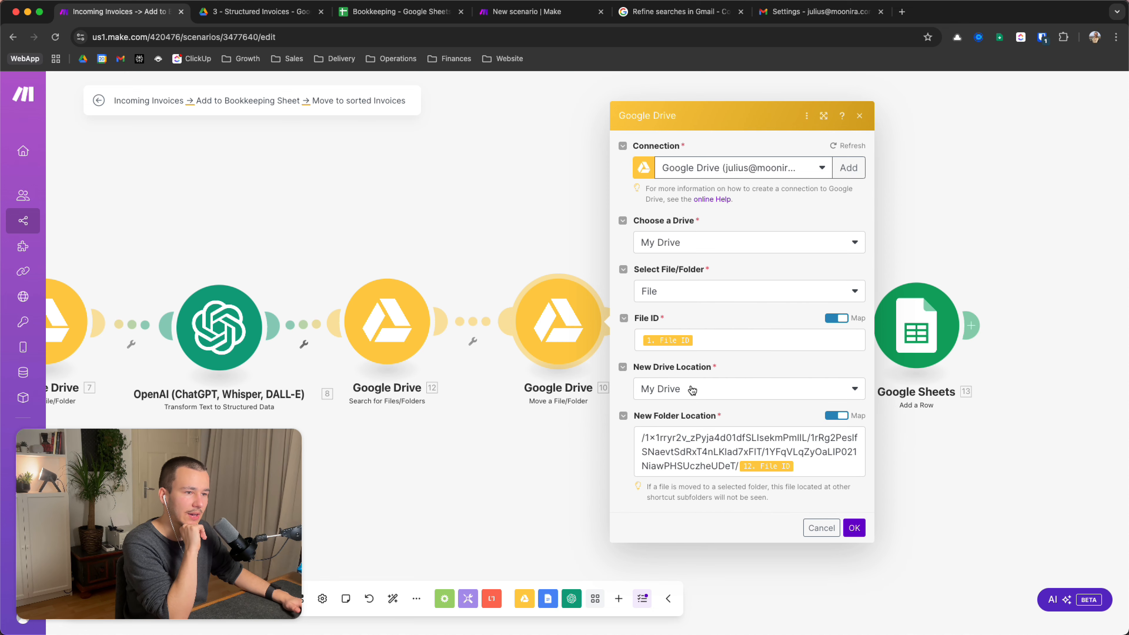
{"action": "left_click", "coordinate": [663, 439]}
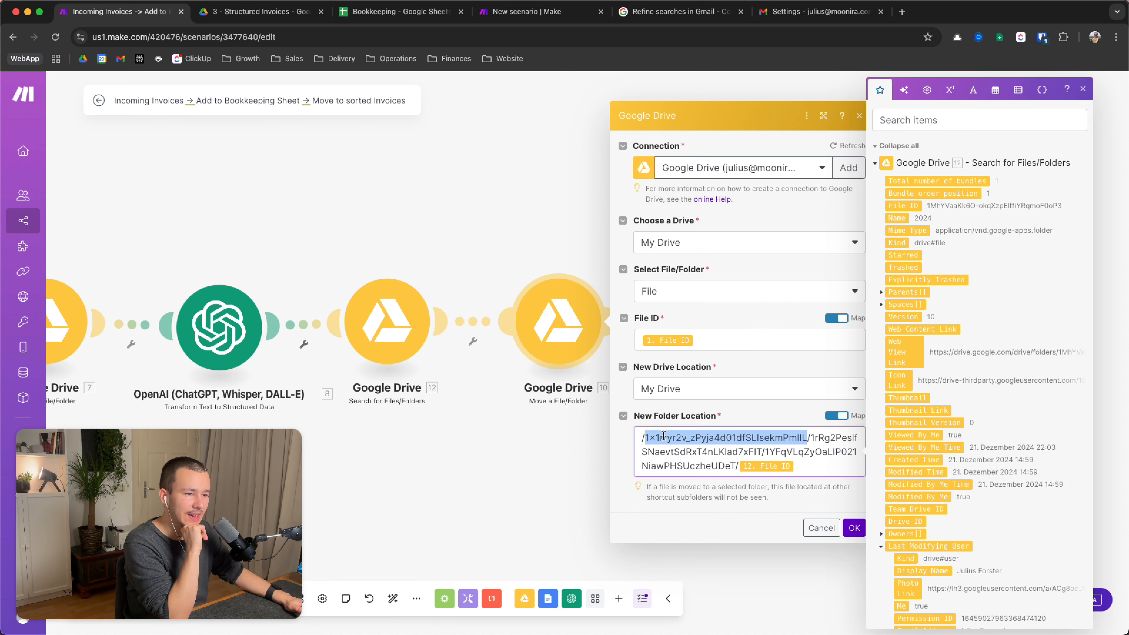
{"action": "triple_click", "coordinate": [666, 446]}
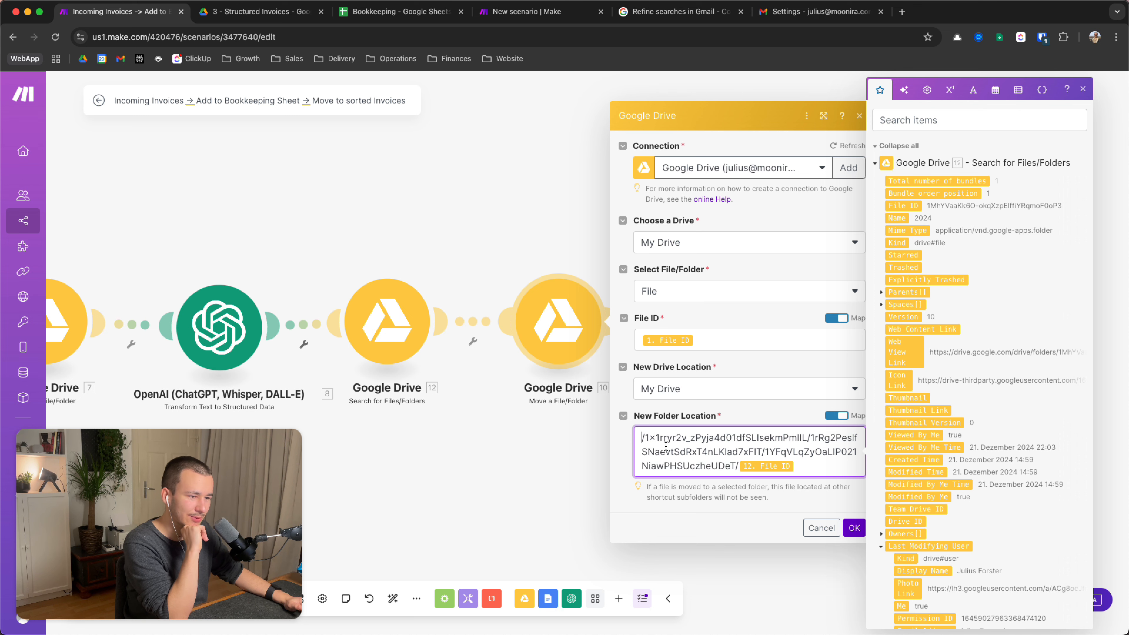
{"action": "left_click_drag", "start_coordinate": [807, 464], "coordinate": [582, 432]}
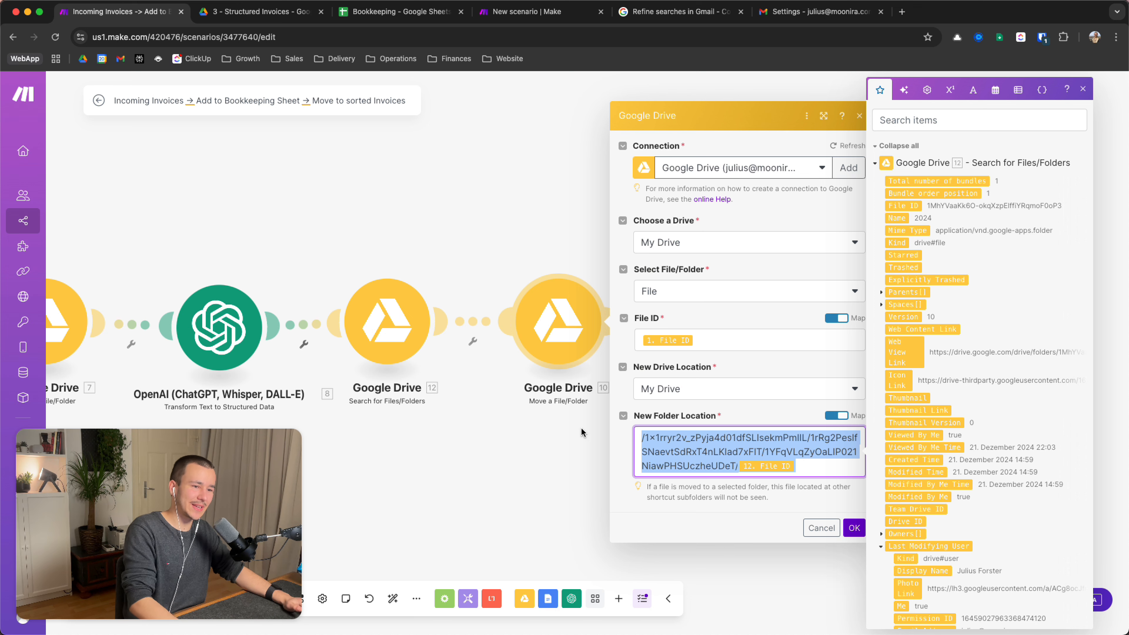
{"action": "left_click", "coordinate": [836, 415]}
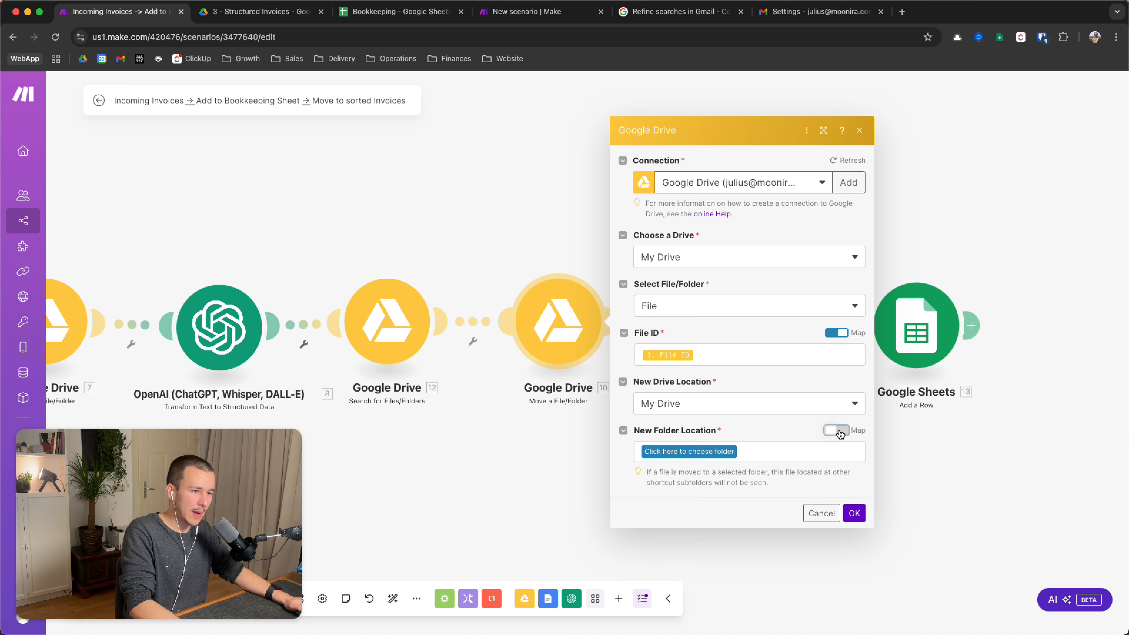
Choose the destination folder 4 - Admin > 1 - Finances > 3 - Structured Invoices
{"action": "left_click", "coordinate": [721, 451]}
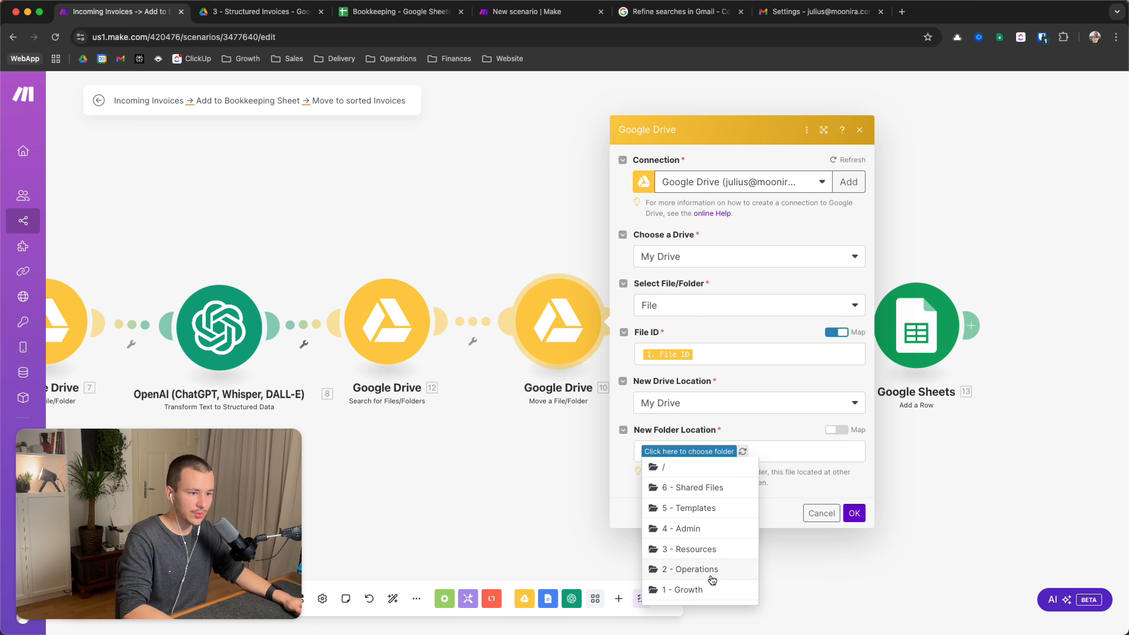
{"action": "left_click", "coordinate": [699, 528]}
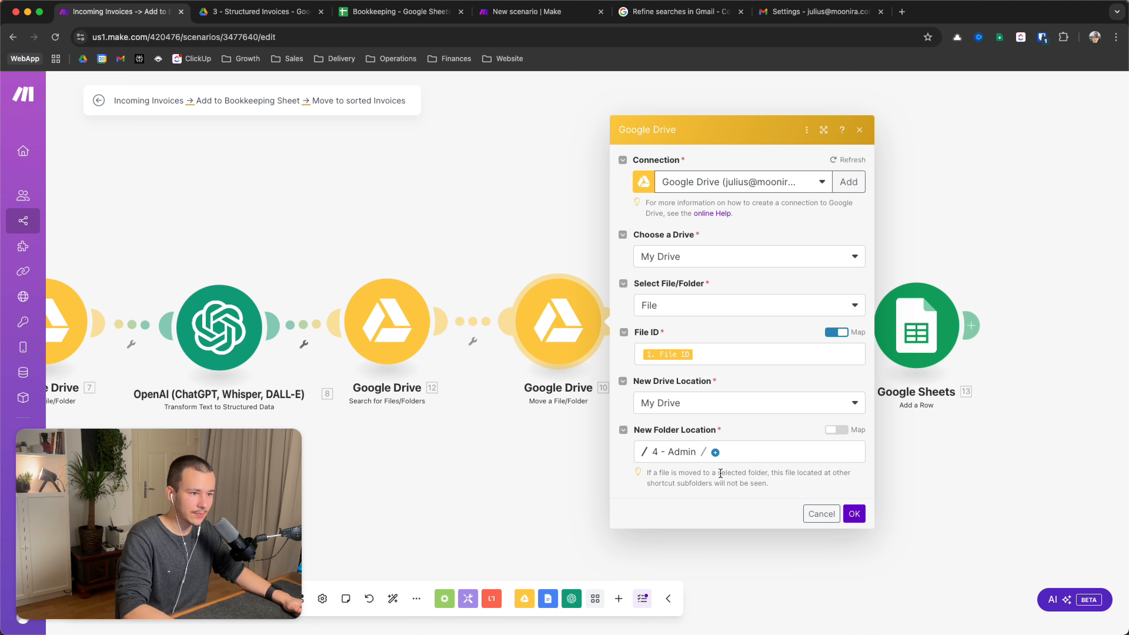
{"action": "left_click", "coordinate": [715, 452]}
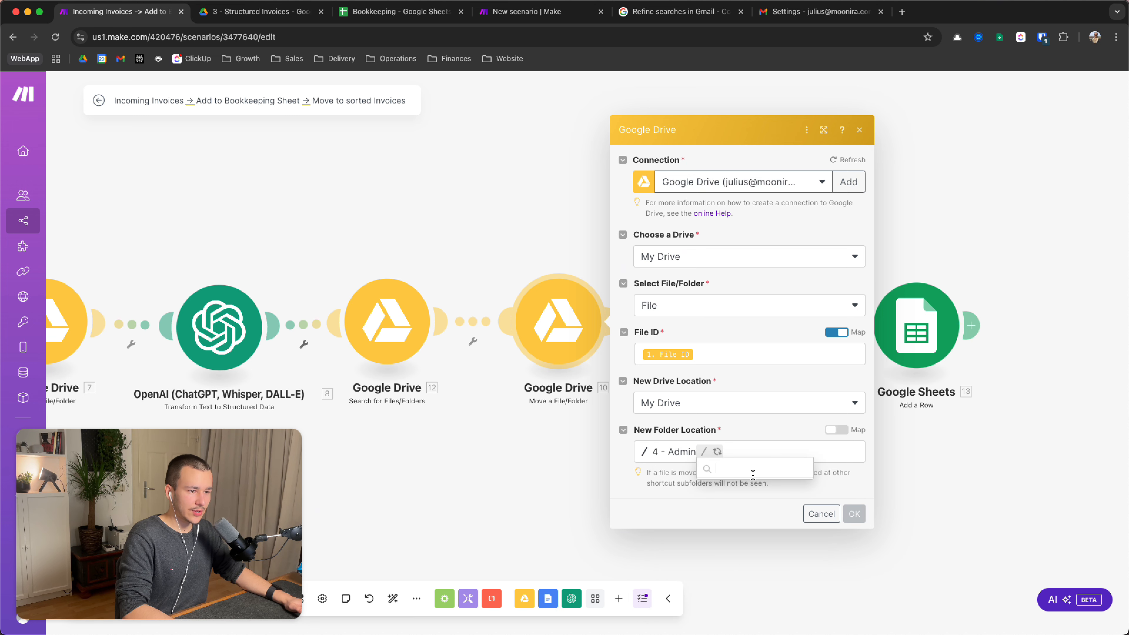
{"action": "left_click", "coordinate": [753, 486]}
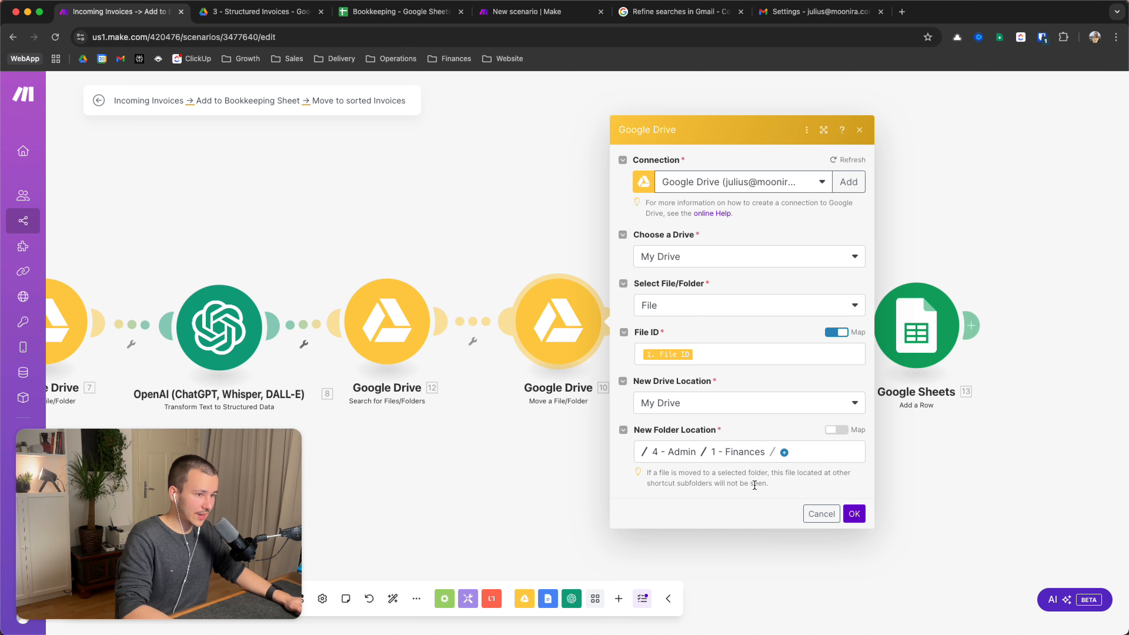
{"action": "left_click", "coordinate": [774, 451]}
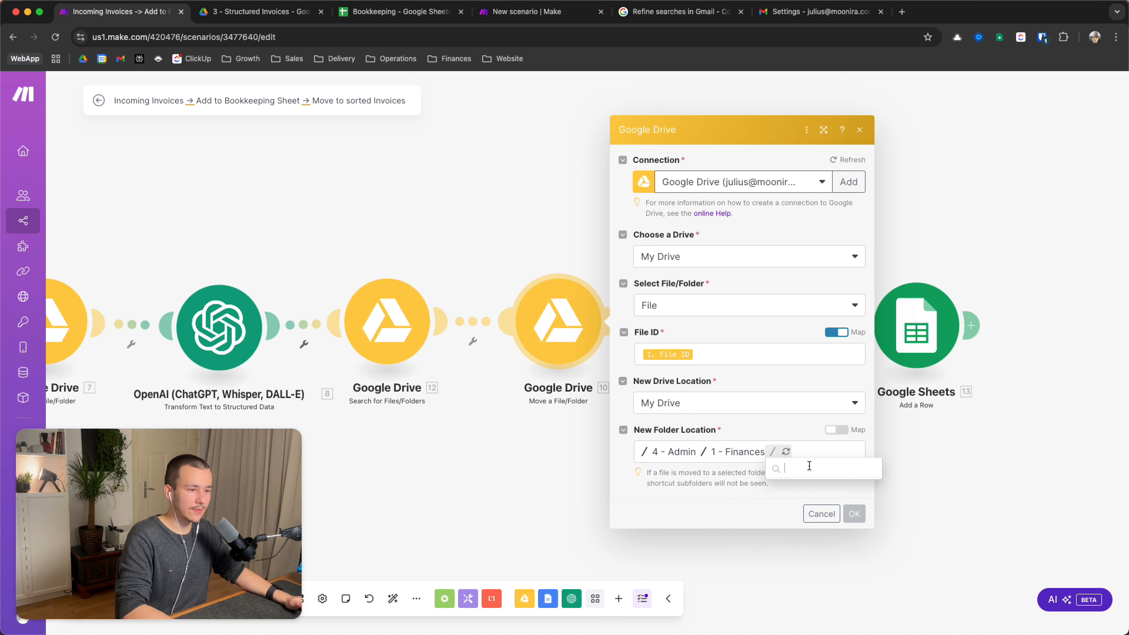
{"action": "left_click", "coordinate": [825, 486]}
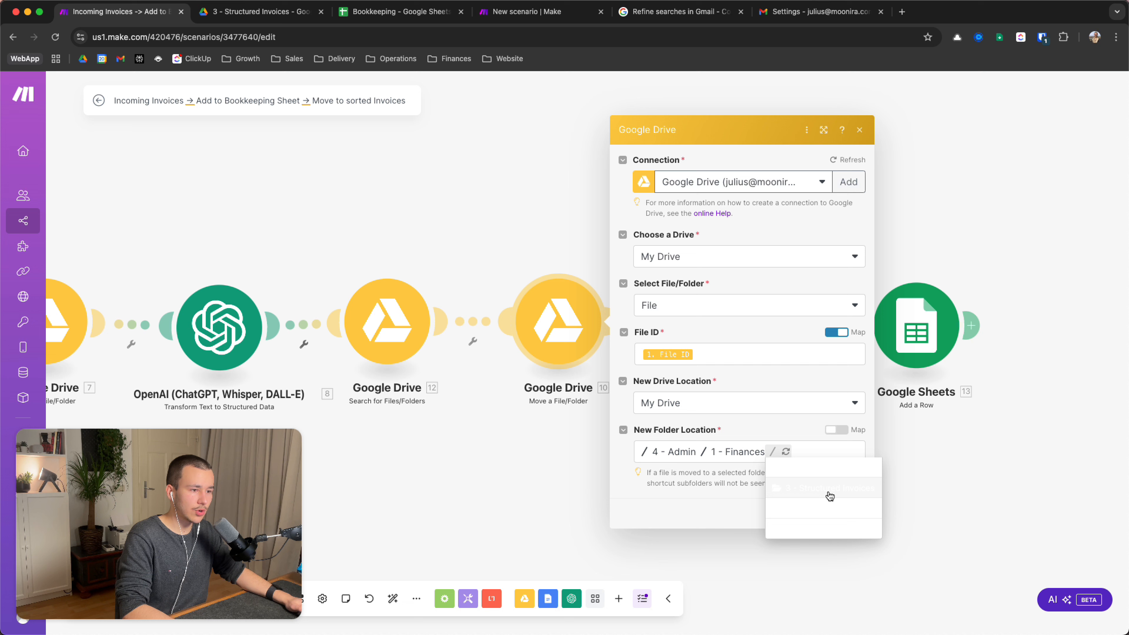
{"action": "left_click", "coordinate": [777, 466]}
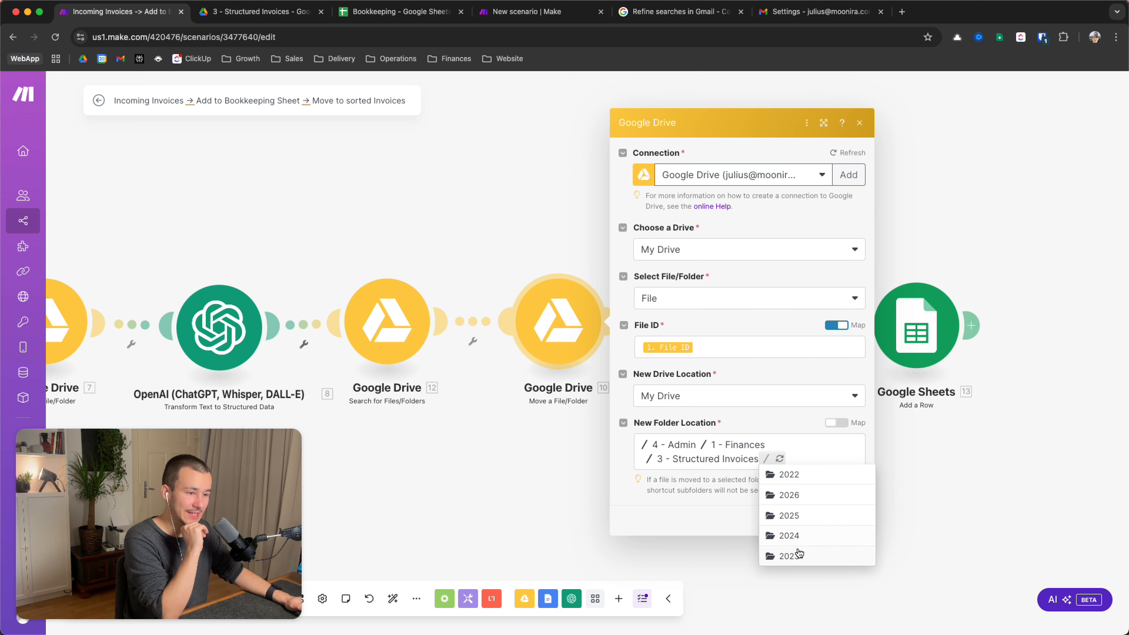
{"action": "left_click", "coordinate": [685, 476]}
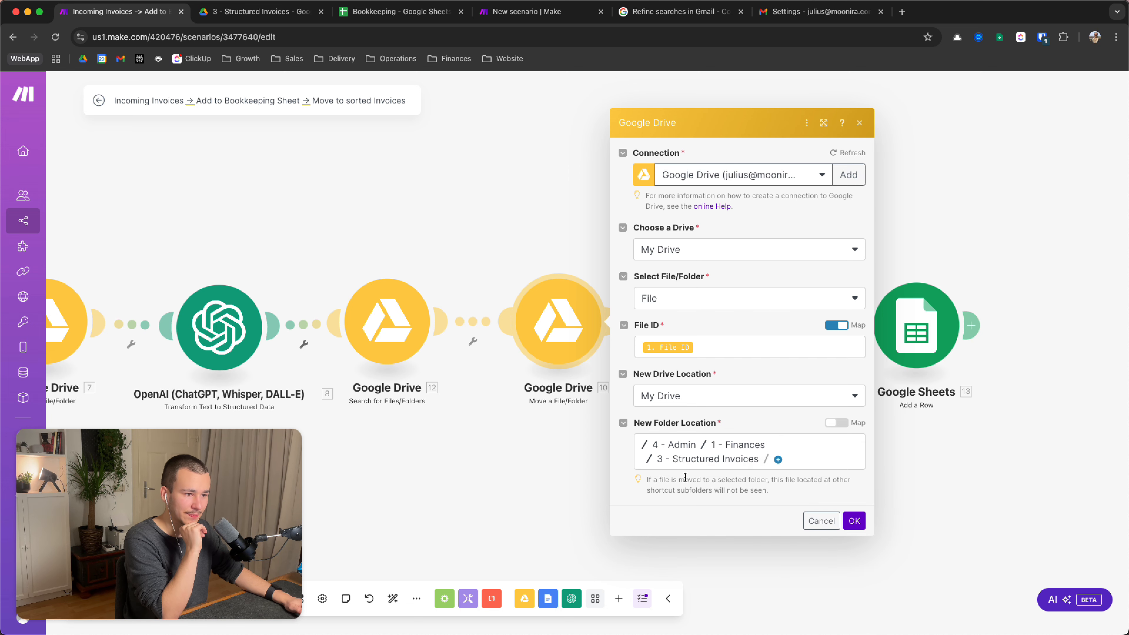
Switch the destination to a mapped path and end it with the search step's 12. File ID
{"action": "left_click", "coordinate": [837, 425]}
{"action": "left_click", "coordinate": [645, 445]}
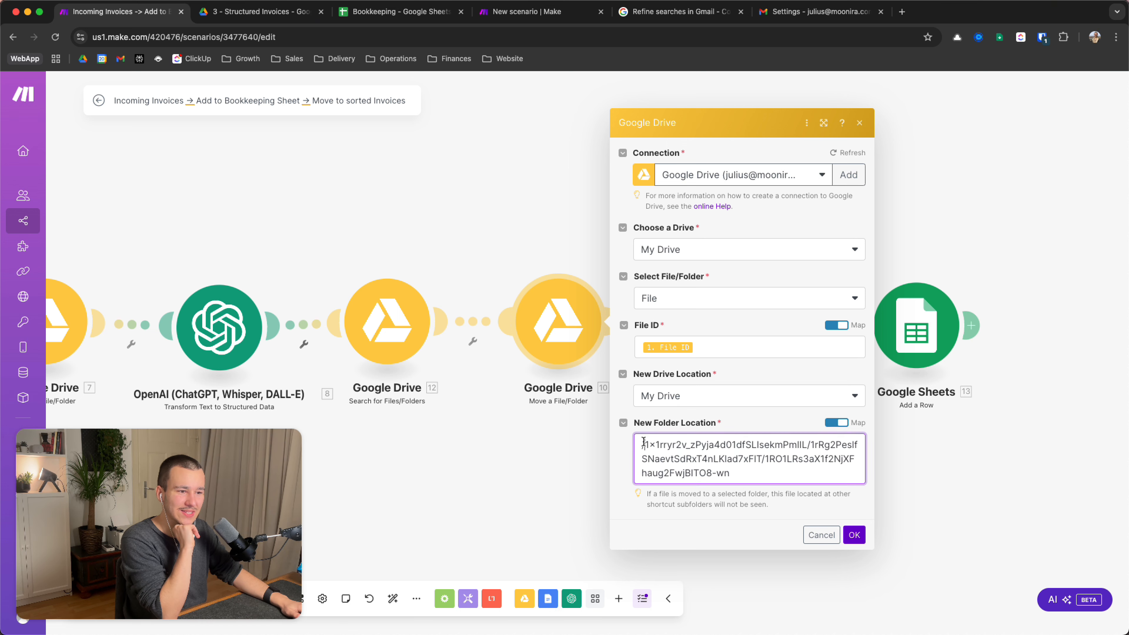
{"action": "left_click_drag", "start_coordinate": [640, 436], "coordinate": [745, 465]}
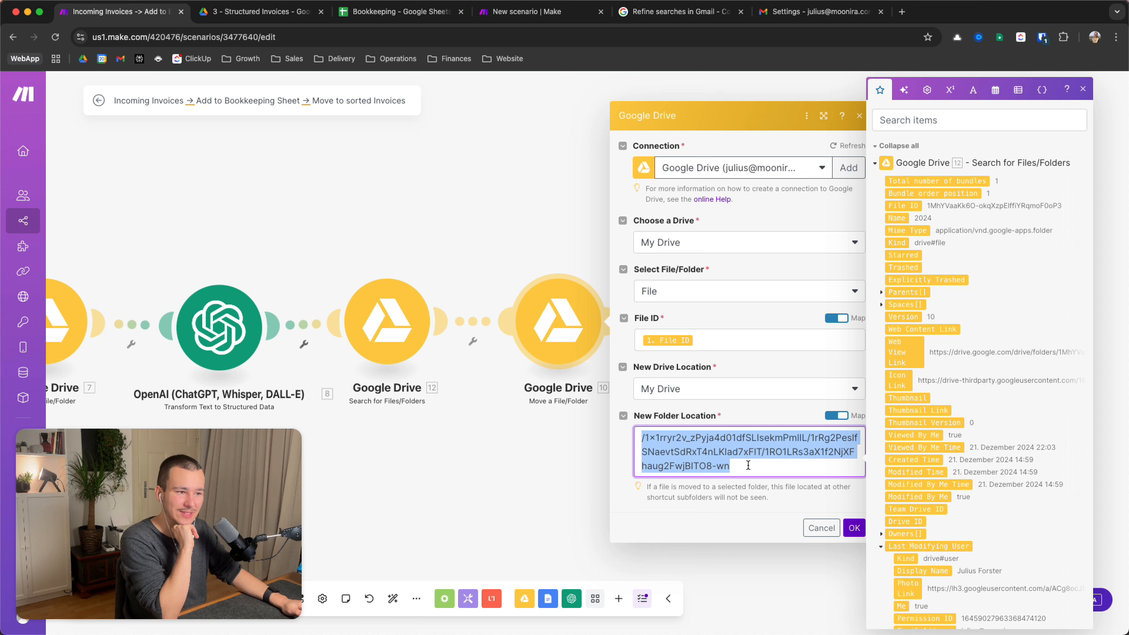
{"action": "left_click", "coordinate": [747, 465]}
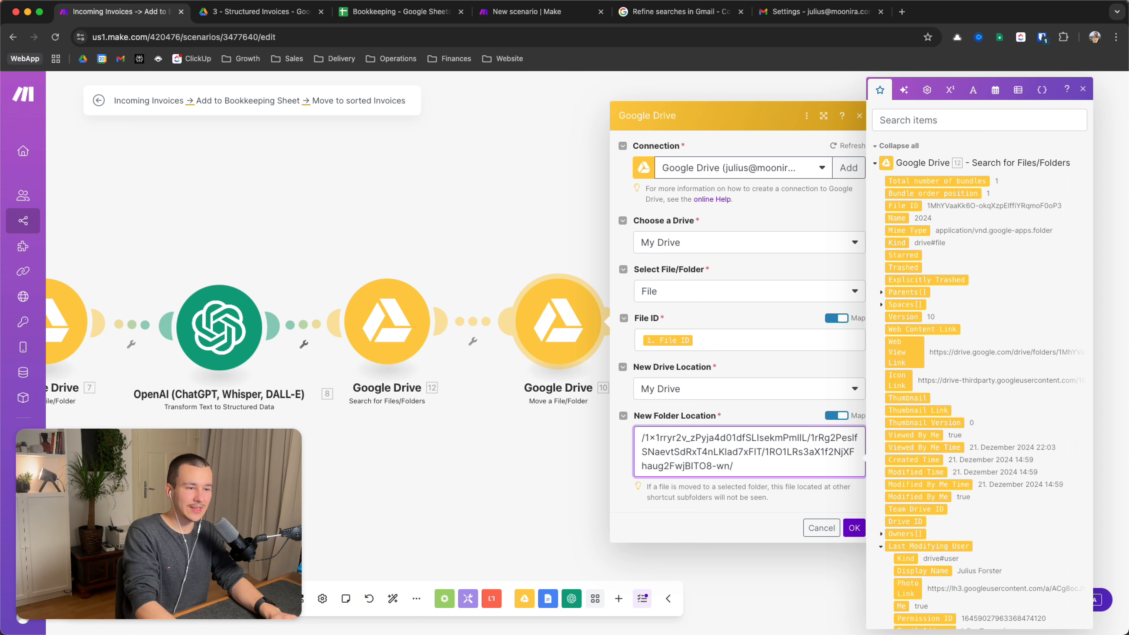
{"action": "key", "text": "super+a"}
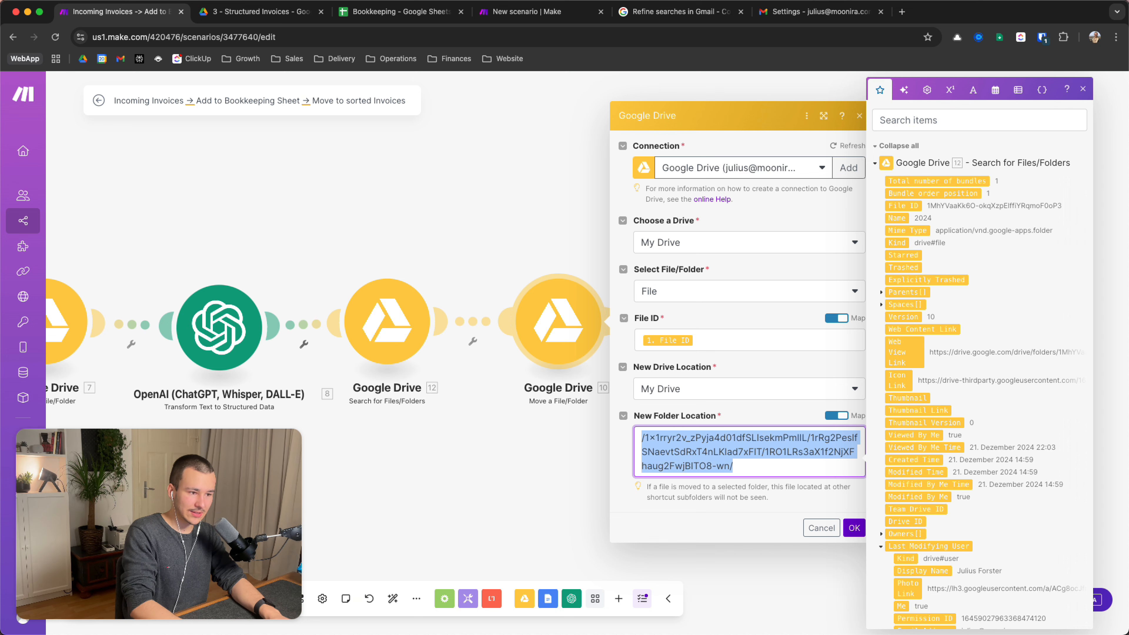
{"action": "left_click", "coordinate": [766, 466]}
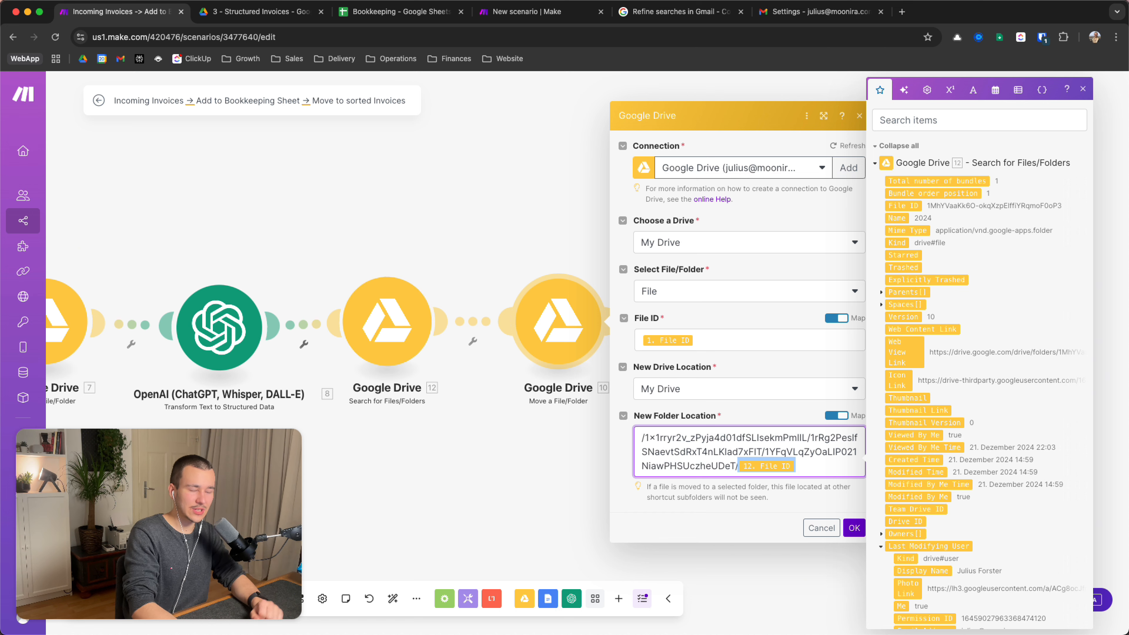
{"action": "left_click", "coordinate": [775, 465]}
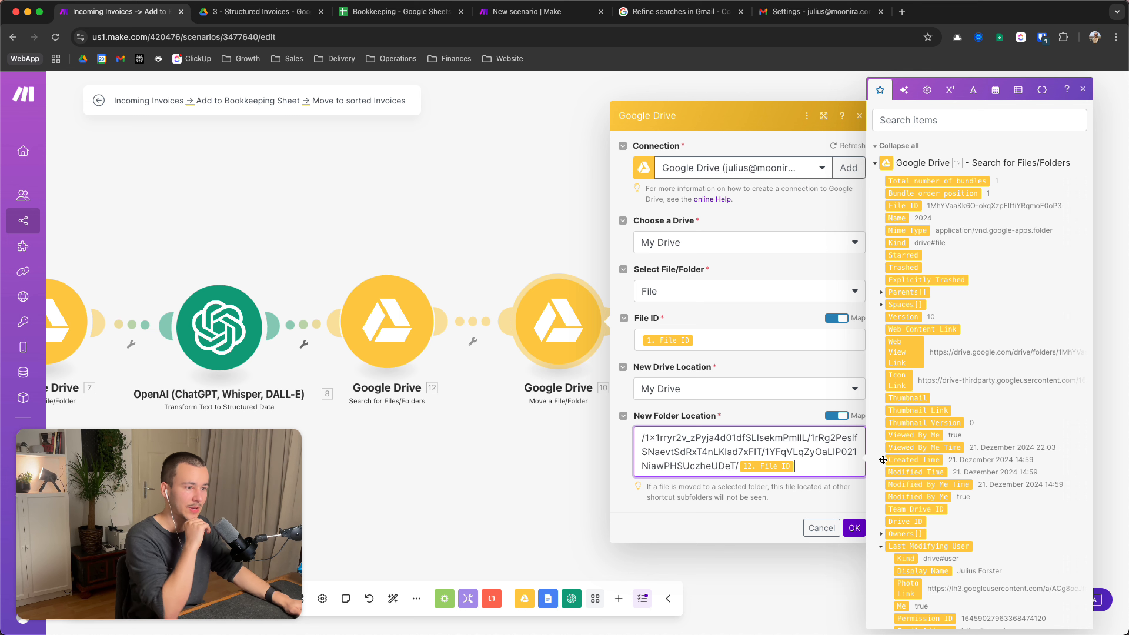
{"action": "mouse_move", "coordinate": [806, 465]}
{"action": "left_mouse_down"}
{"action": "mouse_move", "coordinate": [636, 432]}
{"action": "mouse_move", "coordinate": [807, 470]}
{"action": "left_mouse_up"}
{"action": "left_click", "coordinate": [640, 436]}
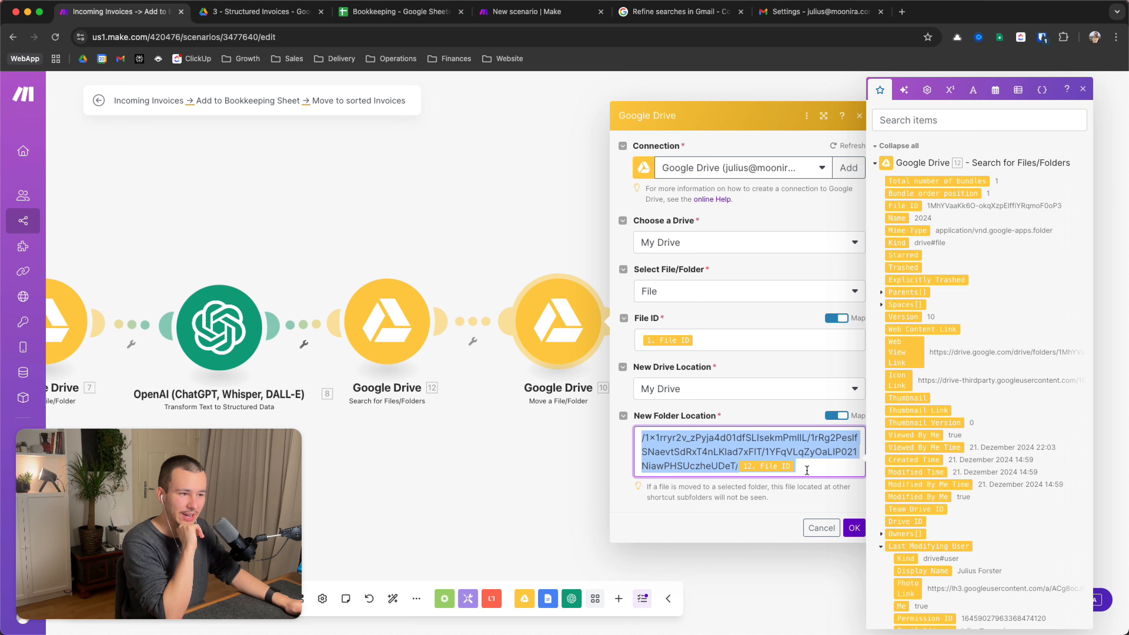
{"action": "left_click", "coordinate": [822, 471]}
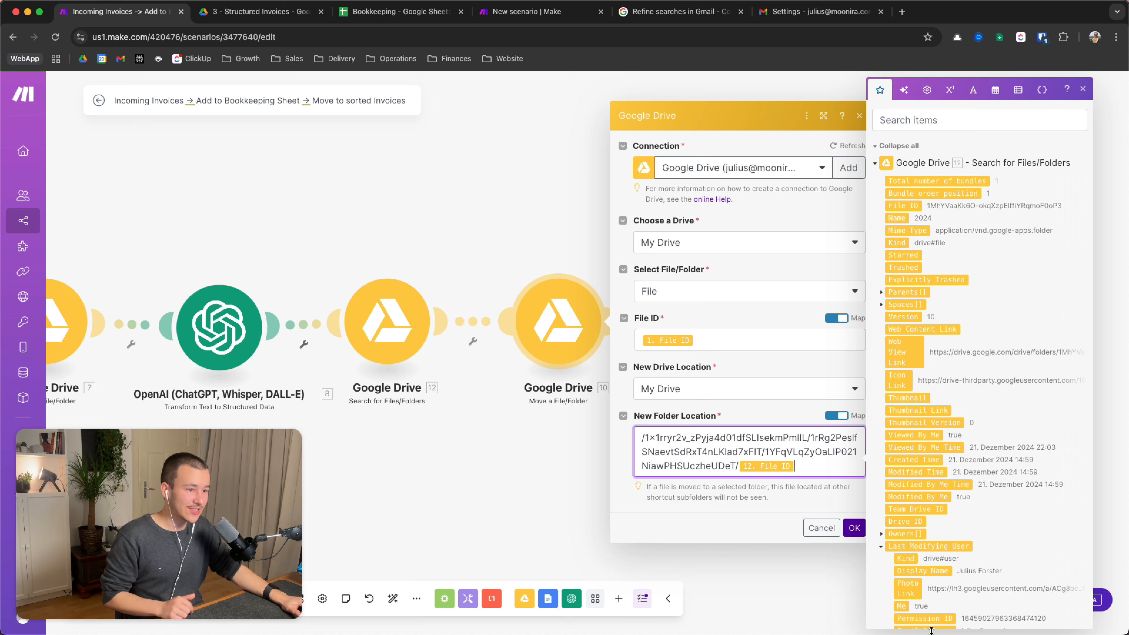
Save the move step and check the Update a File step's File ID and file-name hint
{"action": "left_click", "coordinate": [854, 528]}
{"action": "scroll", "coordinate": [816, 498], "scroll_direction": "right", "scroll_amount": 5}
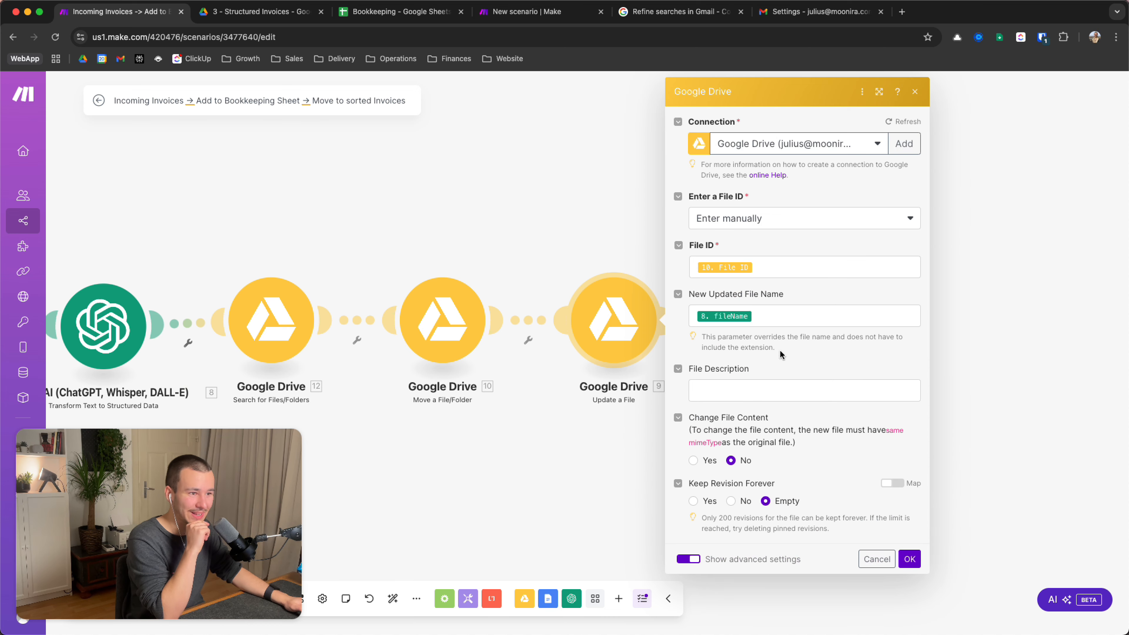
{"action": "left_click", "coordinate": [779, 266]}
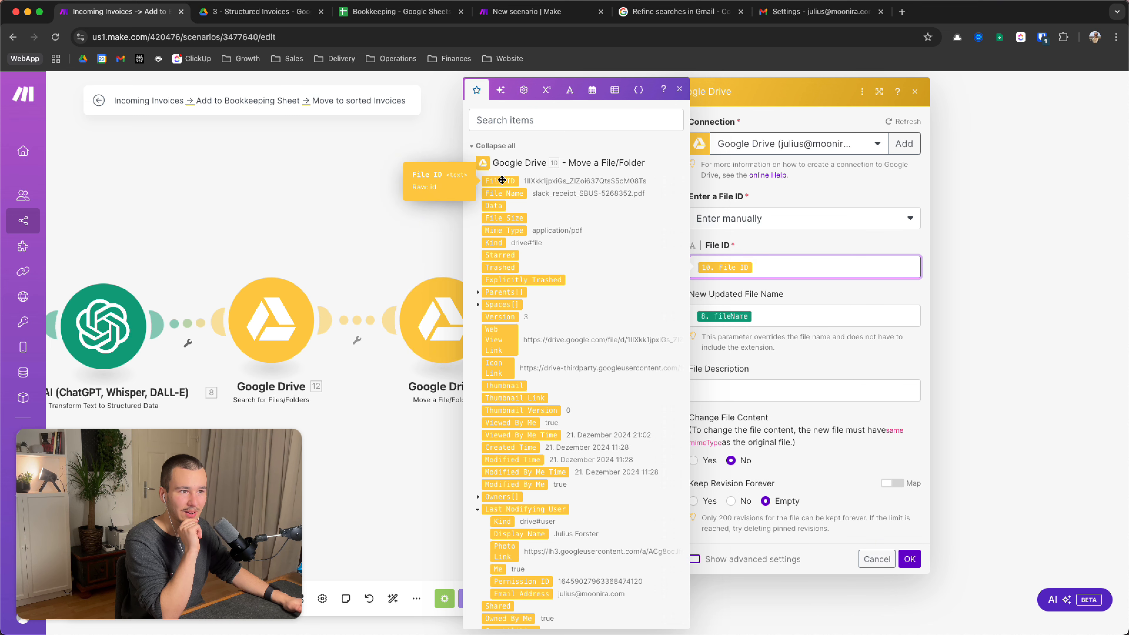
{"action": "left_click", "coordinate": [796, 248]}
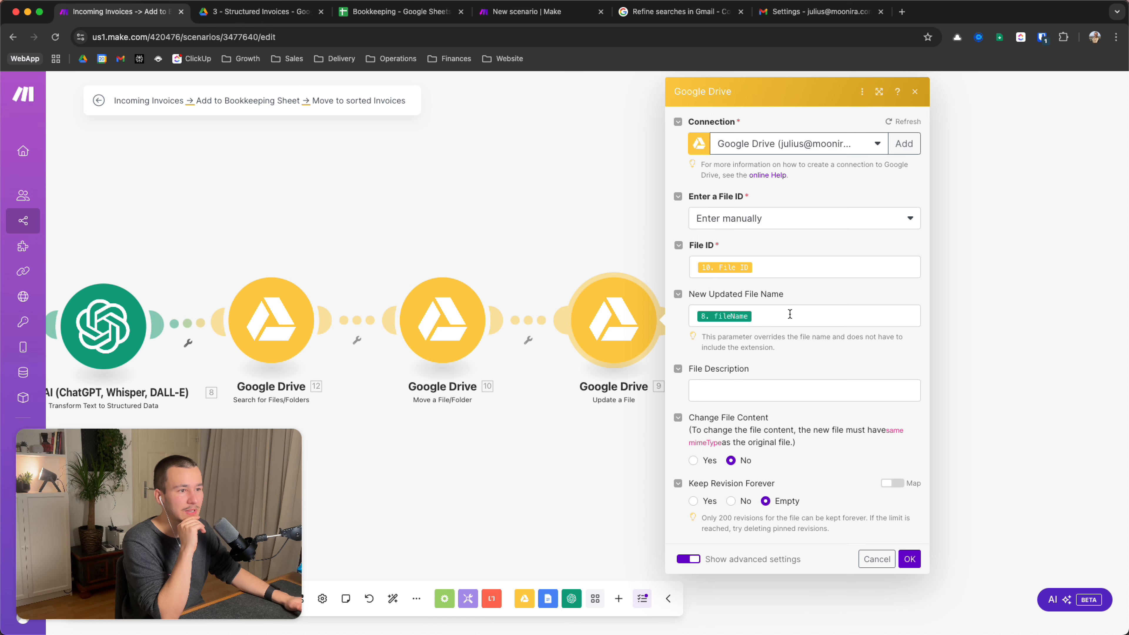
{"action": "left_click_drag", "start_coordinate": [702, 336], "coordinate": [778, 354]}
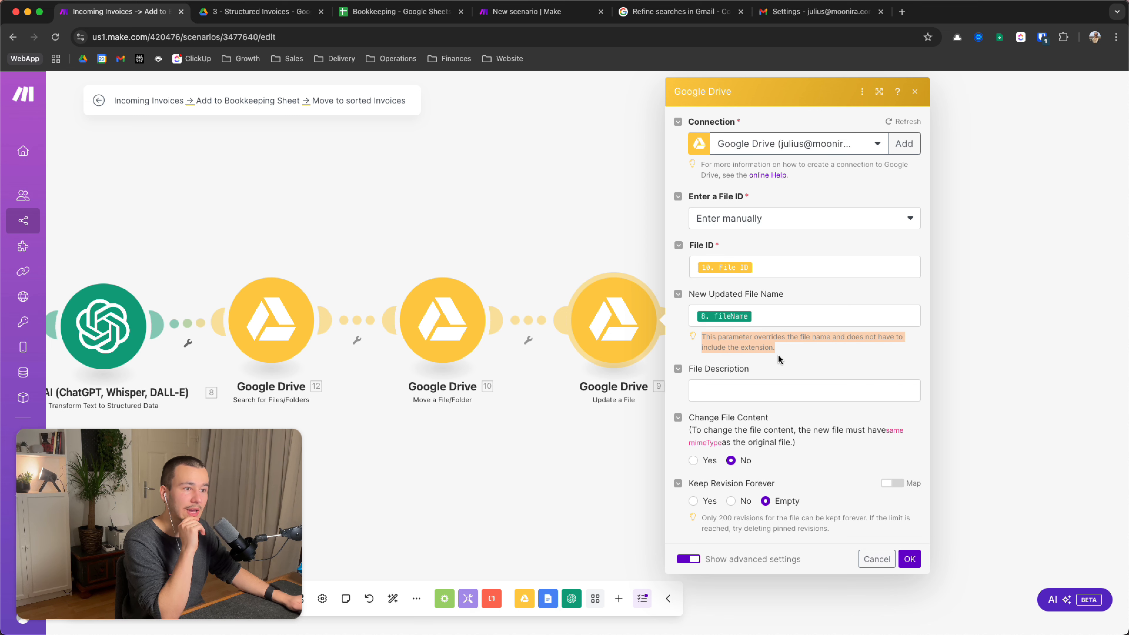
{"action": "double_click", "coordinate": [749, 349]}
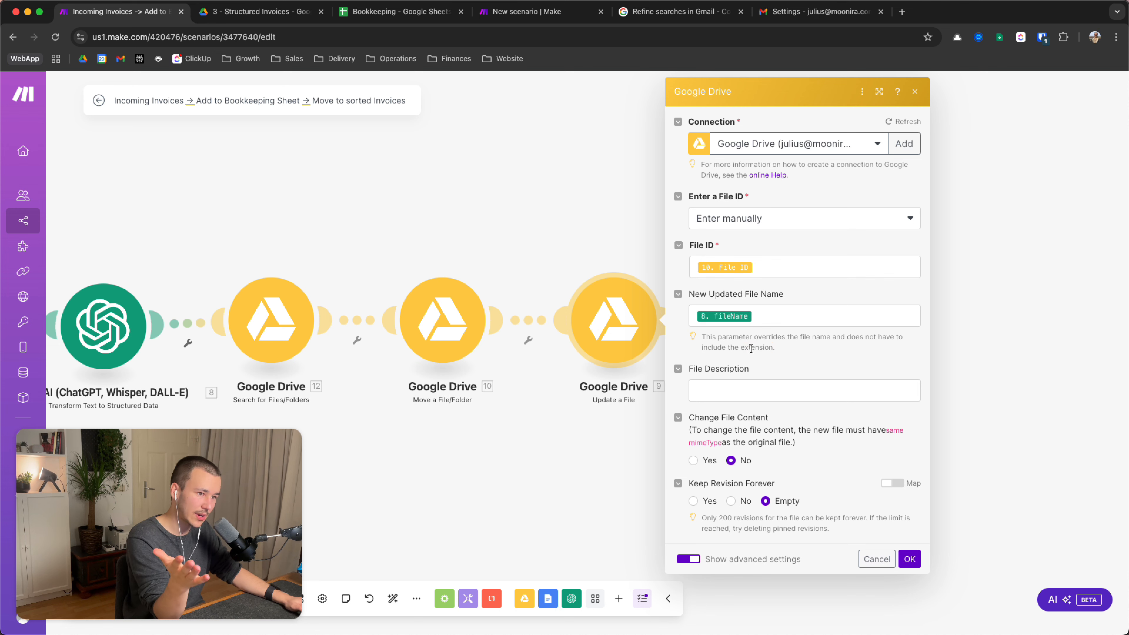
{"action": "triple_click", "coordinate": [750, 348]}
{"action": "triple_click", "coordinate": [772, 349]}
{"action": "left_click", "coordinate": [812, 350]}
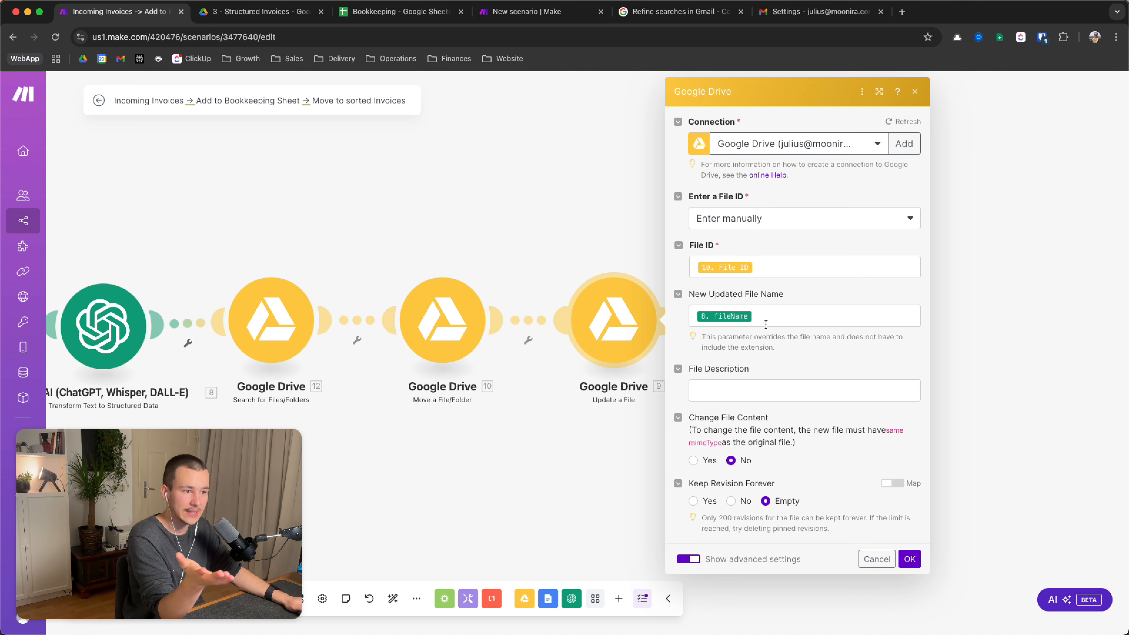
Review values mappable into New Updated File Name, then hide advanced settings and confirm the step
{"action": "left_click", "coordinate": [756, 316]}
{"action": "scroll", "coordinate": [645, 369], "scroll_direction": "down", "scroll_amount": 10}
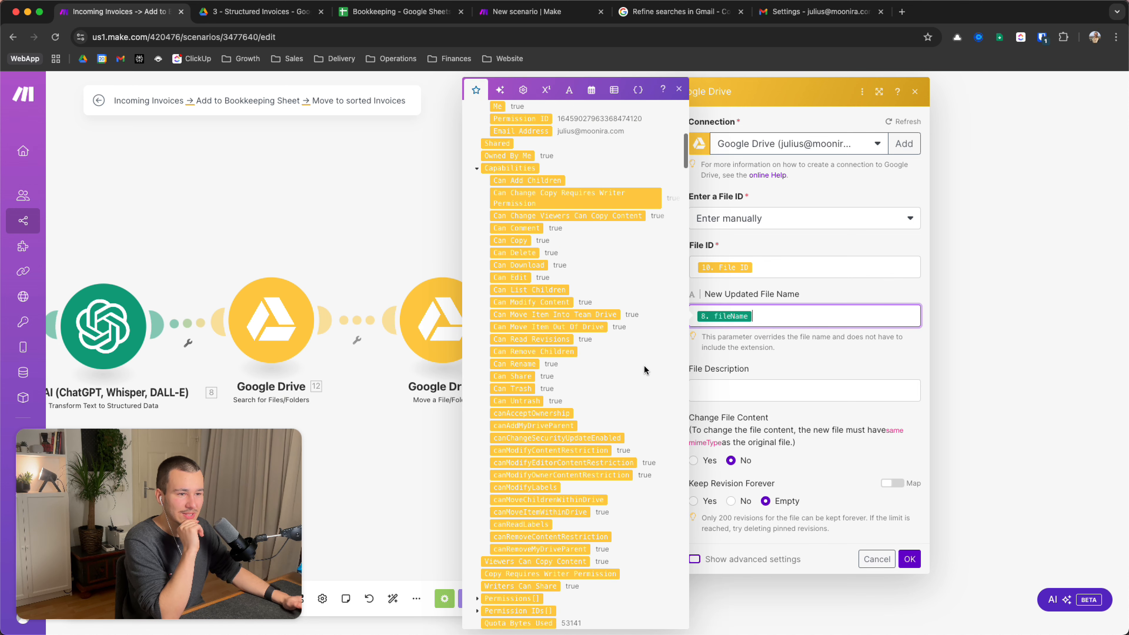
{"action": "scroll", "coordinate": [646, 369], "scroll_direction": "down", "scroll_amount": 10}
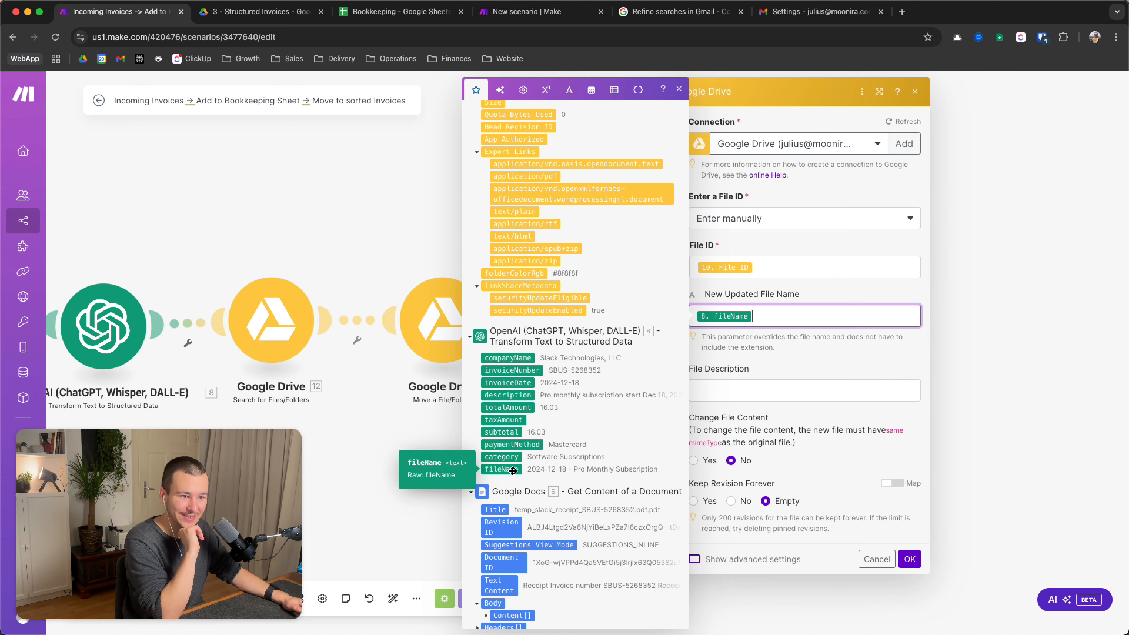
{"action": "left_click", "coordinate": [776, 357]}
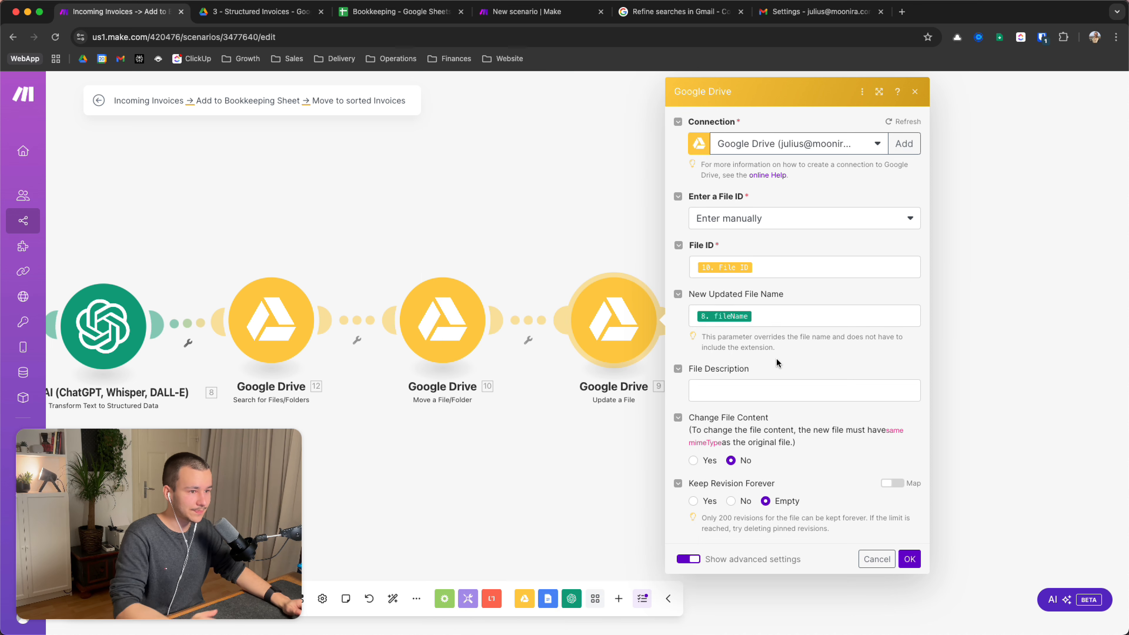
{"action": "left_click", "coordinate": [743, 391]}
{"action": "left_click", "coordinate": [802, 355]}
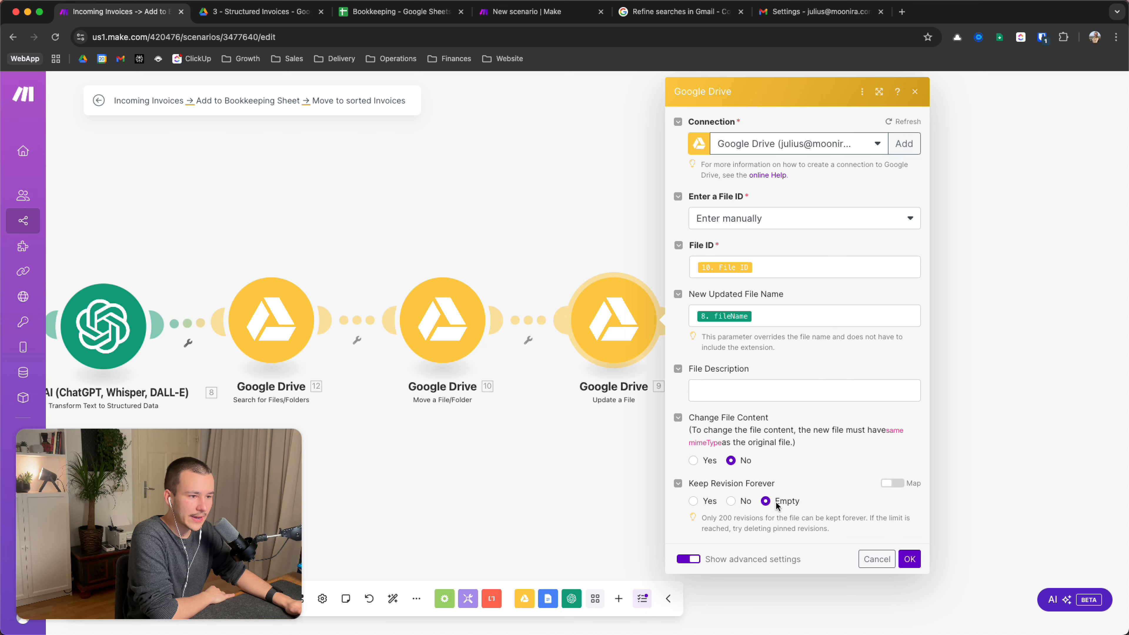
{"action": "left_click", "coordinate": [695, 558]}
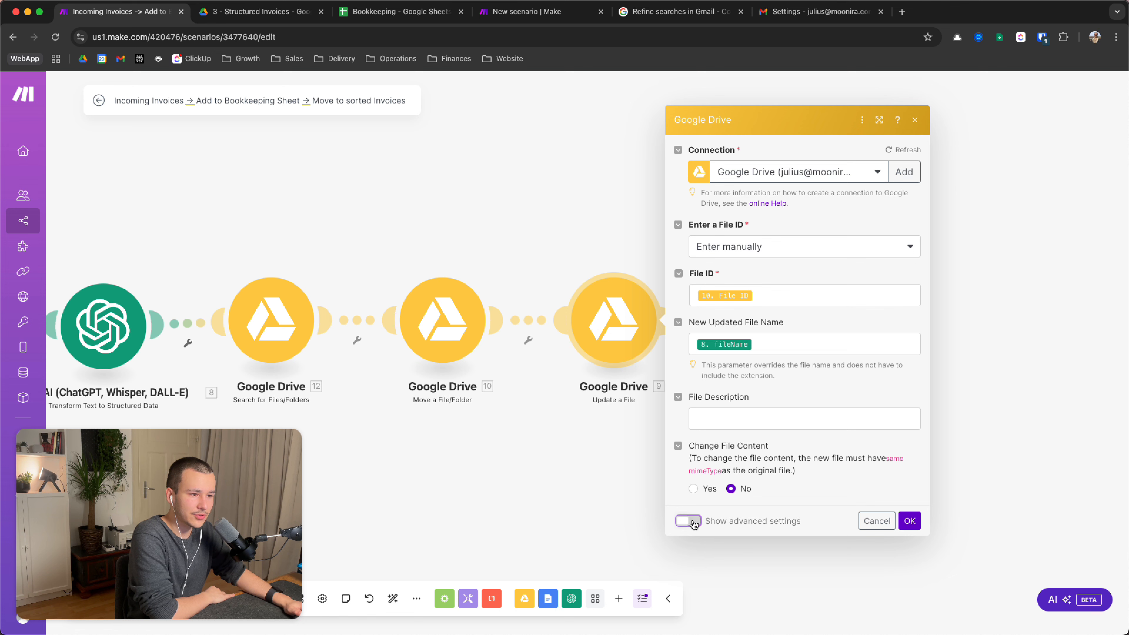
{"action": "left_click", "coordinate": [909, 520]}
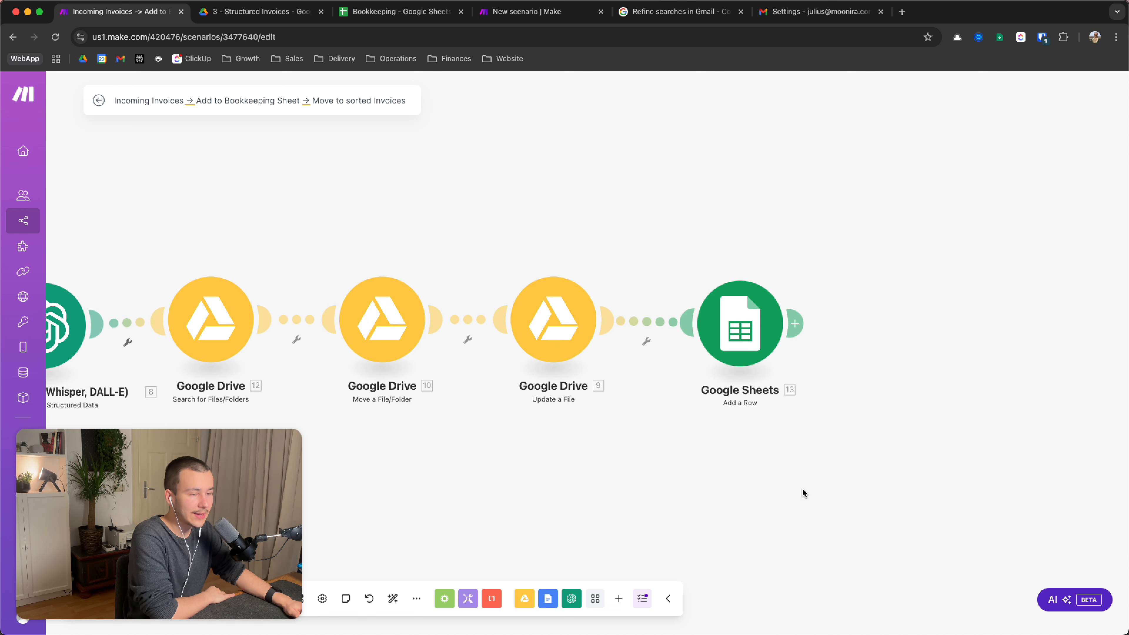
{"action": "left_click", "coordinate": [731, 328]}
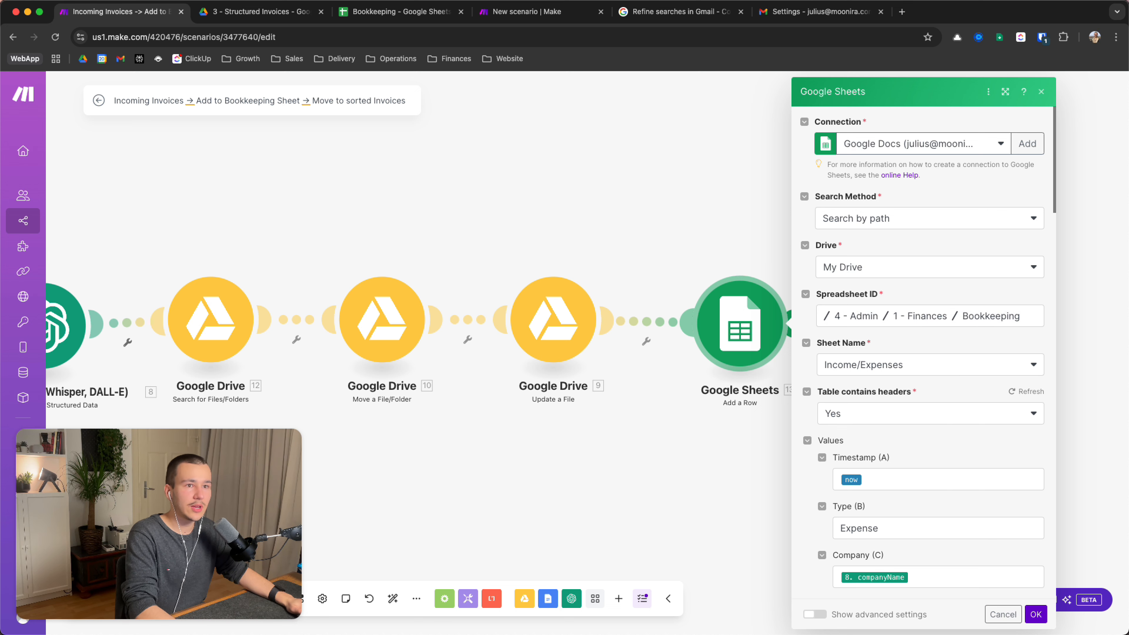
{"action": "scroll", "coordinate": [885, 371], "scroll_direction": "down", "scroll_amount": 1}
{"action": "scroll", "coordinate": [885, 371], "scroll_direction": "down", "scroll_amount": 3}
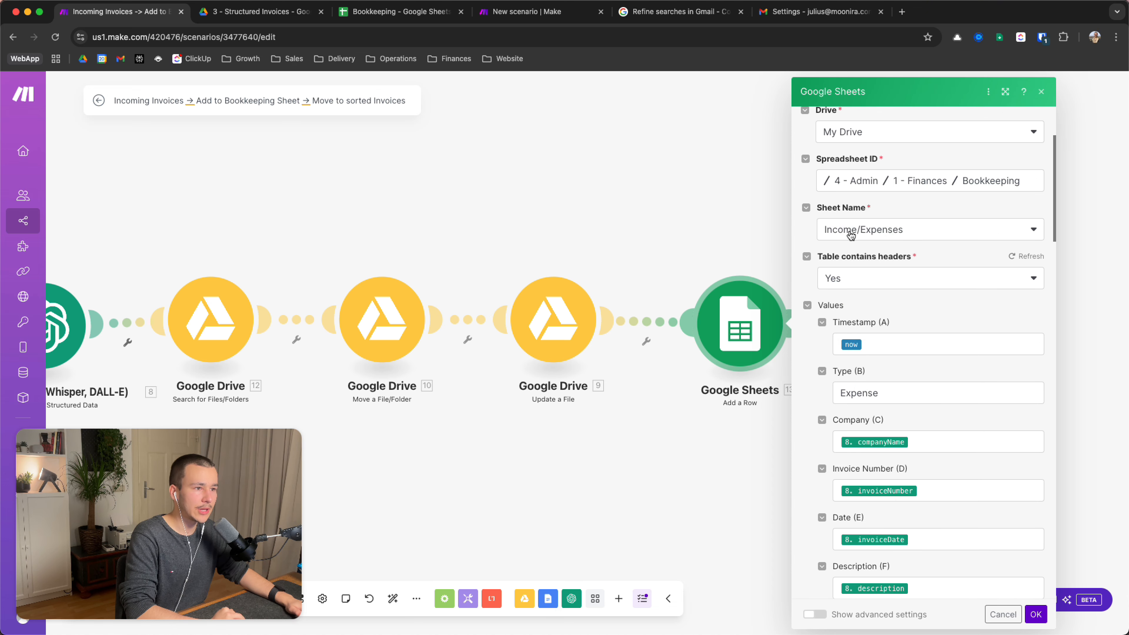
{"action": "left_click", "coordinate": [885, 233]}
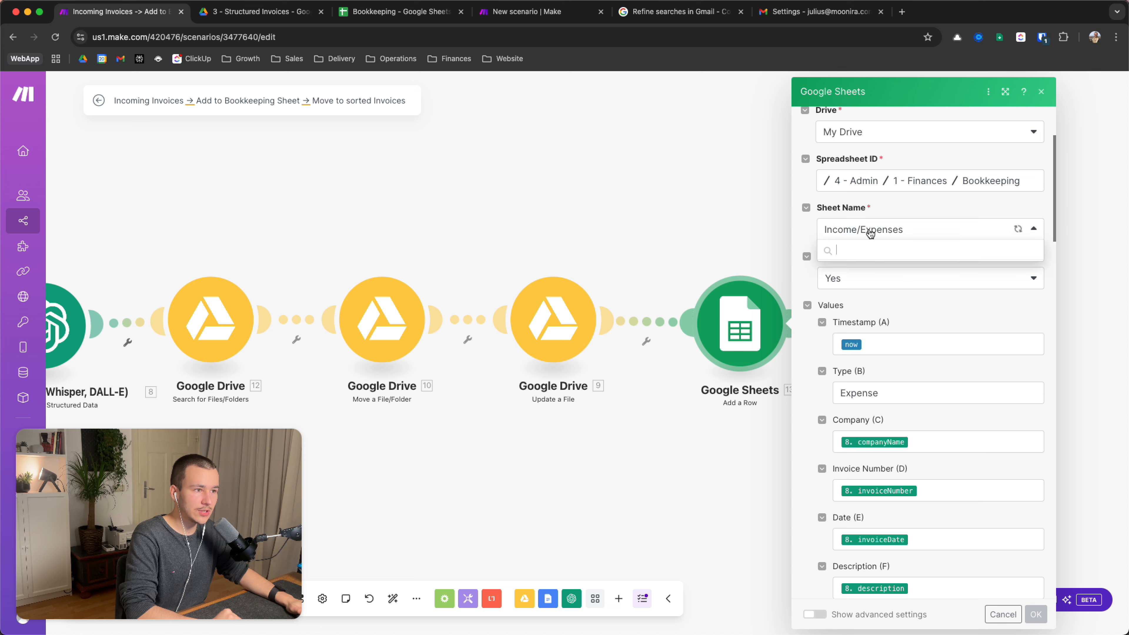
{"action": "scroll", "coordinate": [852, 213], "scroll_direction": "up", "scroll_amount": 3}
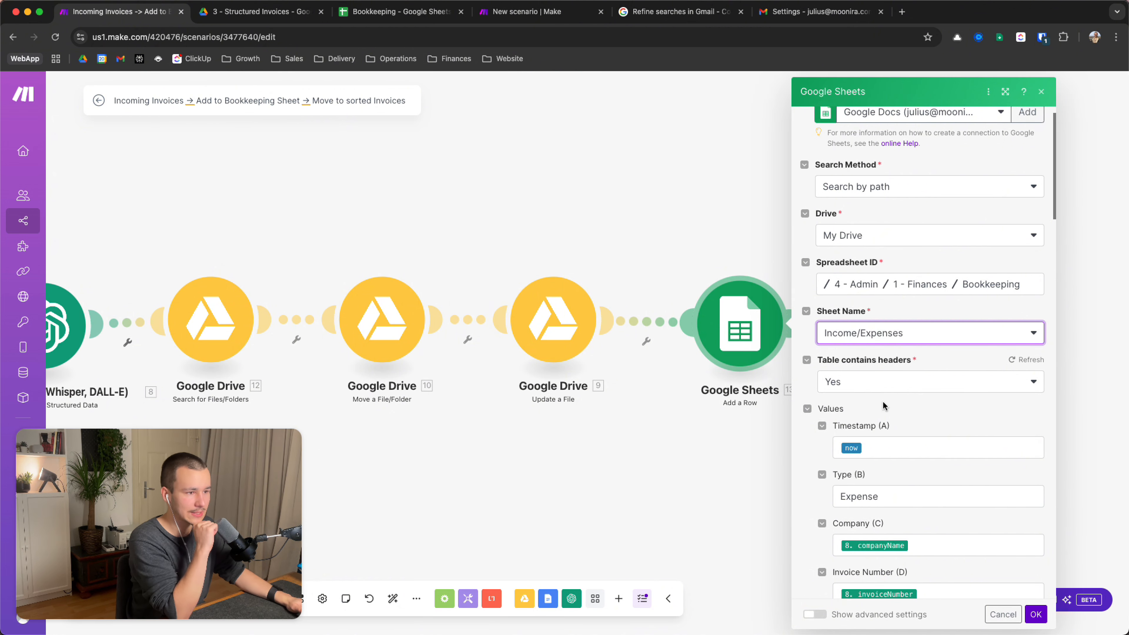
{"action": "scroll", "coordinate": [882, 400], "scroll_direction": "down", "scroll_amount": 3}
{"action": "left_click", "coordinate": [915, 384]}
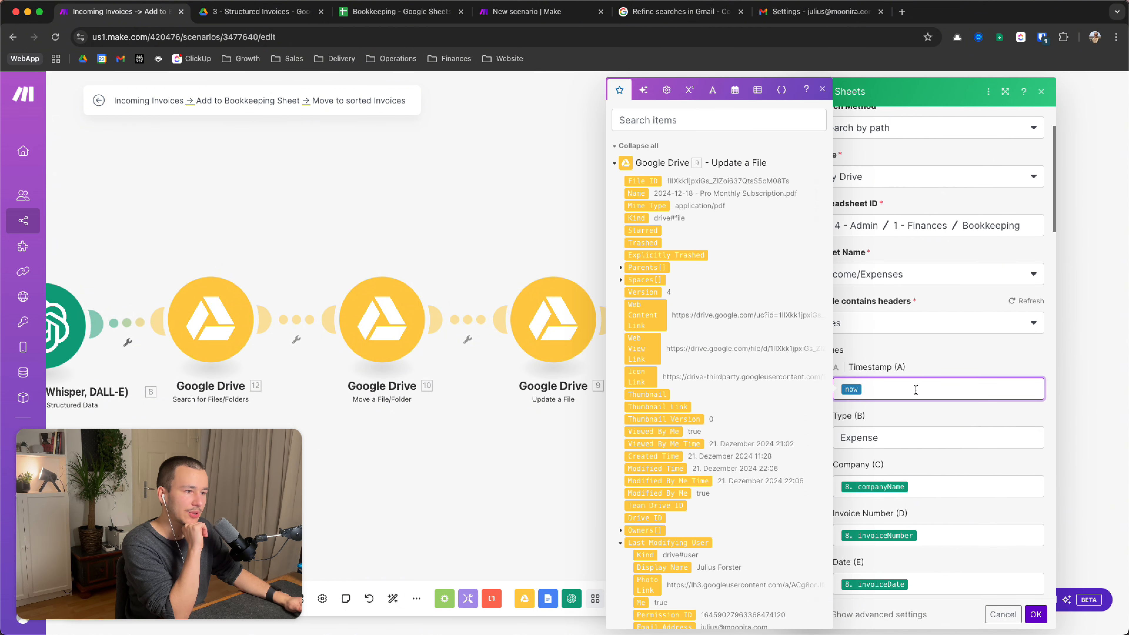
{"action": "left_click", "coordinate": [895, 367]}
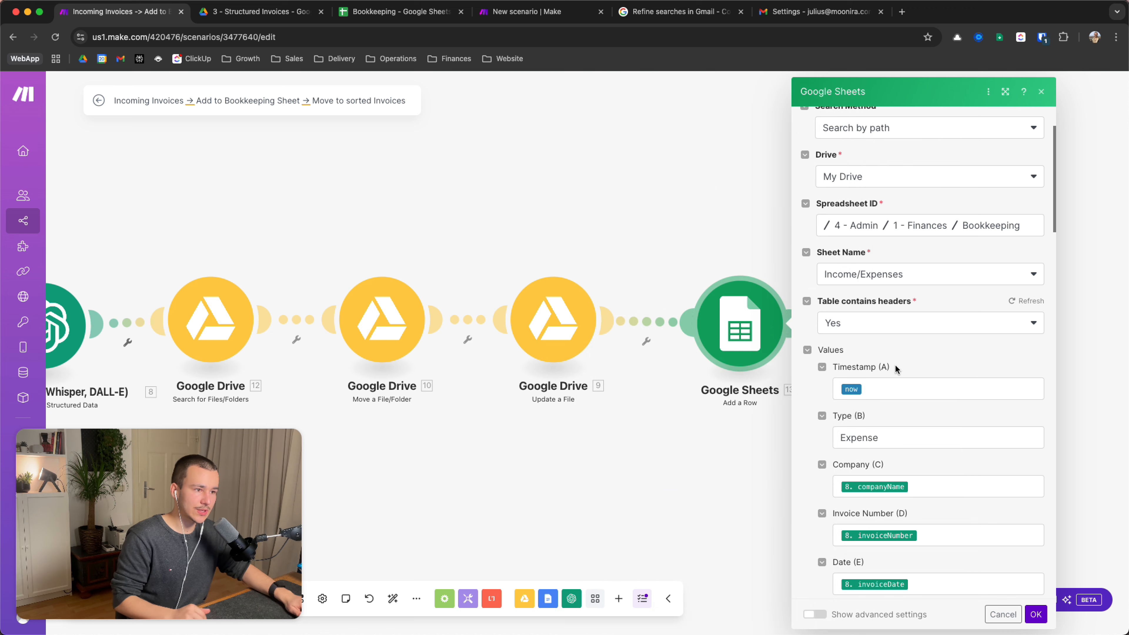
{"action": "left_click", "coordinate": [899, 387]}
{"action": "left_click", "coordinate": [663, 120]}
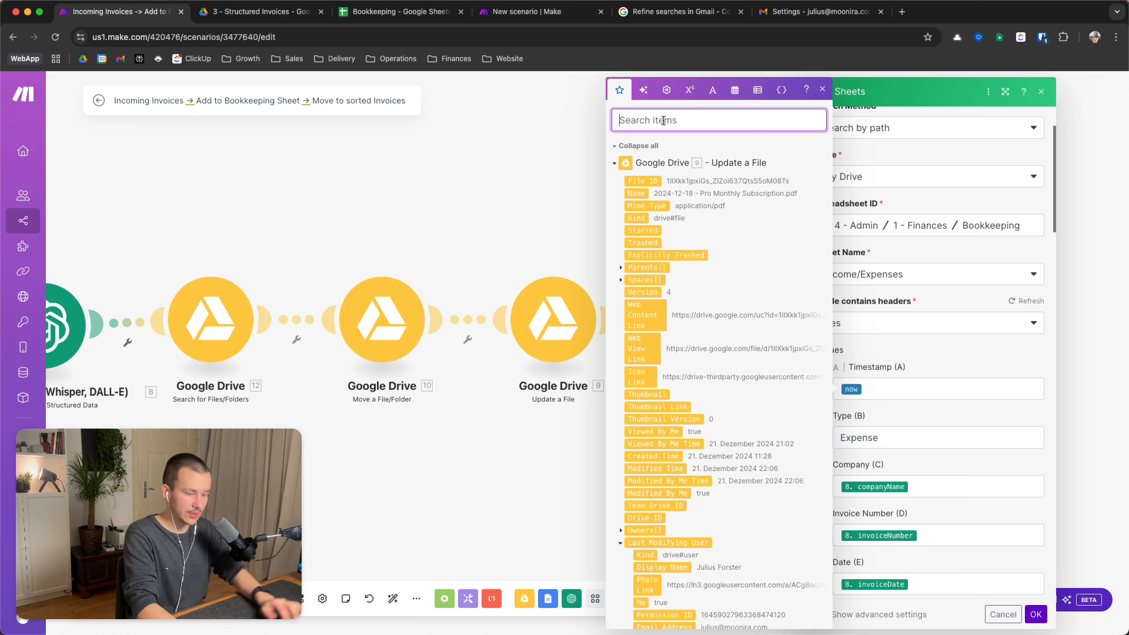
{"action": "type", "text": "now"}
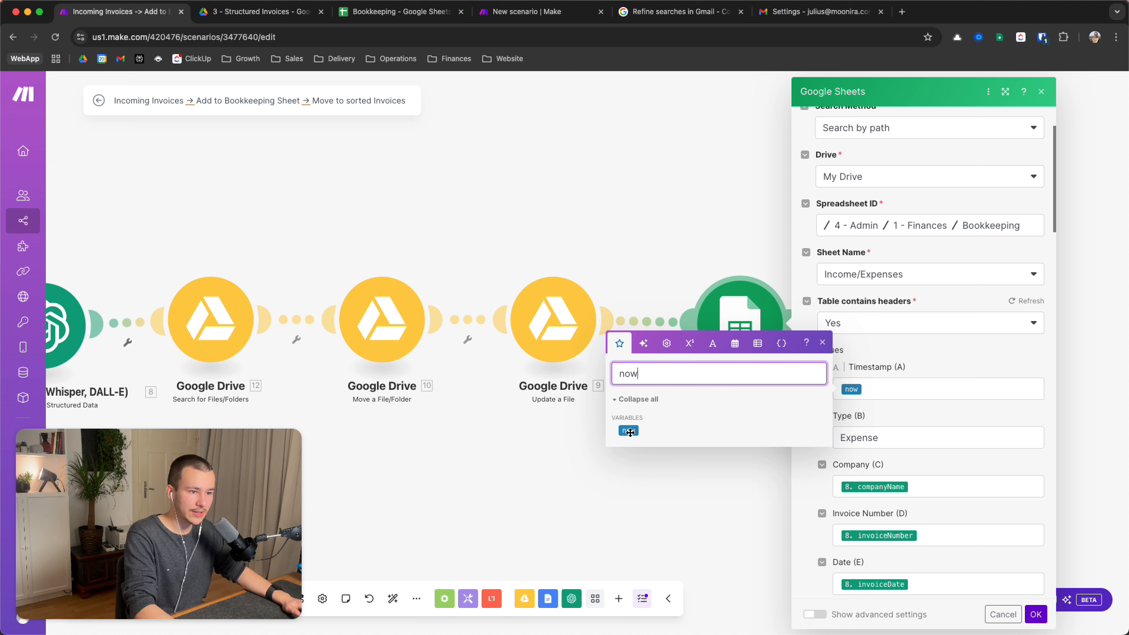
{"action": "key", "text": "super+a"}
{"action": "key", "text": "BackSpace"}
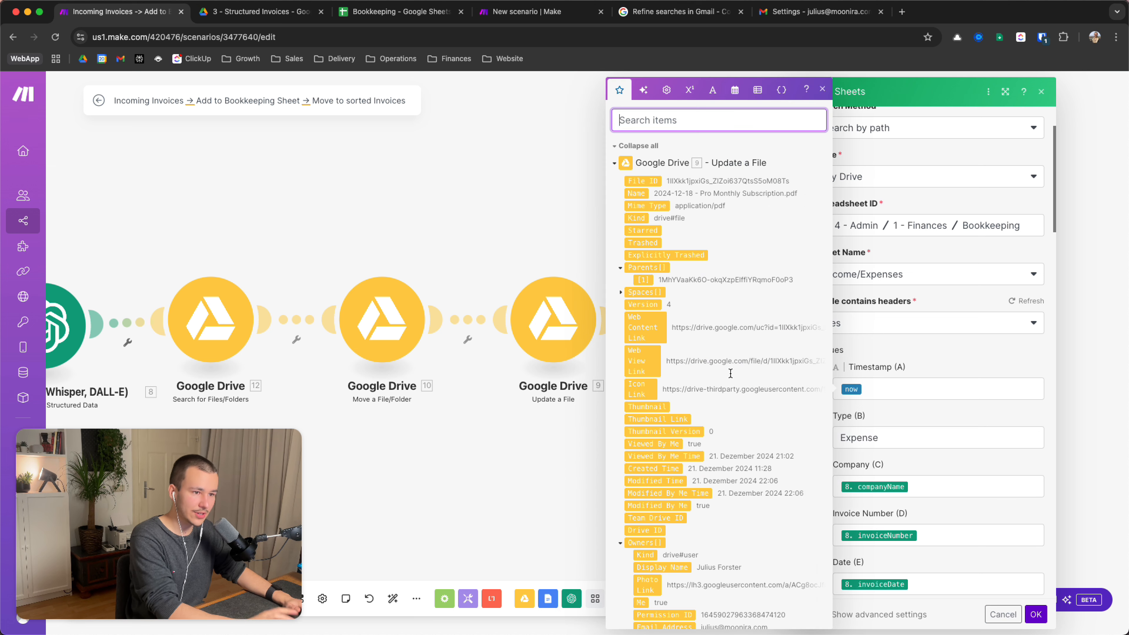
{"action": "left_click", "coordinate": [945, 370]}
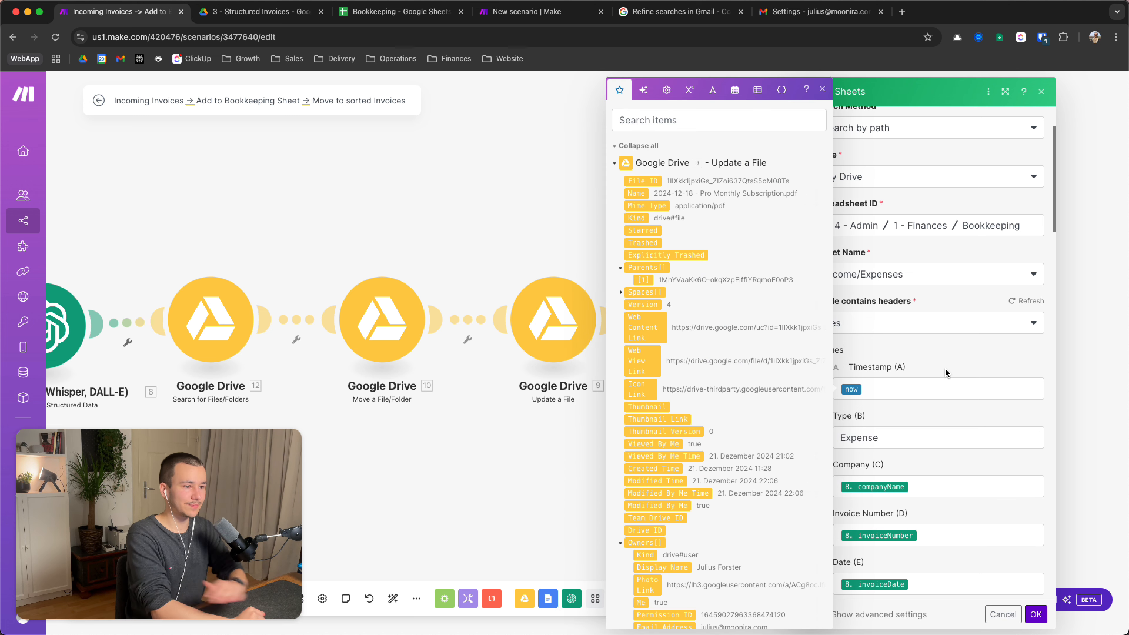
{"action": "left_click", "coordinate": [822, 89]}
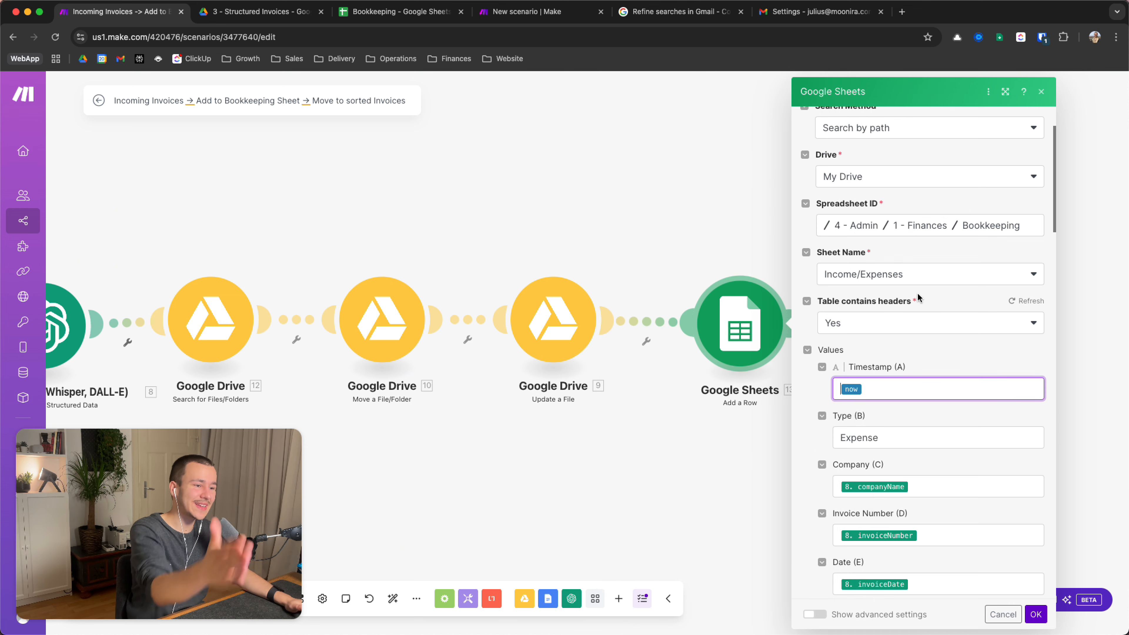
{"action": "left_click", "coordinate": [907, 434]}
{"action": "double_click", "coordinate": [906, 433]}
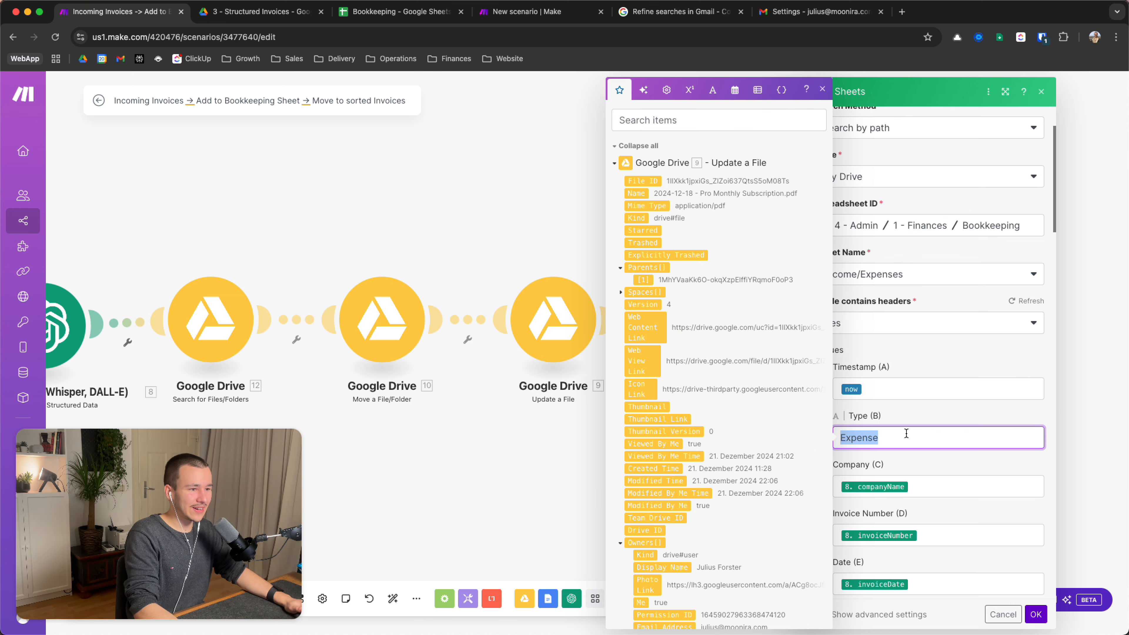
{"action": "left_click", "coordinate": [896, 395]}
{"action": "double_click", "coordinate": [872, 438]}
{"action": "left_click", "coordinate": [913, 423]}
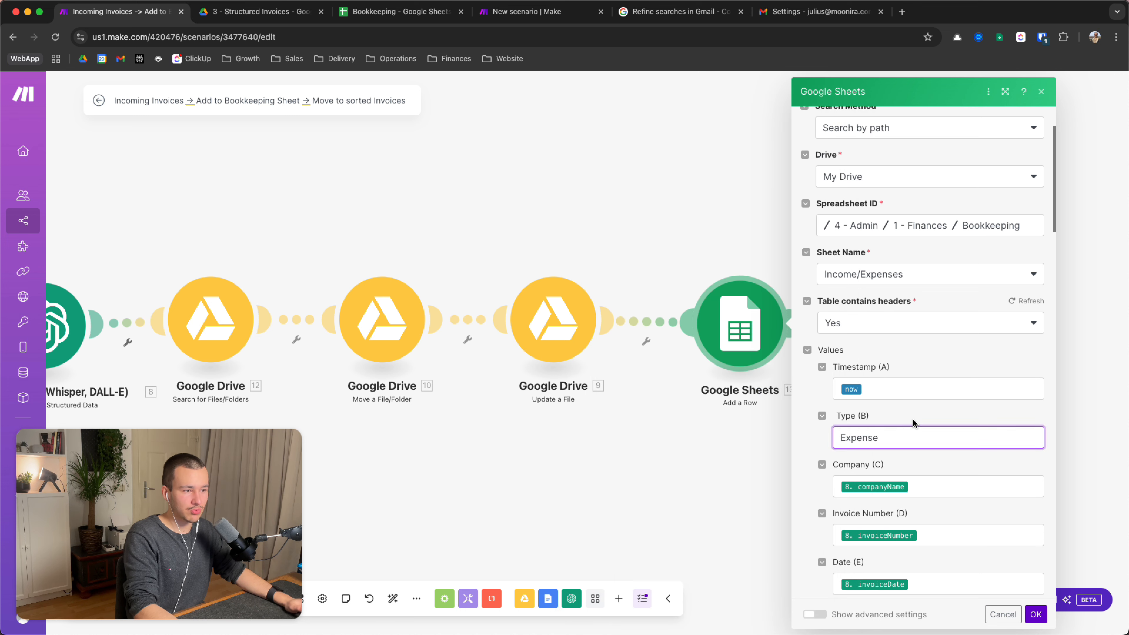
{"action": "double_click", "coordinate": [877, 437]}
{"action": "left_click", "coordinate": [909, 421]}
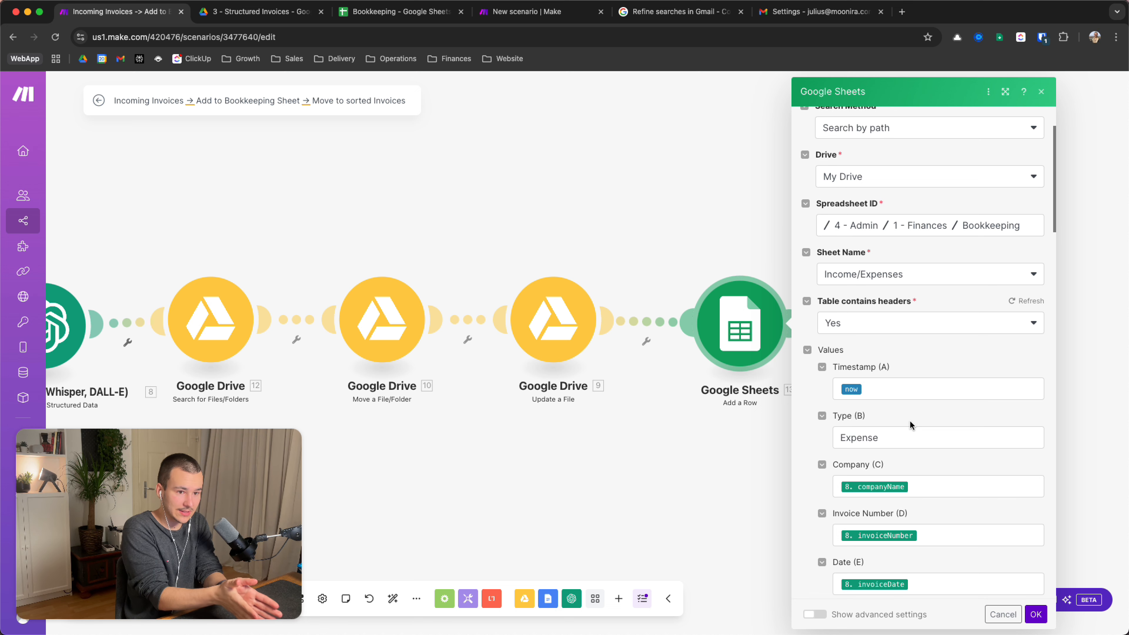
Review the Add a Row mappings for Company (C) and Invoice (L)
{"action": "scroll", "coordinate": [910, 434], "scroll_direction": "down", "scroll_amount": 2}
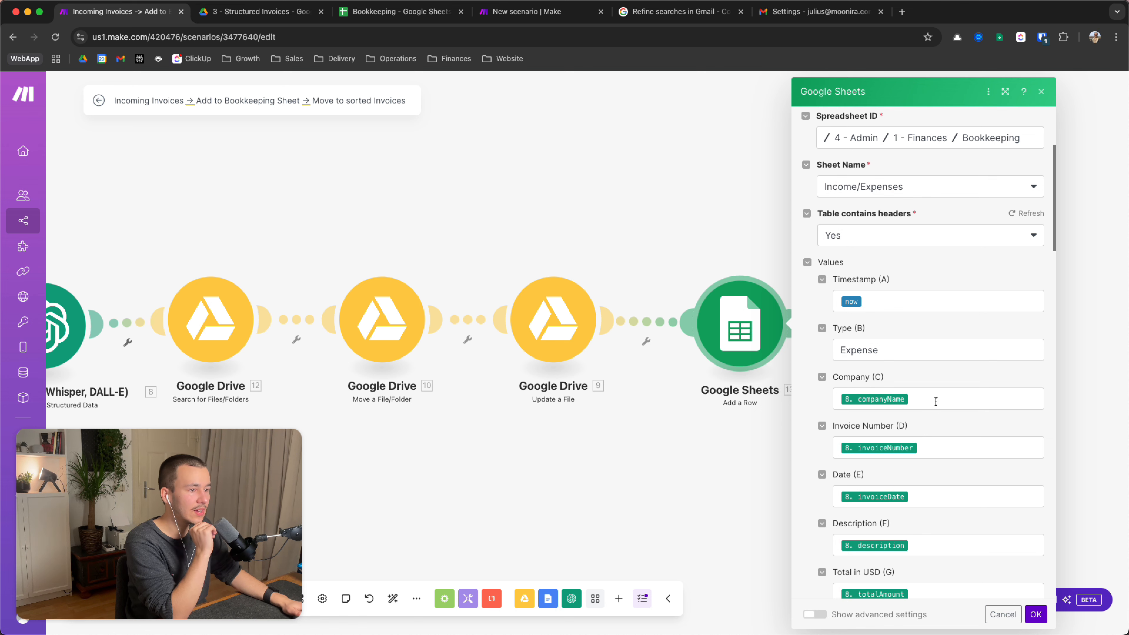
{"action": "left_click", "coordinate": [935, 401]}
{"action": "left_click", "coordinate": [955, 383]}
{"action": "scroll", "coordinate": [956, 395], "scroll_direction": "down", "scroll_amount": 1}
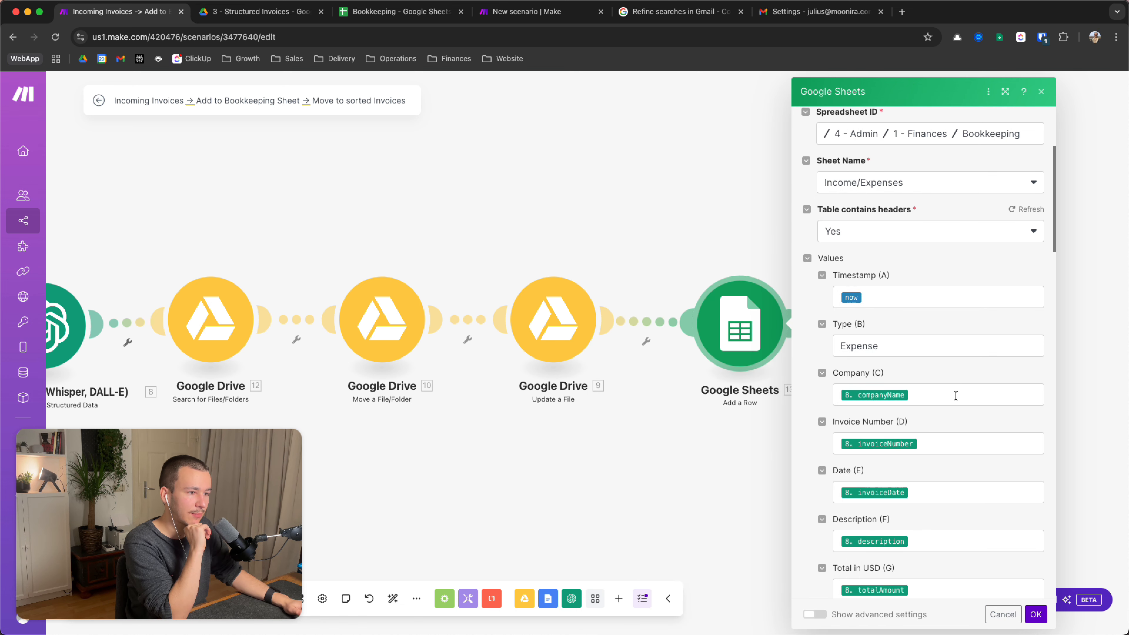
{"action": "scroll", "coordinate": [955, 395], "scroll_direction": "down", "scroll_amount": 1}
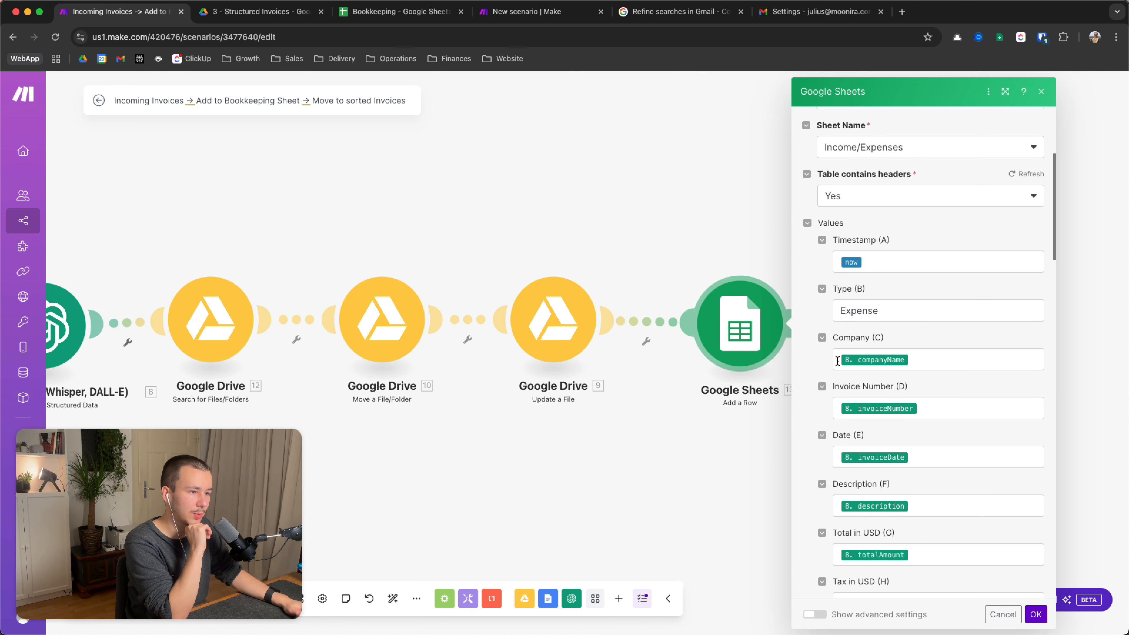
{"action": "left_click", "coordinate": [938, 352]}
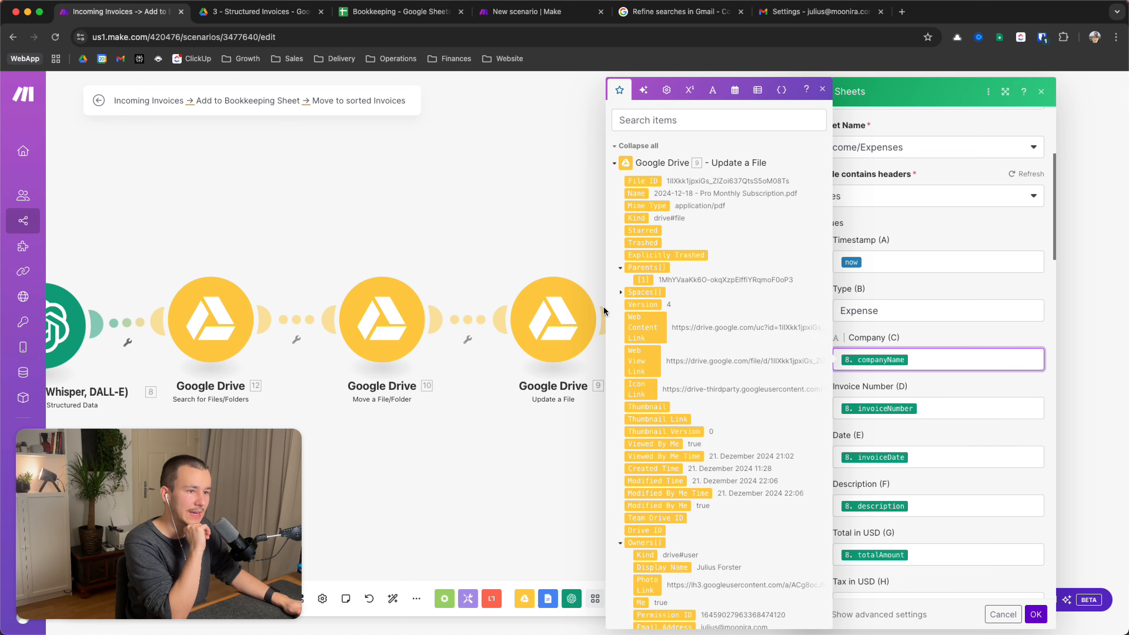
{"action": "scroll", "coordinate": [653, 413], "scroll_direction": "down", "scroll_amount": 15}
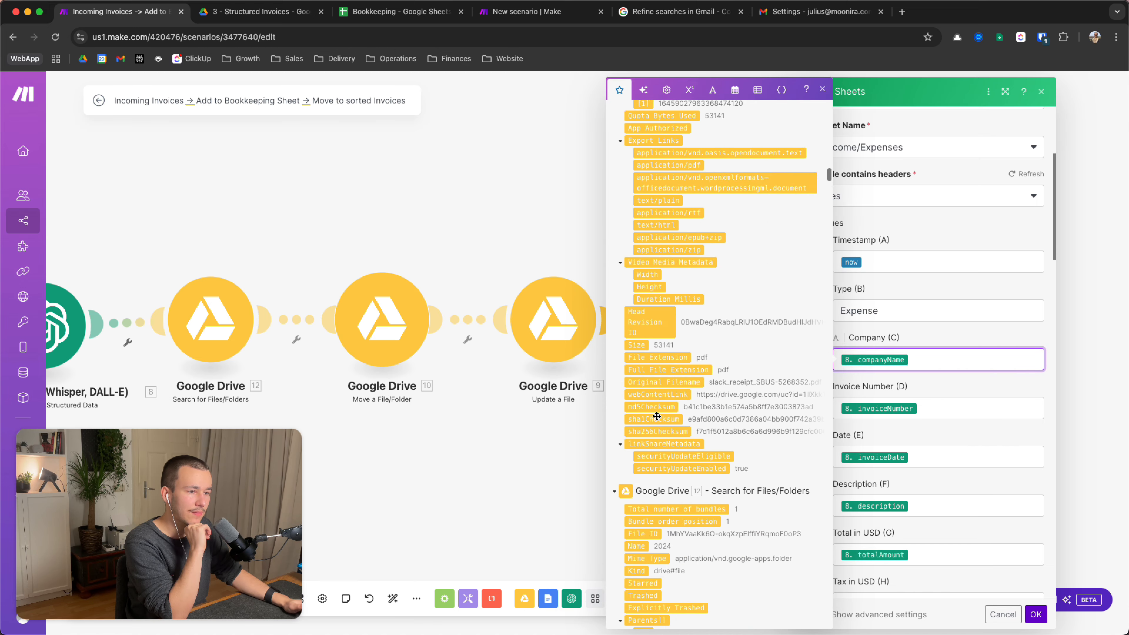
{"action": "scroll", "coordinate": [656, 416], "scroll_direction": "down", "scroll_amount": 10}
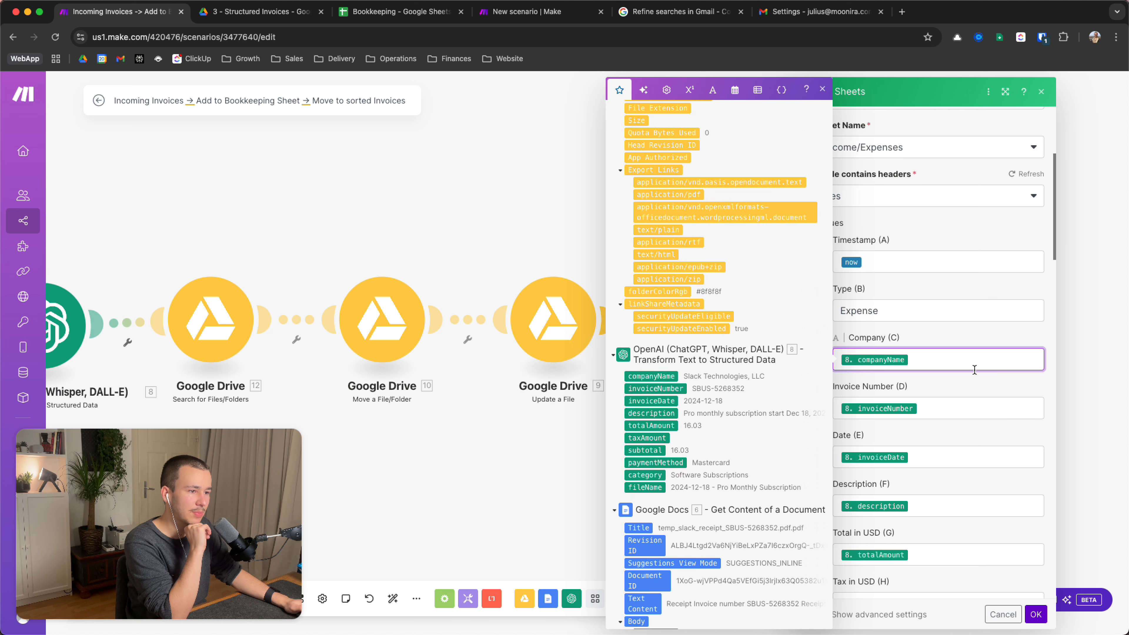
{"action": "scroll", "coordinate": [963, 412], "scroll_direction": "down", "scroll_amount": 5}
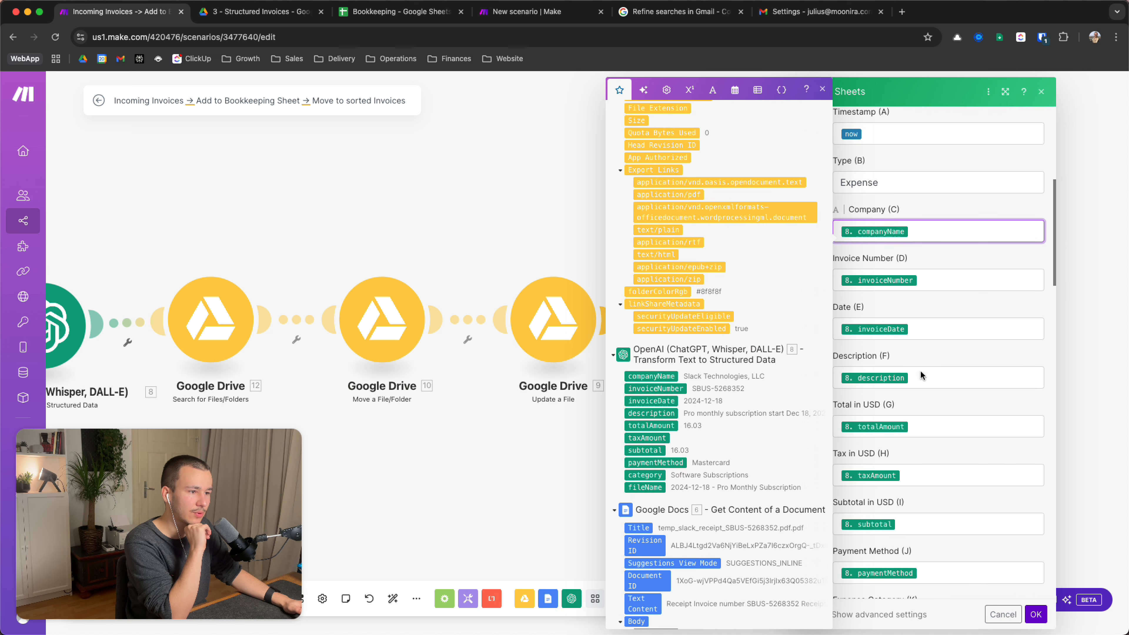
{"action": "left_click", "coordinate": [955, 374]}
{"action": "scroll", "coordinate": [947, 412], "scroll_direction": "down", "scroll_amount": 4}
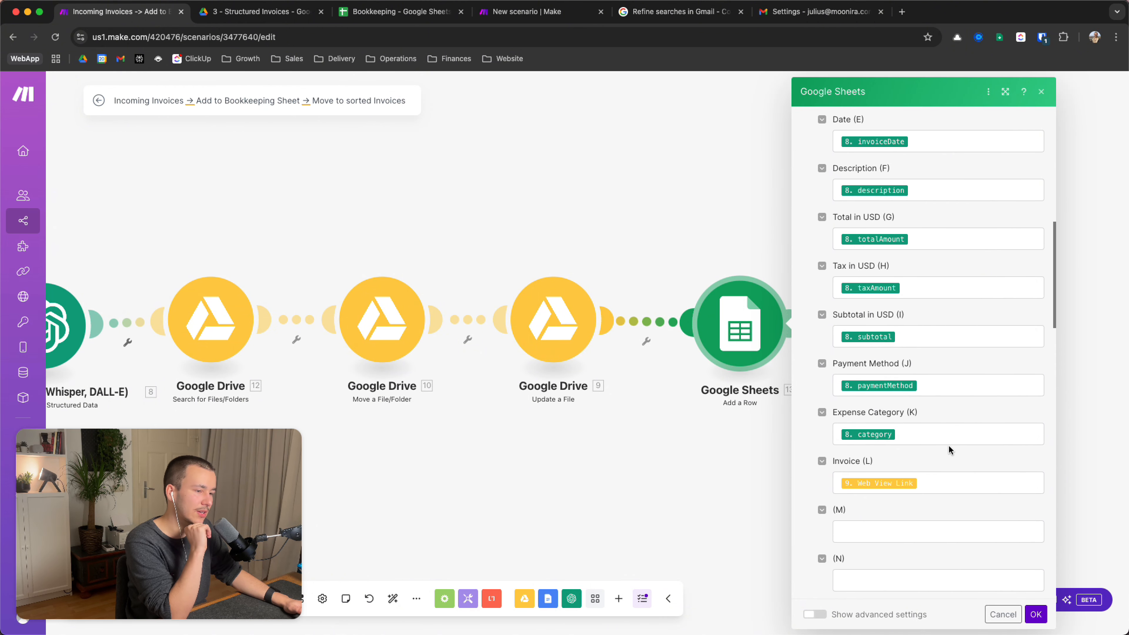
{"action": "scroll", "coordinate": [956, 498], "scroll_direction": "down", "scroll_amount": 1}
{"action": "left_click", "coordinate": [921, 442]}
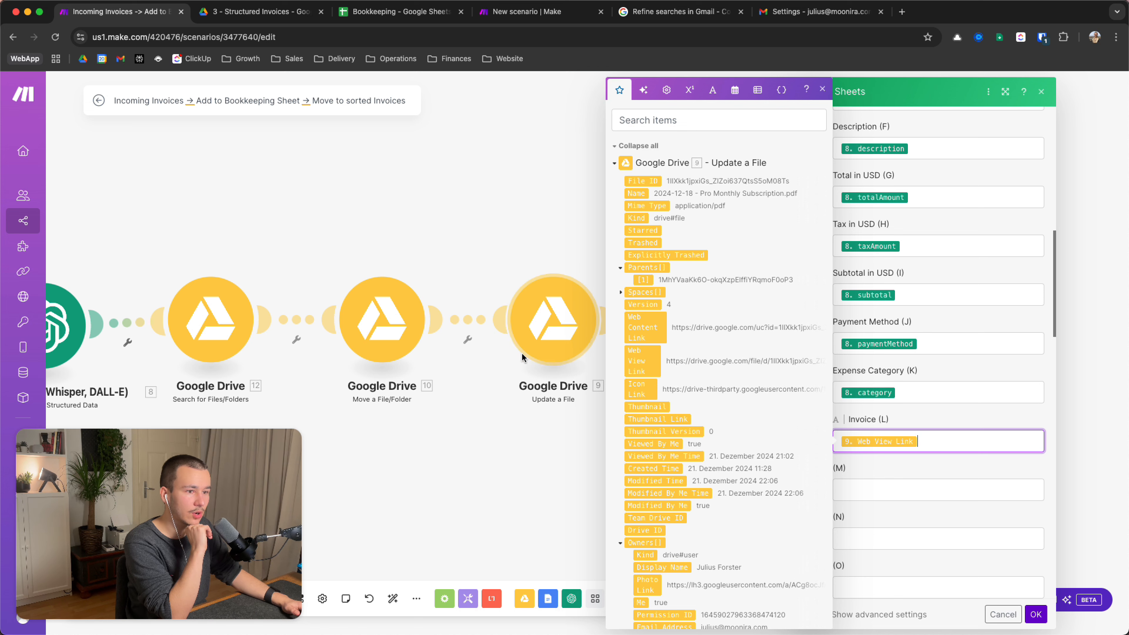
{"action": "scroll", "coordinate": [666, 244], "scroll_direction": "down", "scroll_amount": 2}
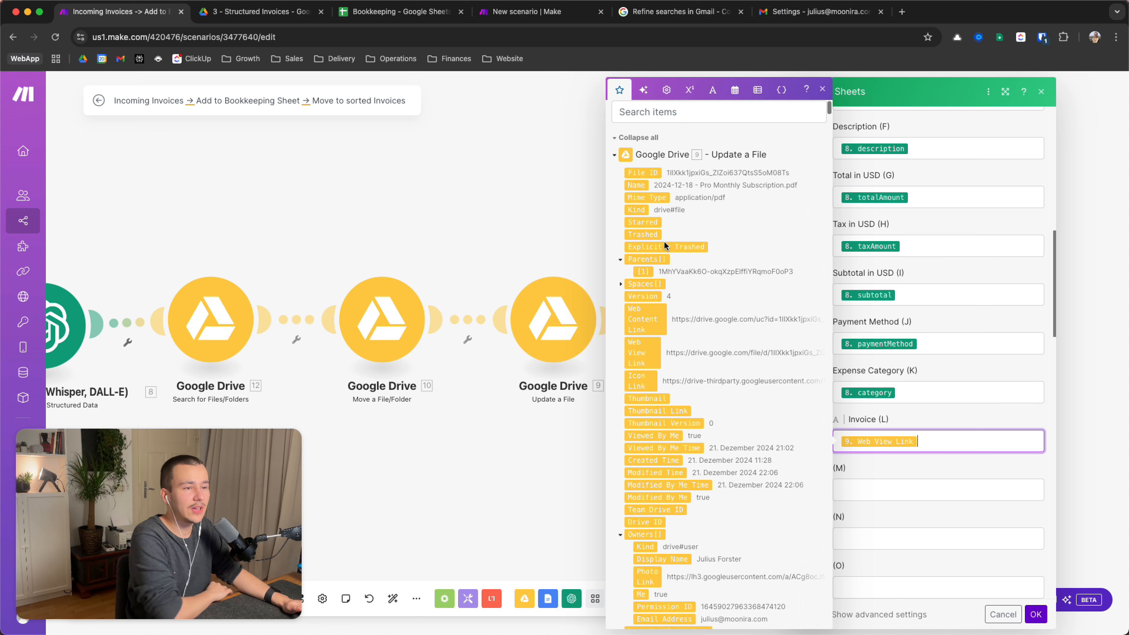
{"action": "scroll", "coordinate": [665, 245], "scroll_direction": "down", "scroll_amount": 5}
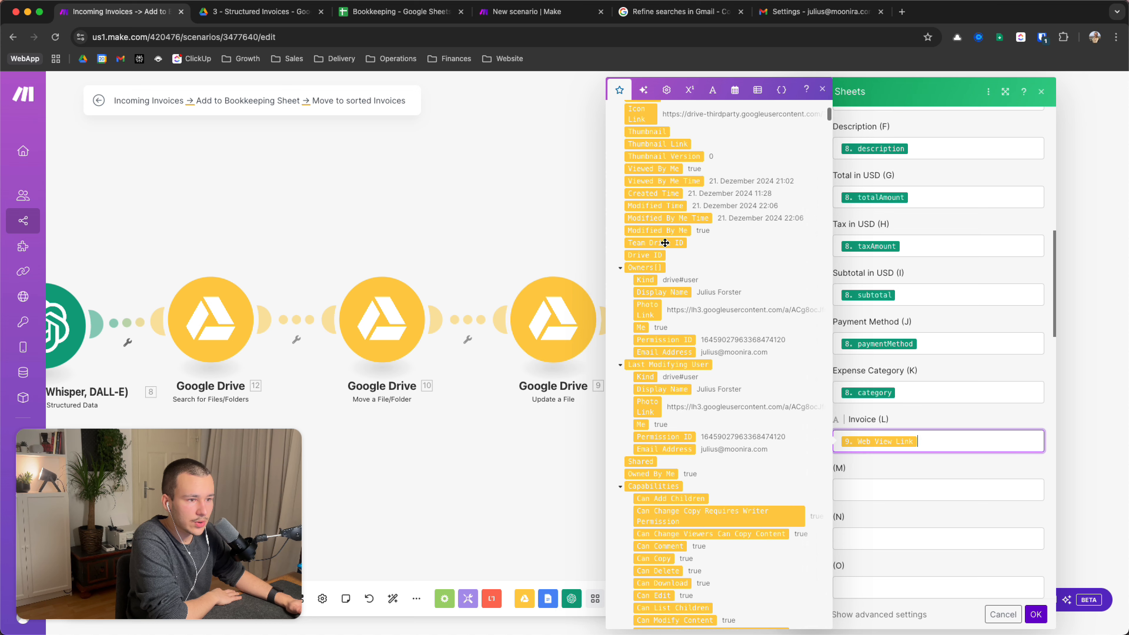
{"action": "scroll", "coordinate": [665, 243], "scroll_direction": "up", "scroll_amount": 7}
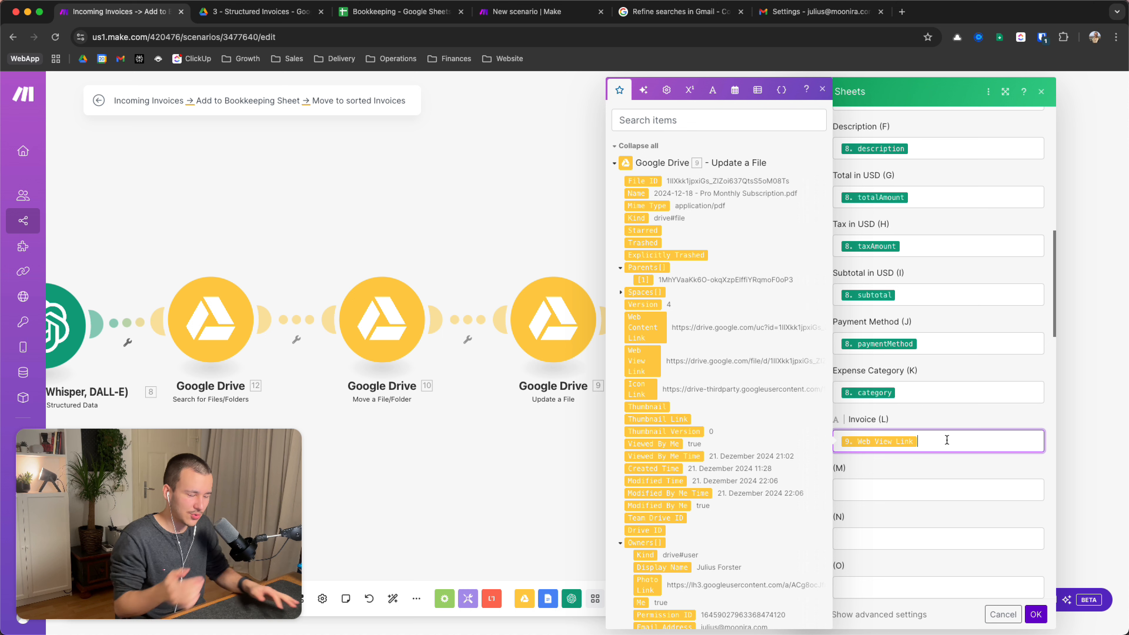
Remove the Web Content Link from column (M), leaving it empty, and confirm the row settings
{"action": "left_click", "coordinate": [944, 491]}
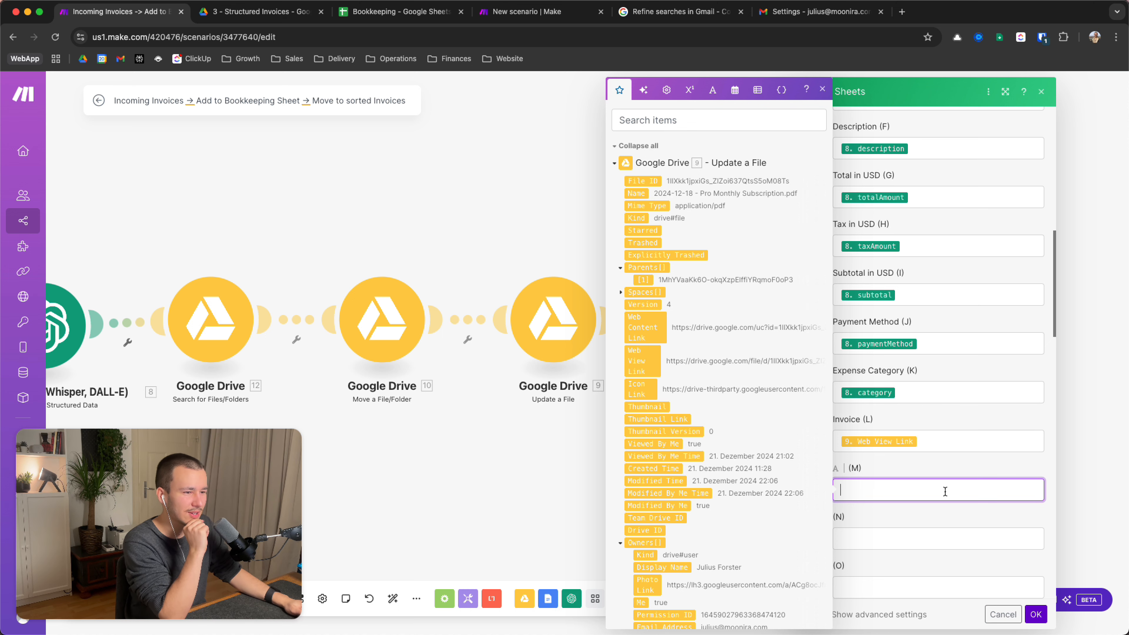
{"action": "left_click", "coordinate": [965, 435]}
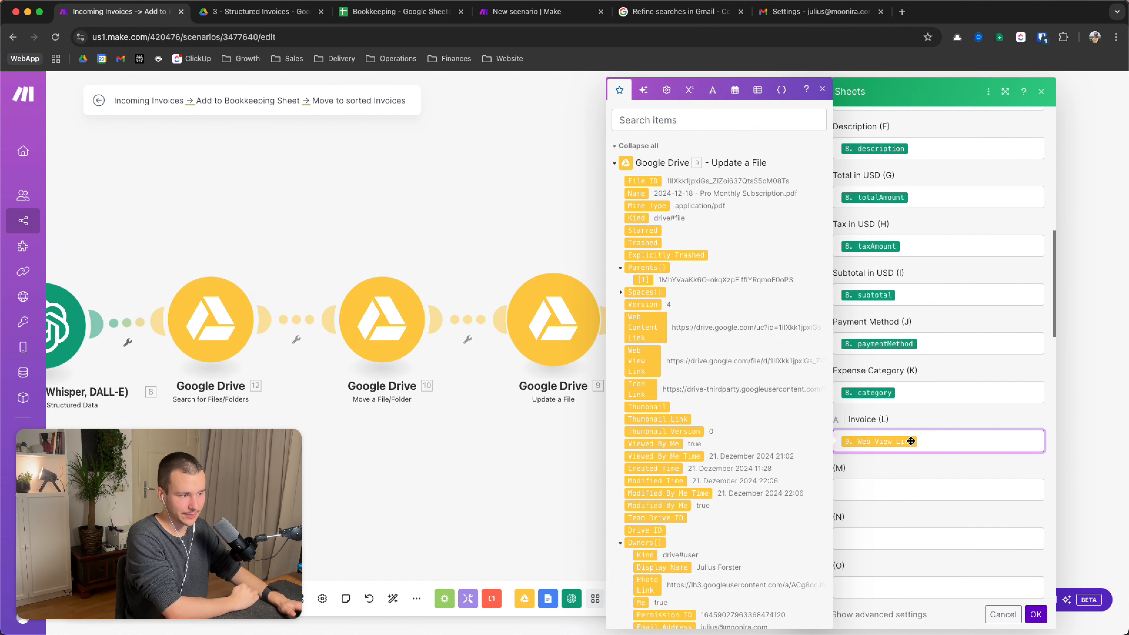
{"action": "left_click", "coordinate": [920, 487]}
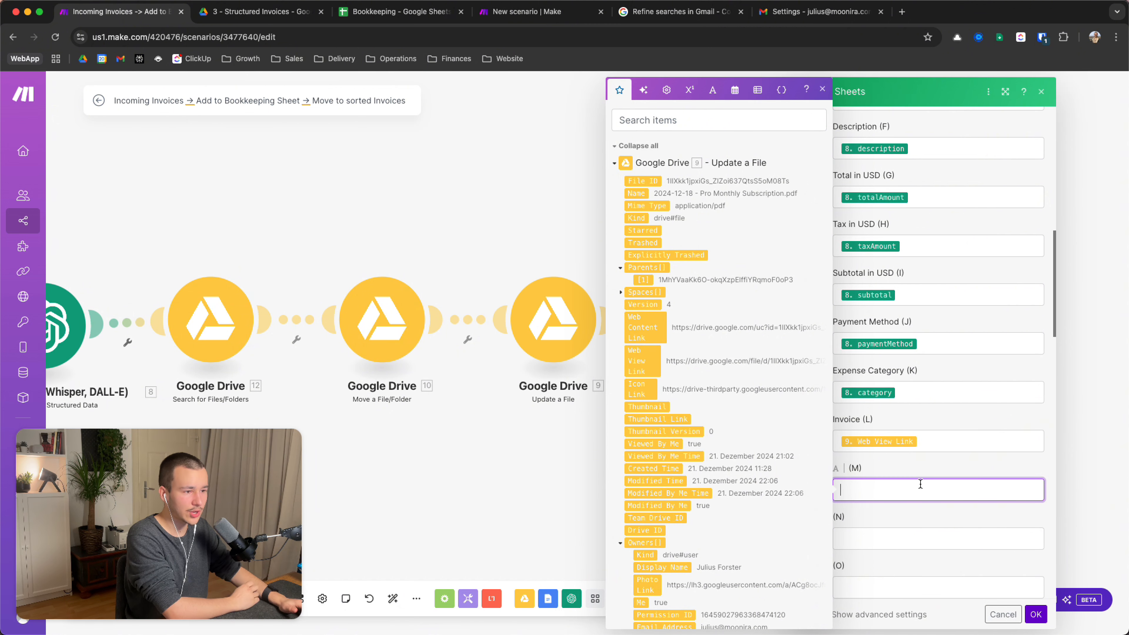
{"action": "left_click", "coordinate": [649, 327]}
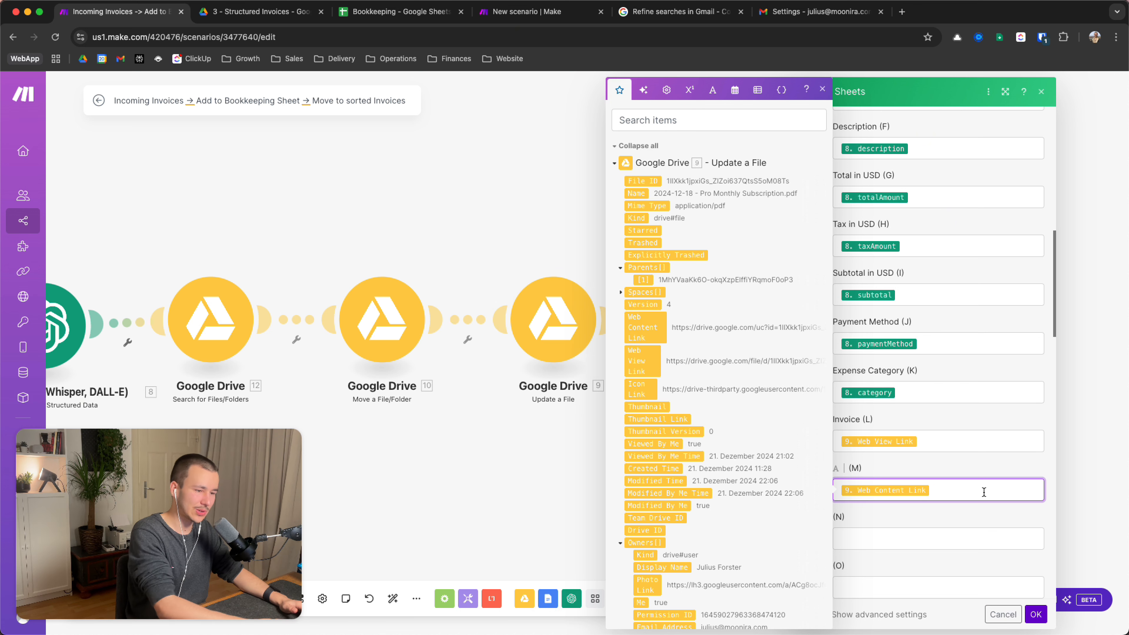
{"action": "key", "text": "BackSpace"}
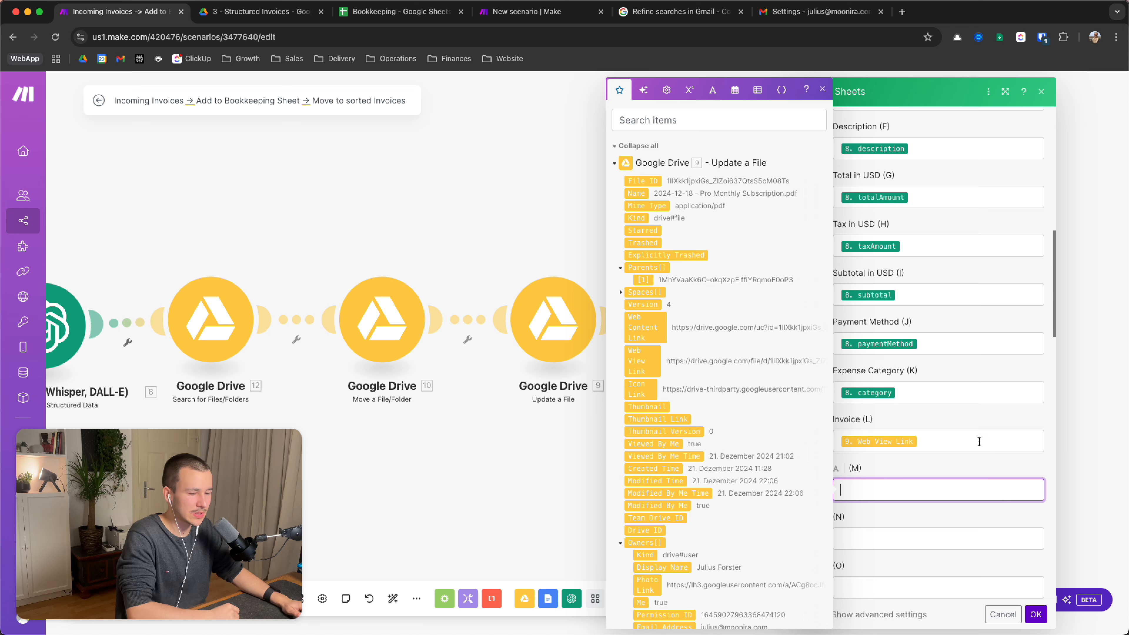
{"action": "scroll", "coordinate": [604, 444], "scroll_direction": "down", "scroll_amount": 1}
{"action": "scroll", "coordinate": [687, 477], "scroll_direction": "down", "scroll_amount": 1}
{"action": "scroll", "coordinate": [687, 477], "scroll_direction": "down", "scroll_amount": 15}
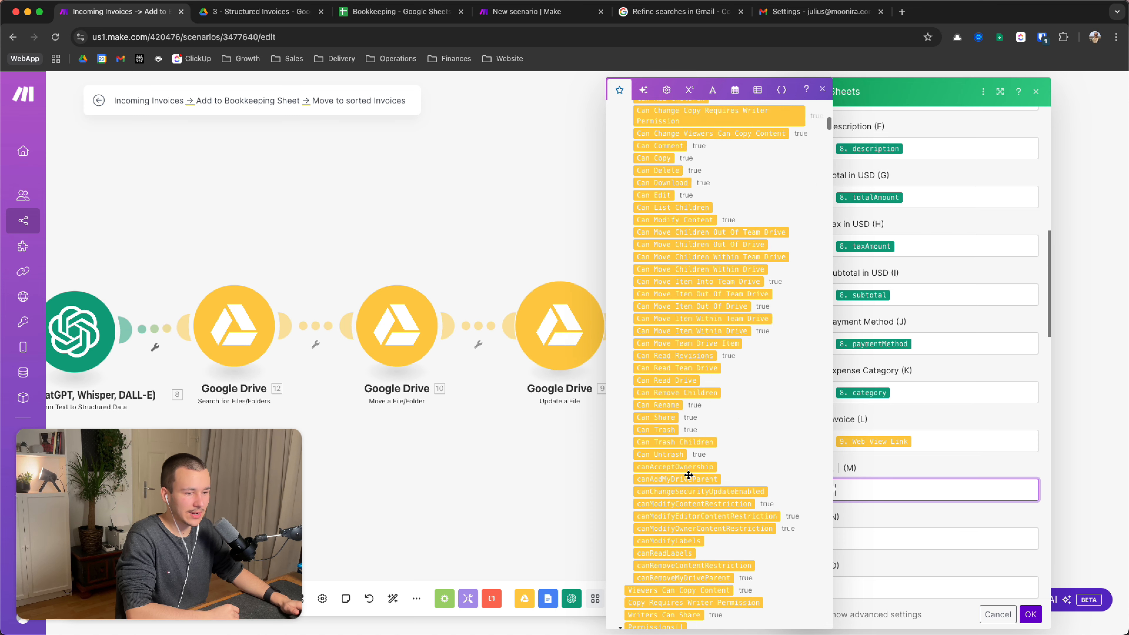
{"action": "scroll", "coordinate": [689, 475], "scroll_direction": "up", "scroll_amount": 15}
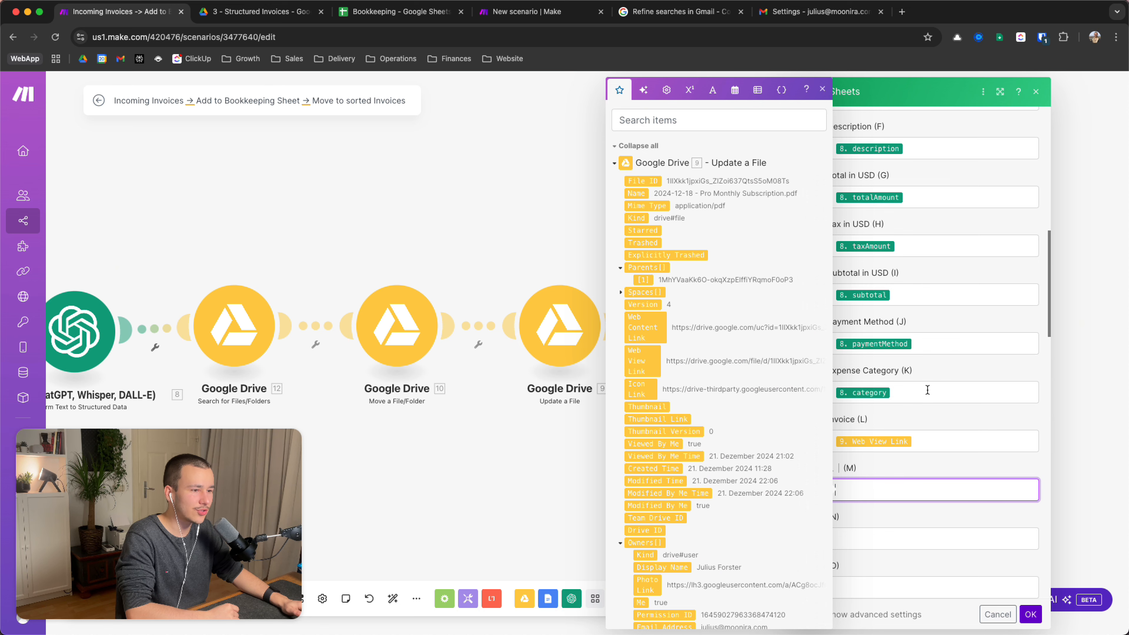
{"action": "left_click", "coordinate": [961, 452]}
{"action": "left_click", "coordinate": [1030, 614]}
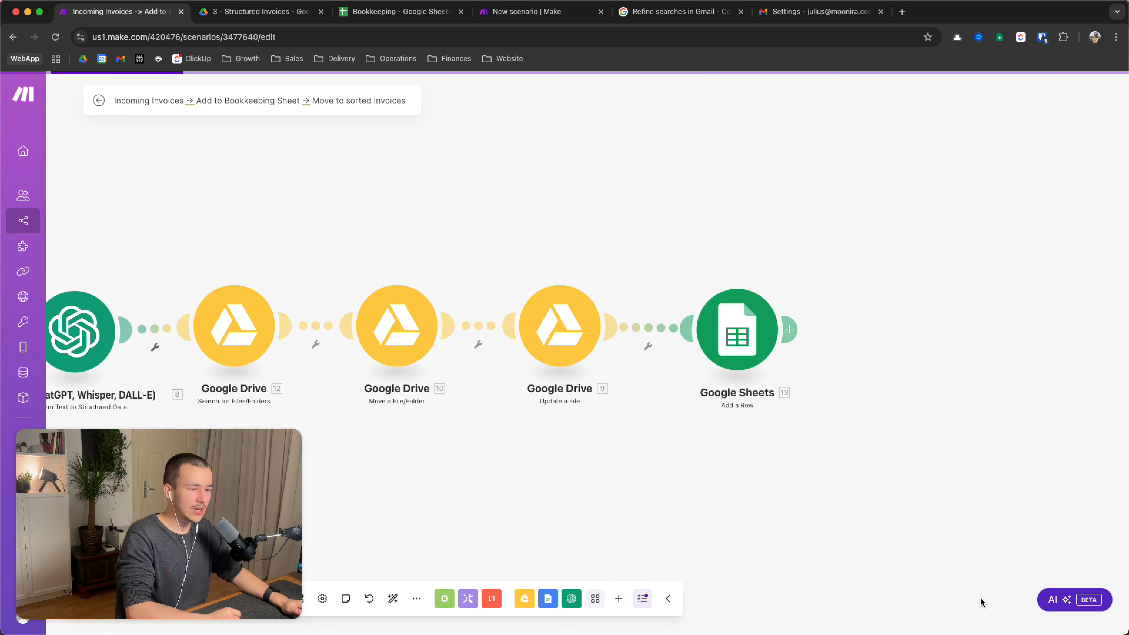
Check the OpenAI step without changes, then save the Incoming Invoices scenario
{"action": "scroll", "coordinate": [982, 603], "scroll_direction": "left", "scroll_amount": 10}
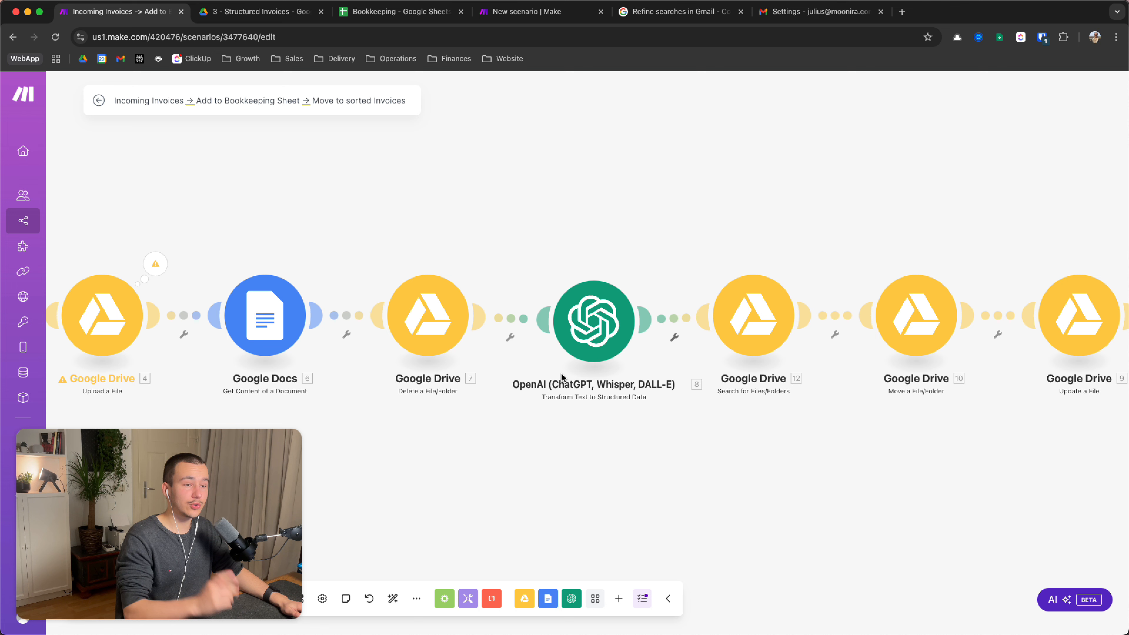
{"action": "left_click", "coordinate": [591, 338]}
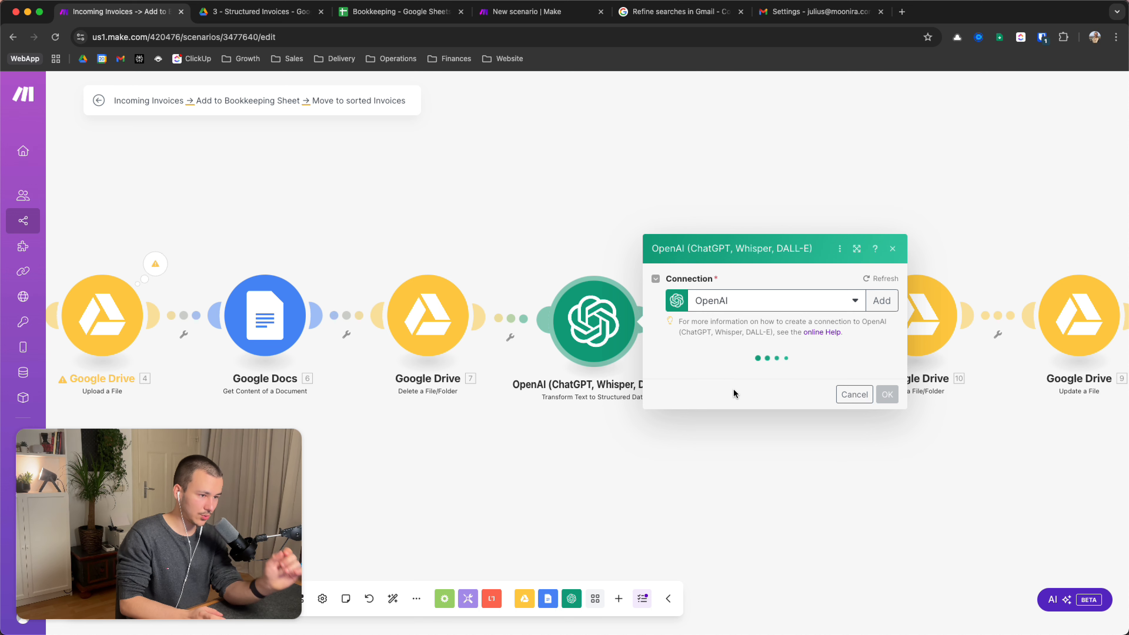
{"action": "left_click", "coordinate": [853, 395]}
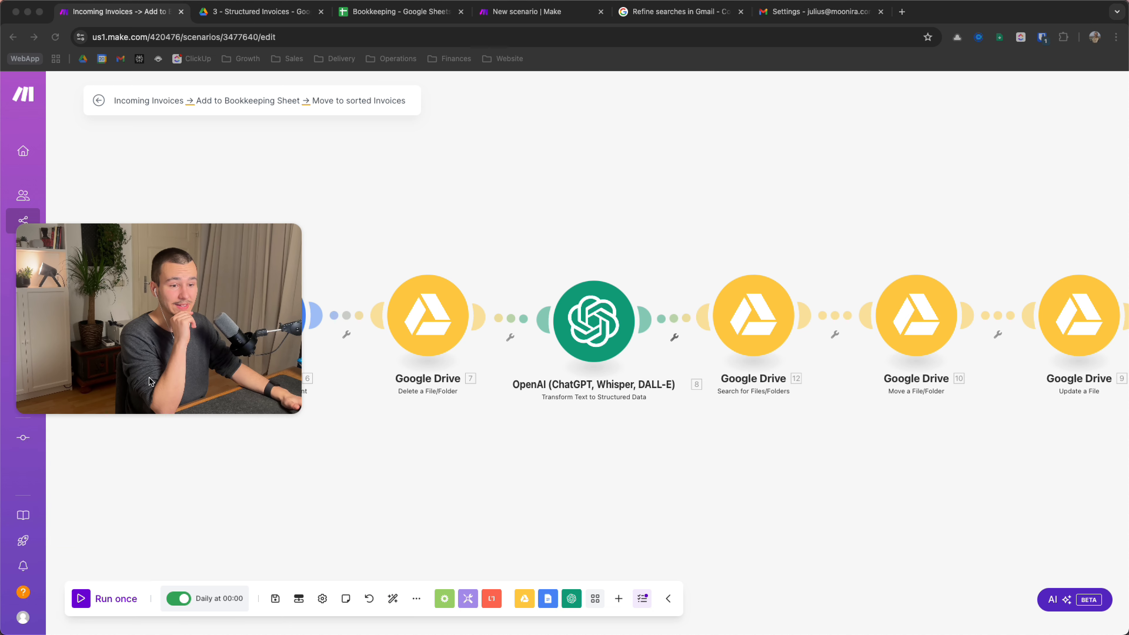
{"action": "left_click", "coordinate": [275, 599]}
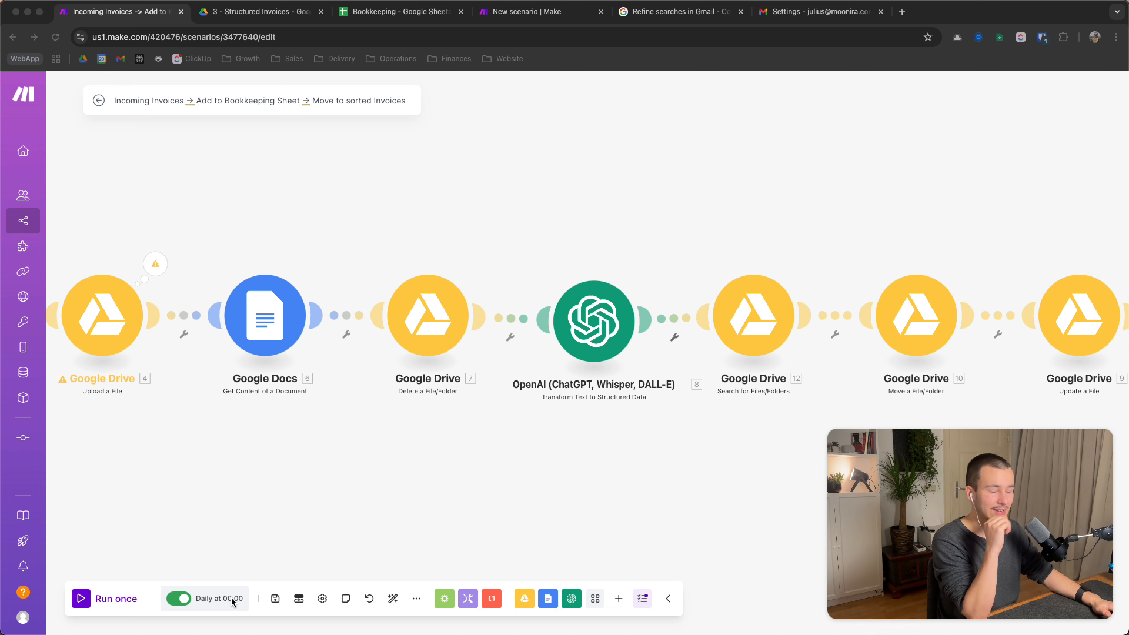
{"action": "scroll", "coordinate": [421, 458], "scroll_direction": "down", "scroll_amount": 1}
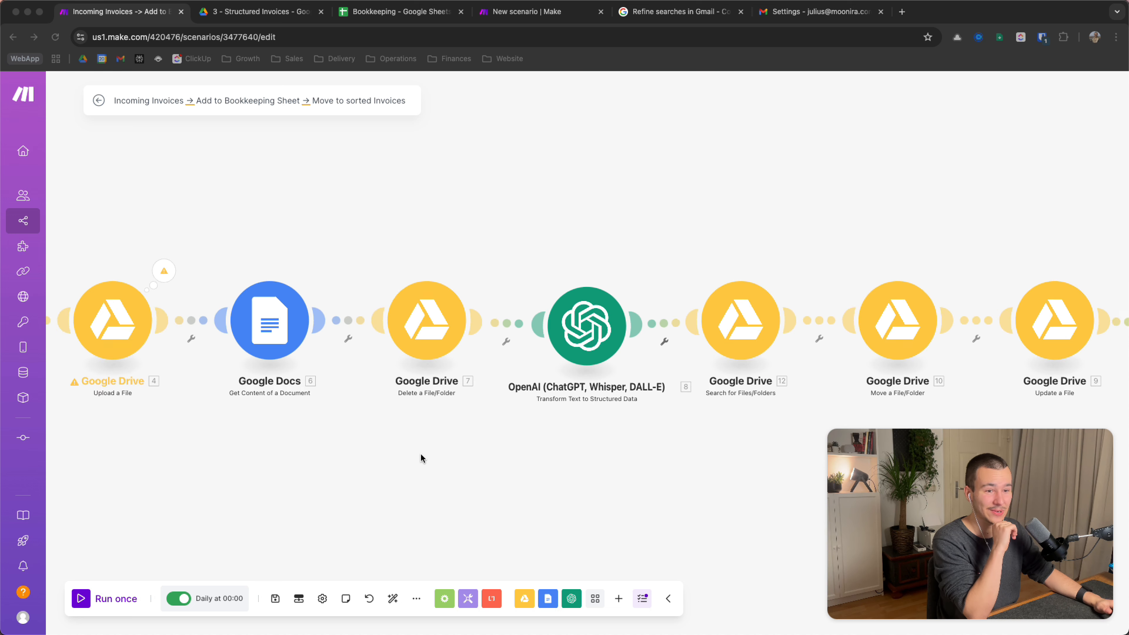
{"action": "scroll", "coordinate": [421, 454], "scroll_direction": "down", "scroll_amount": 3}
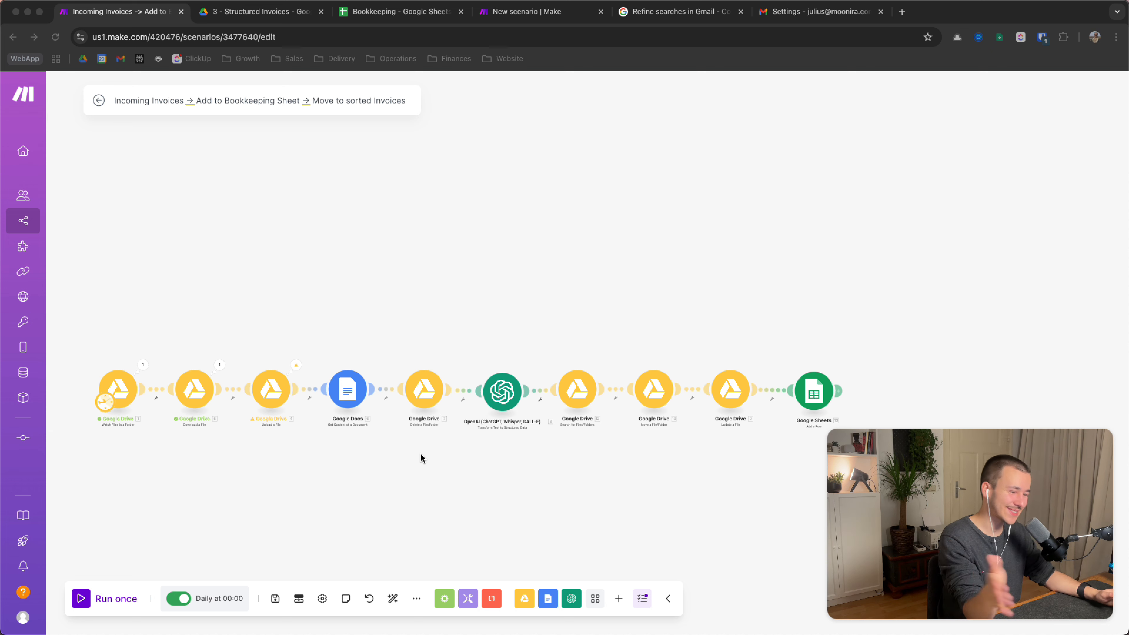
Look at the 1 - Finances and 2 - Outgoing Invoices folders in Drive, then return to Make
{"action": "left_click", "coordinate": [297, 16]}
{"action": "left_click", "coordinate": [209, 131]}
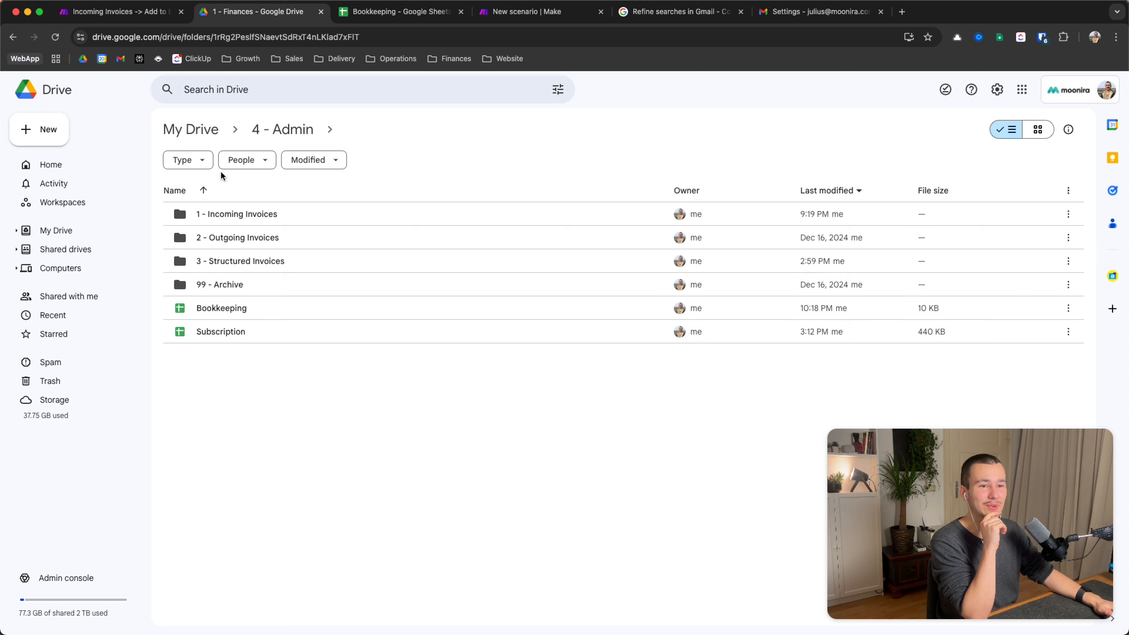
{"action": "left_click", "coordinate": [242, 244]}
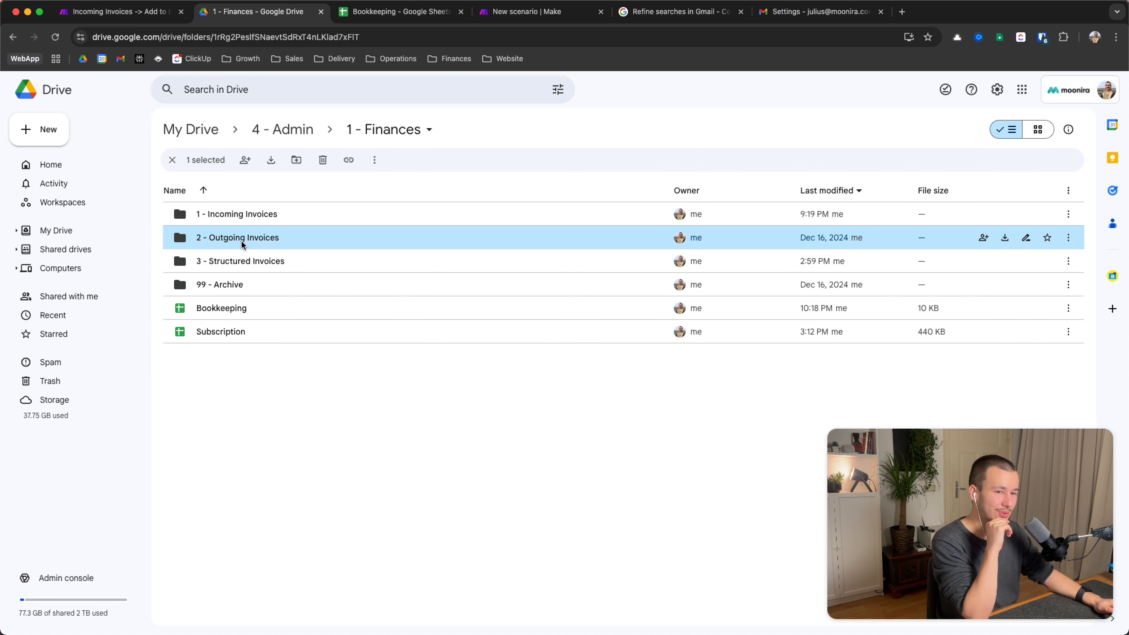
{"action": "left_click", "coordinate": [104, 11]}
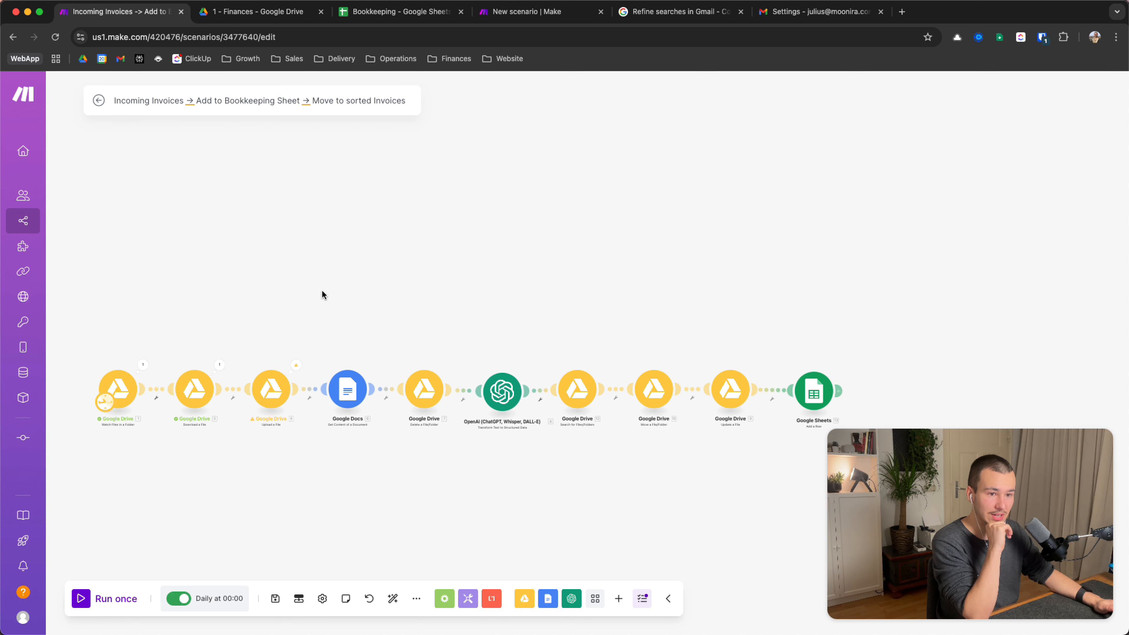
Pan the scenario canvas right and up
{"action": "left_click_drag", "start_coordinate": [322, 291], "coordinate": [378, 271]}
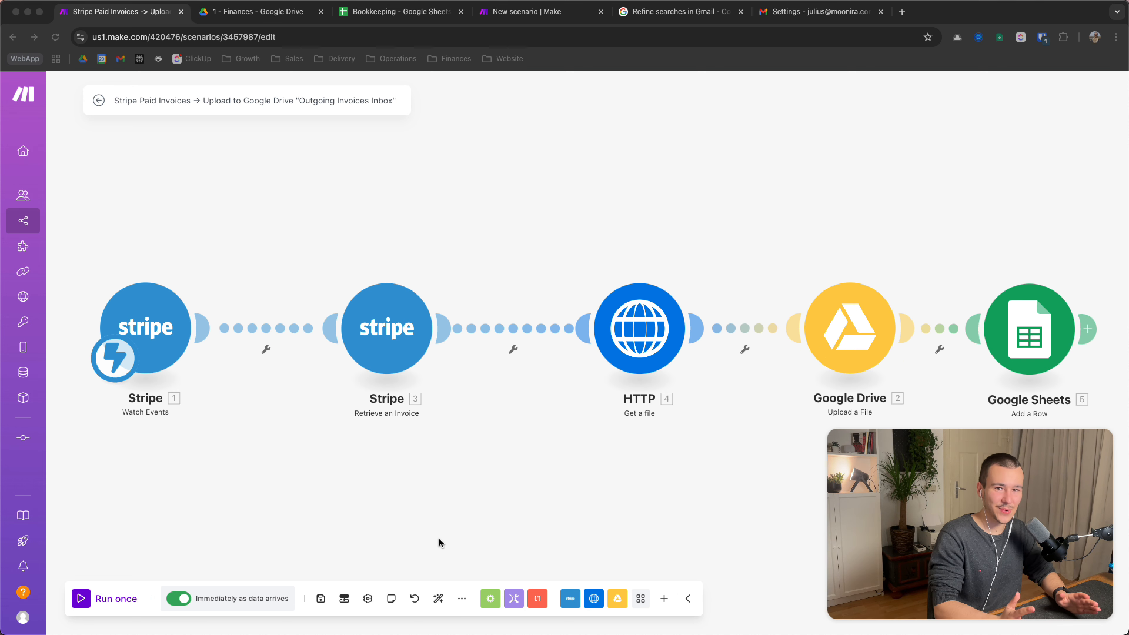
Open the Stripe Watch Events trigger to show its New Payment Intent webhook
{"action": "scroll", "coordinate": [438, 539], "scroll_direction": "down", "scroll_amount": 2}
{"action": "left_click", "coordinate": [534, 545]}
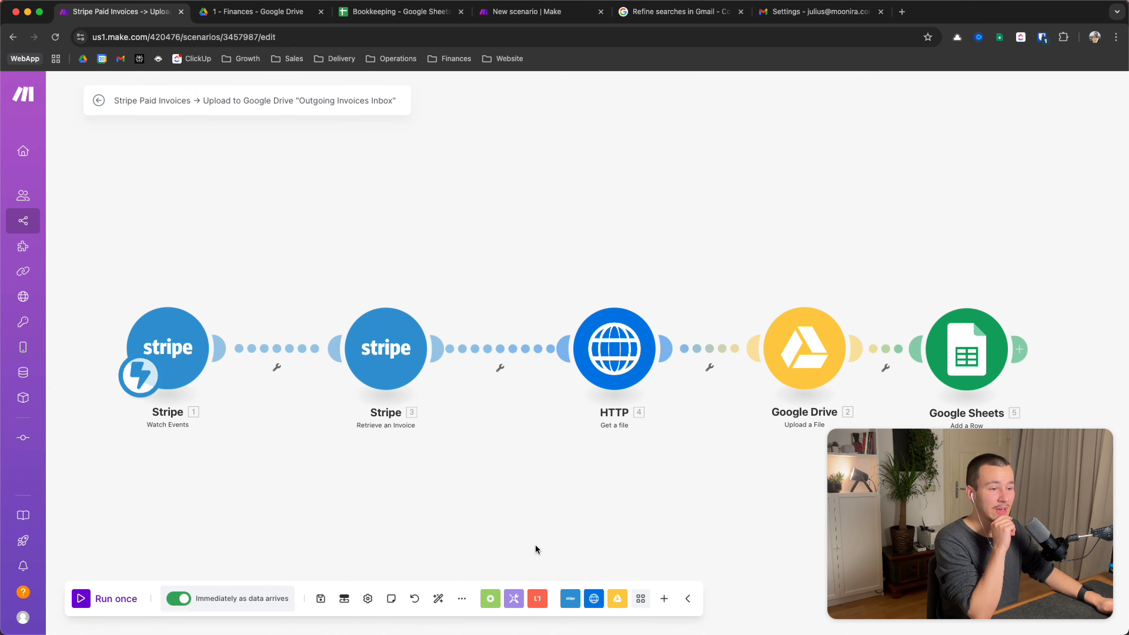
{"action": "scroll", "coordinate": [524, 488], "scroll_direction": "down", "scroll_amount": 3}
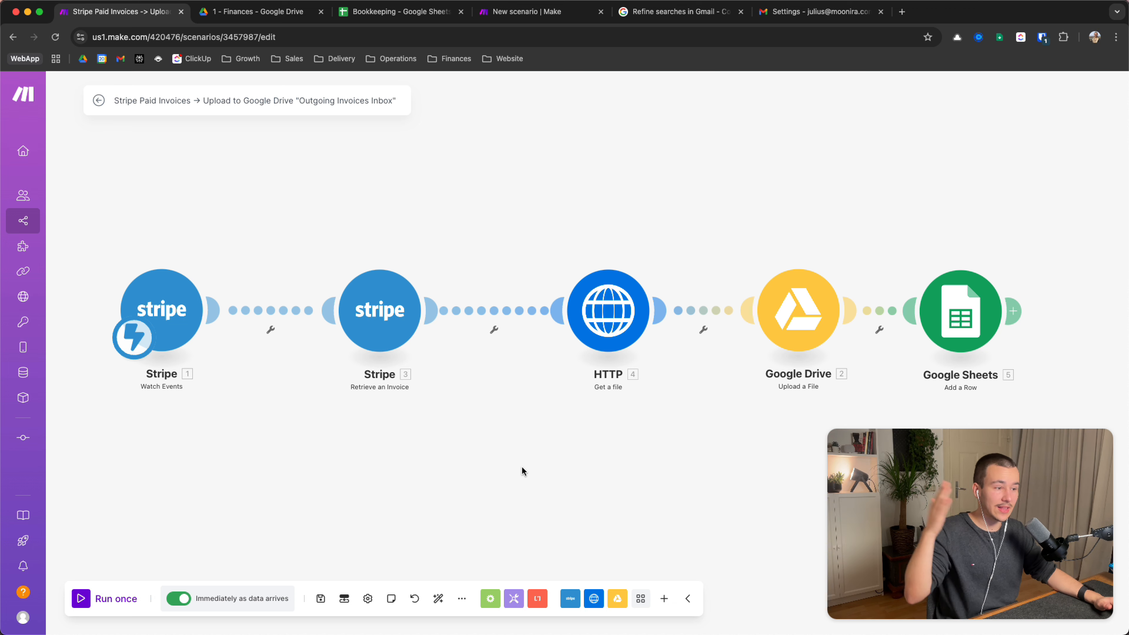
{"action": "left_click_drag", "start_coordinate": [522, 470], "coordinate": [536, 470]}
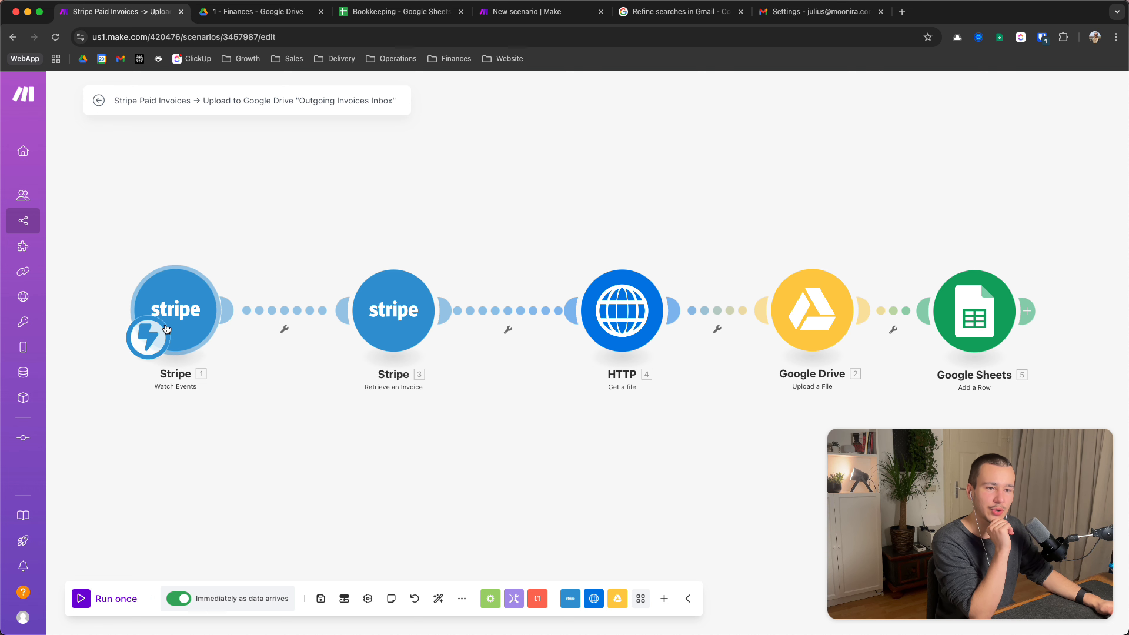
{"action": "left_click", "coordinate": [191, 311]}
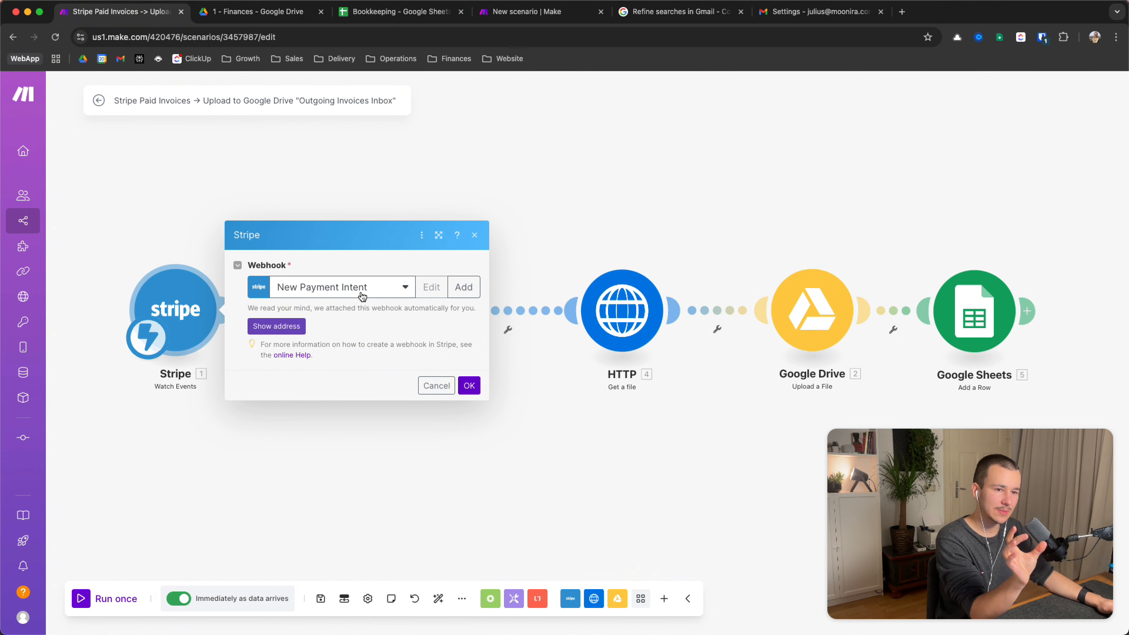
Draft a new Stripe webhook, search event groups for 'payment', then discard it and cancel
{"action": "left_click", "coordinate": [463, 287]}
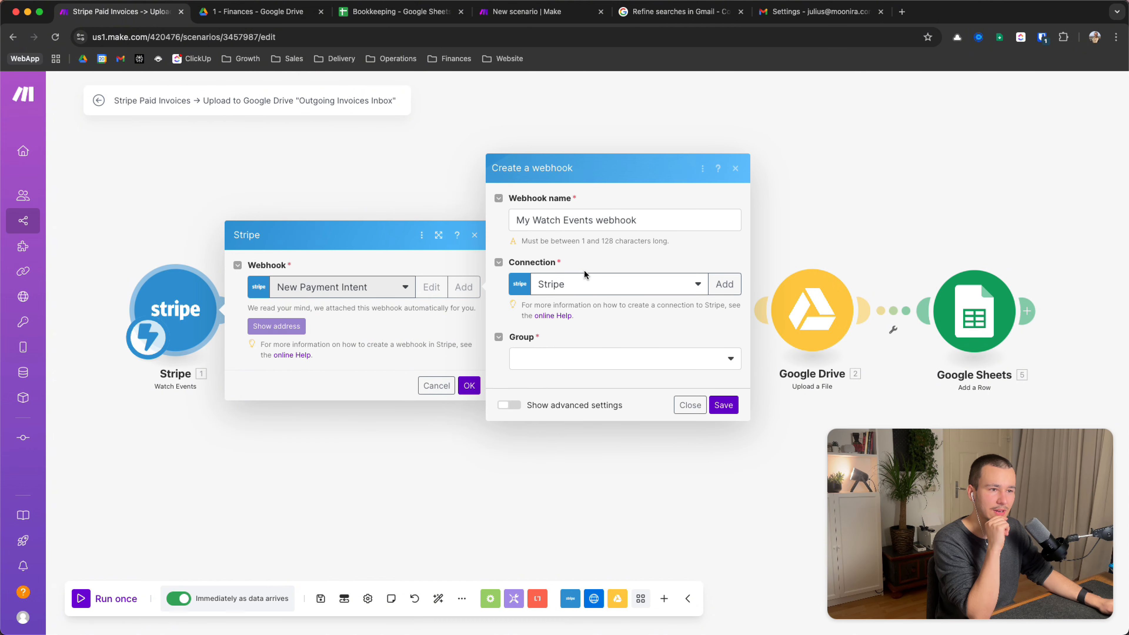
{"action": "left_click", "coordinate": [615, 353]}
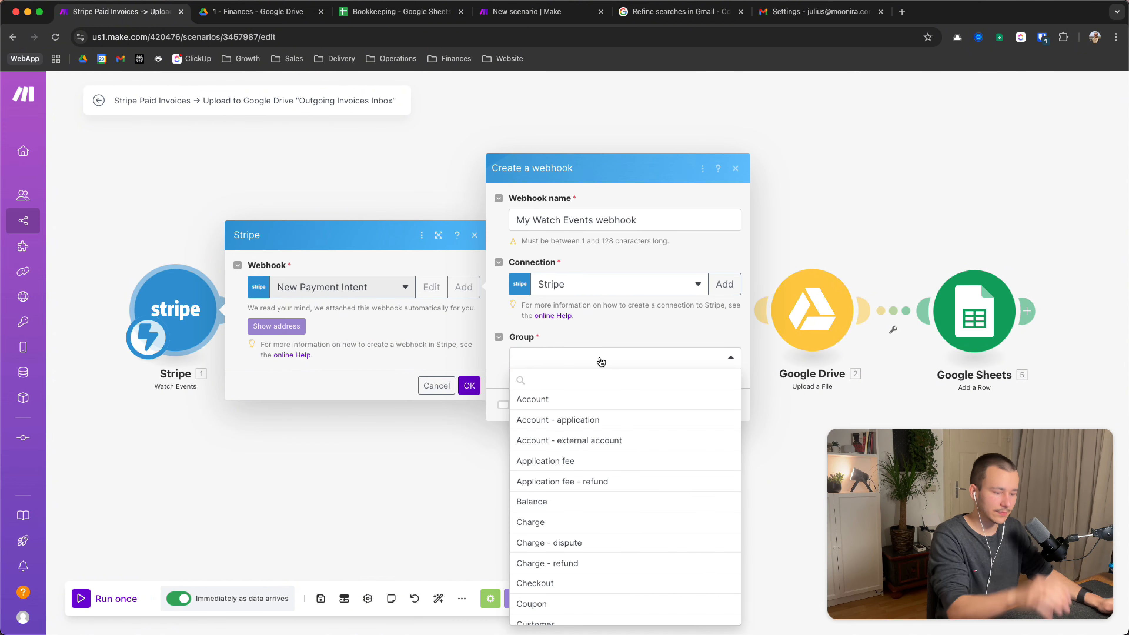
{"action": "type", "text": "payment"}
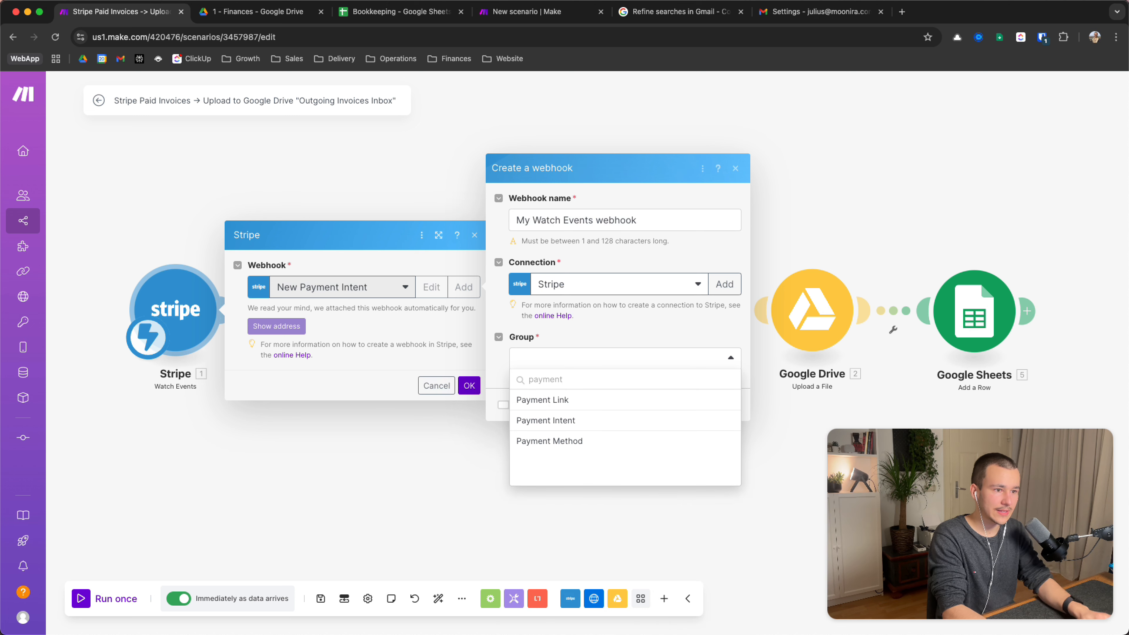
{"action": "left_click", "coordinate": [582, 310]}
{"action": "left_click", "coordinate": [691, 414]}
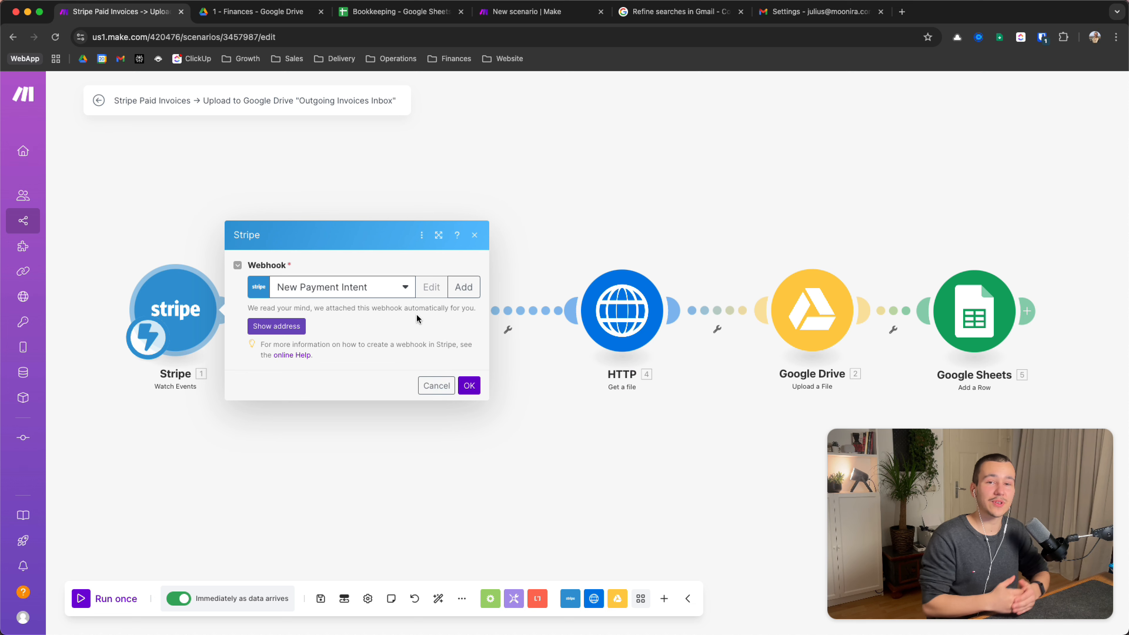
{"action": "left_click", "coordinate": [434, 385]}
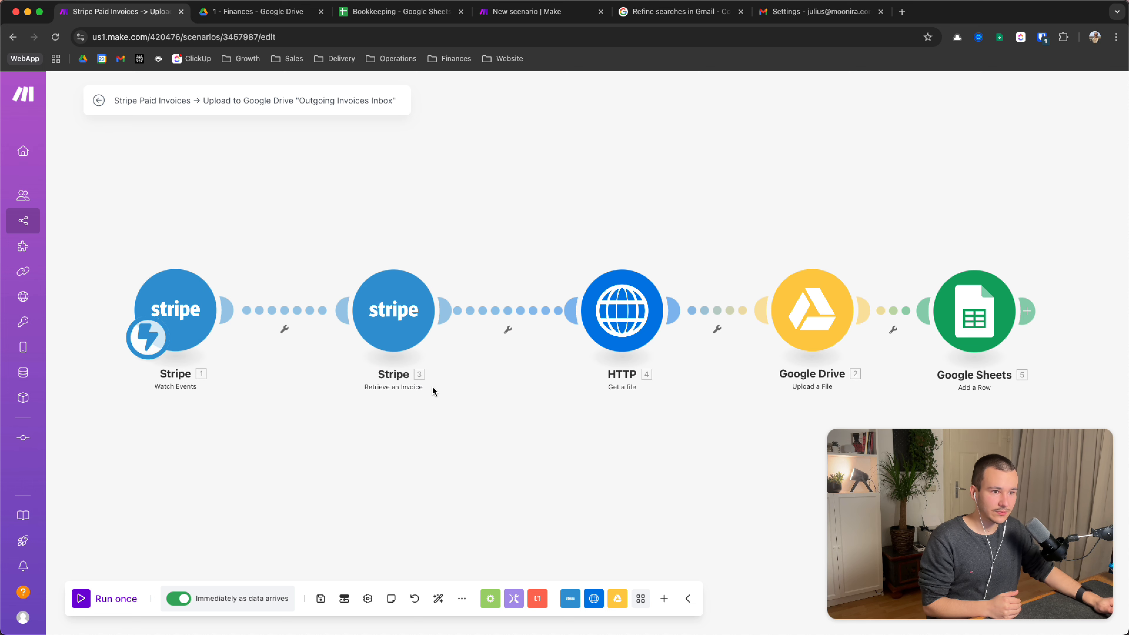
{"action": "left_click", "coordinate": [370, 306]}
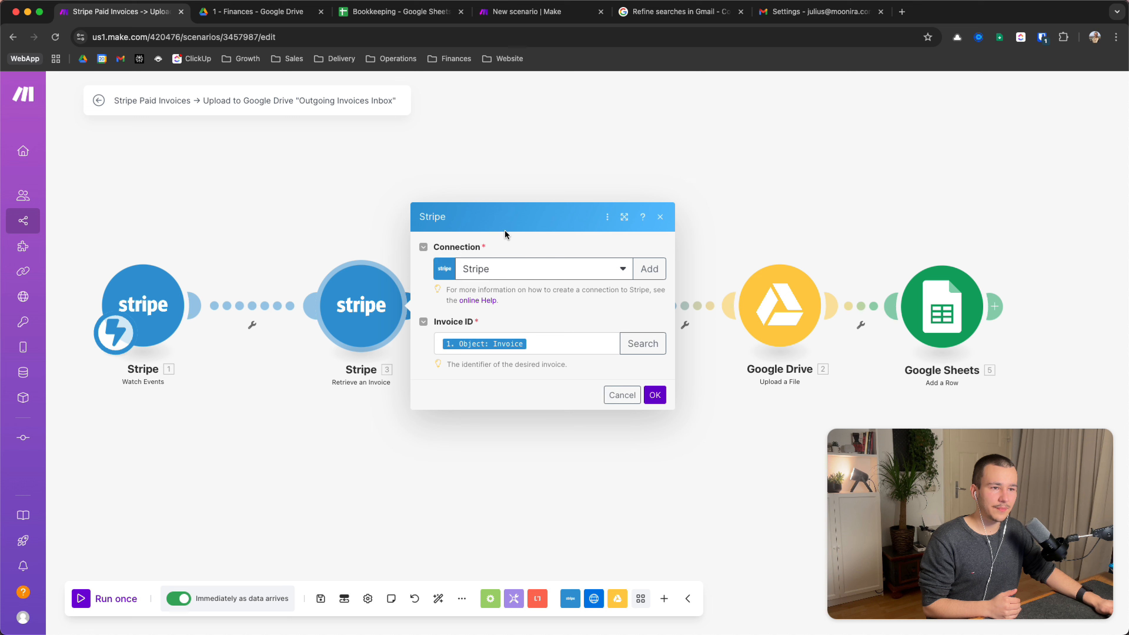
{"action": "left_click", "coordinate": [568, 339]}
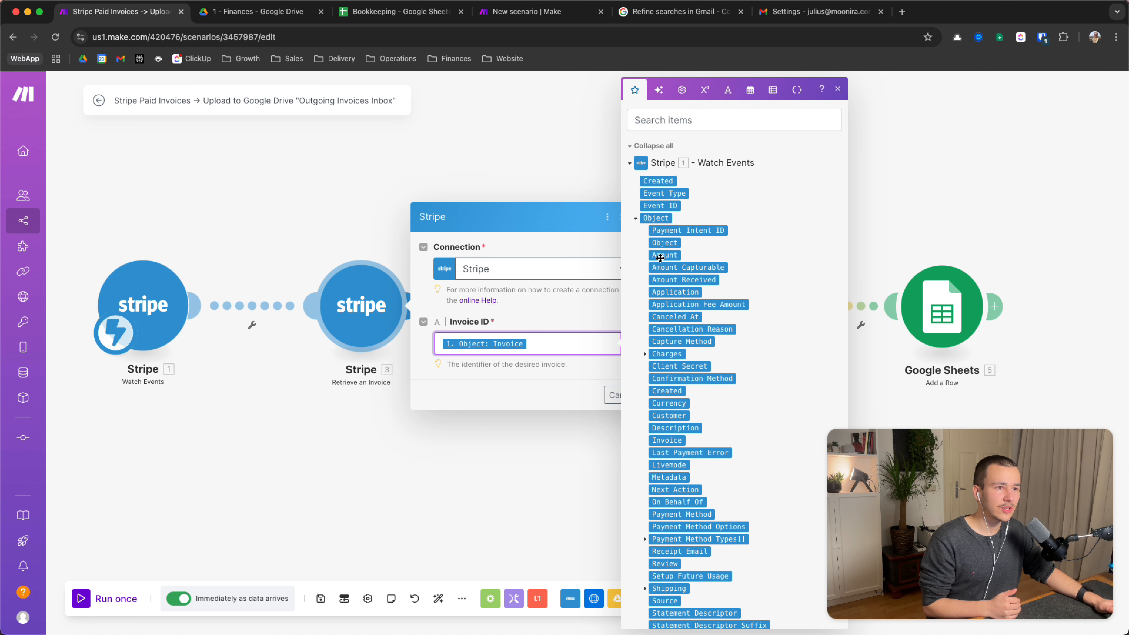
{"action": "scroll", "coordinate": [693, 257], "scroll_direction": "down", "scroll_amount": 3}
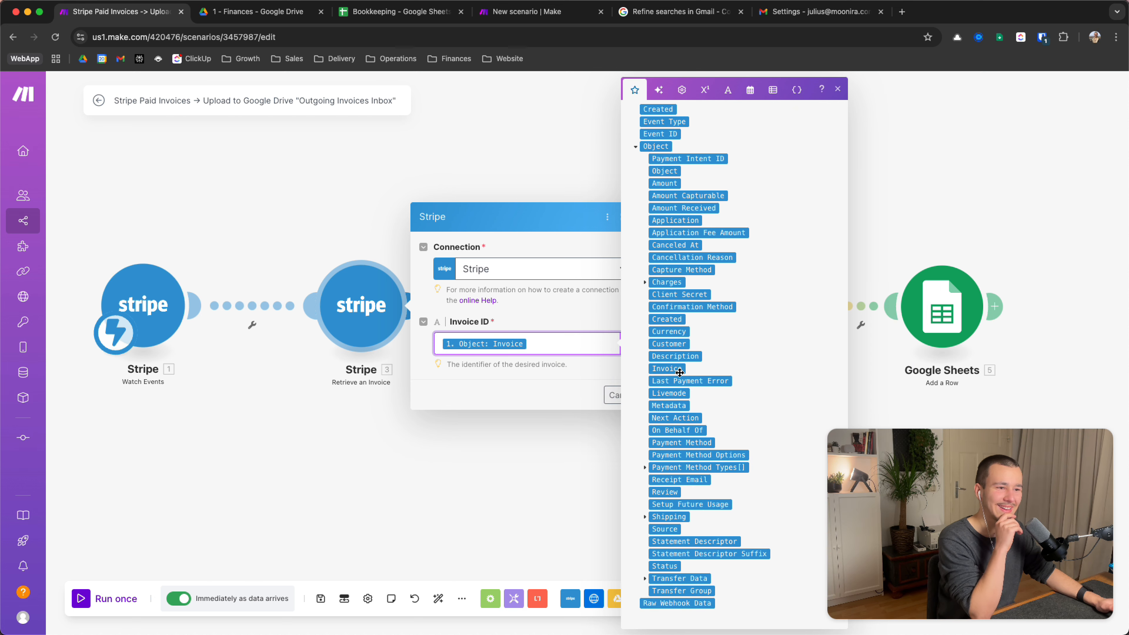
{"action": "left_click", "coordinate": [532, 320]}
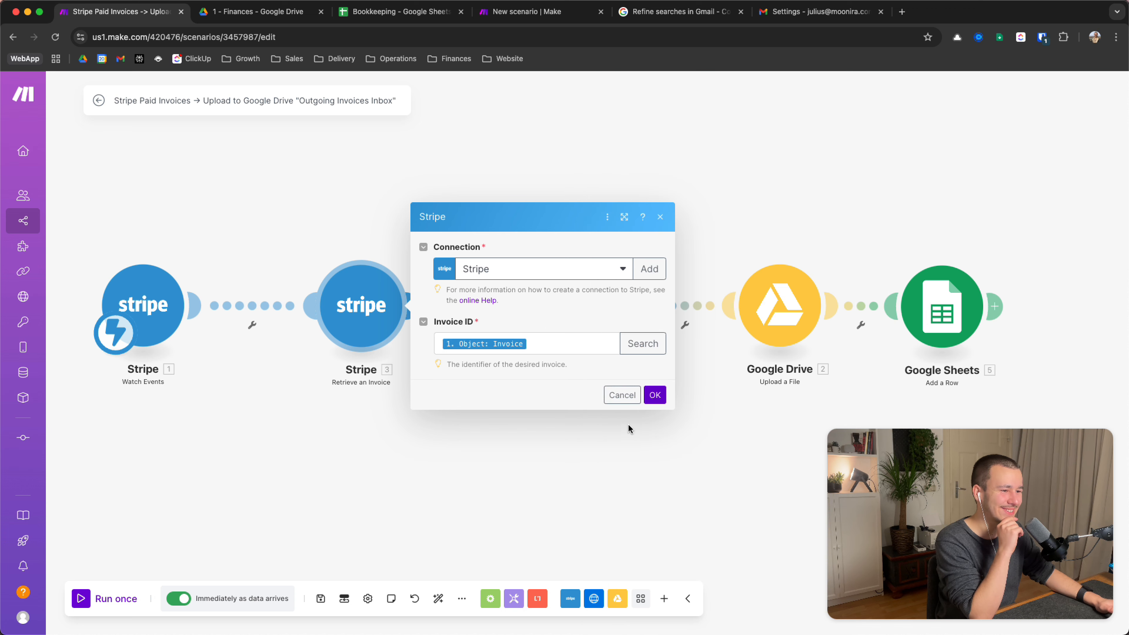
{"action": "left_click", "coordinate": [655, 394]}
{"action": "left_click_drag", "start_coordinate": [652, 398], "coordinate": [518, 379]}
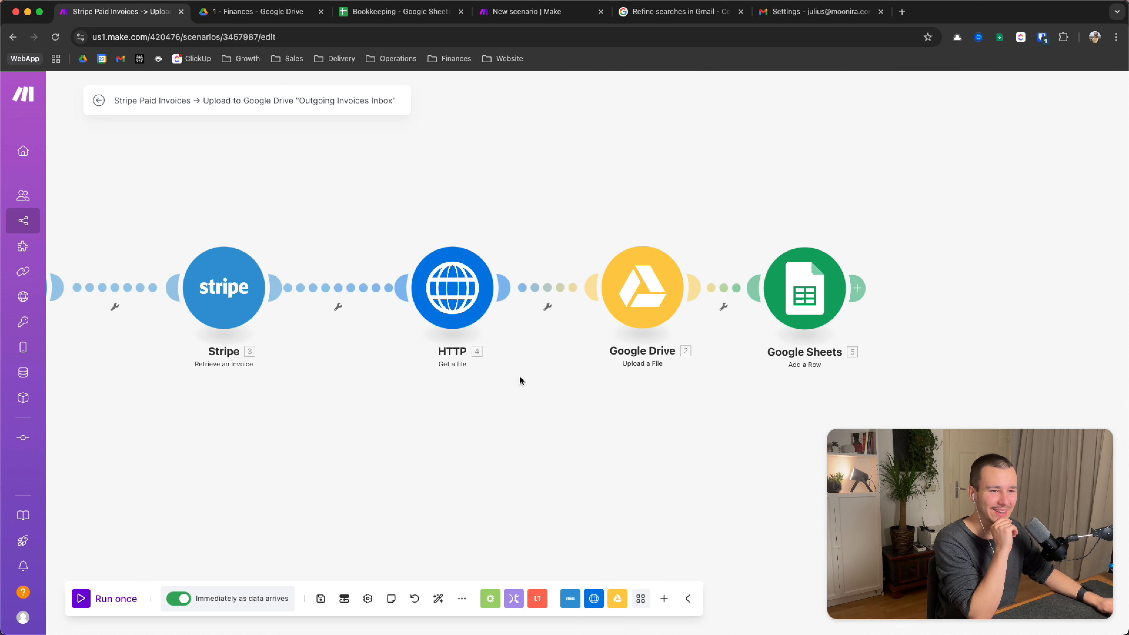
Browse the Stripe invoice fields available for the HTTP Get a file URL, then cancel unchanged
{"action": "left_click", "coordinate": [459, 293]}
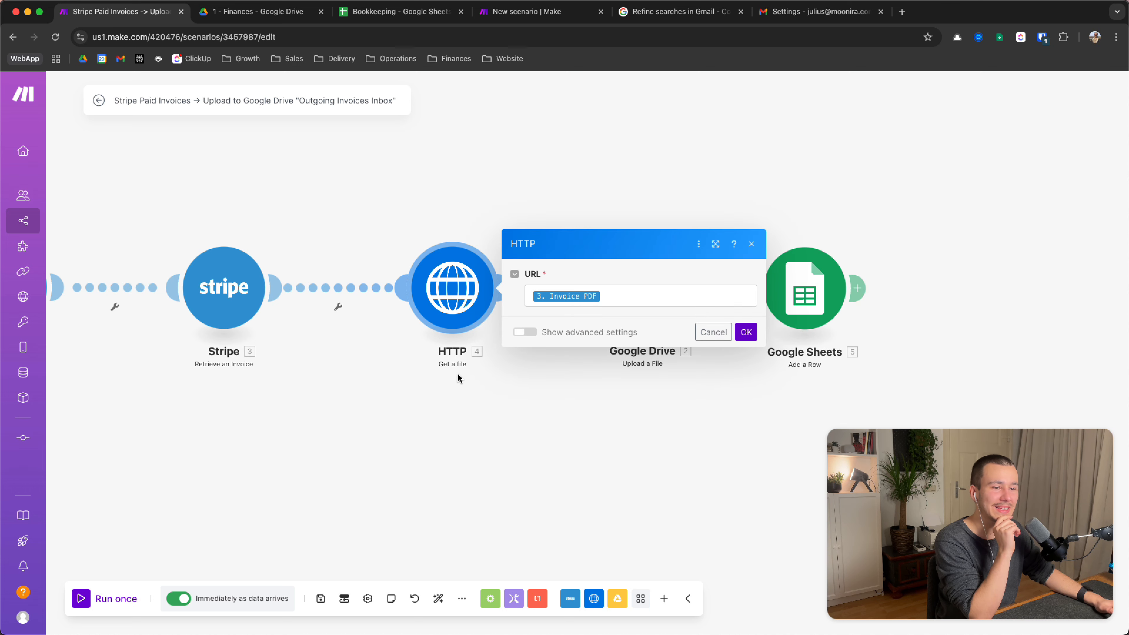
{"action": "left_click", "coordinate": [617, 296]}
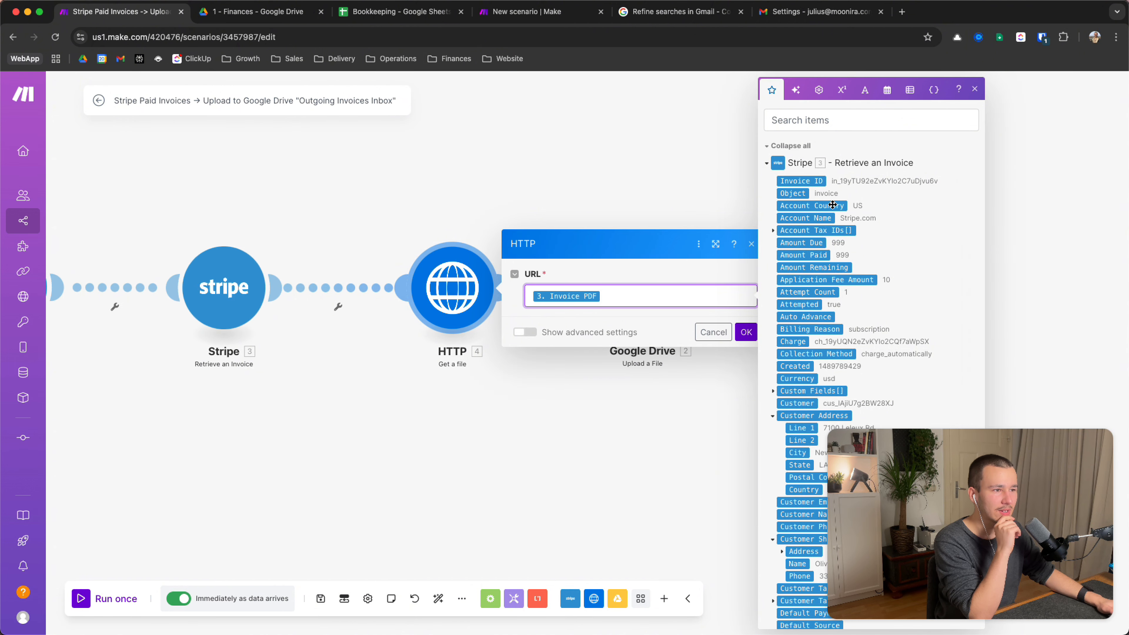
{"action": "scroll", "coordinate": [843, 266], "scroll_direction": "down", "scroll_amount": 5}
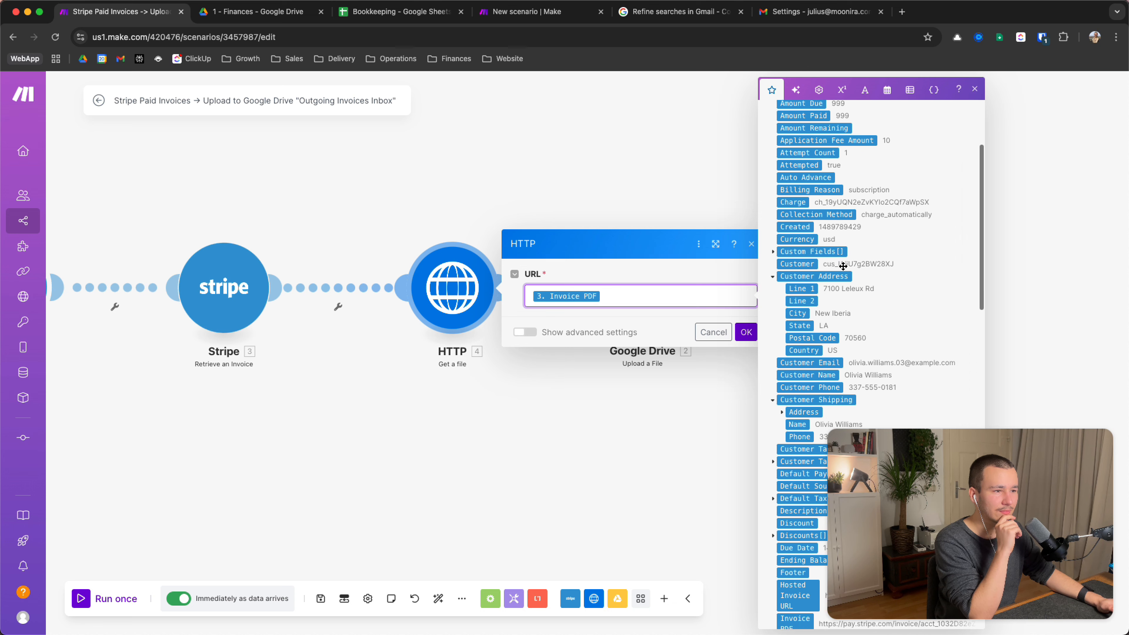
{"action": "scroll", "coordinate": [843, 266], "scroll_direction": "down", "scroll_amount": 20}
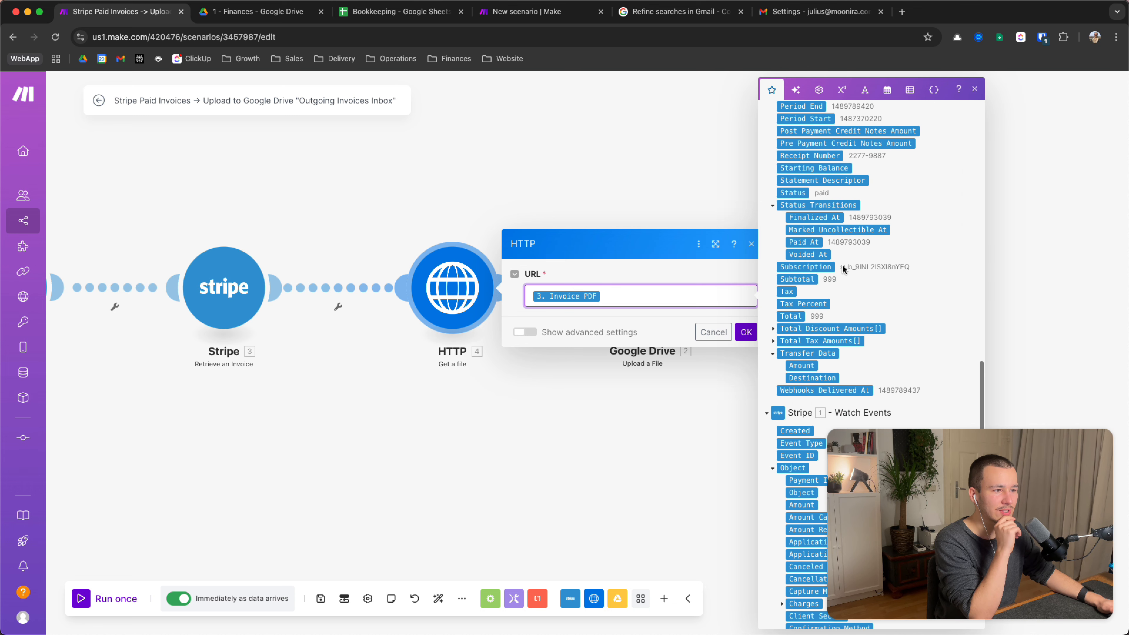
{"action": "scroll", "coordinate": [843, 267], "scroll_direction": "up", "scroll_amount": 20}
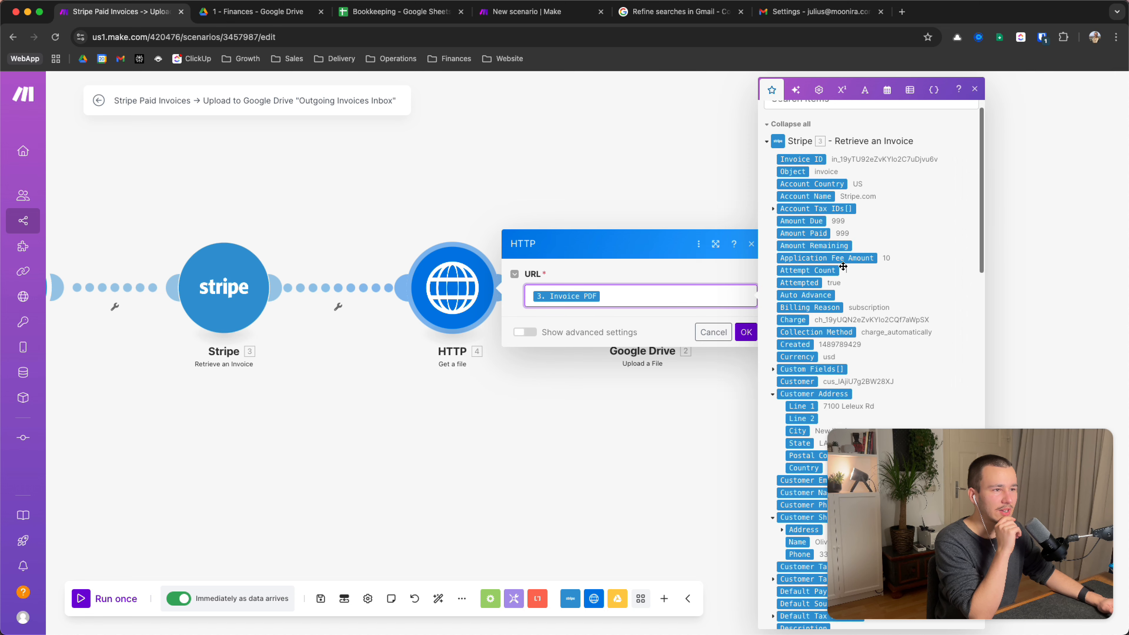
{"action": "scroll", "coordinate": [840, 310], "scroll_direction": "down", "scroll_amount": 6}
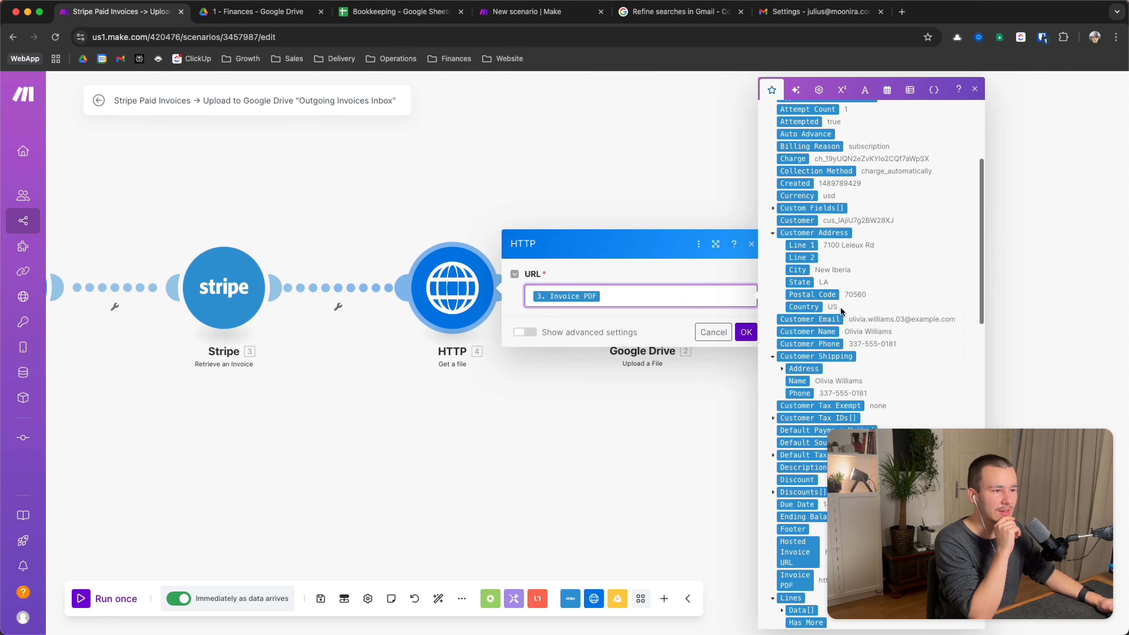
{"action": "scroll", "coordinate": [840, 309], "scroll_direction": "up", "scroll_amount": 7}
{"action": "scroll", "coordinate": [819, 252], "scroll_direction": "down", "scroll_amount": 2}
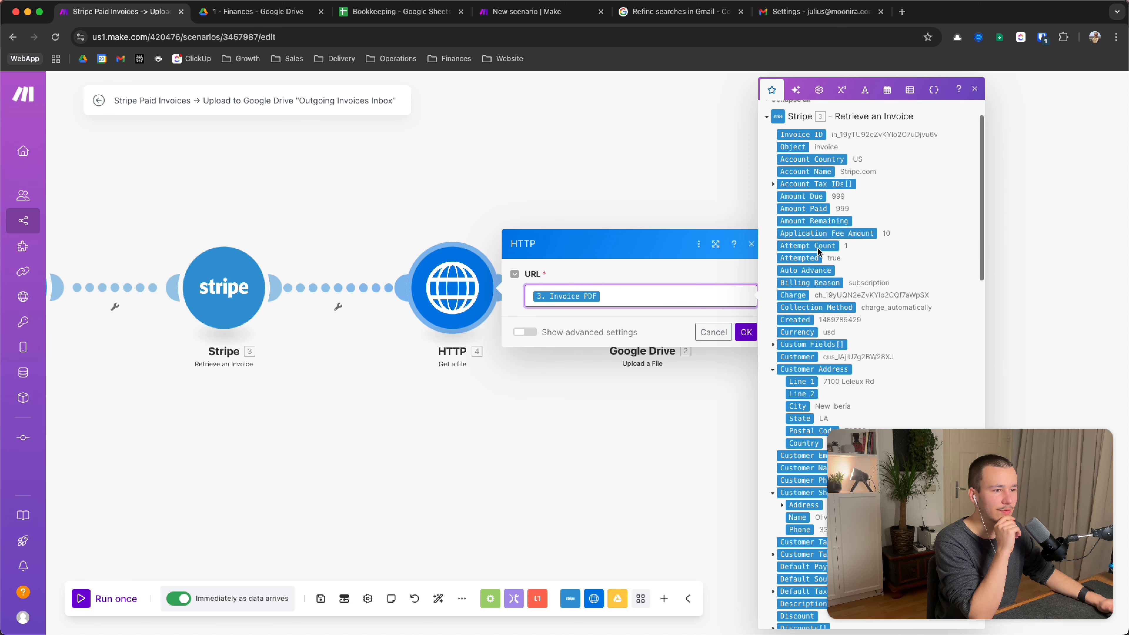
{"action": "scroll", "coordinate": [819, 252], "scroll_direction": "down", "scroll_amount": 1}
{"action": "left_click", "coordinate": [773, 313]}
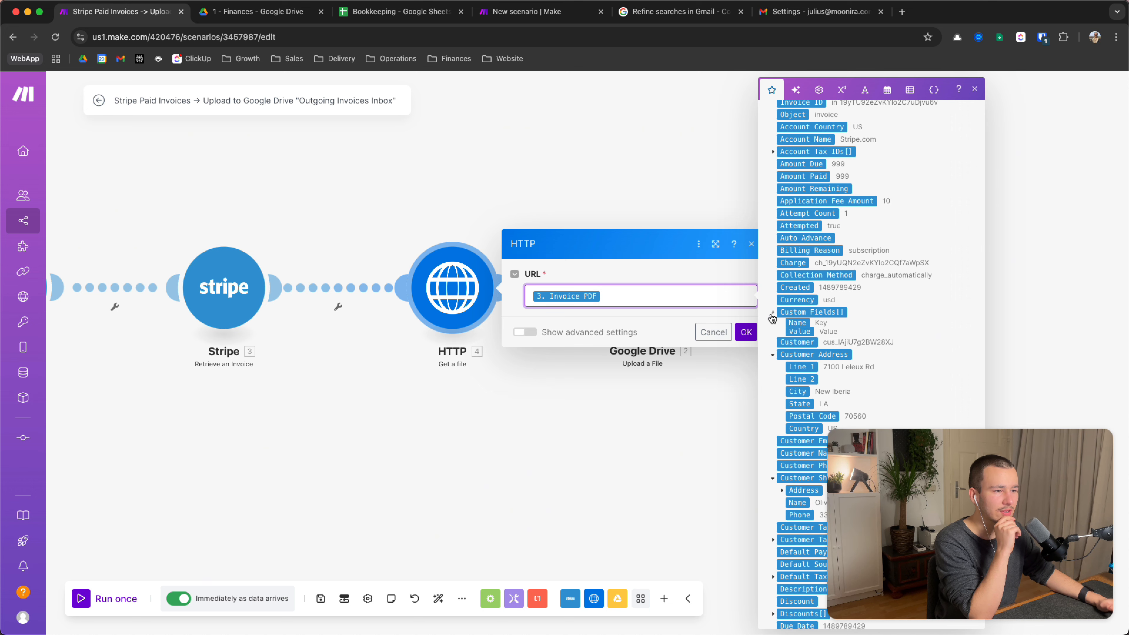
{"action": "left_click", "coordinate": [772, 313]}
{"action": "scroll", "coordinate": [772, 313], "scroll_direction": "up", "scroll_amount": 1}
{"action": "scroll", "coordinate": [773, 313], "scroll_direction": "up", "scroll_amount": 2}
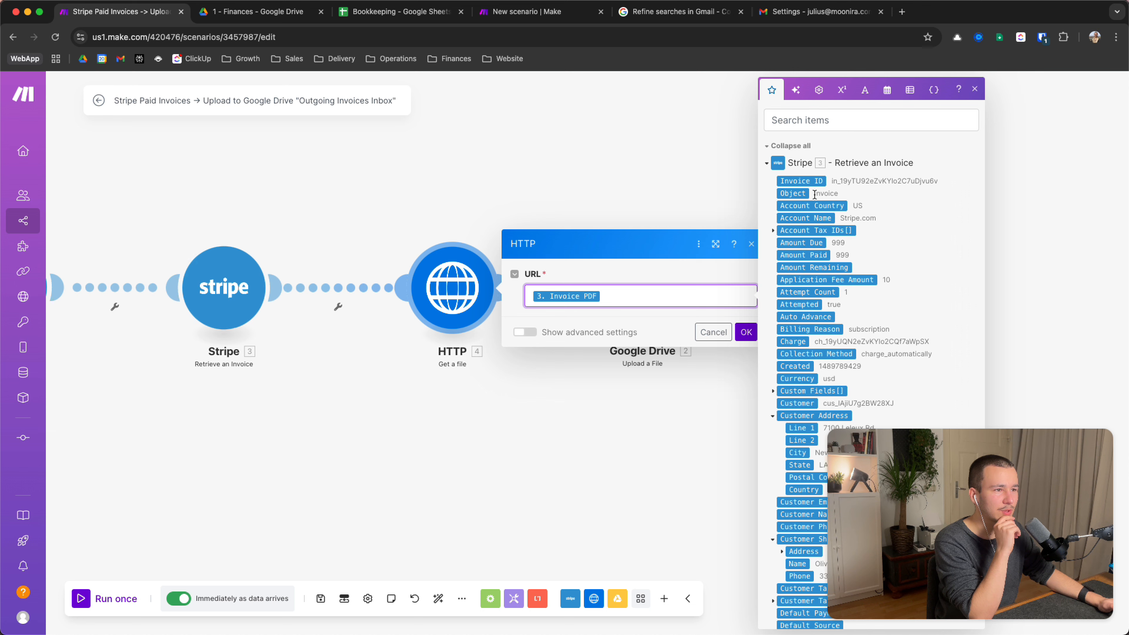
{"action": "scroll", "coordinate": [840, 222], "scroll_direction": "down", "scroll_amount": 4}
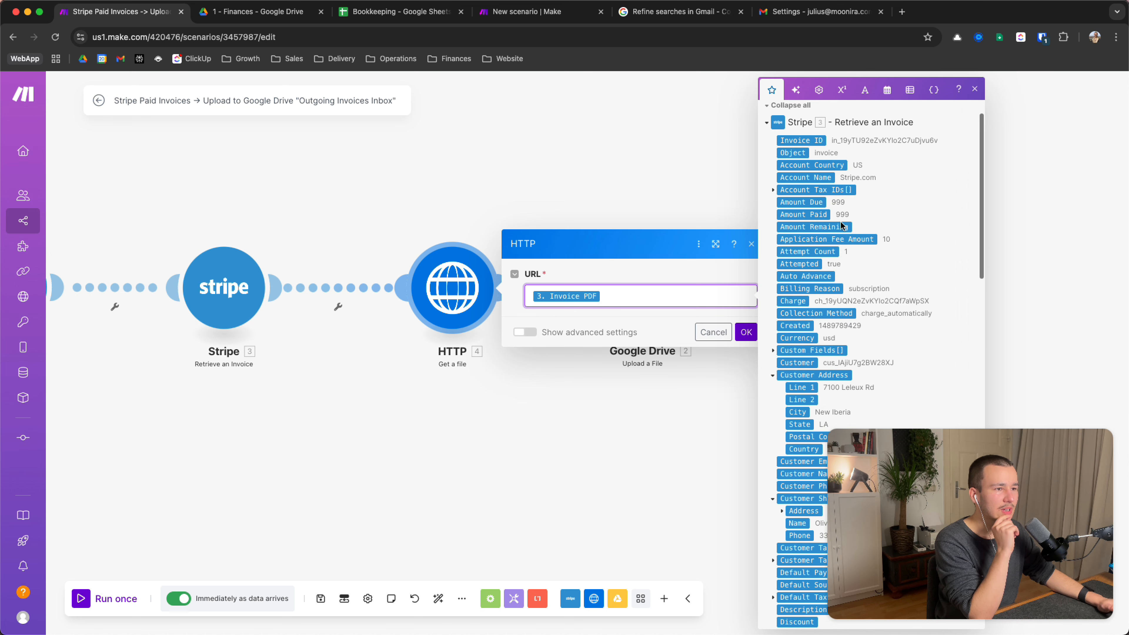
{"action": "scroll", "coordinate": [840, 223], "scroll_direction": "down", "scroll_amount": 5}
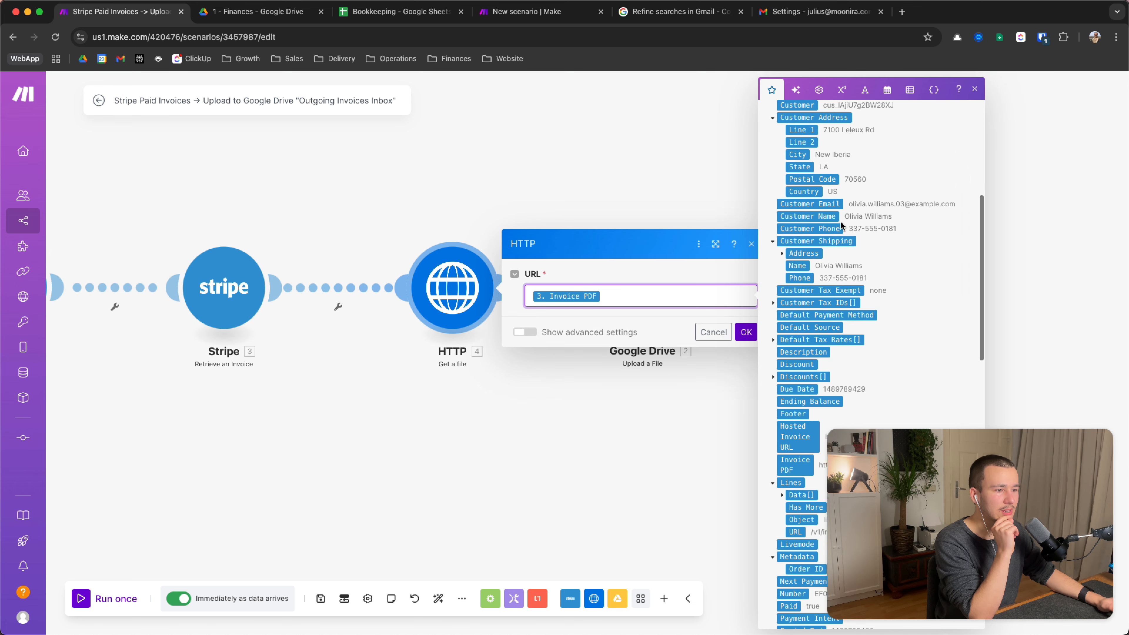
{"action": "scroll", "coordinate": [840, 224], "scroll_direction": "down", "scroll_amount": 4}
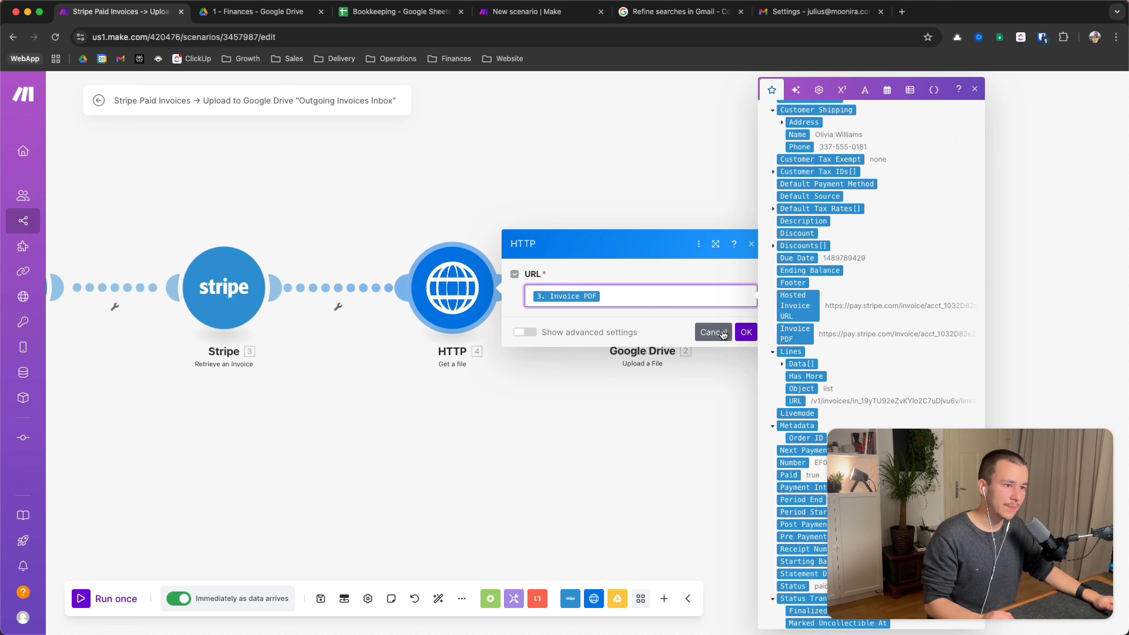
{"action": "left_click", "coordinate": [741, 334]}
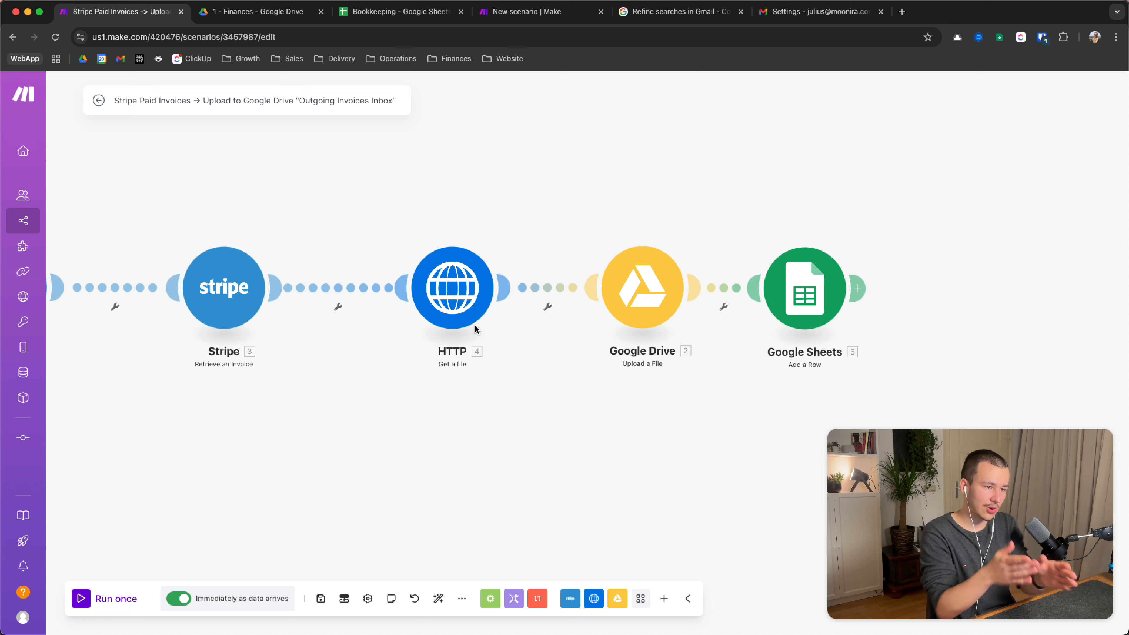
{"action": "scroll", "coordinate": [555, 429], "scroll_direction": "right", "scroll_amount": 3}
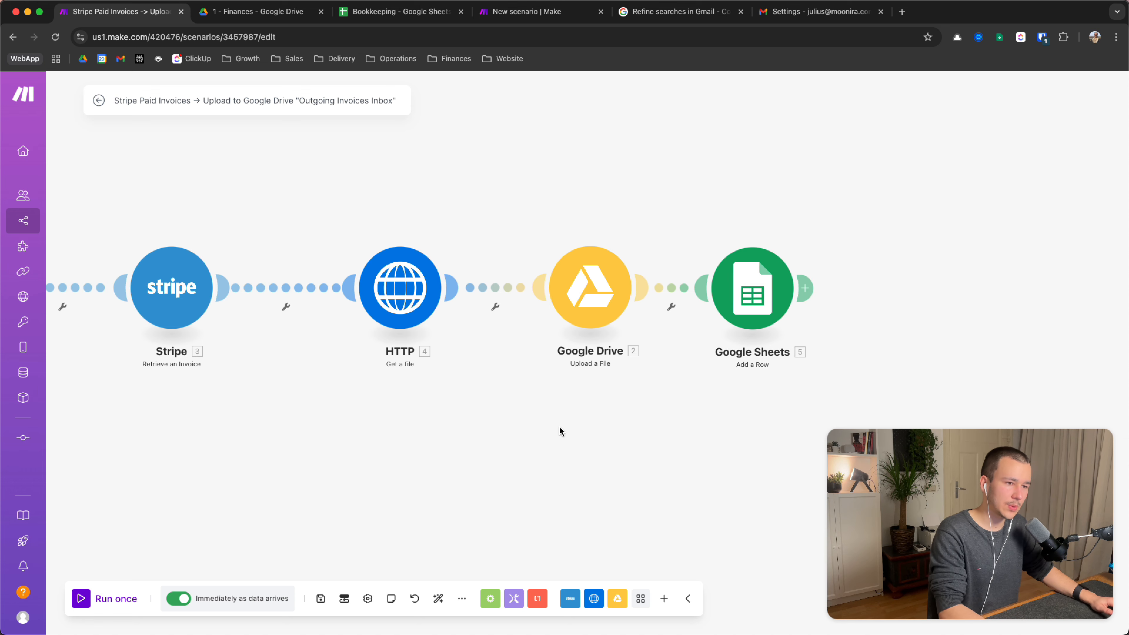
{"action": "left_click", "coordinate": [577, 286]}
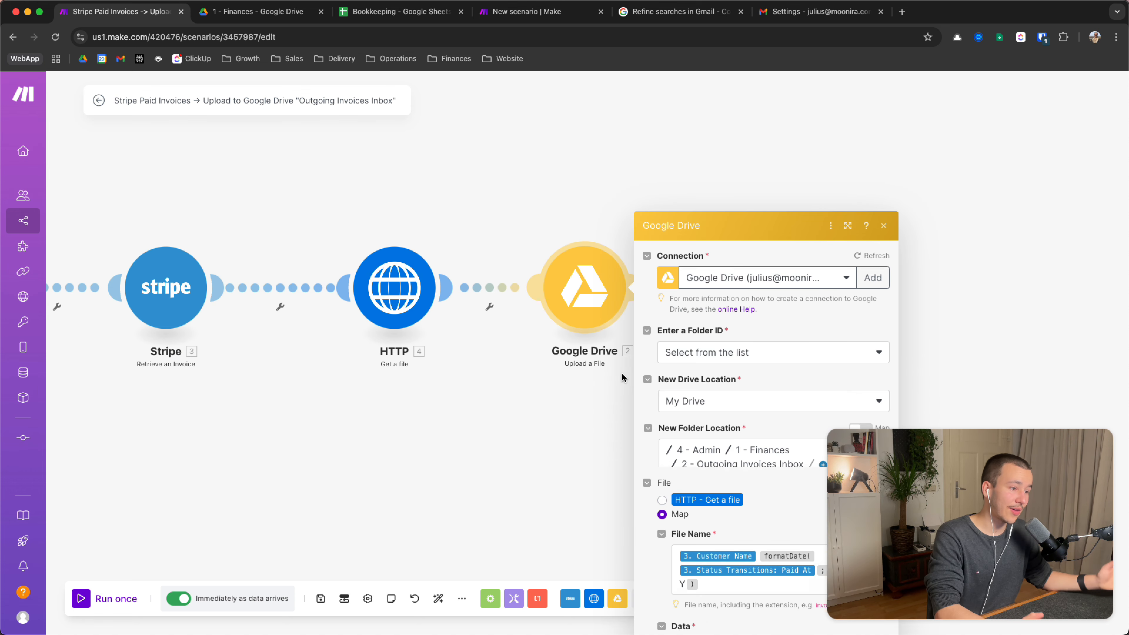
{"action": "left_click", "coordinate": [505, 462]}
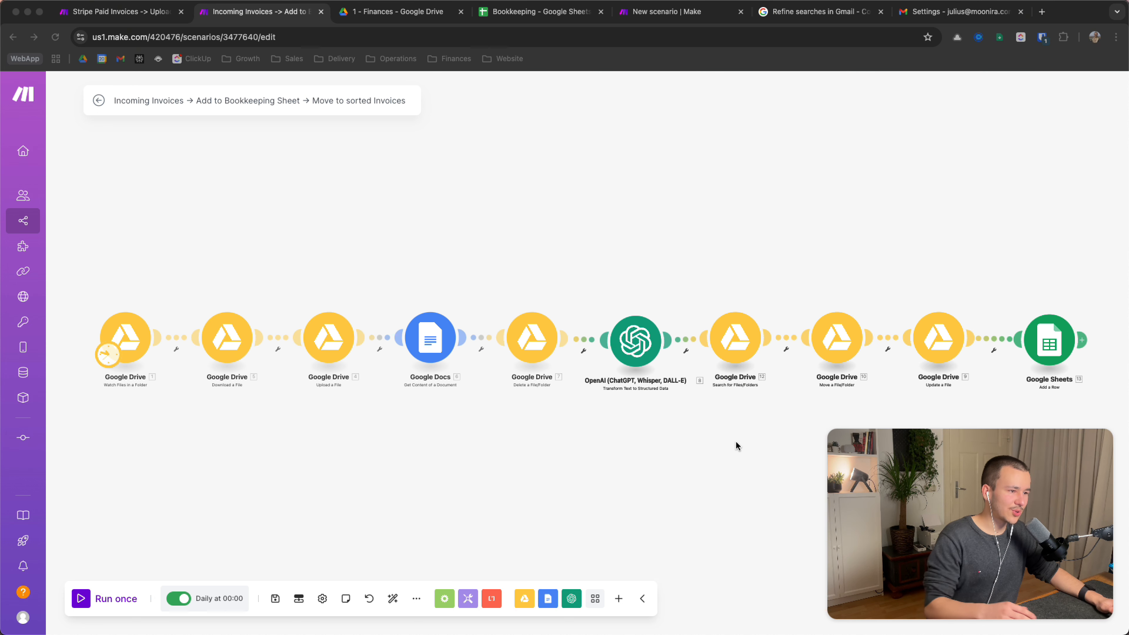
Pan through the Incoming Invoices scenario and select the modules from OpenAI to Google Sheets
{"action": "left_click_drag", "start_coordinate": [681, 442], "coordinate": [629, 442]}
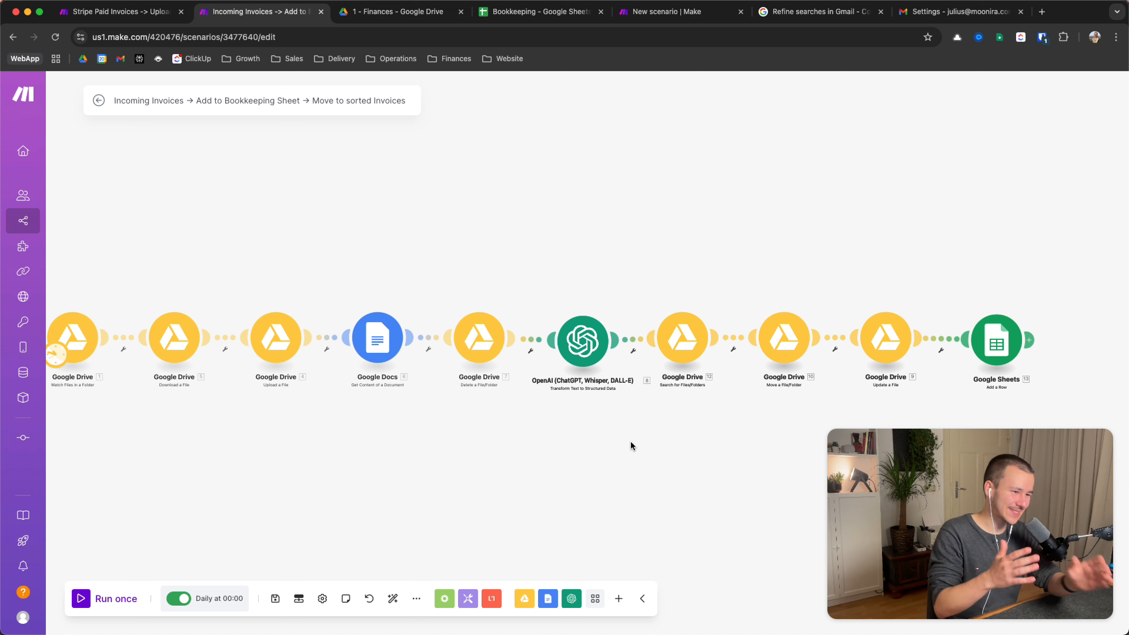
{"action": "scroll", "coordinate": [631, 445], "scroll_direction": "up", "scroll_amount": 2}
{"action": "scroll", "coordinate": [632, 445], "scroll_direction": "down", "scroll_amount": 5}
{"action": "scroll", "coordinate": [631, 446], "scroll_direction": "up", "scroll_amount": 5}
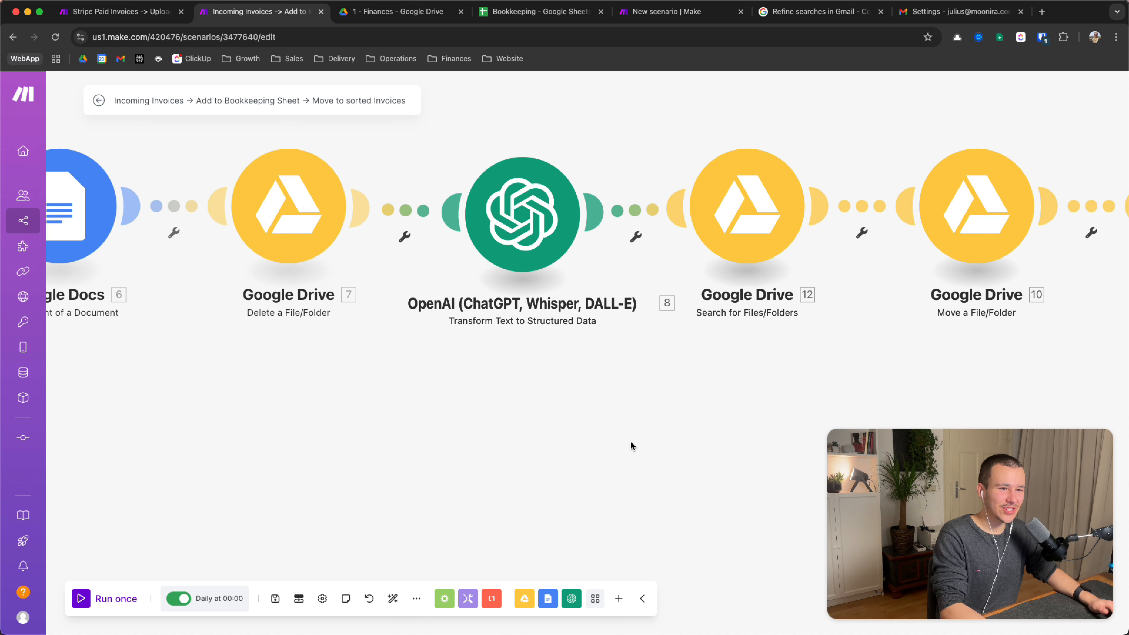
{"action": "left_click_drag", "start_coordinate": [633, 446], "coordinate": [544, 473]}
{"action": "left_click_drag", "start_coordinate": [650, 466], "coordinate": [572, 463]}
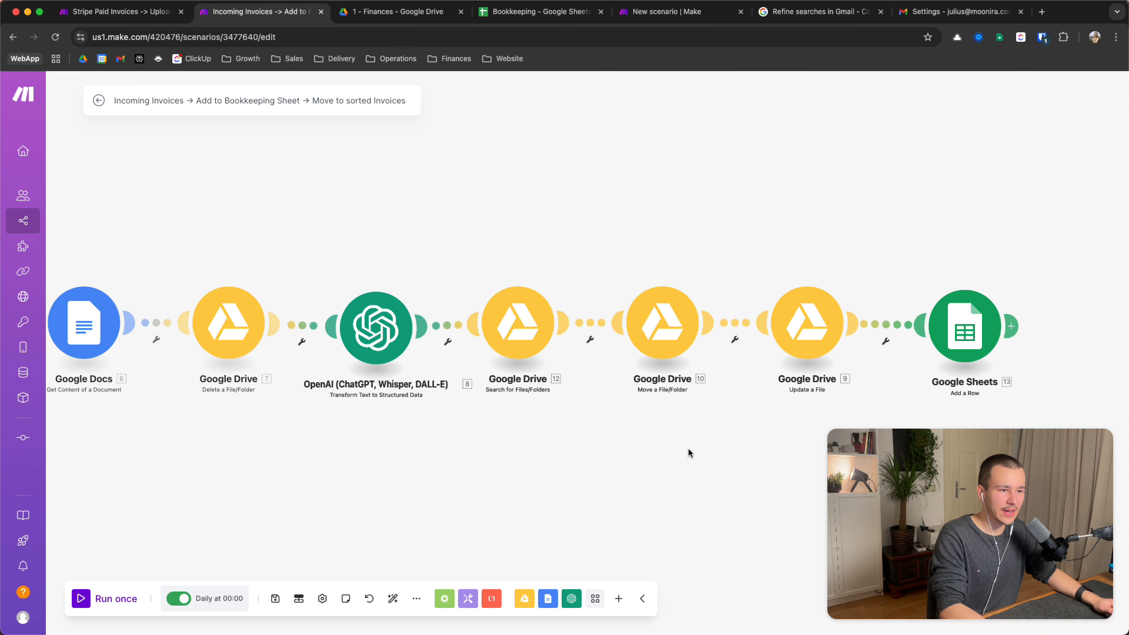
{"action": "left_click_drag", "start_coordinate": [687, 447], "coordinate": [733, 446]}
{"action": "left_click_drag", "start_coordinate": [643, 454], "coordinate": [530, 454]}
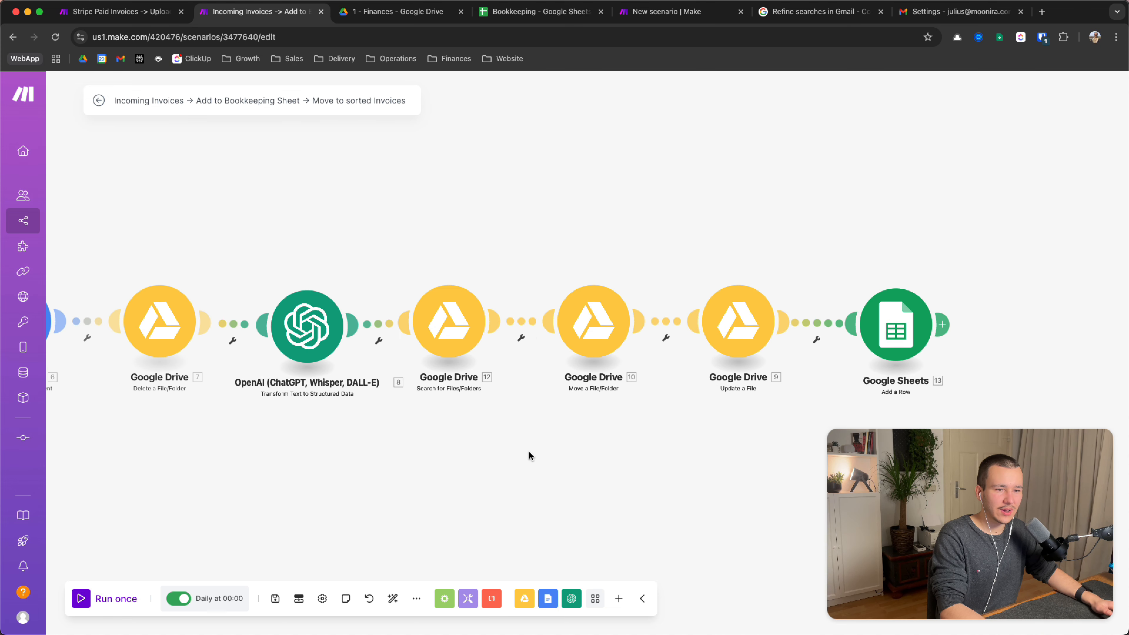
{"action": "left_click_drag", "start_coordinate": [281, 435], "coordinate": [954, 230]}
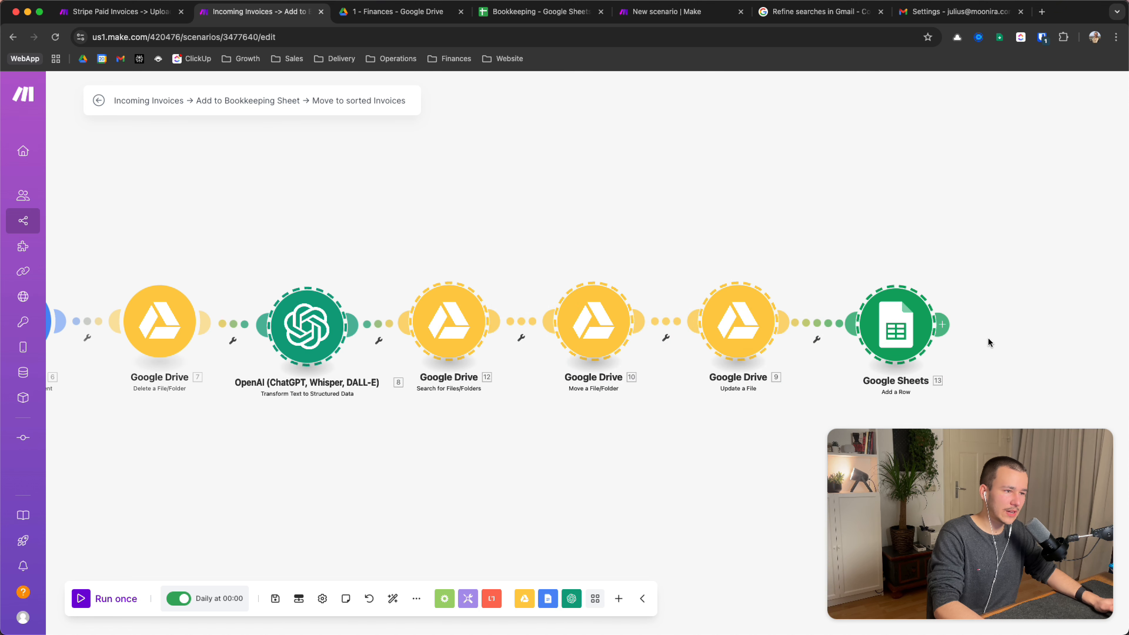
{"action": "left_click", "coordinate": [701, 472]}
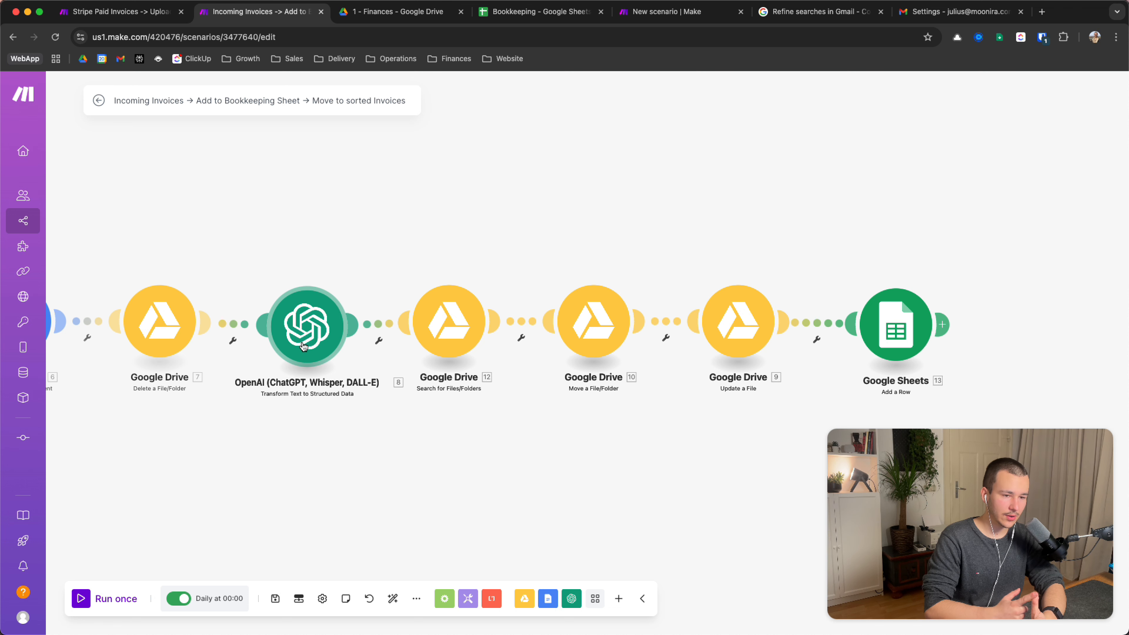
Pan the Stripe Paid Invoices scenario from Watch Events through to Google Sheets
{"action": "left_click", "coordinate": [151, 12]}
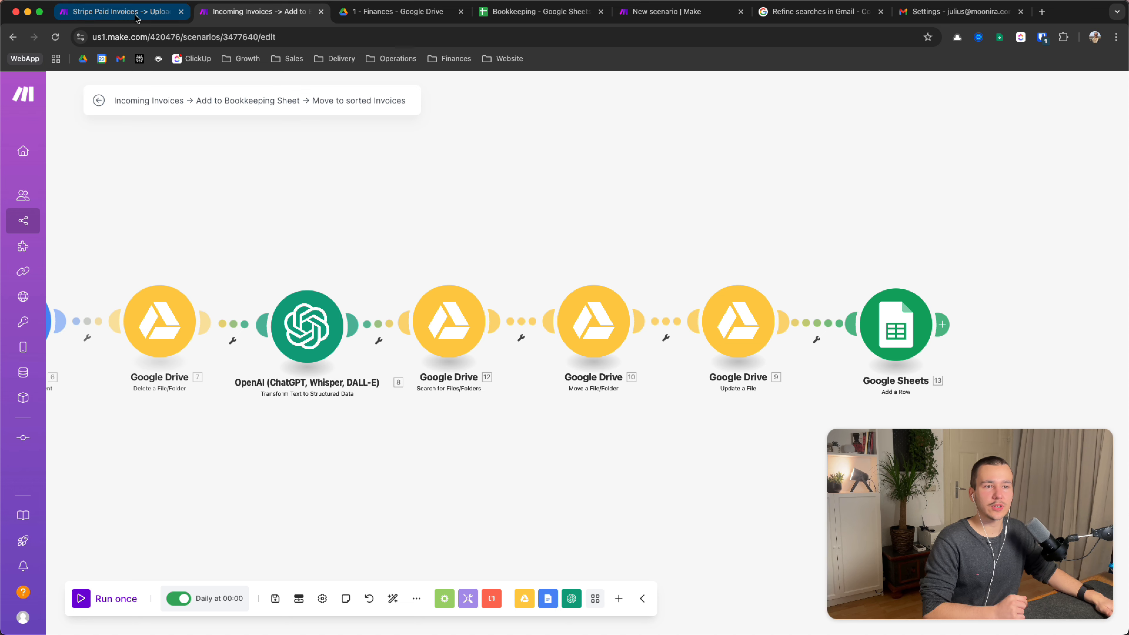
{"action": "left_click_drag", "start_coordinate": [467, 422], "coordinate": [652, 441]}
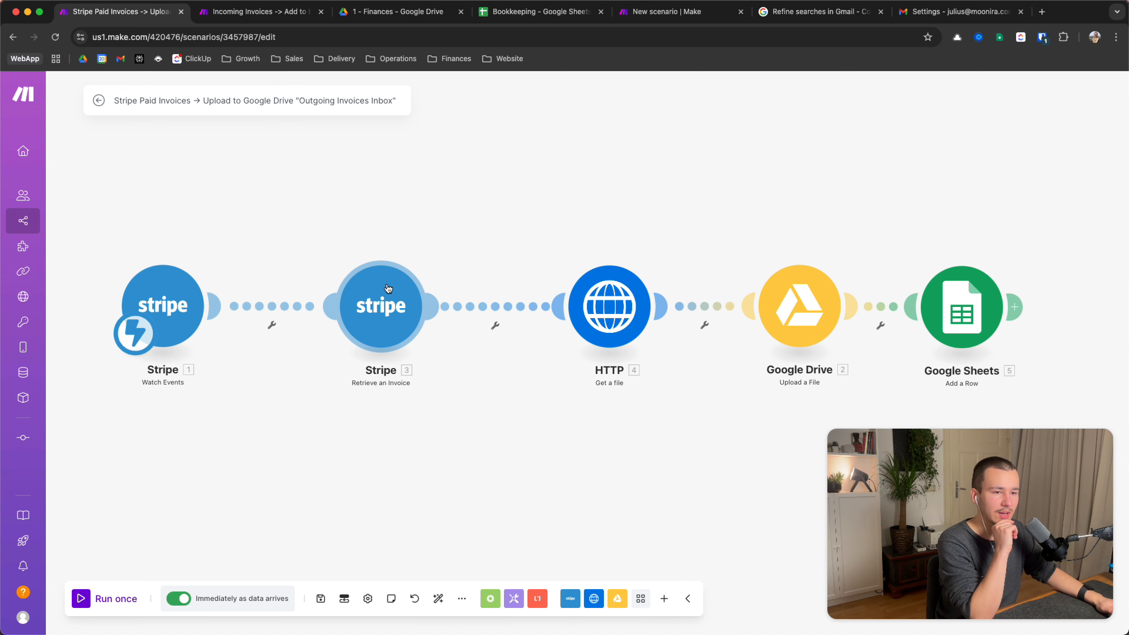
{"action": "left_click_drag", "start_coordinate": [302, 450], "coordinate": [457, 450]}
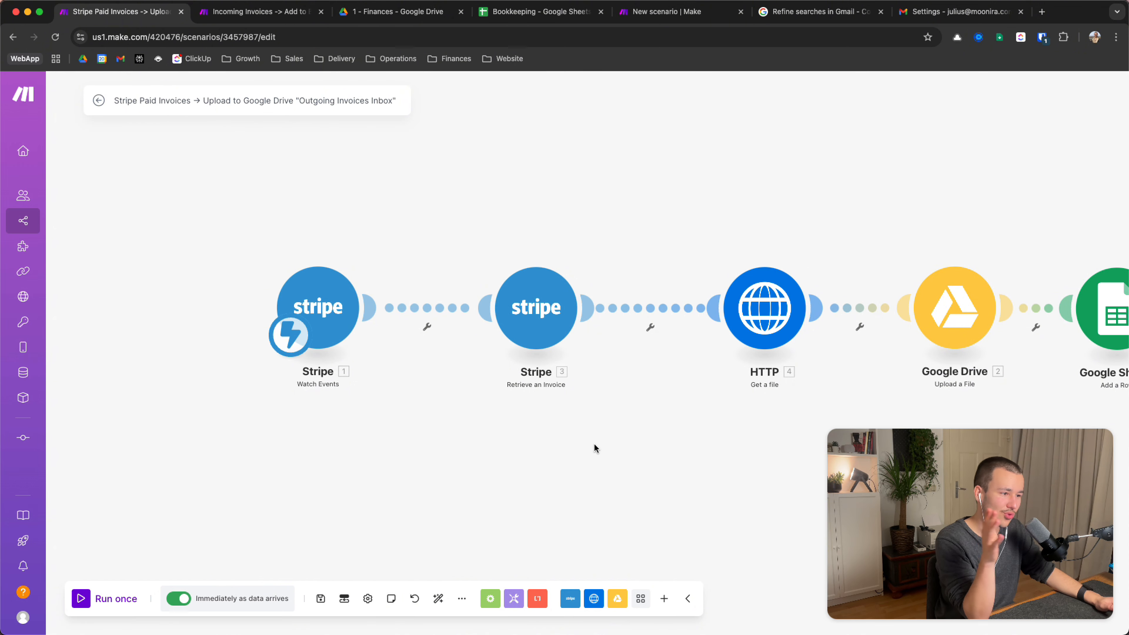
{"action": "left_click_drag", "start_coordinate": [640, 455], "coordinate": [443, 448]}
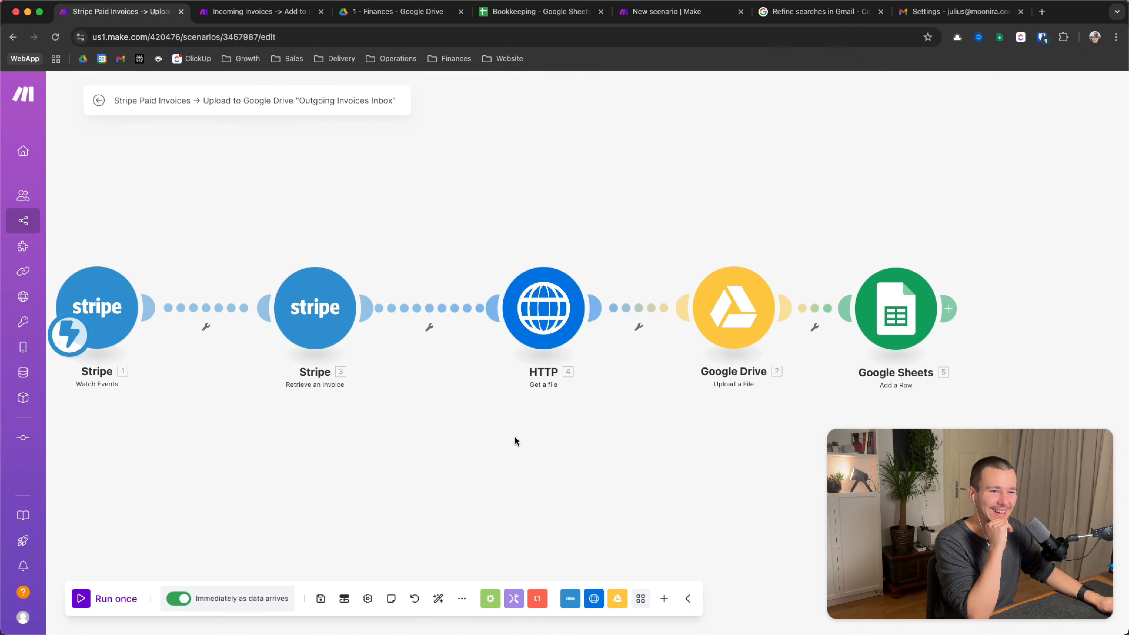
{"action": "left_click_drag", "start_coordinate": [514, 436], "coordinate": [541, 439]}
{"action": "left_click_drag", "start_coordinate": [466, 434], "coordinate": [350, 435]}
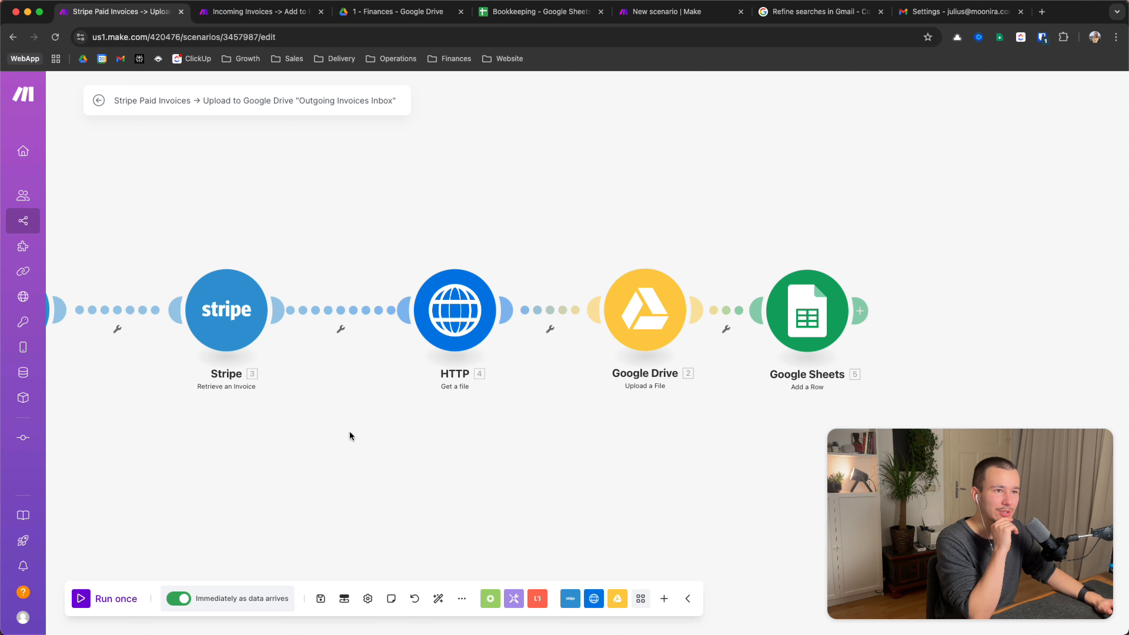
Compare the Incoming Invoices Search-to-Add-a-Row modules with the Stripe chain, ending on Incoming Invoices
{"action": "left_click", "coordinate": [267, 11]}
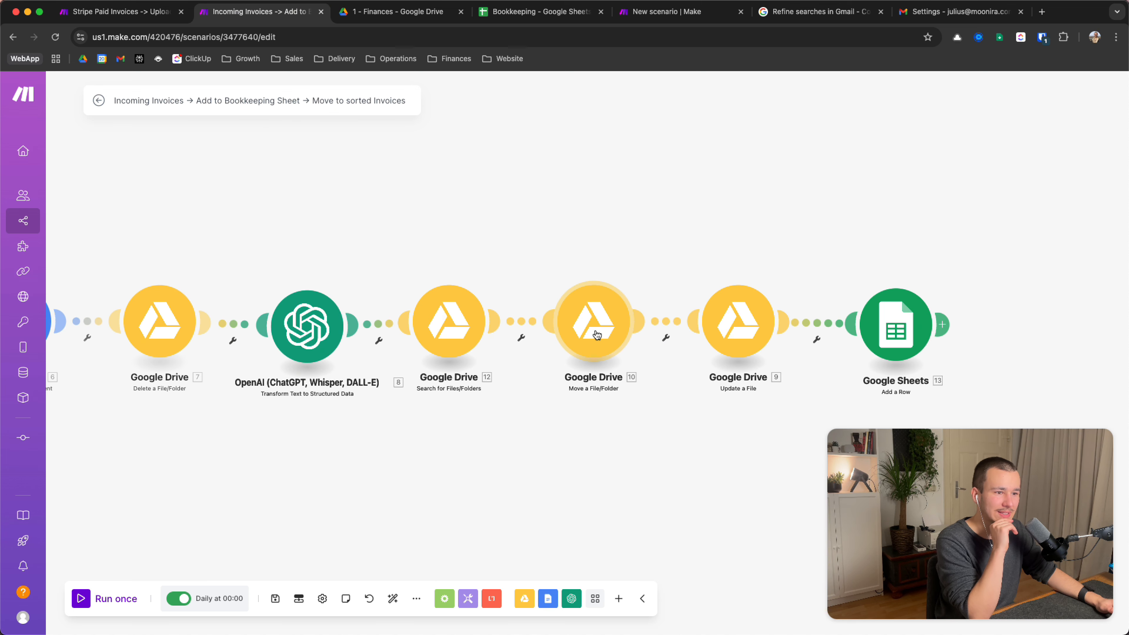
{"action": "left_click_drag", "start_coordinate": [437, 413], "coordinate": [957, 232]}
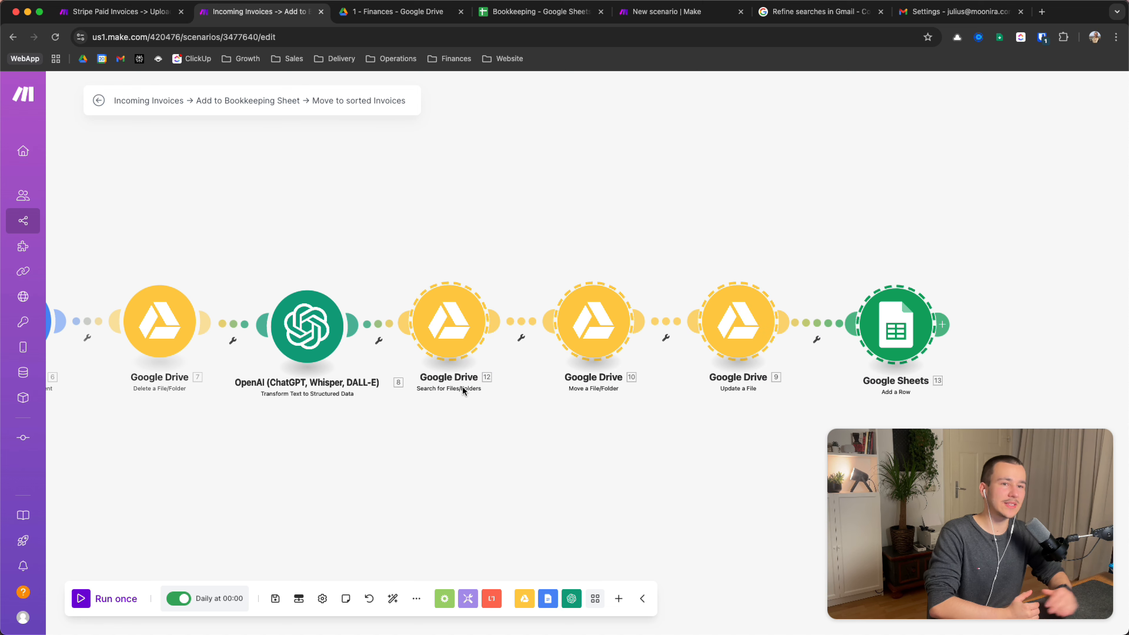
{"action": "left_click", "coordinate": [87, 15]}
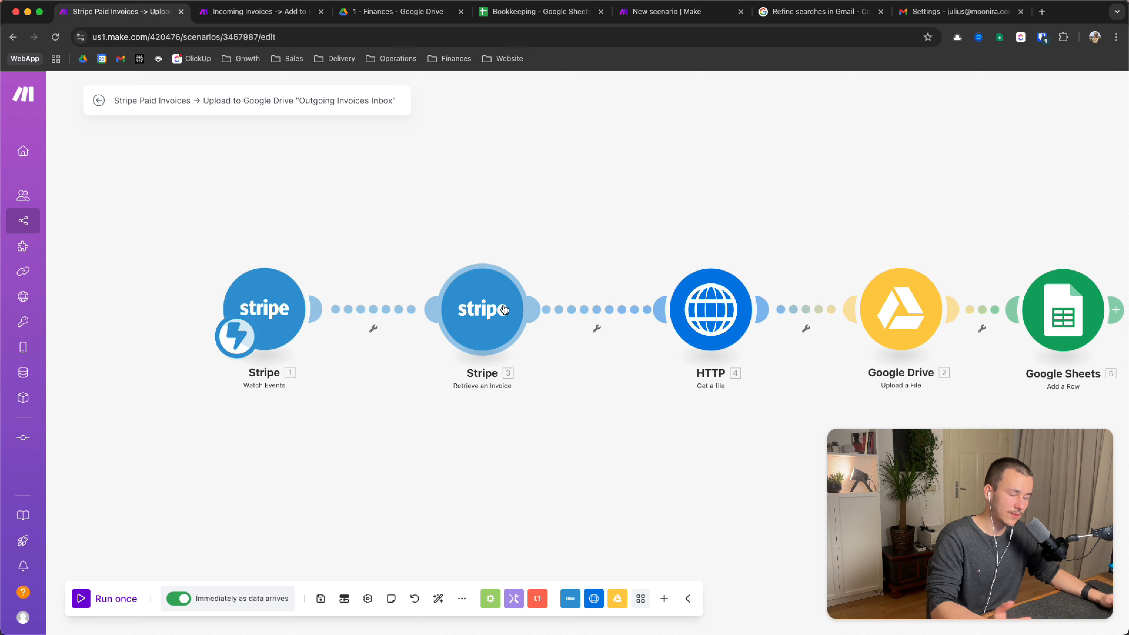
{"action": "left_click_drag", "start_coordinate": [647, 447], "coordinate": [431, 447]}
{"action": "key", "text": "ctrl+Tab"}
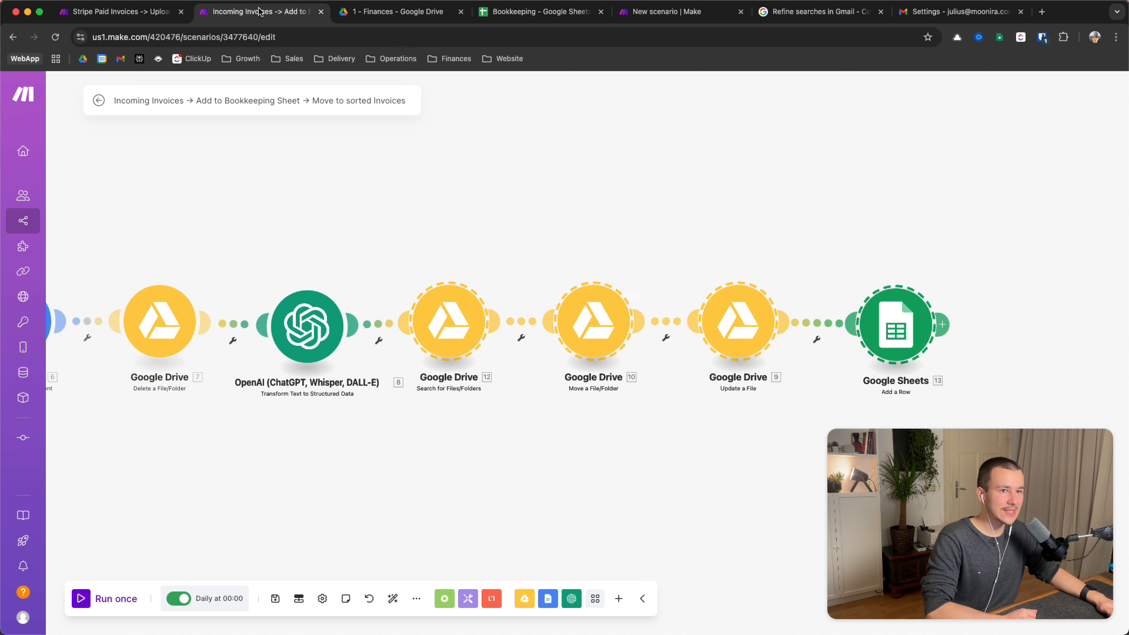
{"action": "left_click", "coordinate": [428, 306]}
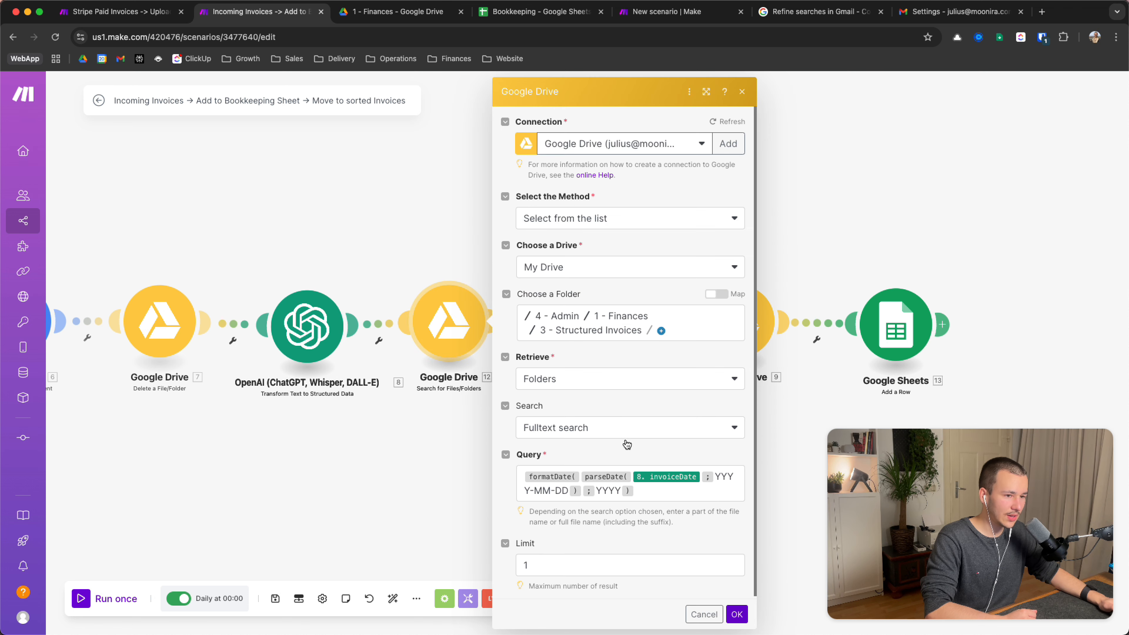
{"action": "left_click", "coordinate": [390, 450]}
{"action": "left_click_drag", "start_coordinate": [532, 440], "coordinate": [426, 441]}
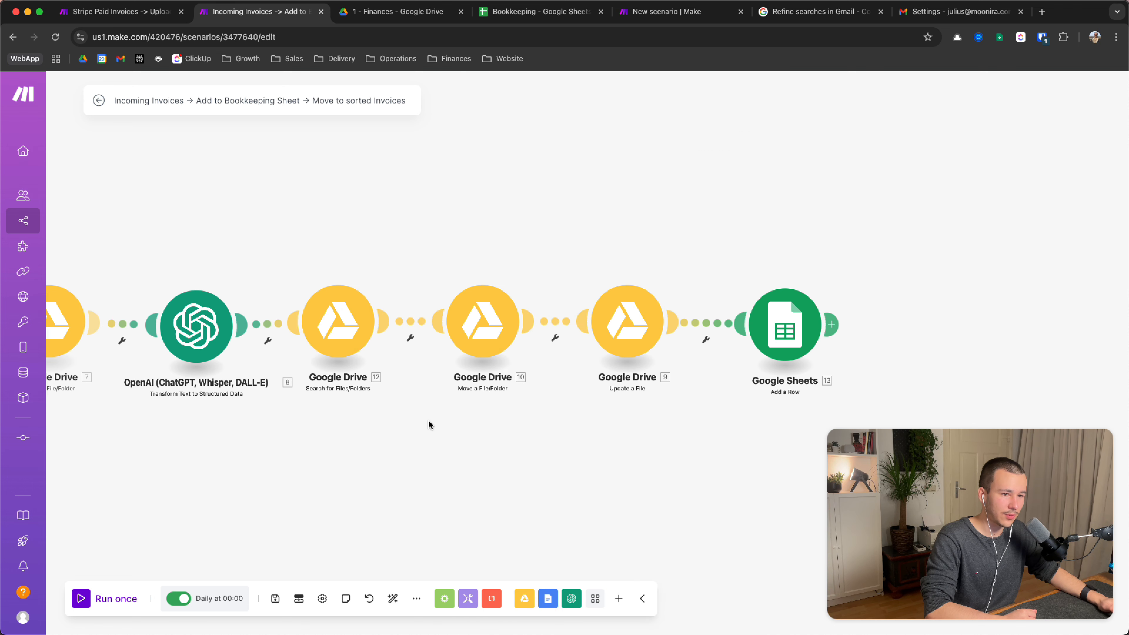
{"action": "left_click", "coordinate": [472, 336]}
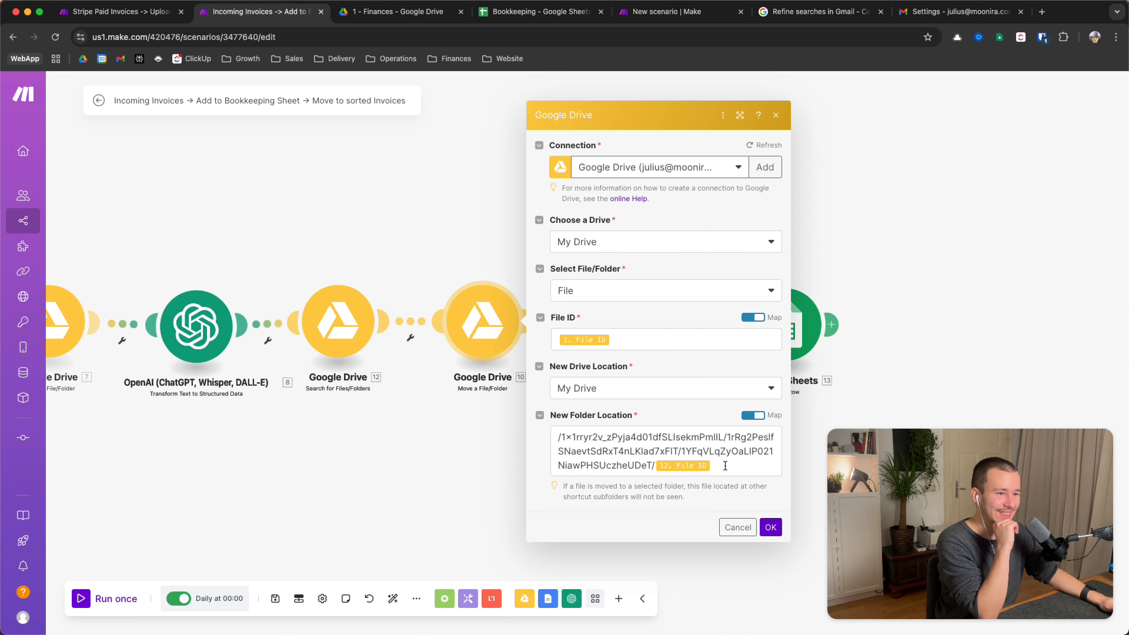
{"action": "left_click_drag", "start_coordinate": [729, 466], "coordinate": [948, 425]}
{"action": "left_click", "coordinate": [497, 407]}
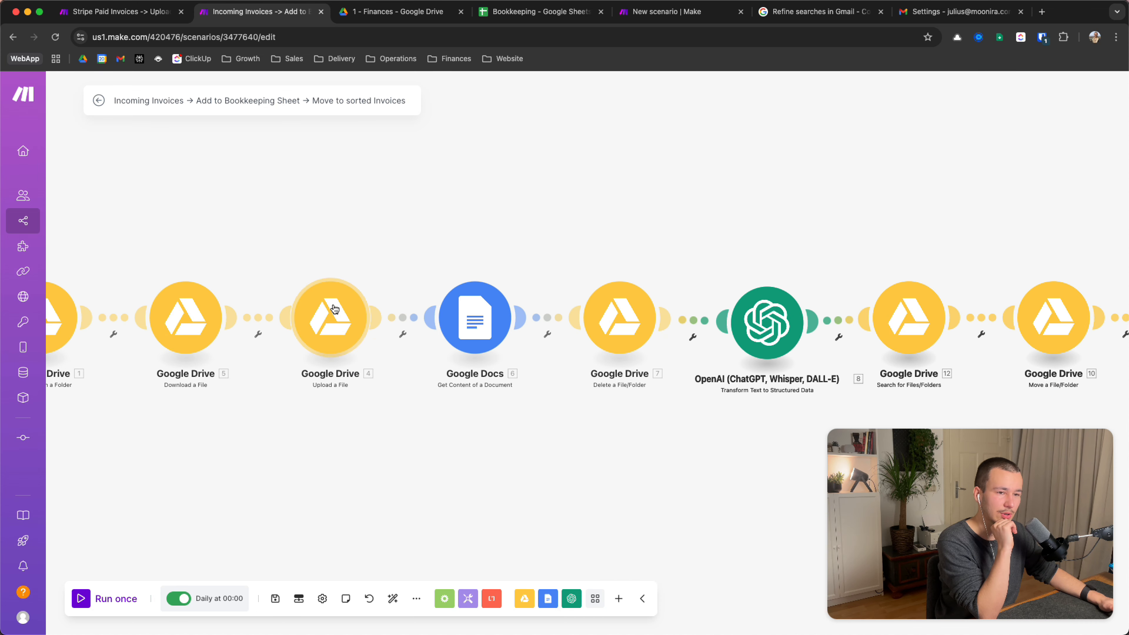
{"action": "left_click", "coordinate": [115, 12]}
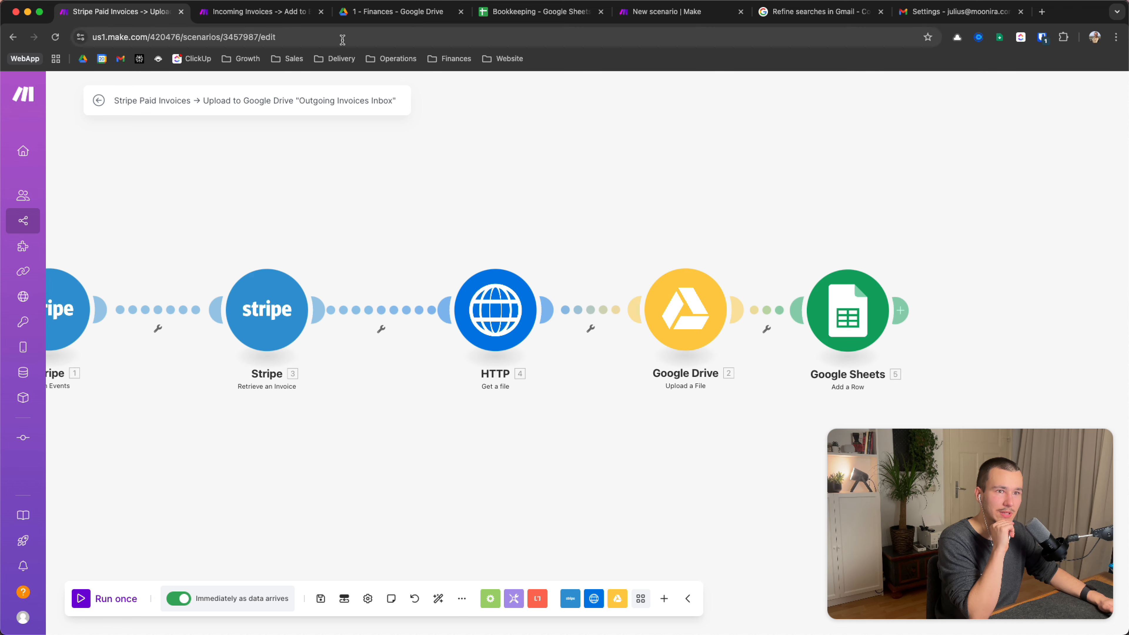
{"action": "left_click", "coordinate": [258, 11]}
{"action": "left_click_drag", "start_coordinate": [648, 430], "coordinate": [234, 428]}
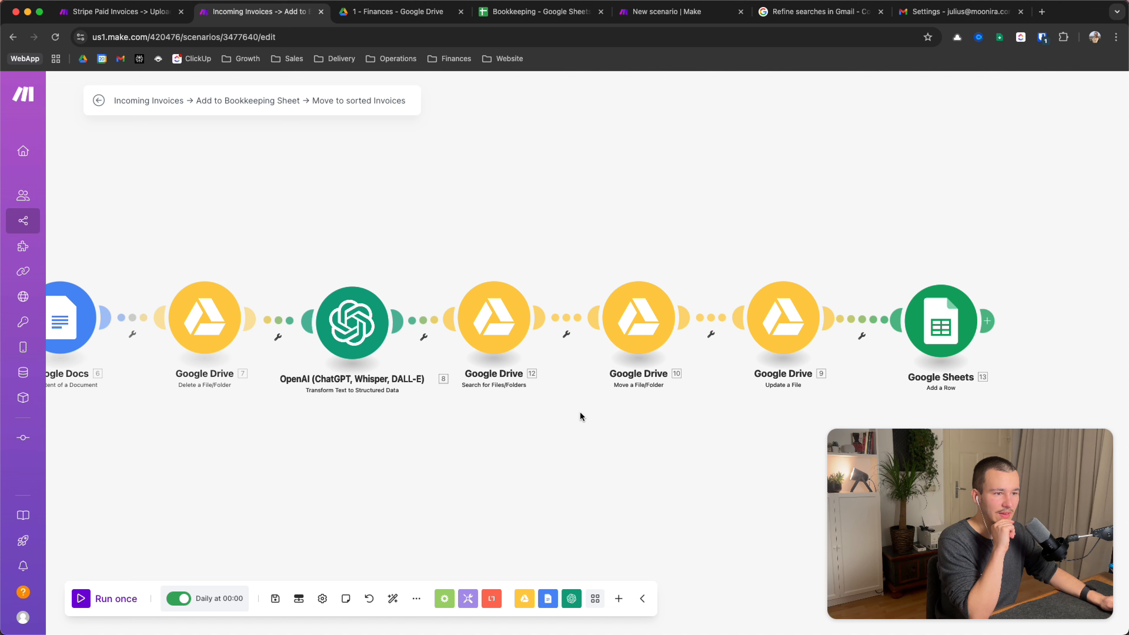
{"action": "left_click_drag", "start_coordinate": [582, 417], "coordinate": [446, 418]}
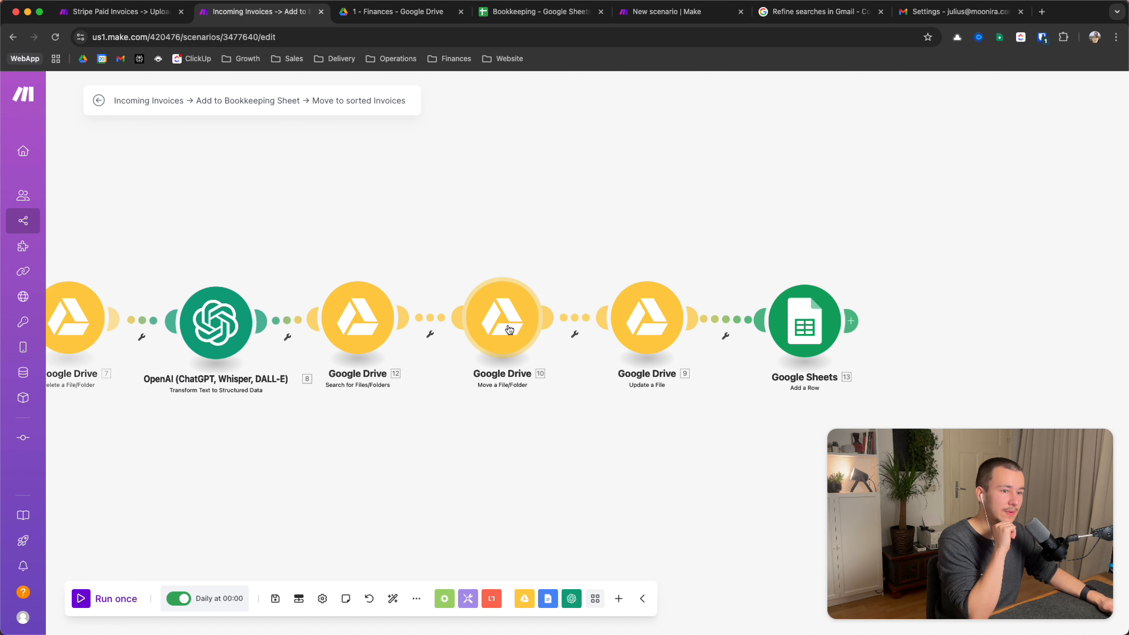
{"action": "left_click", "coordinate": [106, 21]}
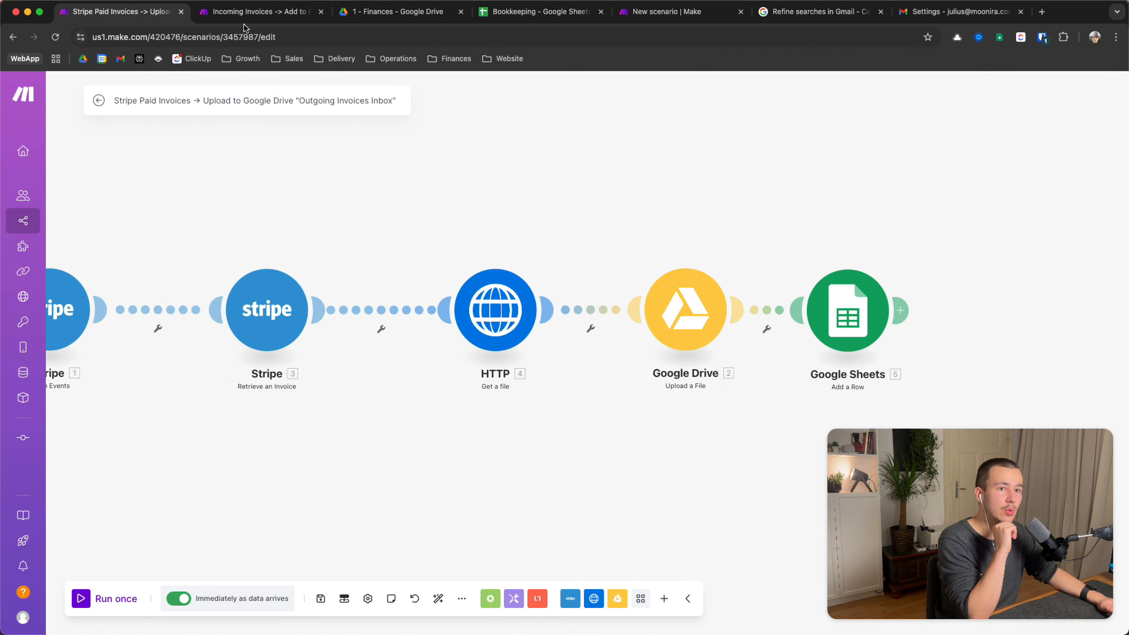
{"action": "left_click", "coordinate": [259, 12]}
{"action": "left_click", "coordinate": [358, 317]}
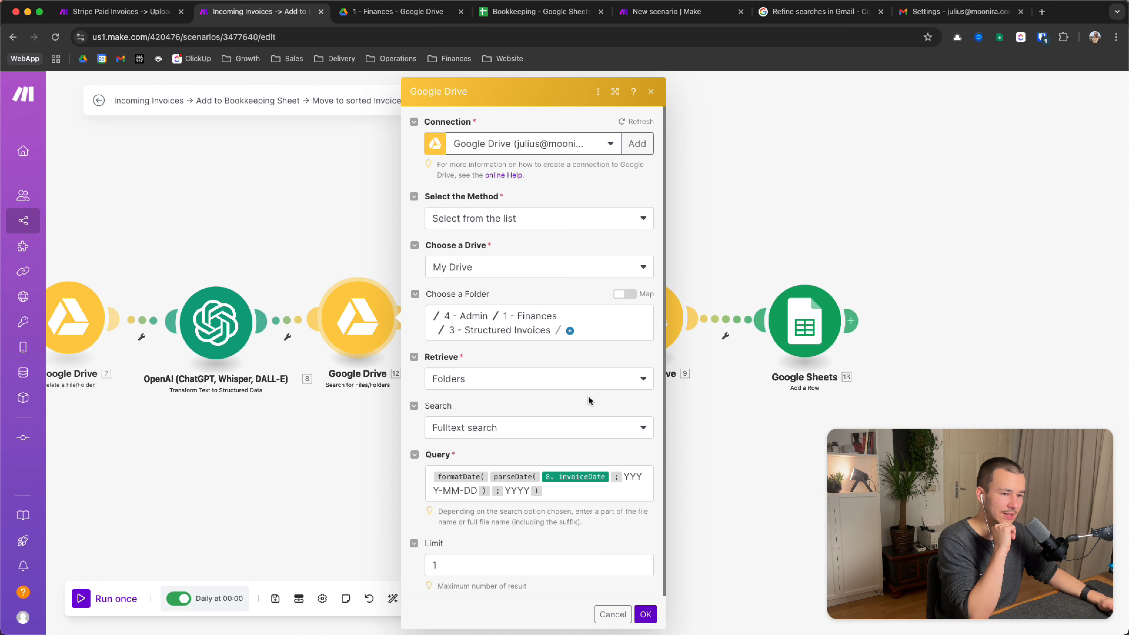
{"action": "left_click", "coordinate": [587, 495]}
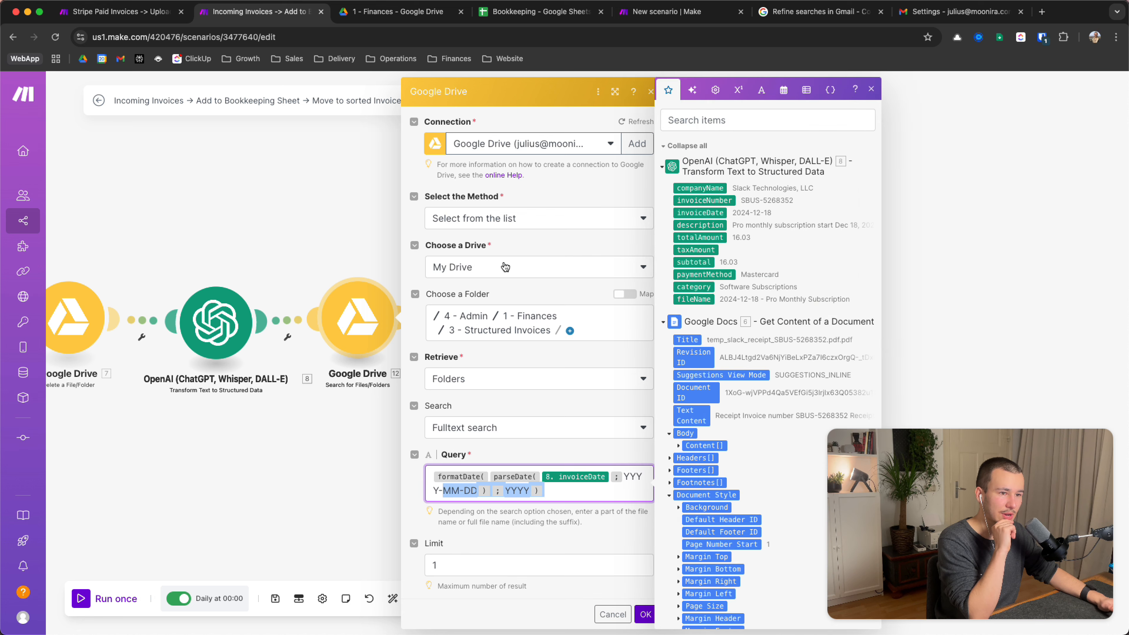
{"action": "left_click", "coordinate": [373, 440]}
{"action": "scroll", "coordinate": [520, 435], "scroll_direction": "right", "scroll_amount": 3}
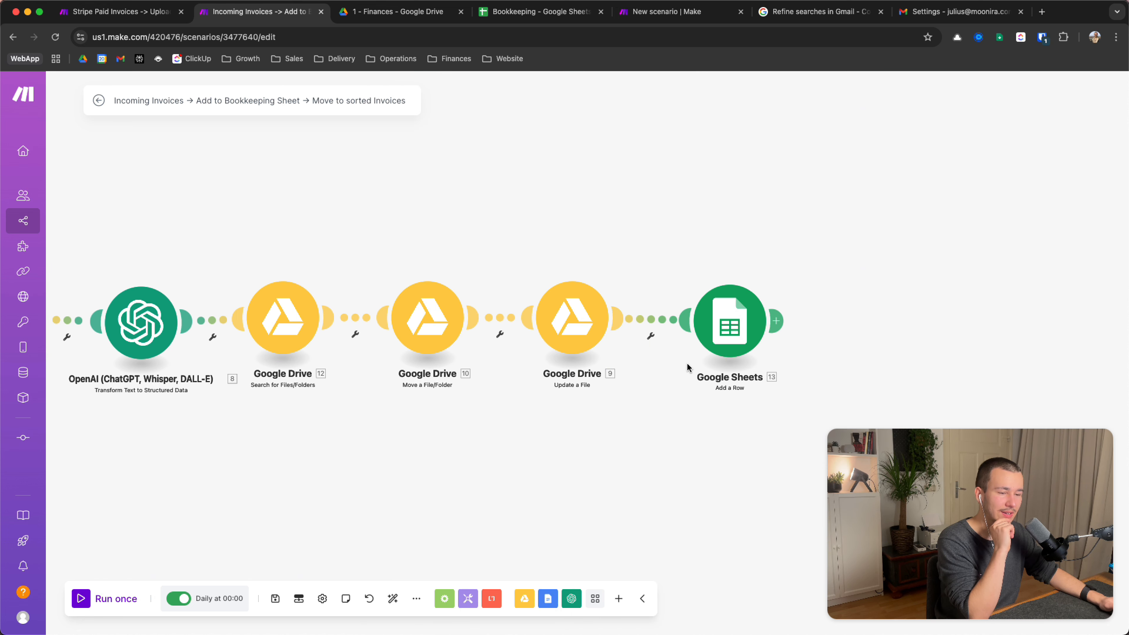
Go from the Stripe Paid Invoices scenario to the 1 - Finances Drive folder
{"action": "scroll", "coordinate": [637, 445], "scroll_direction": "right", "scroll_amount": 5}
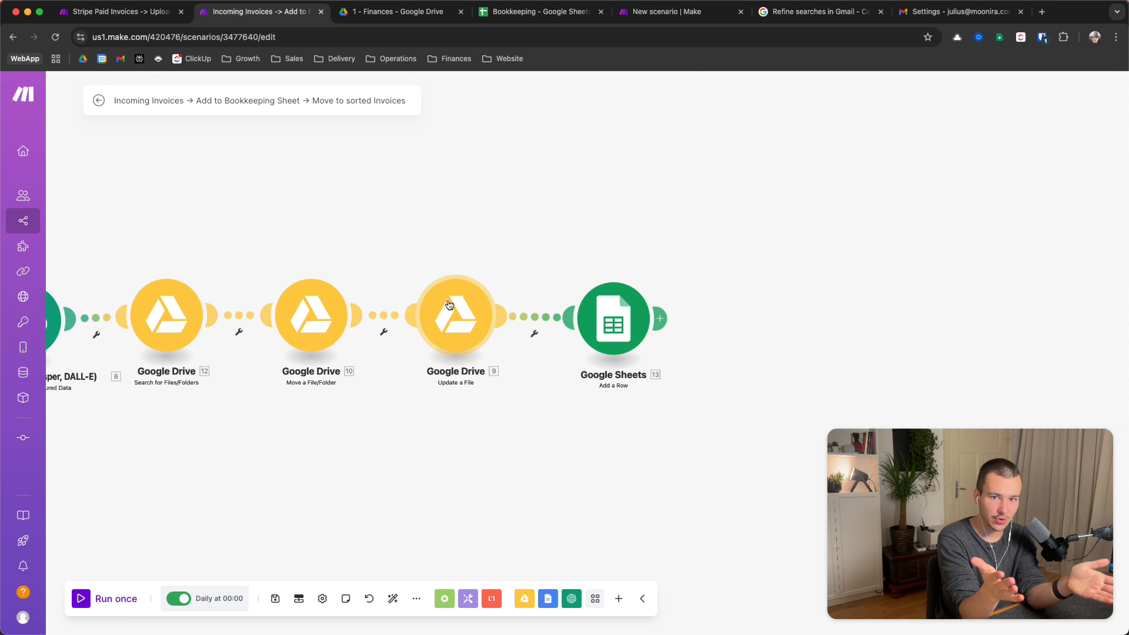
{"action": "left_click", "coordinate": [127, 13]}
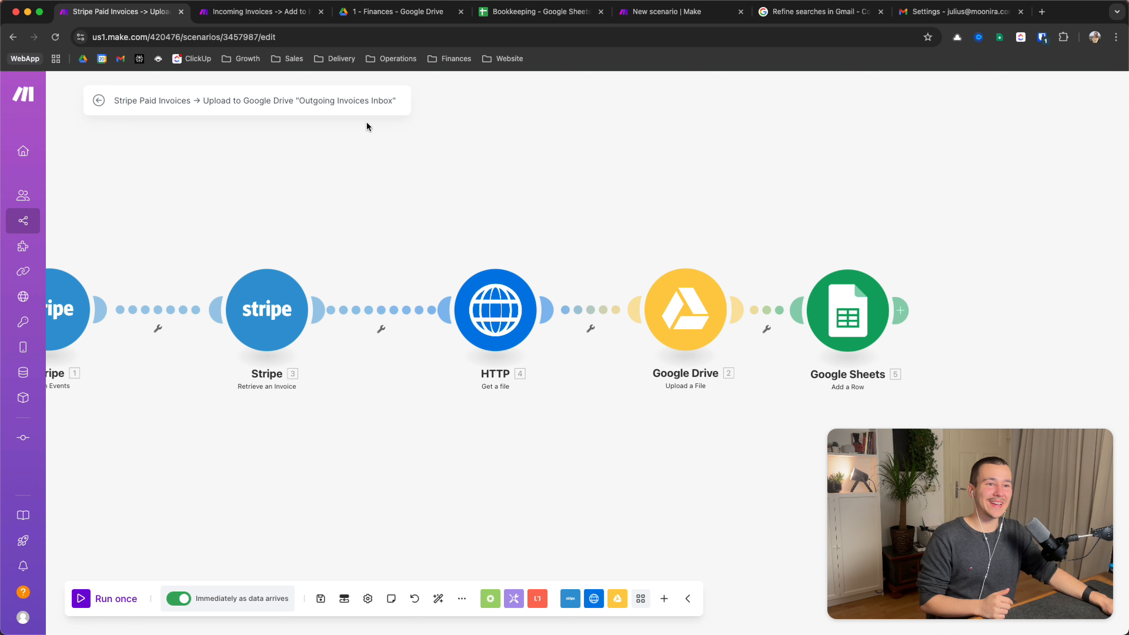
{"action": "left_click", "coordinate": [375, 12]}
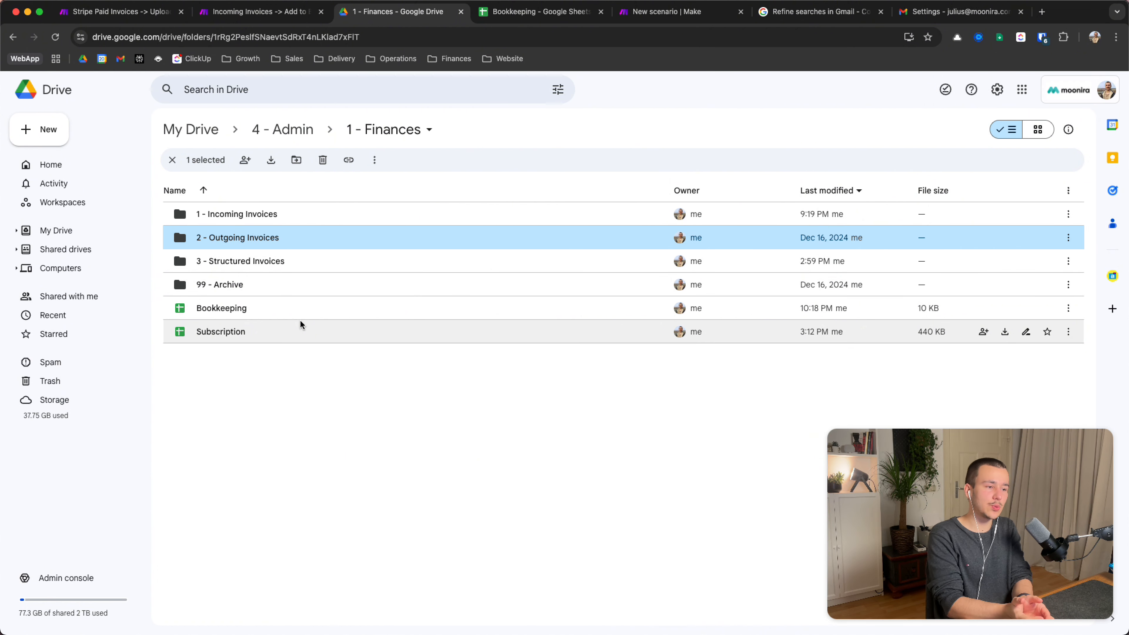
Flip between scenarios and Drive, open then dismiss 2 - Outgoing Invoices' menu, returning to Incoming Invoices
{"action": "left_click", "coordinate": [231, 11]}
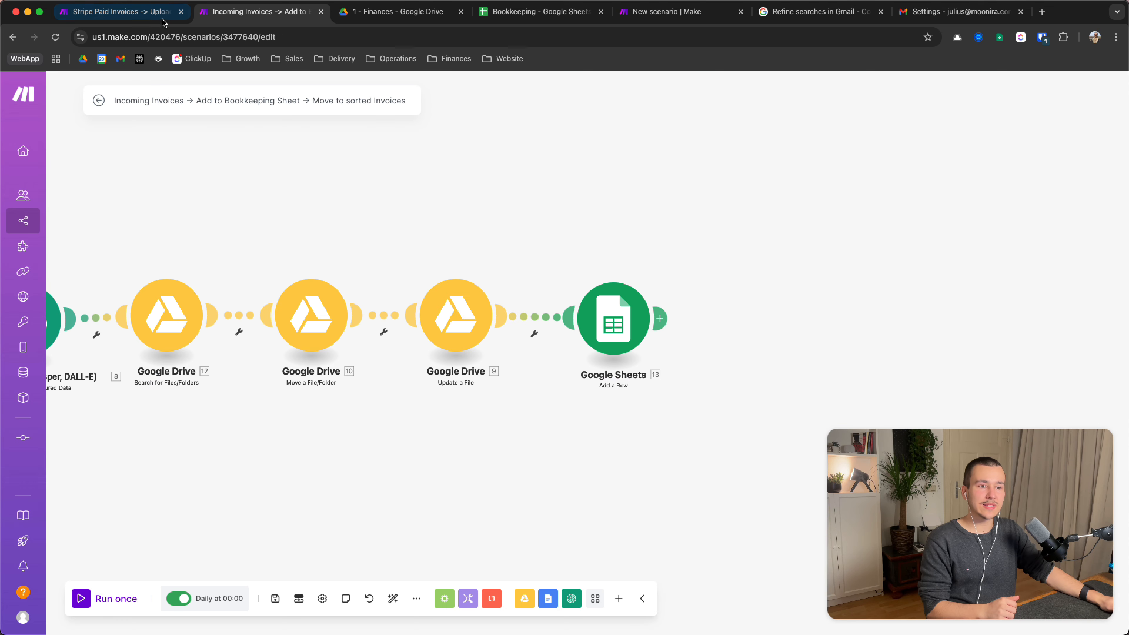
{"action": "left_click", "coordinate": [147, 12]}
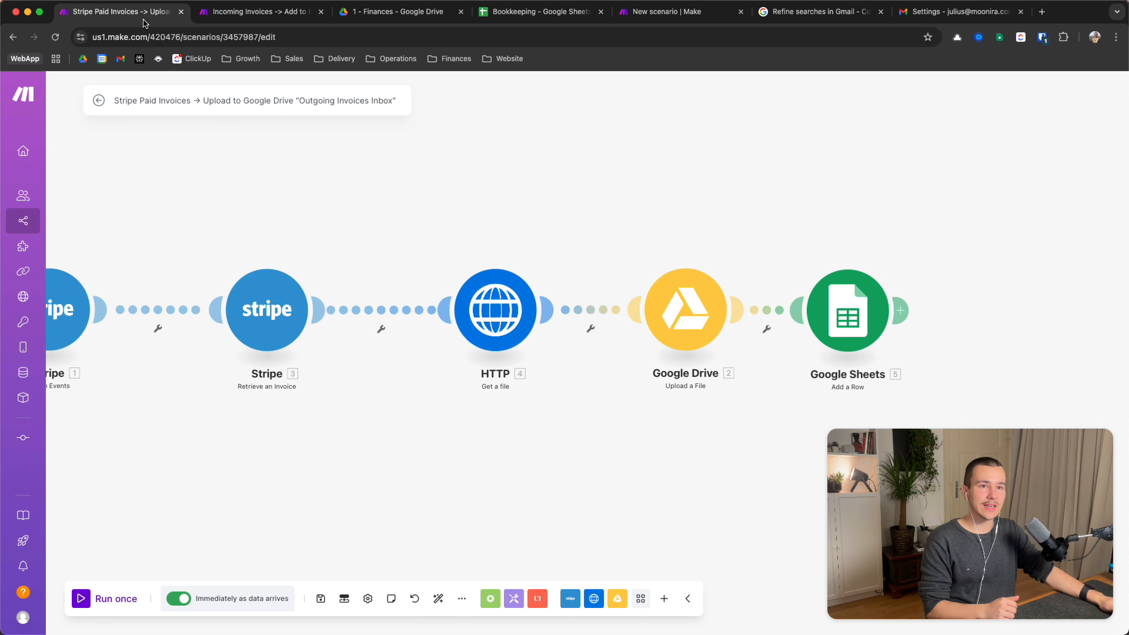
{"action": "left_click", "coordinate": [263, 9]}
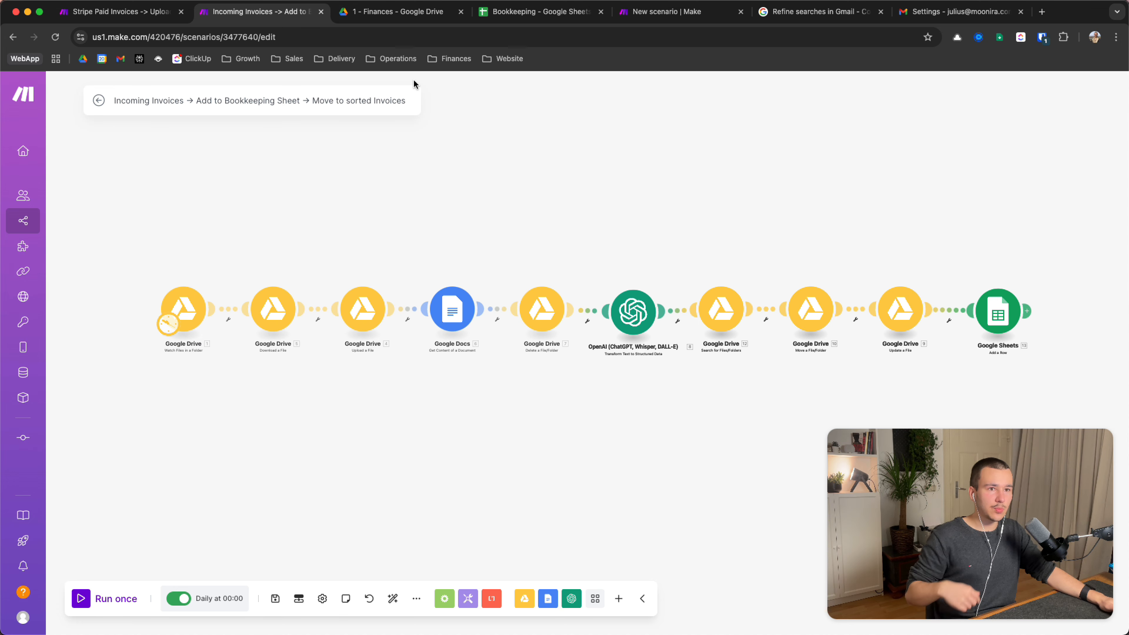
{"action": "left_click", "coordinate": [397, 12]}
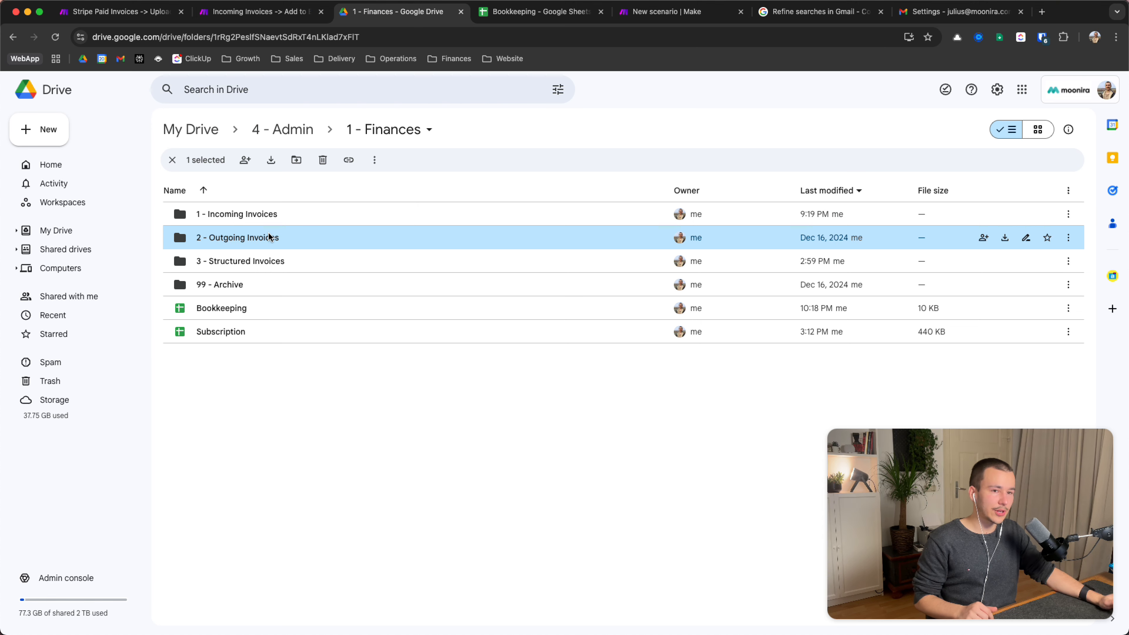
{"action": "right_click", "coordinate": [269, 237]}
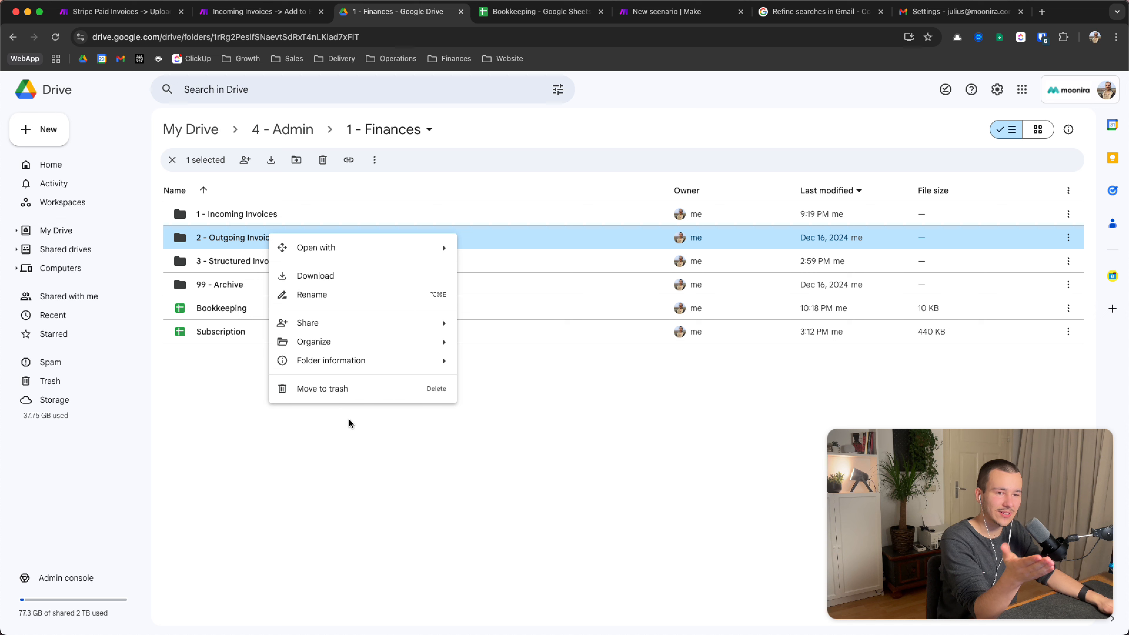
{"action": "left_click", "coordinate": [355, 449]}
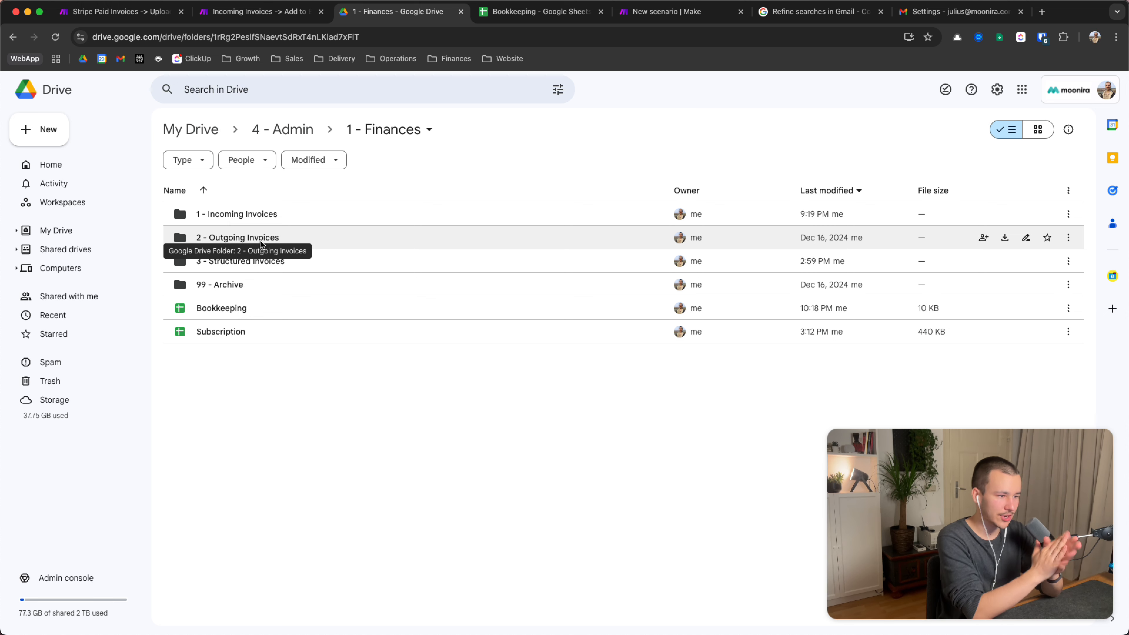
{"action": "left_click", "coordinate": [250, 11]}
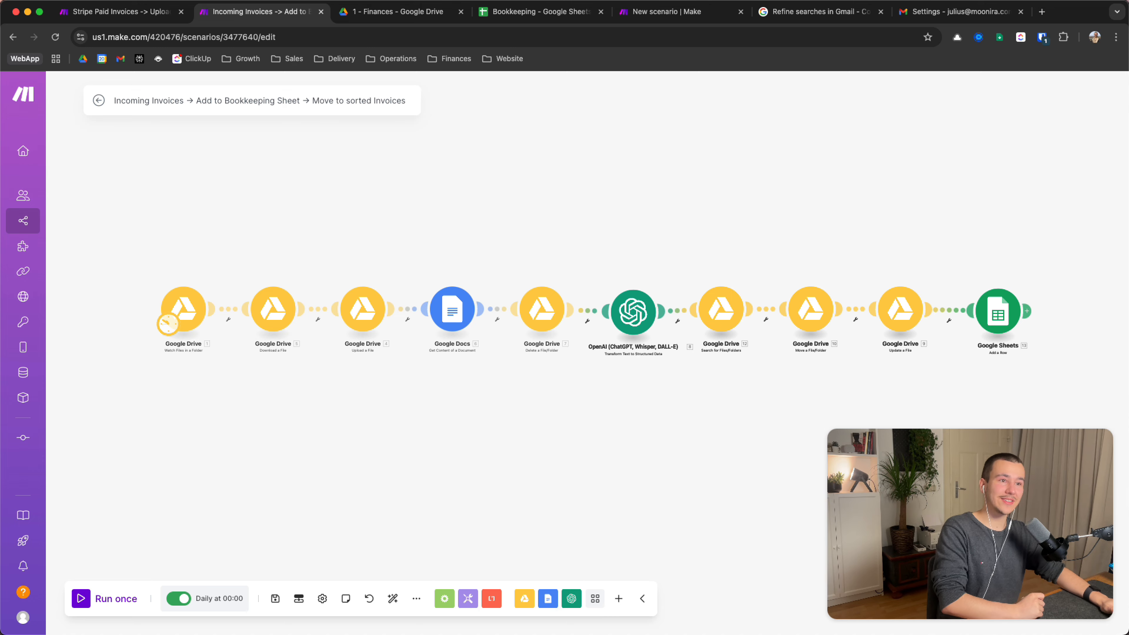
Switch to the Bookkeeping spreadsheet and scroll across to the Invoice links in column L
{"action": "left_click", "coordinate": [511, 18]}
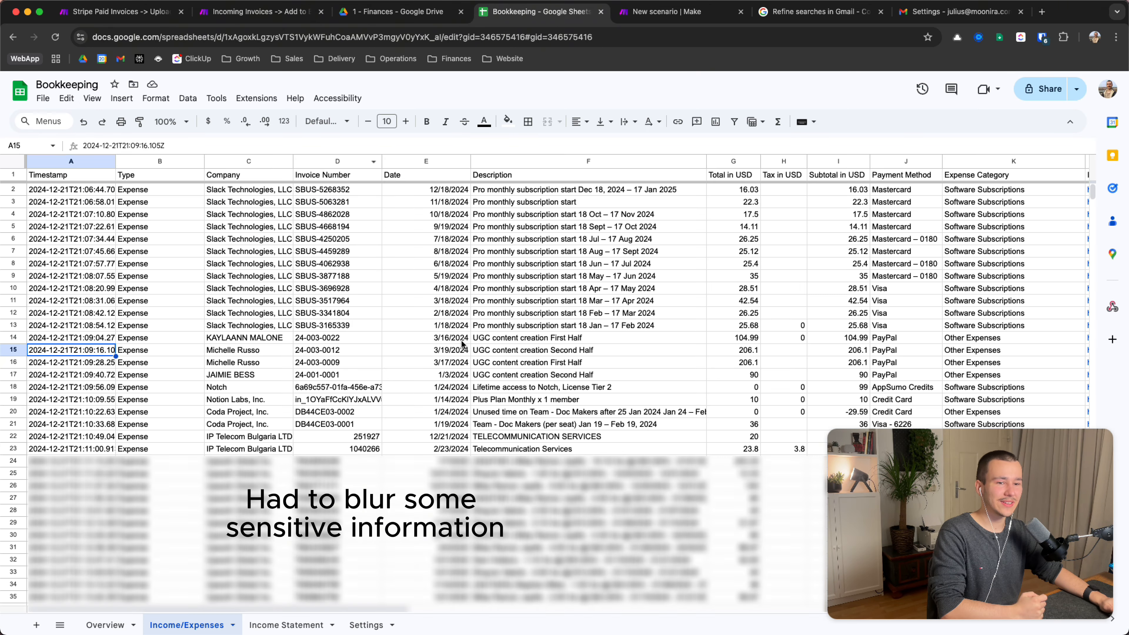
{"action": "scroll", "coordinate": [462, 343], "scroll_direction": "right", "scroll_amount": 5}
{"action": "scroll", "coordinate": [489, 364], "scroll_direction": "left", "scroll_amount": 5}
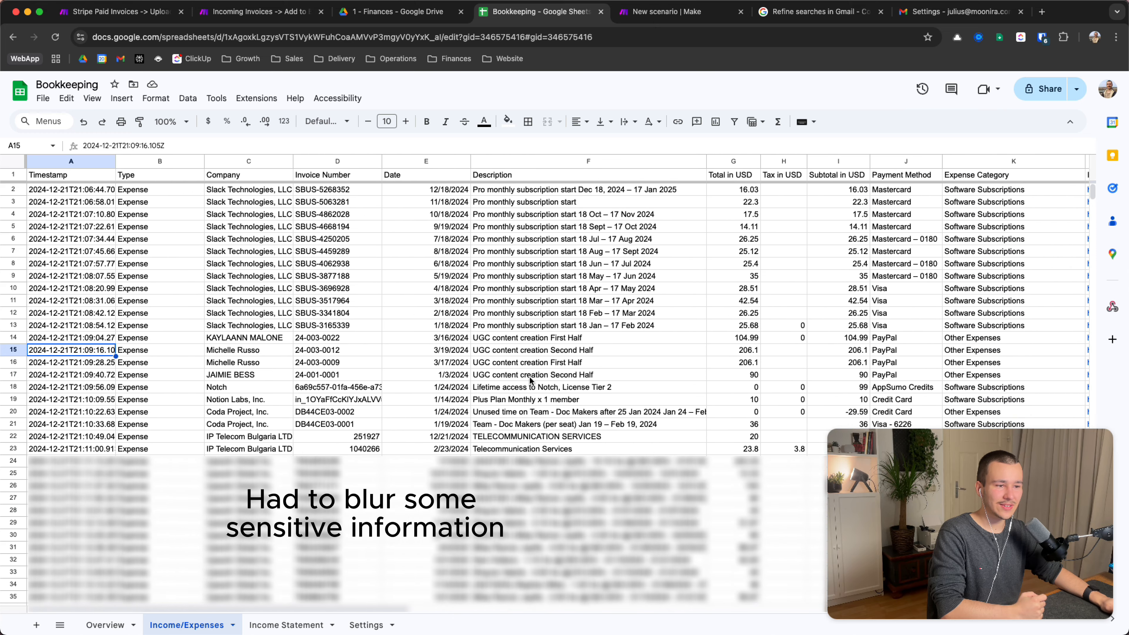
{"action": "scroll", "coordinate": [551, 384], "scroll_direction": "right", "scroll_amount": 3}
{"action": "scroll", "coordinate": [579, 387], "scroll_direction": "right", "scroll_amount": 2}
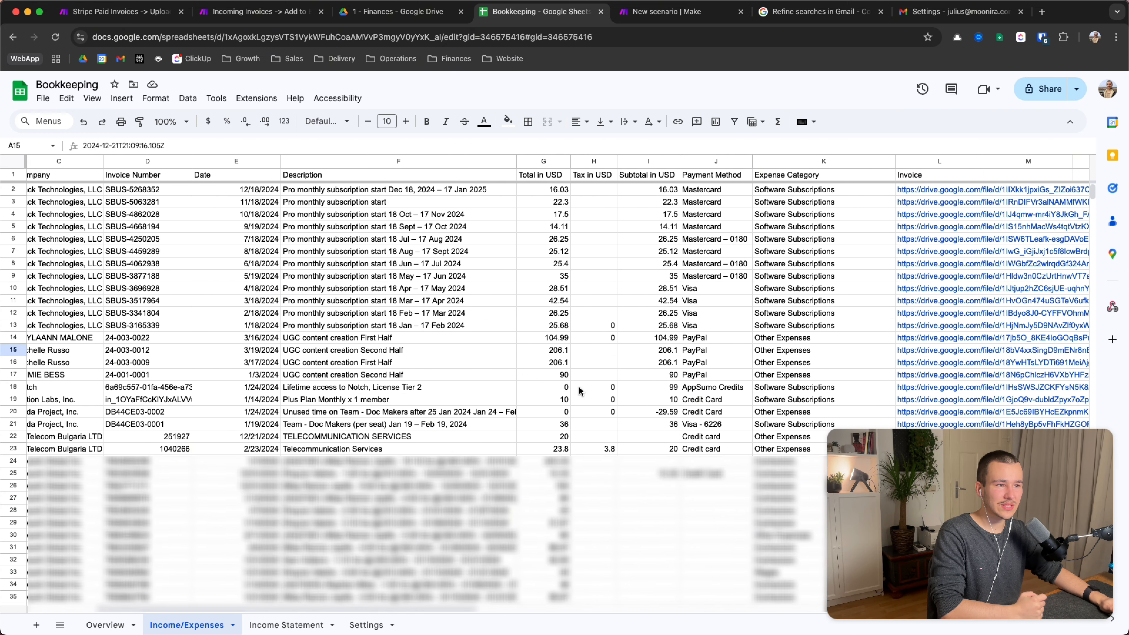